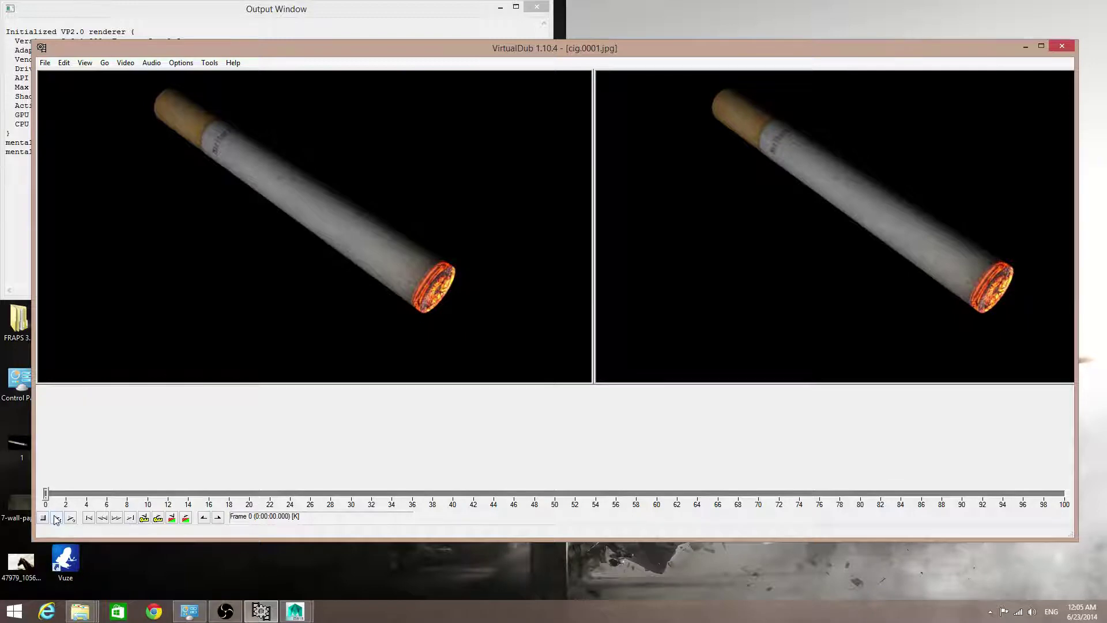
- Play the rendered burning-cigarette animation in VirtualDub and close the program
{"action": "left_click", "coordinate": [57, 519]}
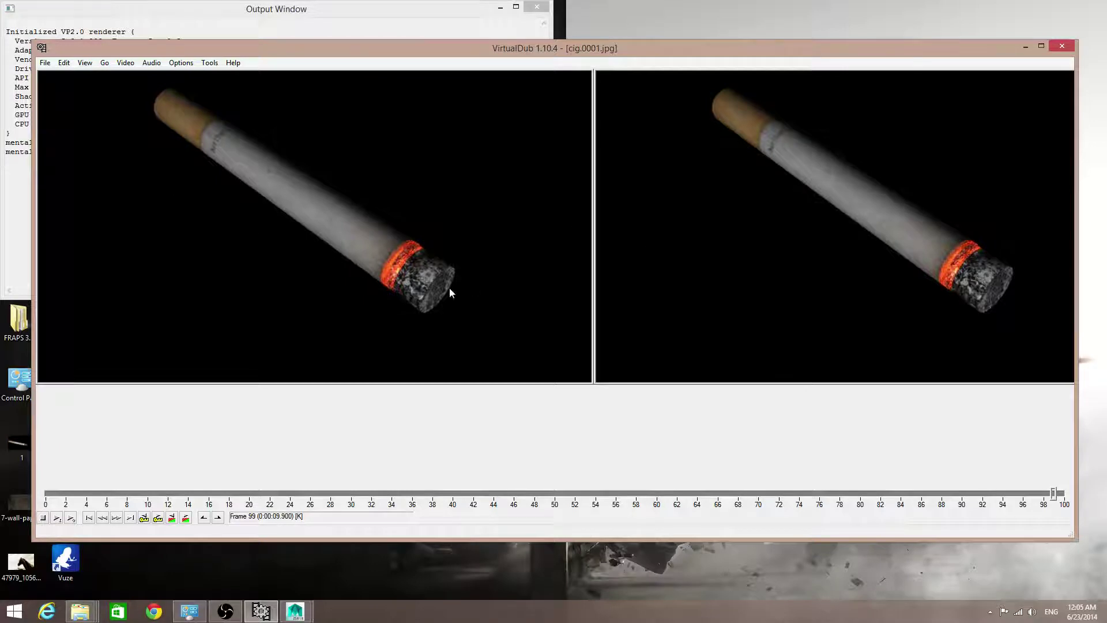
{"action": "left_click", "coordinate": [1059, 48]}
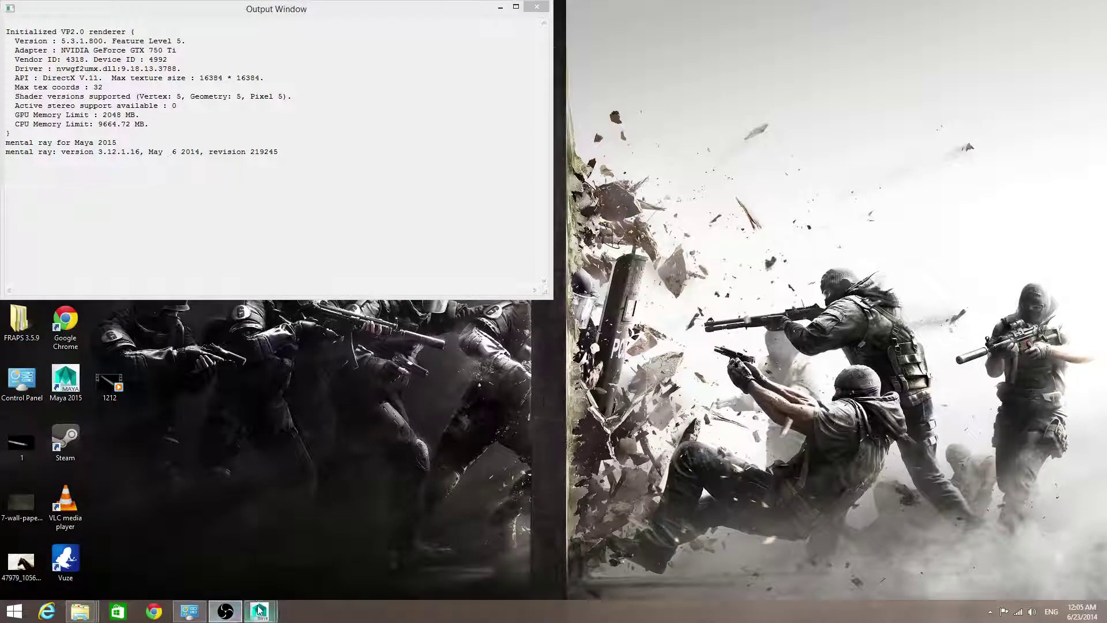
- Bring up the untitled Maya scene, and minimize it along with the Output Window to show the desktop
{"action": "mouse_move", "coordinate": [259, 609]}
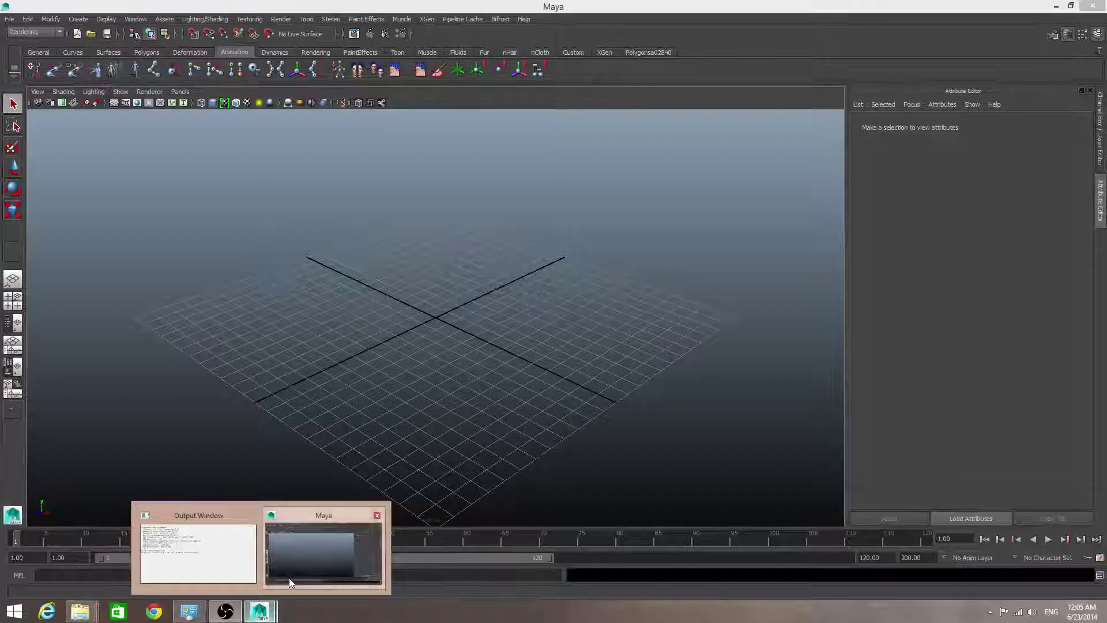
{"action": "left_click", "coordinate": [289, 578]}
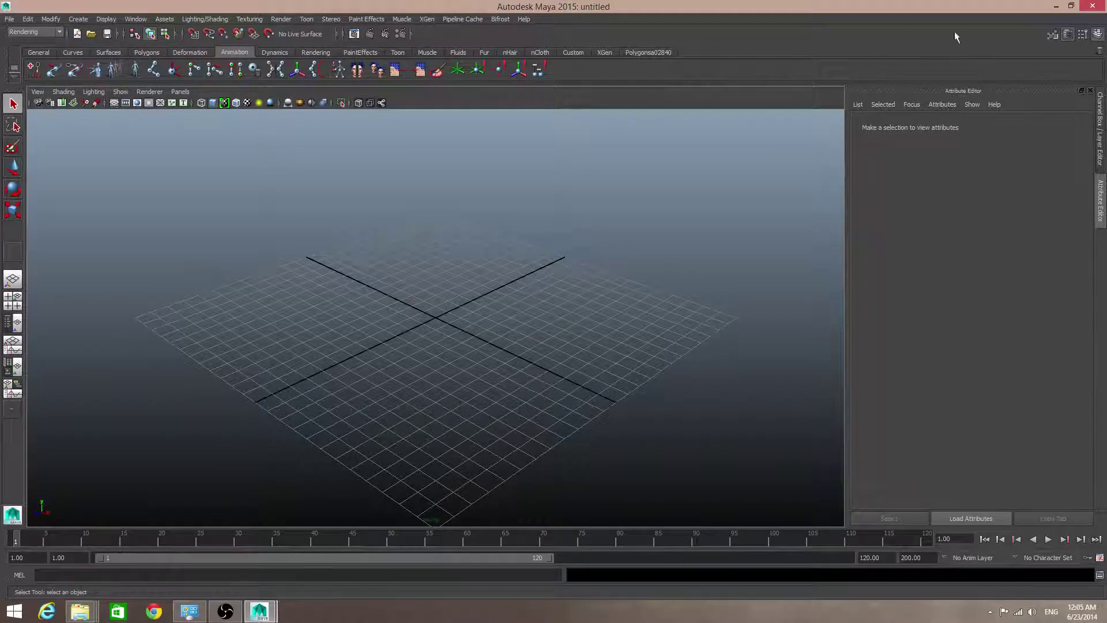
{"action": "left_click", "coordinate": [1057, 7]}
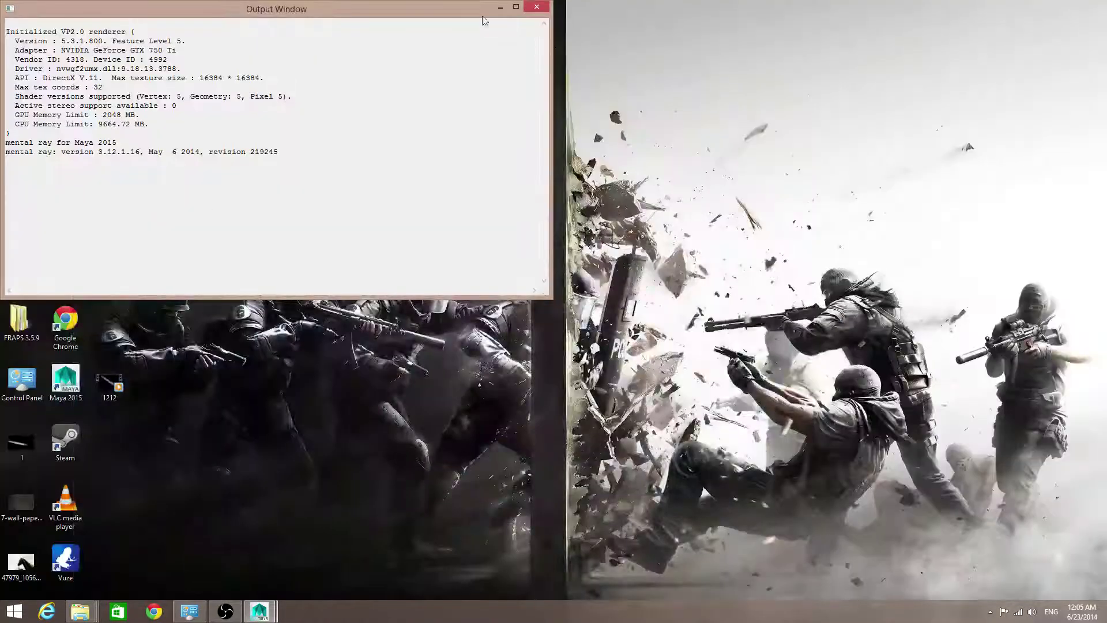
{"action": "left_click", "coordinate": [500, 7]}
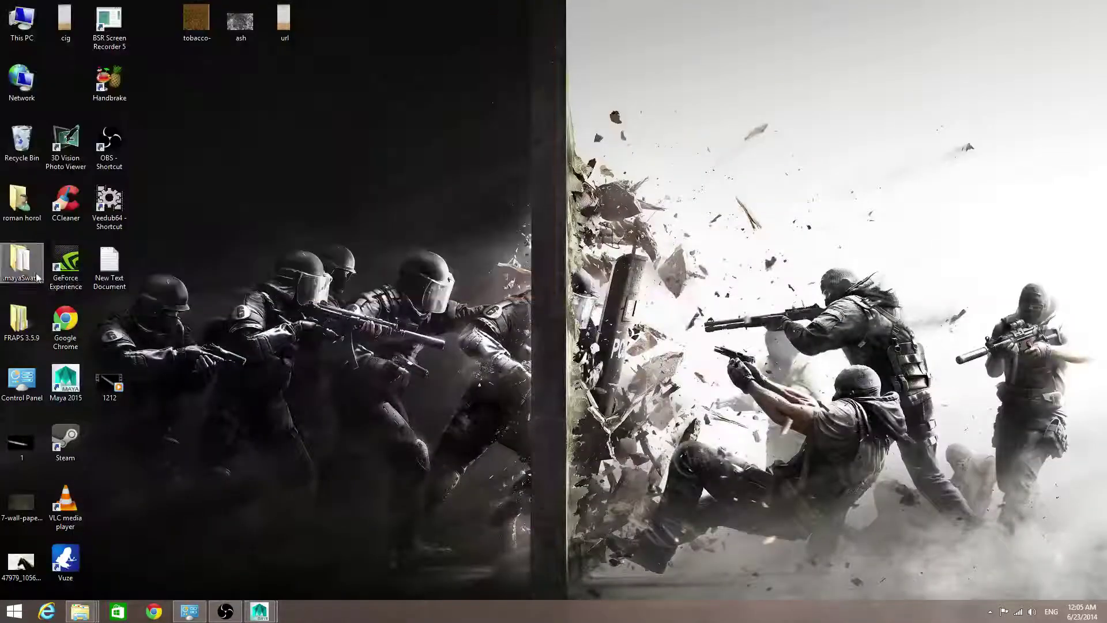
- Switch to Chrome, search Google for "cigarette texture" and look through the image results
{"action": "left_click", "coordinate": [154, 612]}
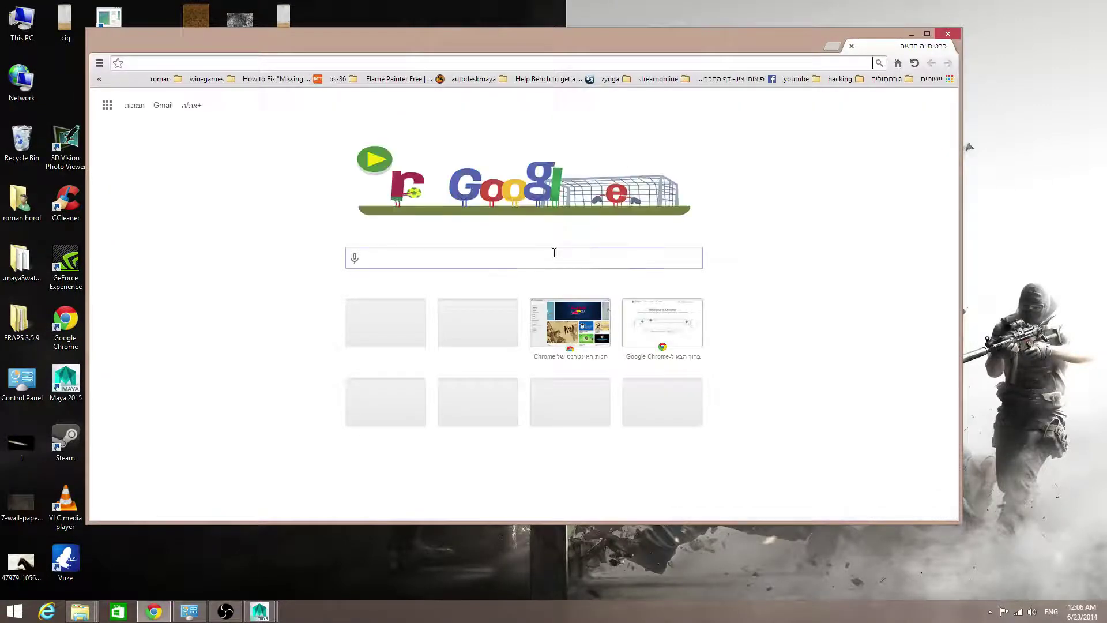
{"action": "left_click", "coordinate": [554, 255]}
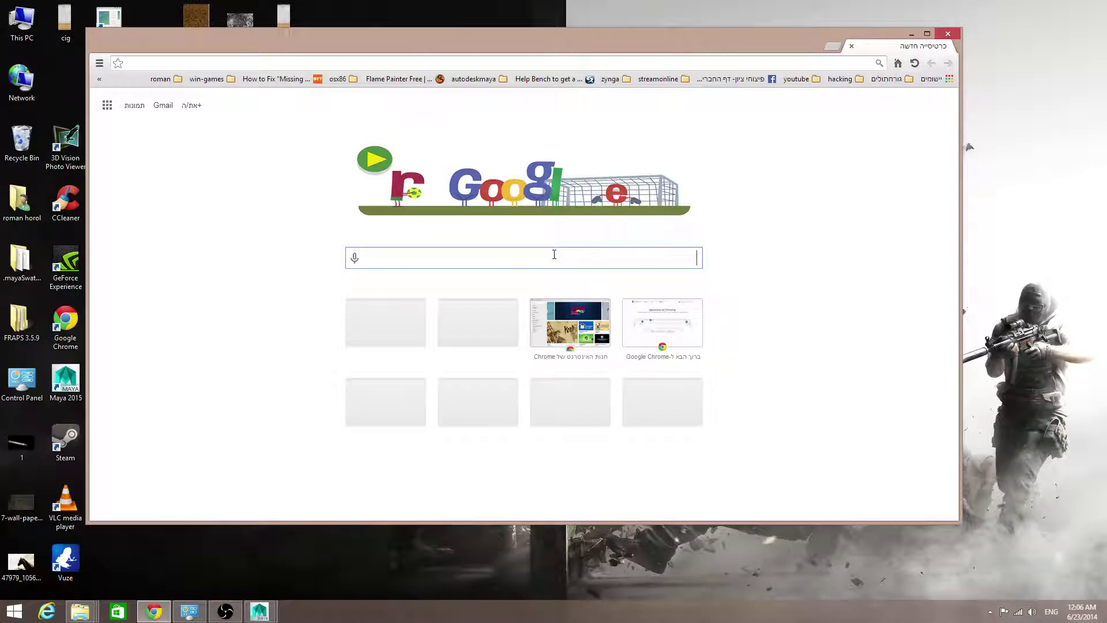
{"action": "type", "text": "g"}
{"action": "key", "text": "BackSpace"}
{"action": "key", "text": "BackSpace"}
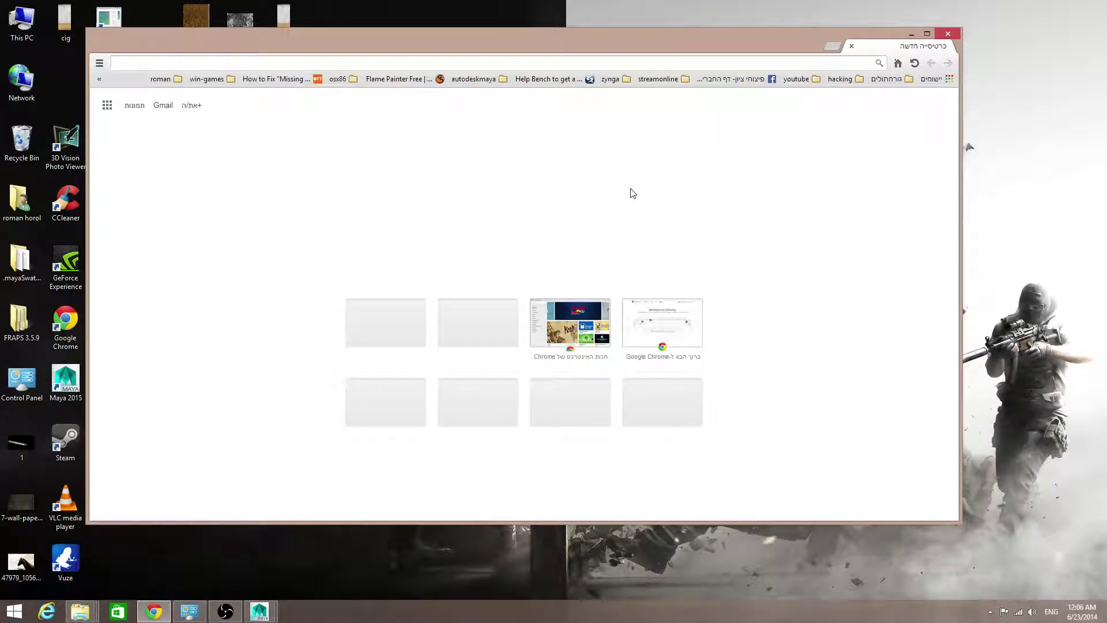
{"action": "type", "text": "ciga"}
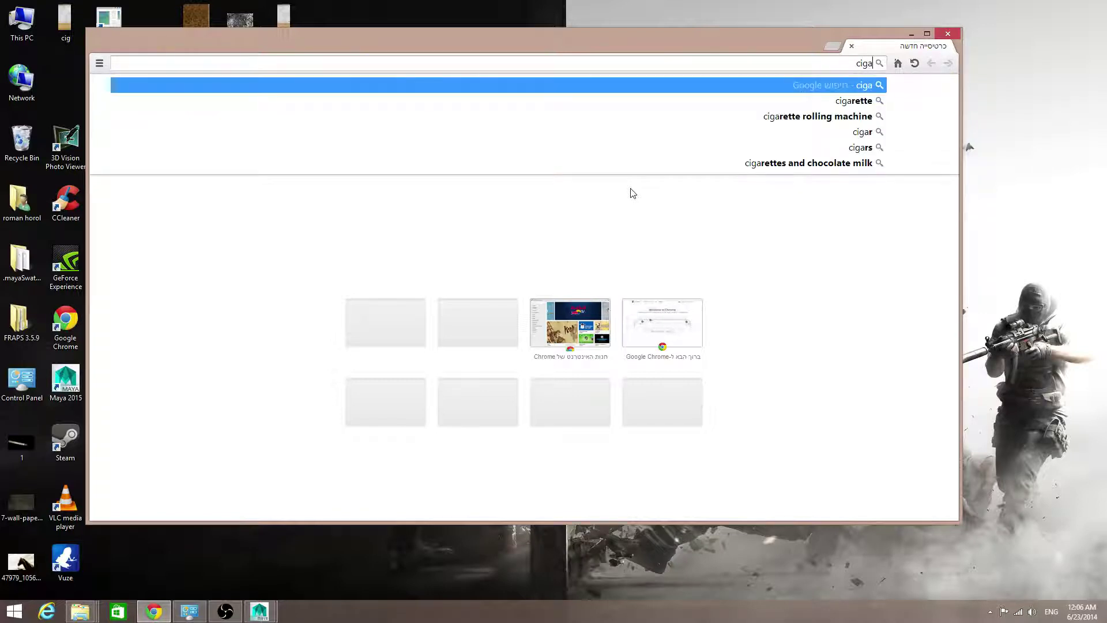
{"action": "type", "text": "rette"}
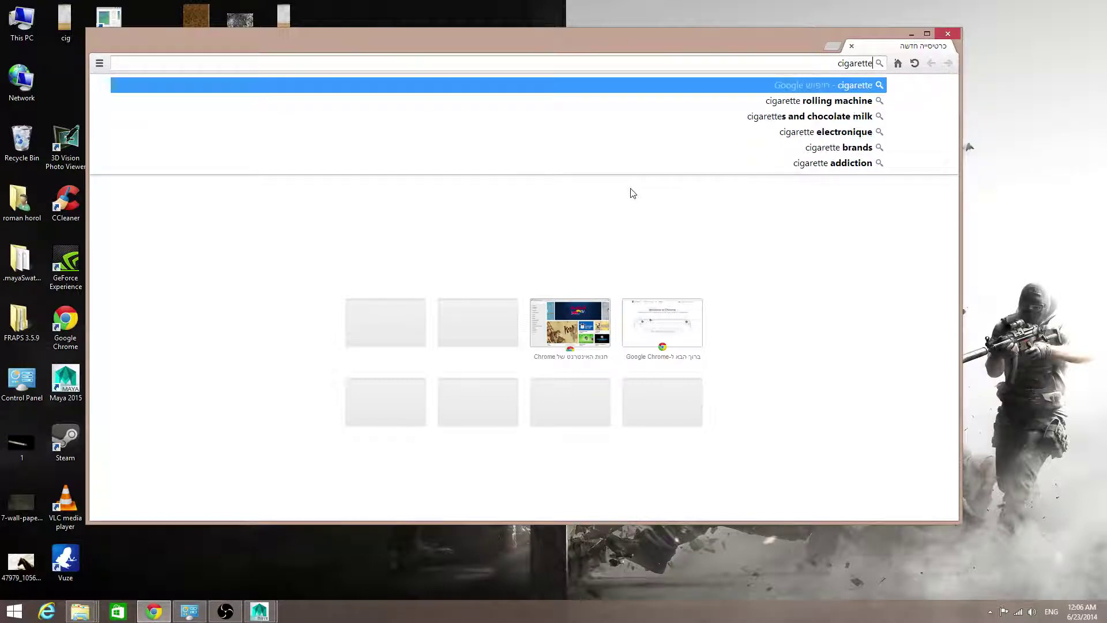
{"action": "type", "text": " textu"}
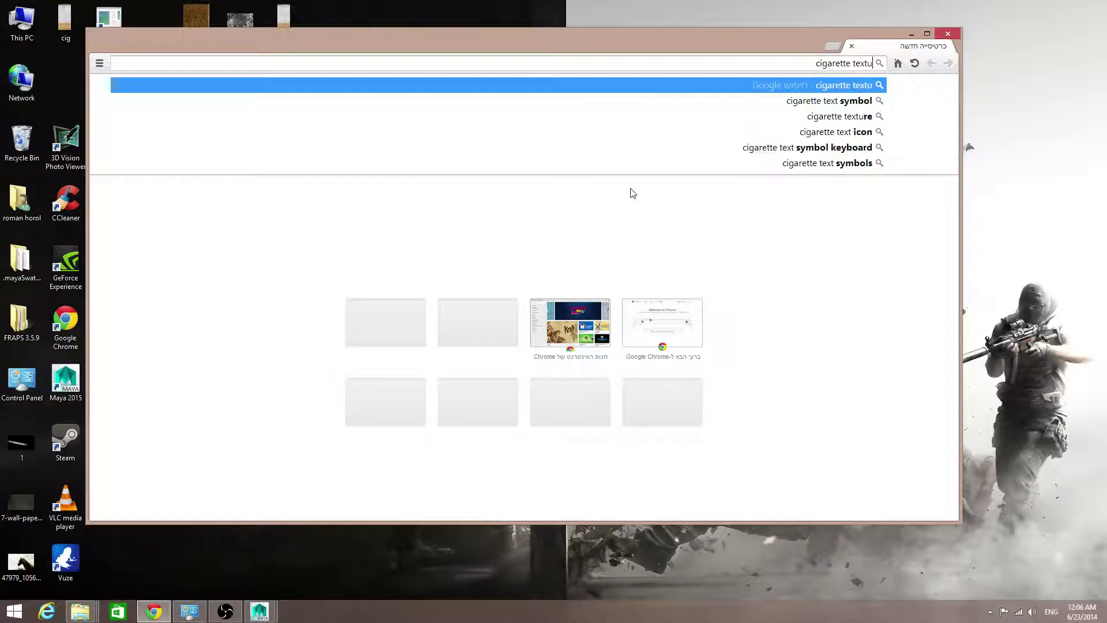
{"action": "key", "text": "Return"}
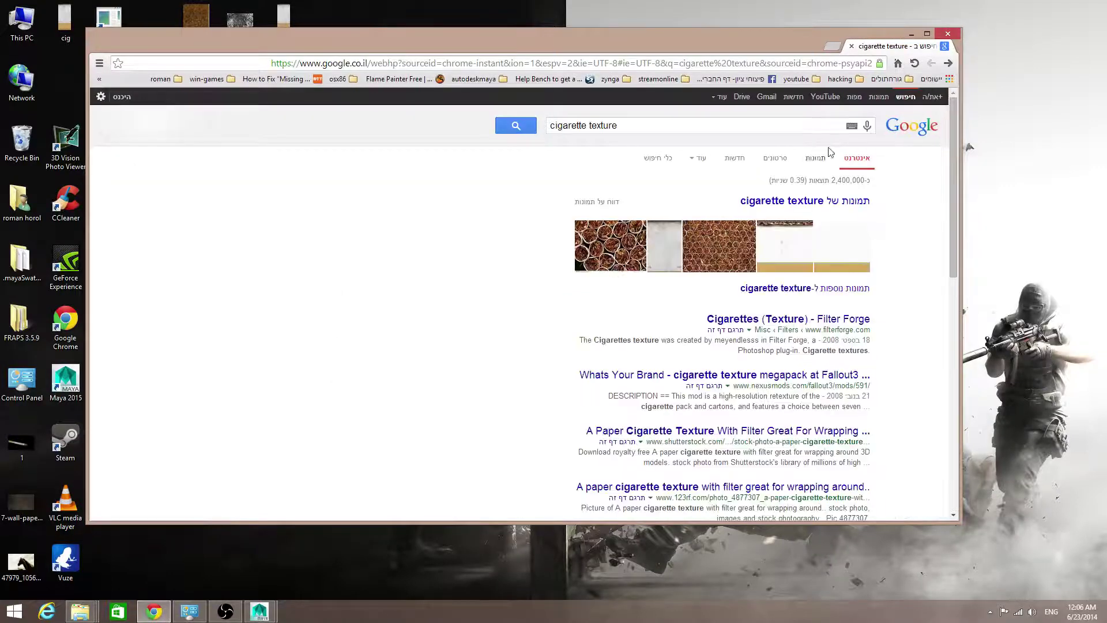
{"action": "left_click", "coordinate": [815, 159]}
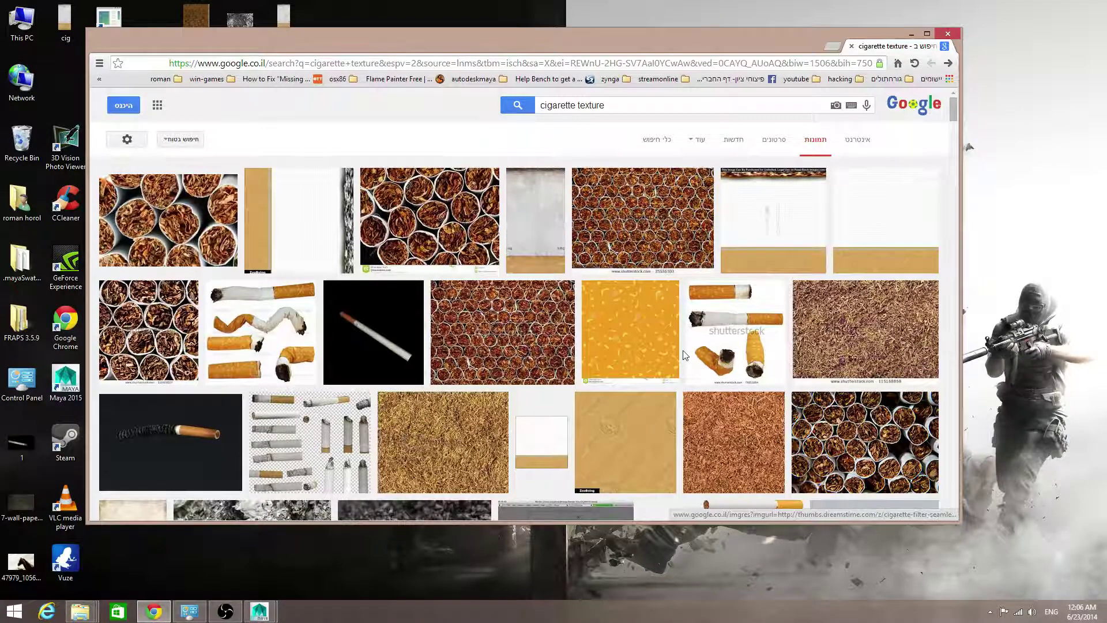
{"action": "scroll", "coordinate": [685, 354], "scroll_direction": "down", "scroll_amount": 2}
{"action": "scroll", "coordinate": [582, 234], "scroll_direction": "up", "scroll_amount": 2}
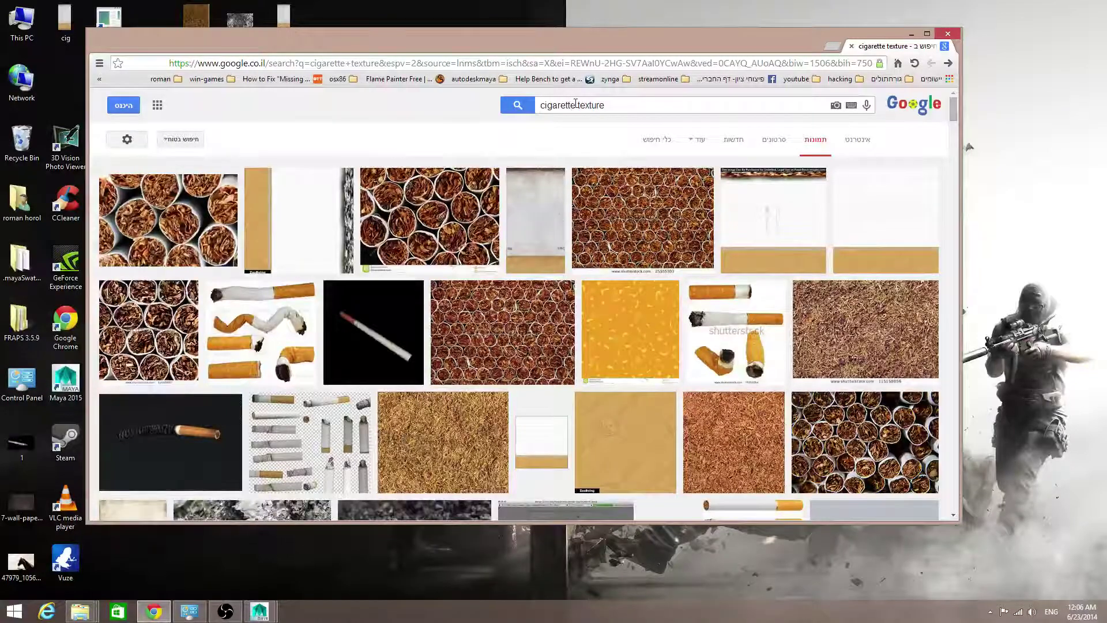
- Change the image search to "ash texture" and look through the results
{"action": "left_click_drag", "start_coordinate": [575, 105], "coordinate": [503, 110]}
{"action": "type", "text": "ash"}
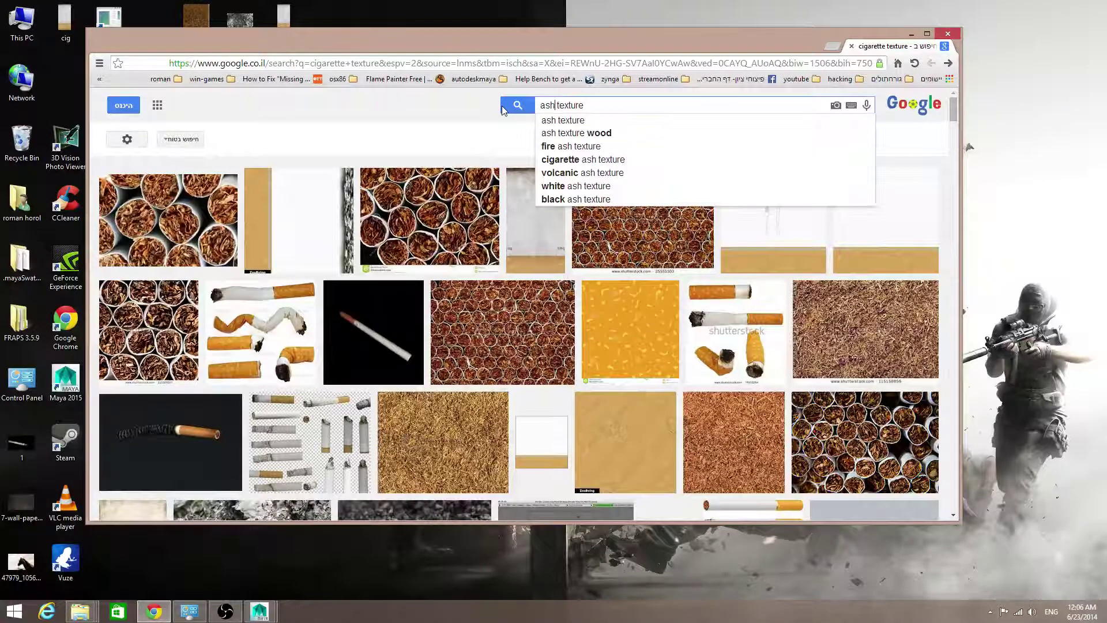
{"action": "key", "text": "Return"}
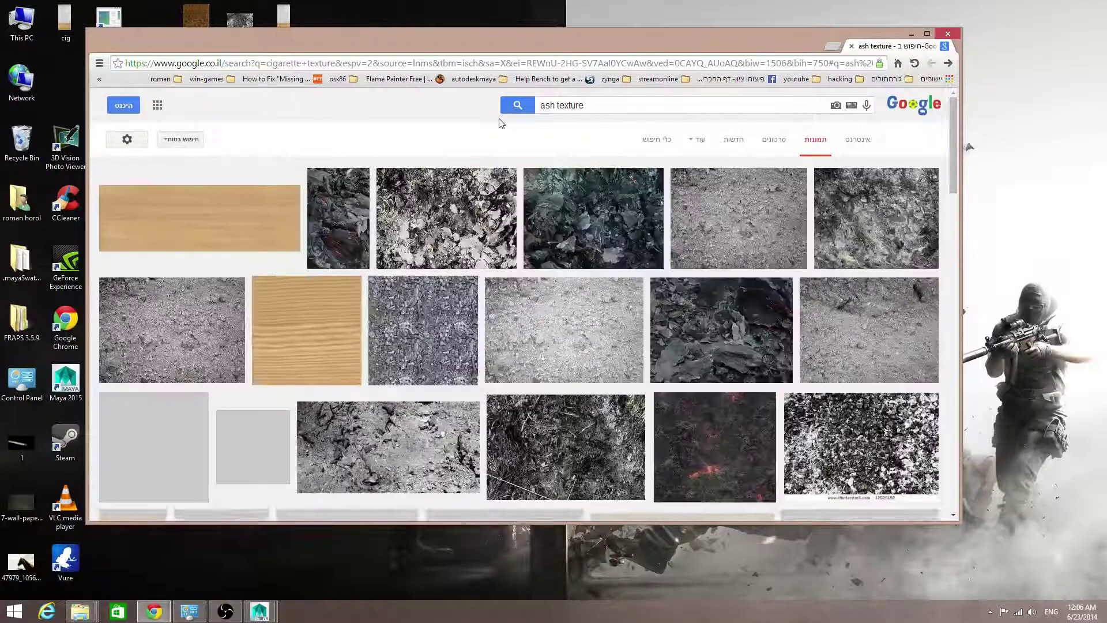
{"action": "scroll", "coordinate": [605, 202], "scroll_direction": "down", "scroll_amount": 1}
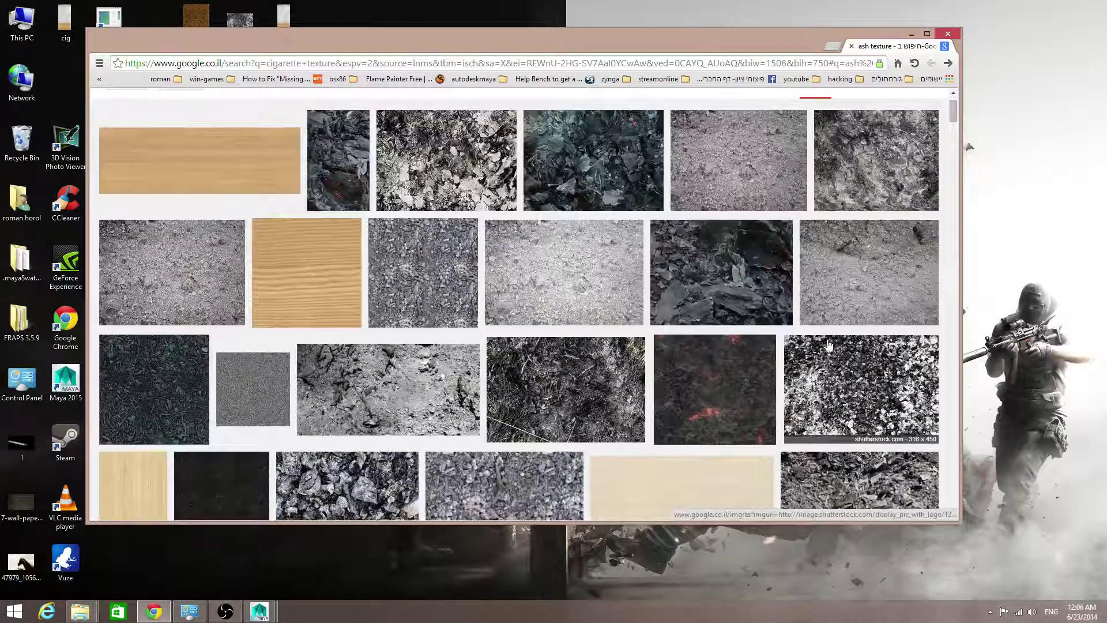
{"action": "scroll", "coordinate": [827, 344], "scroll_direction": "down", "scroll_amount": 1}
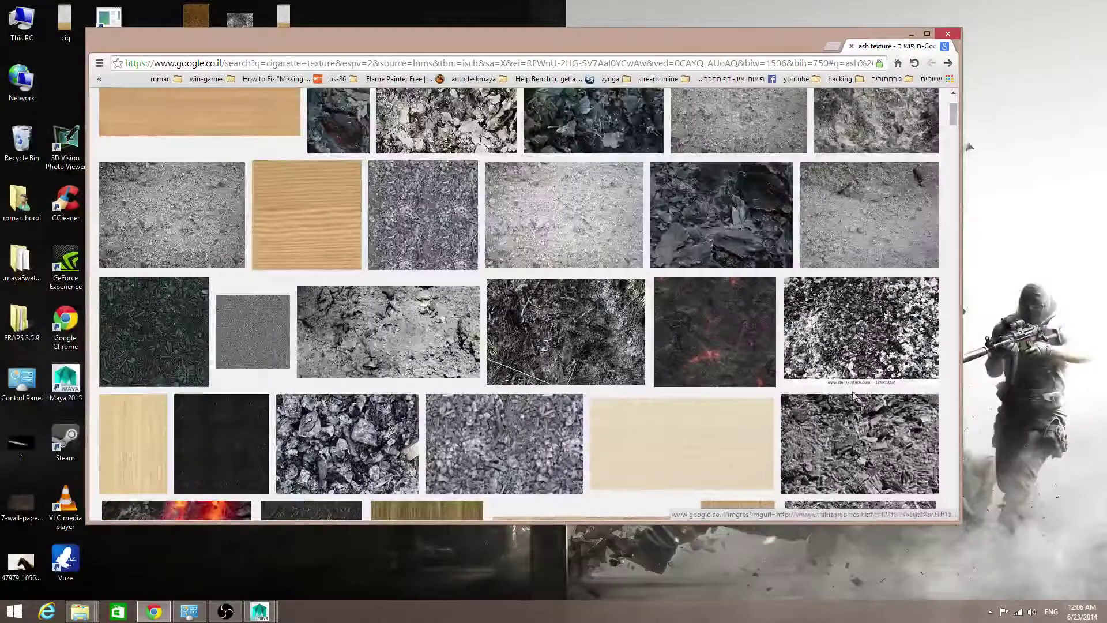
{"action": "scroll", "coordinate": [374, 400], "scroll_direction": "down", "scroll_amount": 3}
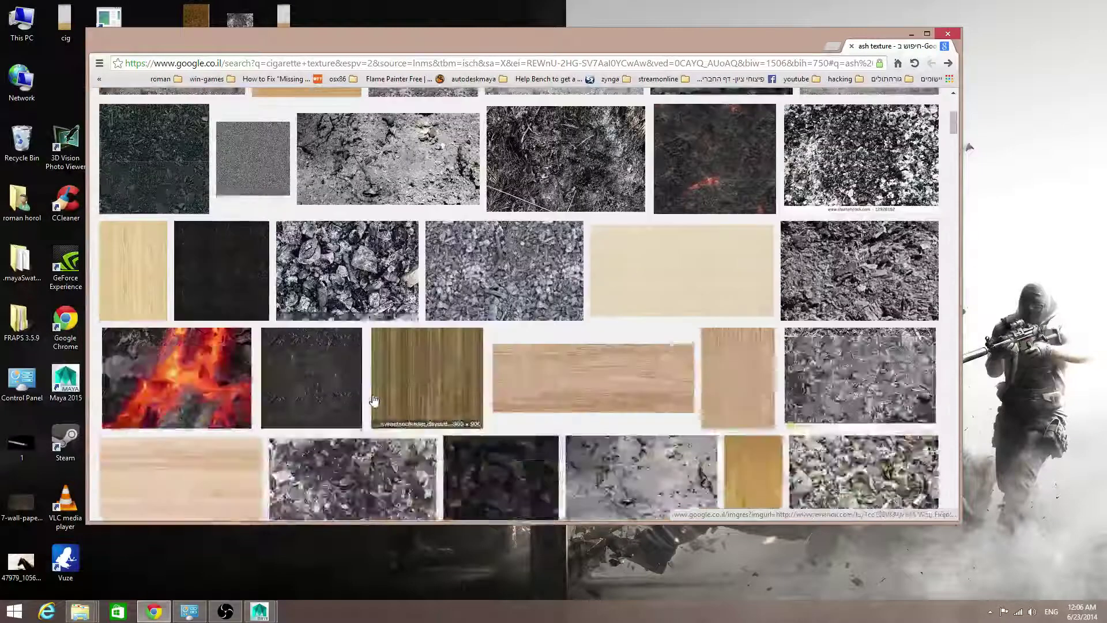
{"action": "scroll", "coordinate": [374, 400], "scroll_direction": "down", "scroll_amount": 2}
{"action": "scroll", "coordinate": [386, 395], "scroll_direction": "down", "scroll_amount": 5}
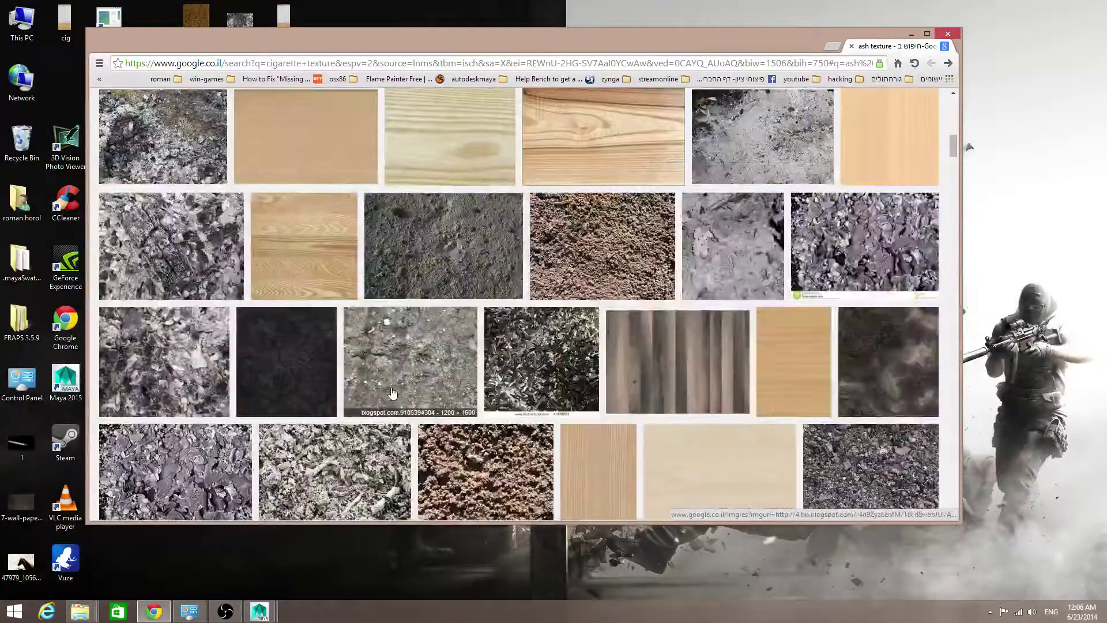
{"action": "scroll", "coordinate": [391, 392], "scroll_direction": "down", "scroll_amount": 3}
{"action": "scroll", "coordinate": [536, 252], "scroll_direction": "up", "scroll_amount": 7}
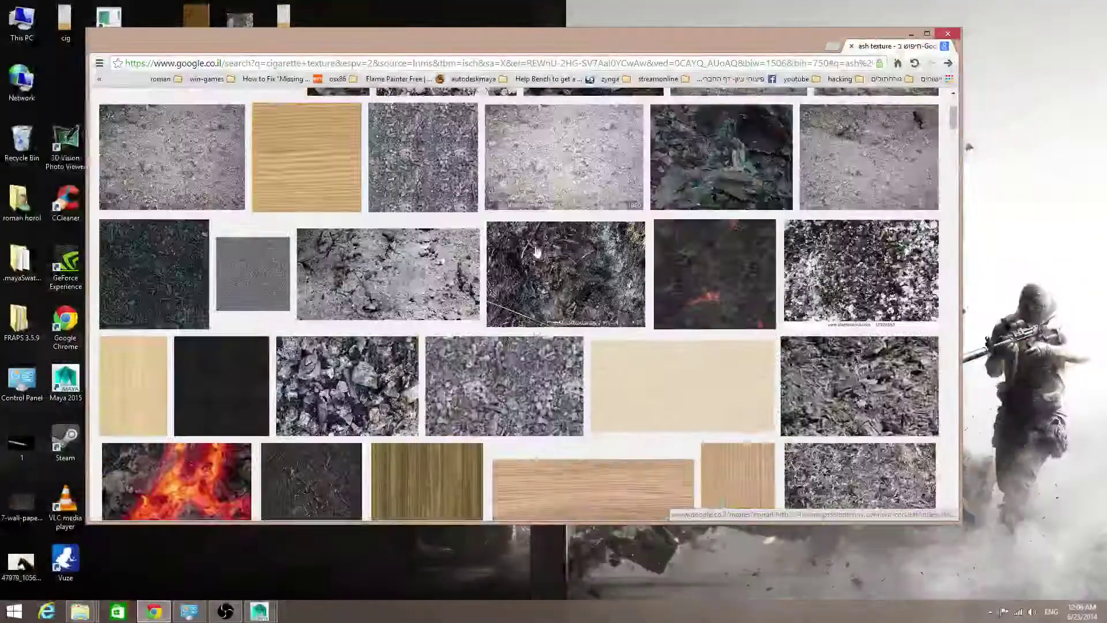
{"action": "scroll", "coordinate": [536, 252], "scroll_direction": "up", "scroll_amount": 3}
- Minimize the browser and switch back to the Maya scene
{"action": "left_click_drag", "start_coordinate": [586, 105], "coordinate": [509, 113]}
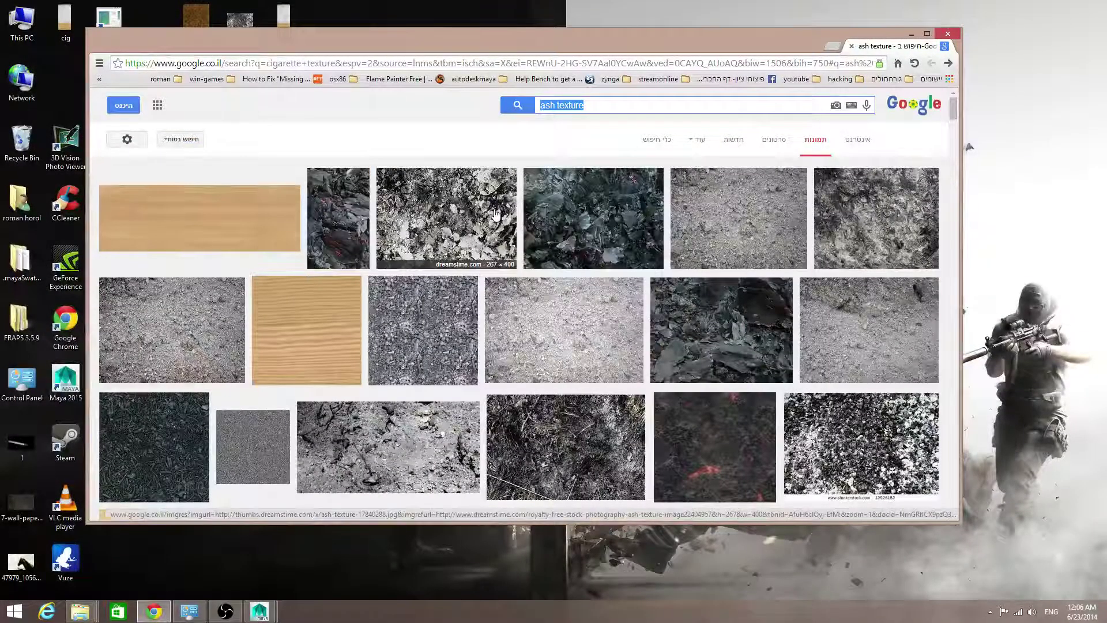
{"action": "left_click", "coordinate": [910, 35]}
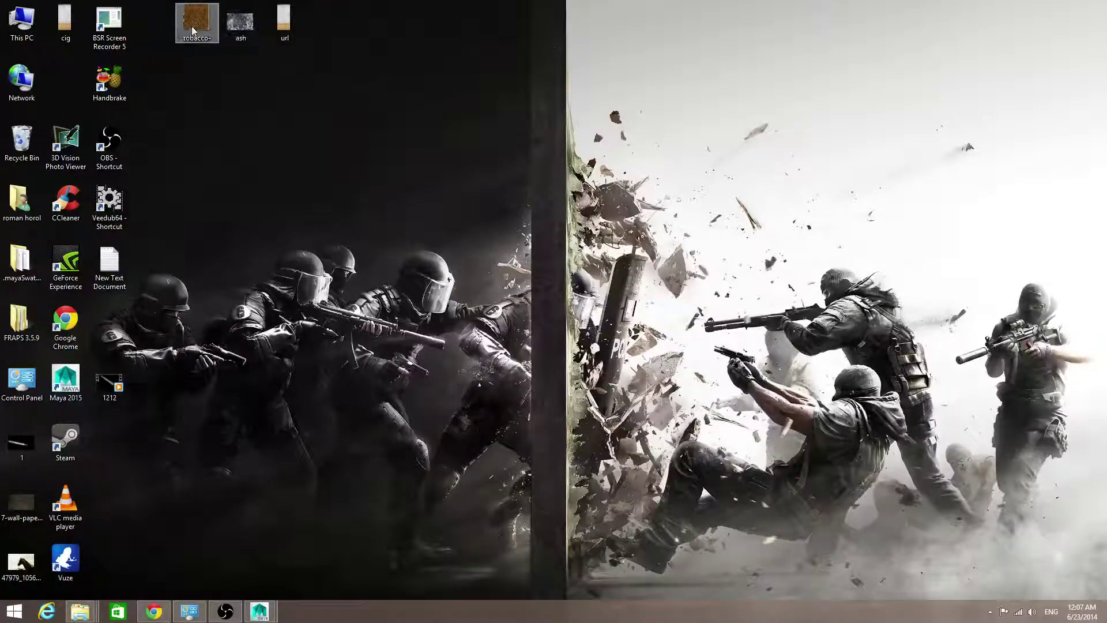
{"action": "mouse_move", "coordinate": [259, 612]}
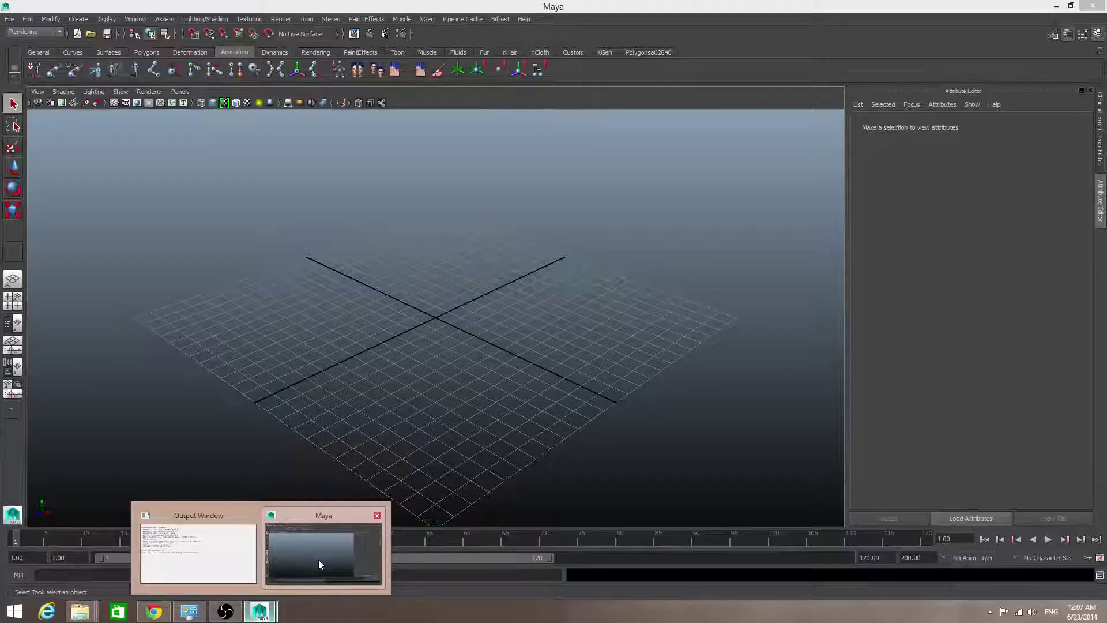
{"action": "left_click", "coordinate": [318, 559]}
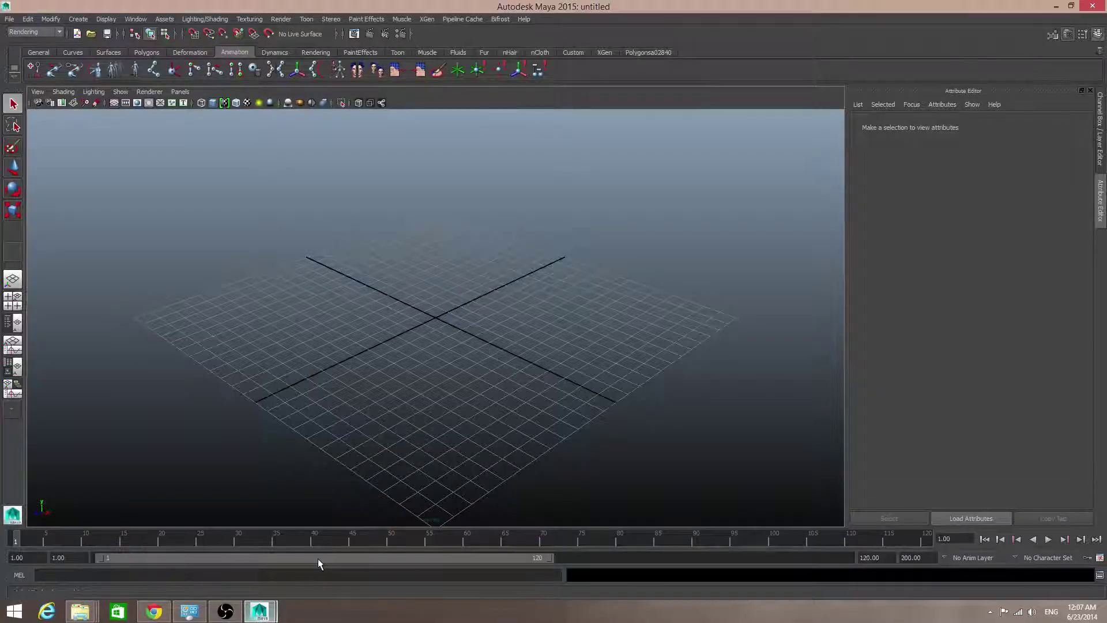
{"action": "left_click_drag", "start_coordinate": [531, 368], "coordinate": [427, 372], "text": "alt"}
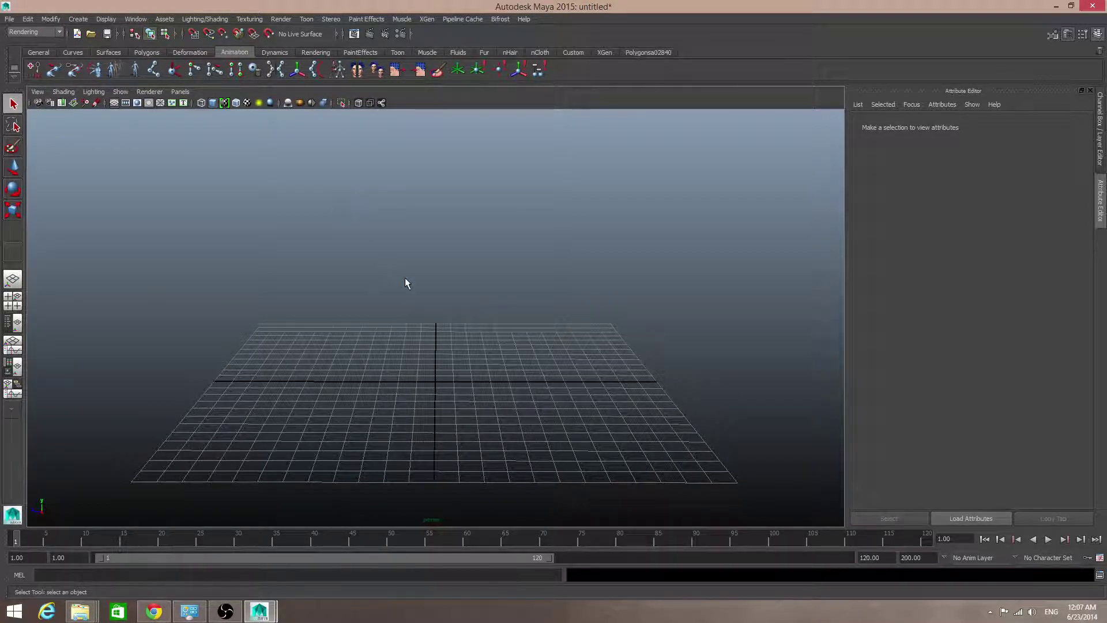
{"action": "scroll", "coordinate": [418, 293], "scroll_direction": "down", "scroll_amount": 2}
{"action": "left_click_drag", "start_coordinate": [418, 293], "coordinate": [413, 305], "text": "alt"}
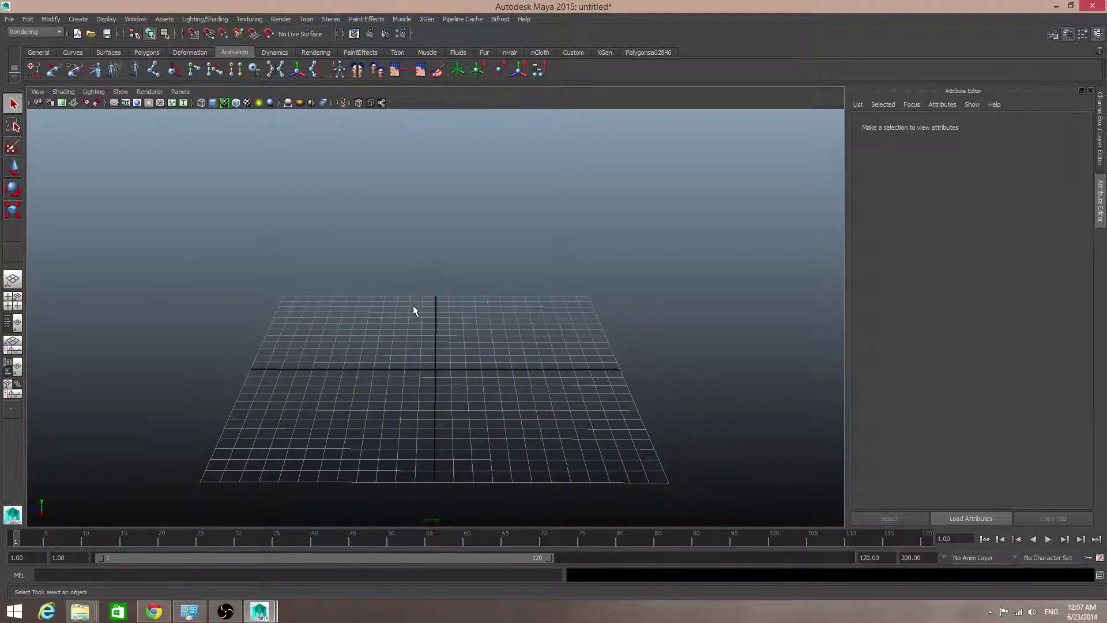
{"action": "scroll", "coordinate": [508, 329], "scroll_direction": "up", "scroll_amount": 3}
{"action": "middle_click_drag", "start_coordinate": [511, 334], "coordinate": [443, 277], "text": "alt"}
{"action": "scroll", "coordinate": [397, 285], "scroll_direction": "up", "scroll_amount": 4}
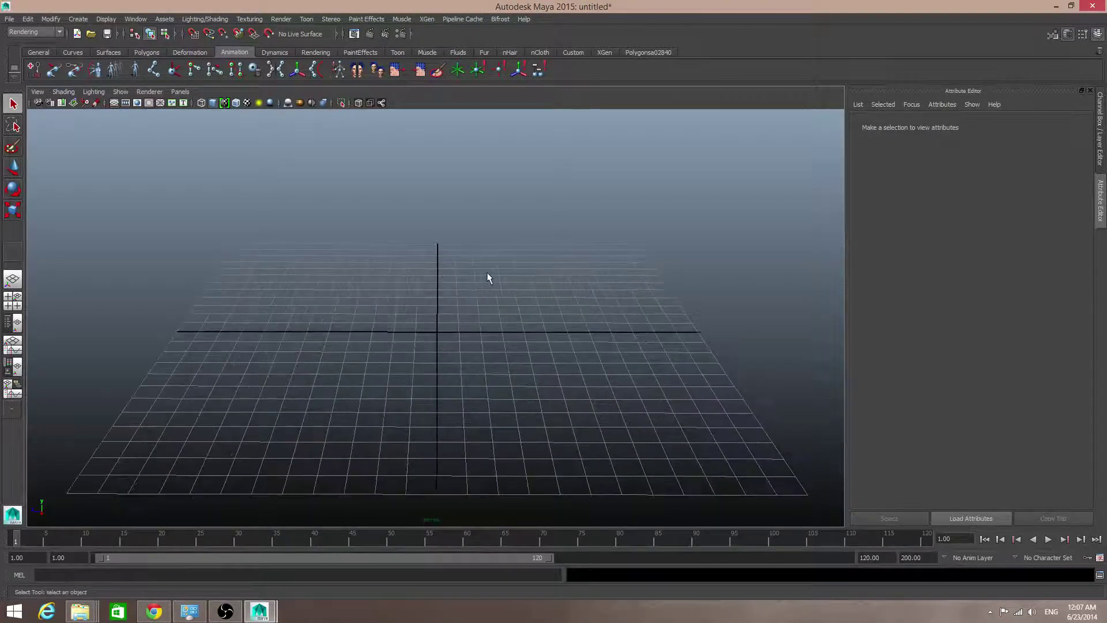
{"action": "scroll", "coordinate": [468, 276], "scroll_direction": "down", "scroll_amount": 2}
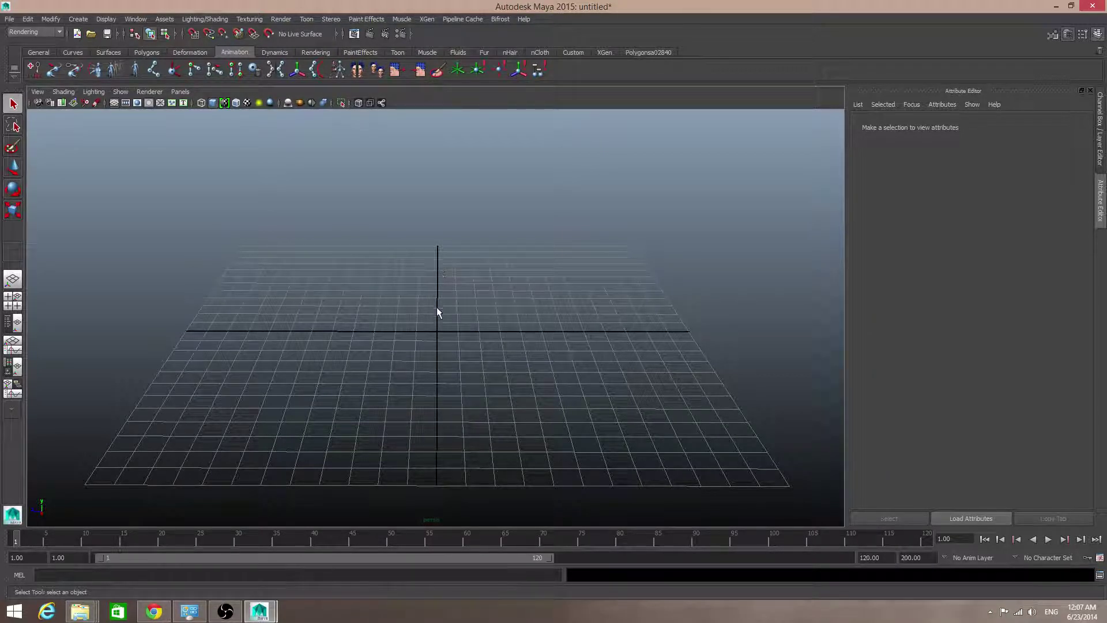
{"action": "mouse_move", "coordinate": [437, 311]}
{"action": "middle_mouse_down", "text": "alt"}
{"action": "mouse_move", "coordinate": [448, 329]}
{"action": "mouse_move", "coordinate": [437, 331]}
{"action": "middle_mouse_up", "text": "alt"}
{"action": "left_click_drag", "start_coordinate": [437, 330], "coordinate": [436, 370], "text": "alt"}
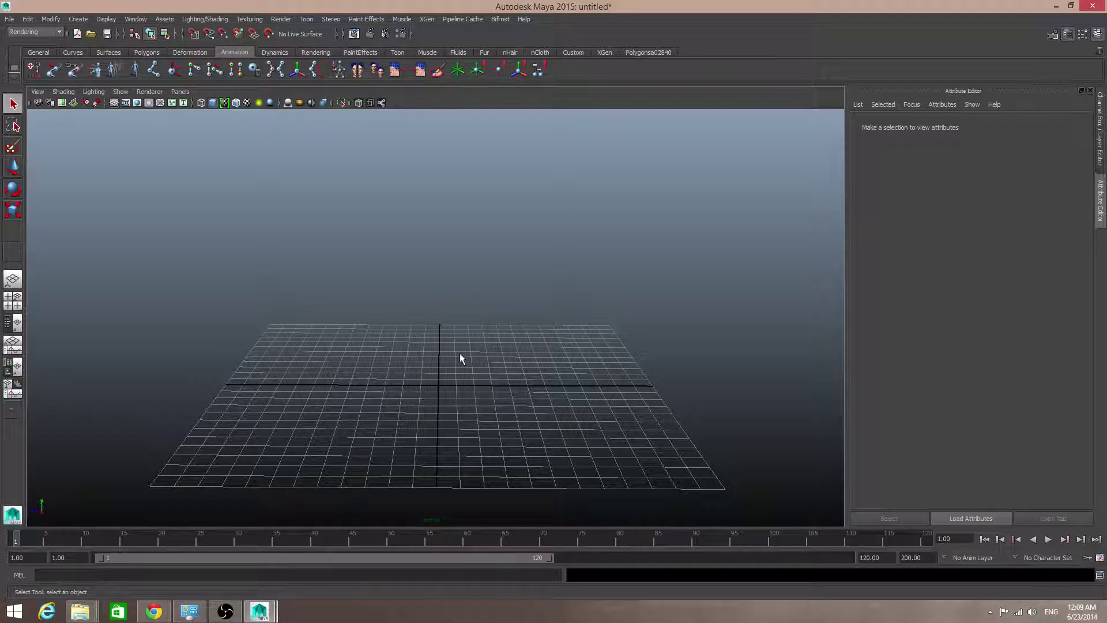
{"action": "middle_click_drag", "start_coordinate": [459, 352], "coordinate": [485, 344], "text": "alt"}
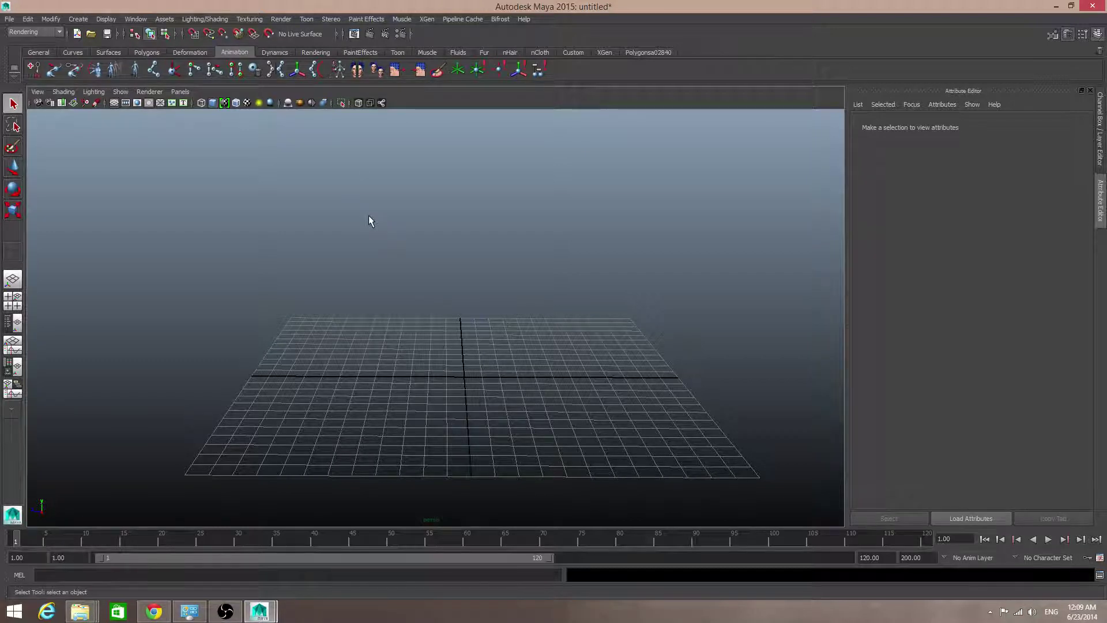
- Review which plug-ins are loaded in the Plug-in Manager, down to mental ray's Mayatomr.mll, and close it
{"action": "left_click", "coordinate": [132, 21]}
{"action": "mouse_move", "coordinate": [168, 78]}
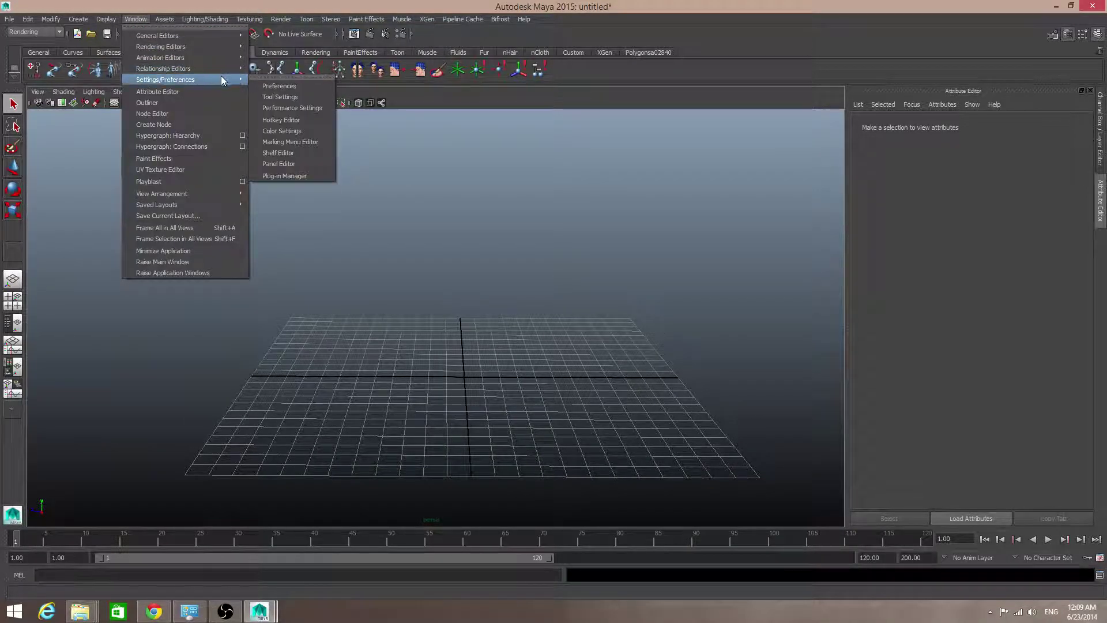
{"action": "left_click", "coordinate": [282, 175]}
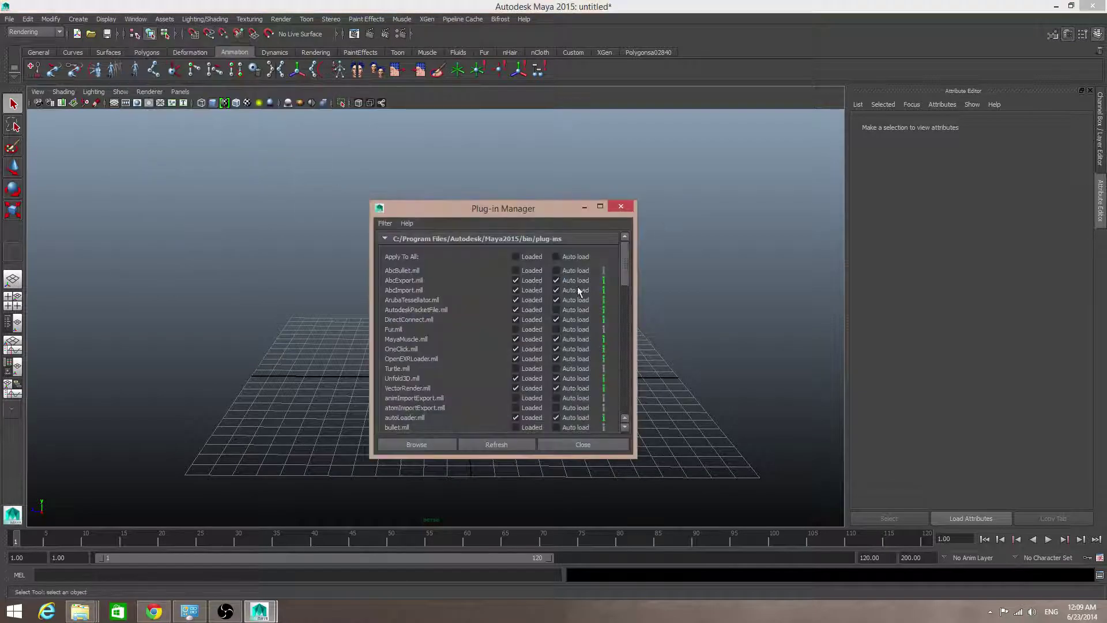
{"action": "scroll", "coordinate": [561, 386], "scroll_direction": "down", "scroll_amount": 15}
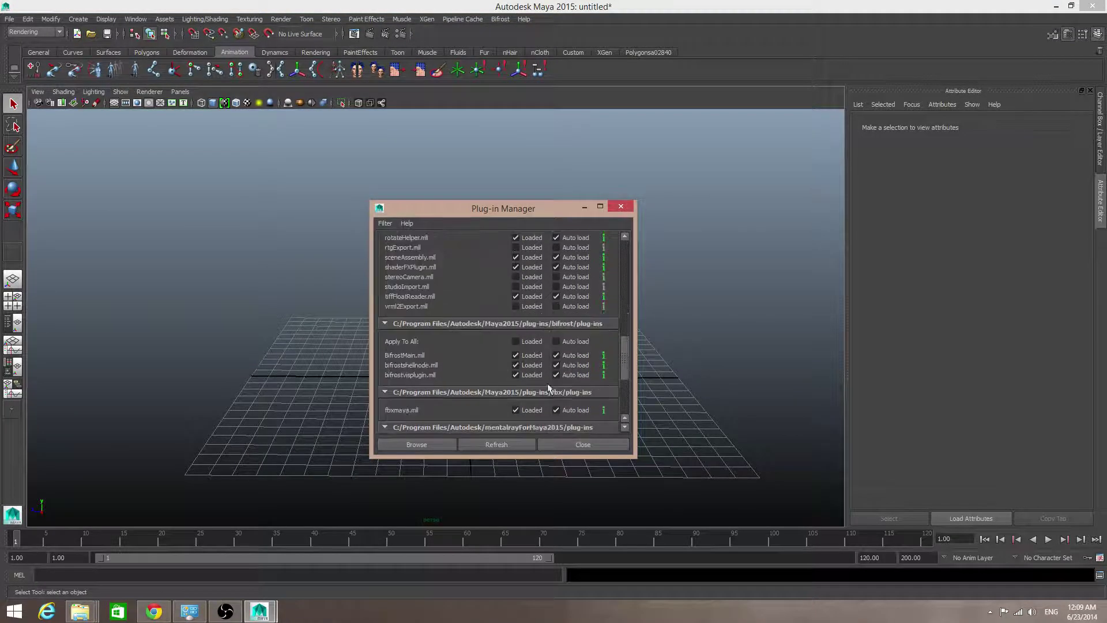
{"action": "scroll", "coordinate": [548, 389], "scroll_direction": "down", "scroll_amount": 4}
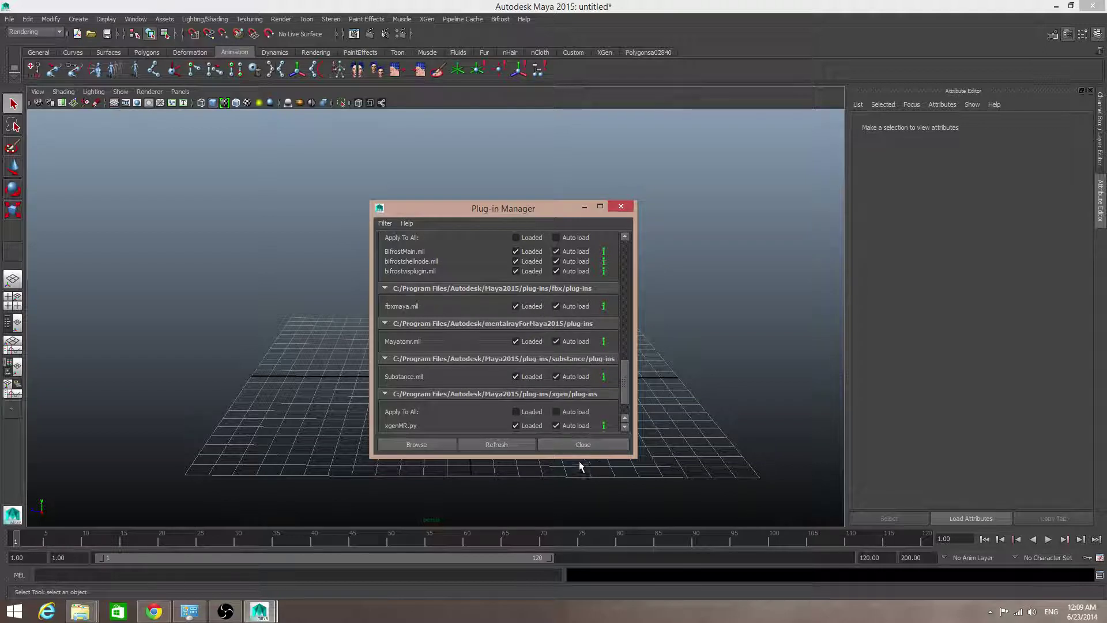
{"action": "left_click", "coordinate": [584, 446]}
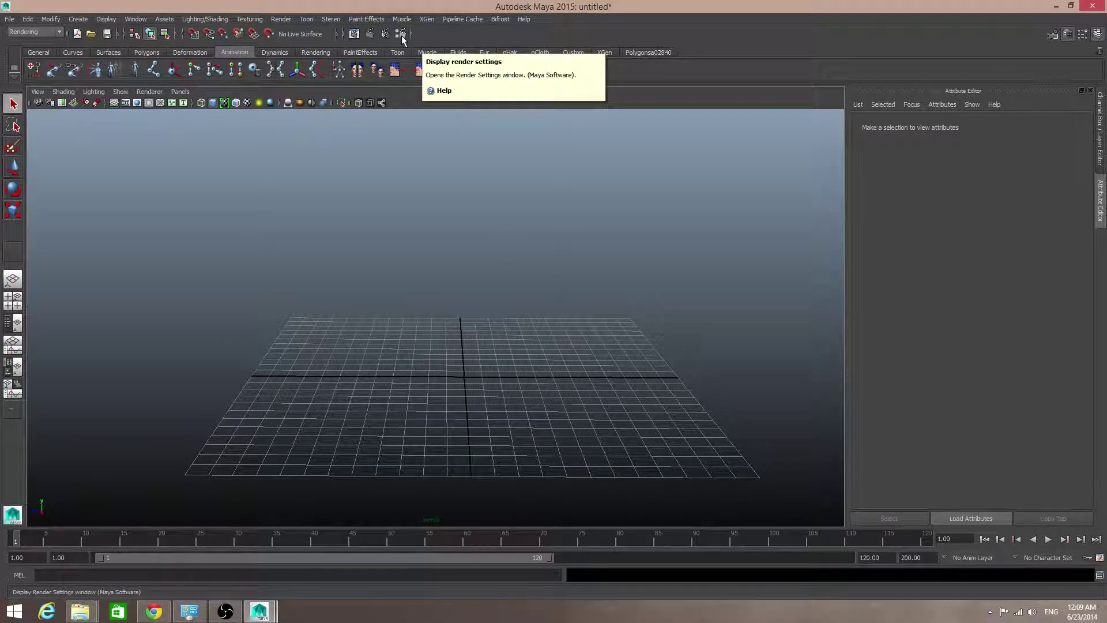
- Set the renderer to mental ray in the Render Settings and close them
{"action": "left_click", "coordinate": [413, 67]}
{"action": "left_click_drag", "start_coordinate": [222, 119], "coordinate": [385, 101]}
{"action": "left_click", "coordinate": [388, 146]}
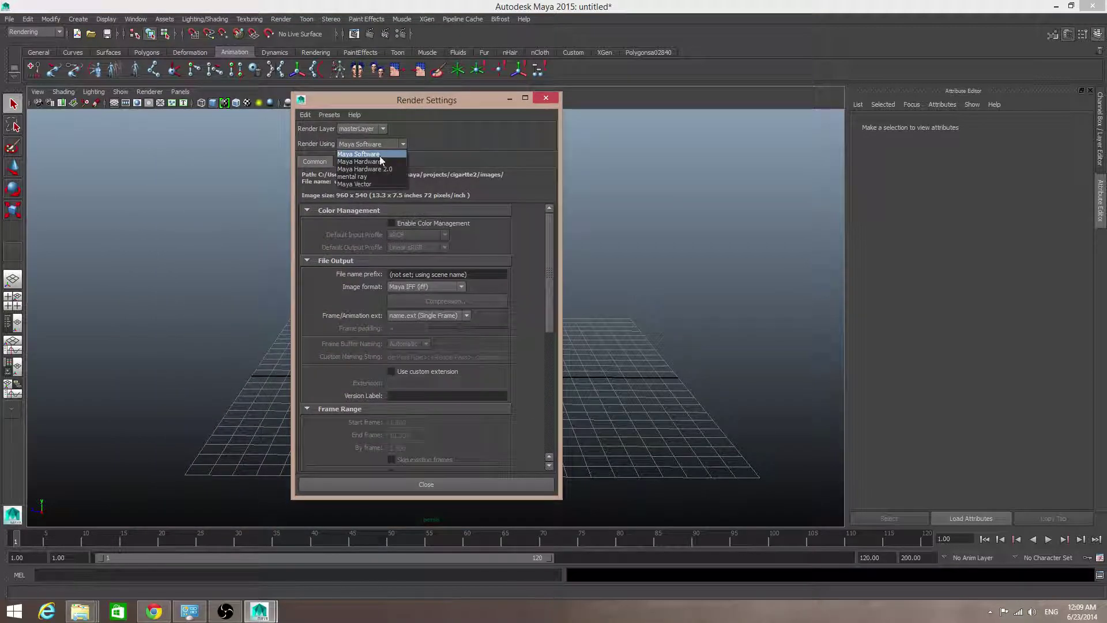
{"action": "left_click", "coordinate": [353, 176]}
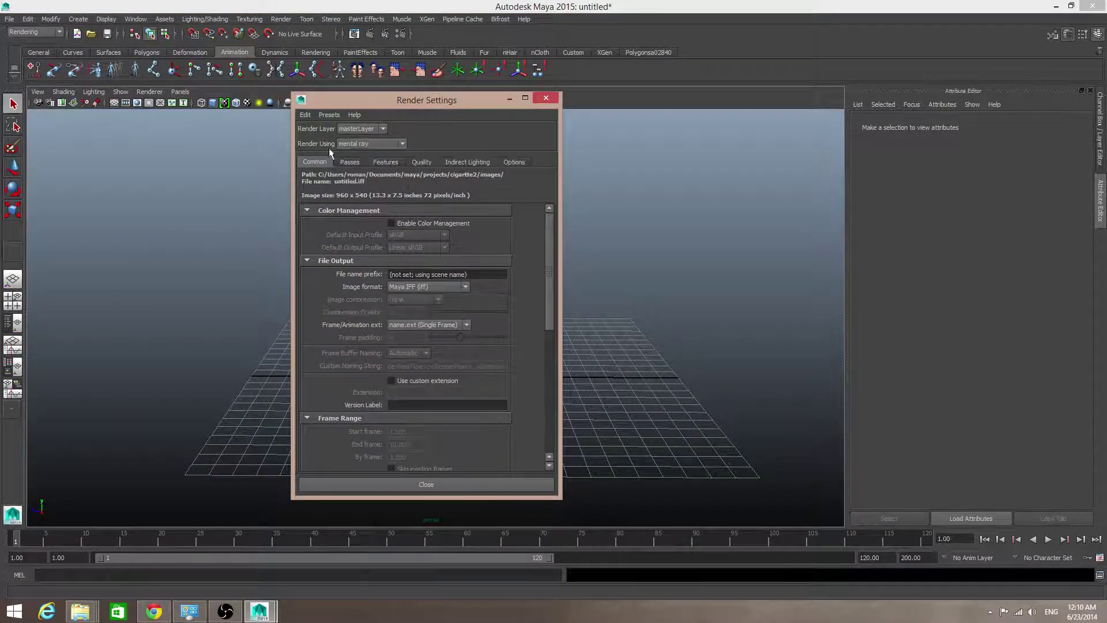
{"action": "left_click", "coordinate": [451, 484]}
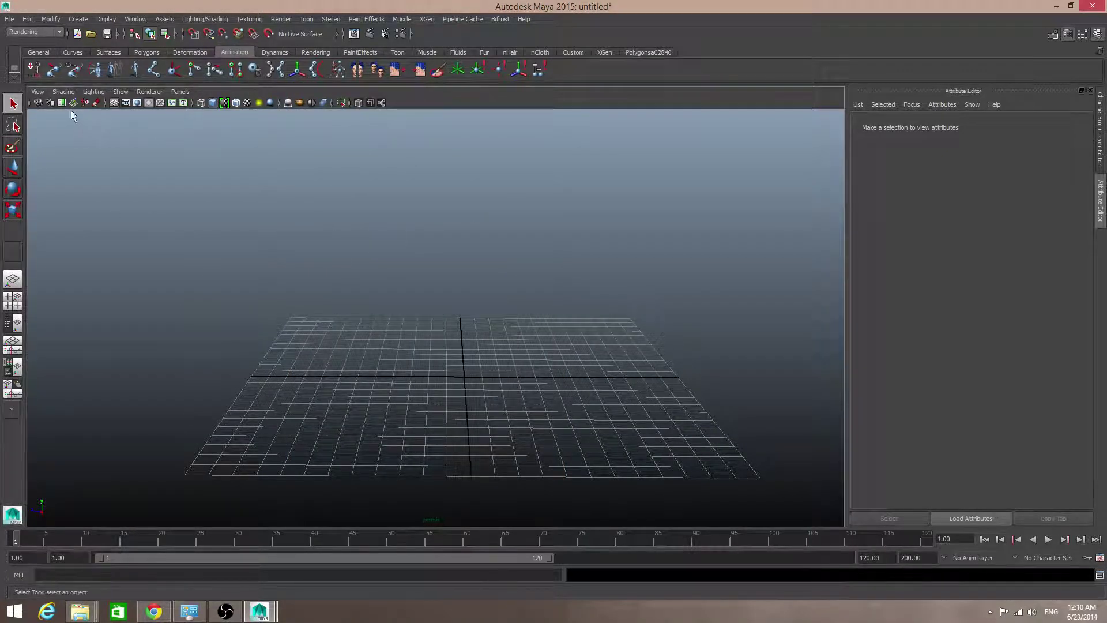
- Turn on Smooth Wireframe shading for the perspective view
{"action": "left_click", "coordinate": [63, 92]}
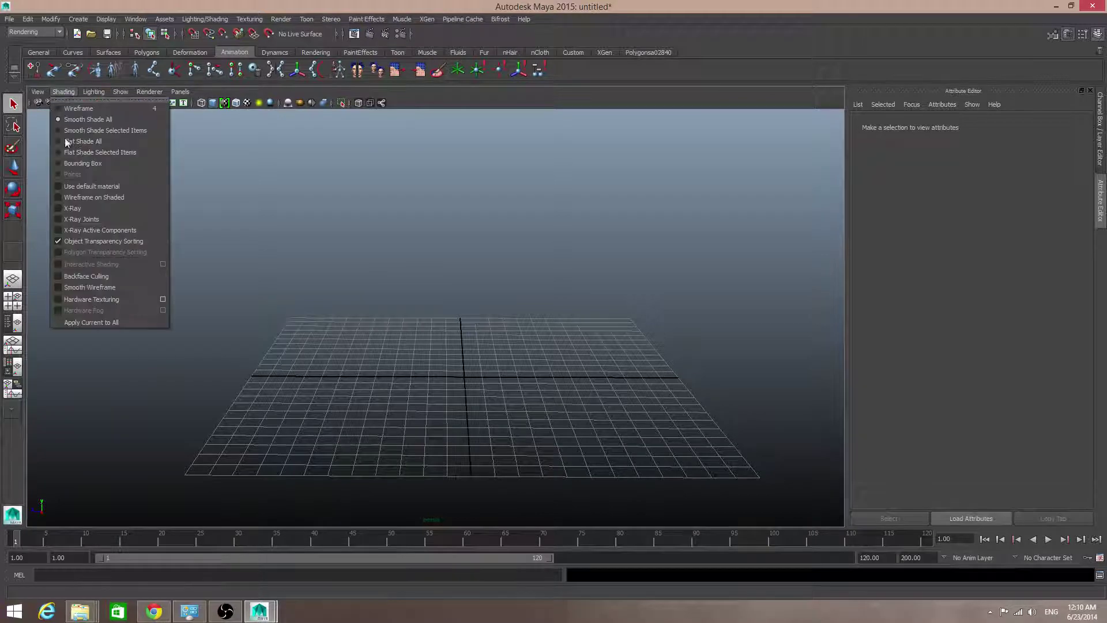
{"action": "left_click", "coordinate": [56, 287]}
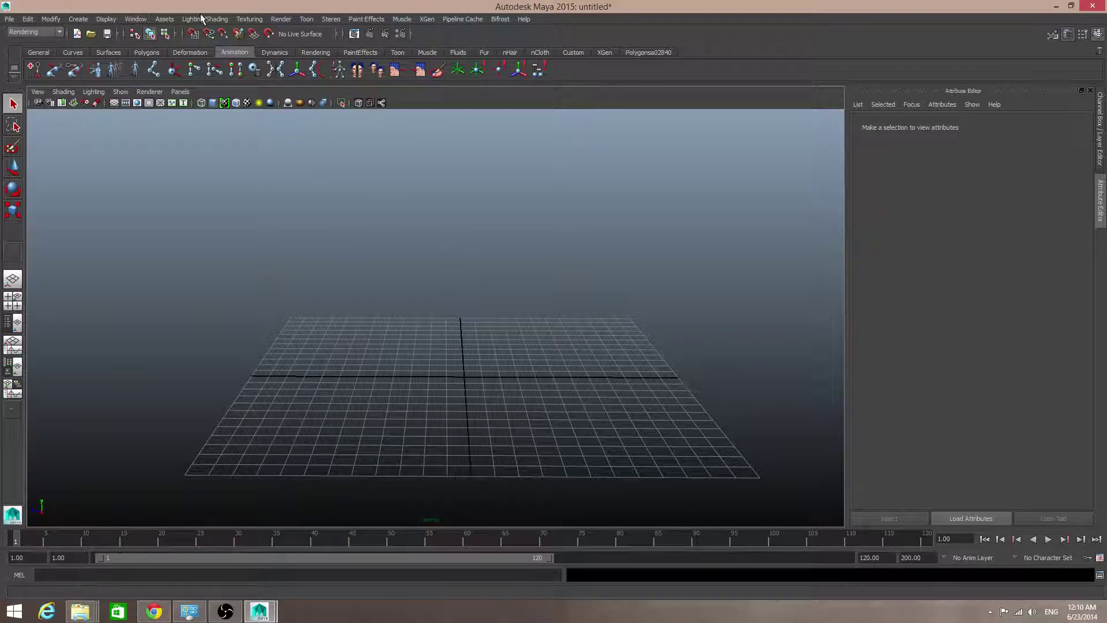
- Check the Interactive Creation option for polygon primitives
{"action": "left_click", "coordinate": [82, 19]}
{"action": "mouse_move", "coordinate": [96, 49]}
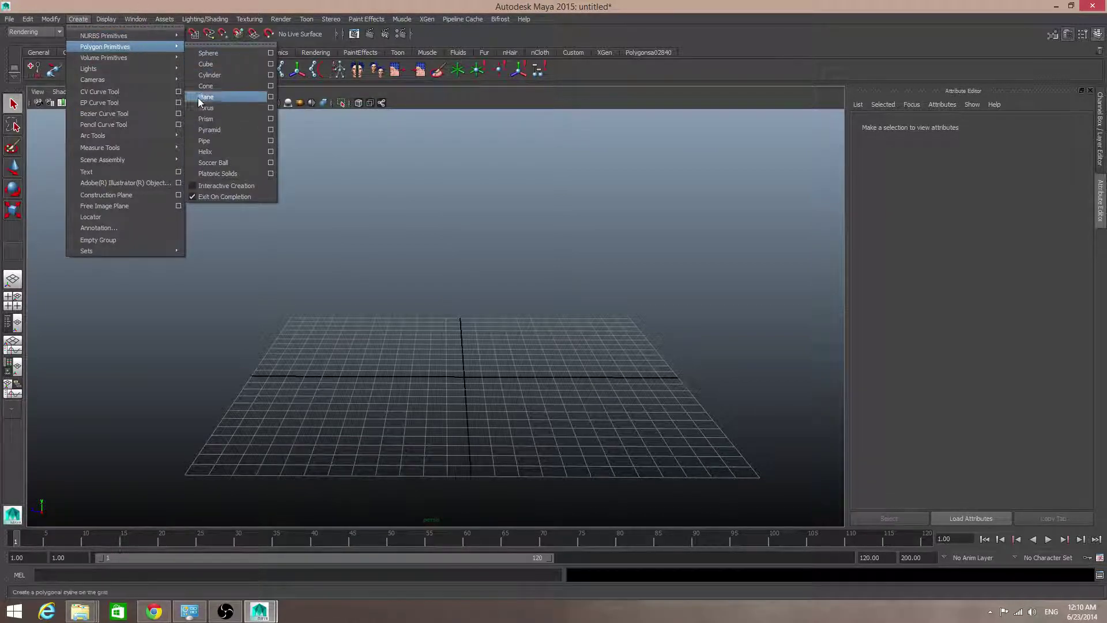
{"action": "left_click", "coordinate": [195, 185]}
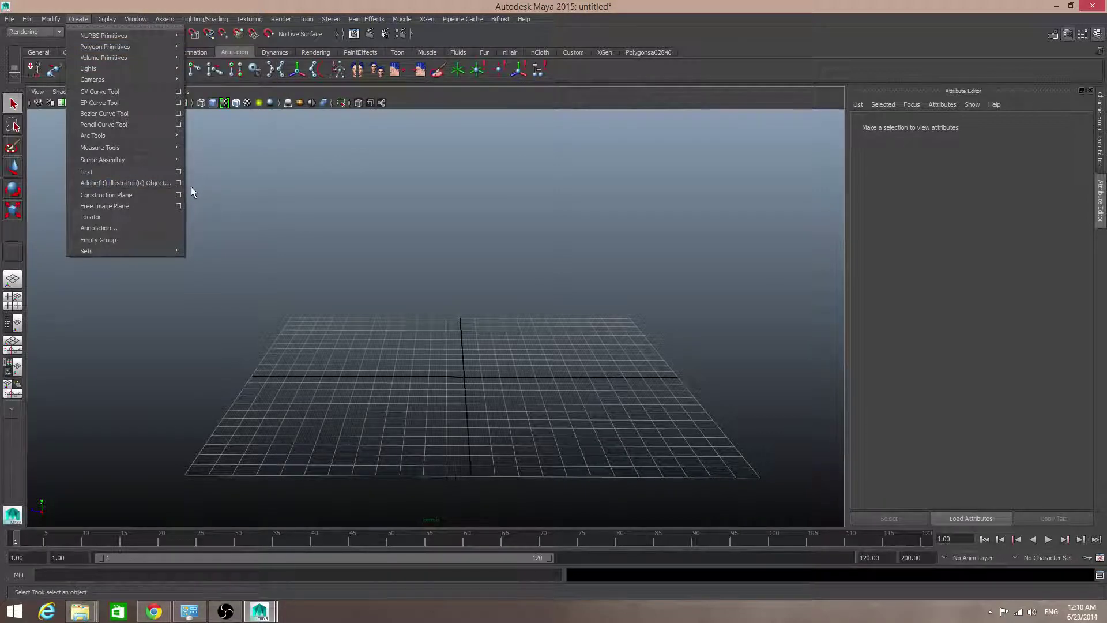
{"action": "mouse_move", "coordinate": [140, 46]}
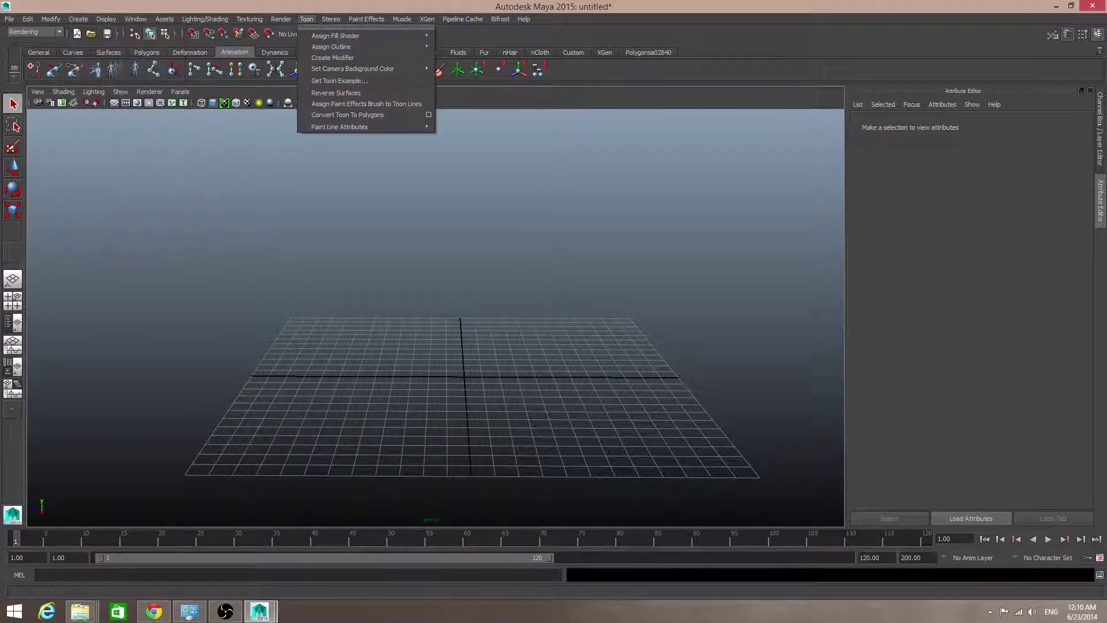
{"action": "left_click", "coordinate": [306, 20]}
- Create a polygon cylinder at the centre of the grid
{"action": "left_click", "coordinate": [151, 50]}
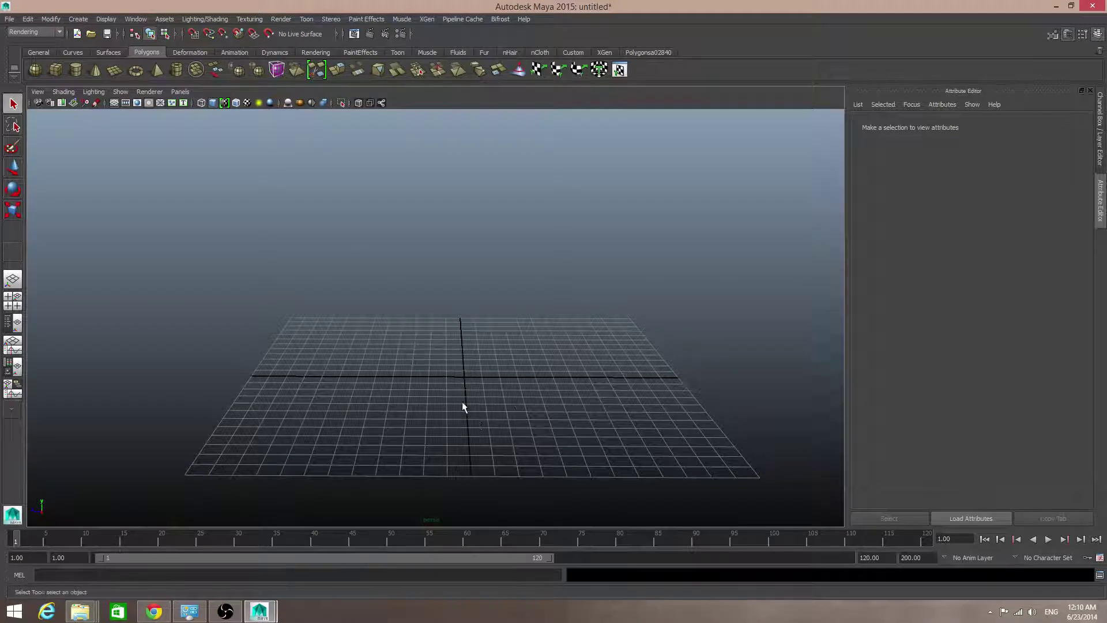
{"action": "left_click", "coordinate": [75, 70]}
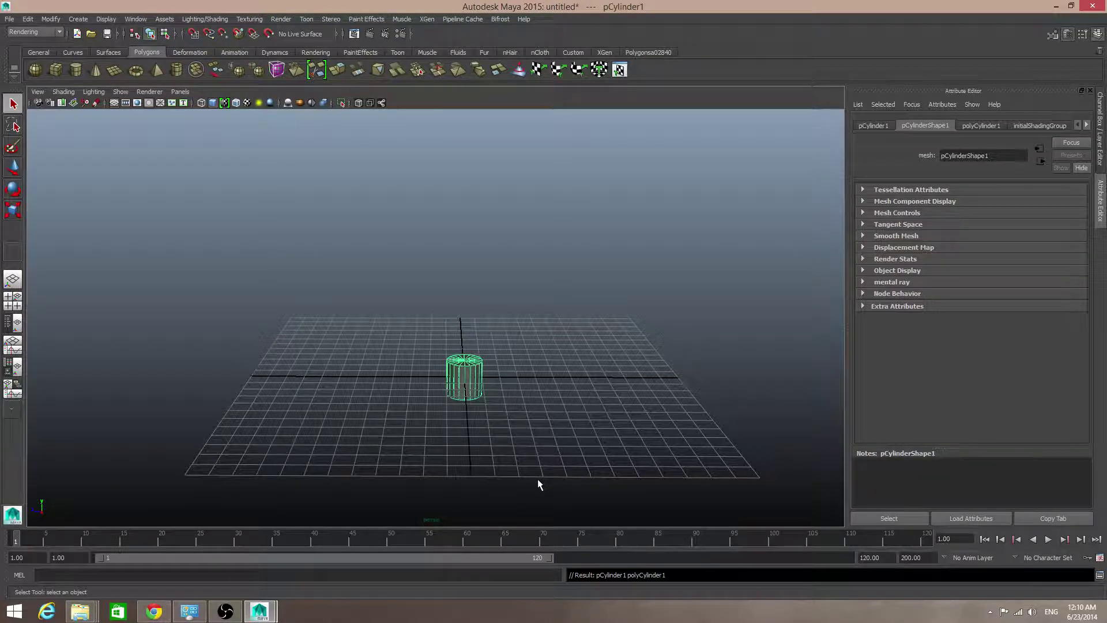
{"action": "scroll", "coordinate": [537, 479], "scroll_direction": "up", "scroll_amount": 4}
{"action": "middle_click_drag", "start_coordinate": [574, 410], "coordinate": [542, 355], "text": "alt"}
{"action": "scroll", "coordinate": [514, 385], "scroll_direction": "up", "scroll_amount": 3}
- Set the cylinder's Subdivisions Caps to 0 in its creation history
{"action": "left_click", "coordinate": [987, 126]}
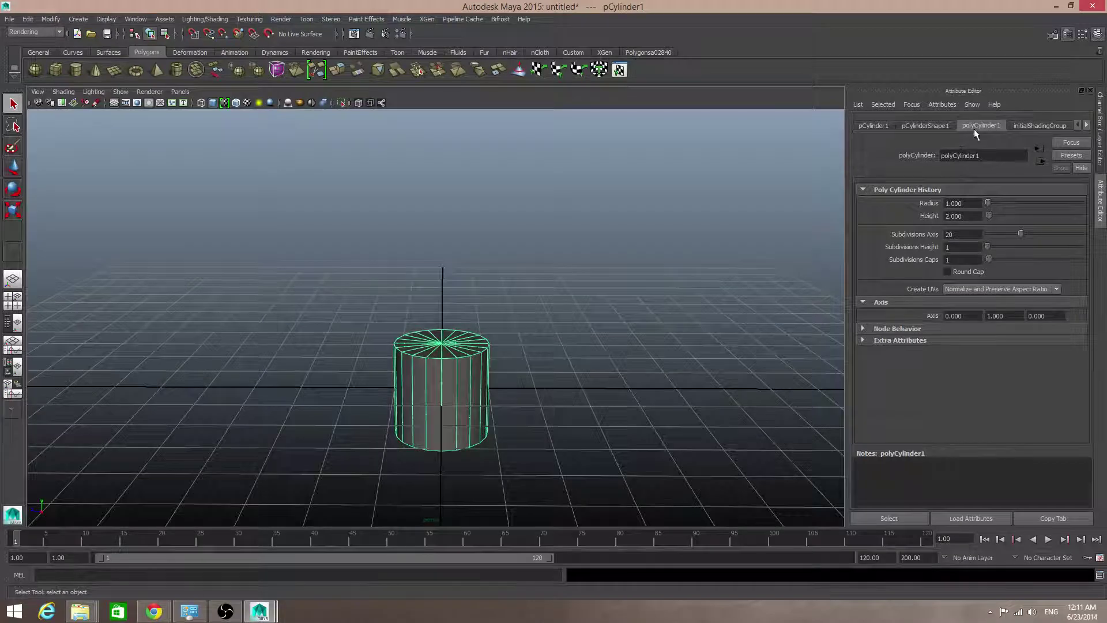
{"action": "left_click", "coordinate": [1067, 34]}
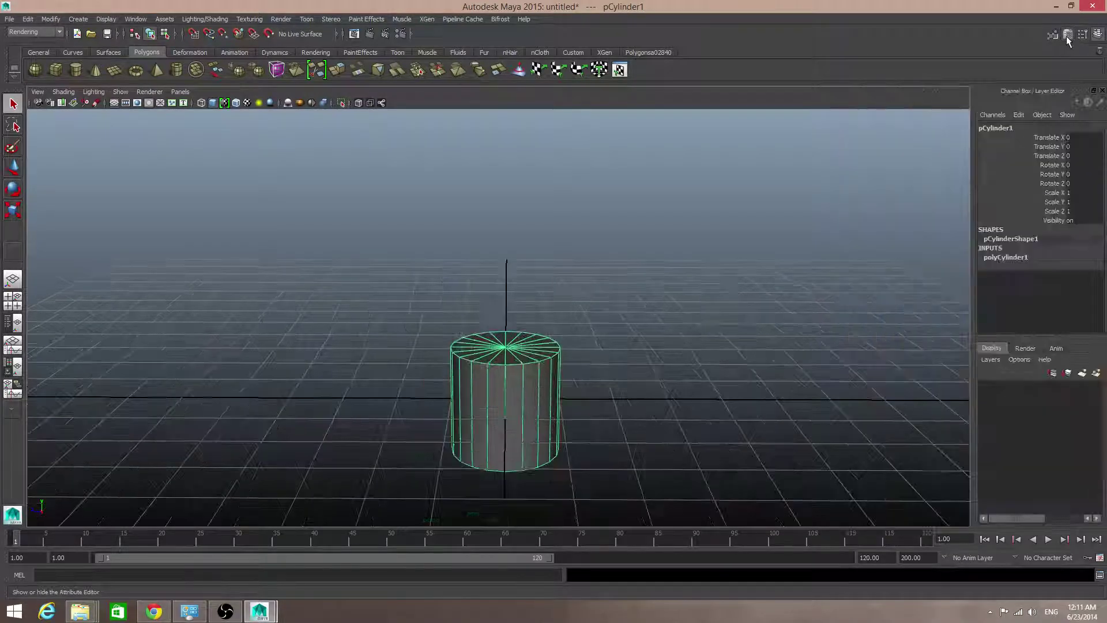
{"action": "left_click", "coordinate": [1066, 35]}
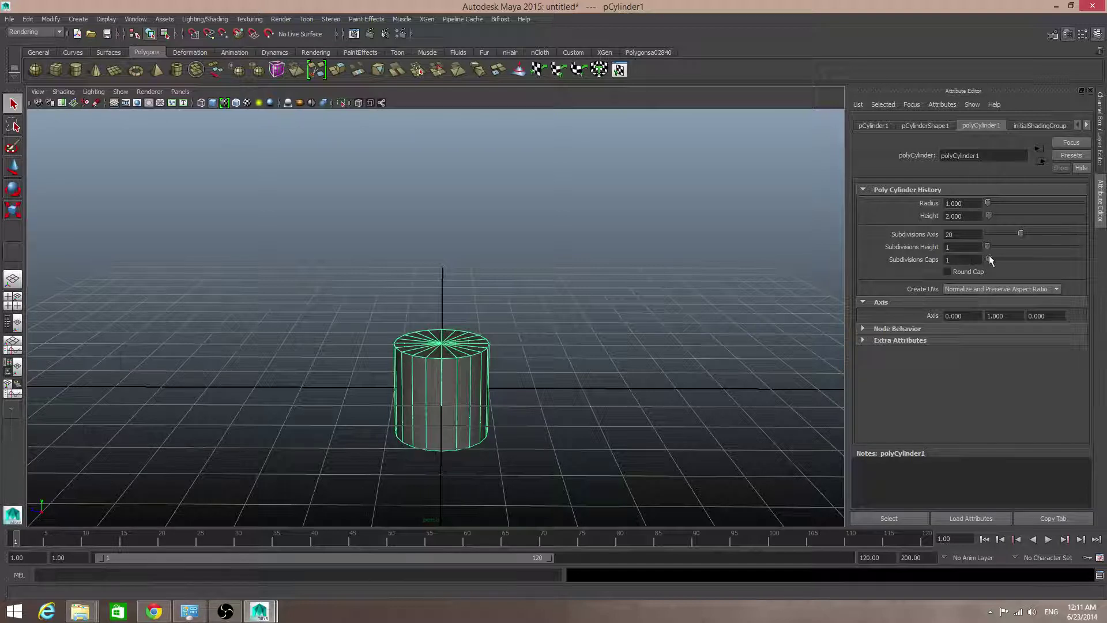
{"action": "left_click_drag", "start_coordinate": [989, 260], "coordinate": [979, 263]}
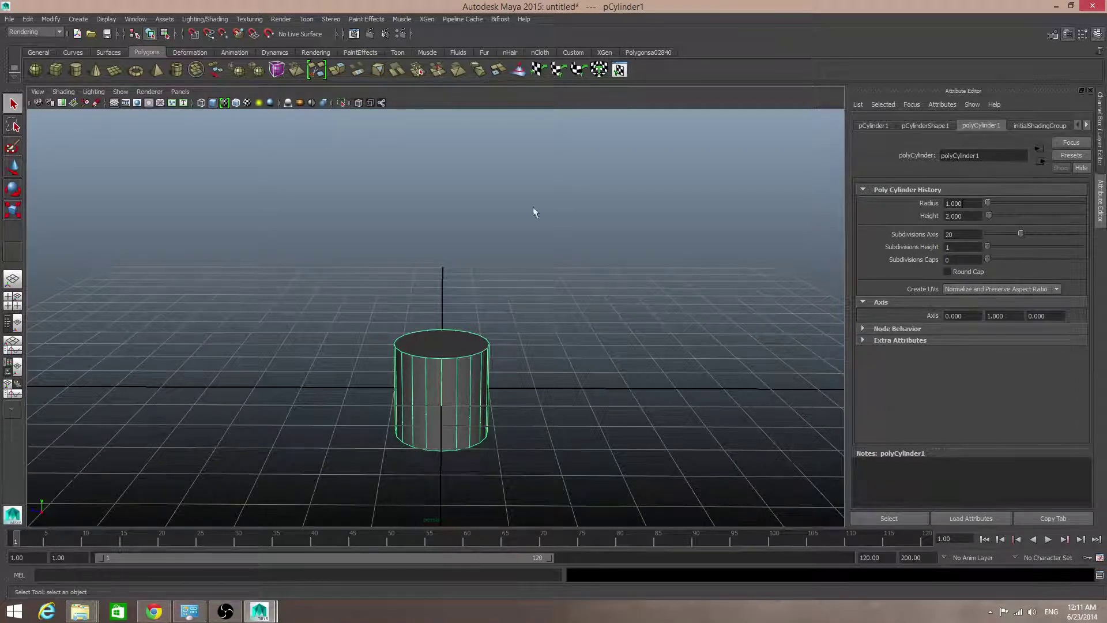
- Create a second polygon cylinder in the same place and set its Subdivisions Caps to 0
{"action": "left_click", "coordinate": [75, 71]}
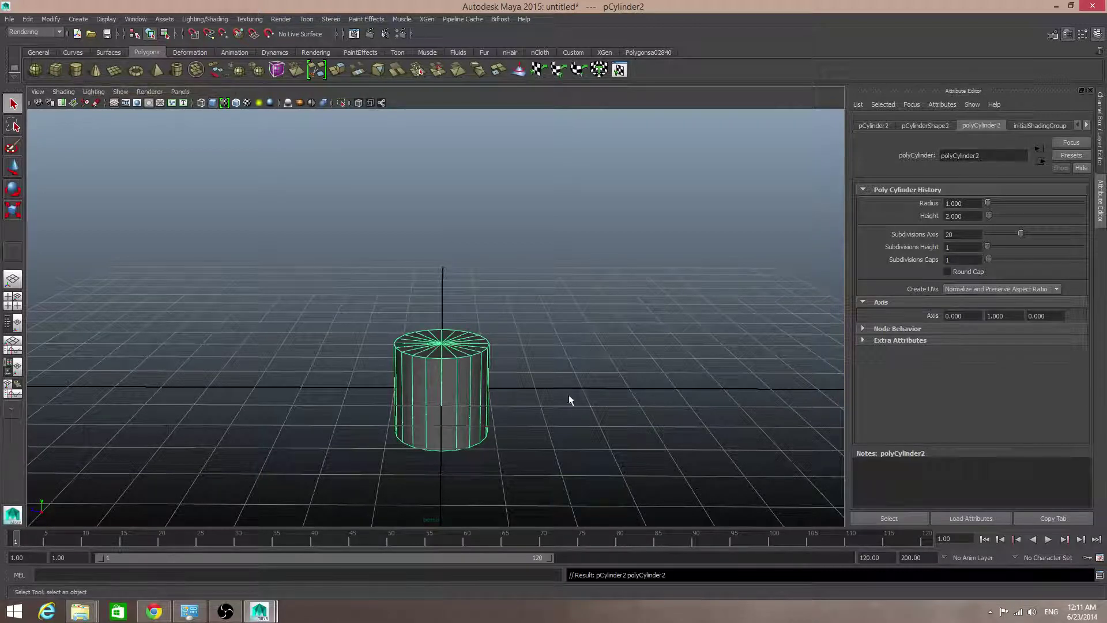
{"action": "left_click_drag", "start_coordinate": [508, 358], "coordinate": [563, 415], "text": "alt"}
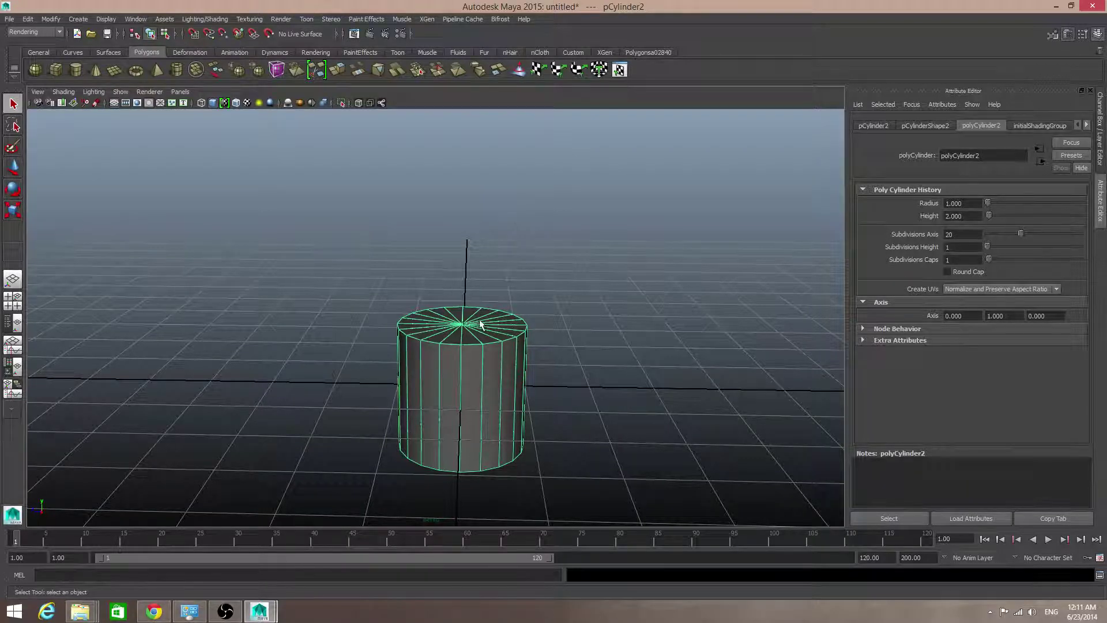
{"action": "left_click_drag", "start_coordinate": [568, 349], "coordinate": [573, 353], "text": "alt"}
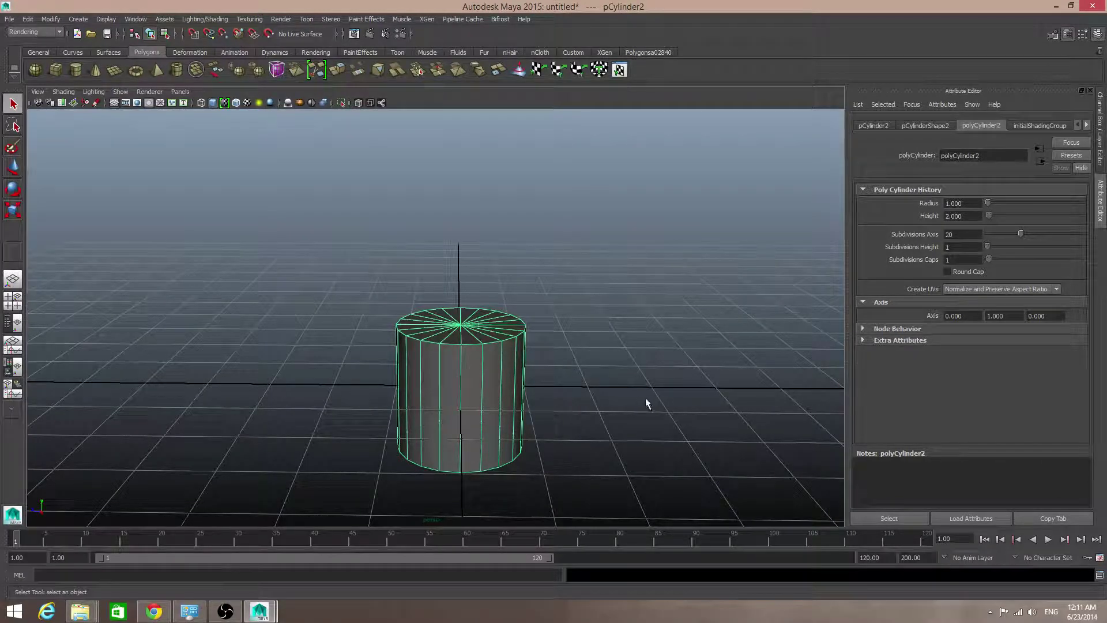
{"action": "left_click_drag", "start_coordinate": [645, 400], "coordinate": [626, 374], "text": "alt"}
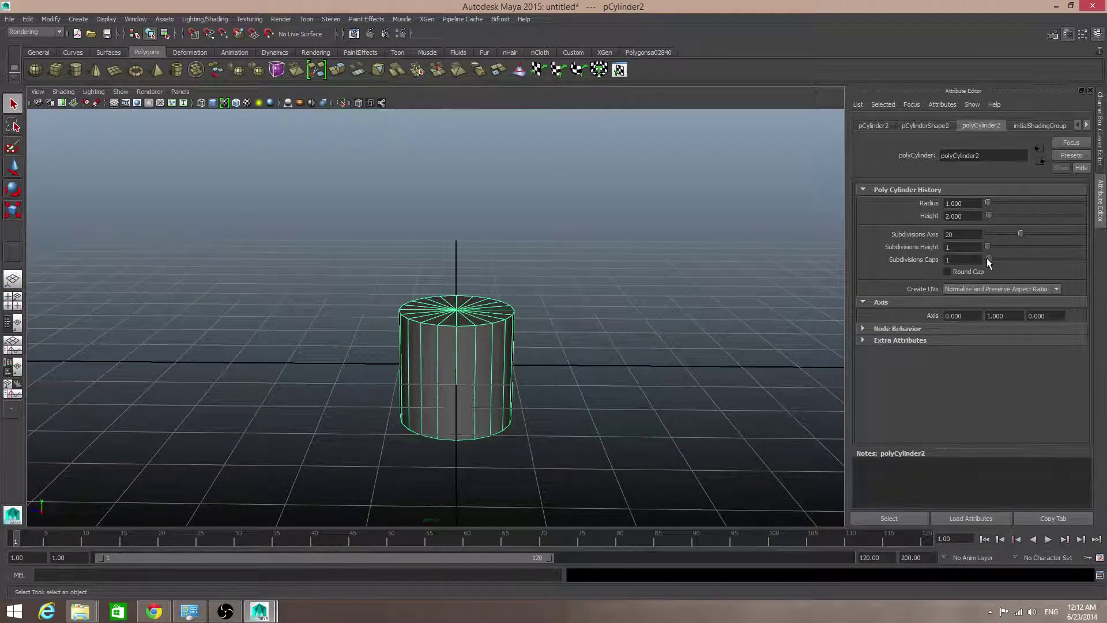
{"action": "left_click_drag", "start_coordinate": [988, 259], "coordinate": [980, 260]}
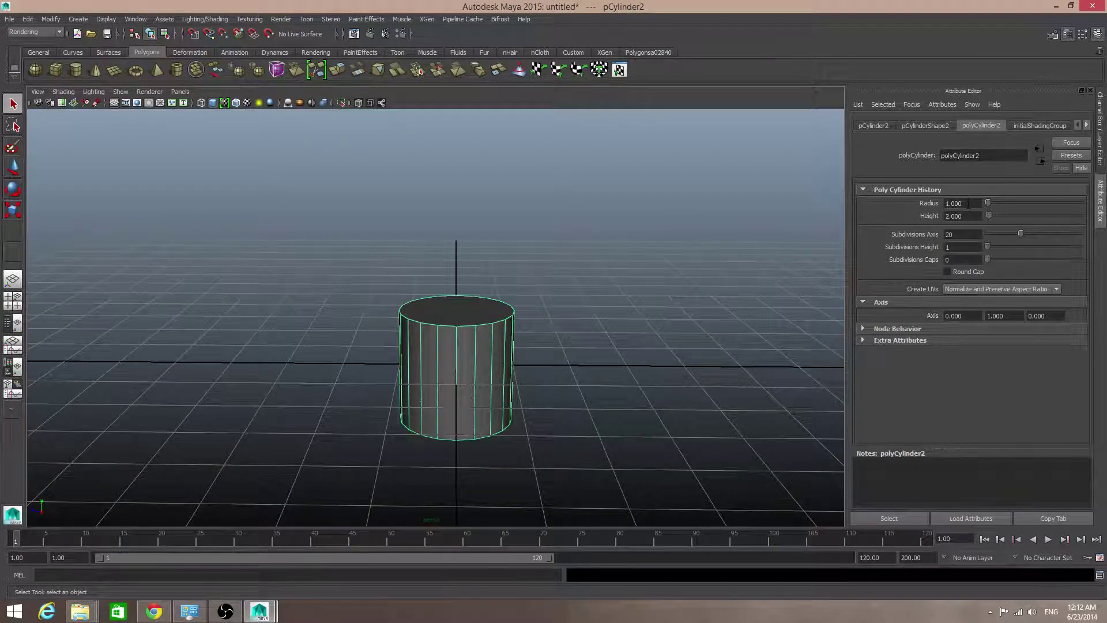
- Set the second cylinder's radius to 0.995 so it sits just inside the first
{"action": "left_click", "coordinate": [968, 203]}
{"action": "type", "text": ".995"}
{"action": "key", "text": "Return"}
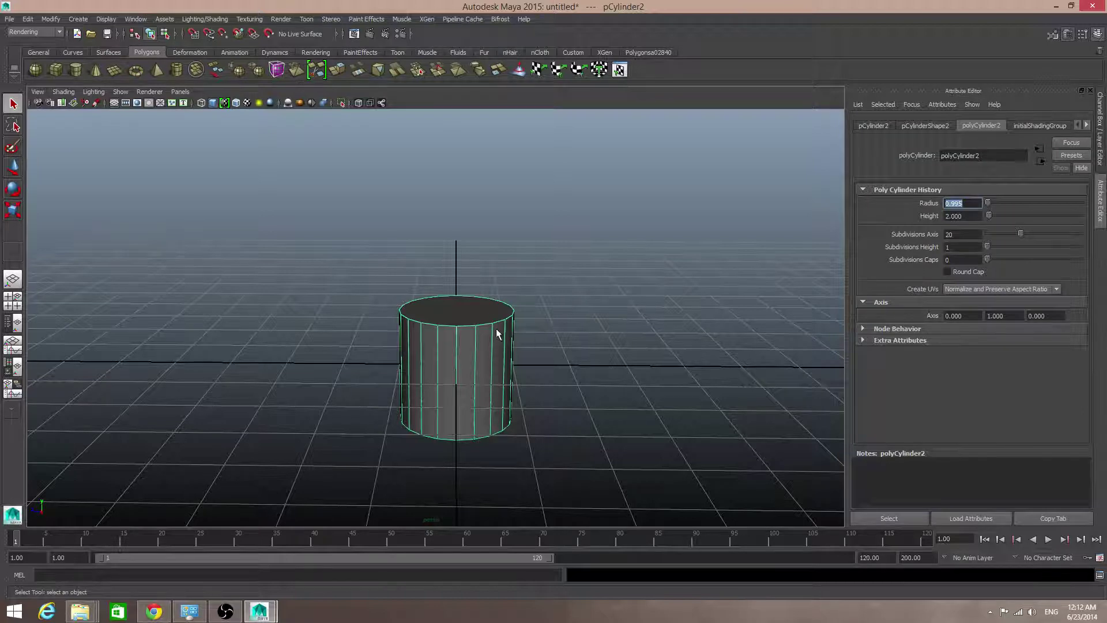
{"action": "mouse_move", "coordinate": [556, 365]}
{"action": "left_mouse_down", "text": "alt"}
{"action": "mouse_move", "coordinate": [563, 408]}
{"action": "mouse_move", "coordinate": [557, 383]}
{"action": "left_mouse_up", "text": "alt"}
{"action": "left_click_drag", "start_coordinate": [475, 299], "coordinate": [459, 367], "text": "alt"}
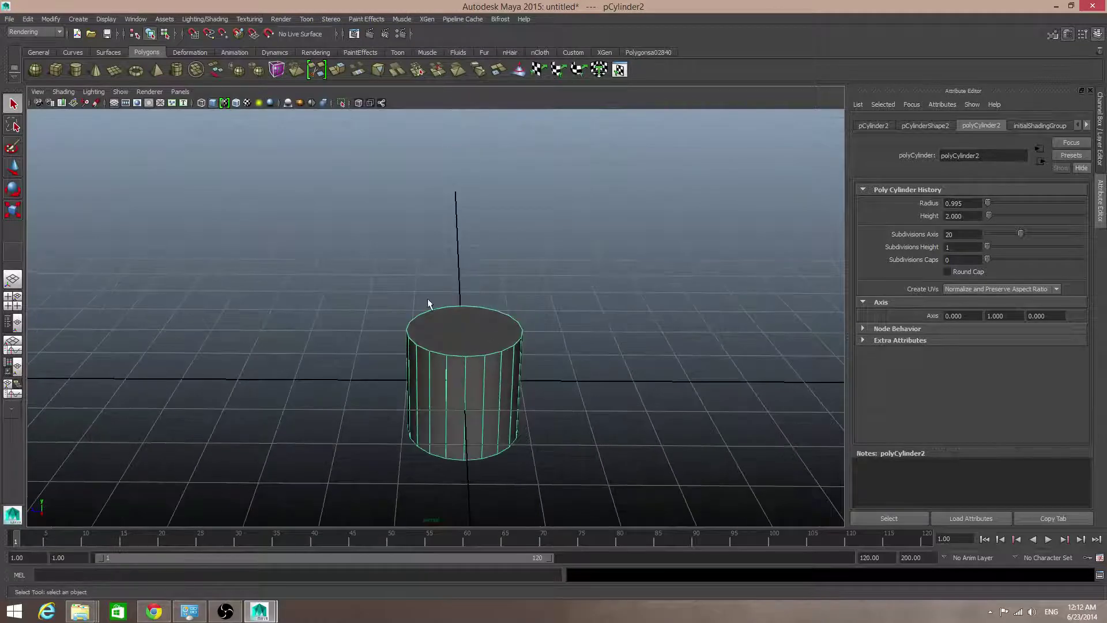
- Show the Outliner beside the perspective view and rename the first, larger cylinder as cigarette
{"action": "left_click", "coordinate": [385, 286]}
{"action": "left_click", "coordinate": [13, 323]}
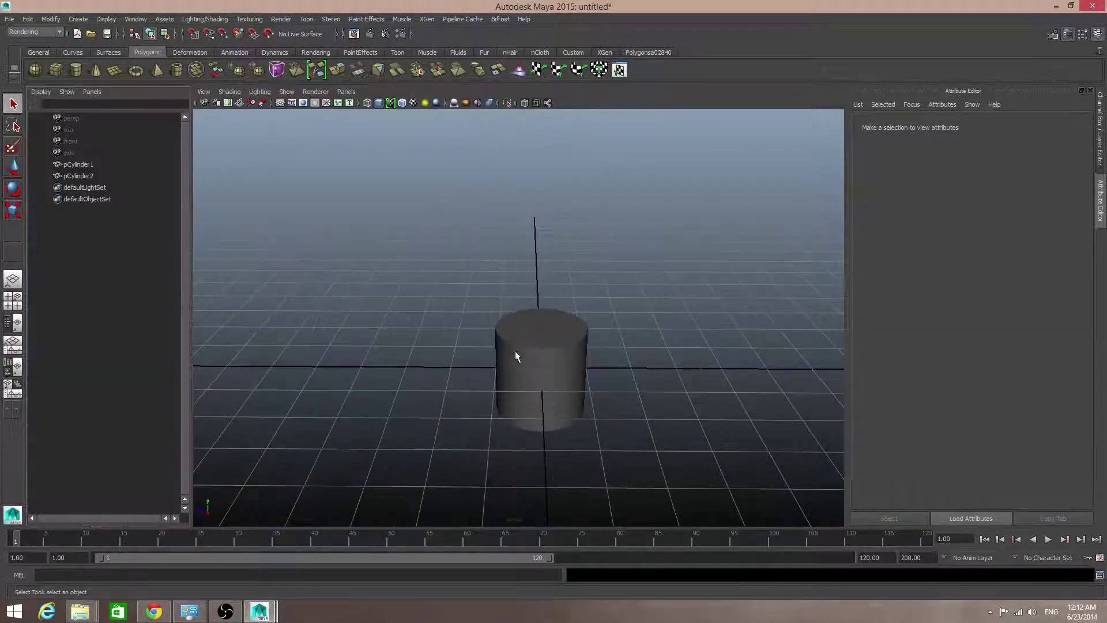
{"action": "left_click", "coordinate": [78, 164]}
{"action": "left_click", "coordinate": [81, 175]}
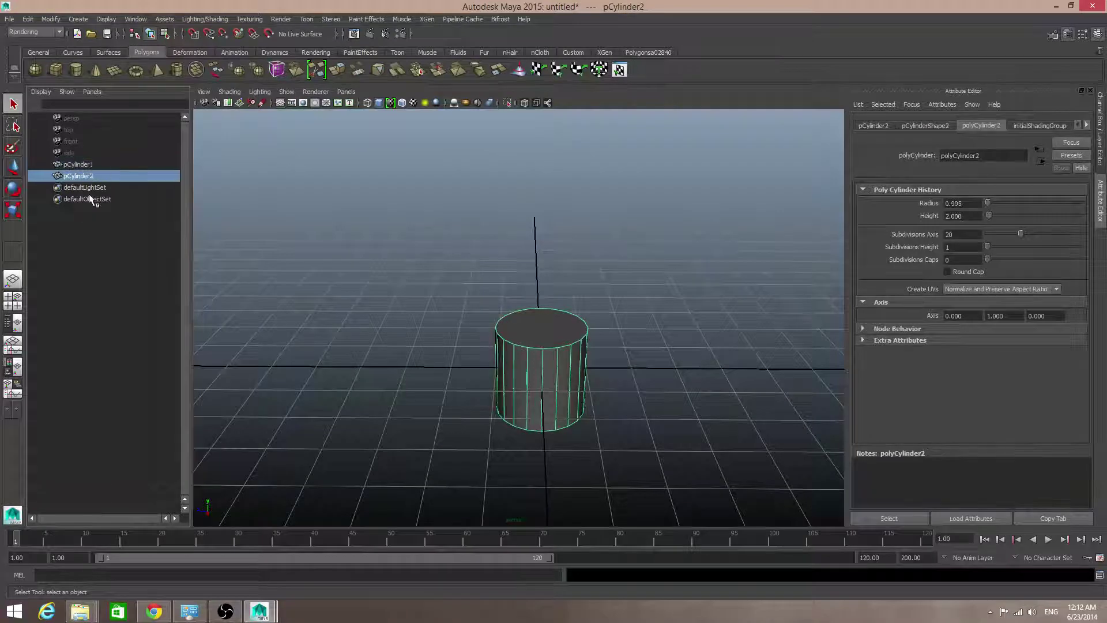
{"action": "left_click", "coordinate": [81, 165]}
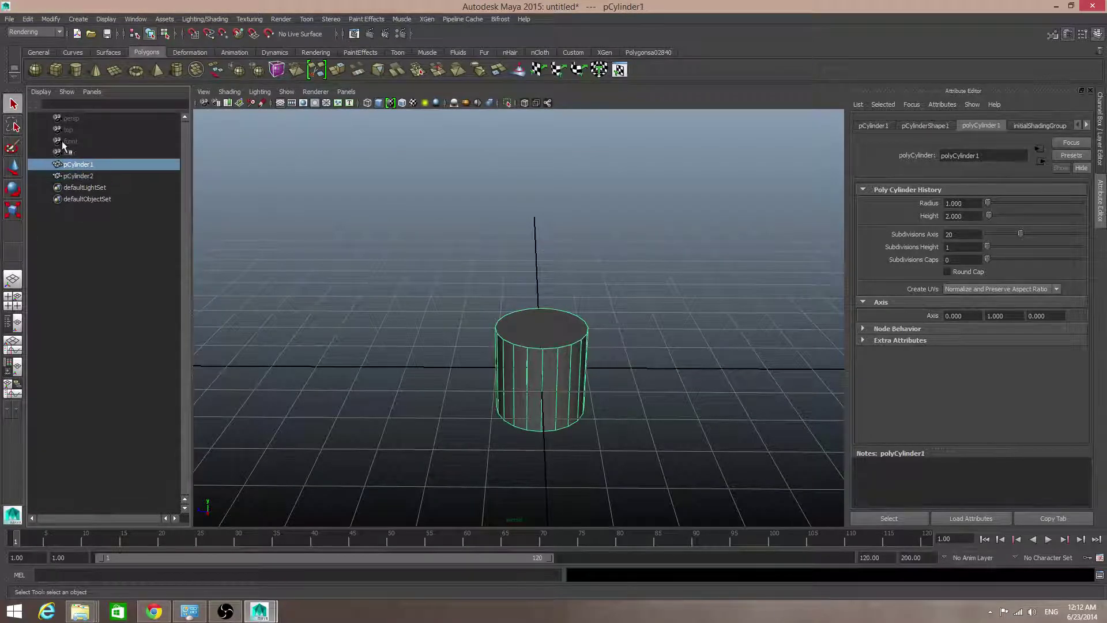
{"action": "double_click", "coordinate": [75, 165]}
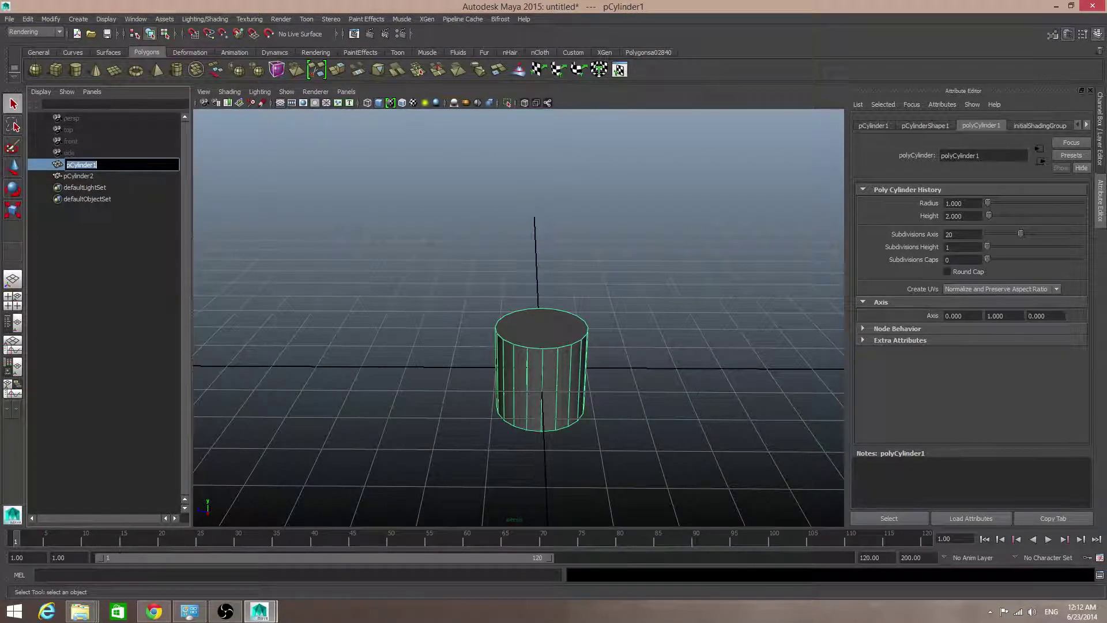
{"action": "type", "text": "cigarette"}
{"action": "key", "text": "Return"}
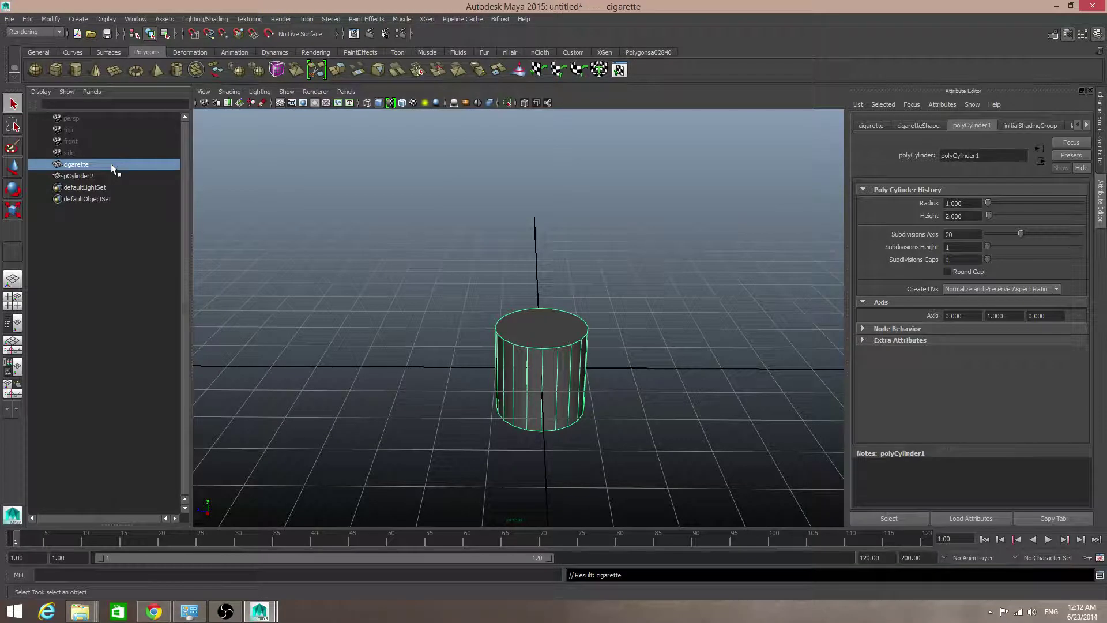
- Rename the second cylinder, with the 0.995 radius, as ash
{"action": "double_click", "coordinate": [84, 175]}
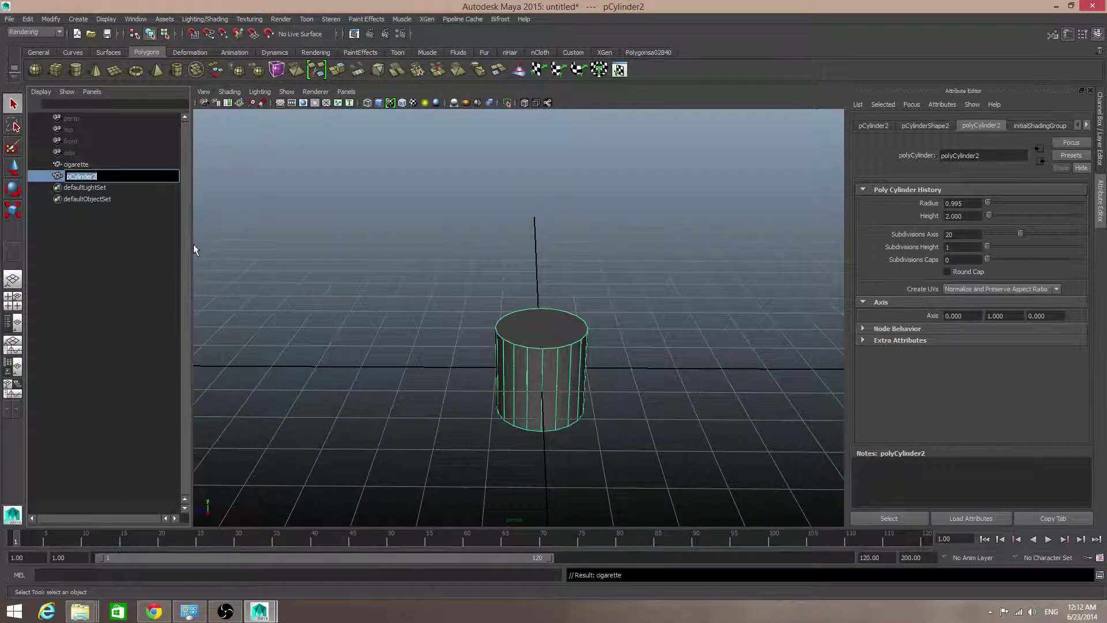
{"action": "type", "text": "ash"}
{"action": "key", "text": "Return"}
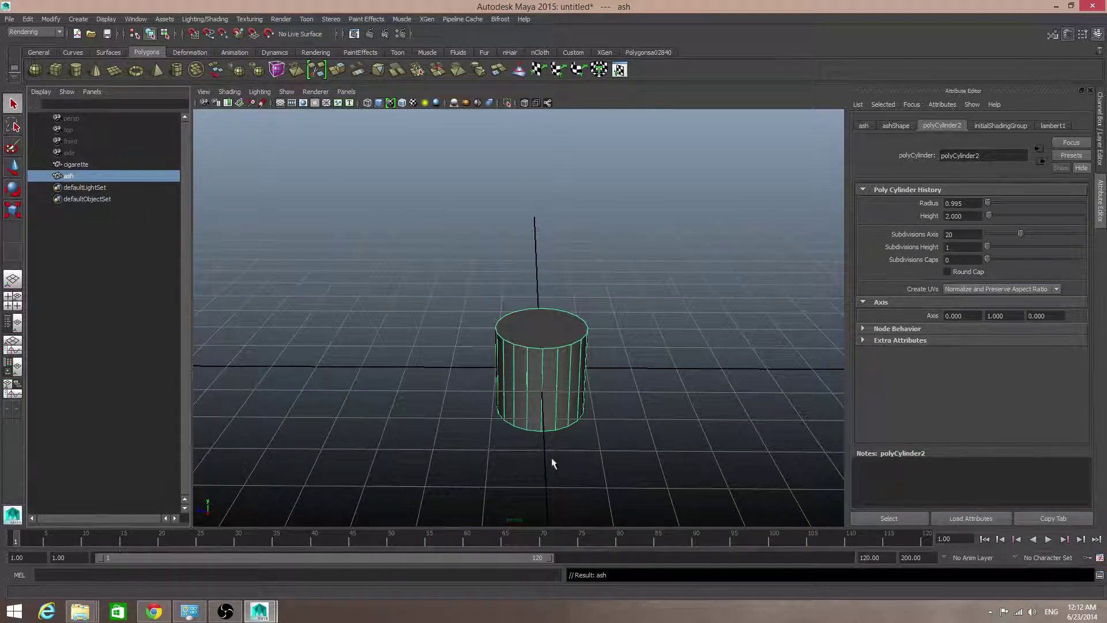
- Select the cigarette and ash cylinders together and rotate them -90 degrees about the X axis so they lie horizontally
{"action": "right_click_drag", "start_coordinate": [681, 390], "coordinate": [610, 375], "text": "alt"}
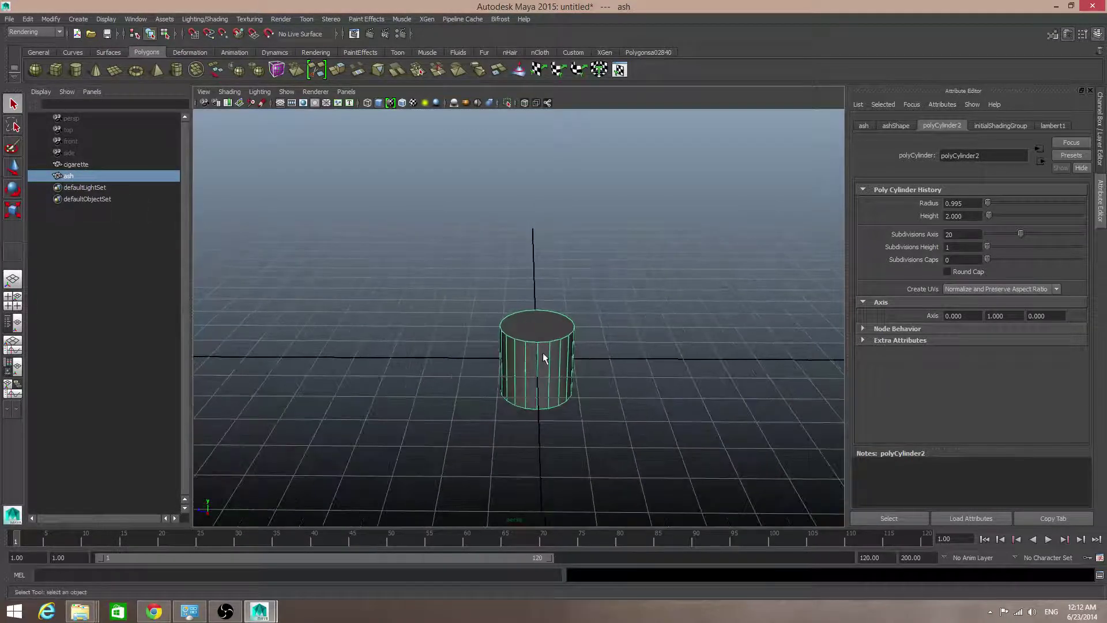
{"action": "left_click_drag", "start_coordinate": [542, 353], "coordinate": [610, 424]}
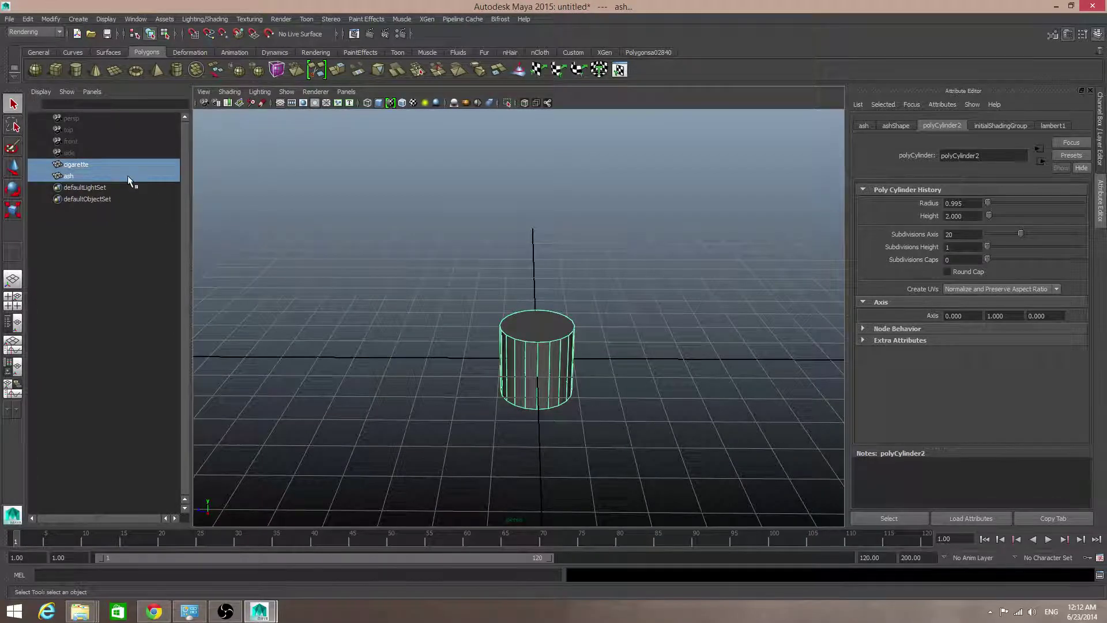
{"action": "key", "text": "w"}
{"action": "key", "text": "e"}
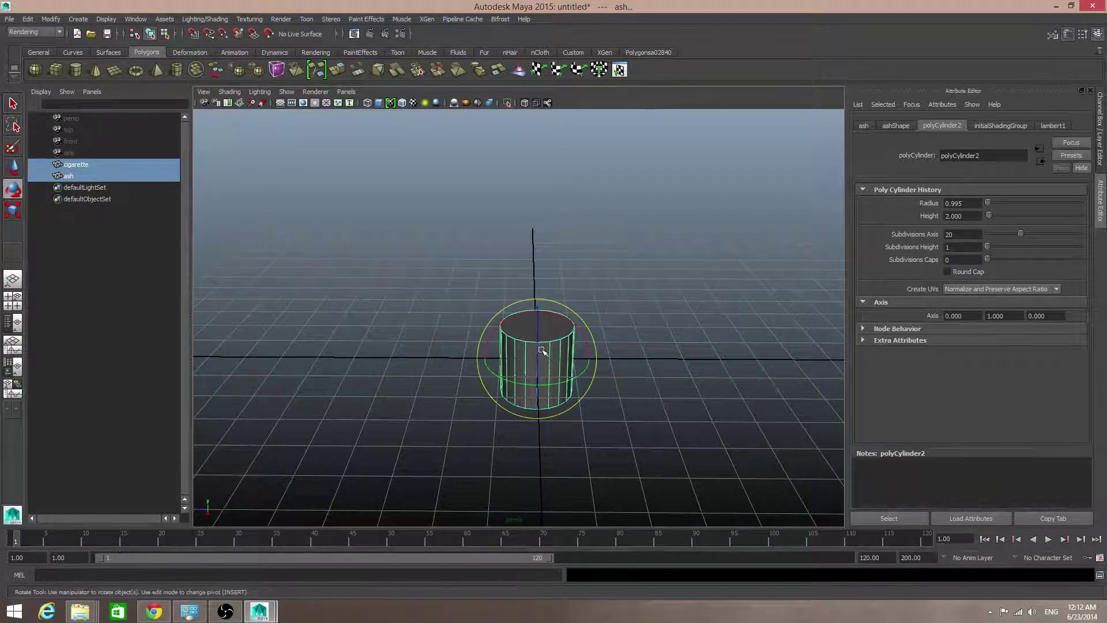
{"action": "left_click_drag", "start_coordinate": [577, 331], "coordinate": [600, 388]}
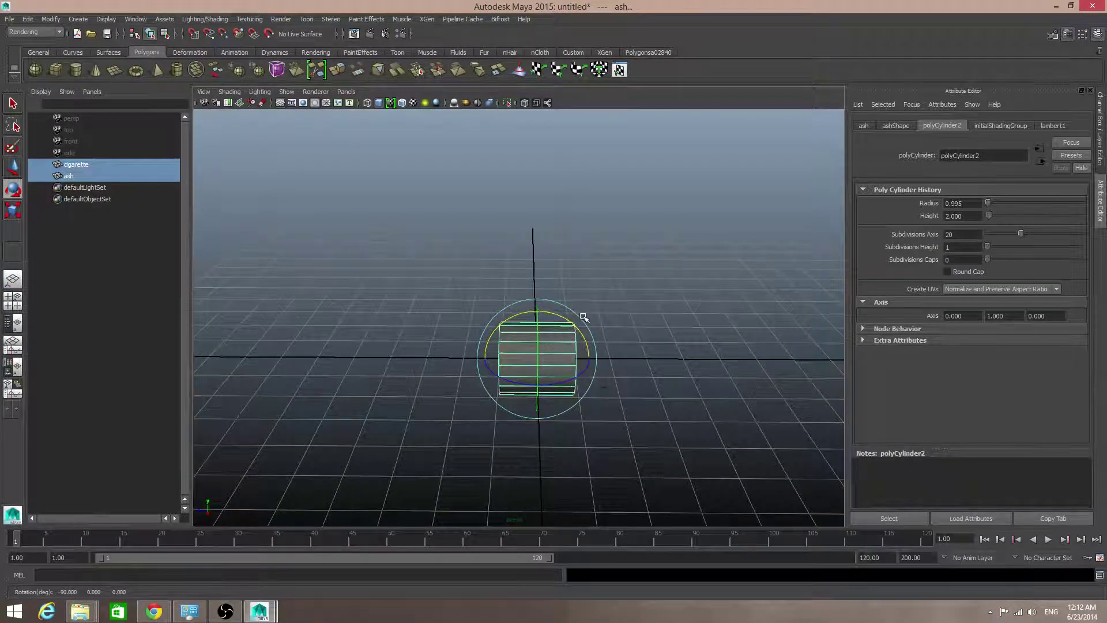
- Stretch both cylinders along their length with the Scale tool to form a long cigarette shape
{"action": "left_click_drag", "start_coordinate": [738, 361], "coordinate": [612, 356], "text": "alt"}
{"action": "left_click_drag", "start_coordinate": [586, 395], "coordinate": [616, 406], "text": "alt"}
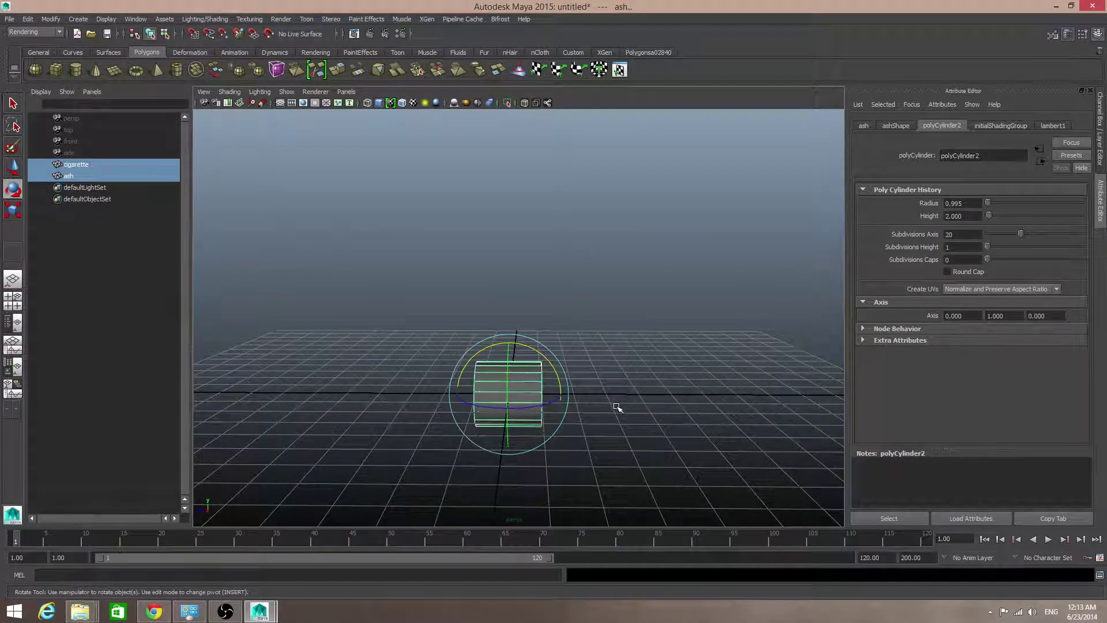
{"action": "middle_click_drag", "start_coordinate": [617, 420], "coordinate": [638, 395], "text": "alt"}
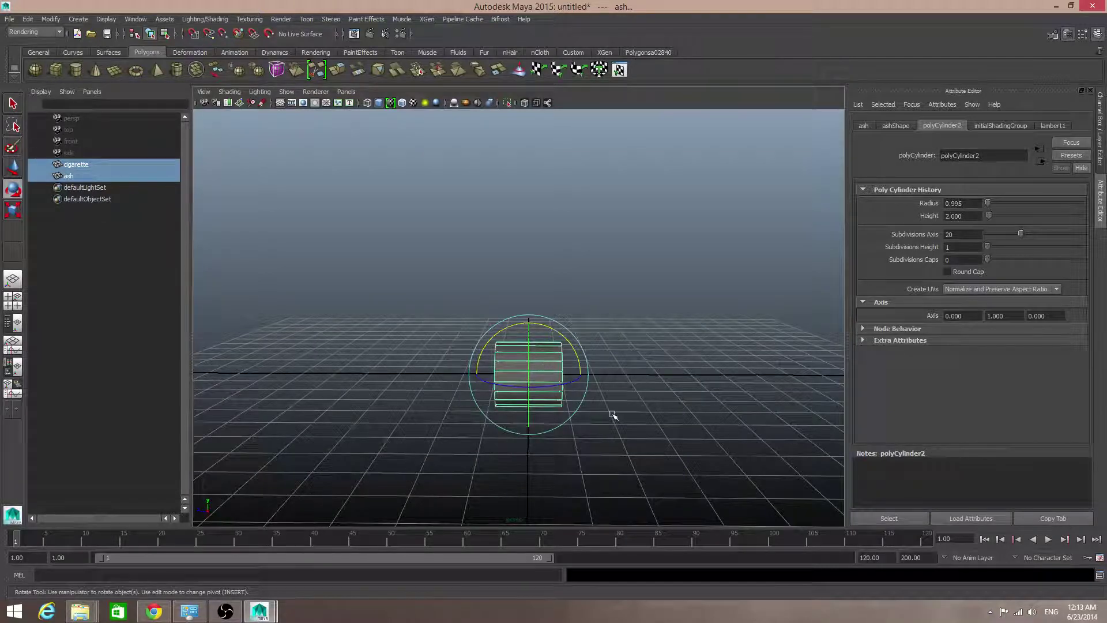
{"action": "left_click_drag", "start_coordinate": [614, 414], "coordinate": [618, 388], "text": "alt"}
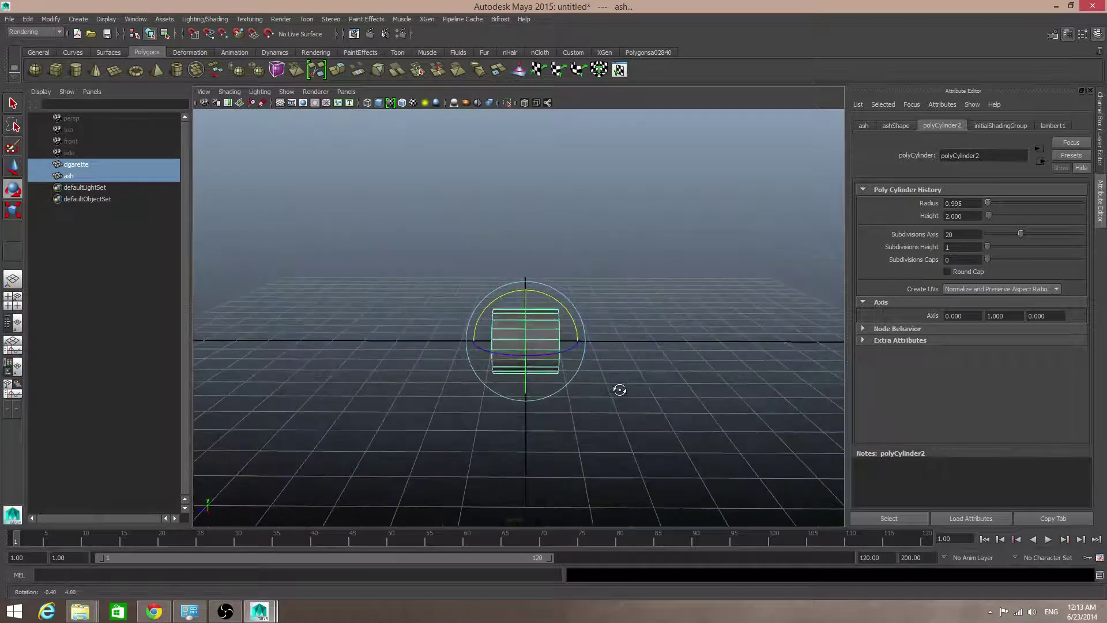
{"action": "key", "text": "r"}
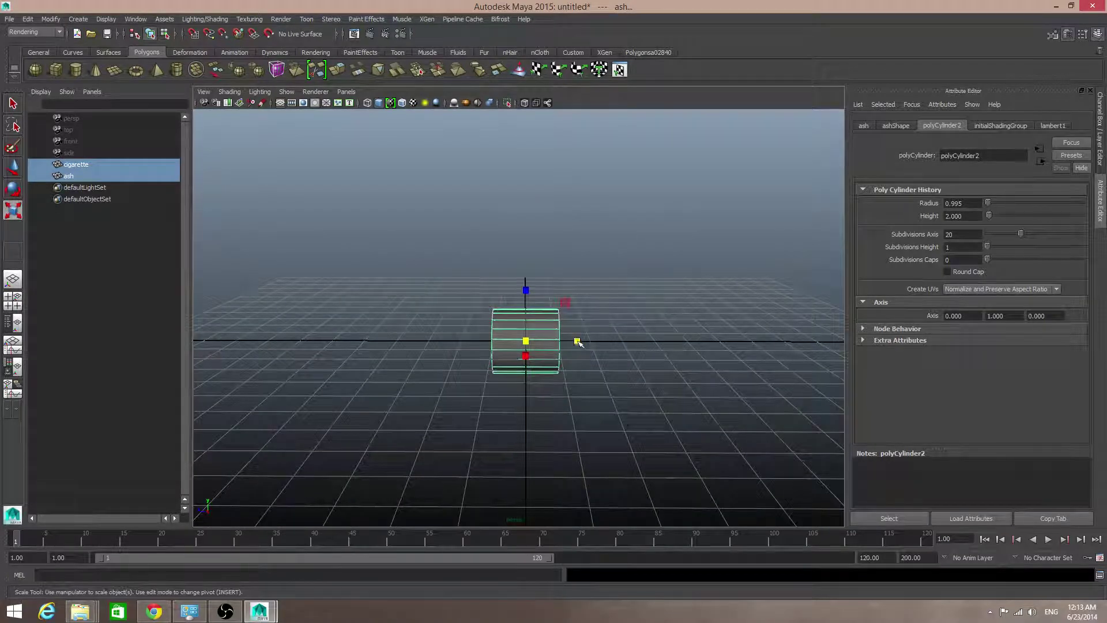
{"action": "left_click_drag", "start_coordinate": [577, 341], "coordinate": [1026, 397]}
- Shorten both cylinders along their length to a Scale Y of about 8.347
{"action": "right_click_drag", "start_coordinate": [790, 378], "coordinate": [617, 383], "text": "alt"}
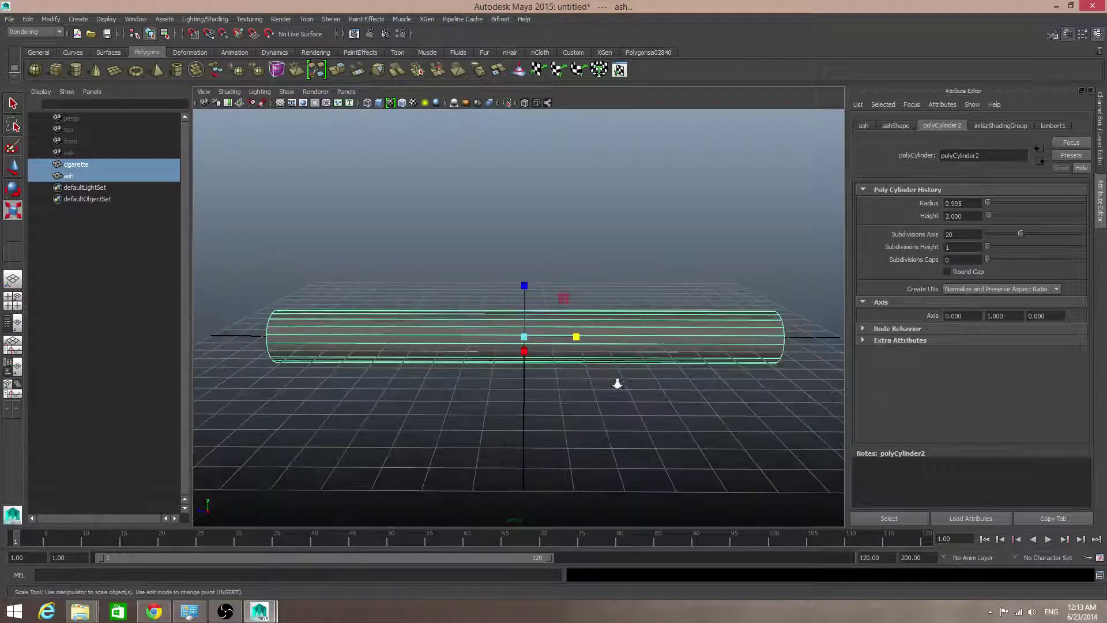
{"action": "mouse_move", "coordinate": [616, 384]}
{"action": "left_mouse_down", "text": "alt"}
{"action": "mouse_move", "coordinate": [613, 413]}
{"action": "mouse_move", "coordinate": [766, 386]}
{"action": "mouse_move", "coordinate": [675, 370]}
{"action": "mouse_move", "coordinate": [611, 396]}
{"action": "left_mouse_up", "text": "alt"}
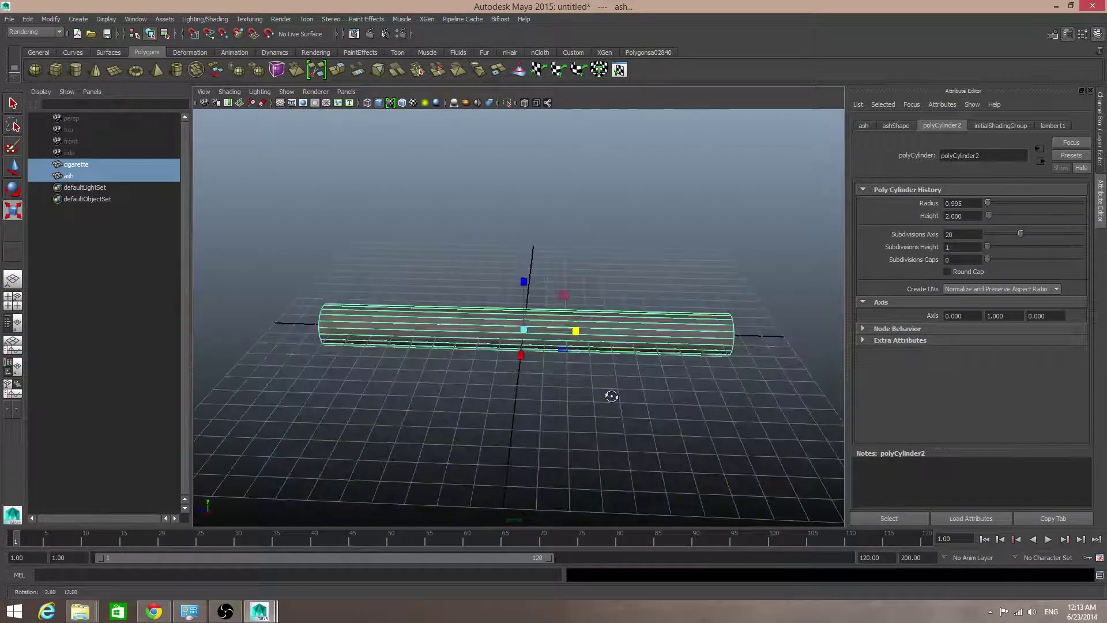
{"action": "mouse_move", "coordinate": [576, 333]}
{"action": "left_mouse_down", "text": "alt"}
{"action": "mouse_move", "coordinate": [524, 354]}
{"action": "mouse_move", "coordinate": [444, 316]}
{"action": "mouse_move", "coordinate": [578, 335]}
{"action": "left_mouse_up", "text": "alt"}
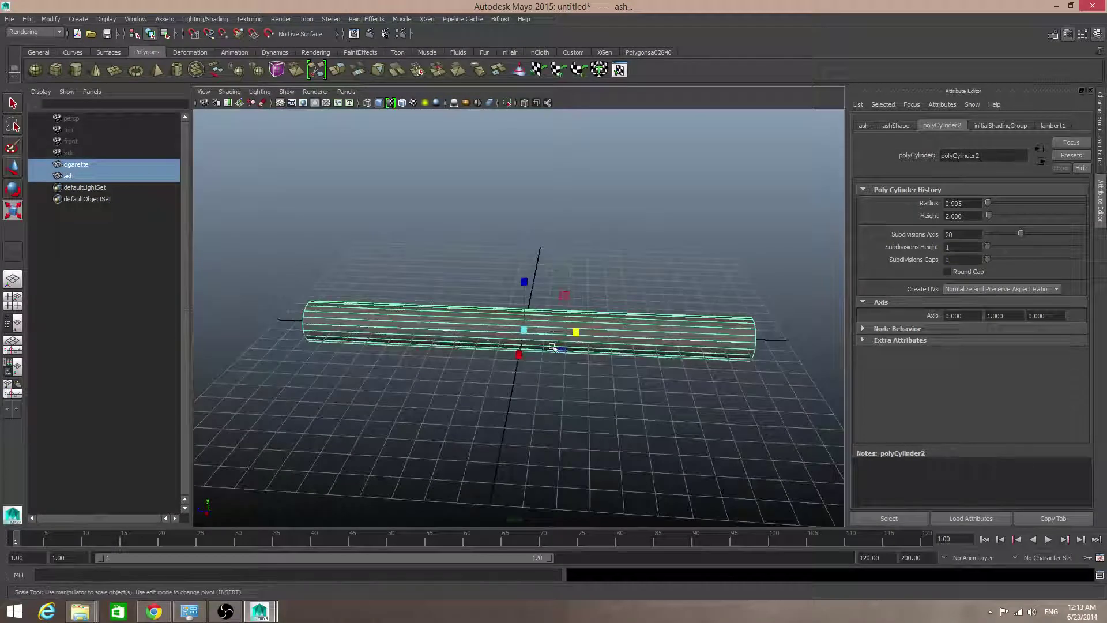
{"action": "left_click_drag", "start_coordinate": [556, 382], "coordinate": [469, 371], "text": "alt"}
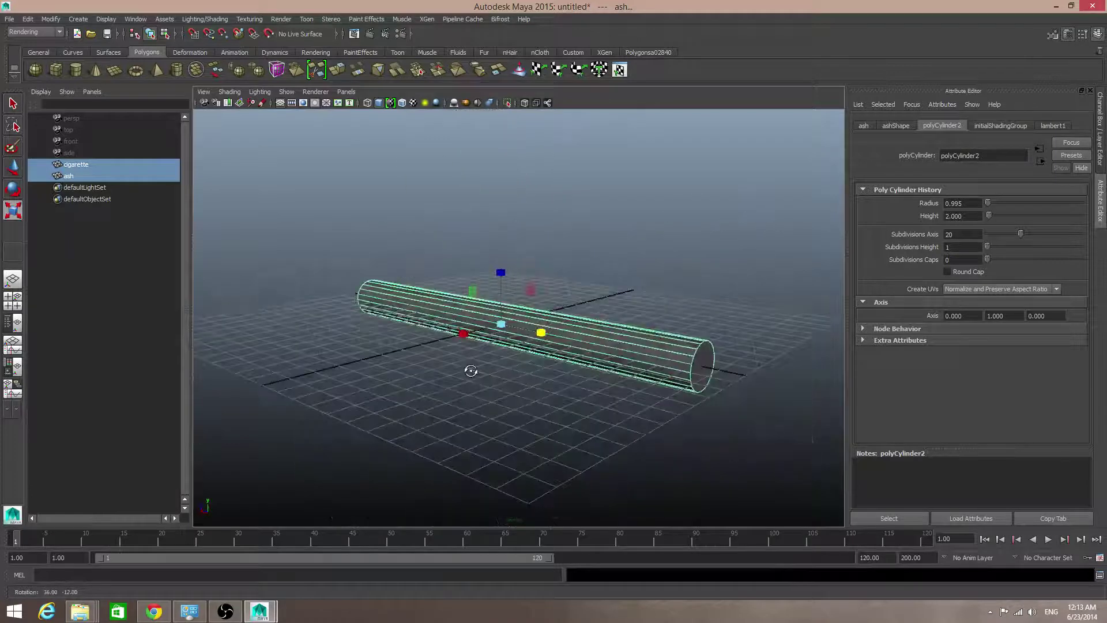
{"action": "scroll", "coordinate": [563, 377], "scroll_direction": "up", "scroll_amount": 3}
{"action": "scroll", "coordinate": [563, 376], "scroll_direction": "down", "scroll_amount": 2}
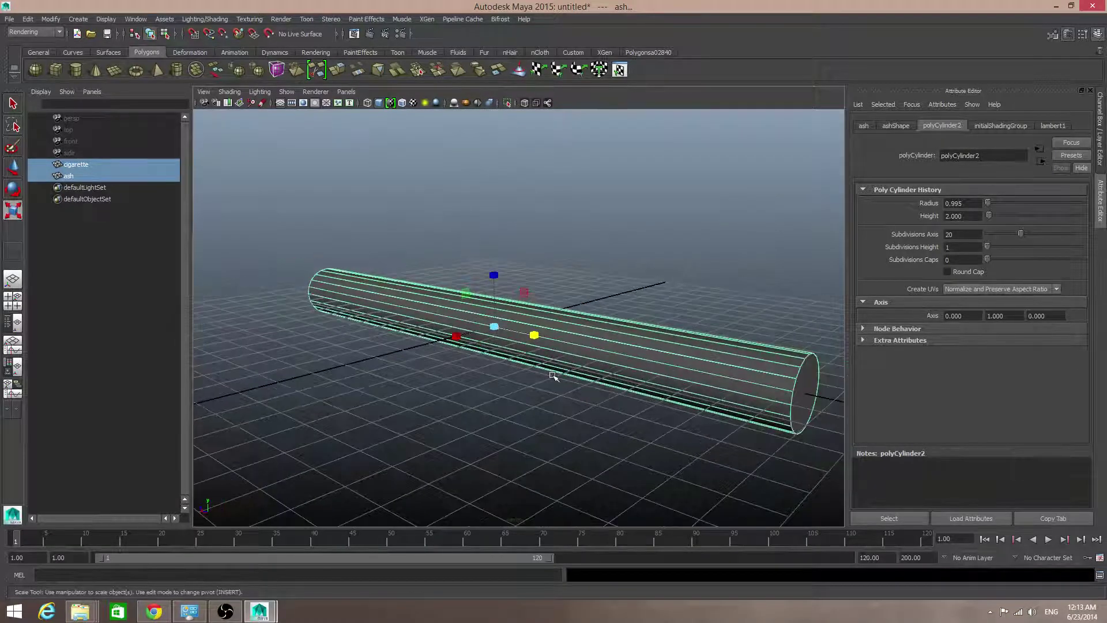
{"action": "scroll", "coordinate": [531, 380], "scroll_direction": "down", "scroll_amount": 2}
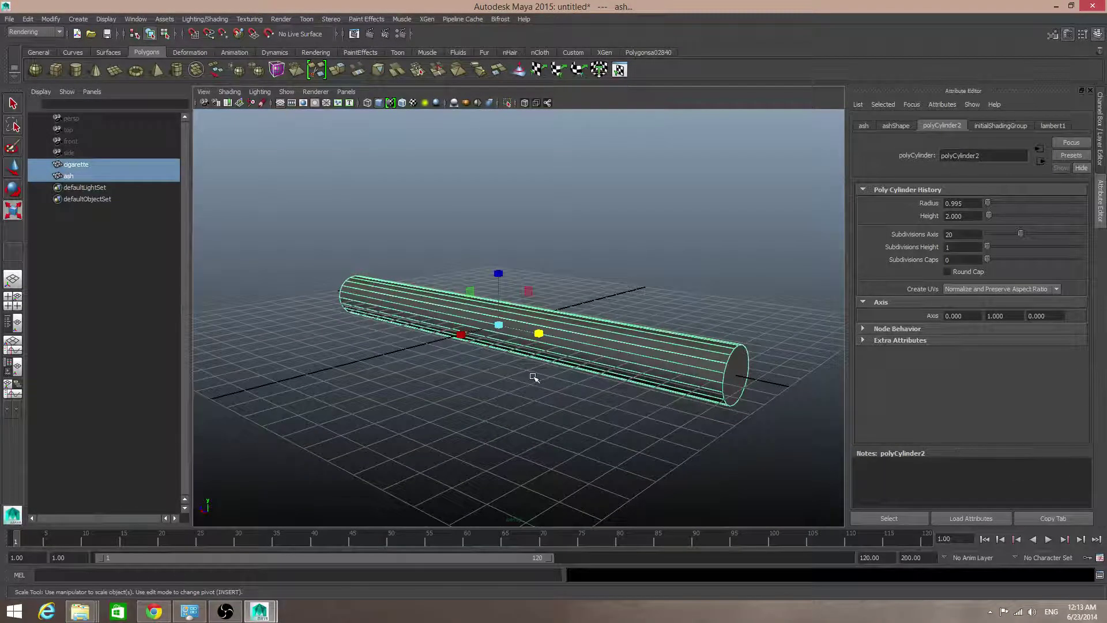
{"action": "left_click_drag", "start_coordinate": [531, 380], "coordinate": [559, 421], "text": "alt"}
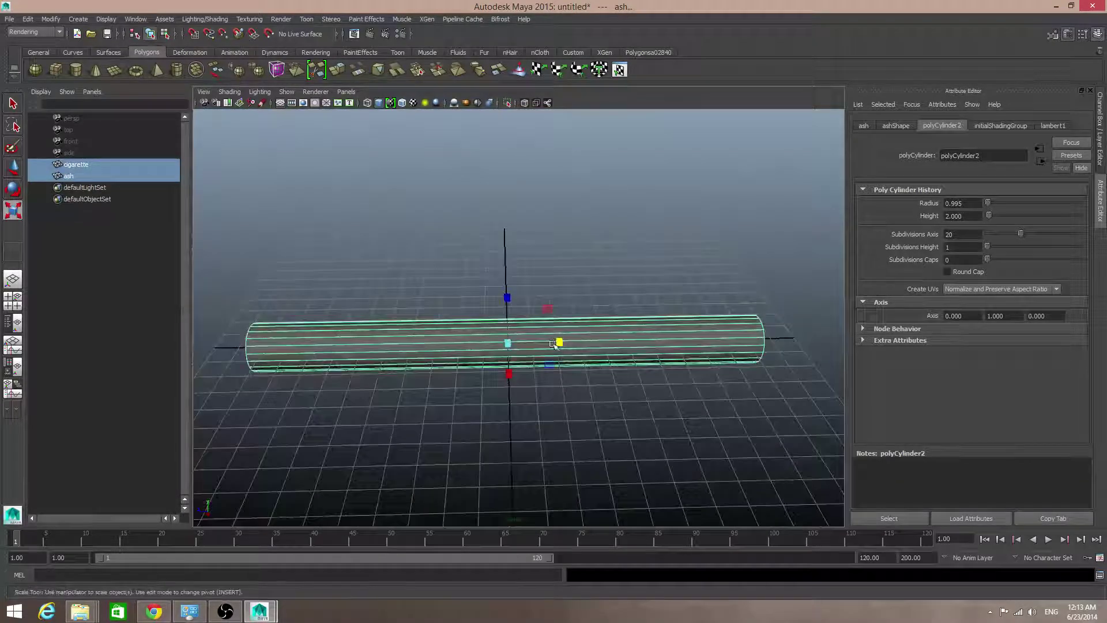
{"action": "left_click_drag", "start_coordinate": [558, 341], "coordinate": [548, 341]}
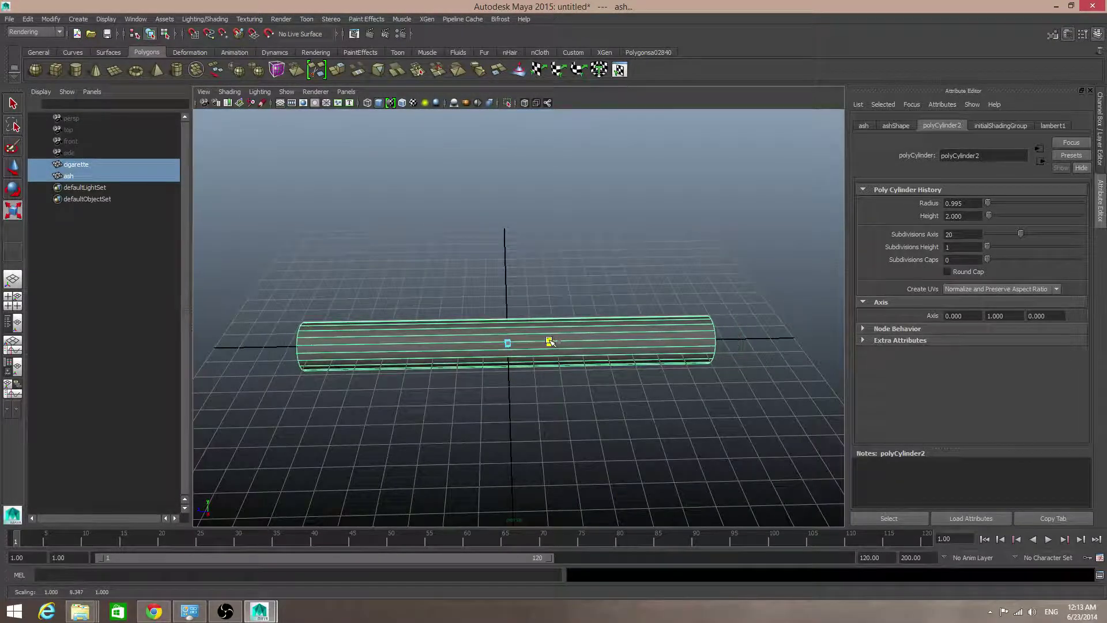
{"action": "middle_click_drag", "start_coordinate": [537, 361], "coordinate": [579, 337], "text": "alt"}
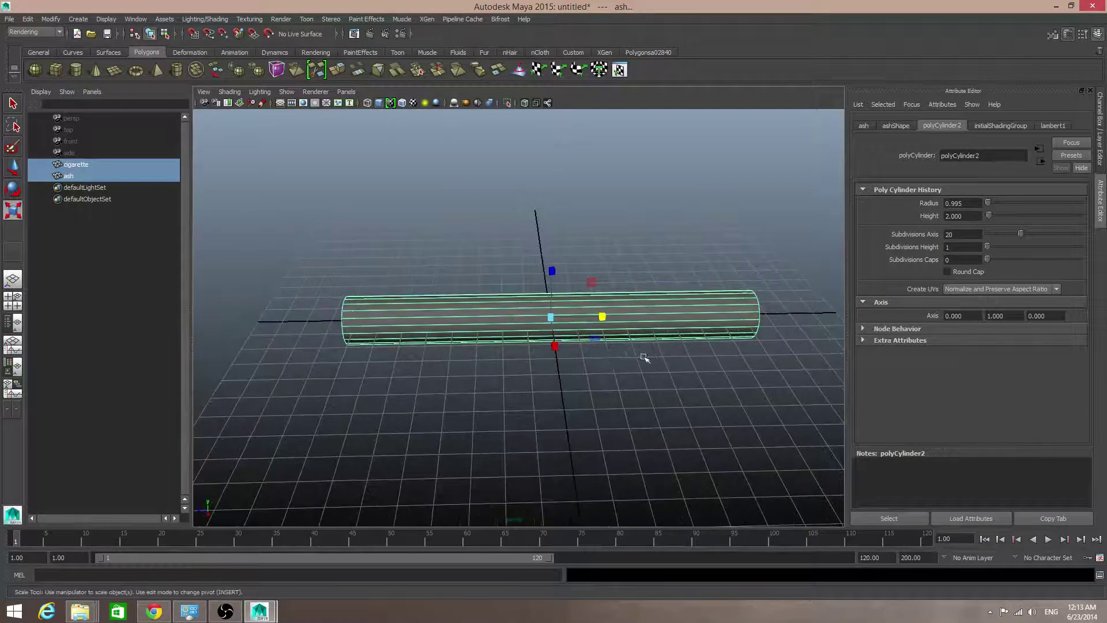
- Select only the cigarette cylinder and show the Channel Box and Layer Editor in place of the Attribute Editor
{"action": "left_click", "coordinate": [71, 165]}
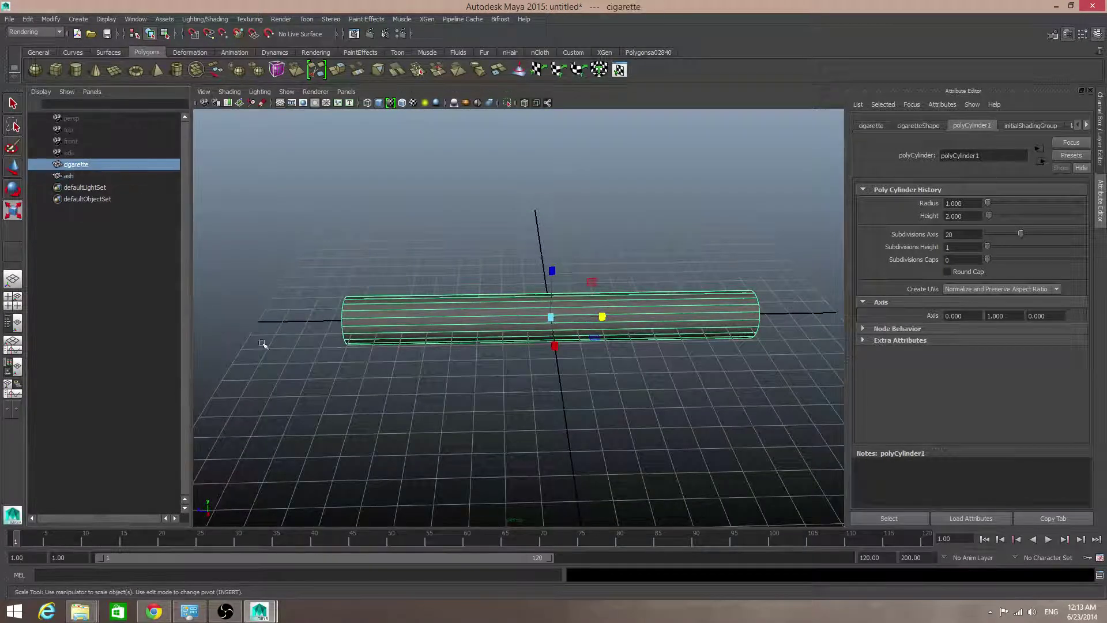
{"action": "middle_click_drag", "start_coordinate": [469, 371], "coordinate": [529, 351], "text": "alt"}
{"action": "left_click_drag", "start_coordinate": [529, 352], "coordinate": [484, 369], "text": "alt"}
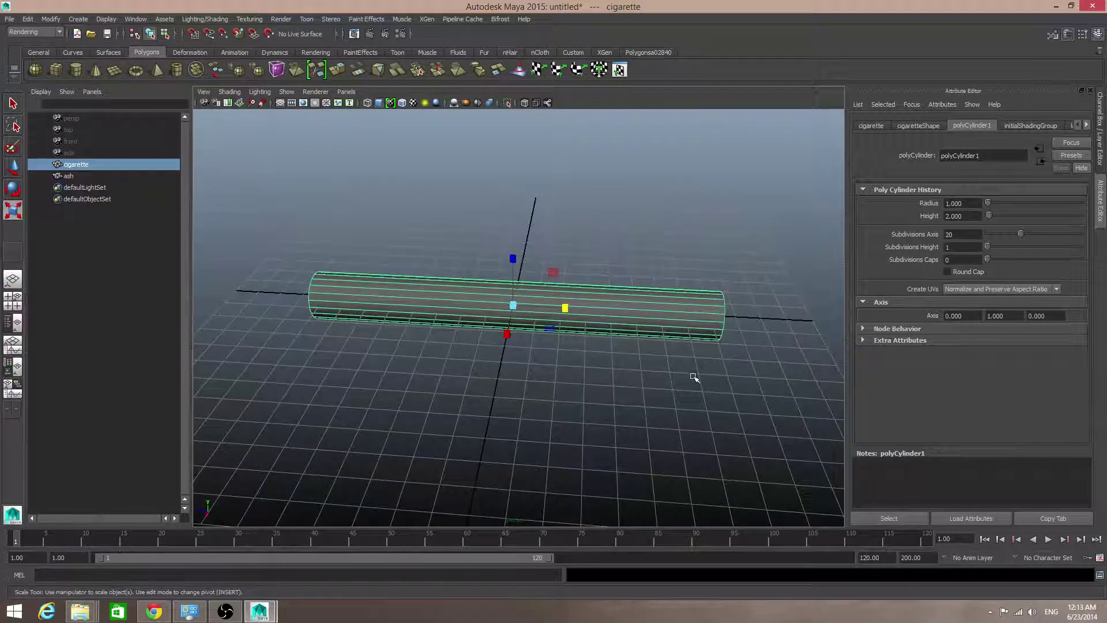
{"action": "left_click", "coordinate": [1098, 34]}
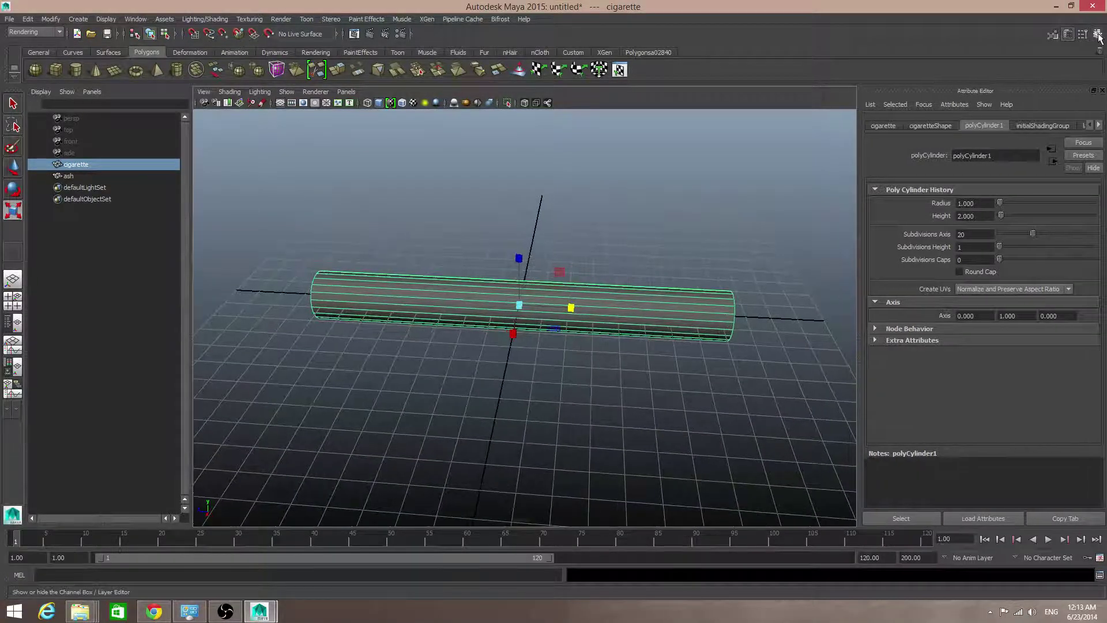
{"action": "left_click", "coordinate": [1099, 34]}
{"action": "left_click_drag", "start_coordinate": [848, 378], "coordinate": [800, 385], "text": "alt"}
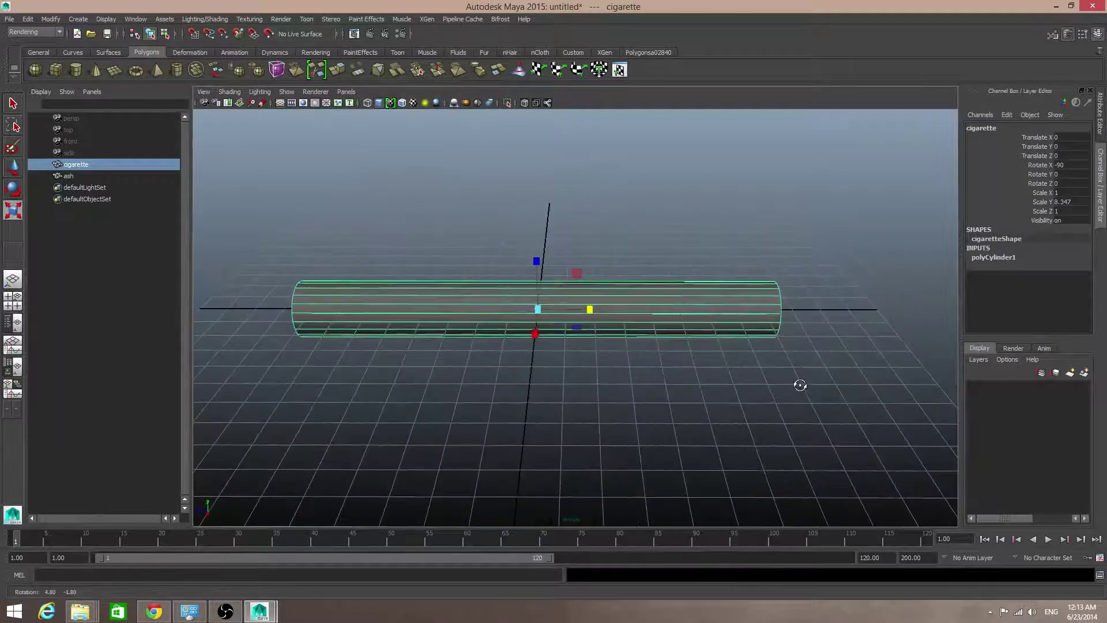
- Create a display layer containing the cigarette cylinder and a second display layer containing the ash cylinder
{"action": "left_click", "coordinate": [76, 163]}
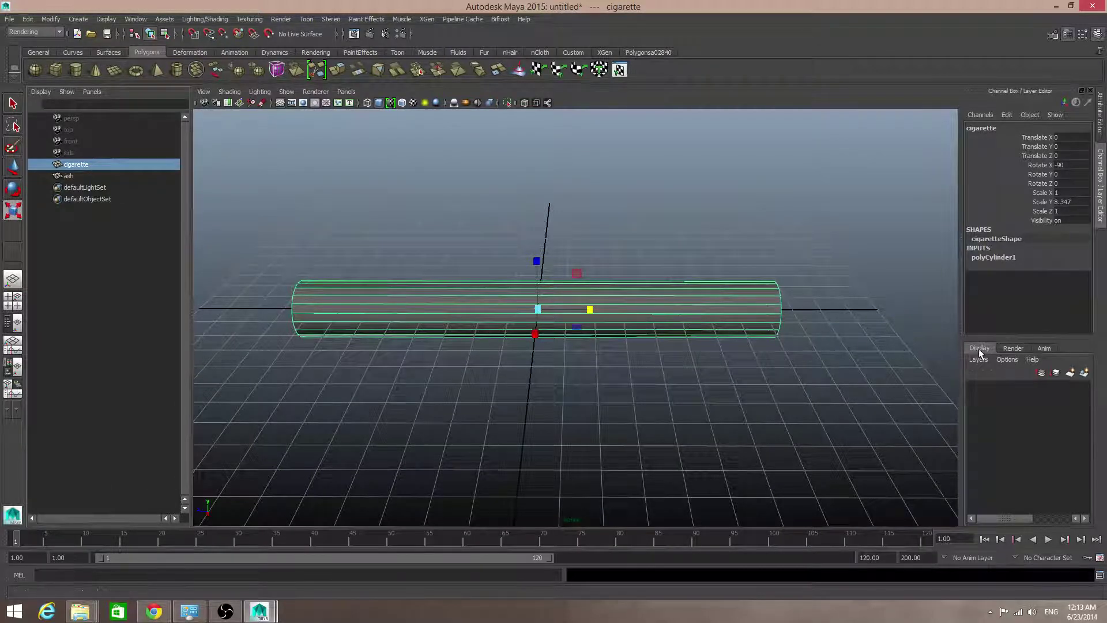
{"action": "left_click", "coordinate": [1083, 374]}
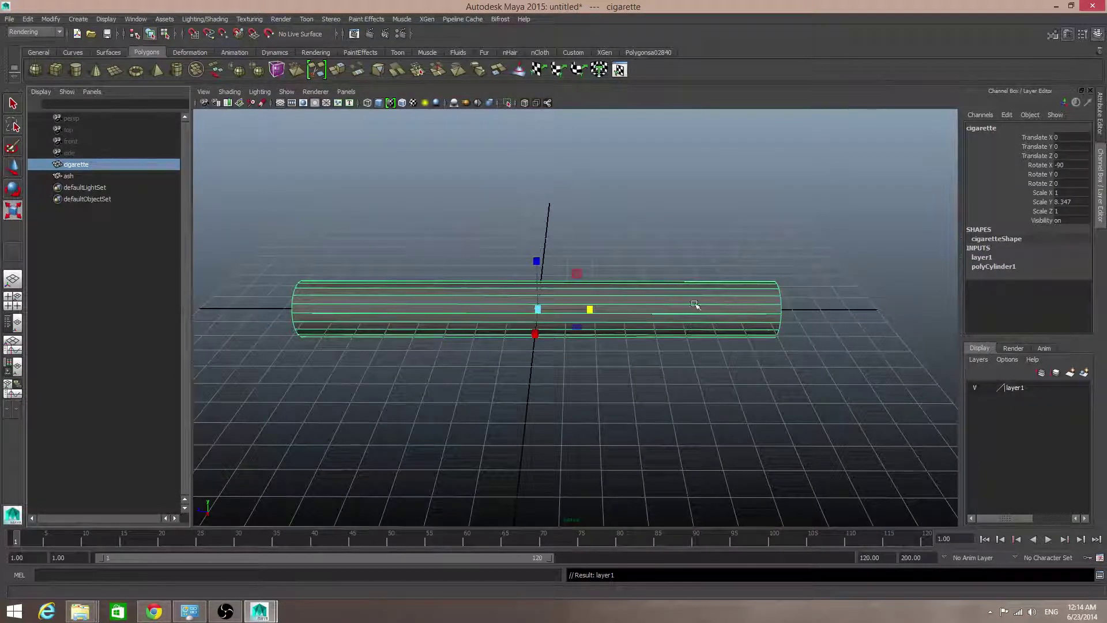
{"action": "left_click", "coordinate": [74, 175]}
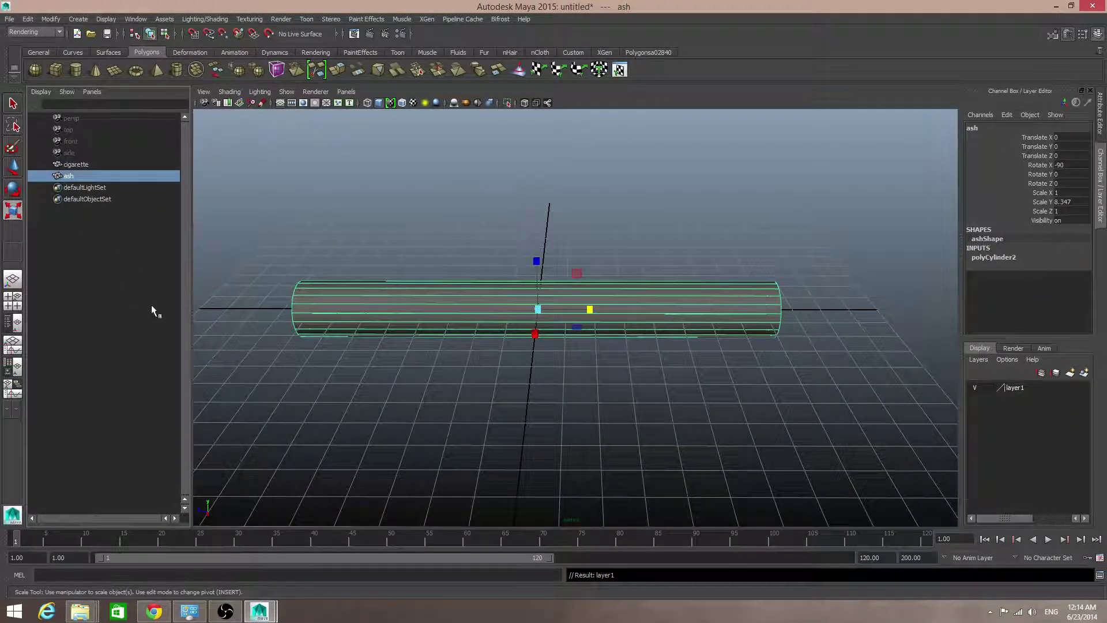
{"action": "left_click", "coordinate": [1084, 374]}
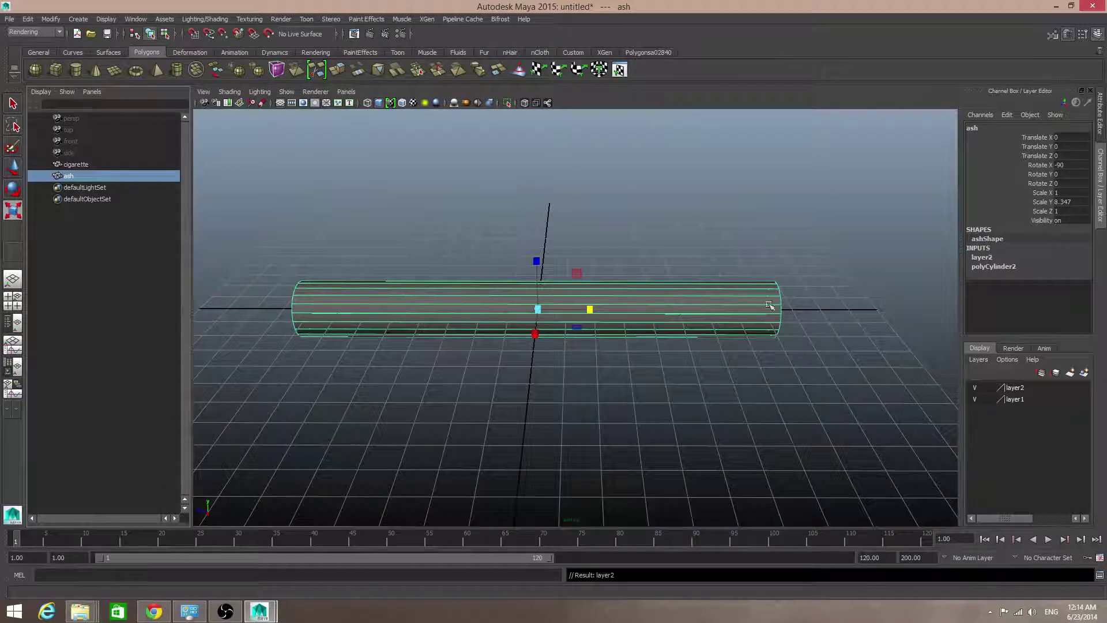
- Rename the cigarette cylinder's display layer, layer1, as cigarette1
{"action": "right_click_drag", "start_coordinate": [788, 403], "coordinate": [773, 401], "text": "alt"}
{"action": "left_click_drag", "start_coordinate": [773, 401], "coordinate": [600, 378], "text": "alt"}
{"action": "middle_click_drag", "start_coordinate": [596, 395], "coordinate": [593, 378], "text": "alt"}
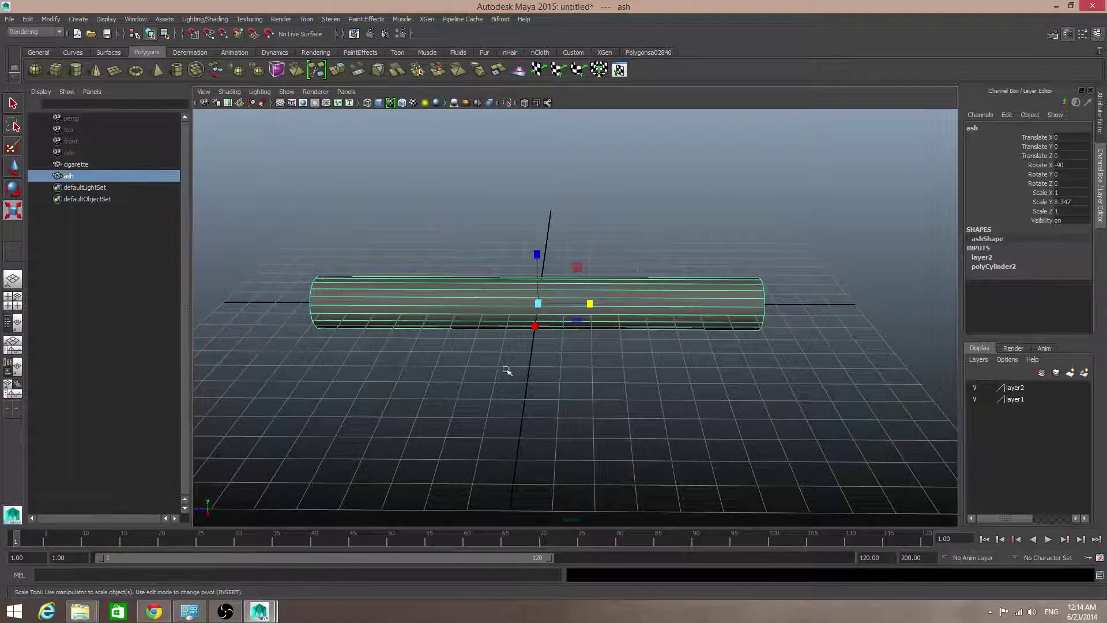
{"action": "double_click", "coordinate": [1009, 400]}
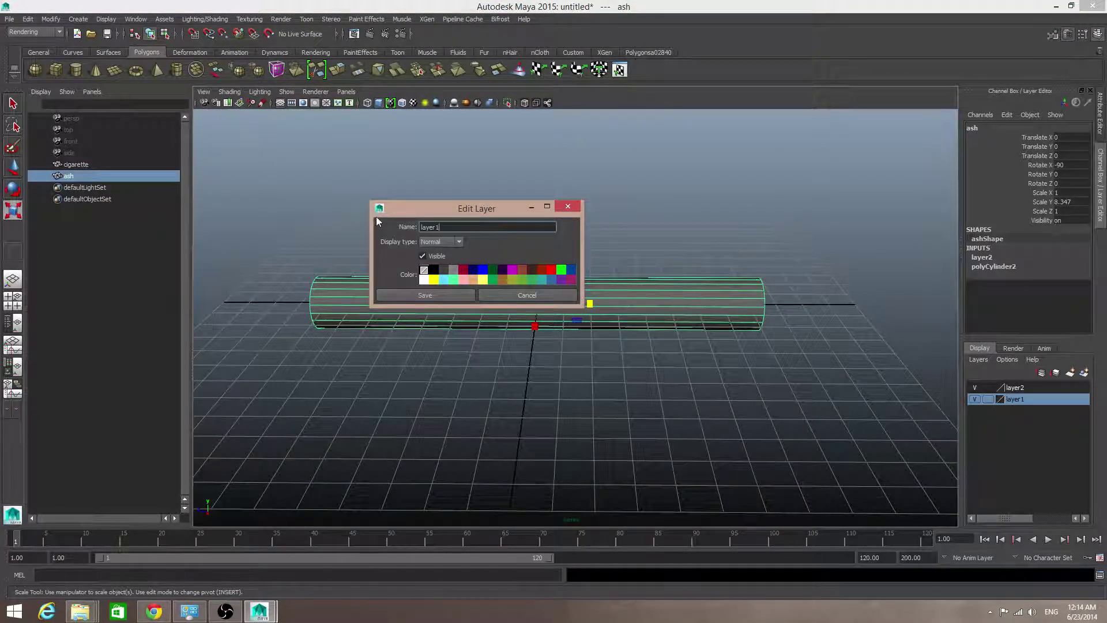
{"action": "left_click_drag", "start_coordinate": [448, 229], "coordinate": [403, 232]}
{"action": "type", "text": "cigarette"}
{"action": "key", "text": "Return"}
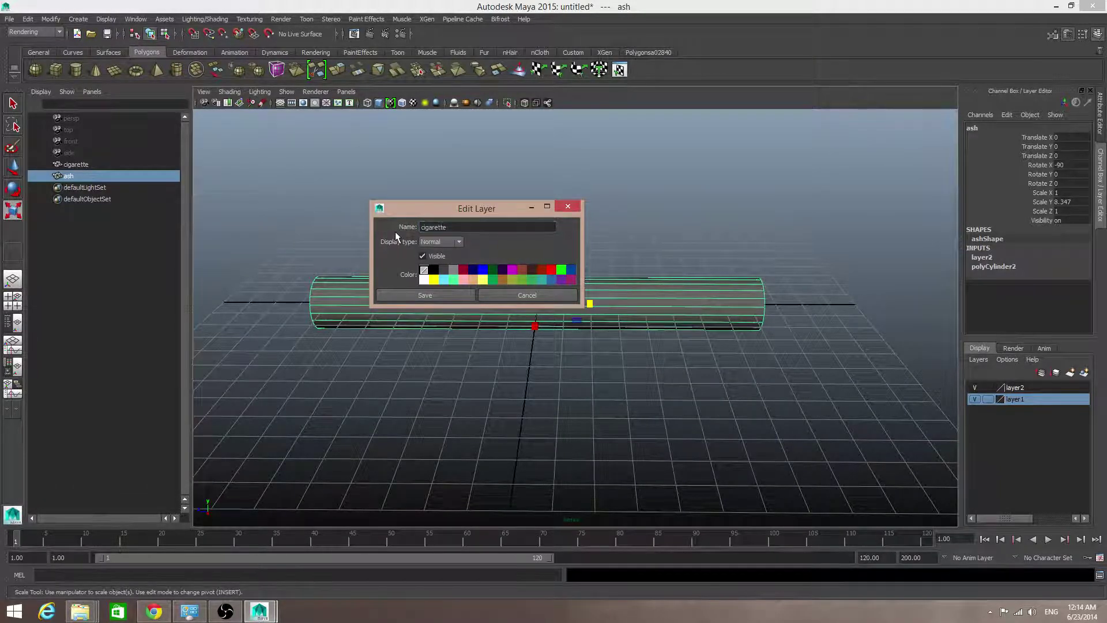
{"action": "left_click", "coordinate": [407, 295]}
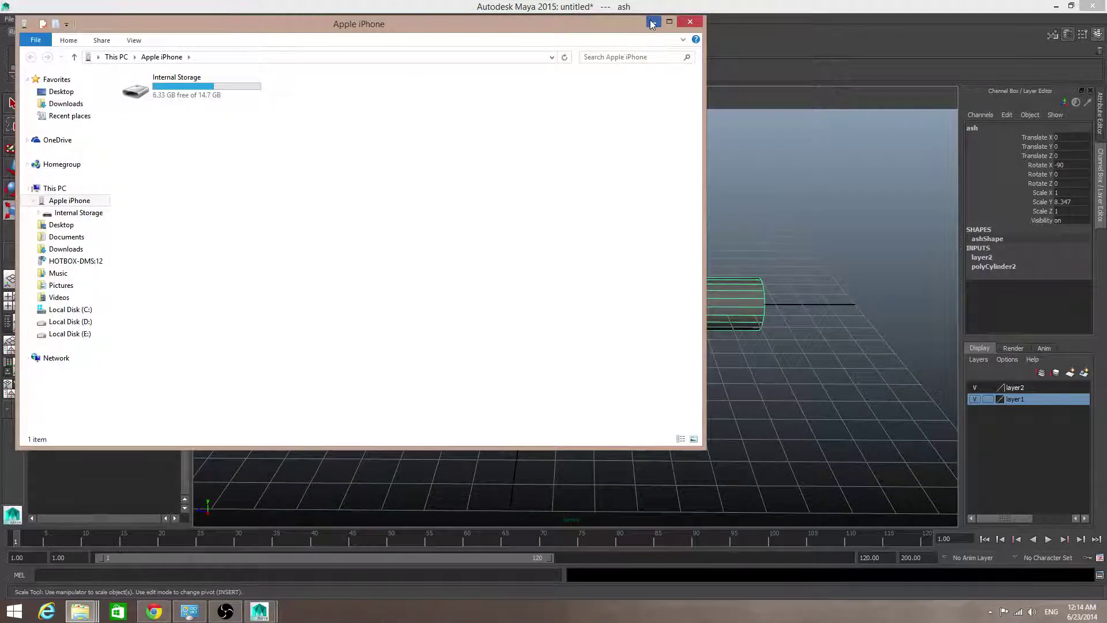
{"action": "left_click", "coordinate": [652, 23]}
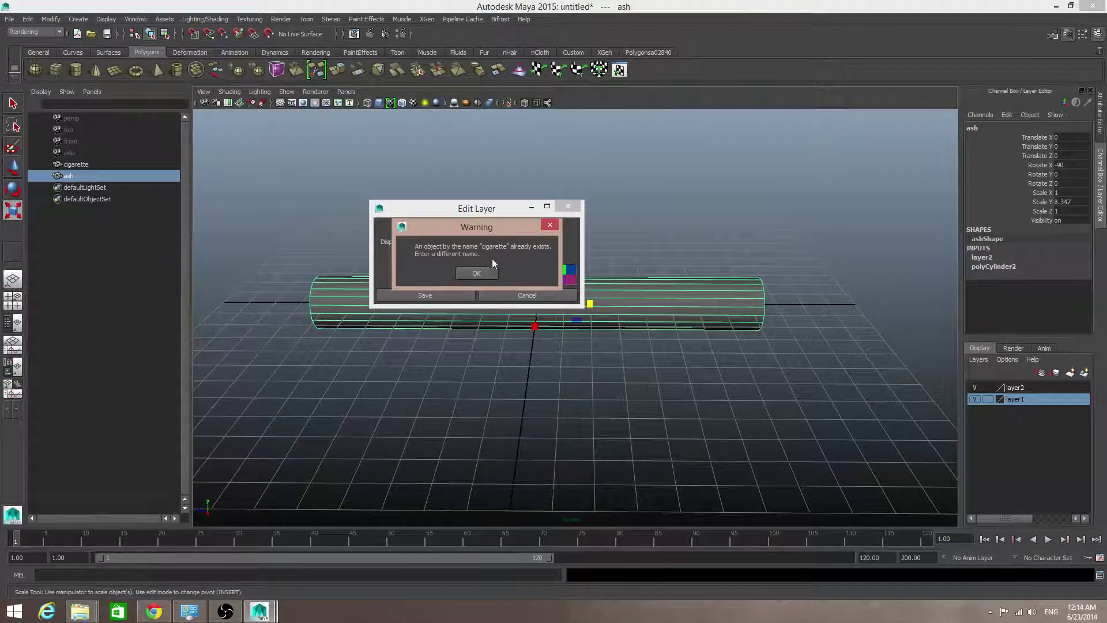
{"action": "left_click", "coordinate": [475, 272]}
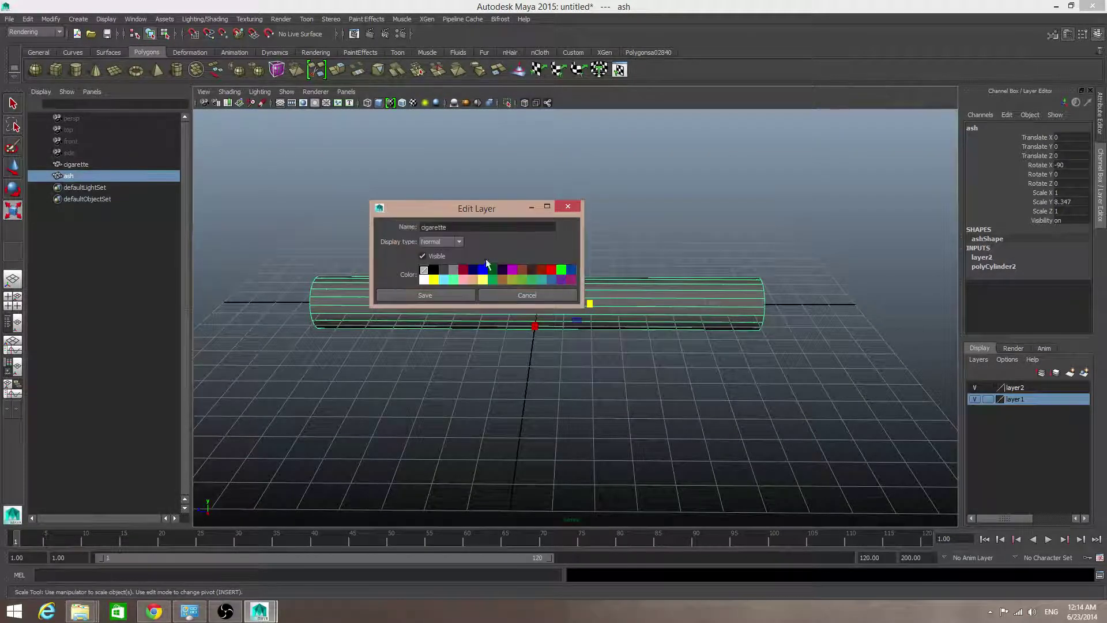
{"action": "type", "text": "1"}
{"action": "left_click", "coordinate": [438, 295]}
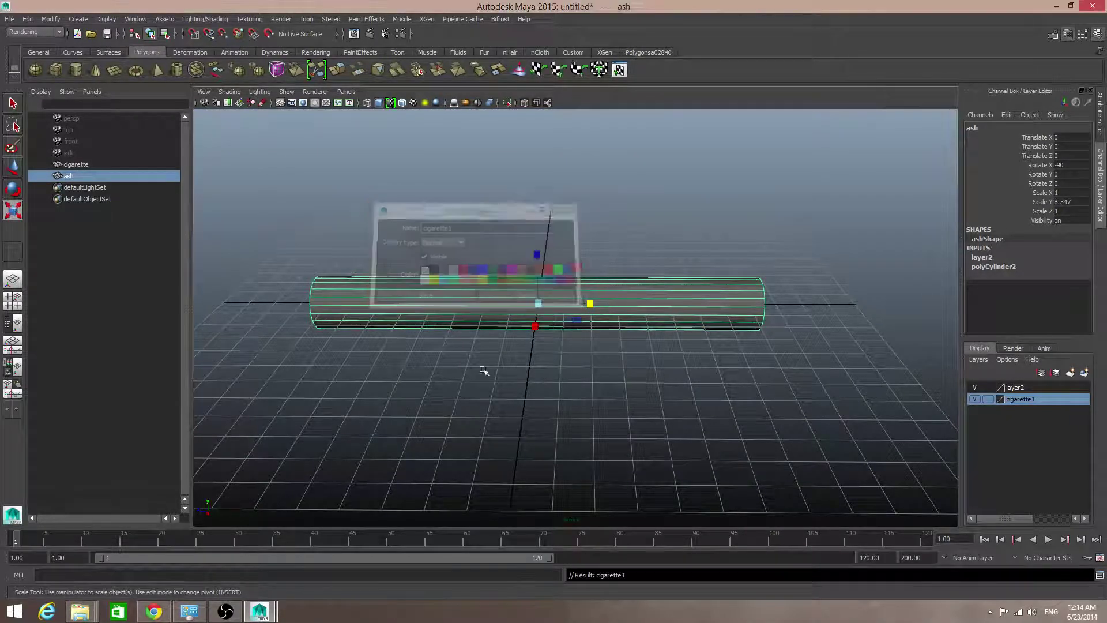
- Rename the ash cylinder's display layer, layer2, as ash1
{"action": "double_click", "coordinate": [1014, 387]}
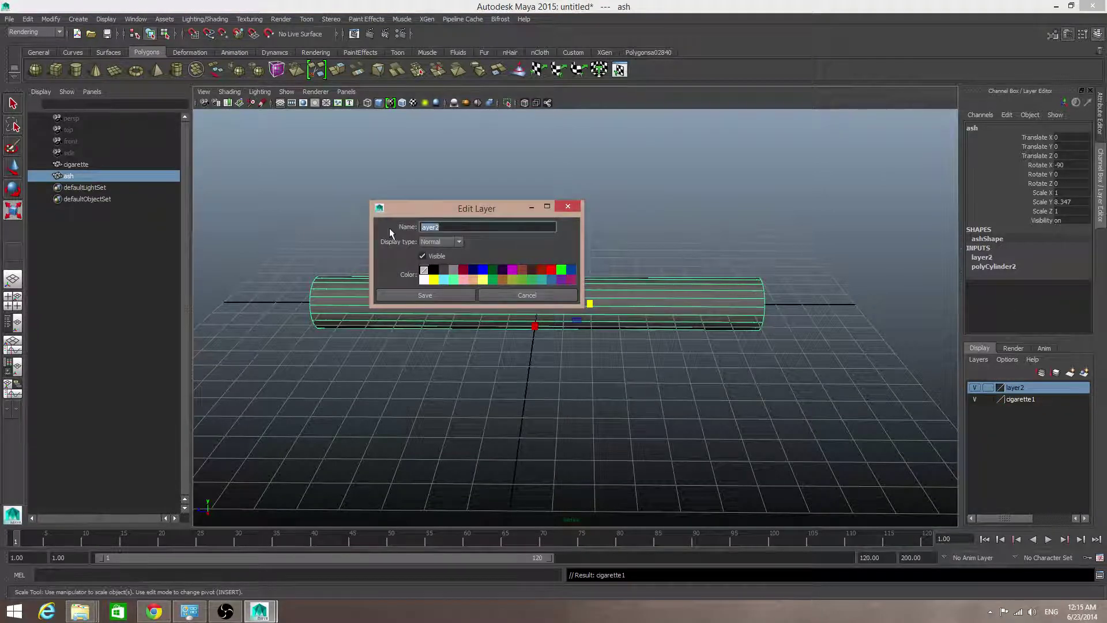
{"action": "type", "text": "ash1"}
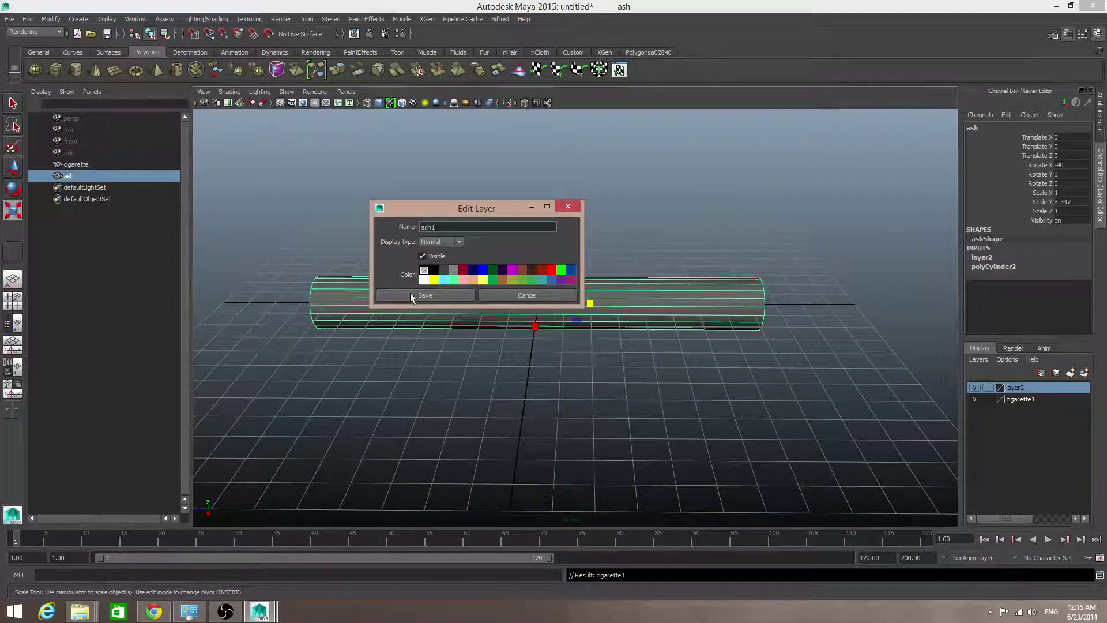
{"action": "left_click", "coordinate": [425, 295]}
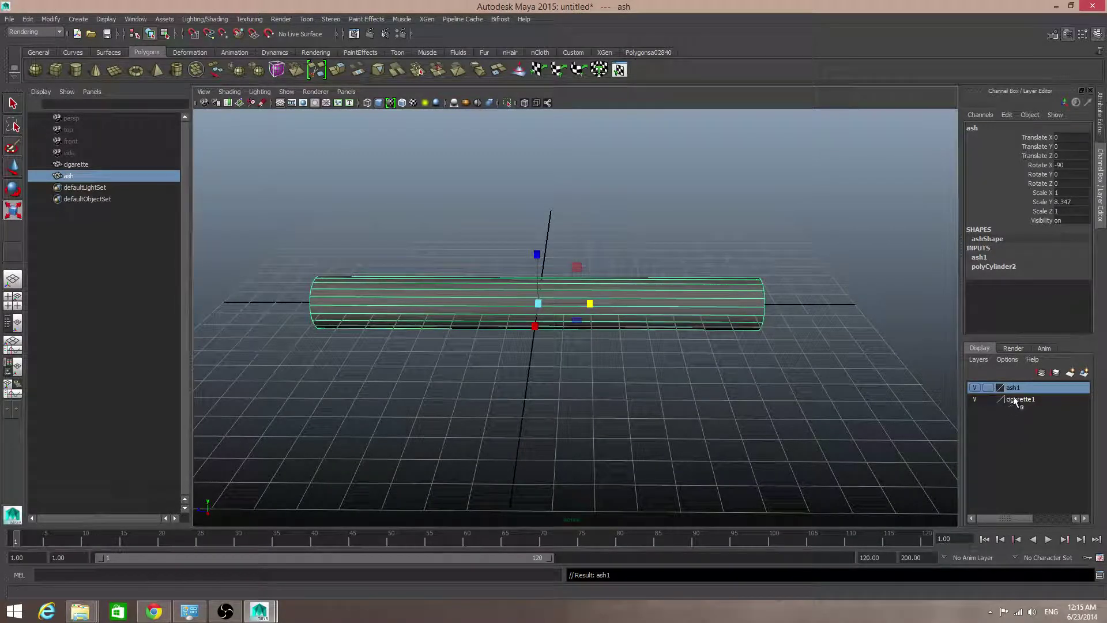
- Hide the ash1 display layer and select the cigarette cylinder
{"action": "left_click", "coordinate": [975, 387]}
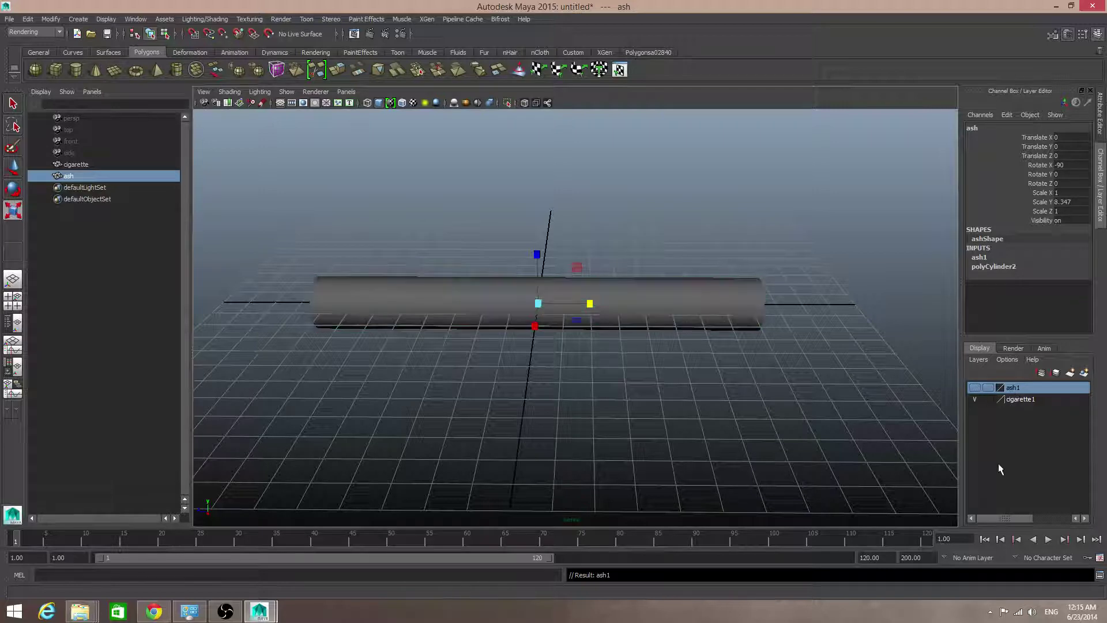
{"action": "left_click", "coordinate": [1024, 400]}
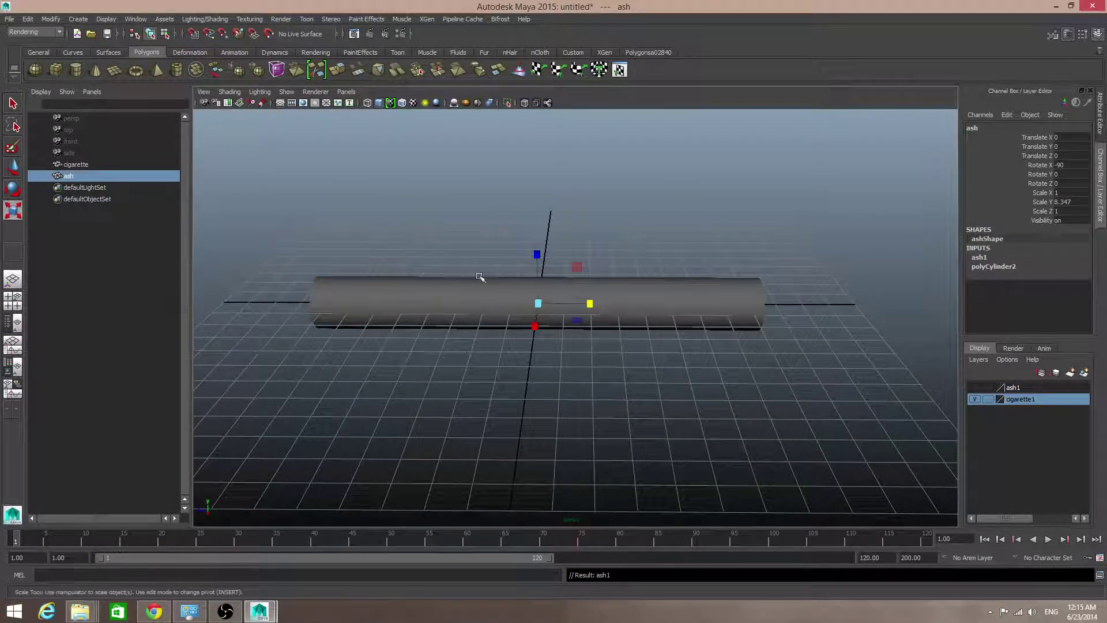
{"action": "left_click", "coordinate": [686, 299]}
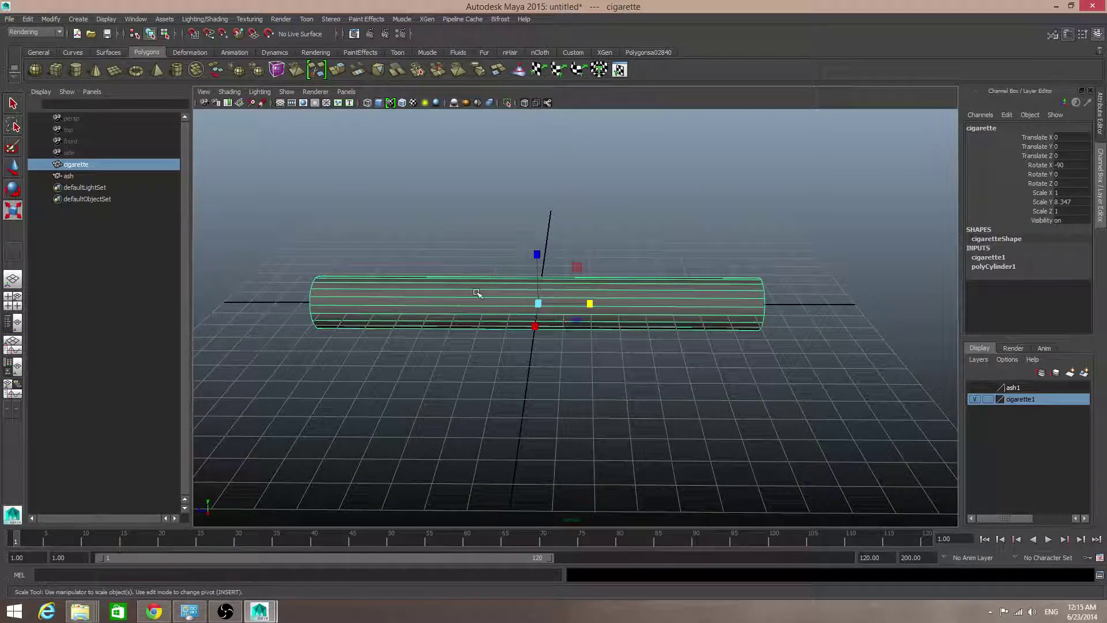
- Insert an edge loop around the cigarette cylinder, about a quarter of its length from the filter end, using the Insert Edge Loop Tool with its settings shown
{"action": "right_click_drag", "start_coordinate": [476, 293], "coordinate": [449, 311], "text": "shift"}
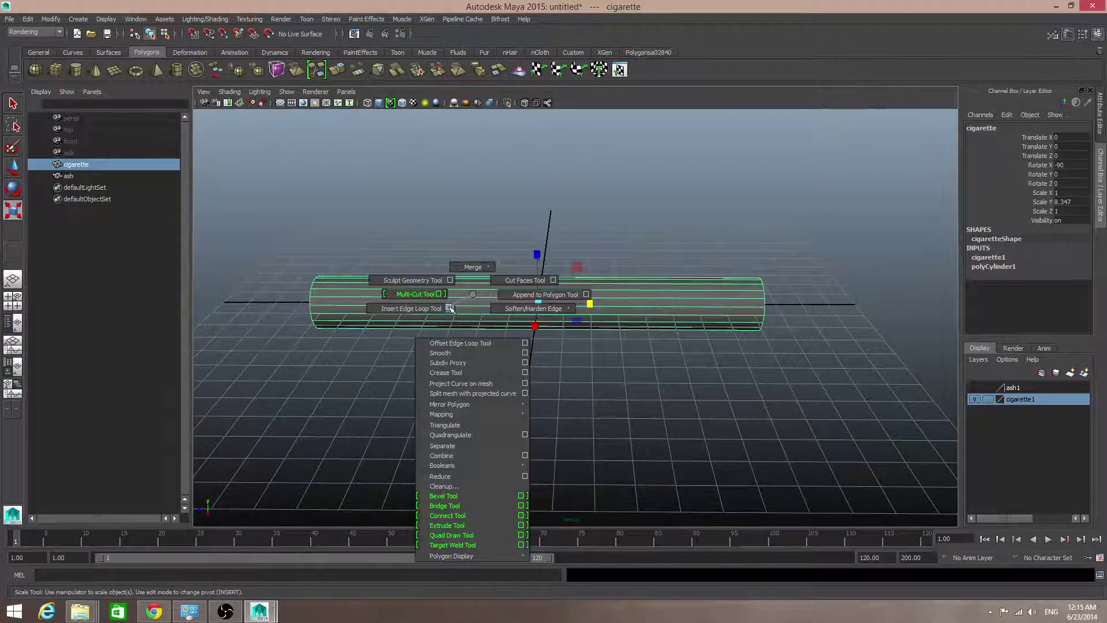
{"action": "left_click", "coordinate": [447, 308]}
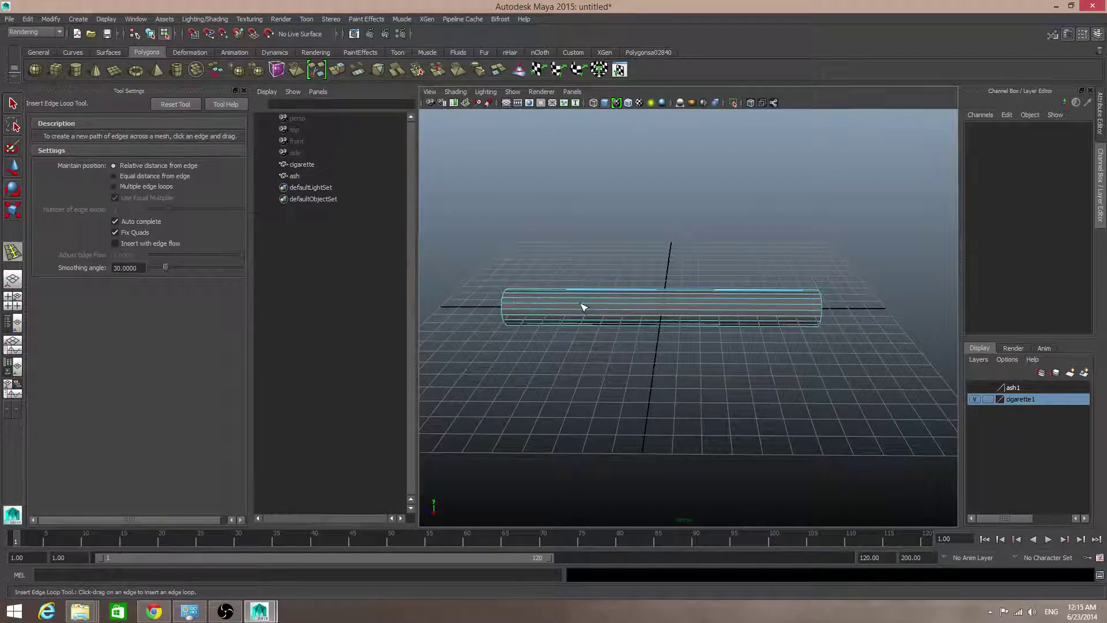
{"action": "left_click_drag", "start_coordinate": [582, 308], "coordinate": [588, 311]}
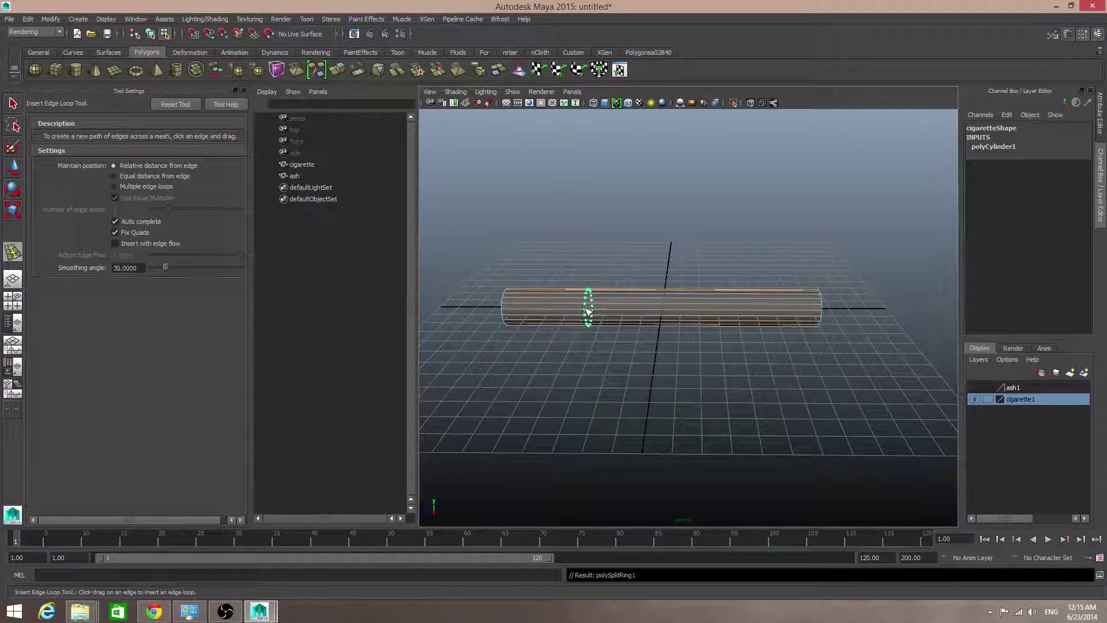
{"action": "middle_click_drag", "start_coordinate": [633, 366], "coordinate": [738, 408], "text": "alt"}
{"action": "left_click_drag", "start_coordinate": [737, 408], "coordinate": [665, 440], "text": "alt"}
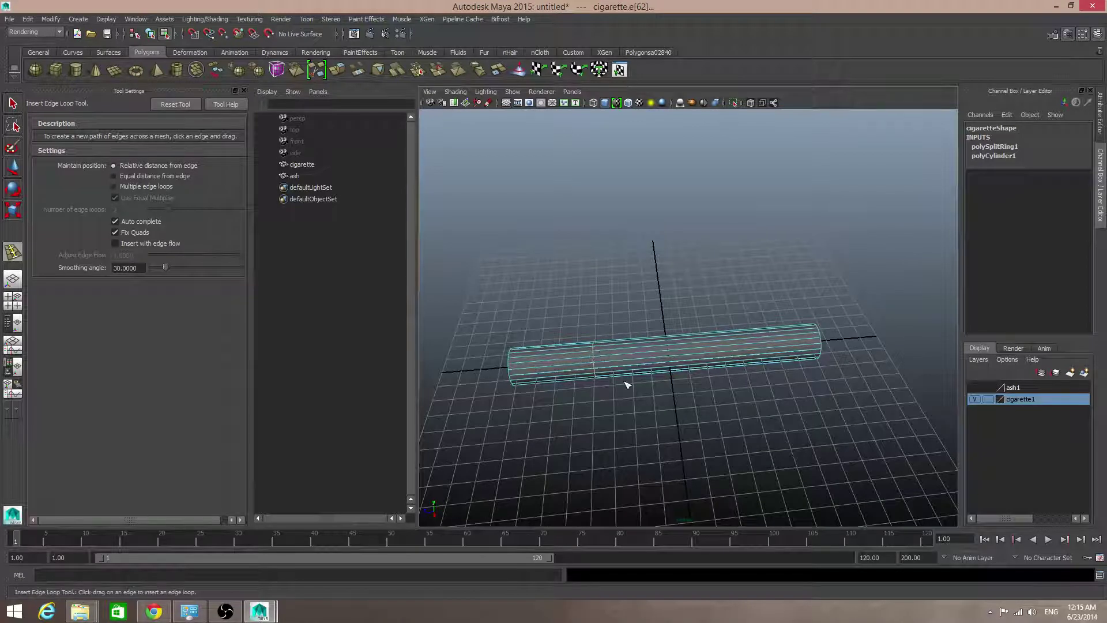
{"action": "middle_click_drag", "start_coordinate": [627, 385], "coordinate": [684, 361], "text": "alt"}
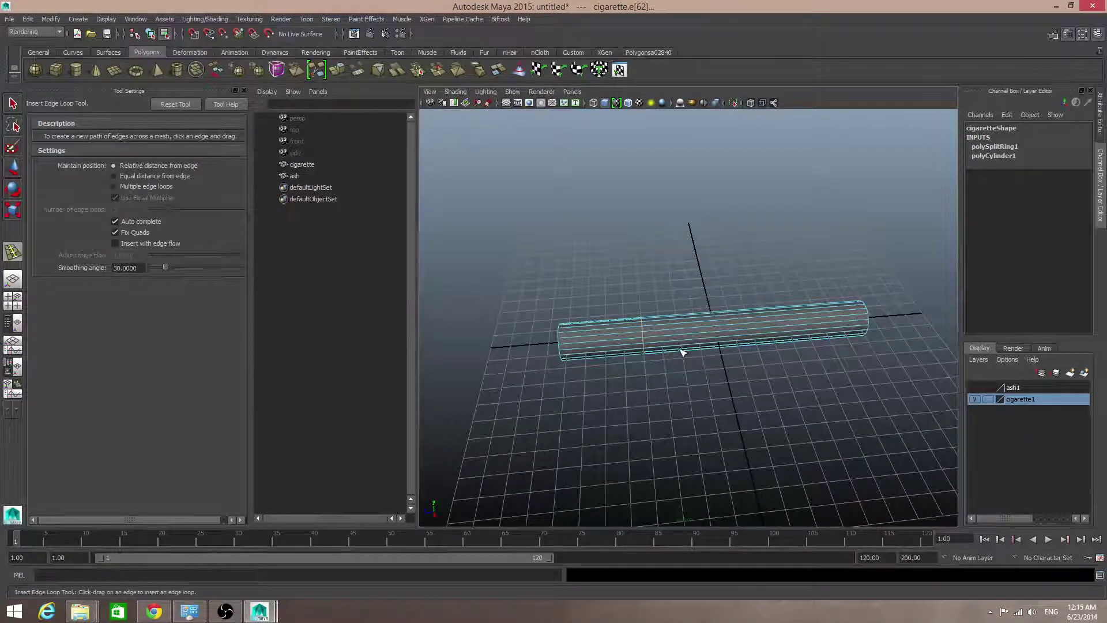
- Undo the edge loop and insert it again slightly farther along, about 30 percent of the cigarette's length from the filter end
{"action": "key", "text": "ctrl+z"}
{"action": "left_click_drag", "start_coordinate": [648, 331], "coordinate": [653, 332]}
{"action": "mouse_move", "coordinate": [686, 383]}
{"action": "left_mouse_down", "text": "alt"}
{"action": "mouse_move", "coordinate": [691, 366]}
{"action": "mouse_move", "coordinate": [690, 377]}
{"action": "left_mouse_up", "text": "alt"}
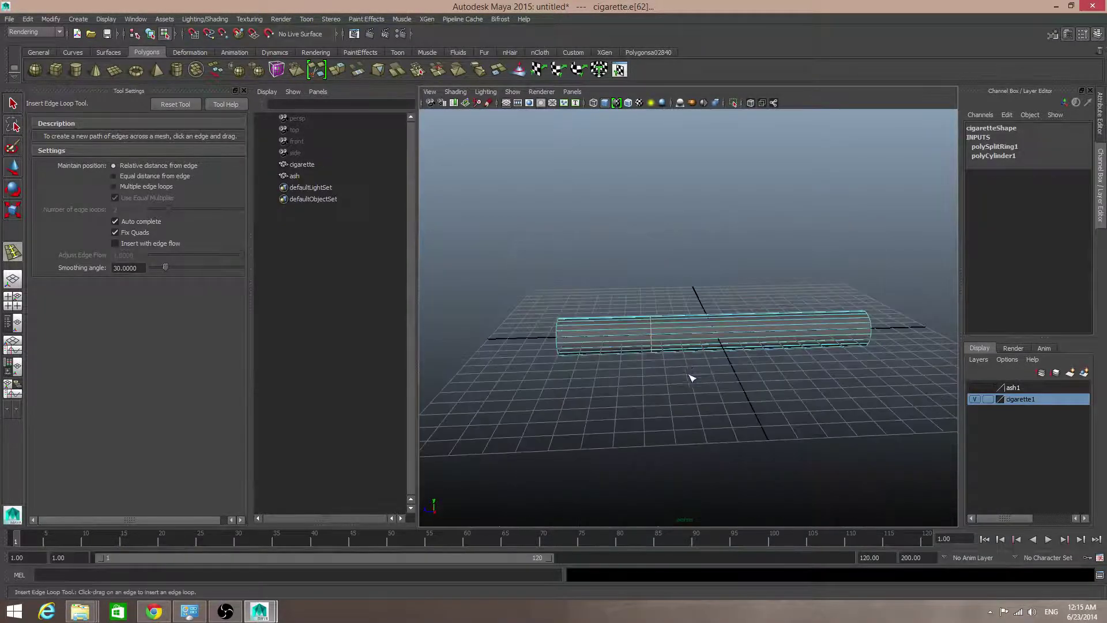
{"action": "scroll", "coordinate": [743, 389], "scroll_direction": "up", "scroll_amount": 4}
{"action": "middle_click_drag", "start_coordinate": [744, 391], "coordinate": [710, 431], "text": "alt"}
{"action": "left_click_drag", "start_coordinate": [710, 431], "coordinate": [710, 438], "text": "alt"}
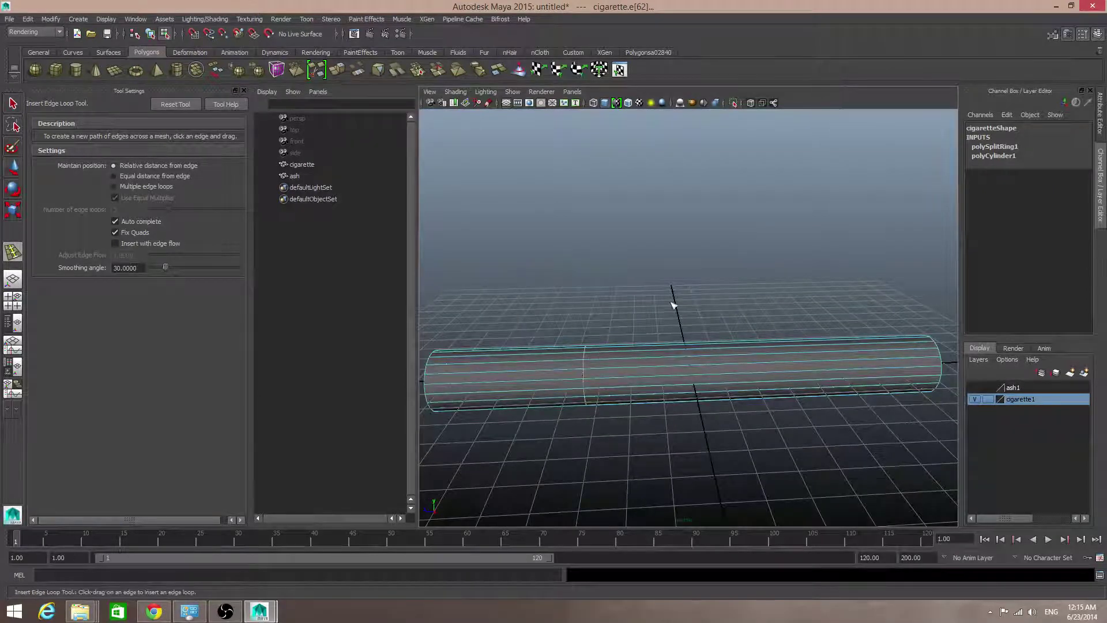
- Switch the cigarette to face selection and select all faces of the longer section beyond the edge loop
{"action": "key", "text": "q"}
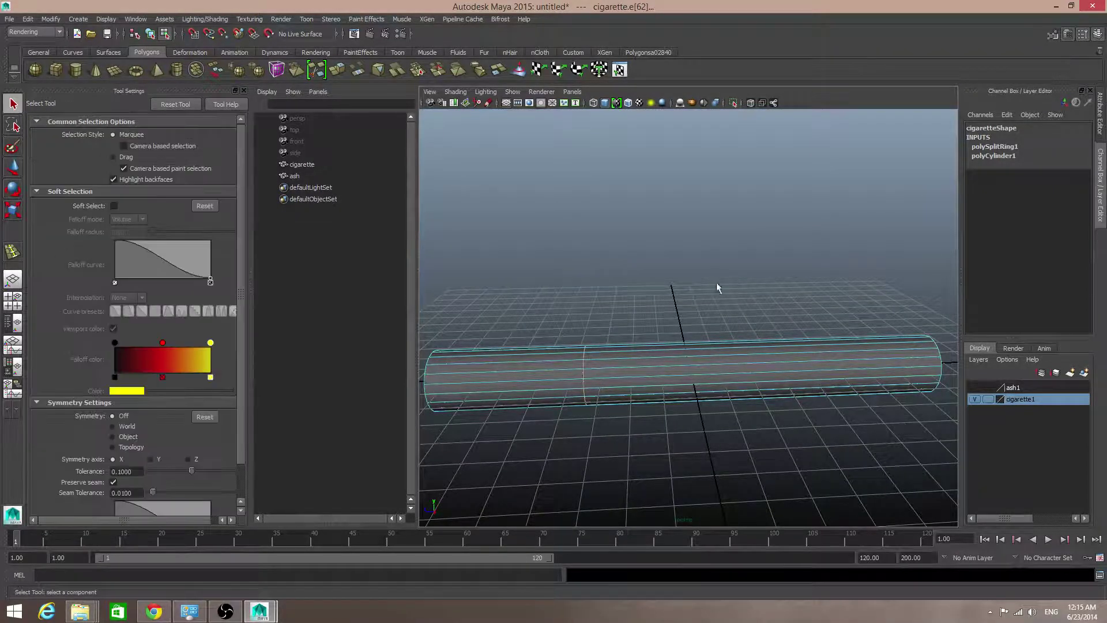
{"action": "mouse_move", "coordinate": [742, 310]}
{"action": "right_mouse_down"}
{"action": "mouse_move", "coordinate": [737, 321]}
{"action": "mouse_move", "coordinate": [744, 311]}
{"action": "right_mouse_up"}
{"action": "right_click_drag", "start_coordinate": [751, 349], "coordinate": [753, 376]}
{"action": "middle_click_drag", "start_coordinate": [801, 404], "coordinate": [749, 420], "text": "alt"}
{"action": "left_click_drag", "start_coordinate": [749, 419], "coordinate": [741, 423], "text": "alt"}
{"action": "right_click_drag", "start_coordinate": [740, 422], "coordinate": [688, 394], "text": "alt"}
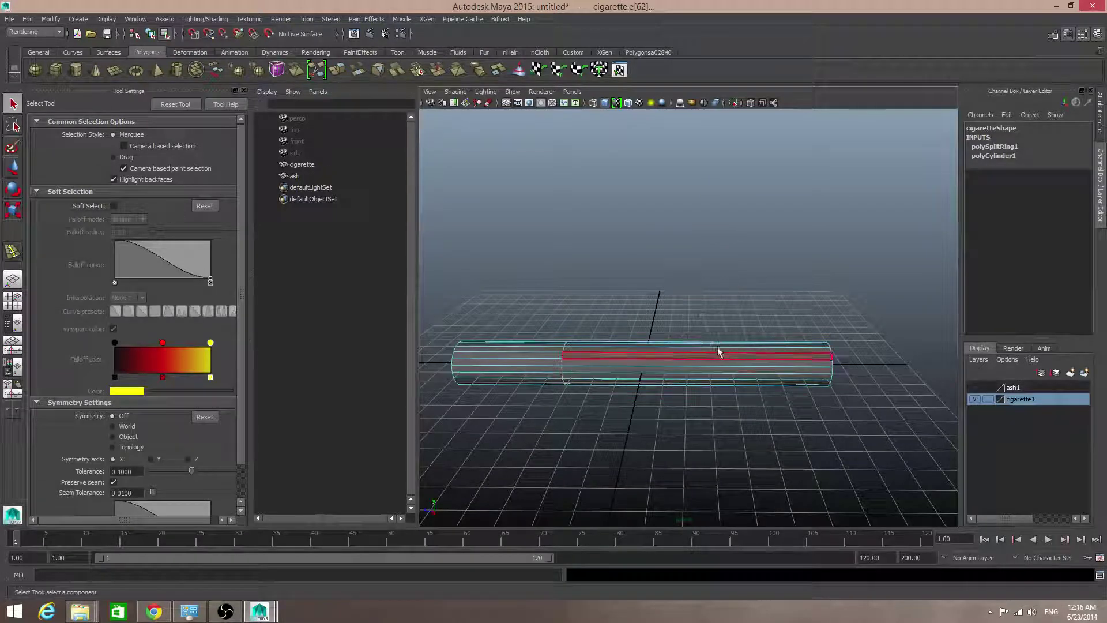
{"action": "right_click", "coordinate": [702, 363]}
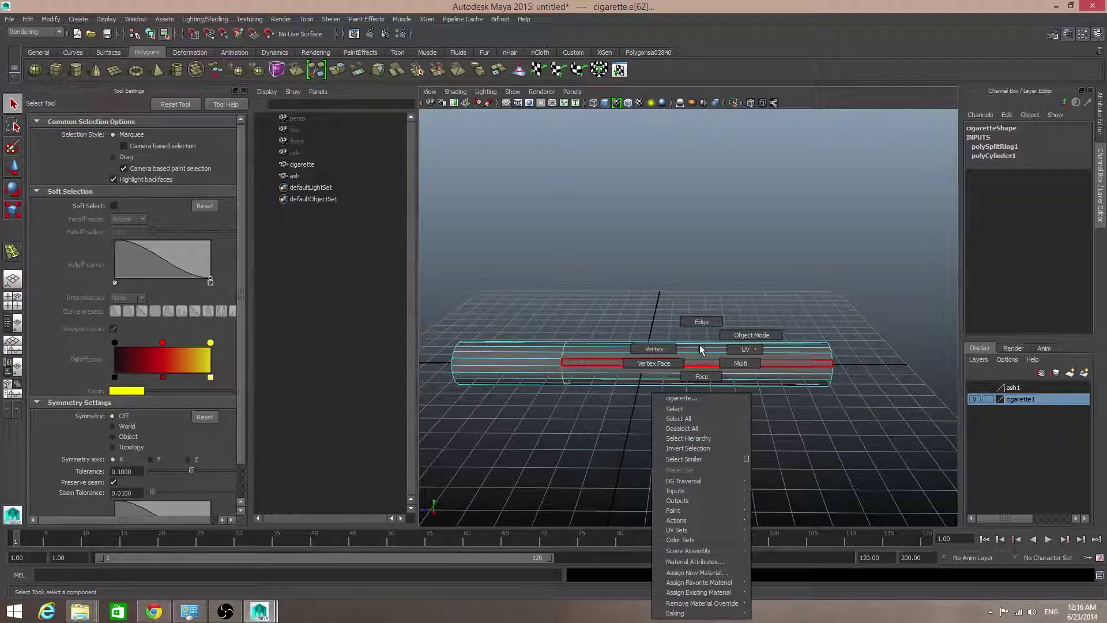
{"action": "left_click", "coordinate": [701, 376]}
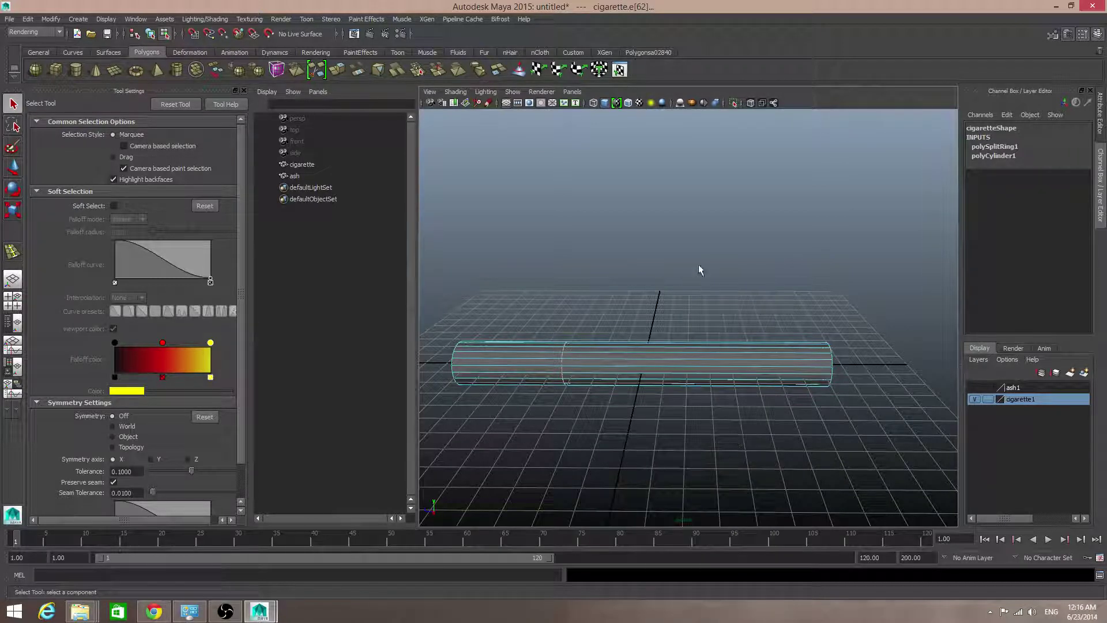
{"action": "mouse_move", "coordinate": [695, 254]}
{"action": "left_mouse_down"}
{"action": "mouse_move", "coordinate": [934, 494]}
{"action": "mouse_move", "coordinate": [852, 452]}
{"action": "mouse_move", "coordinate": [771, 440]}
{"action": "mouse_move", "coordinate": [916, 452]}
{"action": "left_mouse_up"}
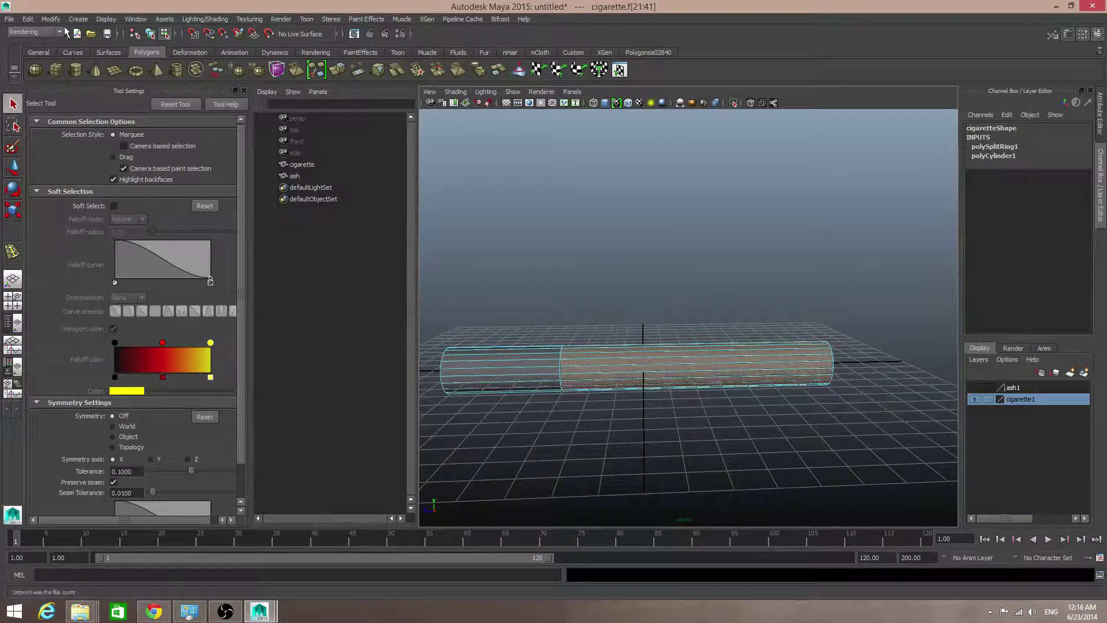
- Change to the Polygons menu set and extract the selected faces into a separate piece of the cigarette
{"action": "left_click", "coordinate": [35, 32]}
{"action": "left_click", "coordinate": [29, 49]}
{"action": "left_click", "coordinate": [215, 18]}
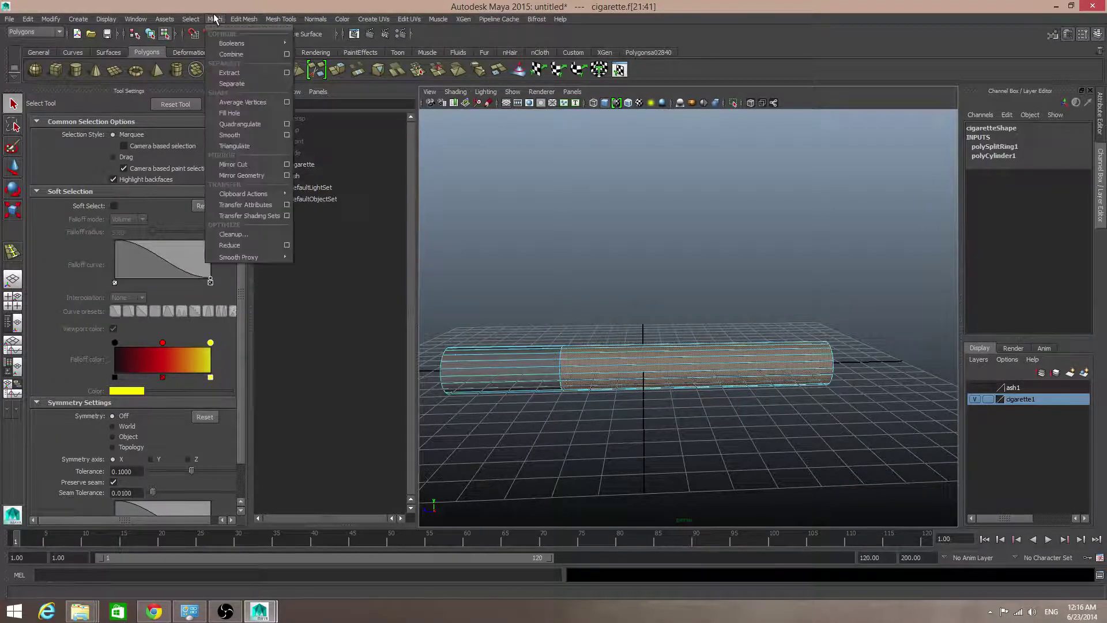
{"action": "left_click", "coordinate": [240, 74]}
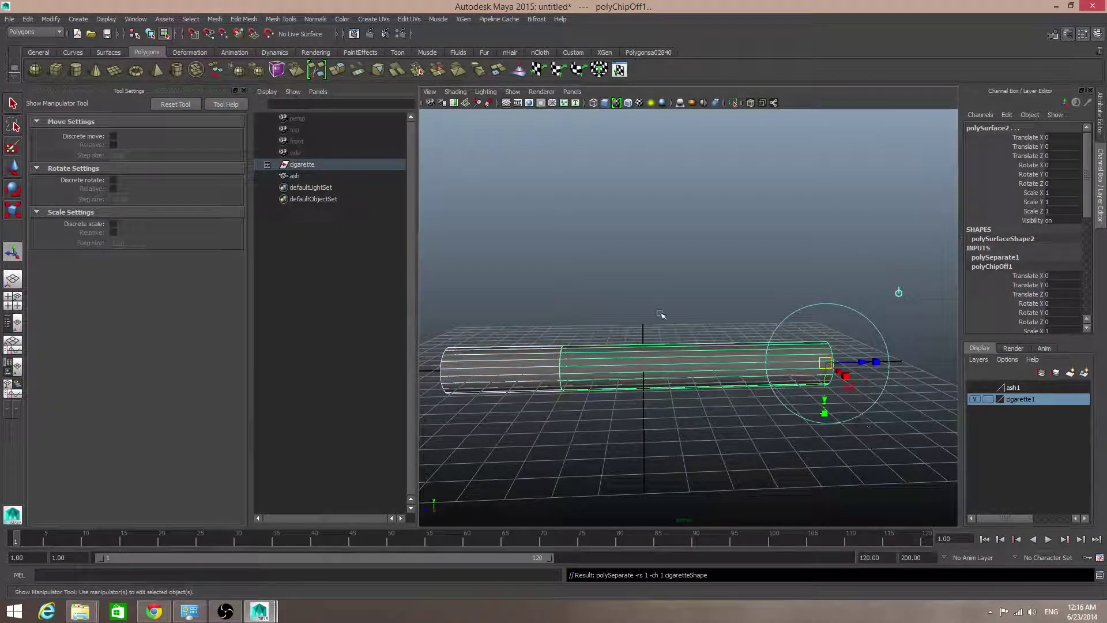
{"action": "mouse_move", "coordinate": [644, 321]}
{"action": "left_mouse_down", "text": "alt"}
{"action": "mouse_move", "coordinate": [694, 294]}
{"action": "mouse_move", "coordinate": [661, 312]}
{"action": "left_mouse_up", "text": "alt"}
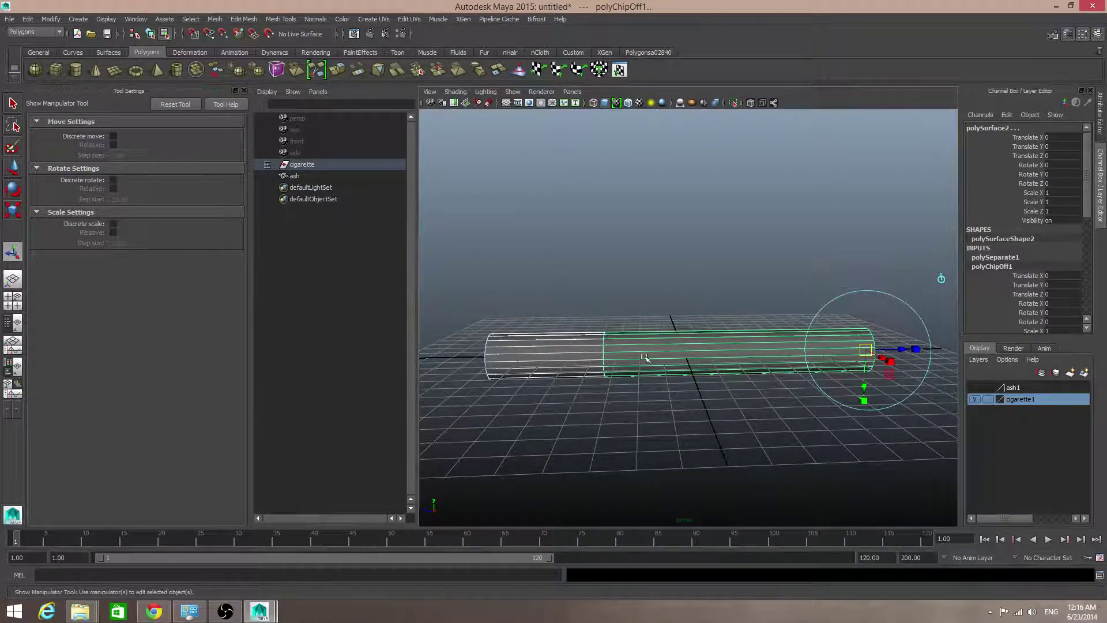
{"action": "mouse_move", "coordinate": [650, 371]}
{"action": "left_mouse_down", "text": "alt"}
{"action": "mouse_move", "coordinate": [709, 388]}
{"action": "mouse_move", "coordinate": [712, 403]}
{"action": "mouse_move", "coordinate": [736, 412]}
{"action": "mouse_move", "coordinate": [642, 386]}
{"action": "left_mouse_up", "text": "alt"}
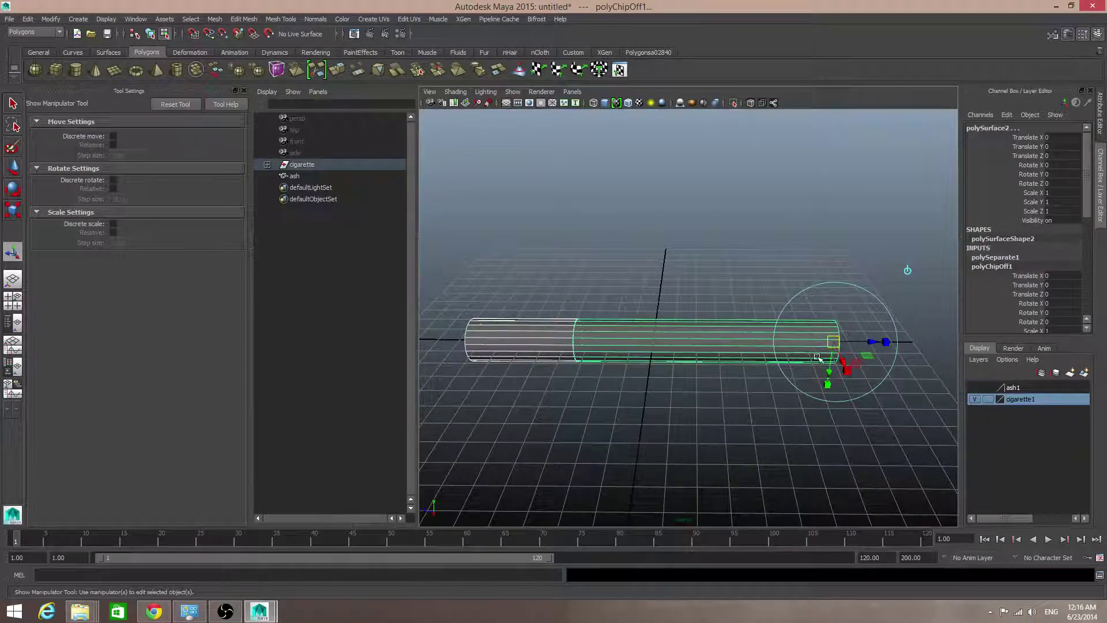
- Return to object selection and select only the longer extracted piece with the Select Tool active
{"action": "key", "text": "F8"}
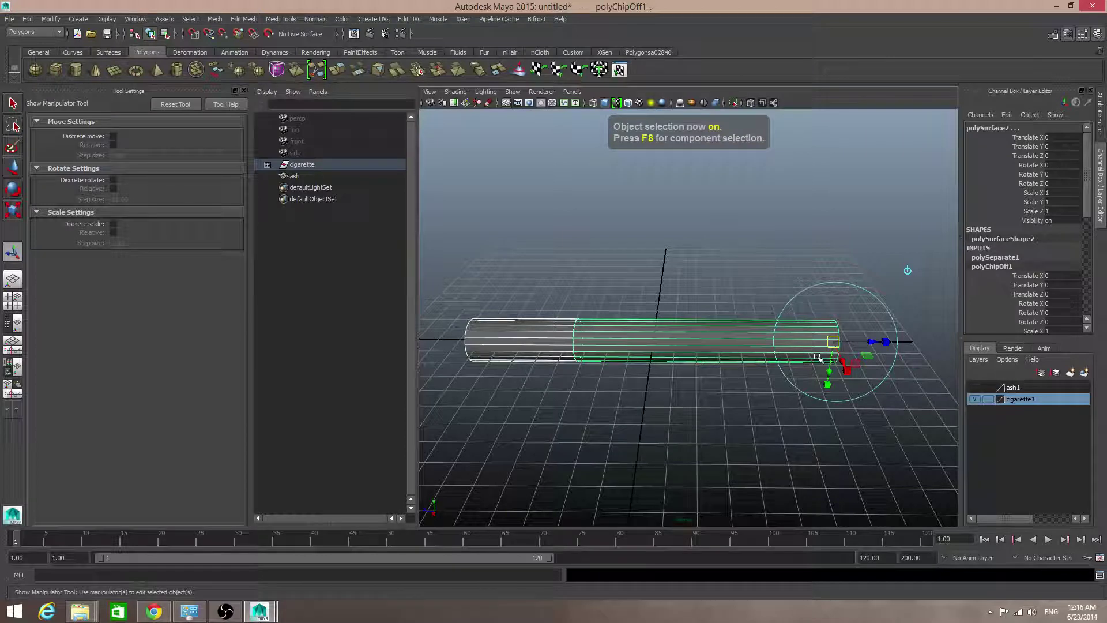
{"action": "key", "text": "F8"}
{"action": "key", "text": "F8"}
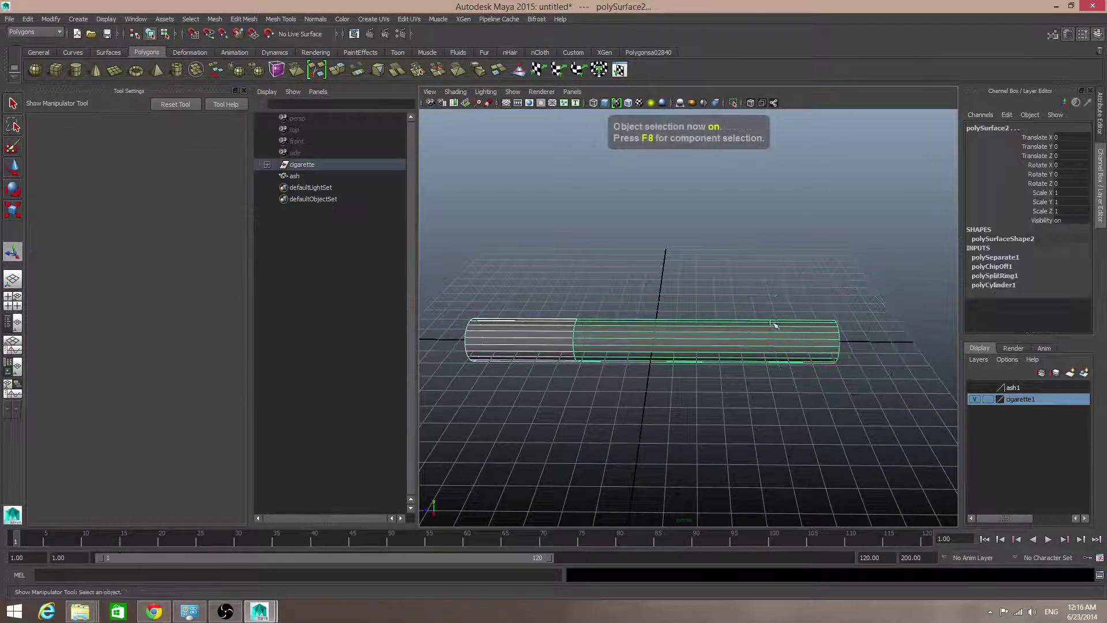
{"action": "left_click_drag", "start_coordinate": [680, 299], "coordinate": [907, 383]}
{"action": "key", "text": "q"}
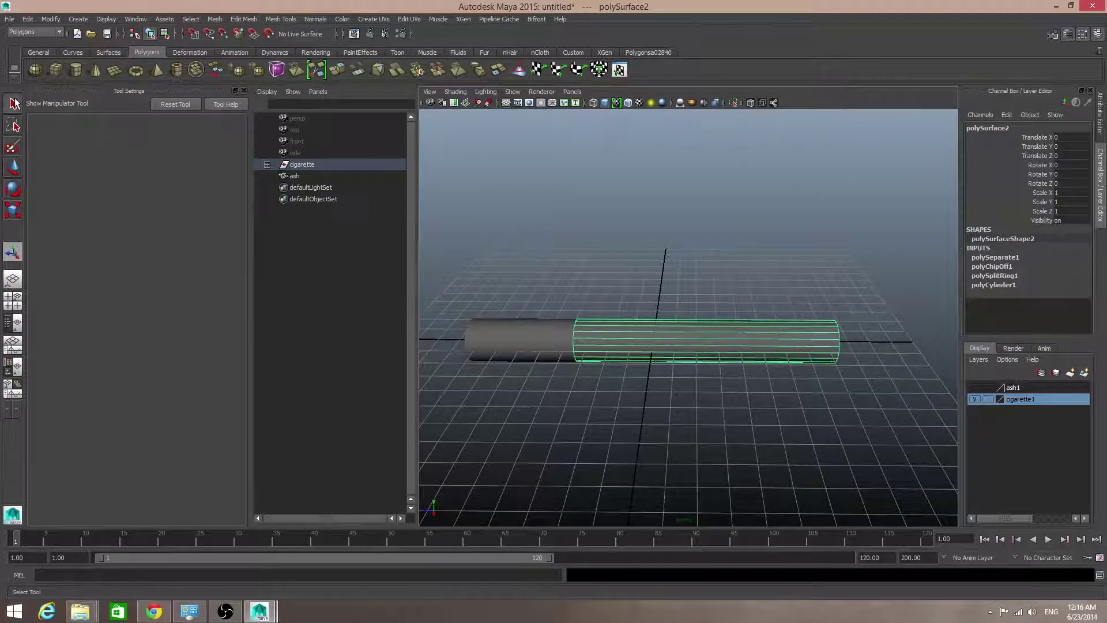
{"action": "left_click_drag", "start_coordinate": [694, 347], "coordinate": [663, 385], "text": "alt"}
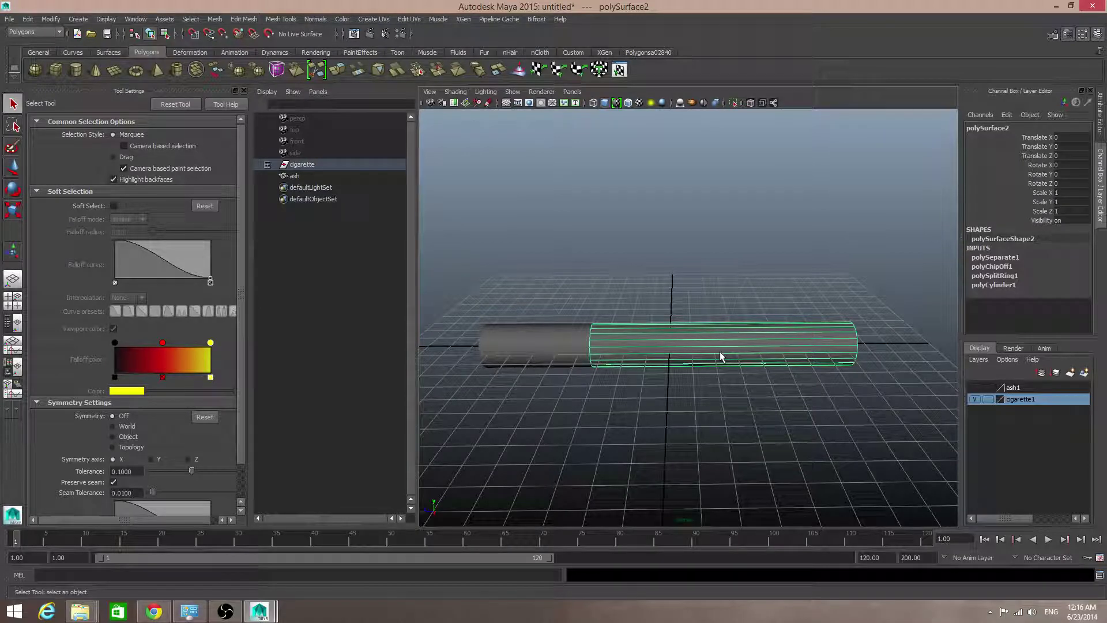
- Create a display layer from the selected longer piece and name it tabaco
{"action": "left_click", "coordinate": [1083, 373]}
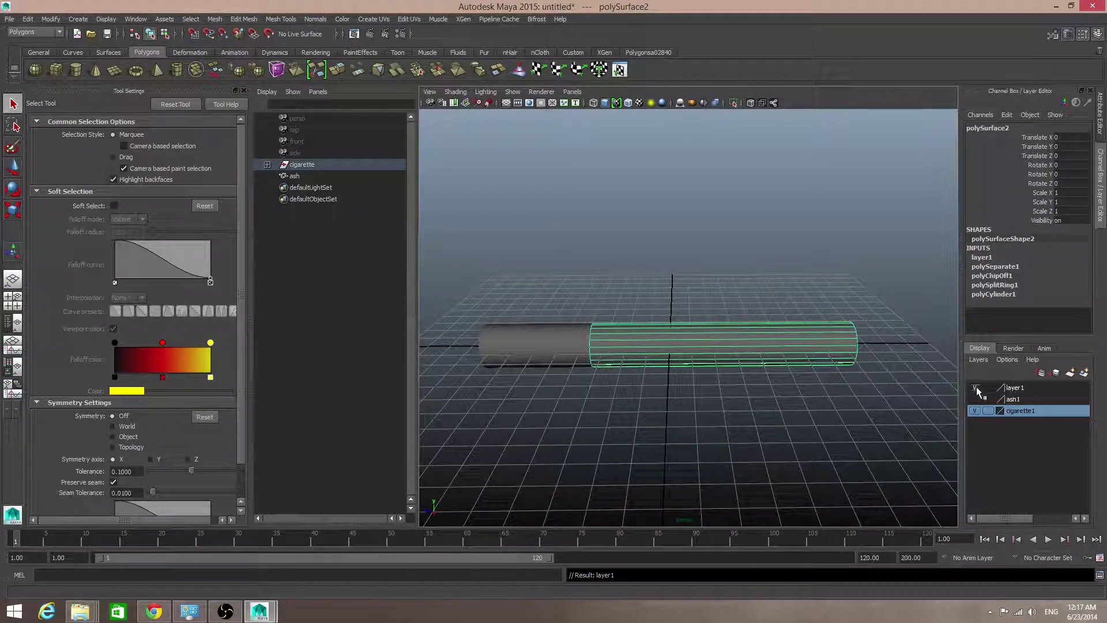
{"action": "double_click", "coordinate": [1011, 388]}
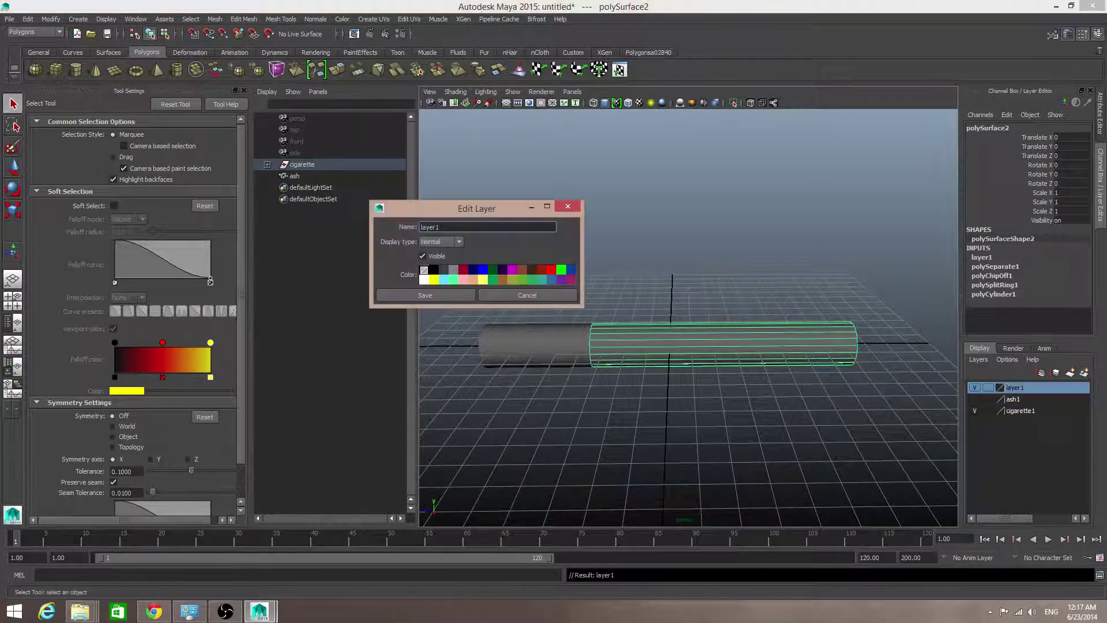
{"action": "double_click", "coordinate": [429, 227]}
{"action": "type", "text": "tabaco"}
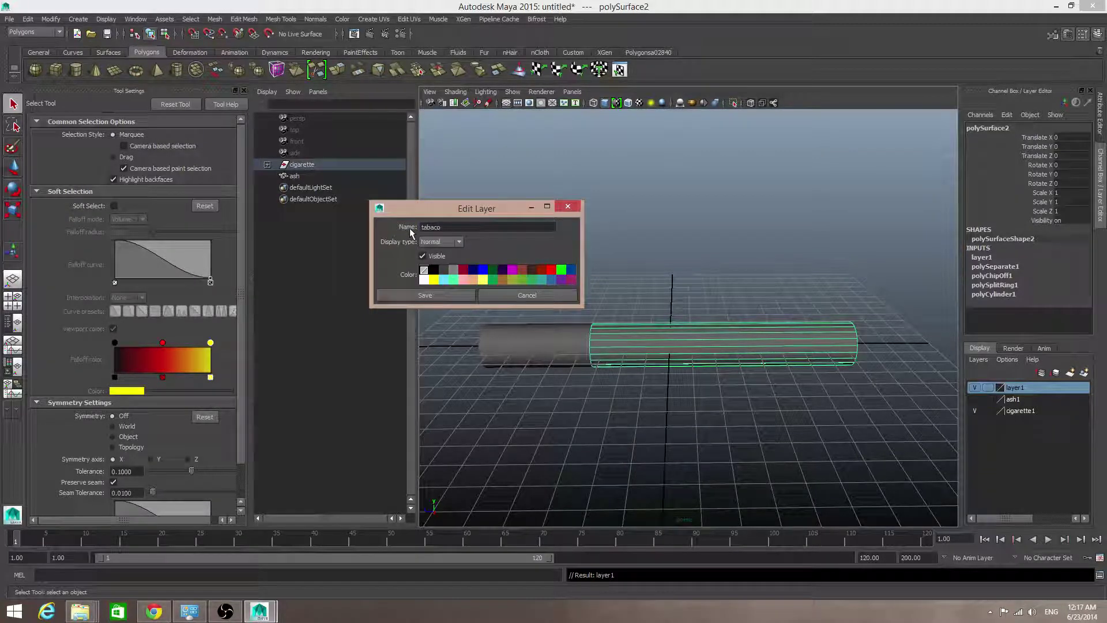
{"action": "left_click", "coordinate": [447, 295]}
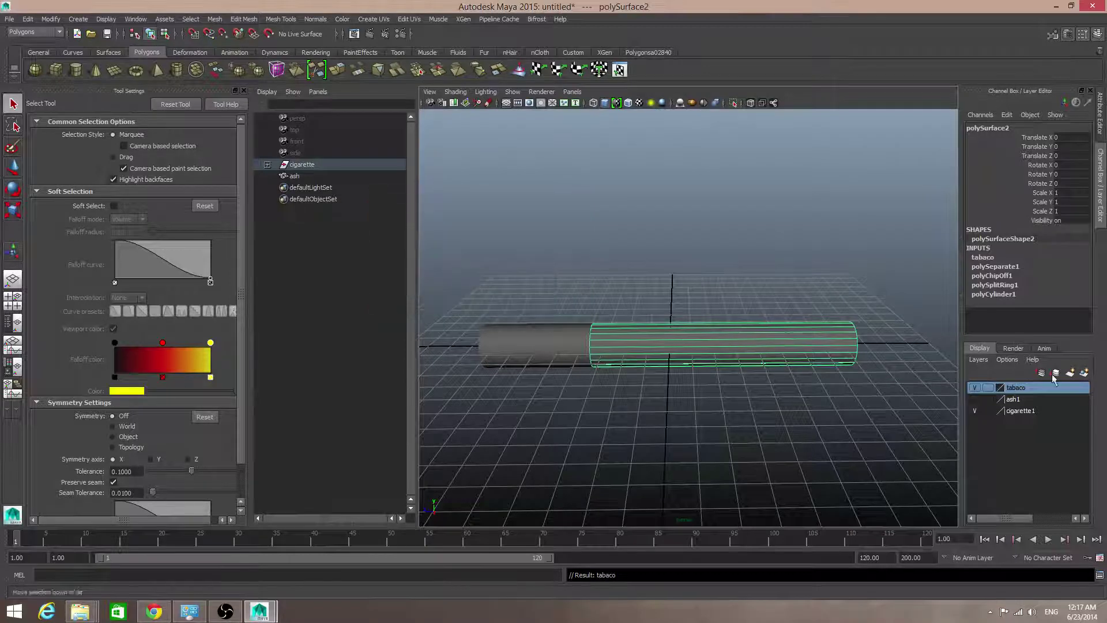
- Toggle the visibility of the tabaco and cigarette1 layers off and on to check which pieces each one controls
{"action": "left_click", "coordinate": [973, 386]}
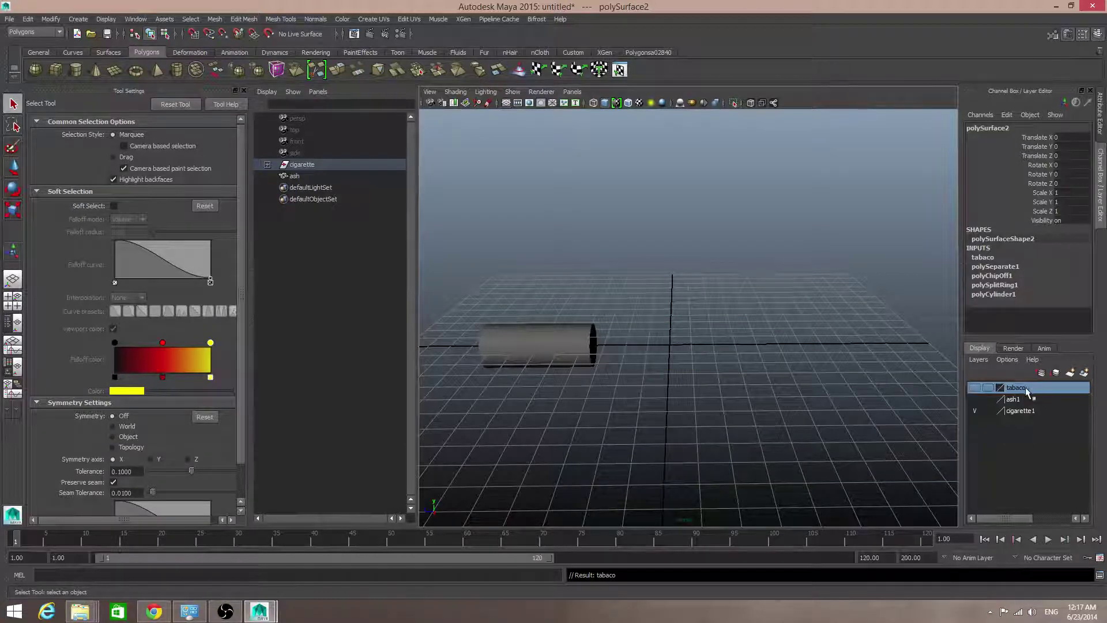
{"action": "left_click", "coordinate": [976, 387]}
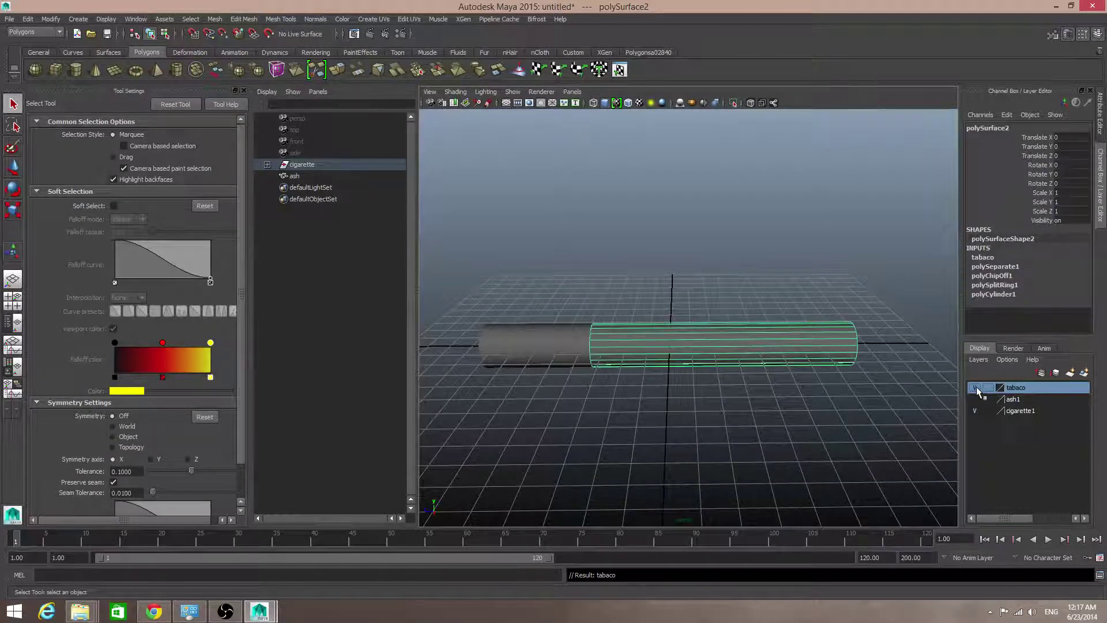
{"action": "left_click", "coordinate": [974, 411]}
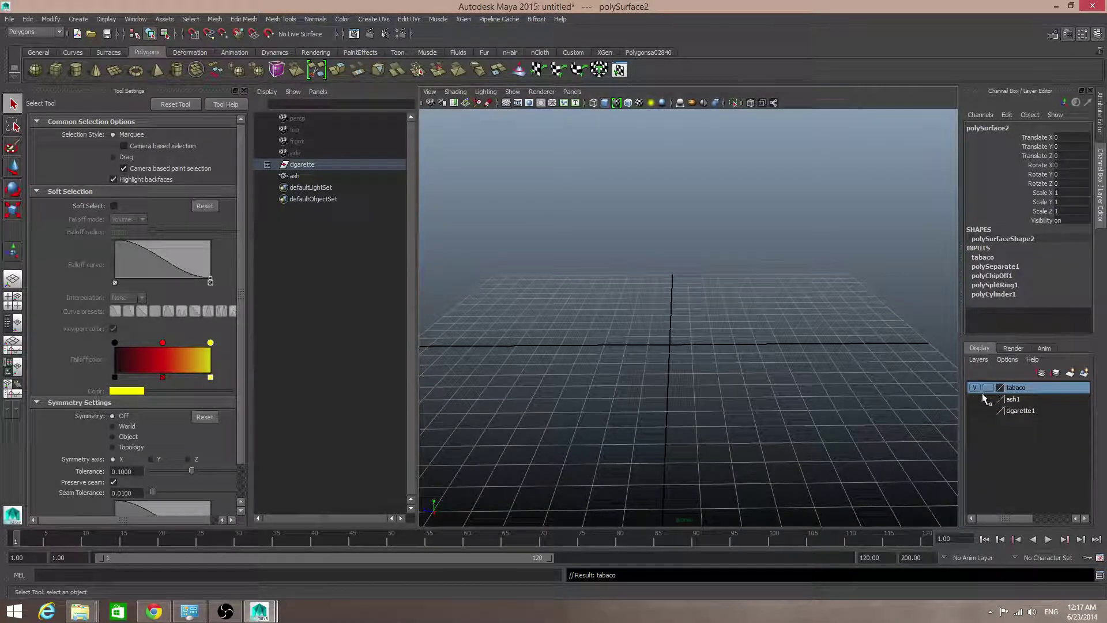
{"action": "left_click", "coordinate": [975, 411]}
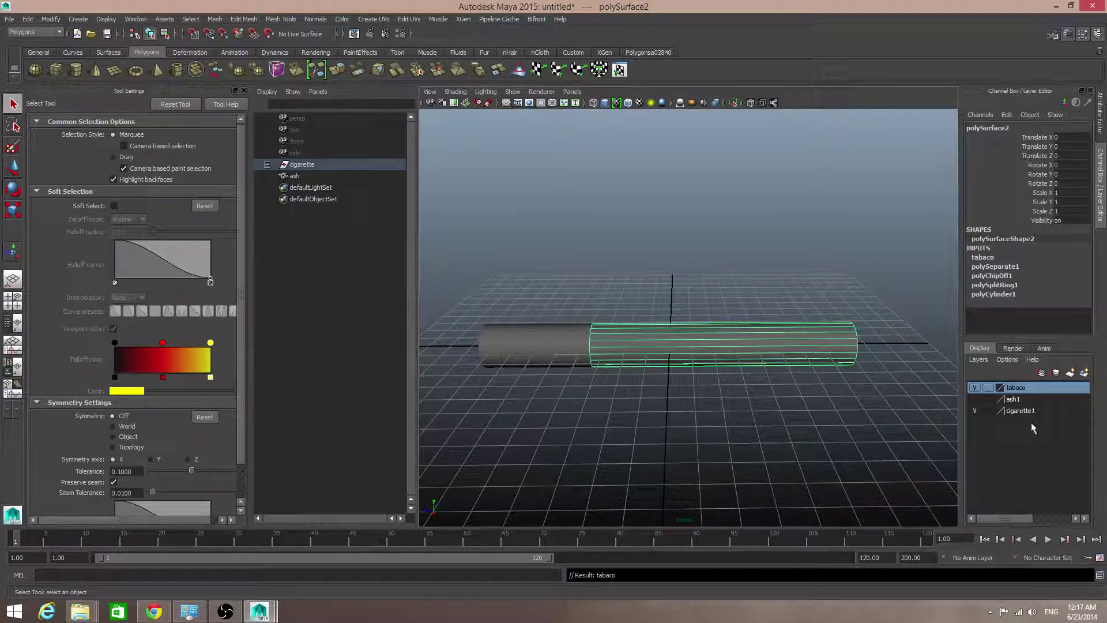
- Remove the selected longer piece from the cigarette1 layer, and reselect that piece after picking the short filter piece
{"action": "right_click", "coordinate": [1022, 415]}
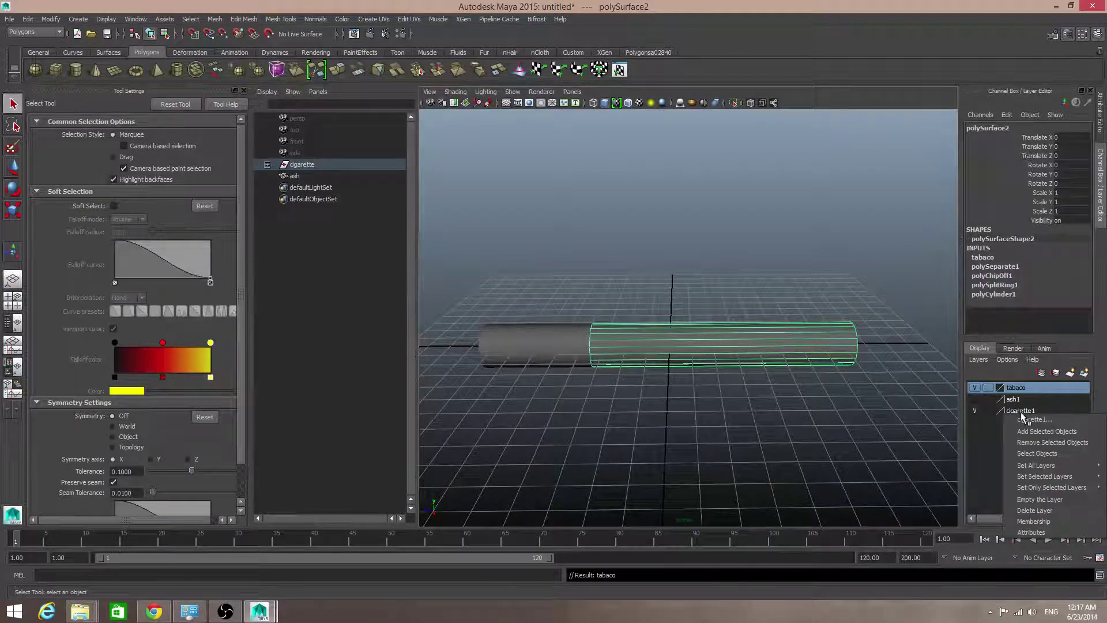
{"action": "left_click", "coordinate": [1031, 444]}
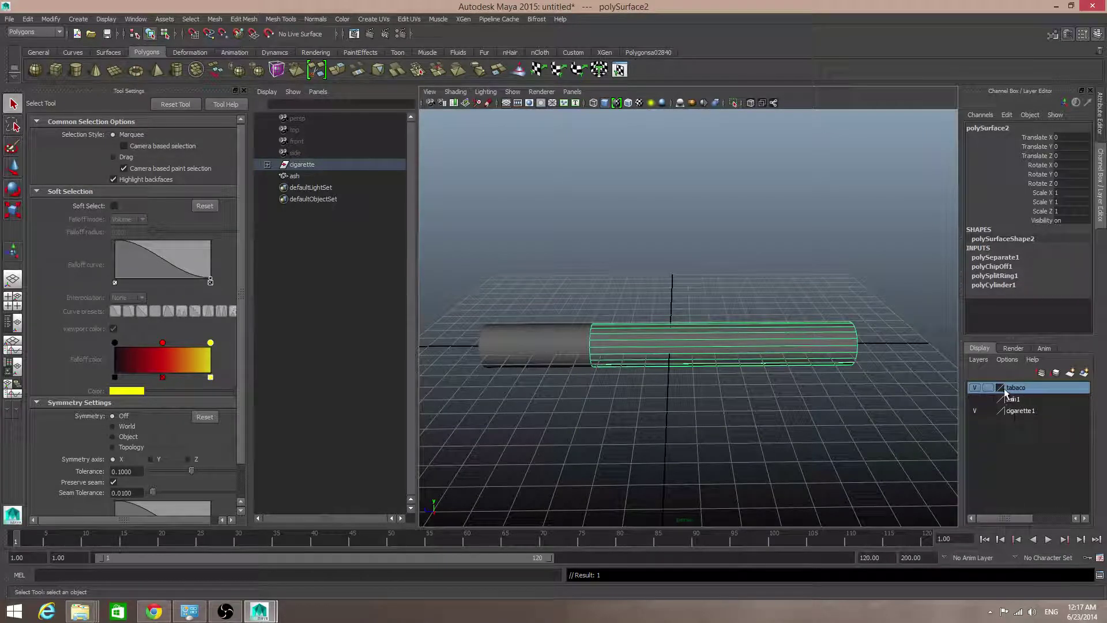
{"action": "left_click", "coordinate": [506, 348]}
{"action": "left_click", "coordinate": [682, 350]}
- Show the ash1 layer and test the tabaco and cigarette1 layers' visibility, leaving all three layers visible
{"action": "left_click", "coordinate": [975, 399]}
{"action": "left_click", "coordinate": [974, 410]}
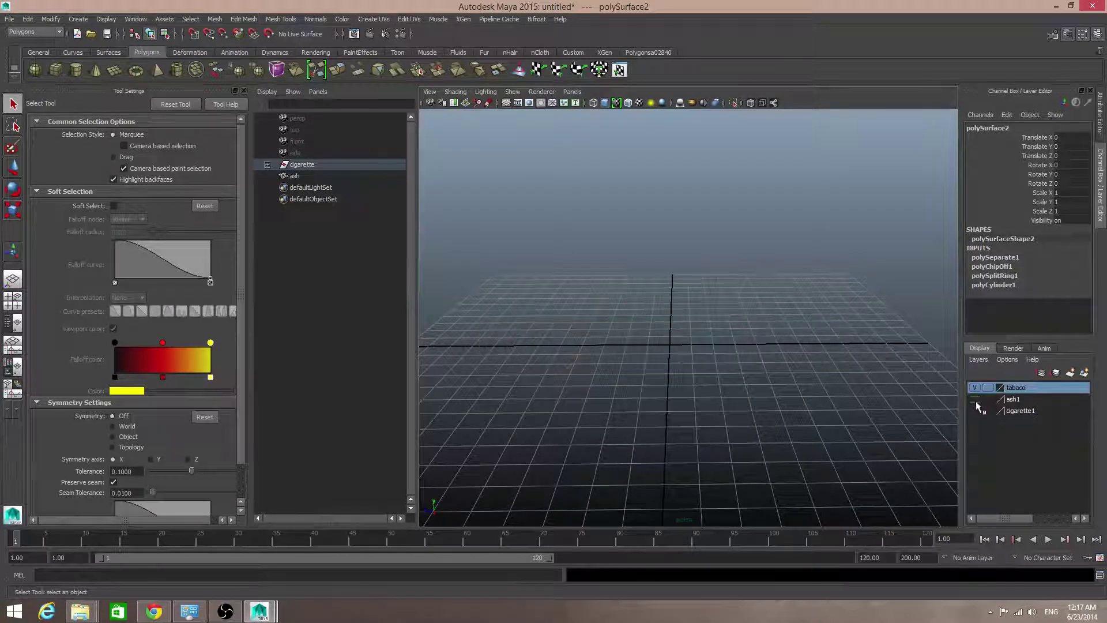
{"action": "left_click", "coordinate": [974, 388]}
{"action": "left_click", "coordinate": [975, 388]}
{"action": "left_click", "coordinate": [974, 409]}
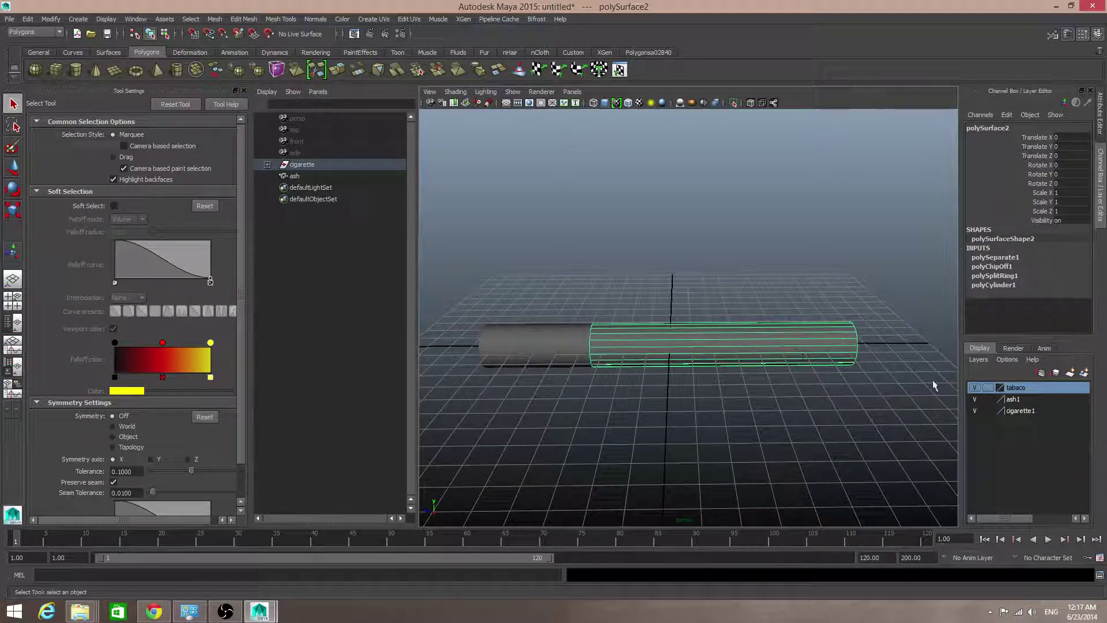
- Remove the selected longer piece from the cigarette1 layer and add it to the tabaco layer
{"action": "left_click", "coordinate": [973, 387]}
{"action": "left_click", "coordinate": [1017, 410]}
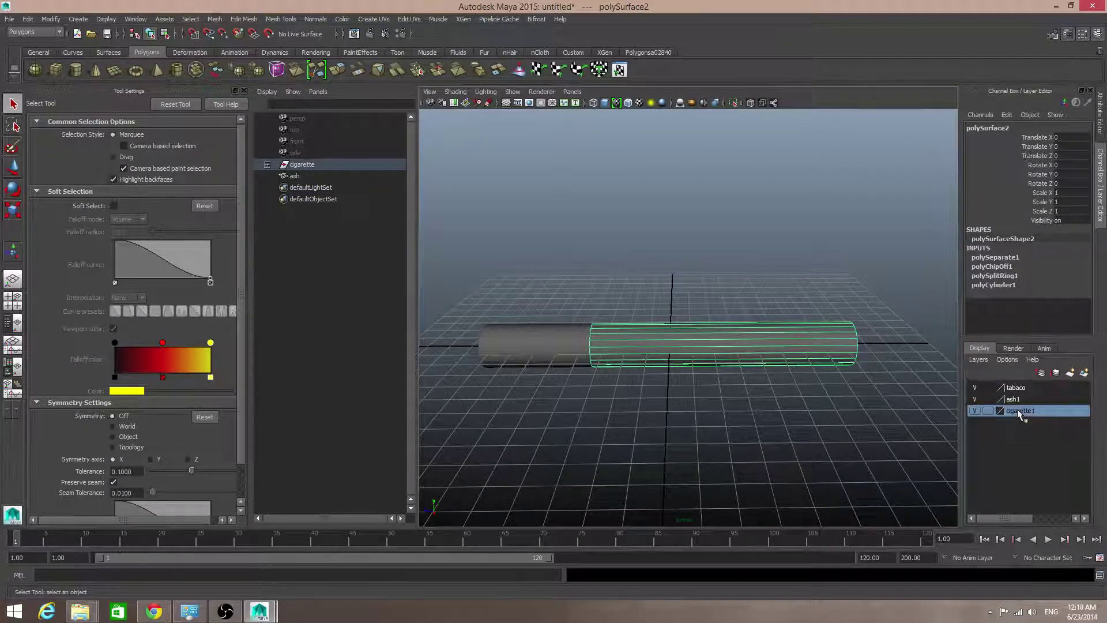
{"action": "right_click", "coordinate": [1005, 411]}
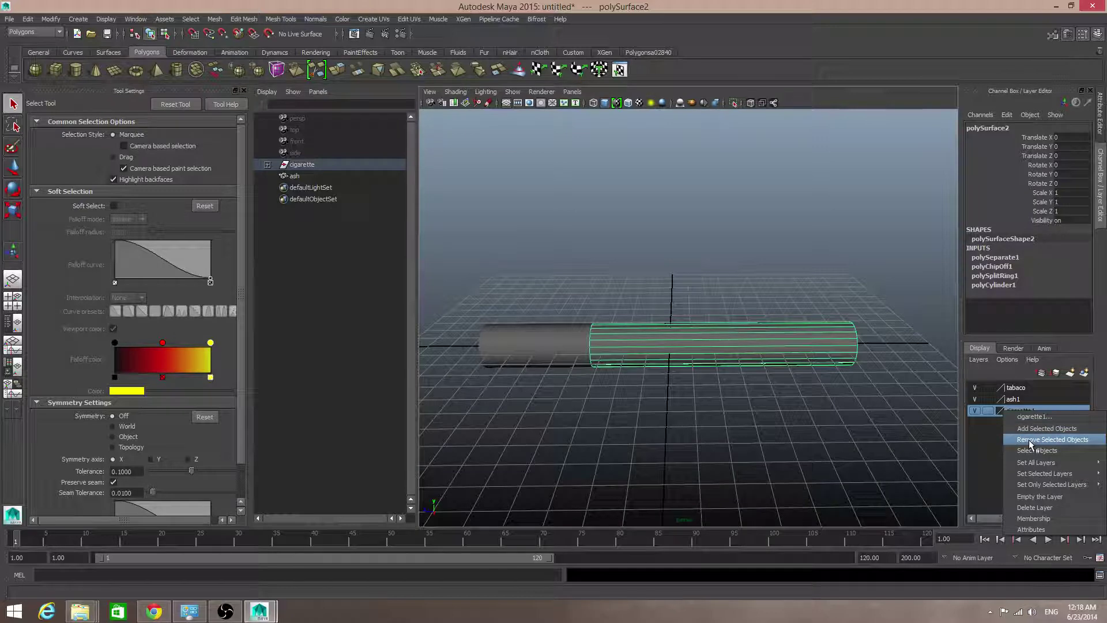
{"action": "left_click", "coordinate": [1029, 440]}
{"action": "left_click", "coordinate": [1013, 388]}
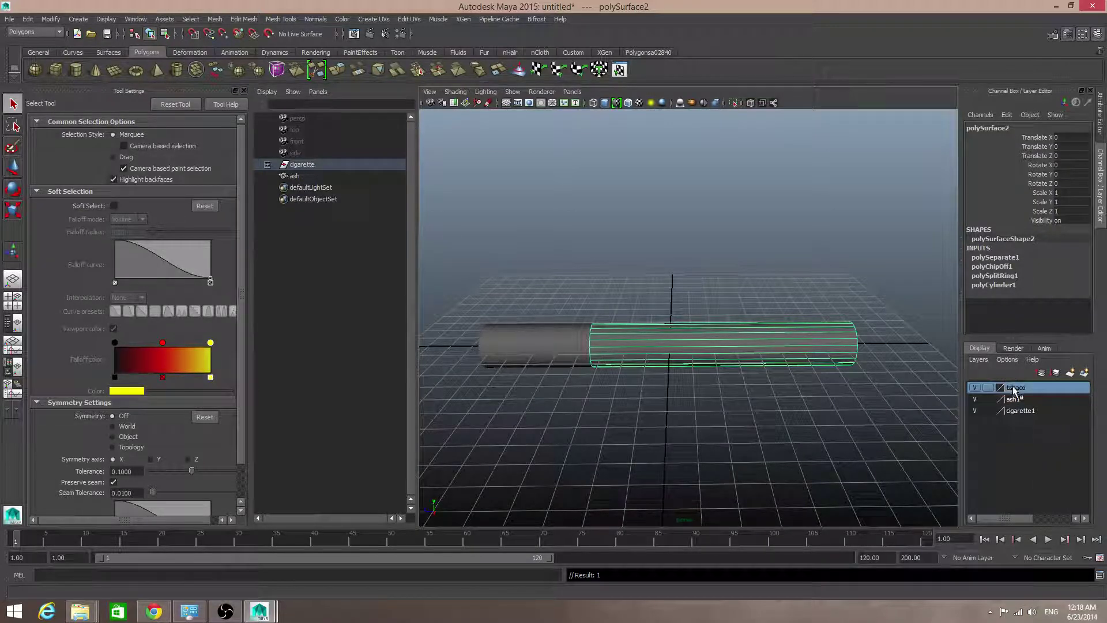
{"action": "right_click", "coordinate": [1013, 389]}
{"action": "left_click", "coordinate": [1024, 402]}
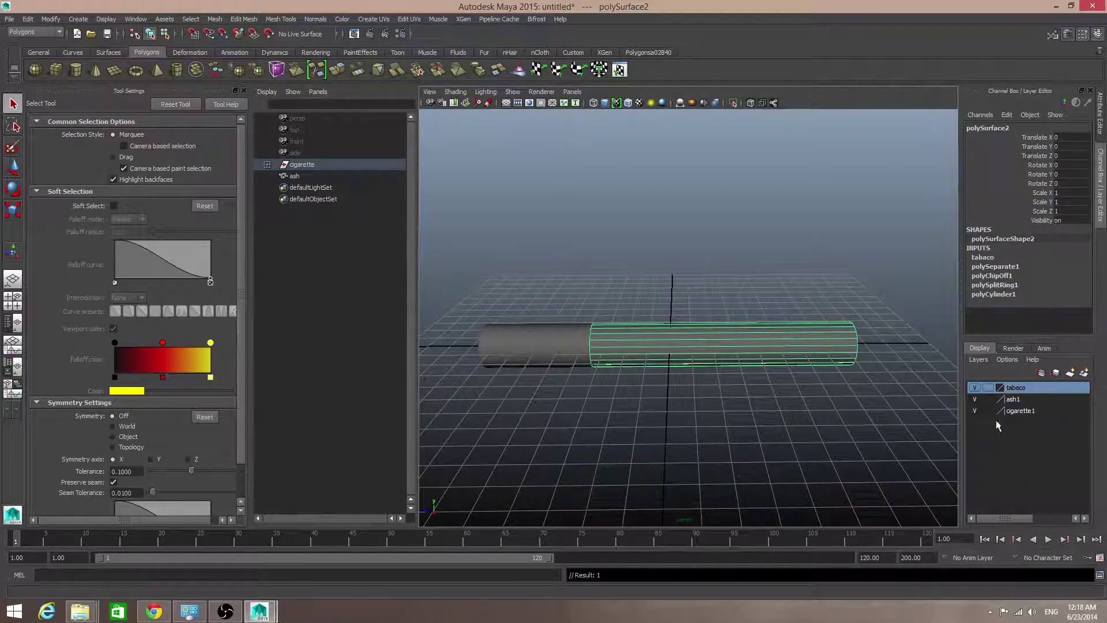
- Toggle the visibility of the cigarette1, ash1 and tabaco layers to examine which pieces each layer controls
{"action": "left_click", "coordinate": [975, 411]}
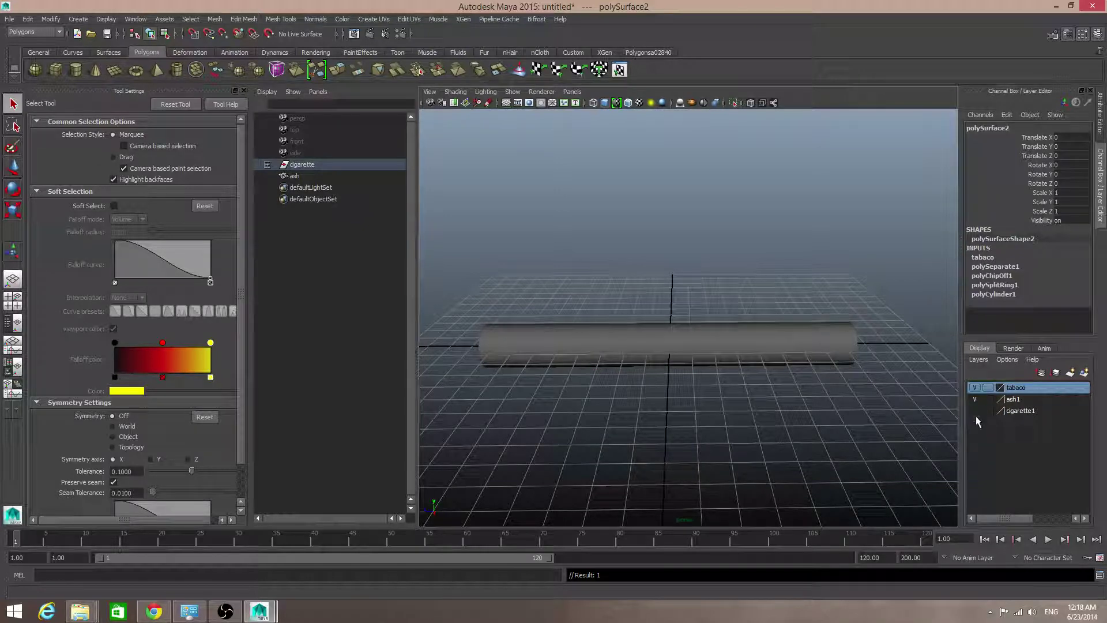
{"action": "left_click", "coordinate": [974, 411]}
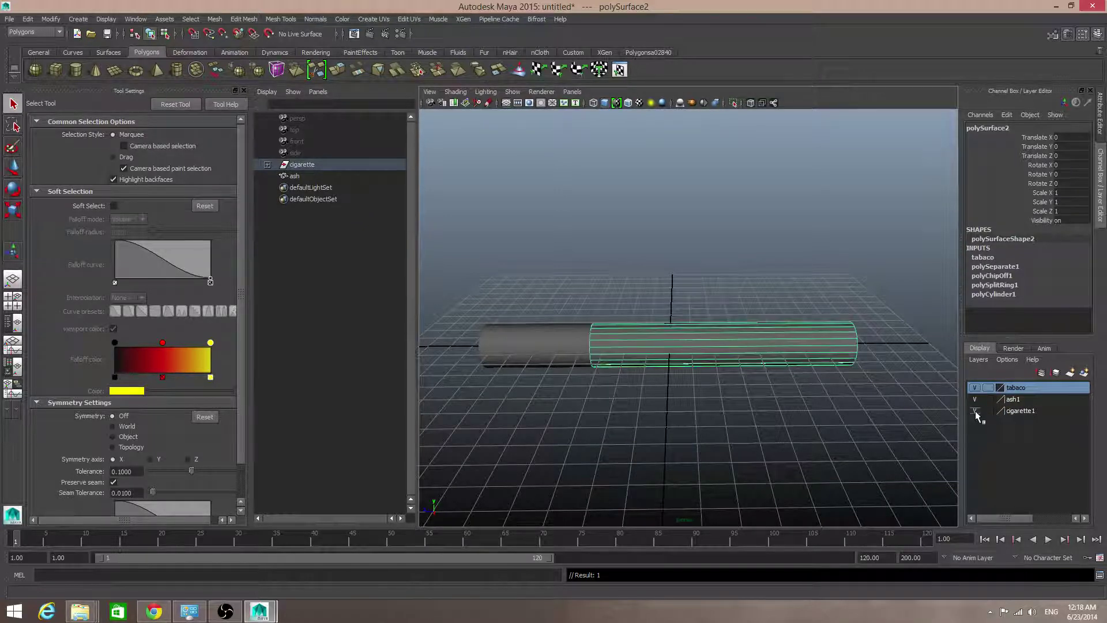
{"action": "left_click", "coordinate": [975, 410]}
{"action": "left_click", "coordinate": [974, 410]}
{"action": "left_click", "coordinate": [975, 411]}
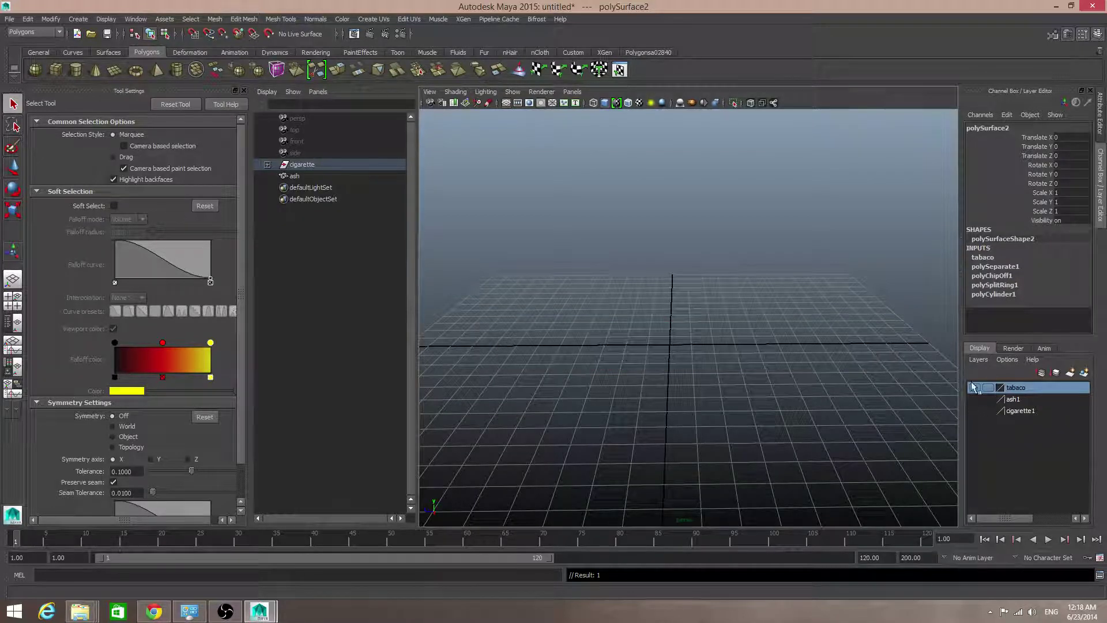
{"action": "left_click", "coordinate": [974, 410]}
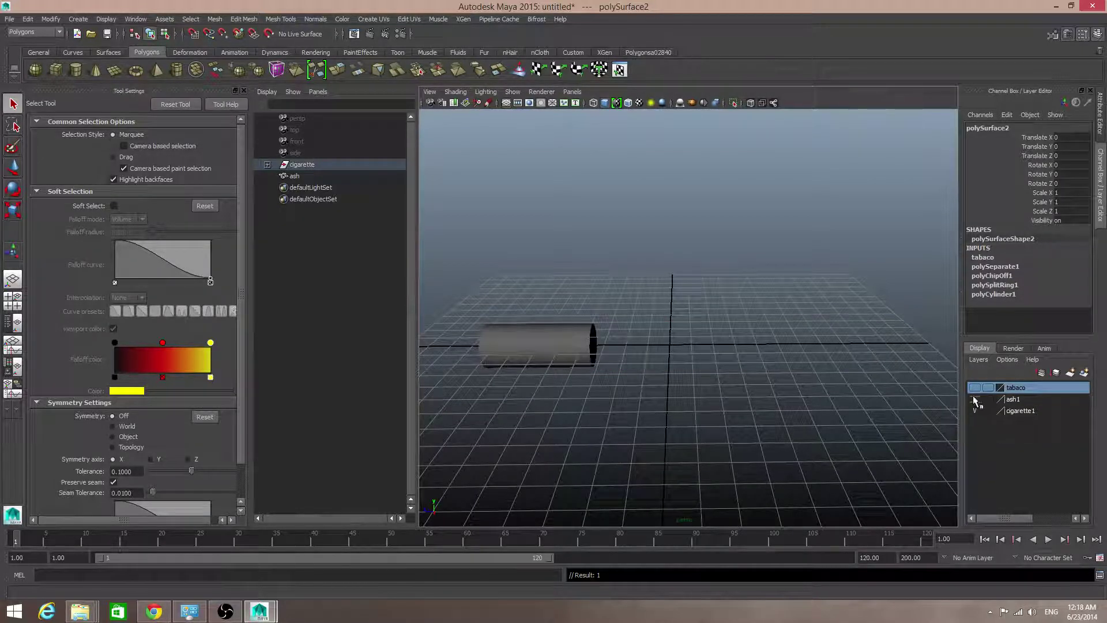
{"action": "left_click", "coordinate": [975, 399]}
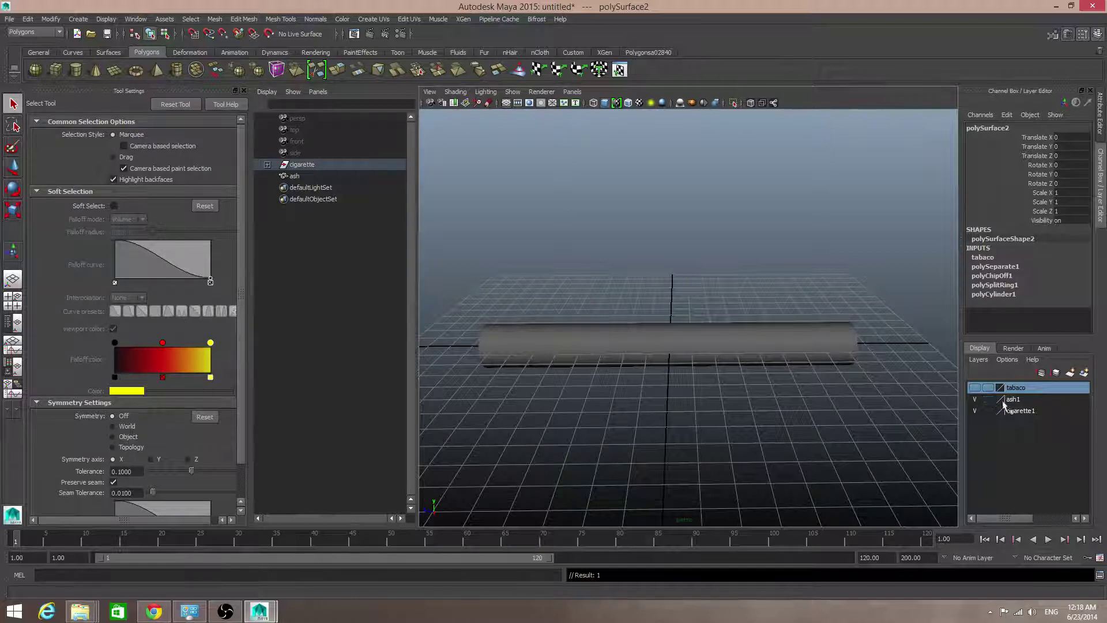
{"action": "left_click", "coordinate": [973, 399]}
{"action": "left_click", "coordinate": [976, 389]}
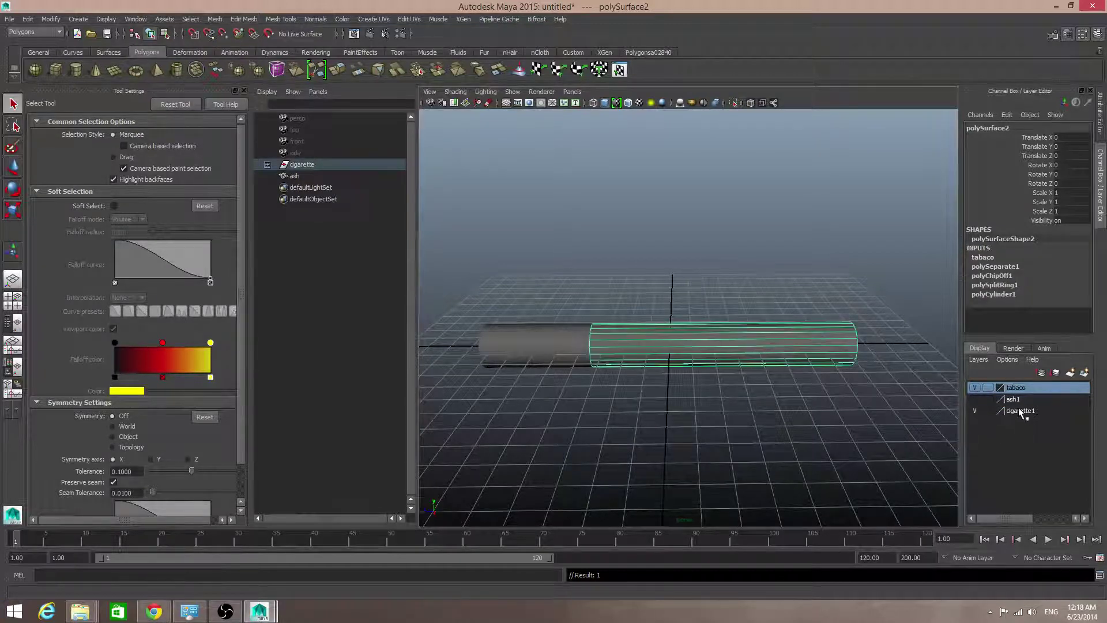
{"action": "left_click", "coordinate": [974, 410]}
{"action": "left_click", "coordinate": [974, 387]}
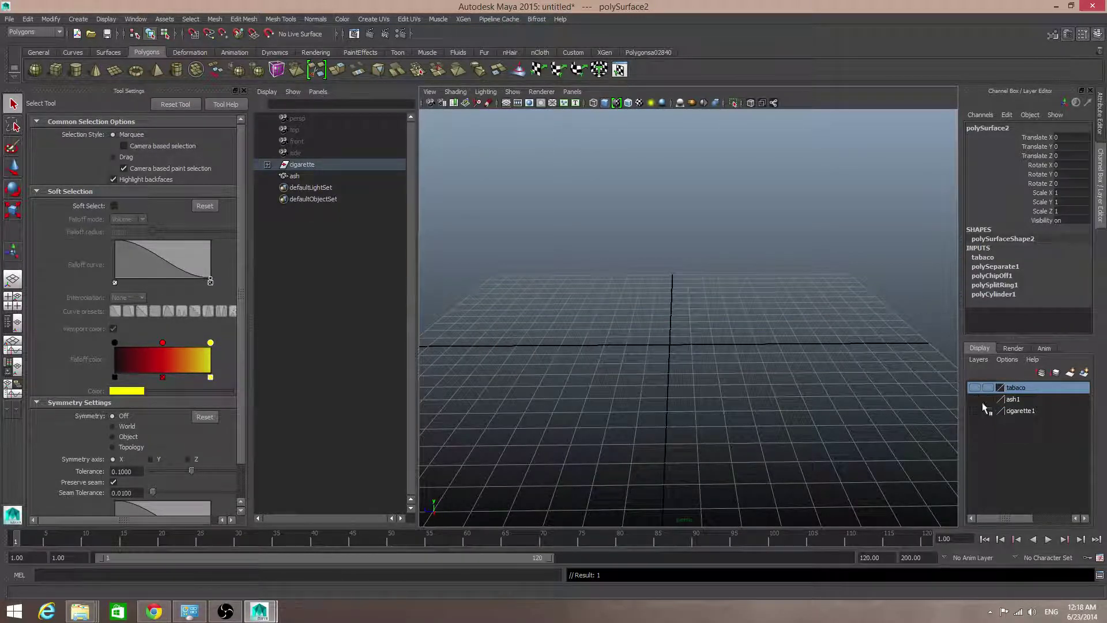
{"action": "left_click", "coordinate": [974, 388]}
- Try selecting the tabaco layer's objects, then show only the ash1 layer and select the ash cylinder
{"action": "right_click", "coordinate": [1014, 389]}
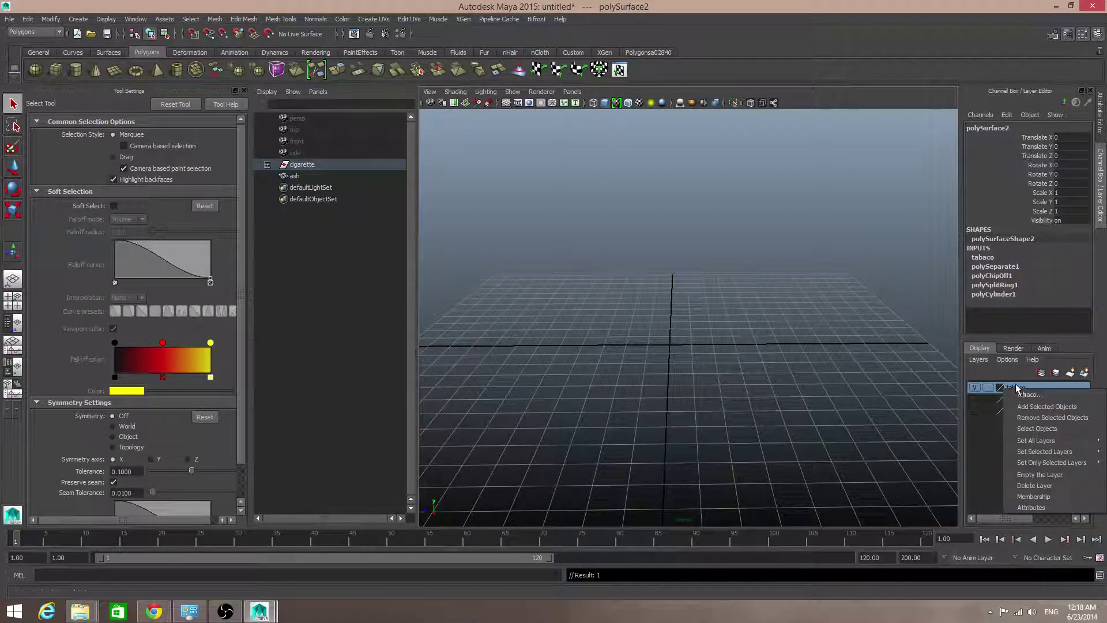
{"action": "left_click", "coordinate": [1031, 429]}
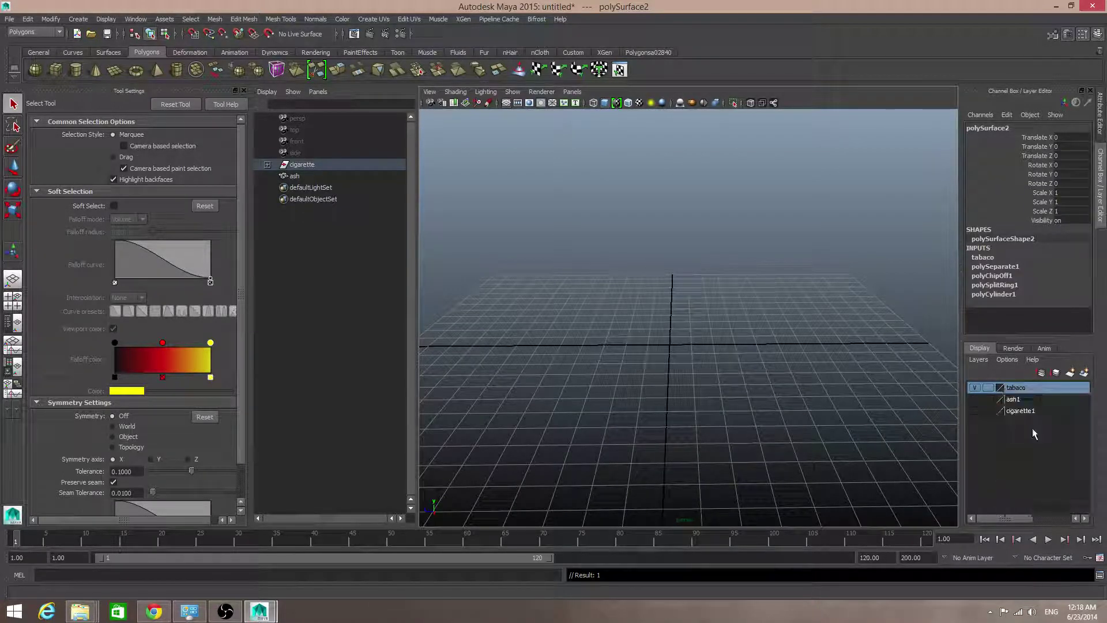
{"action": "left_click", "coordinate": [992, 402]}
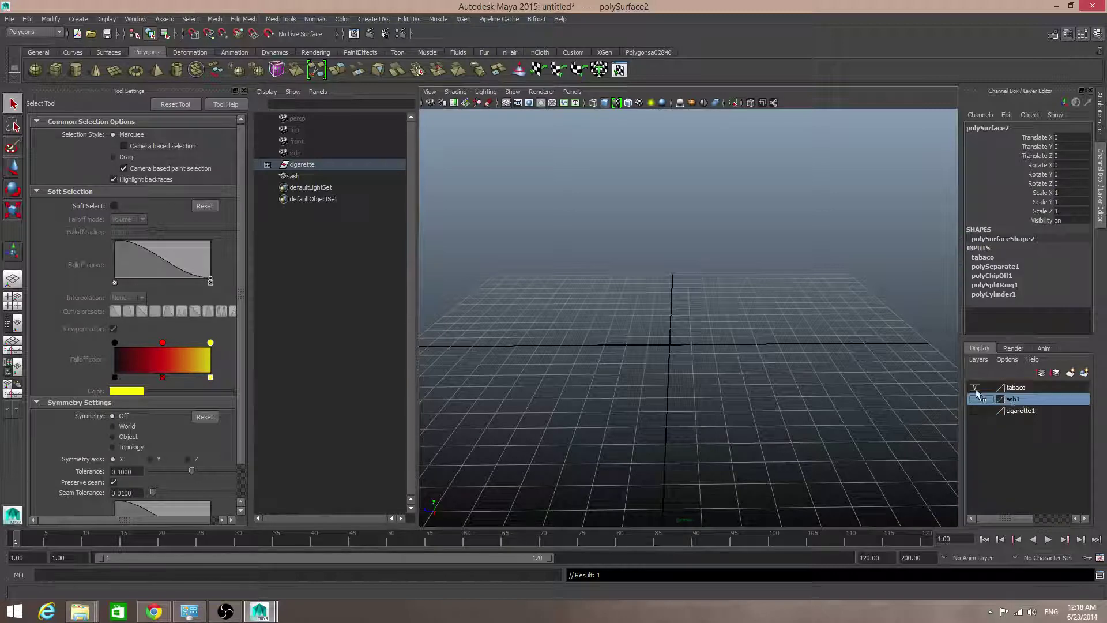
{"action": "left_click", "coordinate": [974, 388]}
{"action": "left_click", "coordinate": [975, 399]}
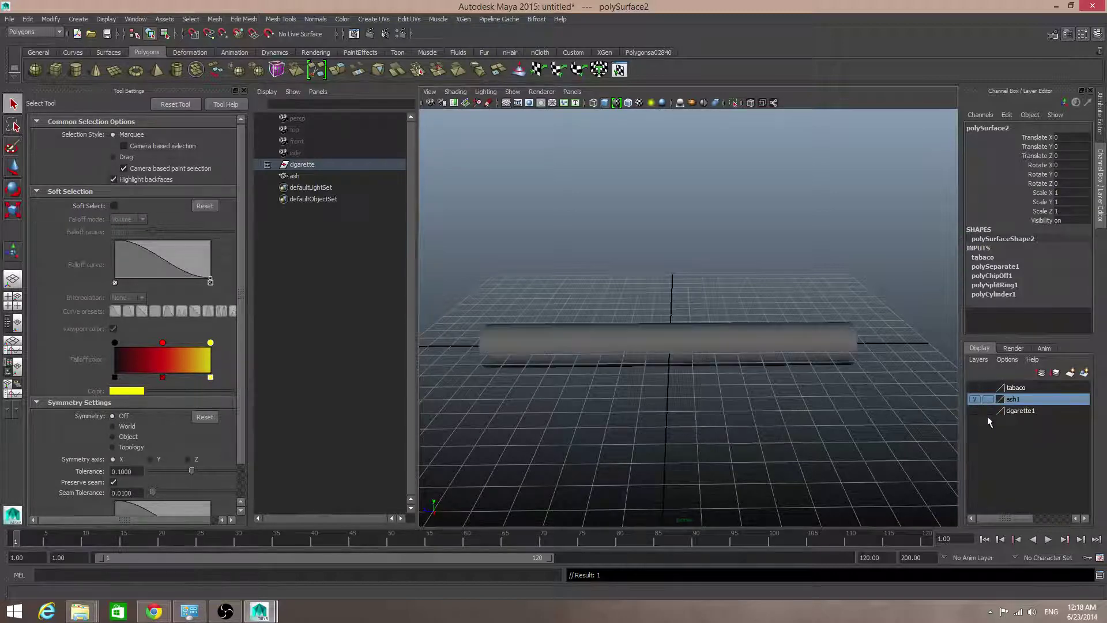
{"action": "left_click", "coordinate": [739, 341]}
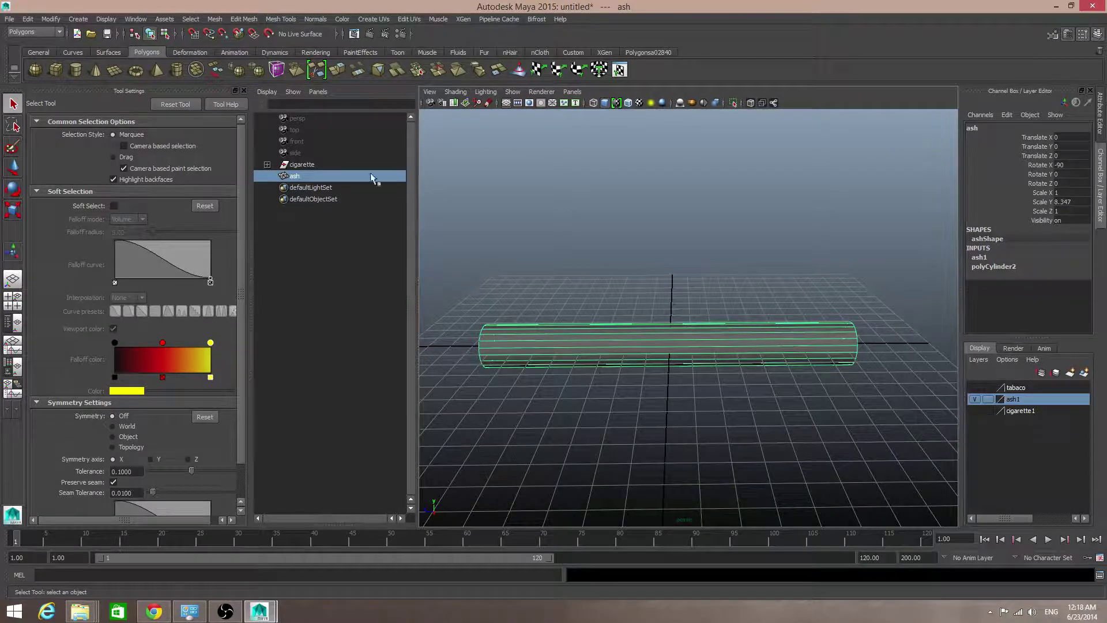
- Expand the cigarette group and move polySurface1 and polySurface2 out of it to the top level of the hierarchy
{"action": "left_click", "coordinate": [267, 164]}
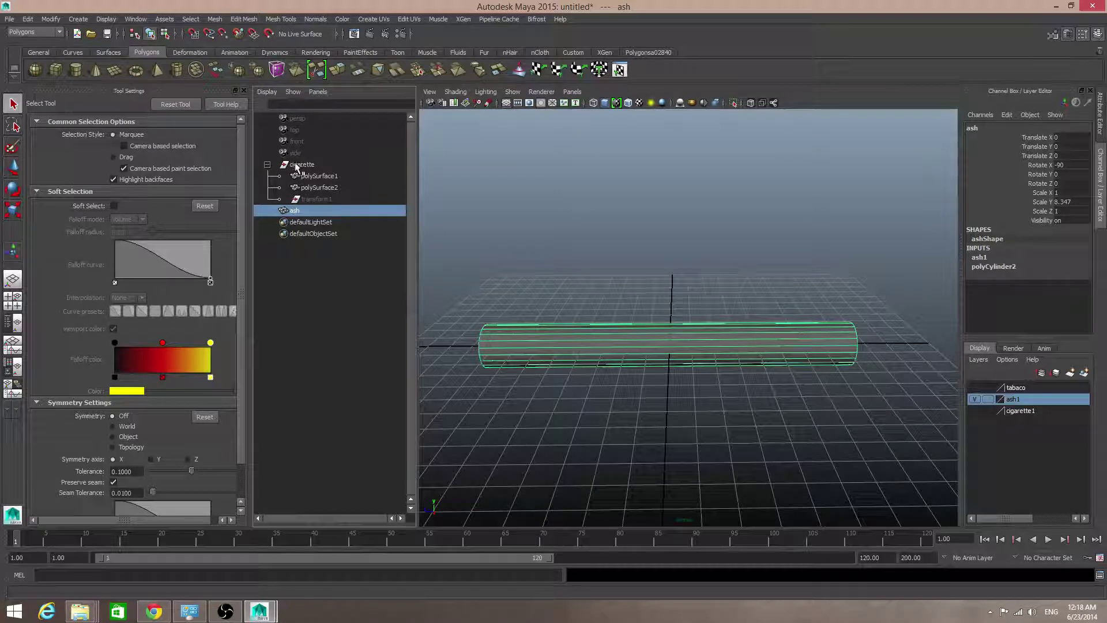
{"action": "left_click", "coordinate": [18, 325]}
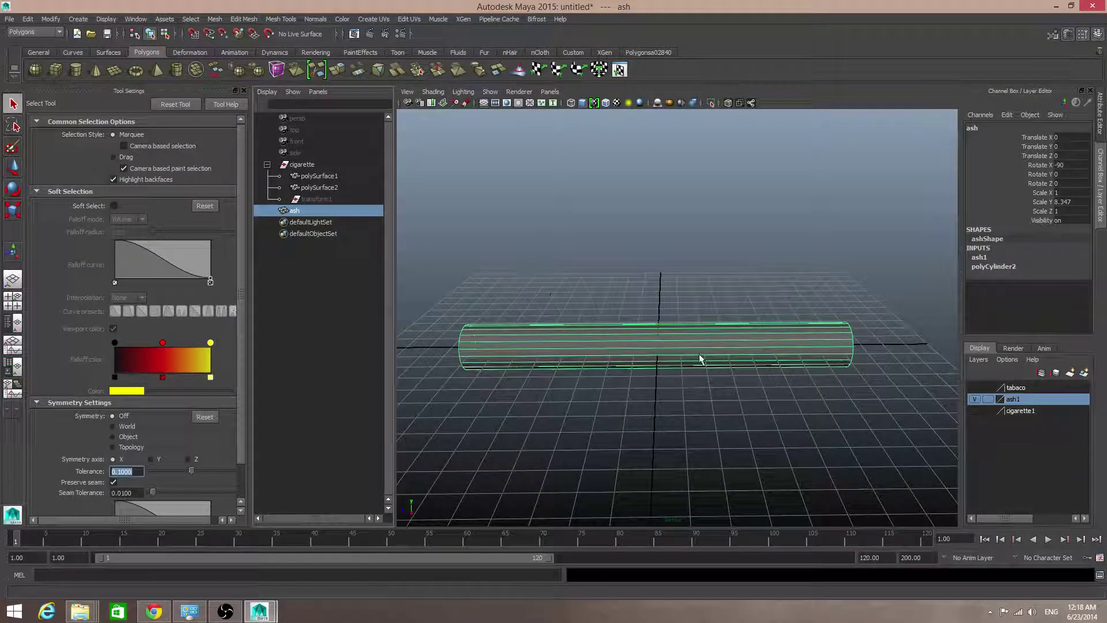
{"action": "left_click", "coordinate": [311, 176]}
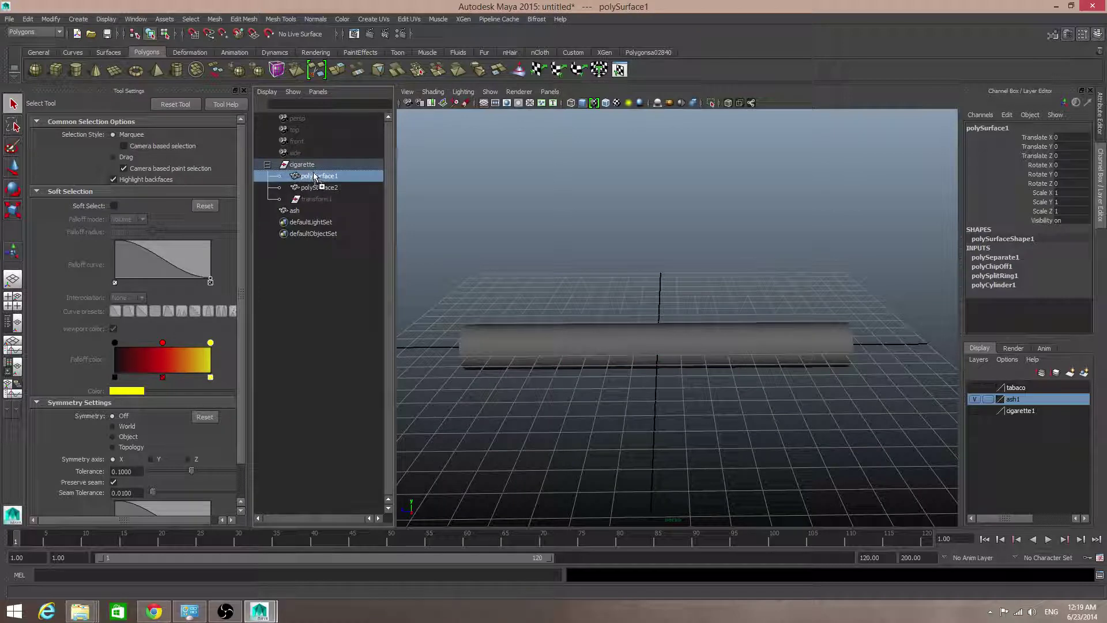
{"action": "middle_click_drag", "start_coordinate": [314, 177], "coordinate": [321, 155]}
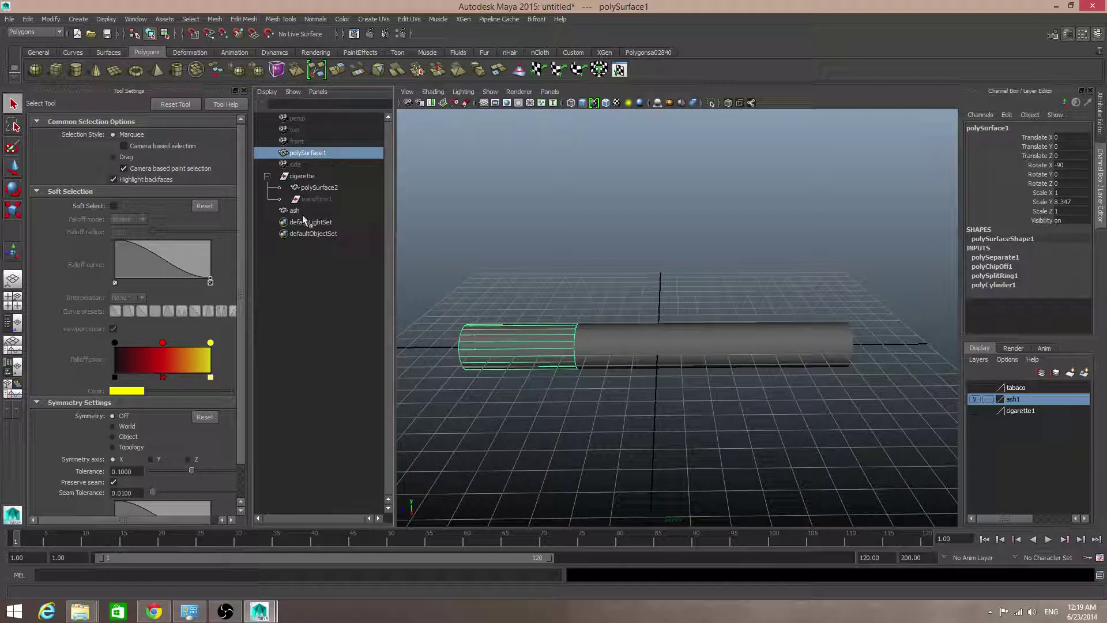
{"action": "left_click", "coordinate": [306, 188]}
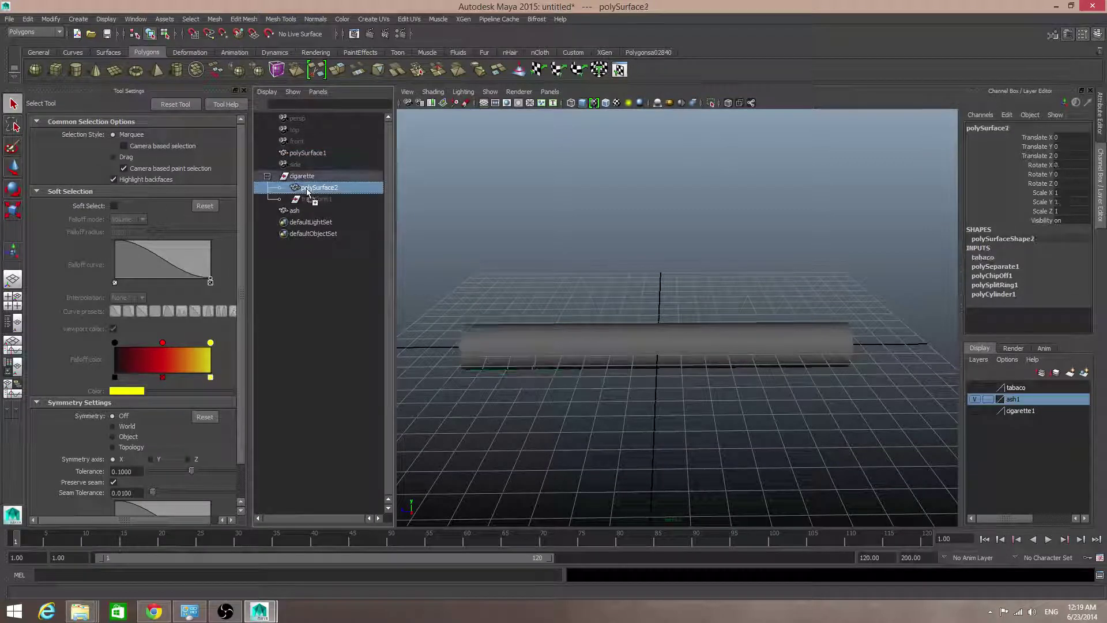
{"action": "middle_click_drag", "start_coordinate": [311, 199], "coordinate": [313, 167]}
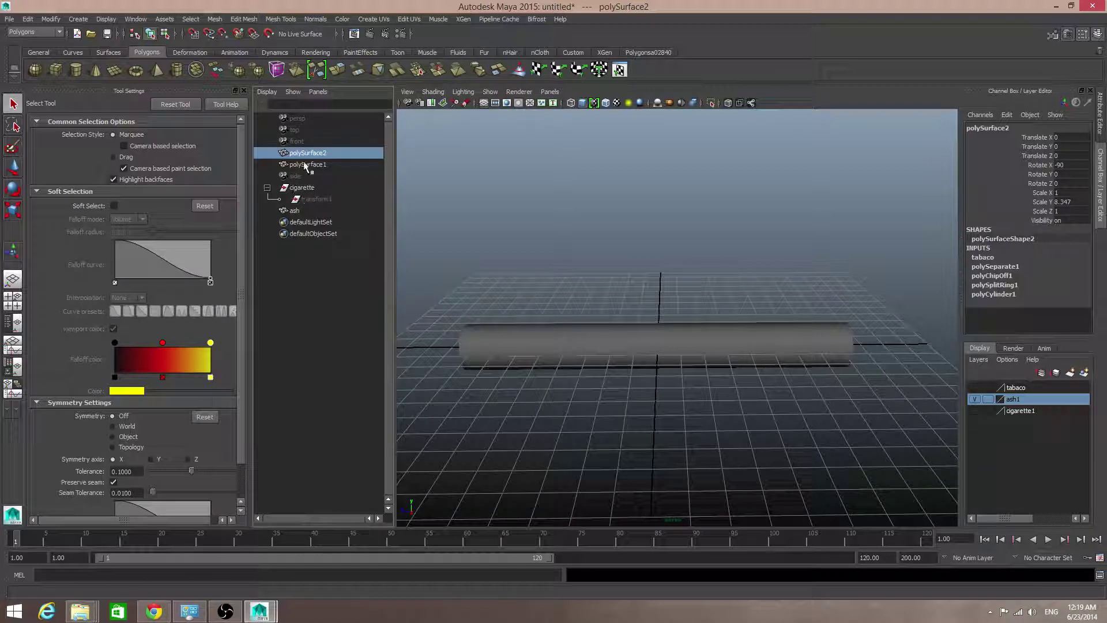
- Show the cigarette1 and tabaco layers, select both cigarette pieces and the ash cylinder, and delete their construction history
{"action": "left_click_drag", "start_coordinate": [548, 254], "coordinate": [864, 430]}
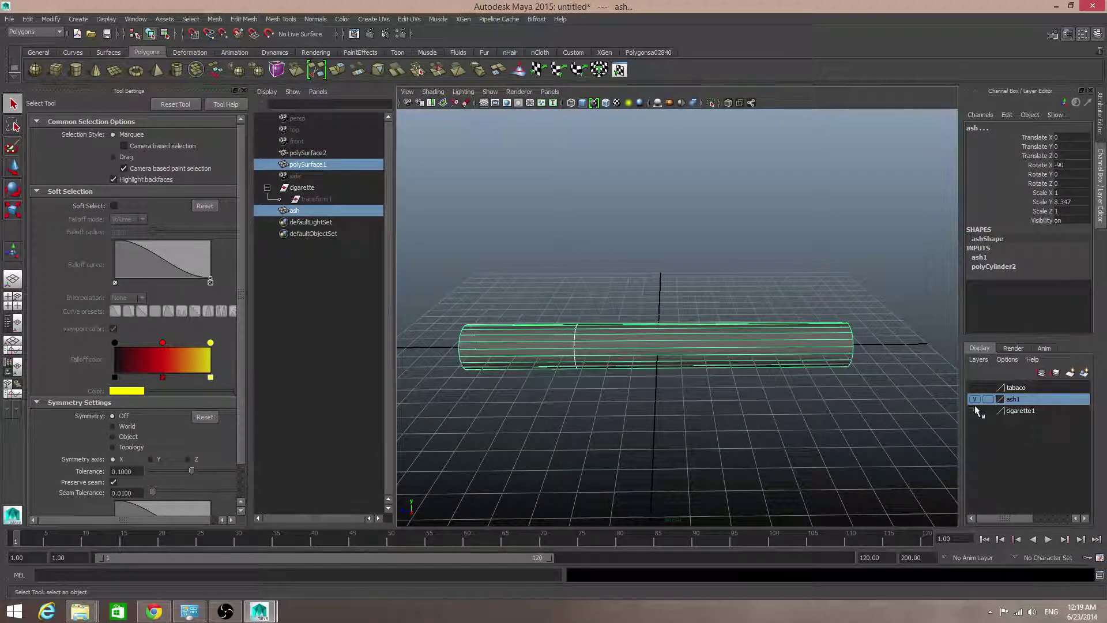
{"action": "left_click", "coordinate": [975, 408]}
{"action": "left_click", "coordinate": [975, 387]}
{"action": "left_click_drag", "start_coordinate": [473, 275], "coordinate": [778, 421]}
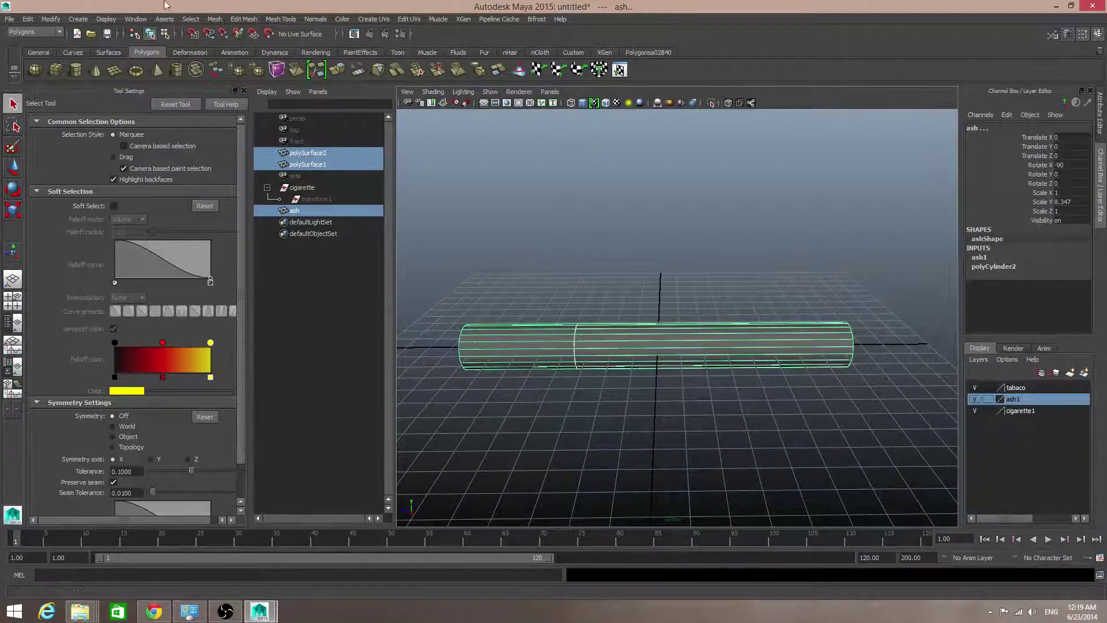
{"action": "left_click", "coordinate": [30, 20]}
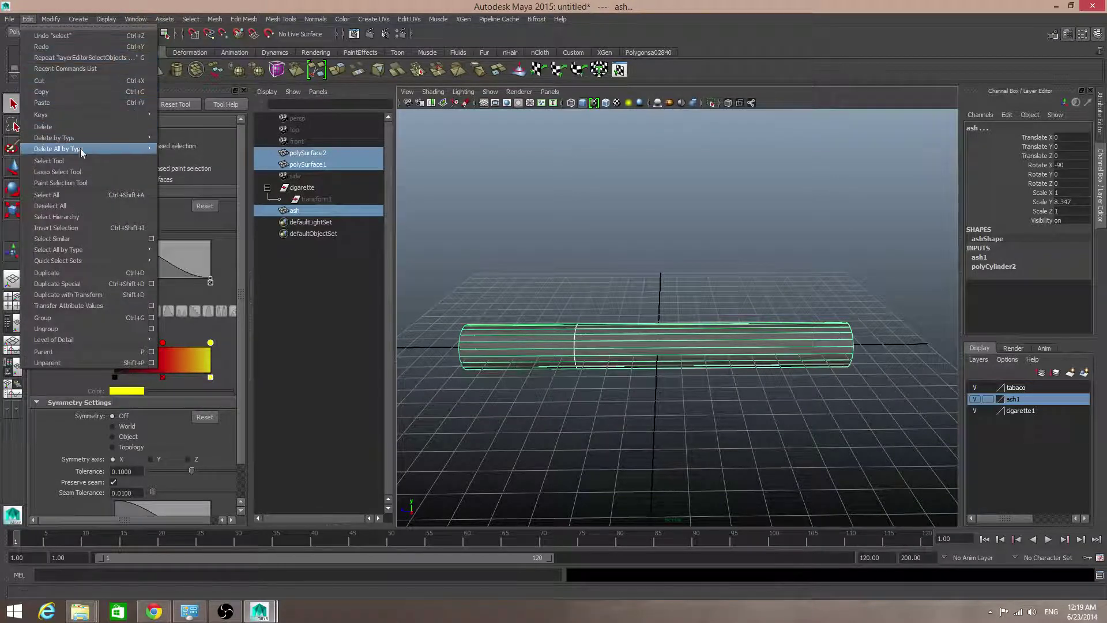
{"action": "mouse_move", "coordinate": [84, 139]}
{"action": "left_click", "coordinate": [182, 144]}
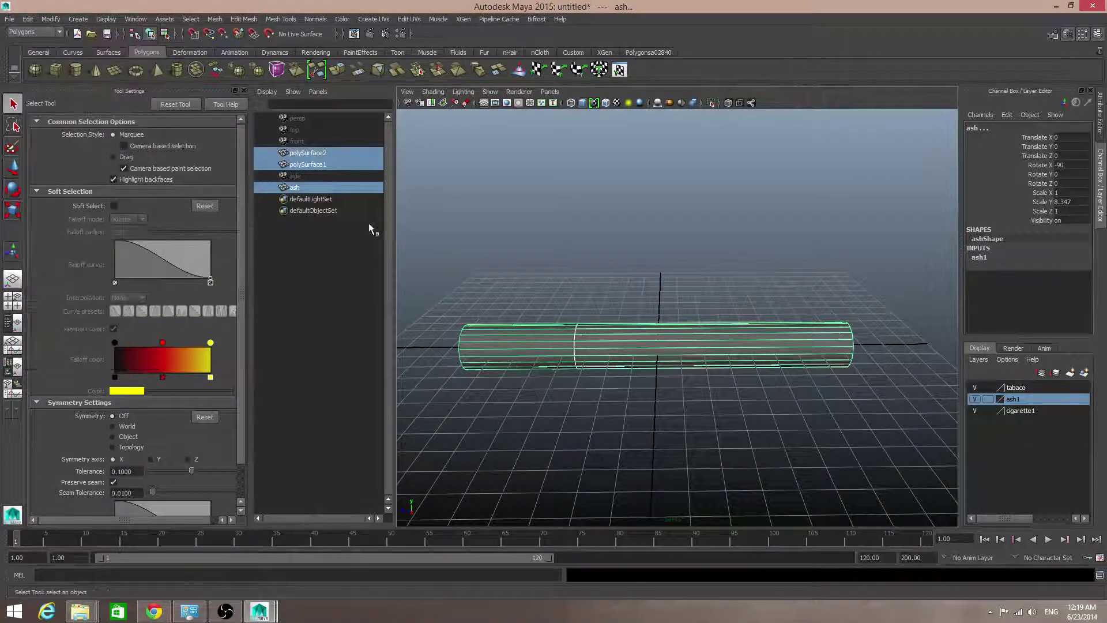
- Reorder the object list so both cigarette pieces sit below the side camera, and select each piece to identify it
{"action": "left_click", "coordinate": [457, 209]}
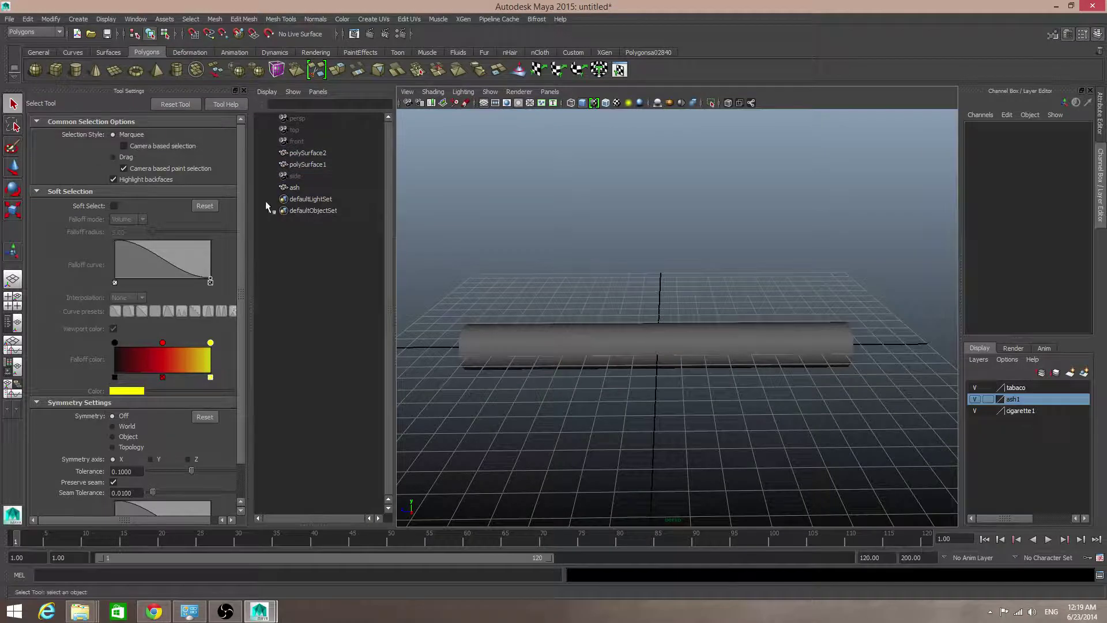
{"action": "mouse_move", "coordinate": [301, 159]}
{"action": "middle_mouse_down"}
{"action": "mouse_move", "coordinate": [313, 157]}
{"action": "mouse_move", "coordinate": [321, 188]}
{"action": "mouse_move", "coordinate": [312, 163]}
{"action": "mouse_move", "coordinate": [314, 172]}
{"action": "middle_mouse_up"}
{"action": "left_click", "coordinate": [315, 164]}
{"action": "left_click", "coordinate": [309, 153]}
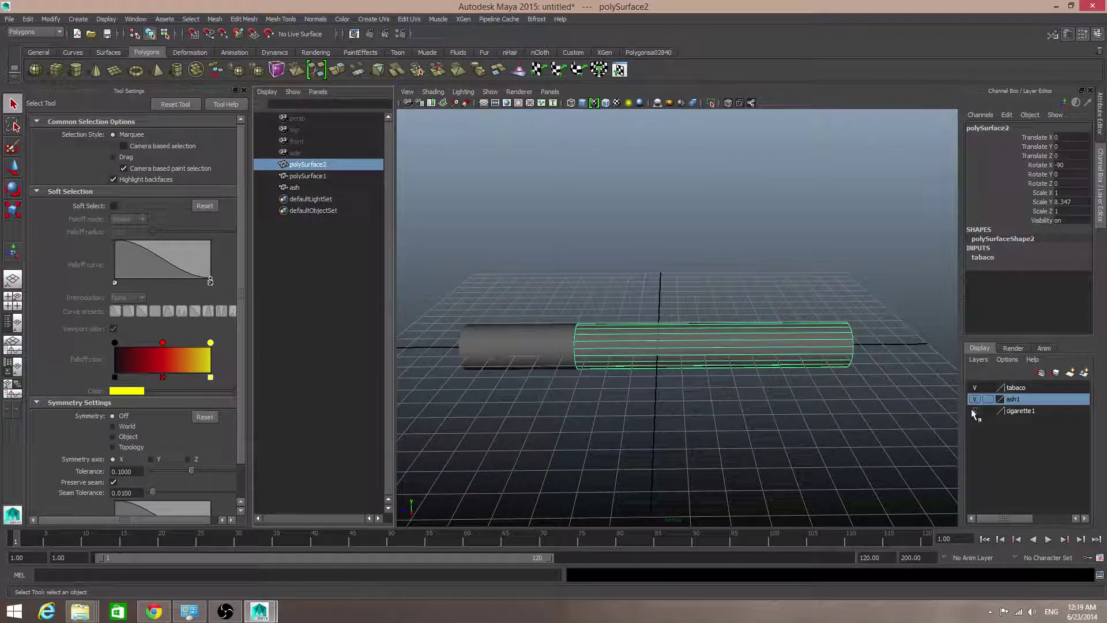
- Select the short filter piece and add it to the cigarette1 layer
{"action": "left_click", "coordinate": [1003, 414]}
{"action": "left_click", "coordinate": [518, 360]}
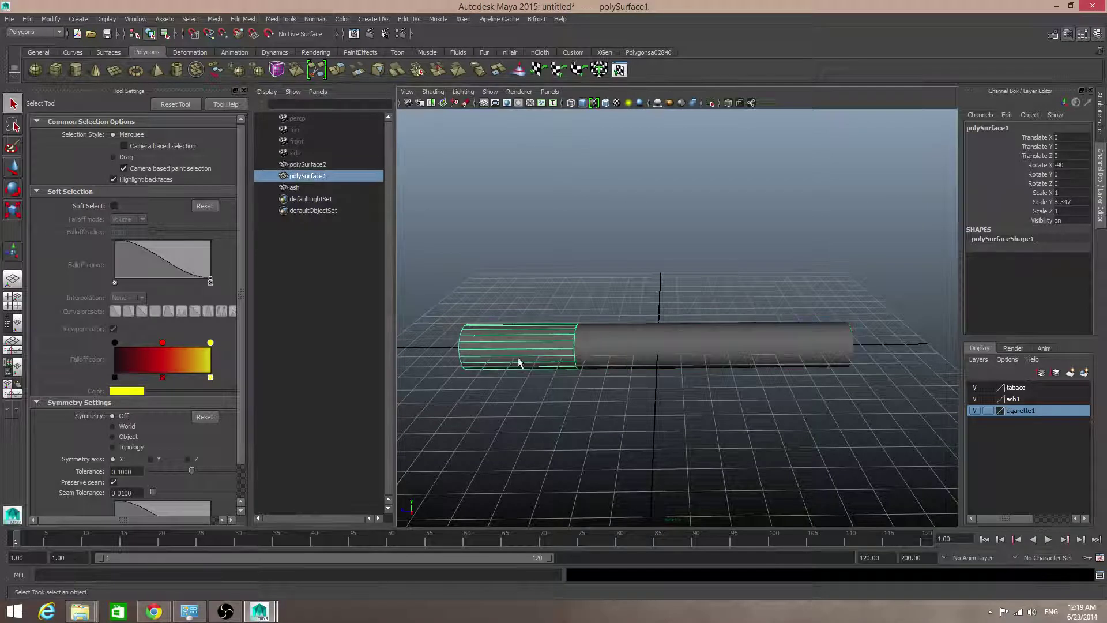
{"action": "right_click", "coordinate": [1022, 413]}
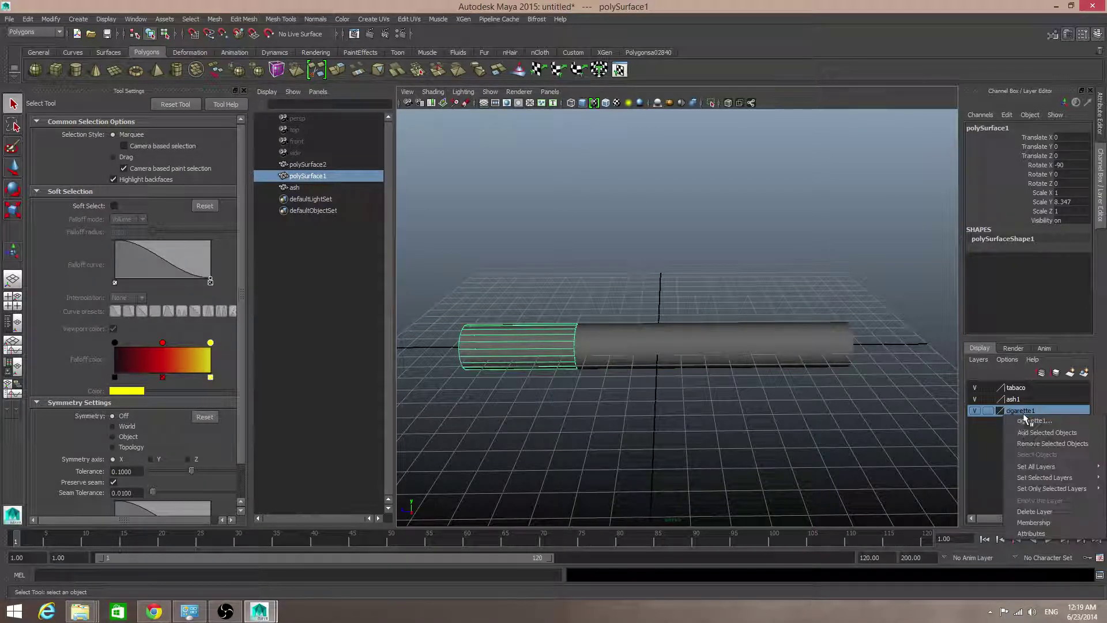
{"action": "left_click", "coordinate": [1056, 434]}
- Add the longer piece to the tabaco layer and the ash cylinder to the ash1 layer
{"action": "left_click", "coordinate": [697, 356]}
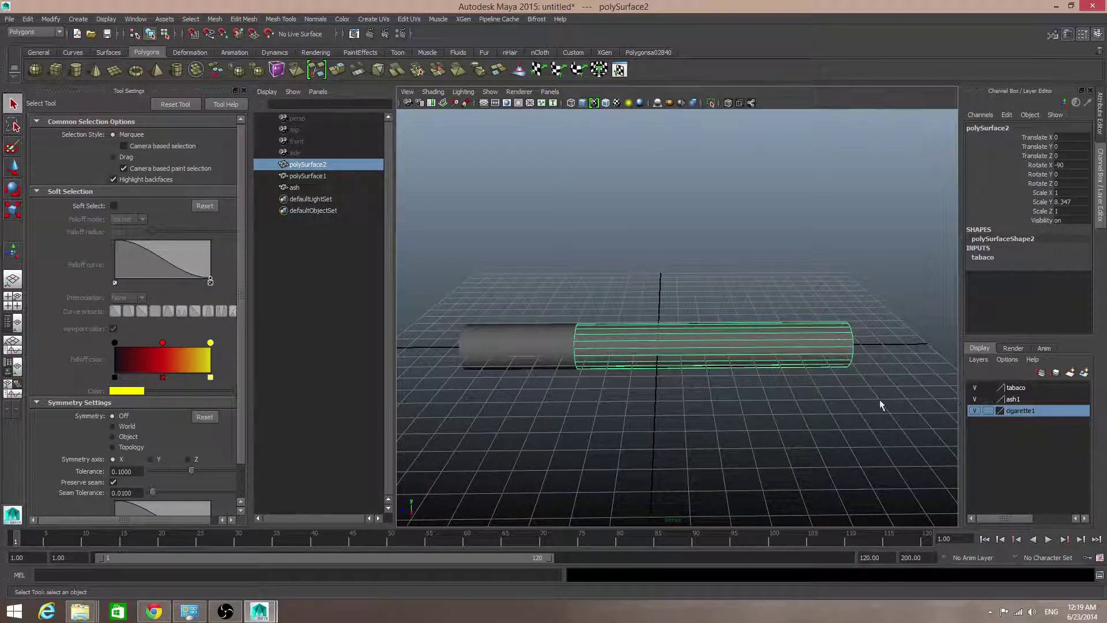
{"action": "right_click", "coordinate": [1015, 389]}
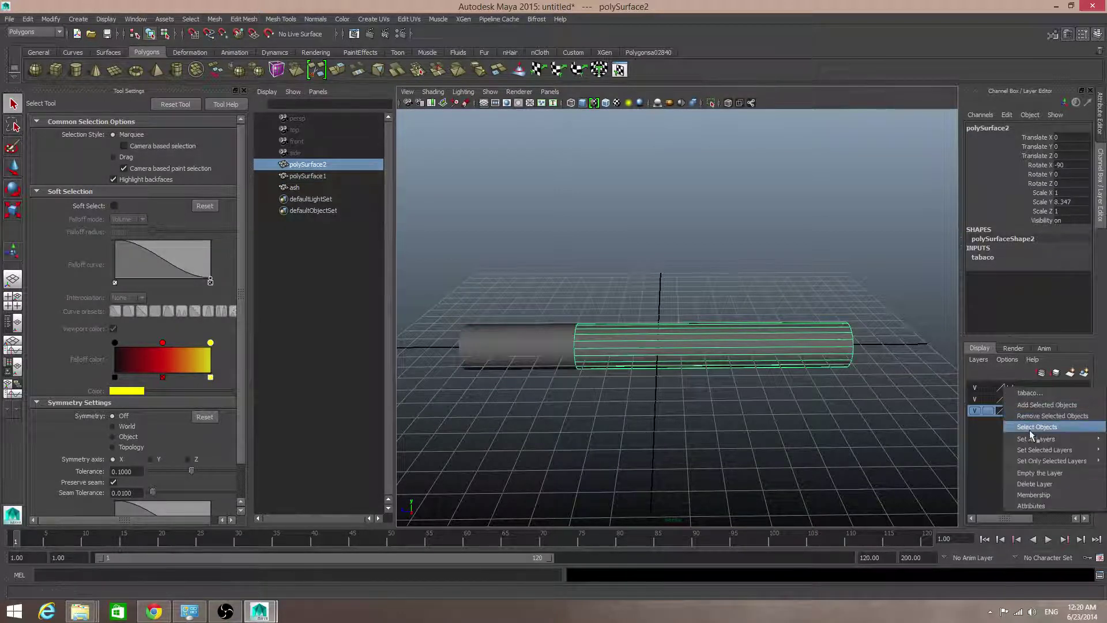
{"action": "left_click", "coordinate": [1030, 405]}
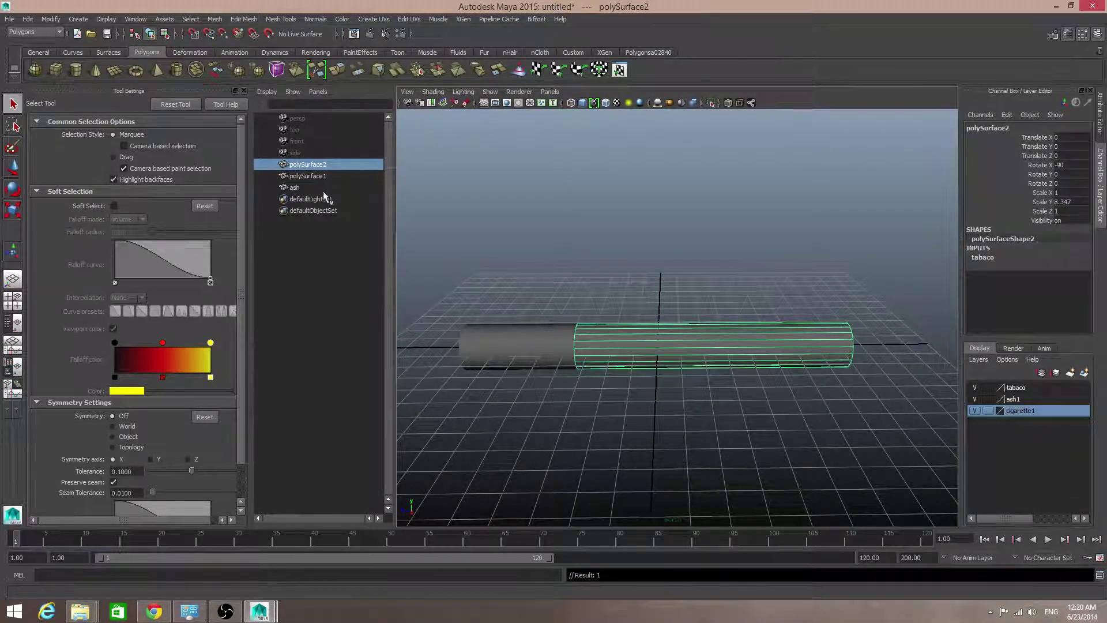
{"action": "left_click", "coordinate": [297, 188]}
{"action": "right_click", "coordinate": [1008, 398]}
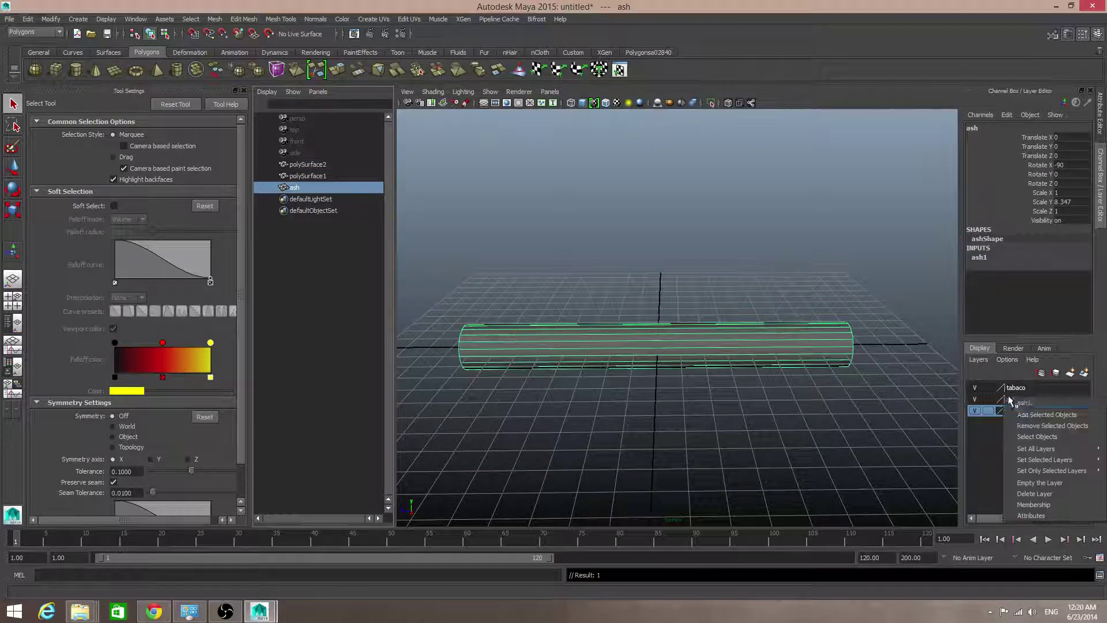
{"action": "left_click", "coordinate": [1023, 416]}
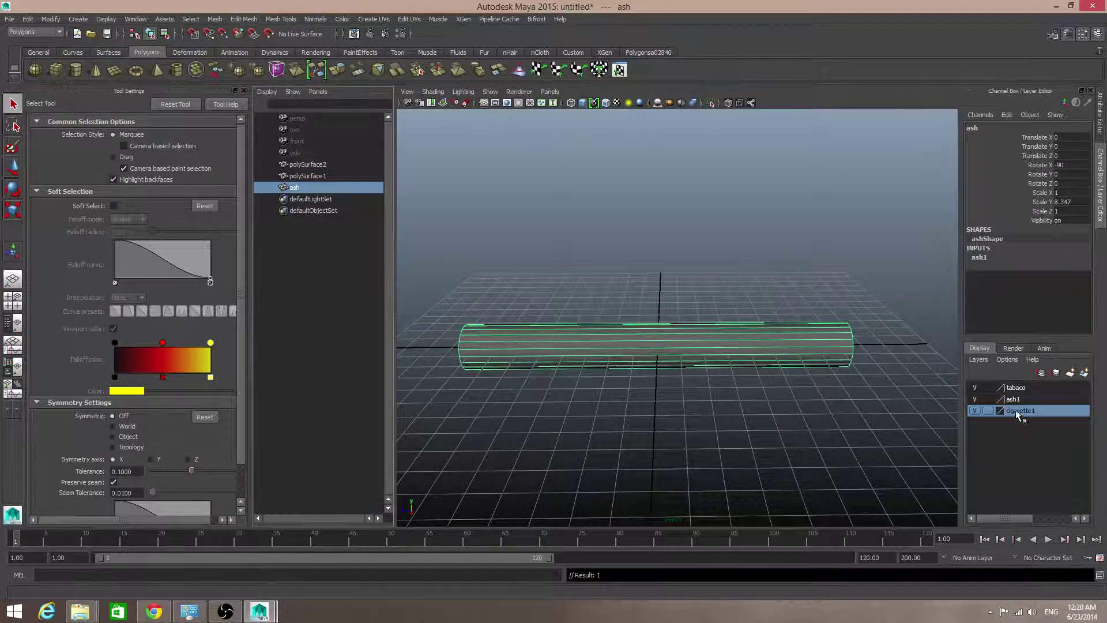
- Hide the ash1 and tabaco layers, and rename the cigarette1 layer as filter
{"action": "left_click", "coordinate": [974, 399]}
{"action": "left_click", "coordinate": [975, 388]}
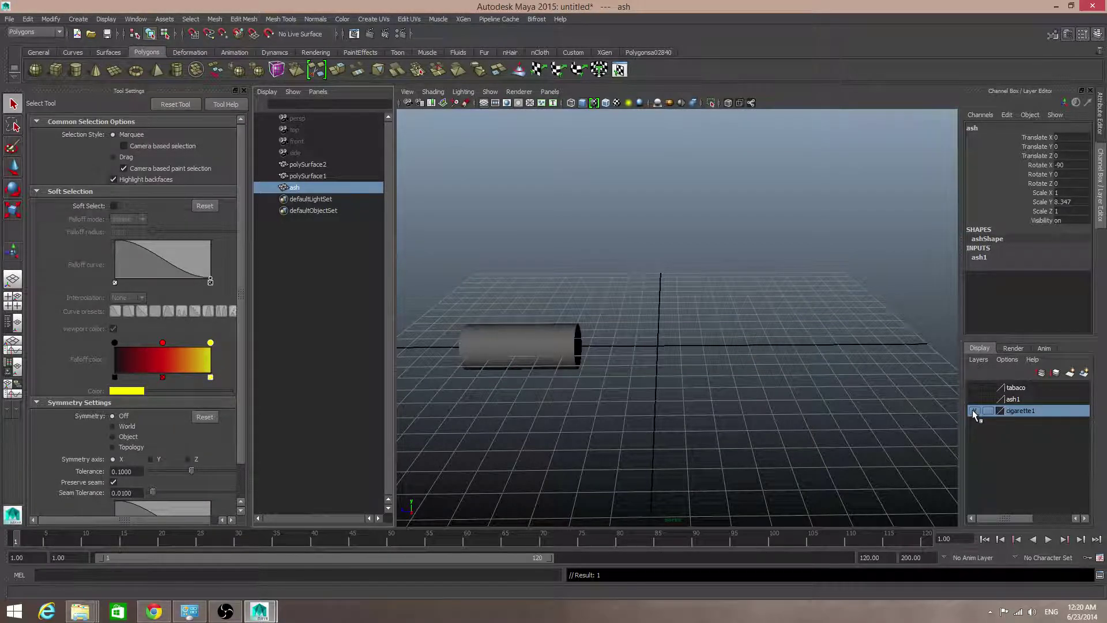
{"action": "double_click", "coordinate": [1016, 410]}
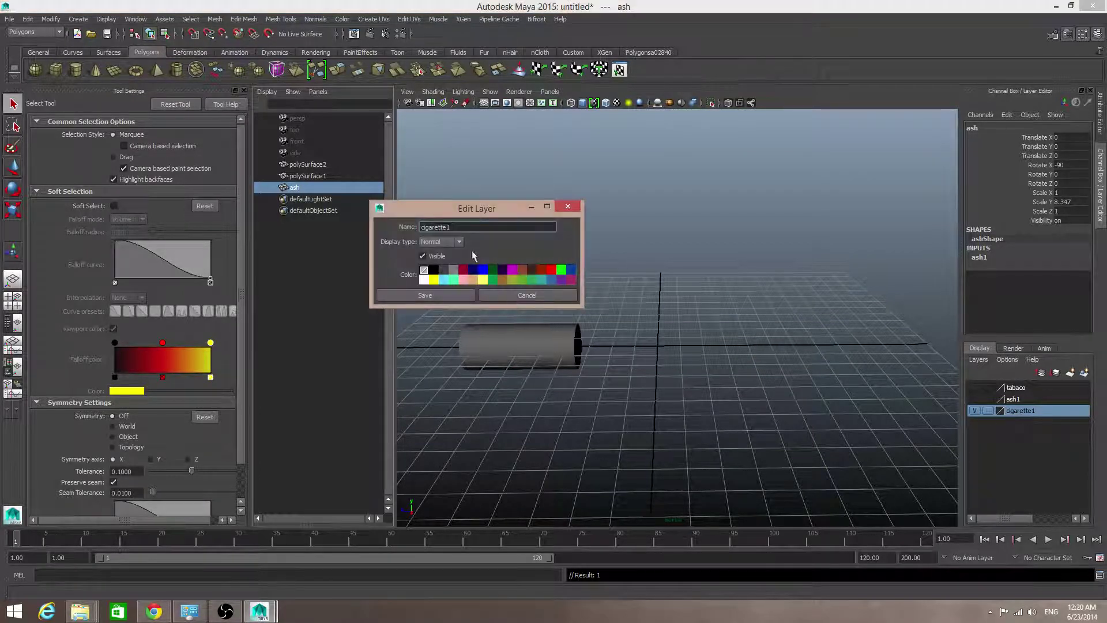
{"action": "left_click_drag", "start_coordinate": [455, 226], "coordinate": [302, 227]}
{"action": "type", "text": "filter"}
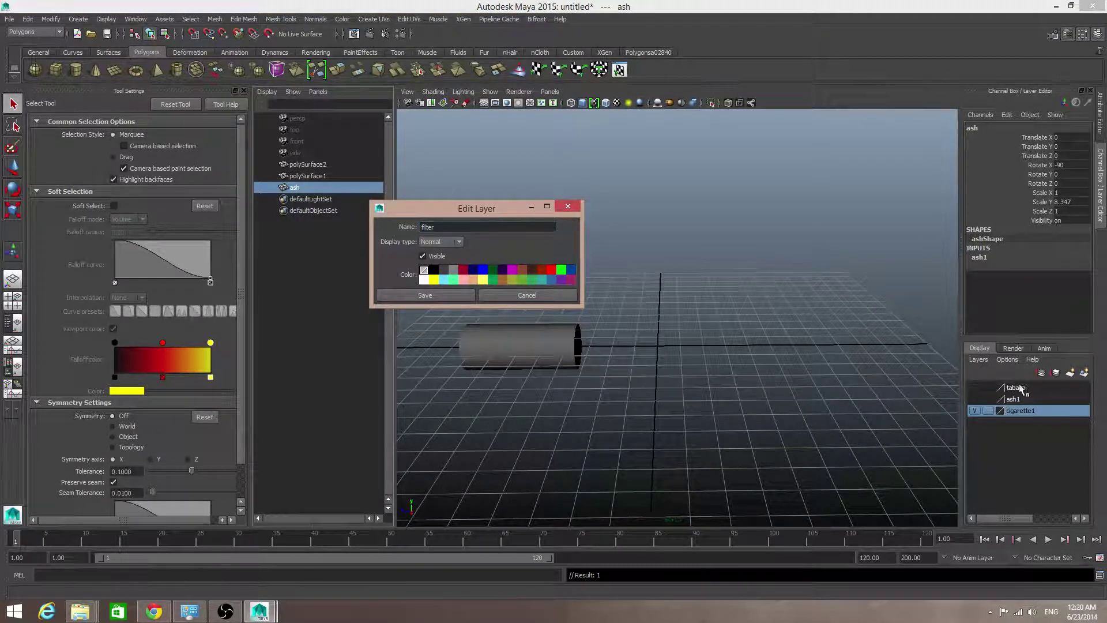
{"action": "left_click", "coordinate": [415, 294]}
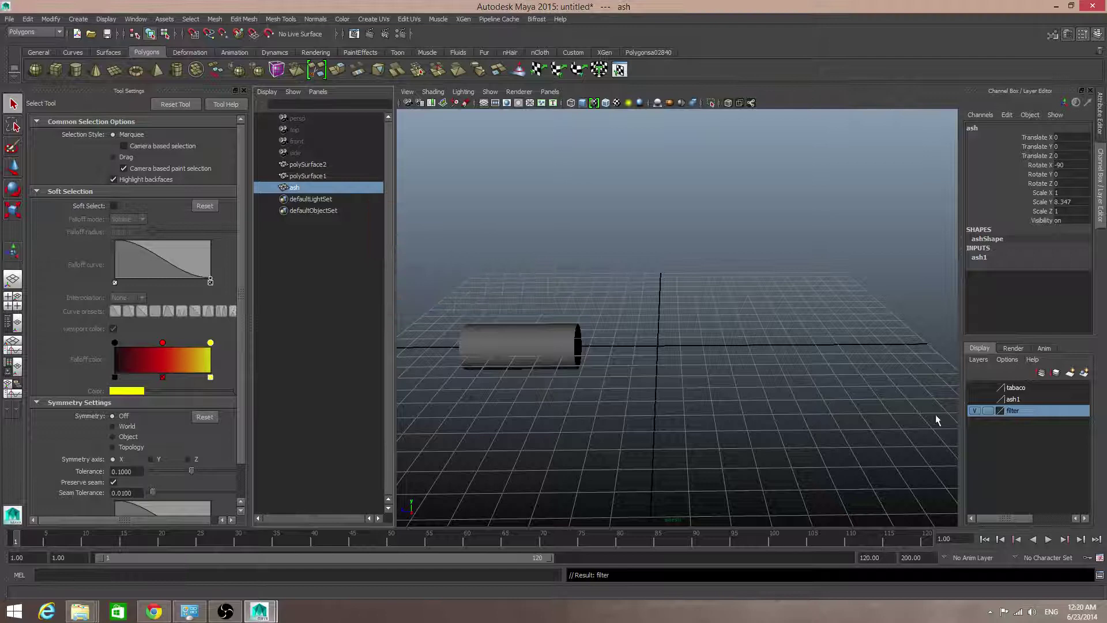
- Hide the filter layer and show the tabaco and ash1 layers
{"action": "left_click", "coordinate": [974, 410]}
{"action": "left_click", "coordinate": [974, 387]}
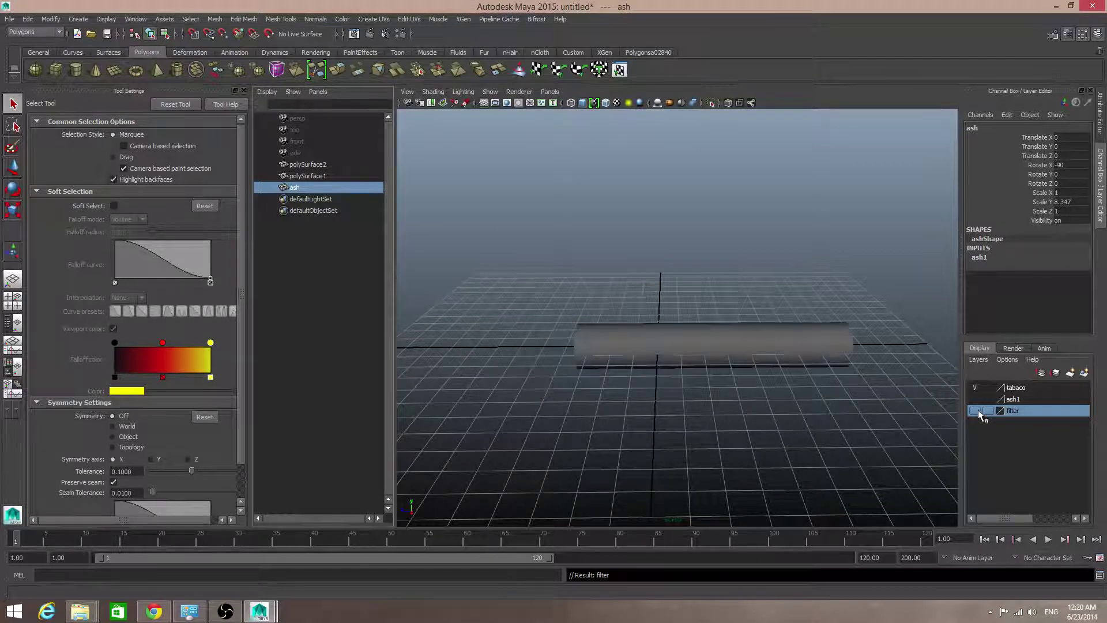
{"action": "left_click", "coordinate": [974, 388]}
{"action": "left_click", "coordinate": [974, 399]}
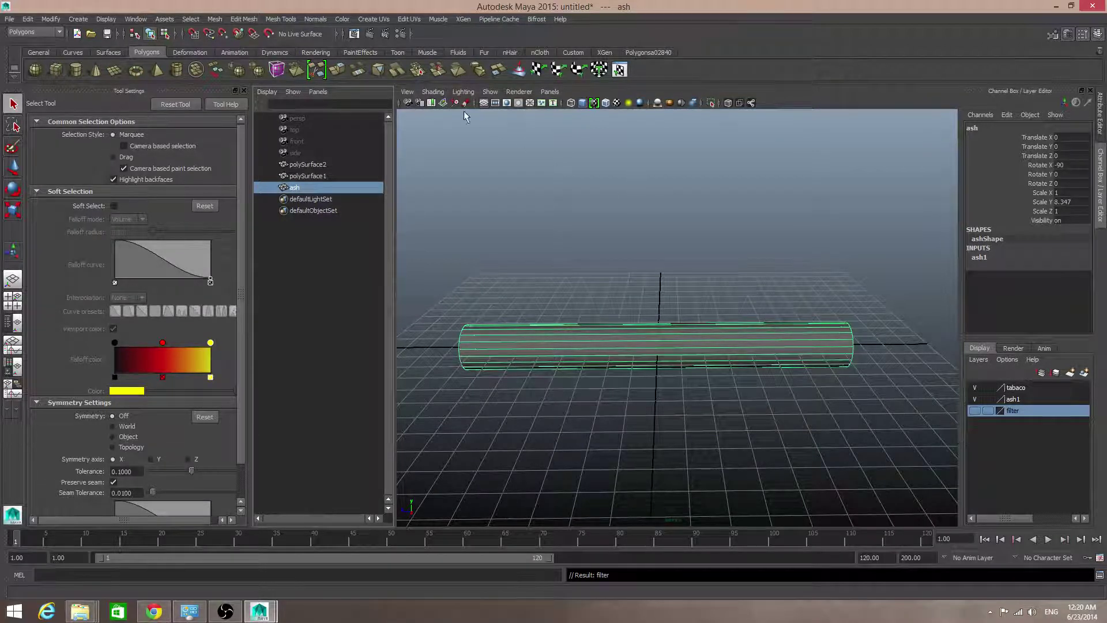
- Turn on X-Ray and Wireframe on Shaded so the piece inside the ash cylinder can be seen in the perspective view
{"action": "left_click", "coordinate": [425, 93]}
{"action": "left_click", "coordinate": [438, 208]}
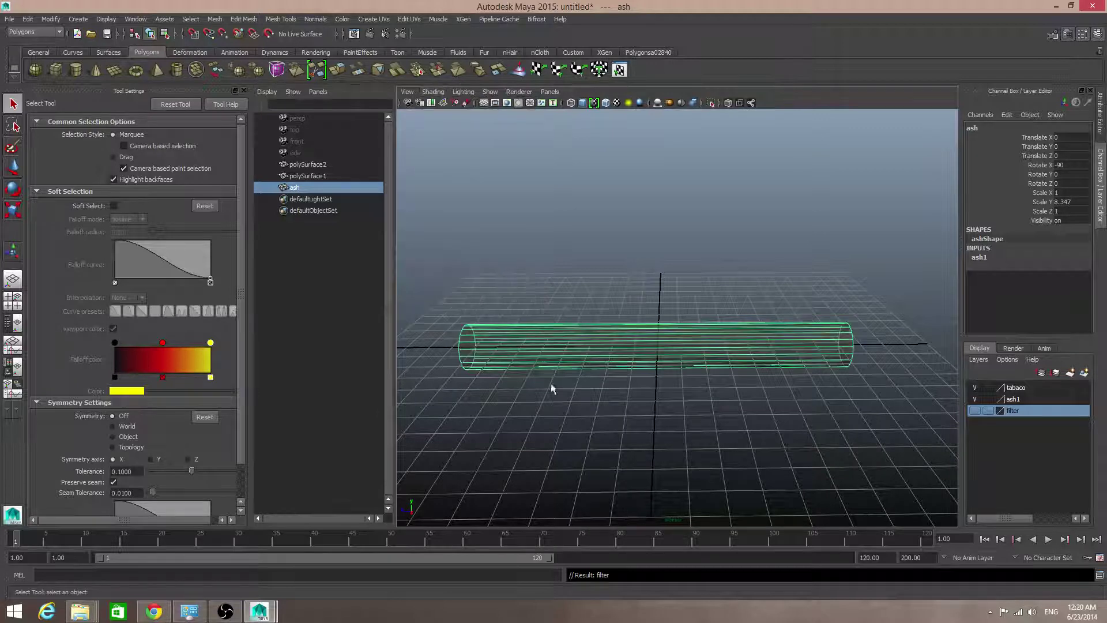
{"action": "mouse_move", "coordinate": [660, 452]}
{"action": "left_mouse_down", "text": "alt"}
{"action": "mouse_move", "coordinate": [682, 430]}
{"action": "mouse_move", "coordinate": [786, 424]}
{"action": "mouse_move", "coordinate": [776, 416]}
{"action": "mouse_move", "coordinate": [663, 432]}
{"action": "left_mouse_up", "text": "alt"}
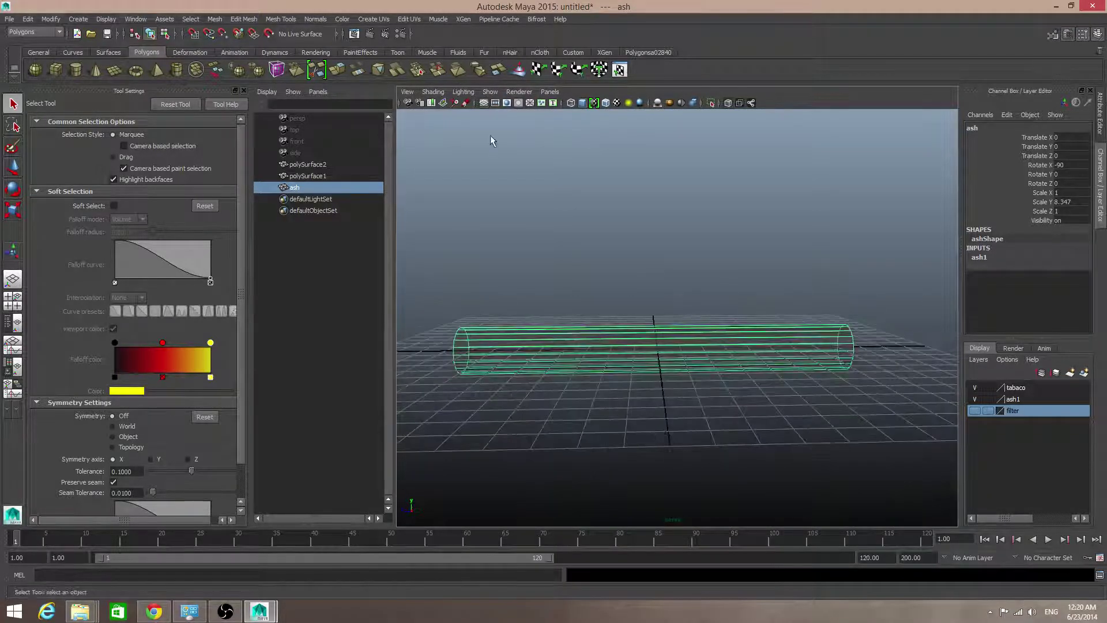
{"action": "left_click", "coordinate": [430, 93]}
{"action": "left_click", "coordinate": [472, 197]}
{"action": "middle_click_drag", "start_coordinate": [648, 387], "coordinate": [712, 351], "text": "alt"}
{"action": "scroll", "coordinate": [669, 311], "scroll_direction": "up", "scroll_amount": 5}
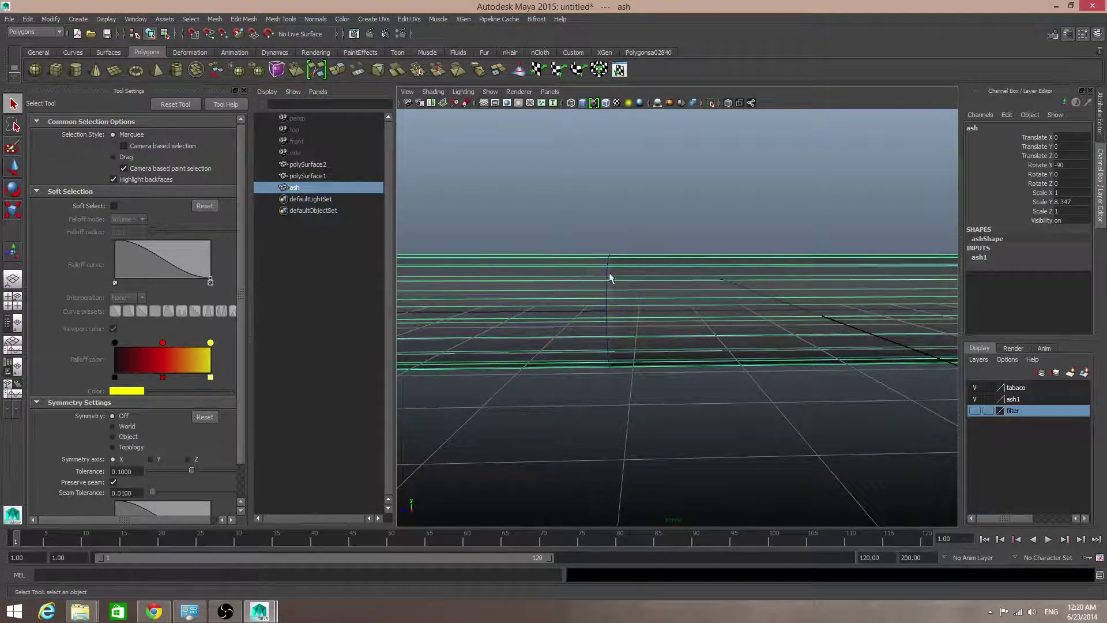
{"action": "scroll", "coordinate": [610, 278], "scroll_direction": "down", "scroll_amount": 6}
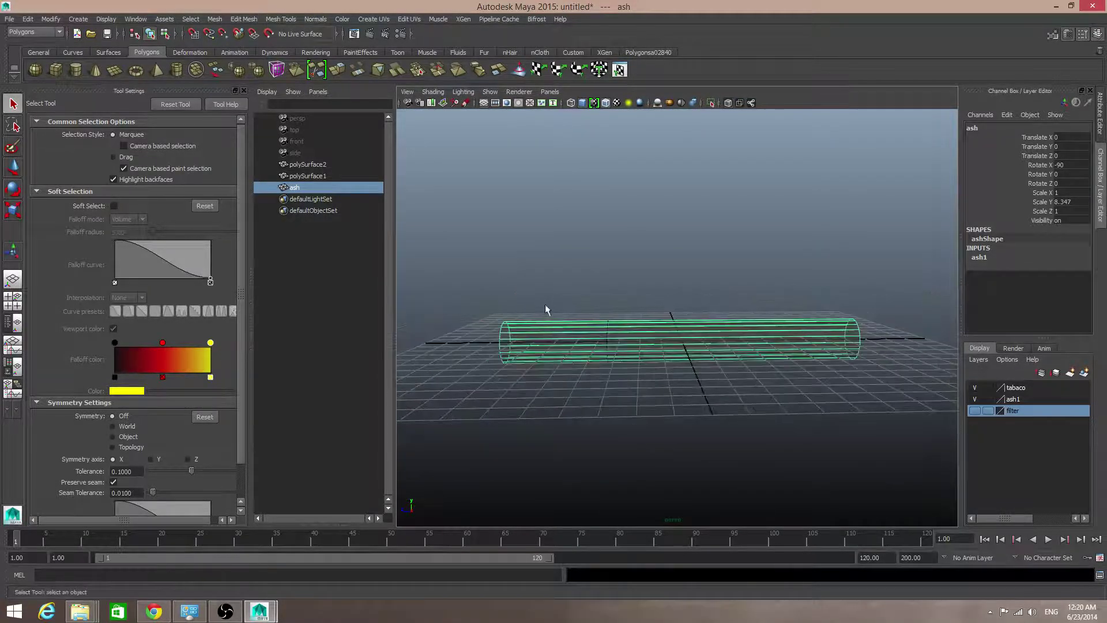
- Move the ash cylinder's filter-end vertices along its length to the start of the tobacco piece, and hide the tabaco layer
{"action": "right_click_drag", "start_coordinate": [557, 342], "coordinate": [510, 344]}
{"action": "left_click_drag", "start_coordinate": [457, 275], "coordinate": [530, 409]}
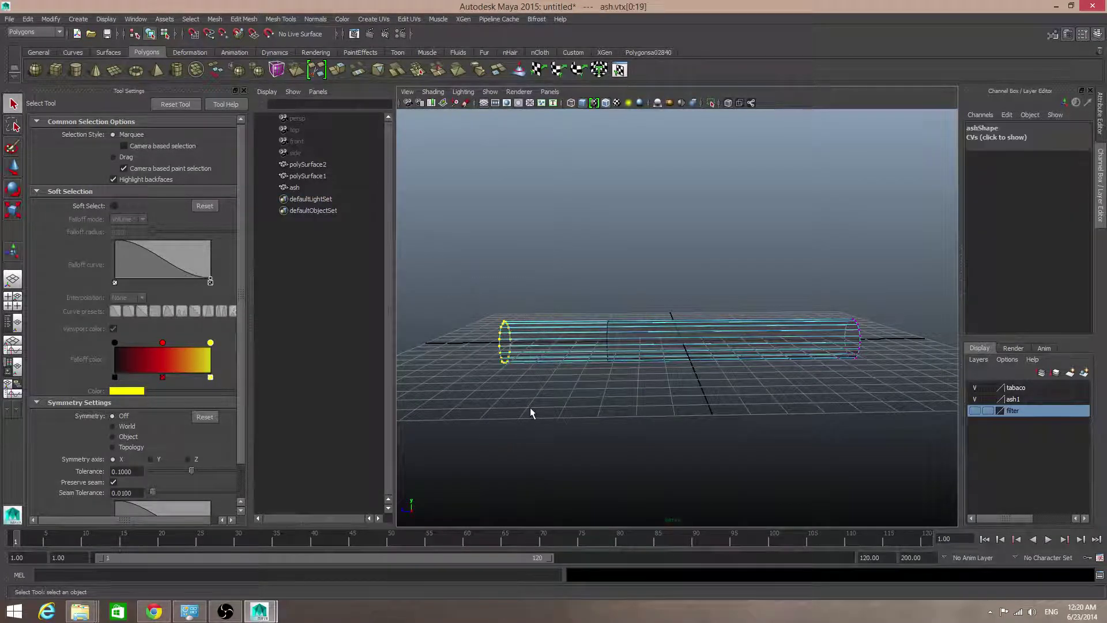
{"action": "key", "text": "w"}
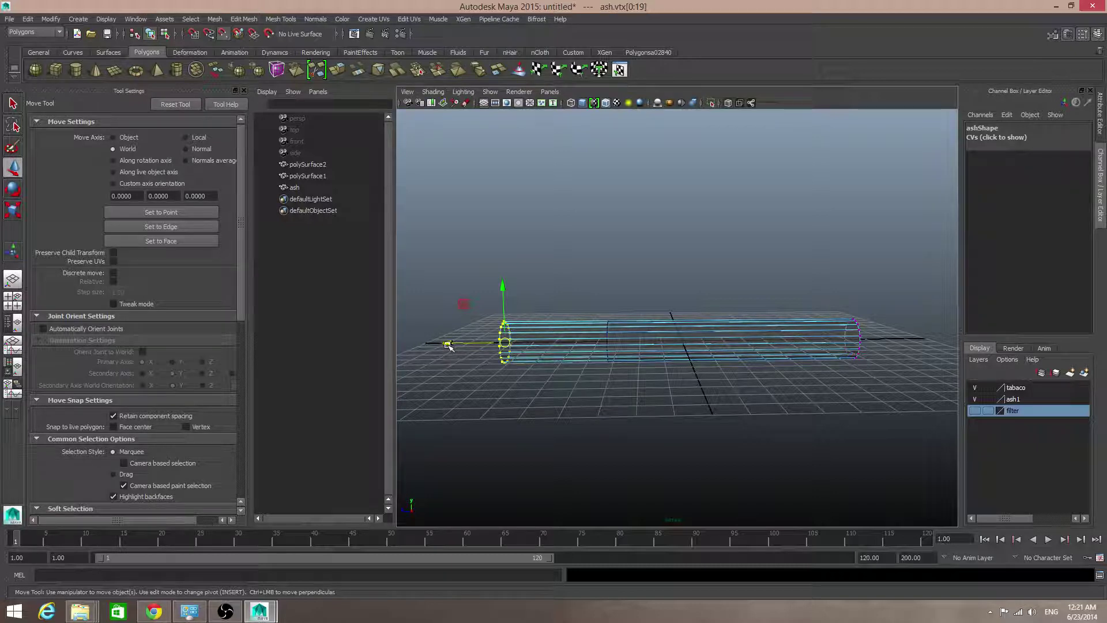
{"action": "left_click", "coordinate": [448, 344]}
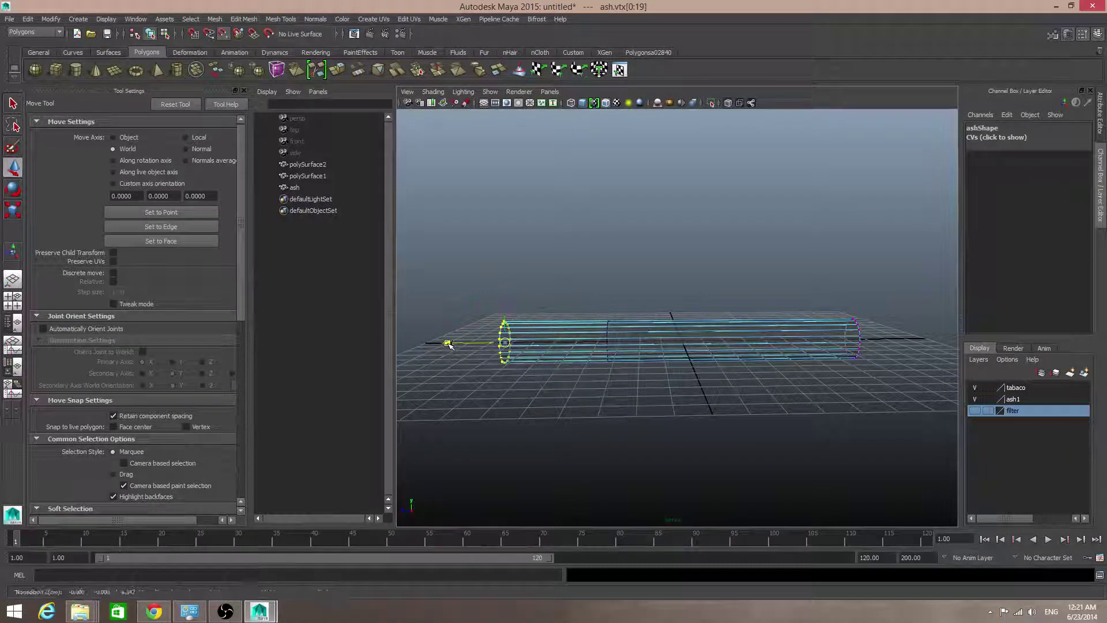
{"action": "left_click_drag", "start_coordinate": [448, 344], "coordinate": [605, 340]}
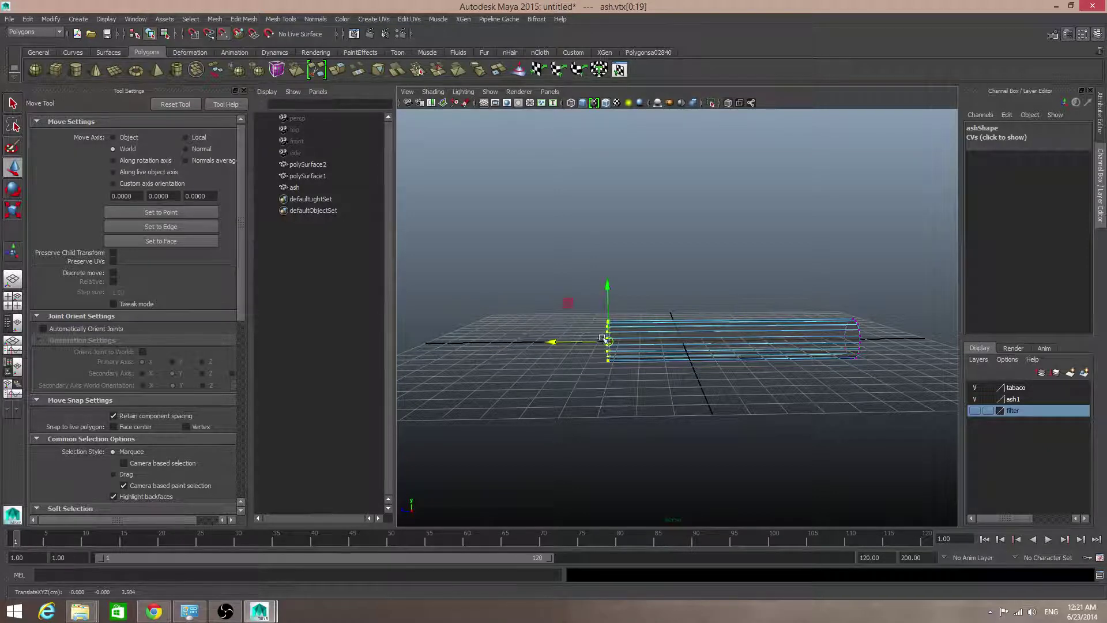
{"action": "scroll", "coordinate": [618, 338], "scroll_direction": "up", "scroll_amount": 6}
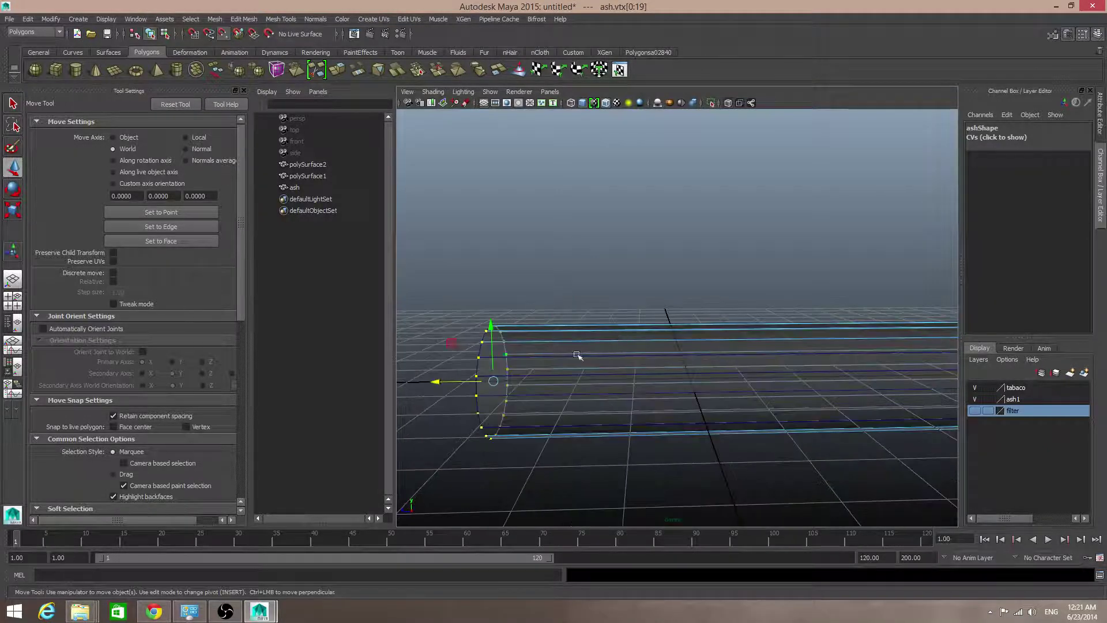
{"action": "left_click_drag", "start_coordinate": [502, 357], "coordinate": [468, 348], "text": "alt"}
{"action": "left_click_drag", "start_coordinate": [635, 382], "coordinate": [720, 402], "text": "alt"}
{"action": "key", "text": "F8"}
{"action": "key", "text": "F8"}
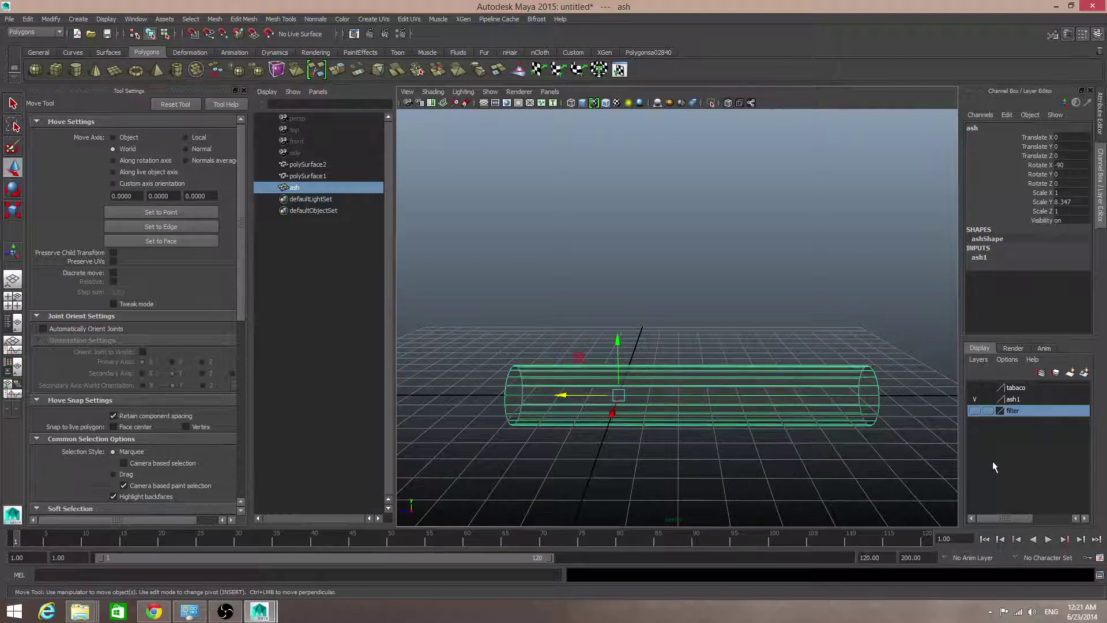
- Select the ash1 layer and try to split an edge ring on the whole ash cylinder
{"action": "left_click", "coordinate": [1015, 399]}
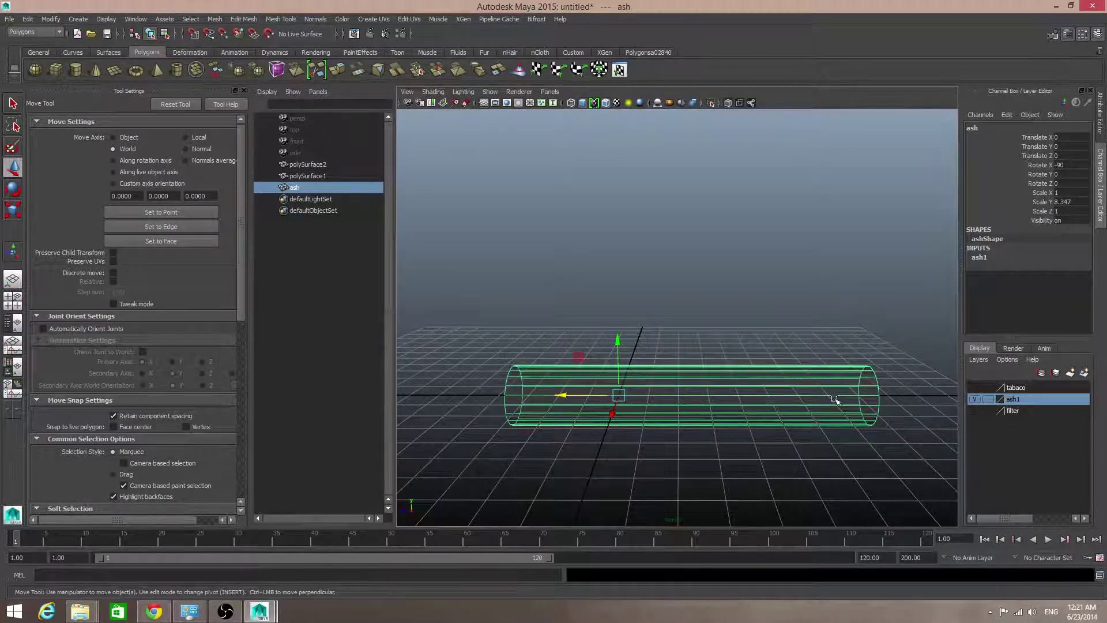
{"action": "middle_click_drag", "start_coordinate": [866, 380], "coordinate": [825, 391], "text": "alt"}
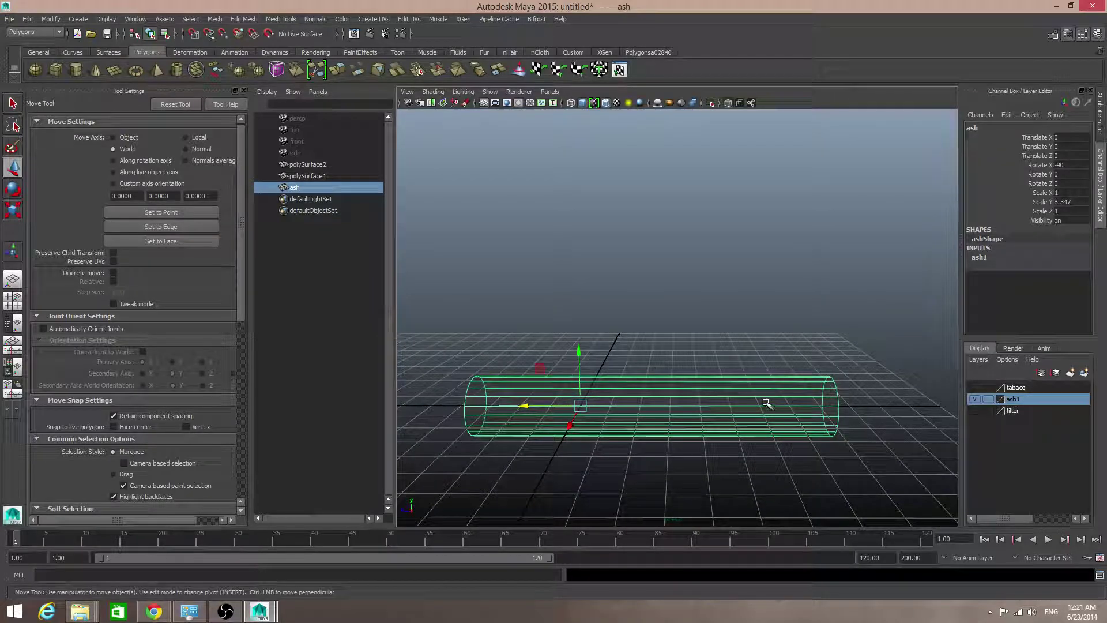
{"action": "right_click_drag", "start_coordinate": [766, 398], "coordinate": [763, 354], "text": "shift"}
{"action": "mouse_move", "coordinate": [725, 405]}
{"action": "right_mouse_down", "text": "ctrl"}
{"action": "mouse_move", "coordinate": [684, 421]}
{"action": "mouse_move", "coordinate": [743, 438]}
{"action": "mouse_move", "coordinate": [741, 408]}
{"action": "mouse_move", "coordinate": [732, 397]}
{"action": "mouse_move", "coordinate": [726, 408]}
{"action": "right_mouse_up", "text": "ctrl"}
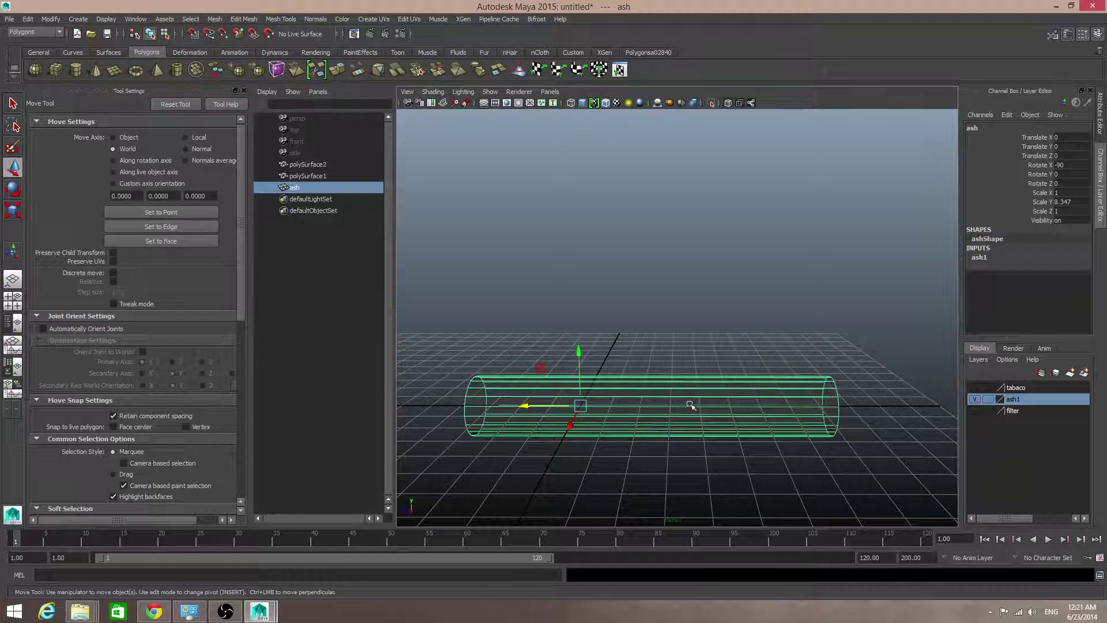
{"action": "right_click_drag", "start_coordinate": [679, 378], "coordinate": [684, 407], "text": "ctrl"}
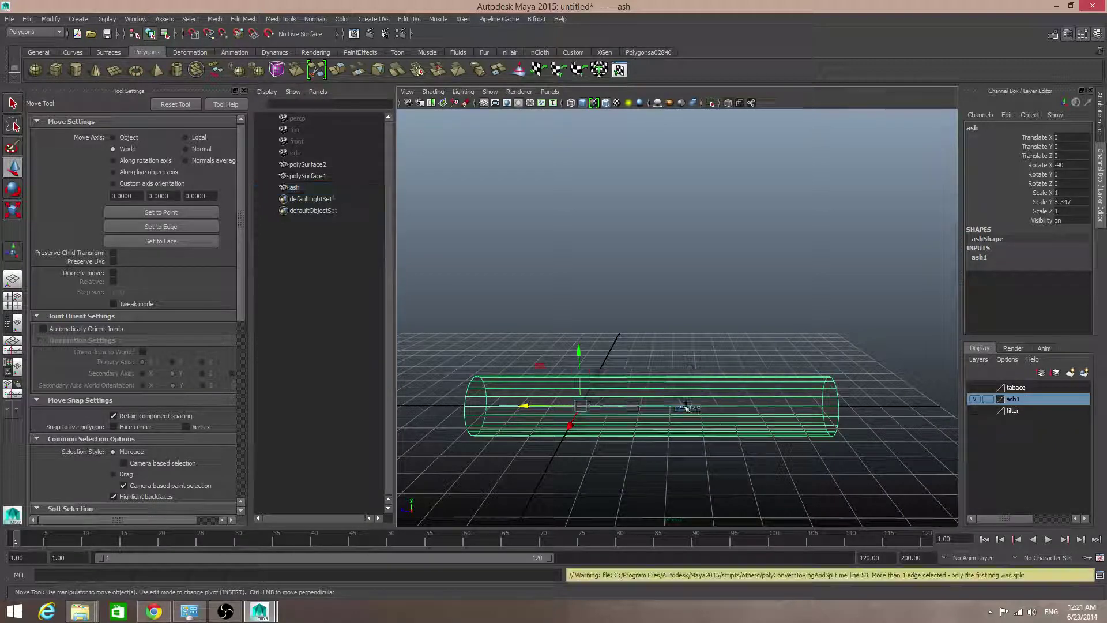
{"action": "key", "text": "F8"}
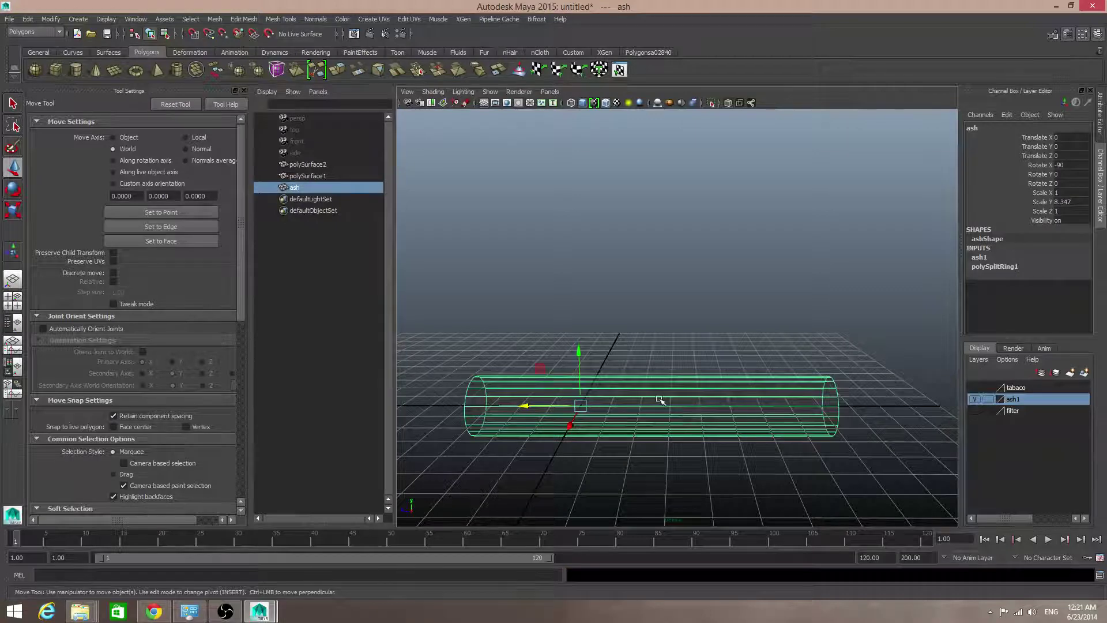
- Select a single lengthwise edge of the ash cylinder and split its edge ring at the middle
{"action": "right_click_drag", "start_coordinate": [658, 349], "coordinate": [657, 319]}
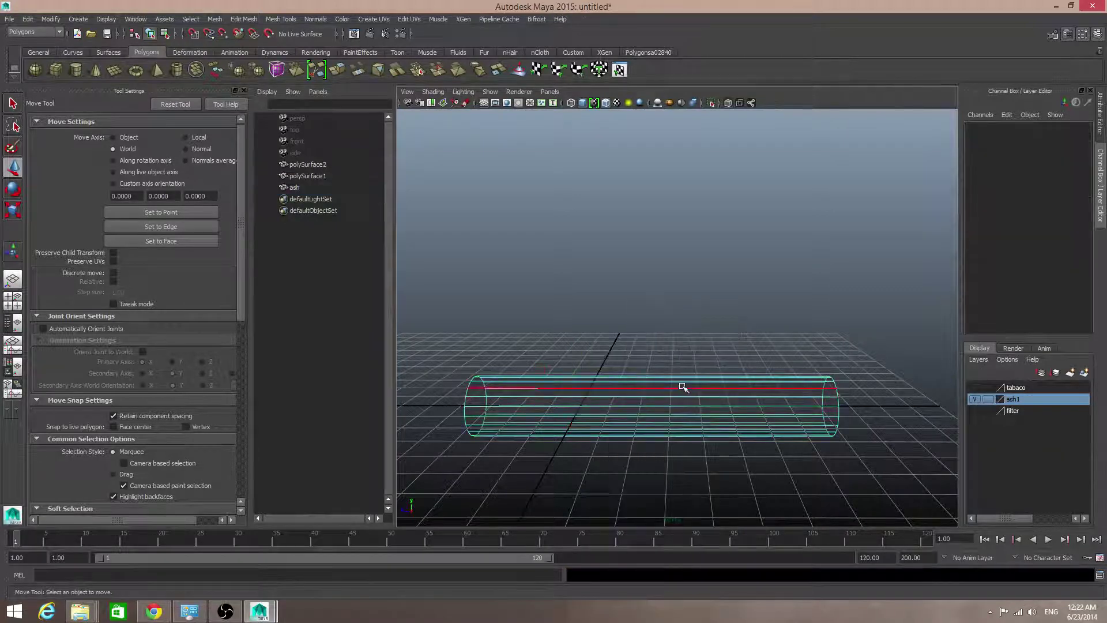
{"action": "left_click", "coordinate": [647, 410]}
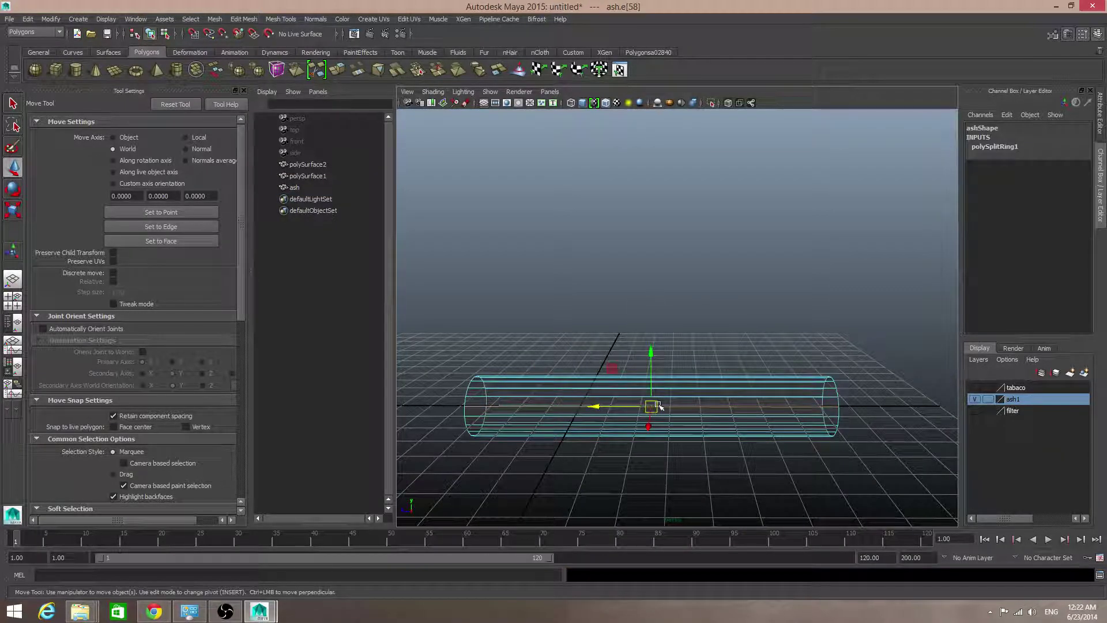
{"action": "right_click_drag", "start_coordinate": [656, 406], "coordinate": [651, 441], "text": "ctrl"}
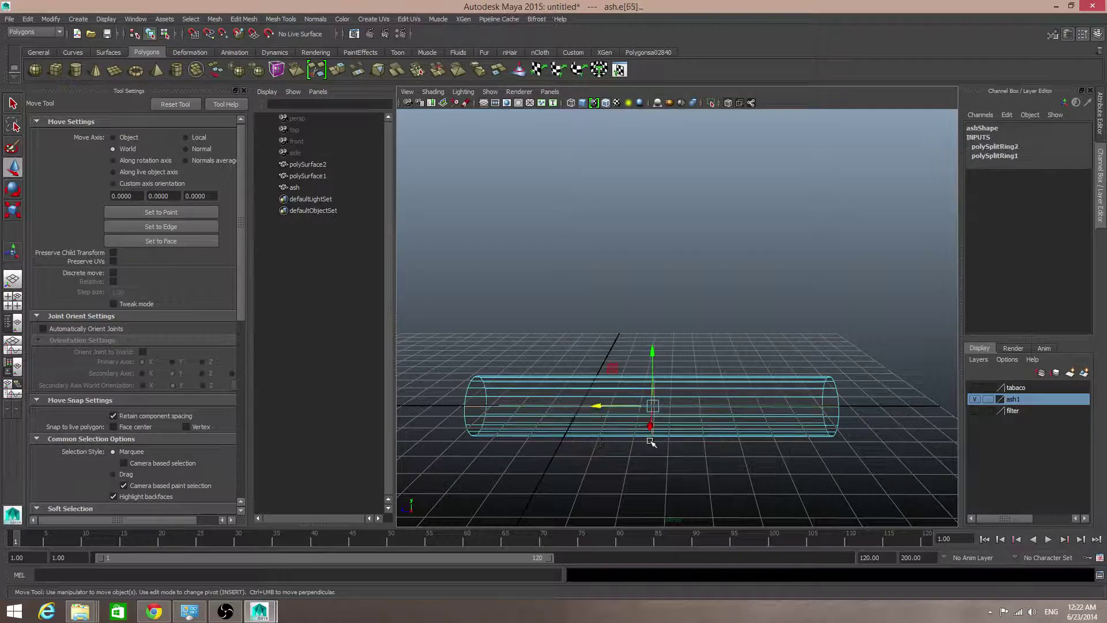
{"action": "left_click", "coordinate": [784, 464]}
- Examine the split from several angles, return the ash cylinder to object selection and turn off X-Ray shading
{"action": "left_click_drag", "start_coordinate": [764, 470], "coordinate": [689, 487], "text": "alt"}
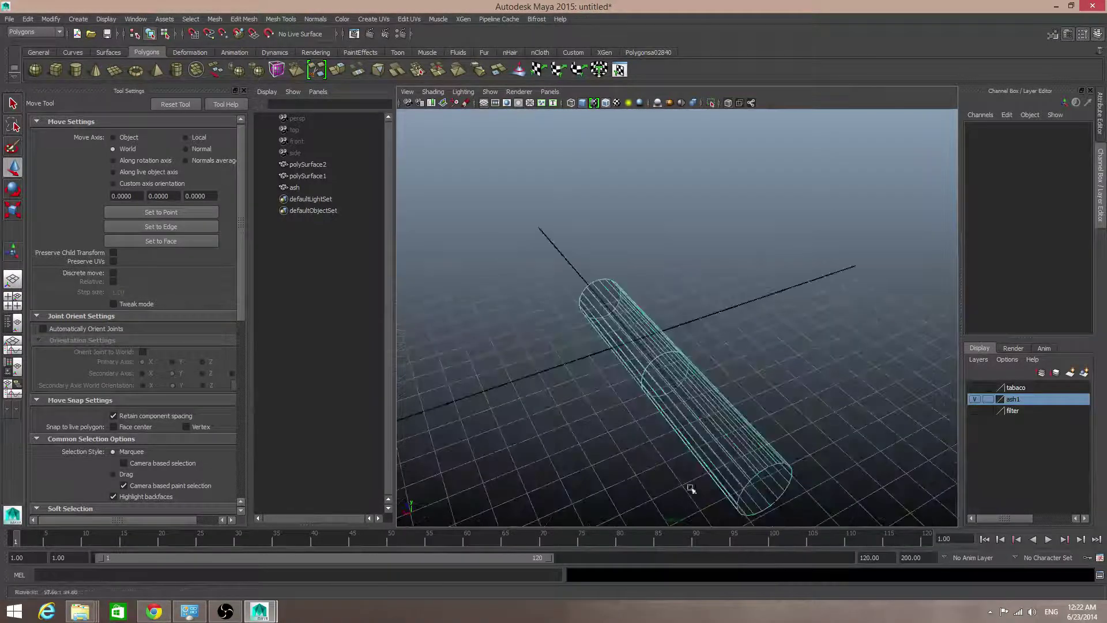
{"action": "left_click_drag", "start_coordinate": [669, 410], "coordinate": [735, 390], "text": "alt"}
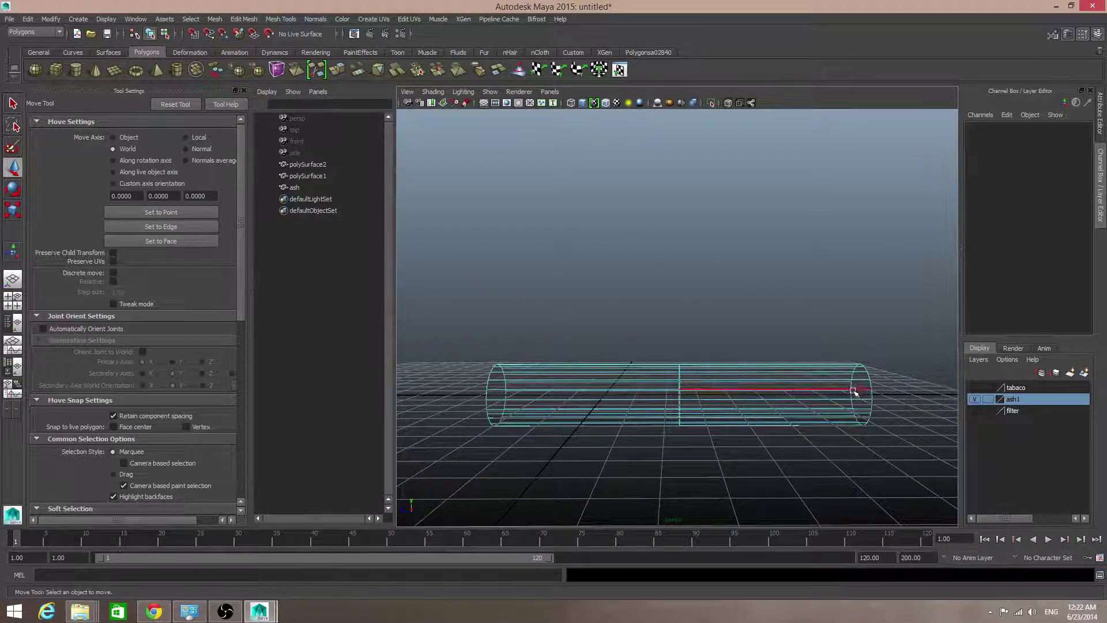
{"action": "left_click_drag", "start_coordinate": [746, 388], "coordinate": [786, 407], "text": "alt"}
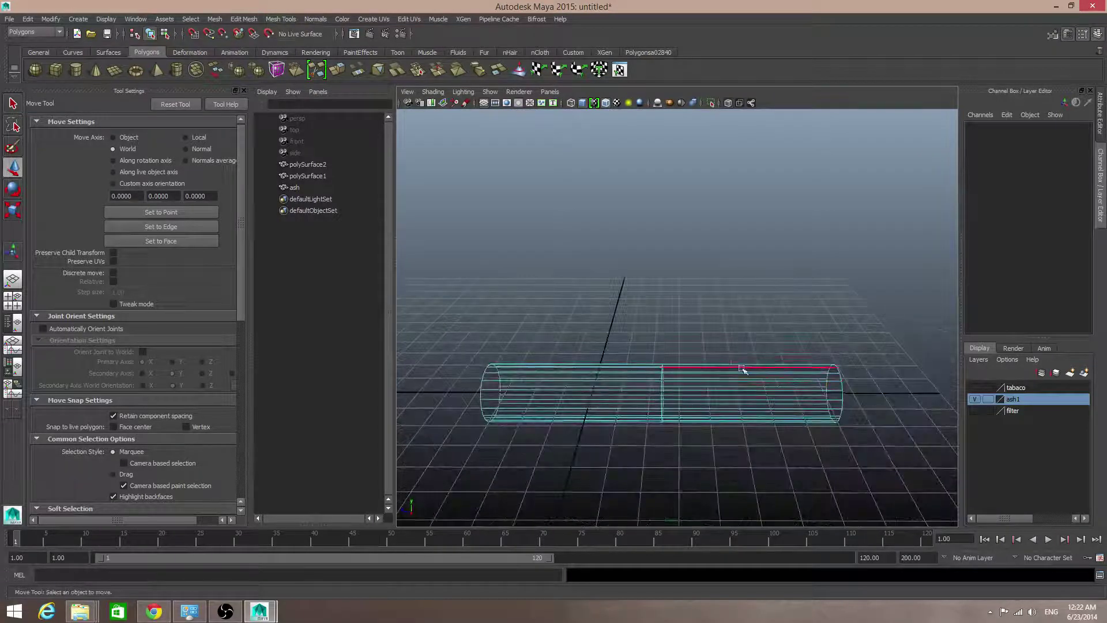
{"action": "right_click_drag", "start_coordinate": [783, 433], "coordinate": [718, 437], "text": "alt"}
{"action": "left_click_drag", "start_coordinate": [708, 431], "coordinate": [692, 448], "text": "alt"}
{"action": "right_click_drag", "start_coordinate": [692, 447], "coordinate": [755, 449], "text": "alt"}
{"action": "middle_click_drag", "start_coordinate": [756, 450], "coordinate": [742, 400], "text": "alt"}
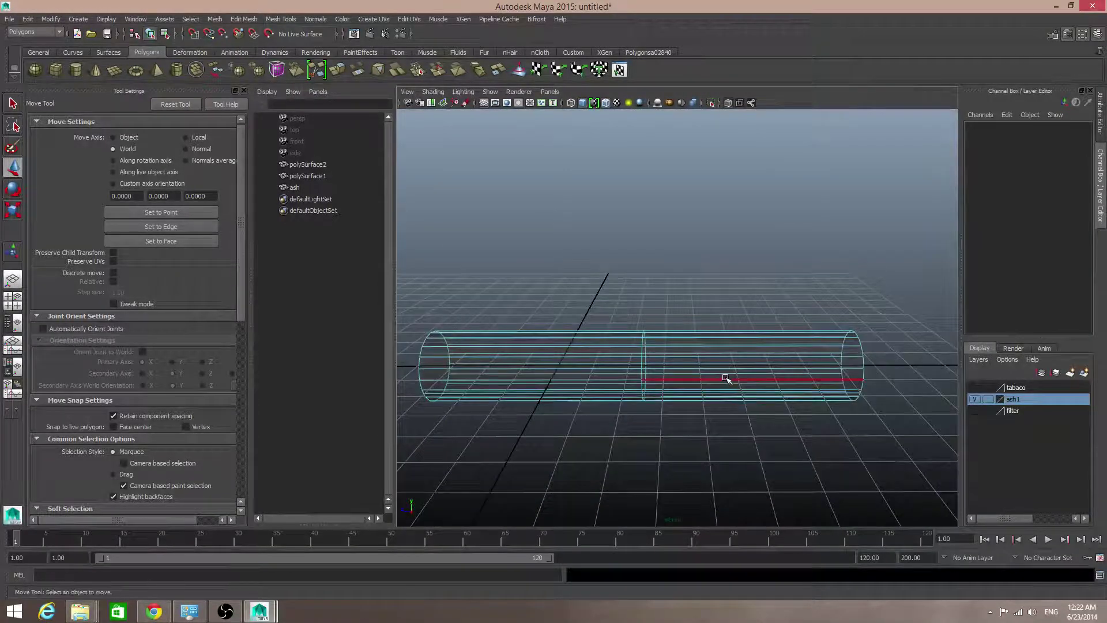
{"action": "key", "text": "F8"}
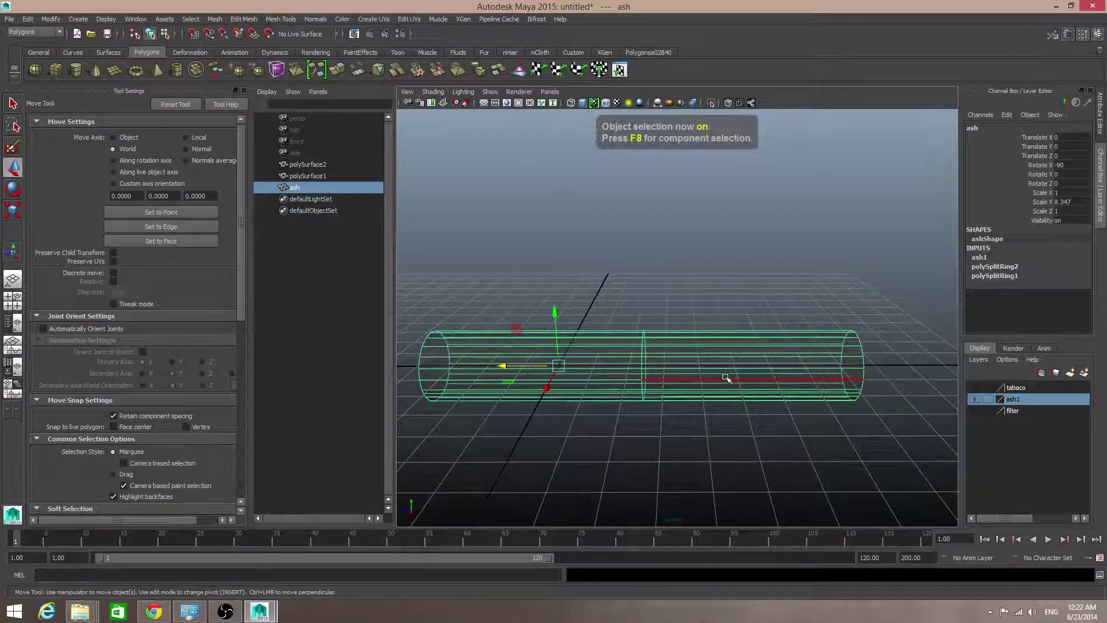
{"action": "left_click", "coordinate": [433, 91]}
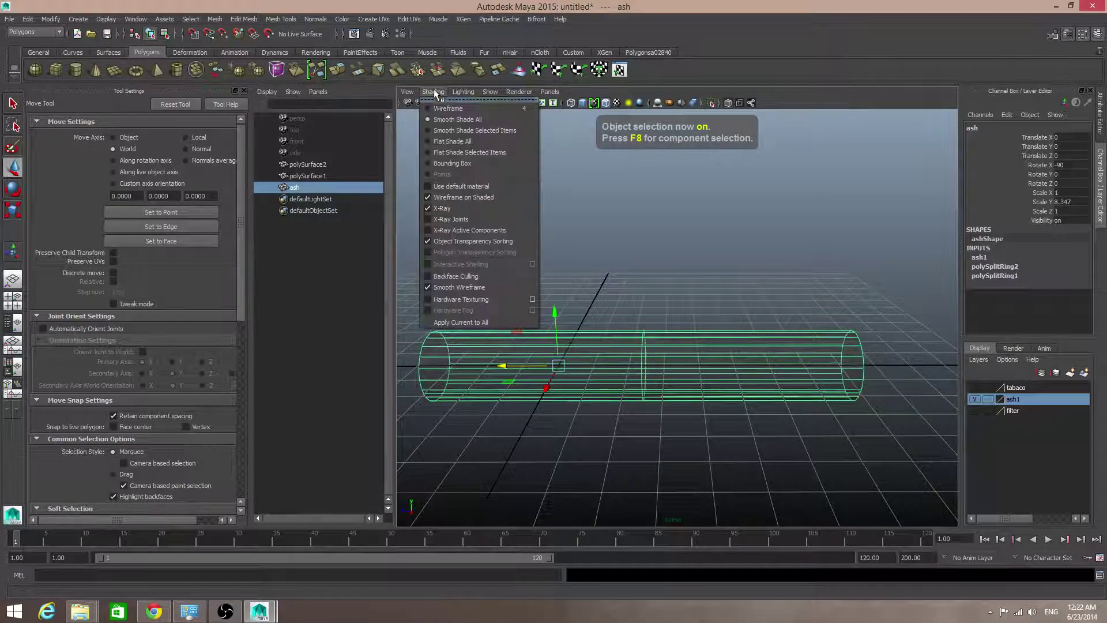
{"action": "left_click", "coordinate": [442, 208]}
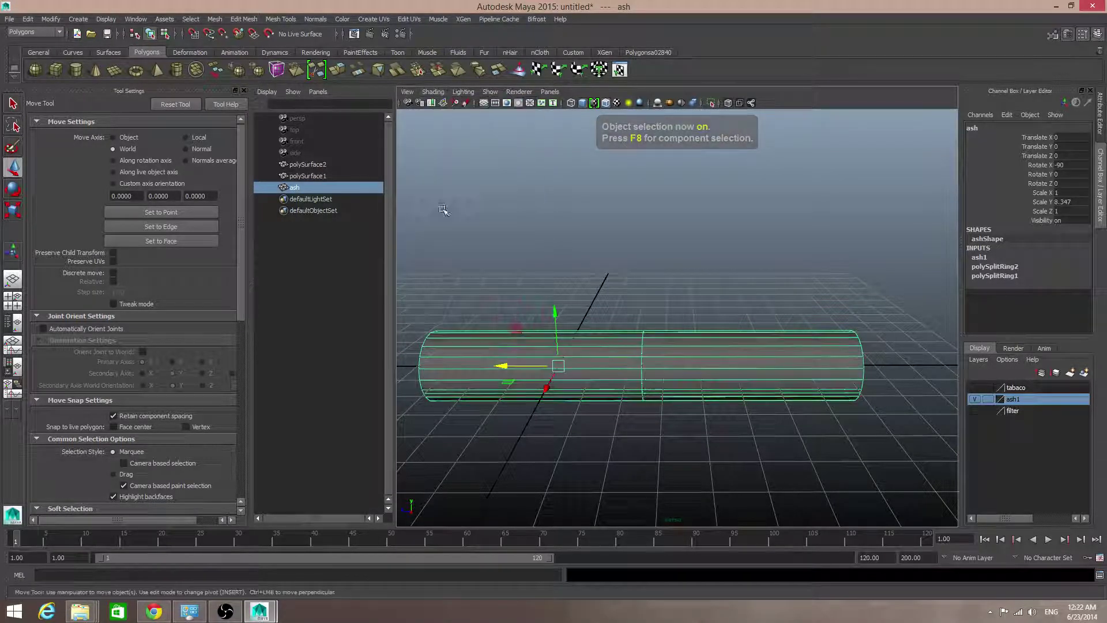
- Set the Insert Edge Loop Tool to multiple edge loops with 10 loops for the ash cylinder
{"action": "right_click", "coordinate": [736, 350], "text": "shift"}
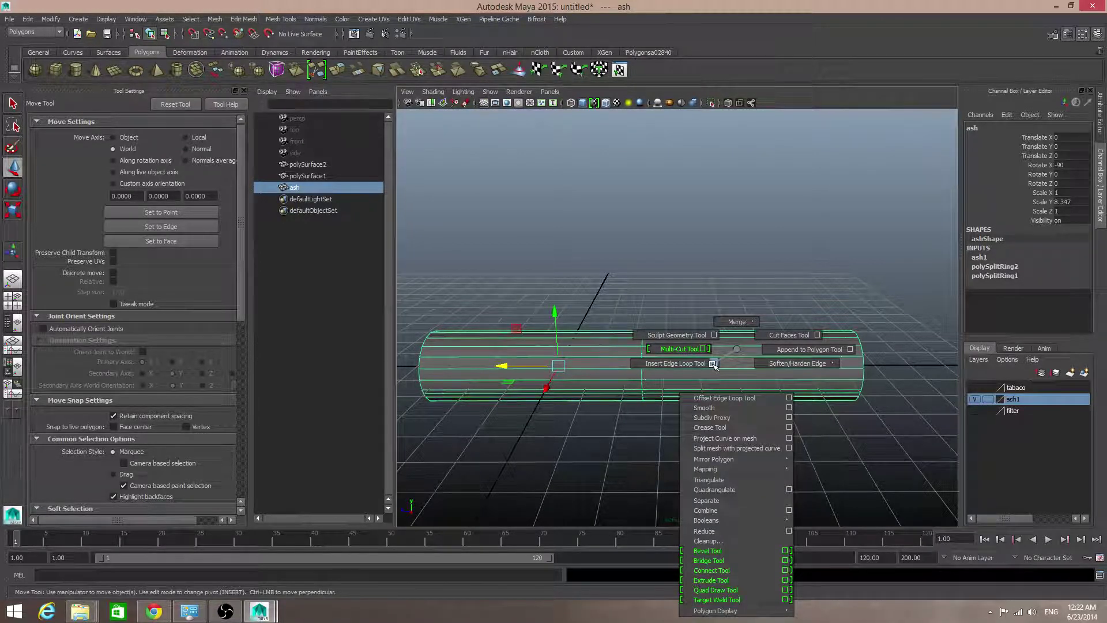
{"action": "left_click", "coordinate": [713, 363]}
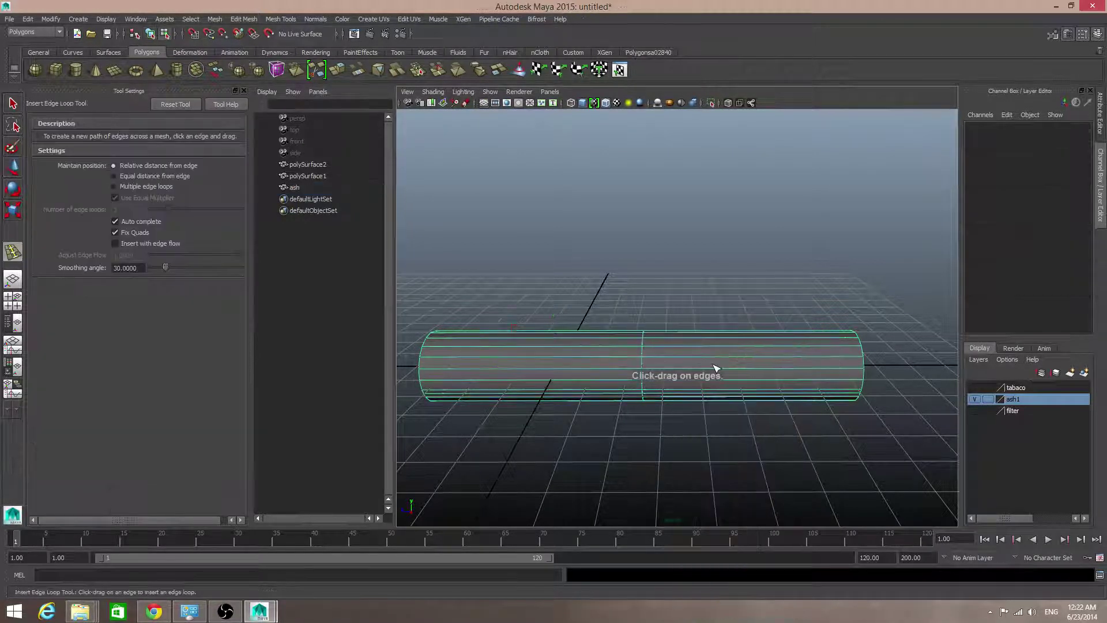
{"action": "left_click", "coordinate": [115, 186]}
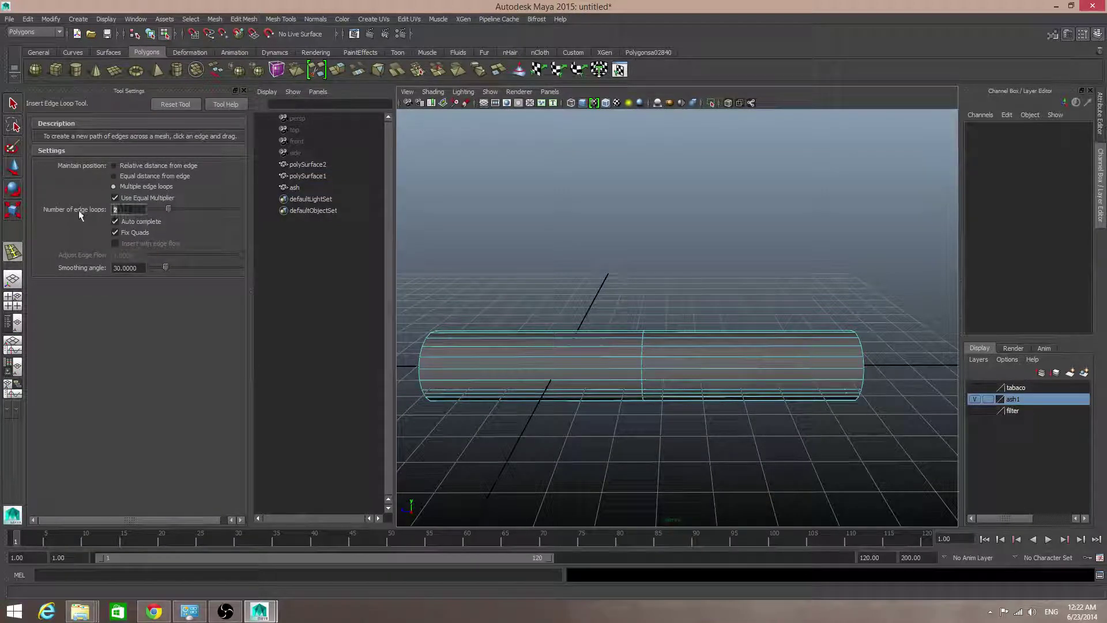
{"action": "type", "text": "10"}
{"action": "key", "text": "Return"}
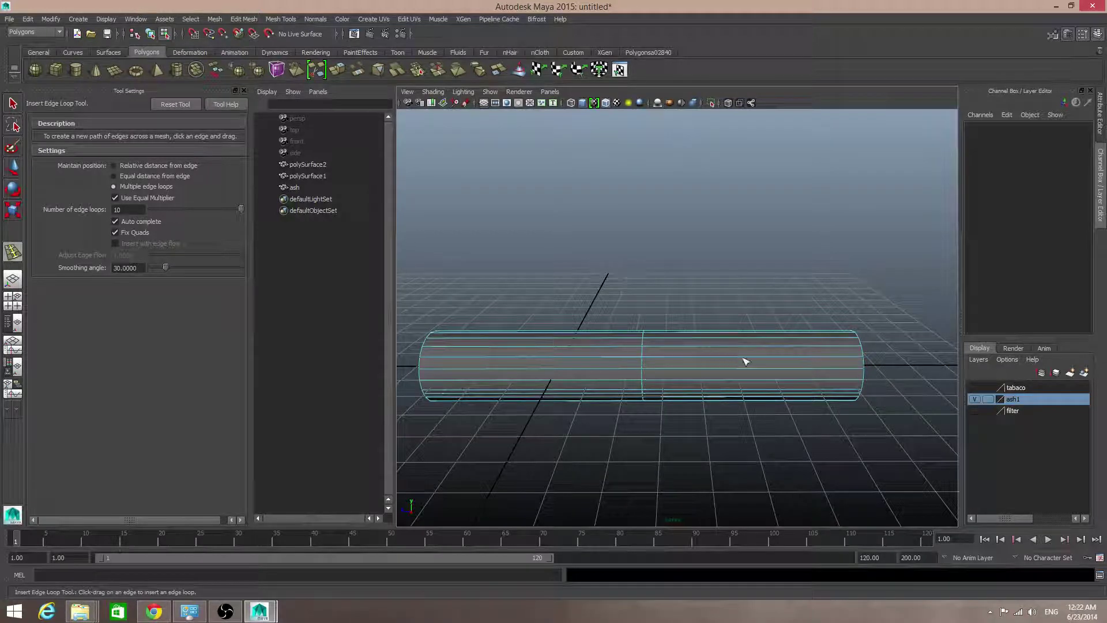
- Insert 10 edge loops in each half of the ash cylinder and leave the Insert Edge Loop Tool
{"action": "left_click", "coordinate": [744, 363]}
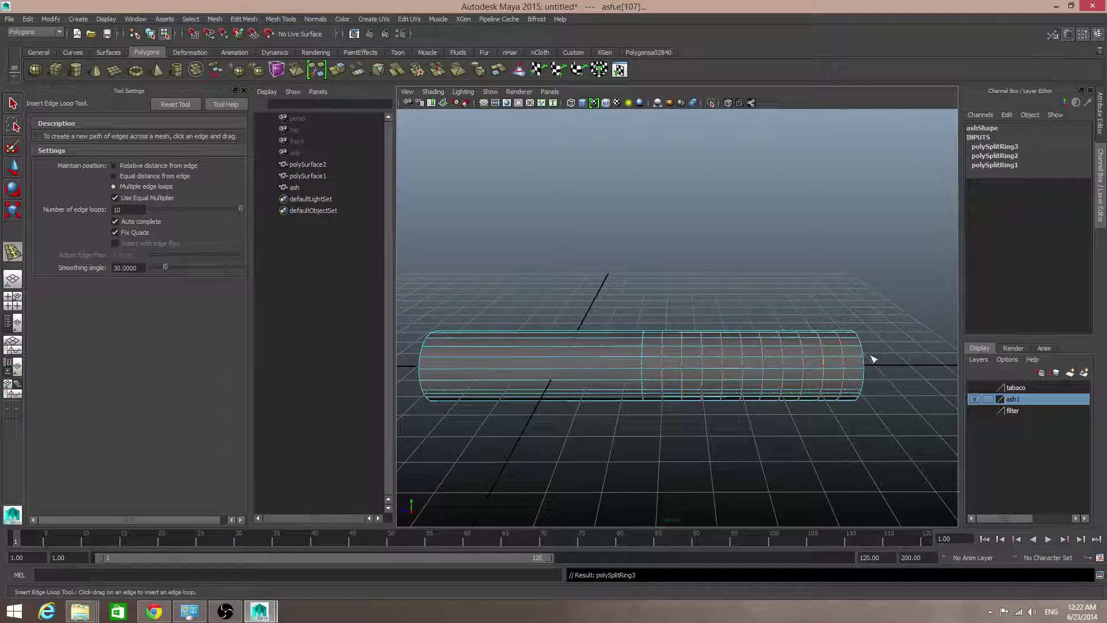
{"action": "left_click", "coordinate": [569, 361]}
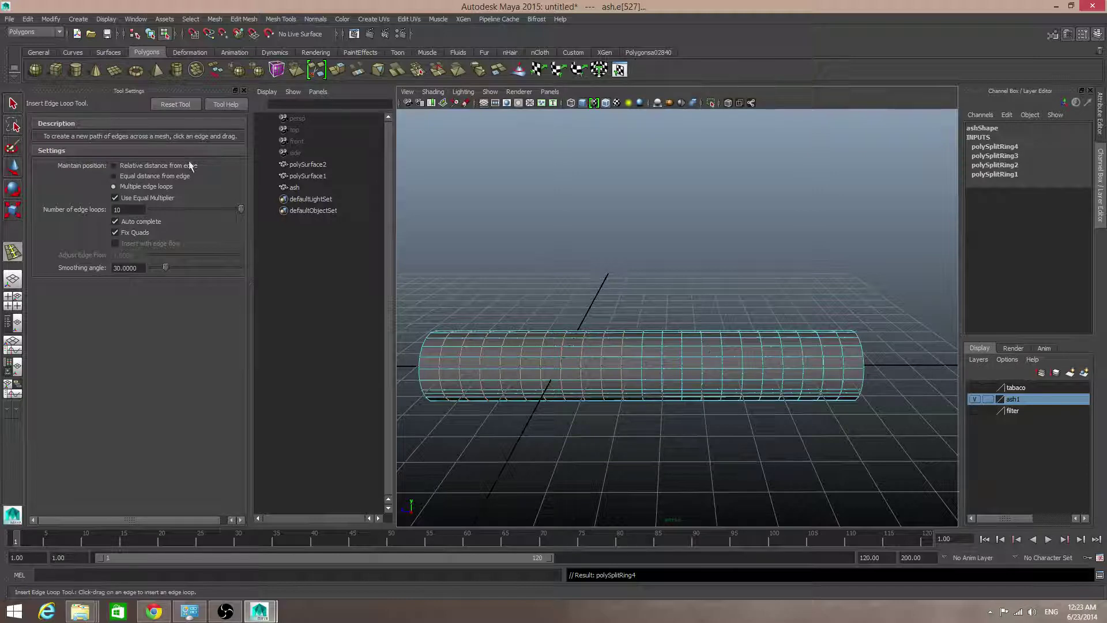
{"action": "key", "text": "q"}
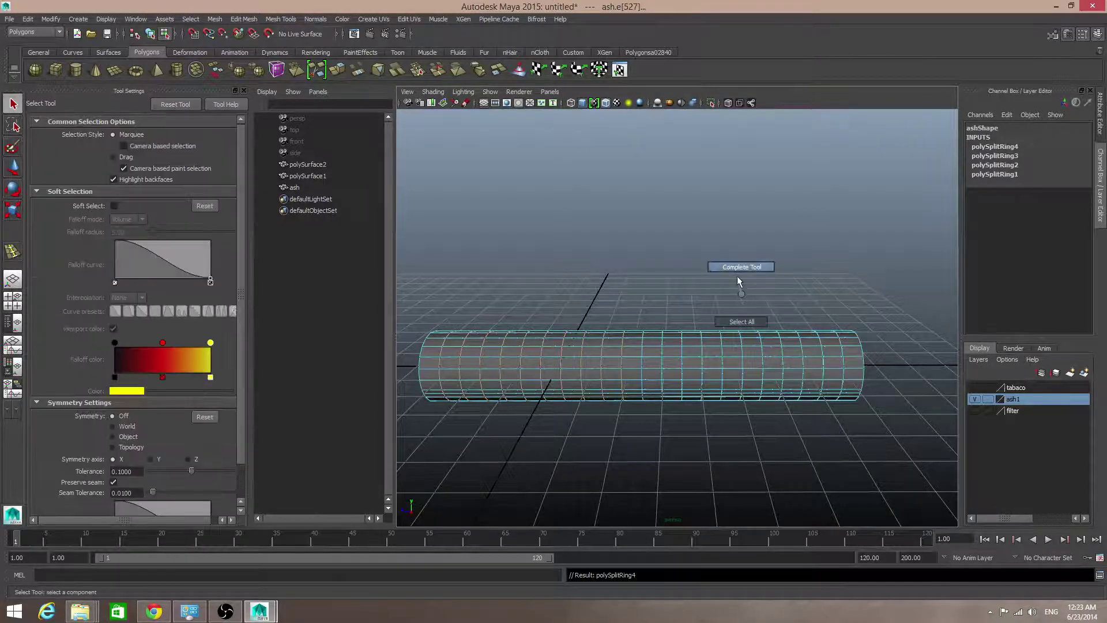
- Select a lengthwise edge in the end segment at the ash cylinder's right-hand end and split its edge ring
{"action": "right_click", "coordinate": [736, 355]}
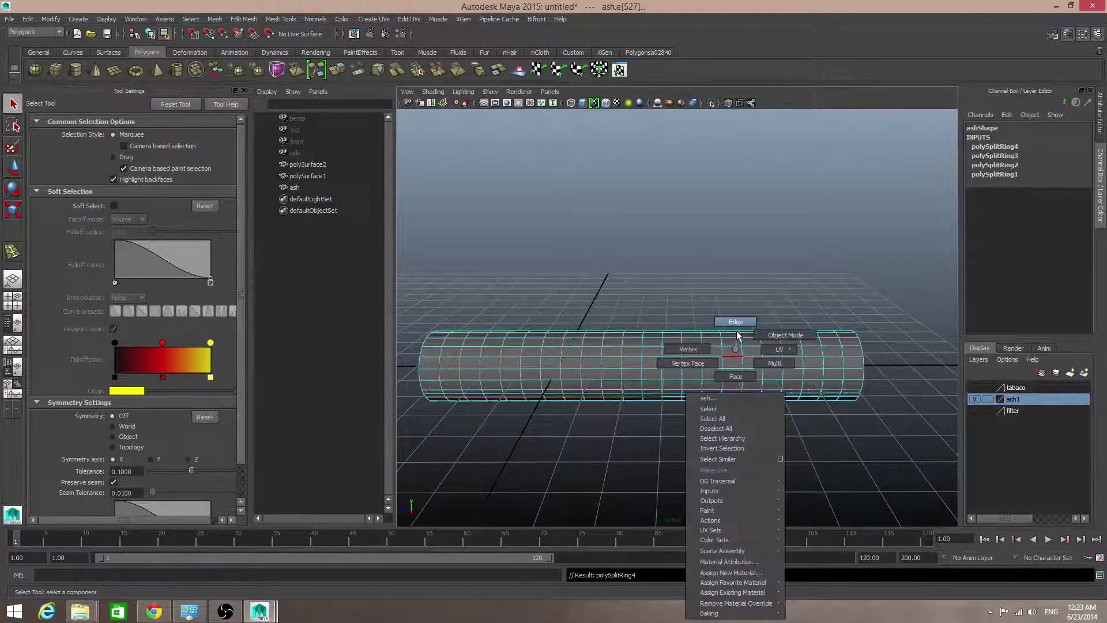
{"action": "left_click", "coordinate": [852, 356]}
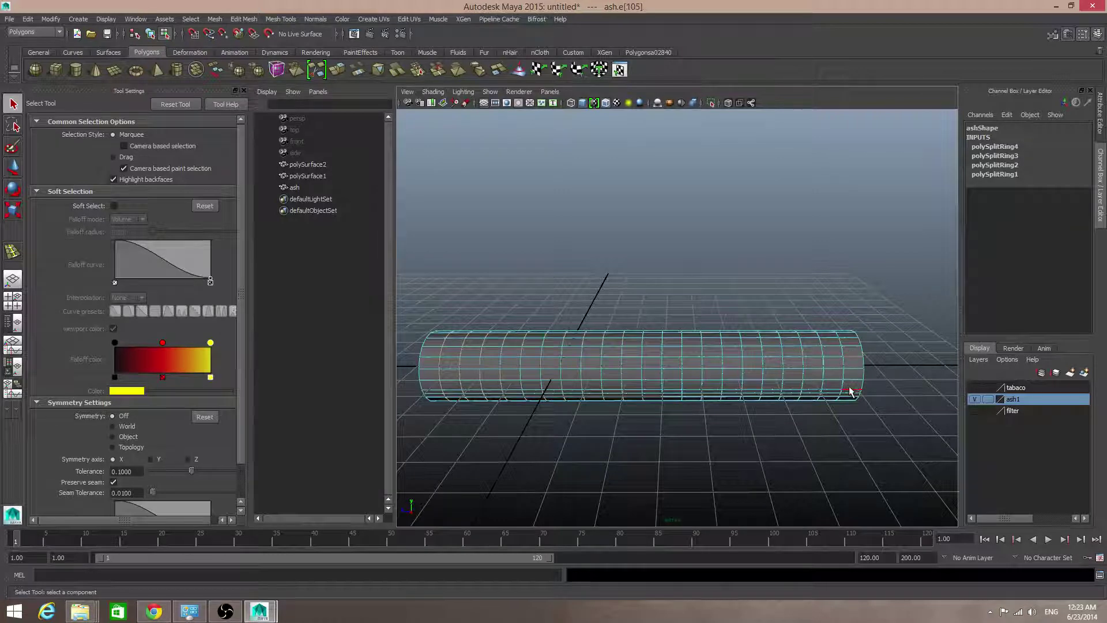
{"action": "middle_click_drag", "start_coordinate": [841, 396], "coordinate": [728, 368], "text": "alt"}
{"action": "right_click_drag", "start_coordinate": [727, 367], "coordinate": [747, 397], "text": "alt"}
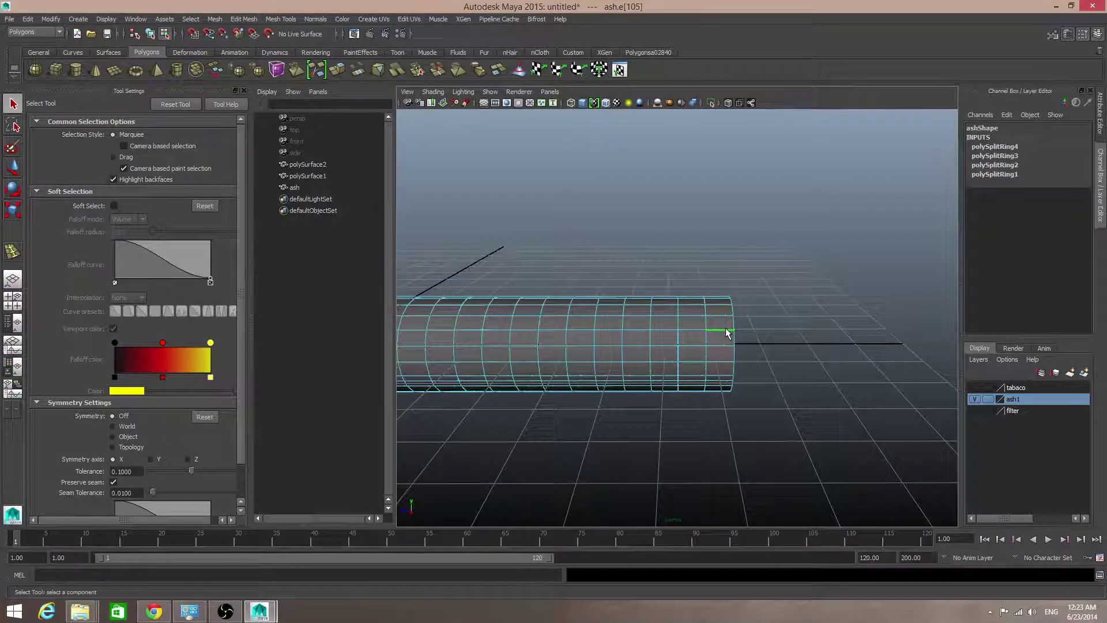
{"action": "key", "text": "super"}
{"action": "key", "text": "super"}
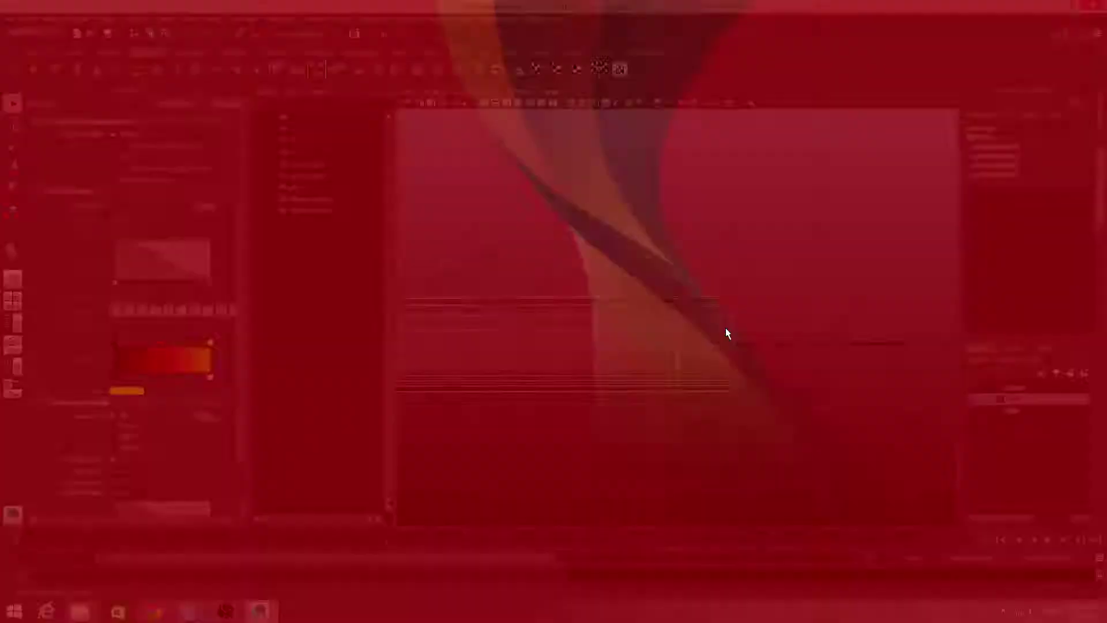
{"action": "right_click_drag", "start_coordinate": [725, 327], "coordinate": [742, 374], "text": "ctrl"}
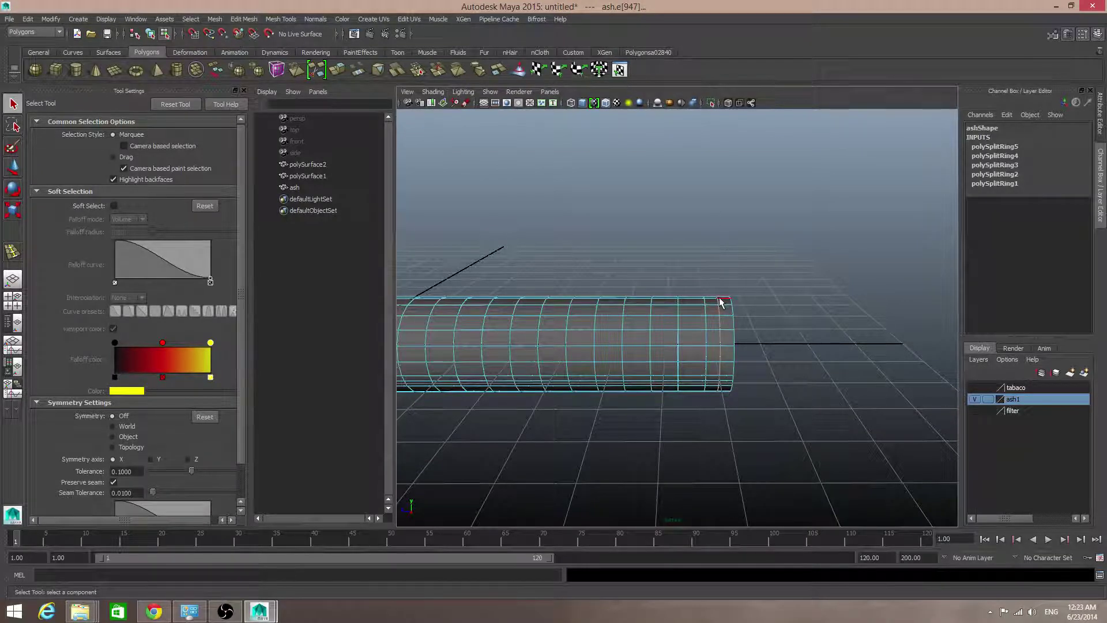
- Repeat the edge ring split on every remaining segment of the ash cylinder's right-hand half, working from the tip to the middle
{"action": "left_click", "coordinate": [692, 331]}
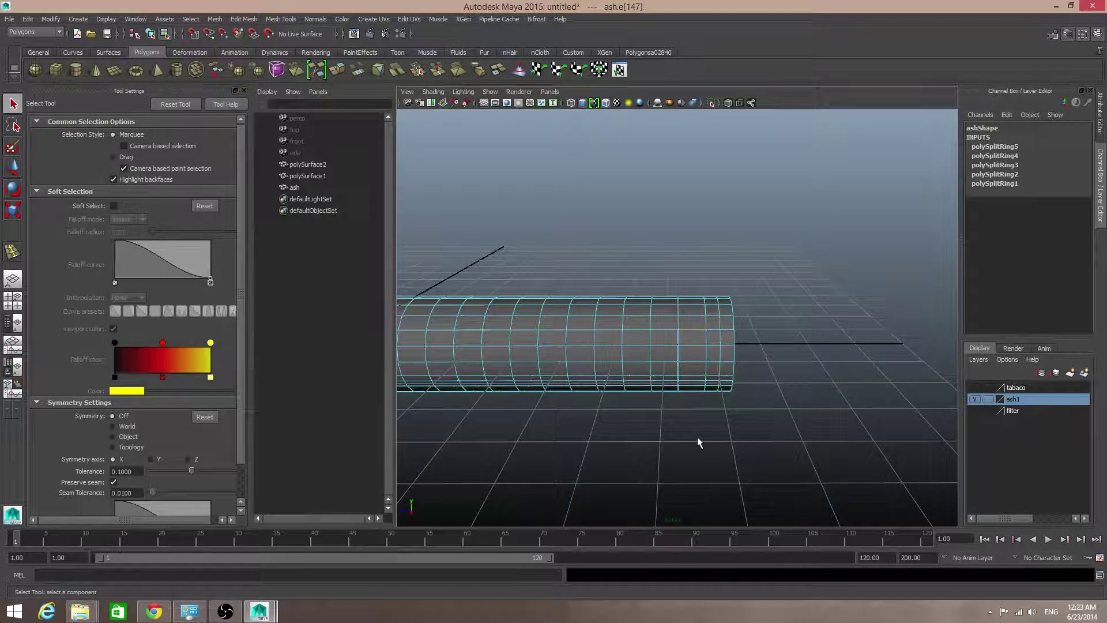
{"action": "key", "text": "g"}
{"action": "left_click", "coordinate": [653, 331]}
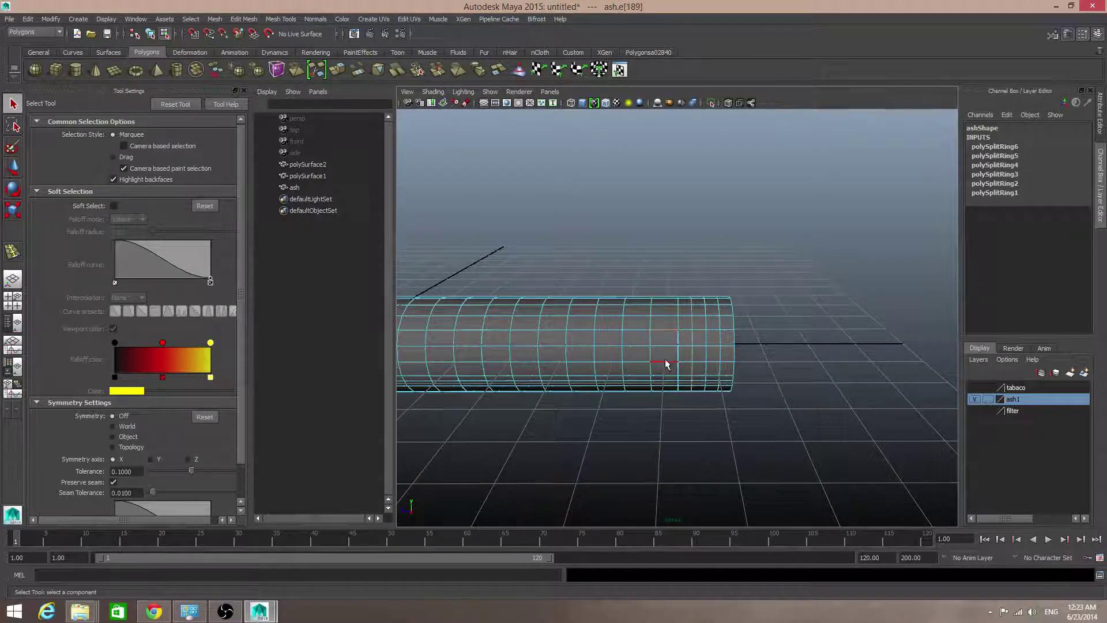
{"action": "key", "text": "g"}
{"action": "left_click", "coordinate": [639, 329]}
{"action": "key", "text": "g"}
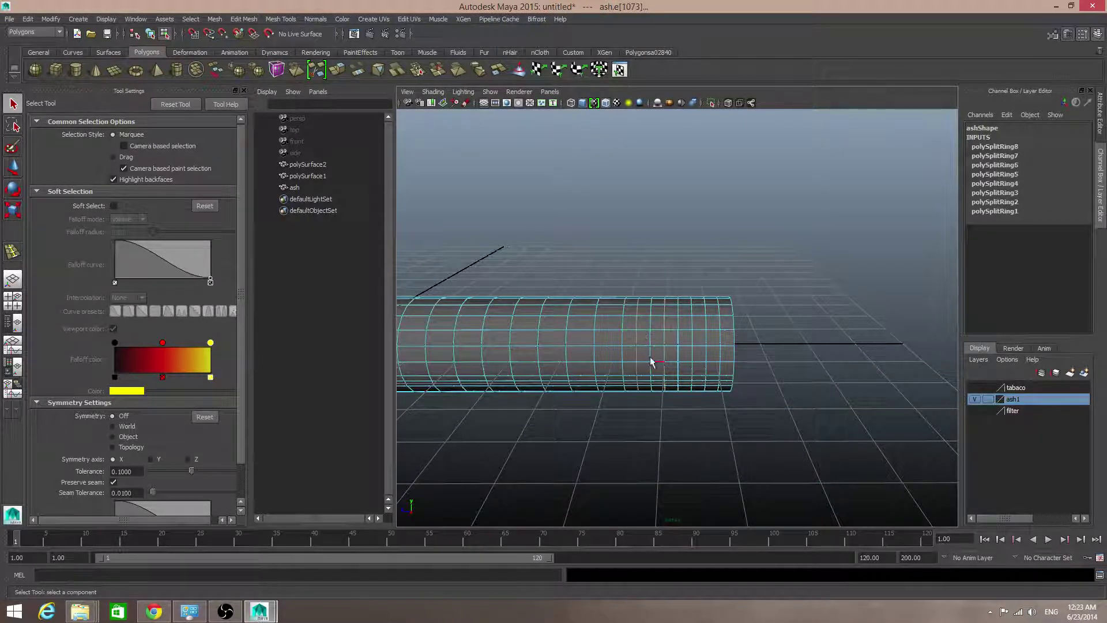
{"action": "left_click", "coordinate": [605, 330]}
{"action": "key", "text": "g"}
{"action": "left_click", "coordinate": [577, 331]}
{"action": "key", "text": "g"}
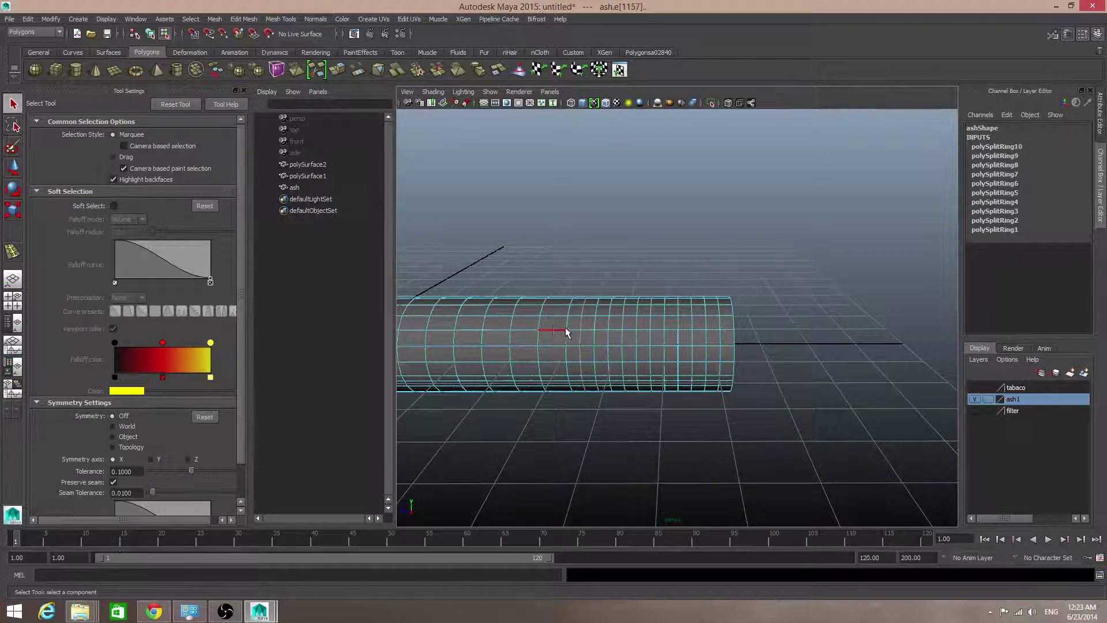
{"action": "left_click", "coordinate": [556, 330]}
{"action": "key", "text": "g"}
{"action": "left_click", "coordinate": [525, 330]}
{"action": "key", "text": "g"}
{"action": "left_click", "coordinate": [489, 330]}
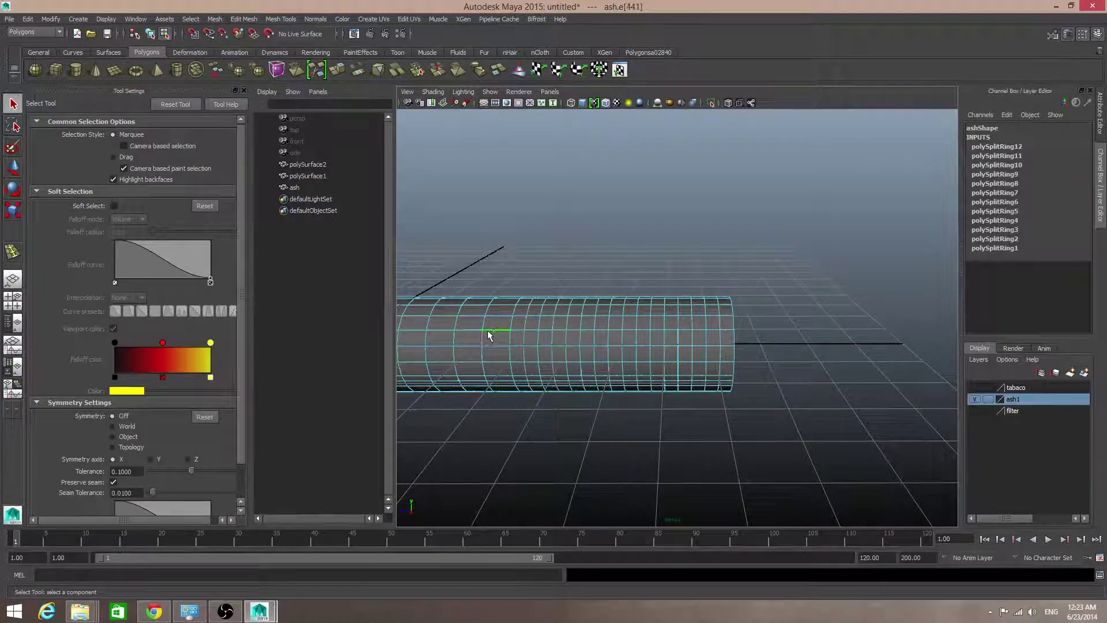
{"action": "key", "text": "g"}
{"action": "left_click", "coordinate": [469, 331]}
{"action": "key", "text": "g"}
{"action": "left_click", "coordinate": [524, 335]}
{"action": "left_click_drag", "start_coordinate": [523, 346], "coordinate": [667, 365], "text": "alt"}
{"action": "left_click", "coordinate": [627, 363]}
{"action": "key", "text": "g"}
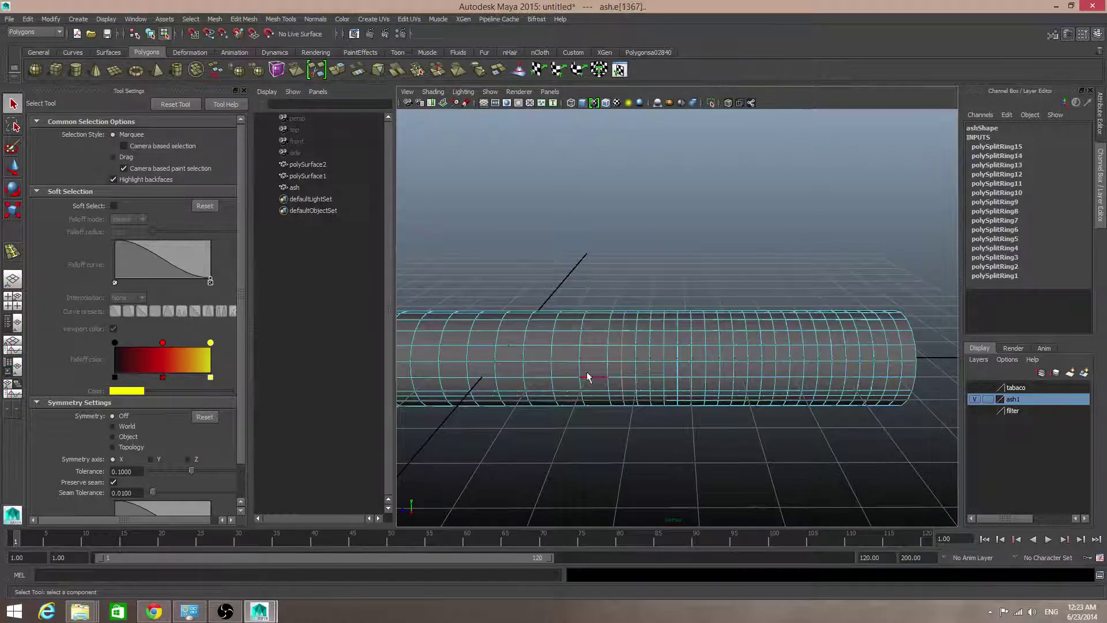
- Split the edge ring of every segment in the ash cylinder's left-hand half, then return to object selection
{"action": "left_click", "coordinate": [592, 364]}
{"action": "key", "text": "g"}
{"action": "left_click", "coordinate": [567, 365]}
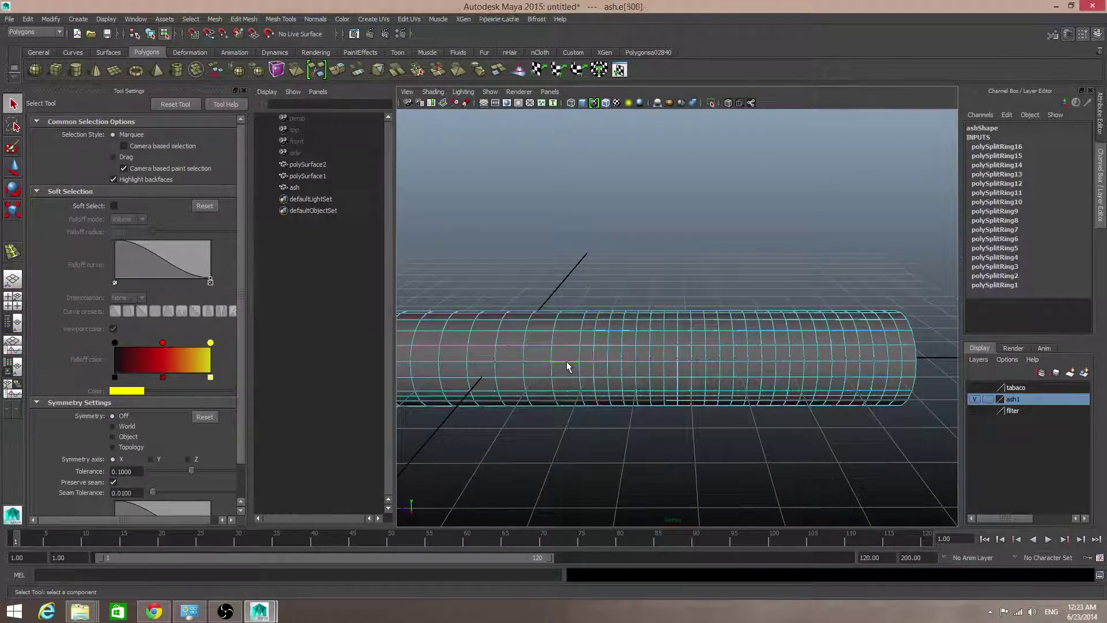
{"action": "key", "text": "g"}
{"action": "left_click", "coordinate": [538, 364]}
{"action": "key", "text": "g"}
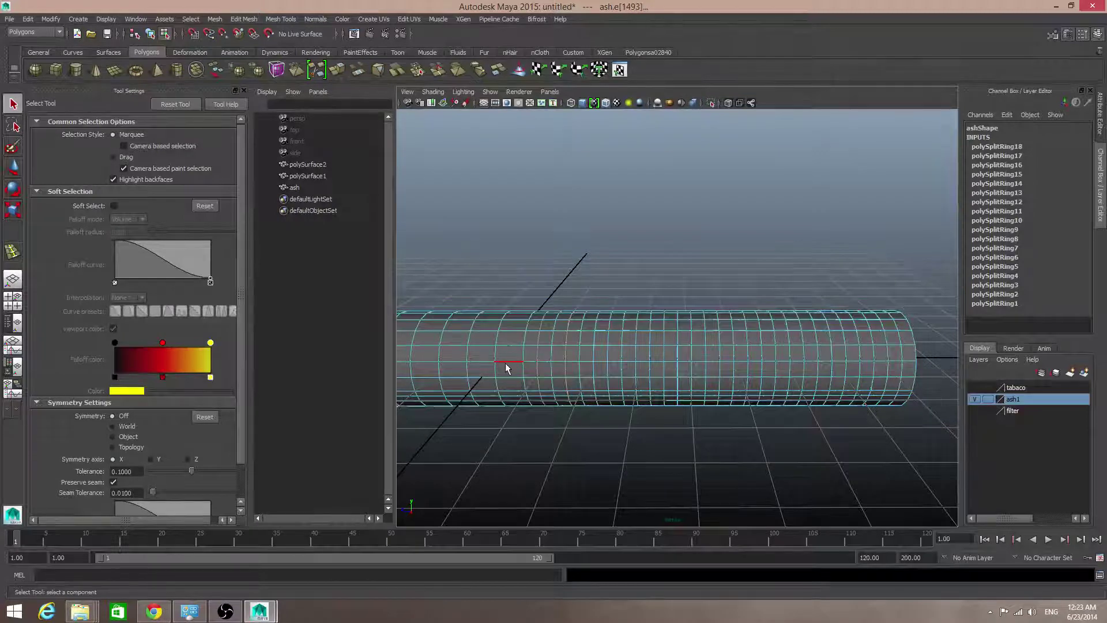
{"action": "left_click", "coordinate": [506, 364]}
{"action": "key", "text": "g"}
{"action": "left_click", "coordinate": [480, 363]}
{"action": "key", "text": "g"}
{"action": "left_click", "coordinate": [457, 362]}
{"action": "key", "text": "g"}
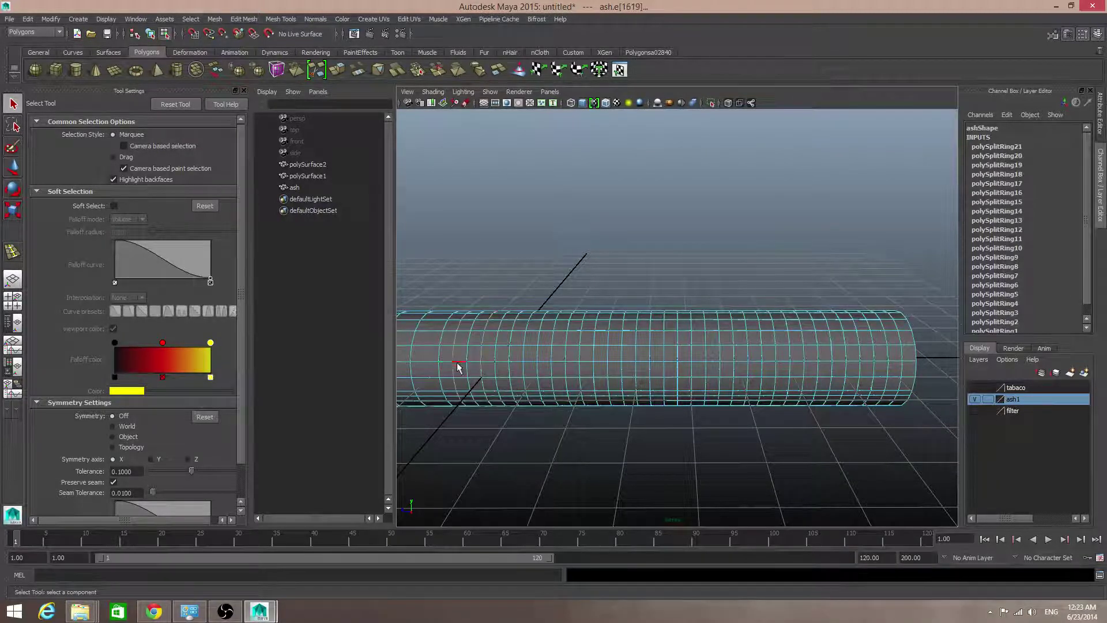
{"action": "left_click_drag", "start_coordinate": [519, 390], "coordinate": [662, 370], "text": "alt"}
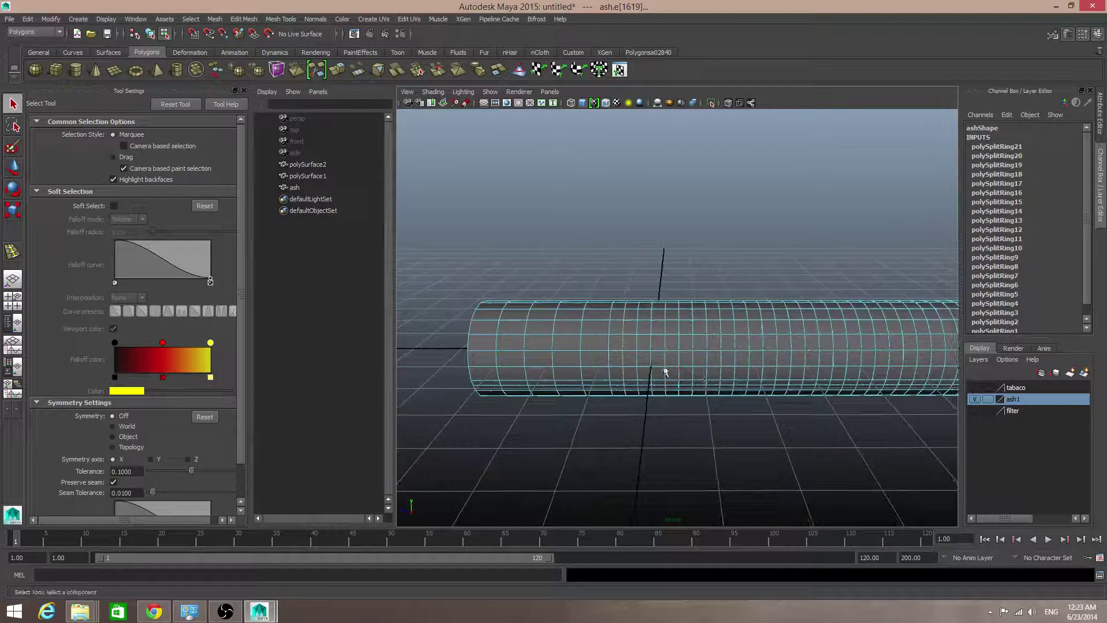
{"action": "left_click", "coordinate": [600, 355]}
{"action": "key", "text": "g"}
{"action": "left_click", "coordinate": [570, 352]}
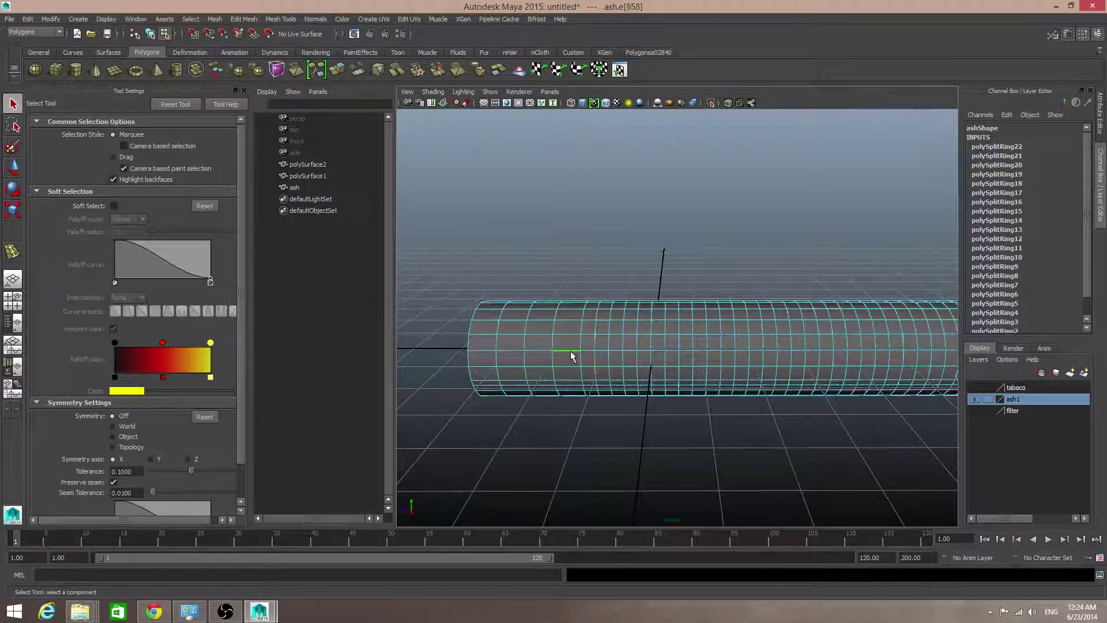
{"action": "key", "text": "g"}
{"action": "left_click", "coordinate": [536, 351]}
{"action": "key", "text": "g"}
{"action": "left_click", "coordinate": [515, 352]}
{"action": "key", "text": "g"}
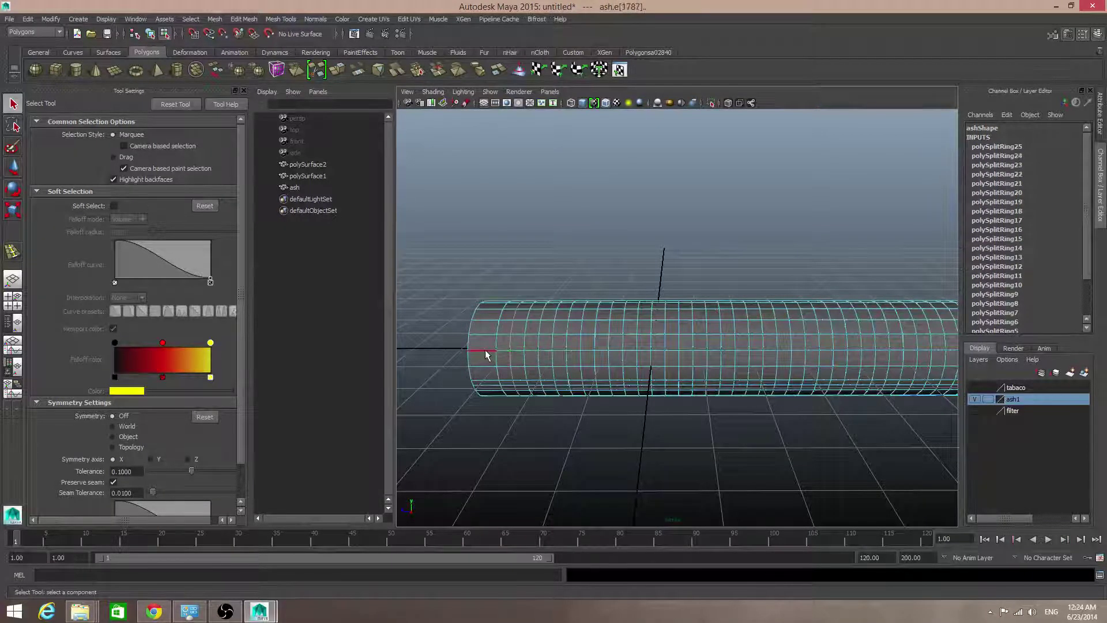
{"action": "left_click", "coordinate": [485, 351]}
{"action": "key", "text": "g"}
{"action": "scroll", "coordinate": [807, 400], "scroll_direction": "down", "scroll_amount": 4}
{"action": "mouse_move", "coordinate": [807, 405]}
{"action": "left_mouse_down", "text": "alt"}
{"action": "mouse_move", "coordinate": [682, 410]}
{"action": "mouse_move", "coordinate": [765, 441]}
{"action": "left_mouse_up", "text": "alt"}
{"action": "key", "text": "F8"}
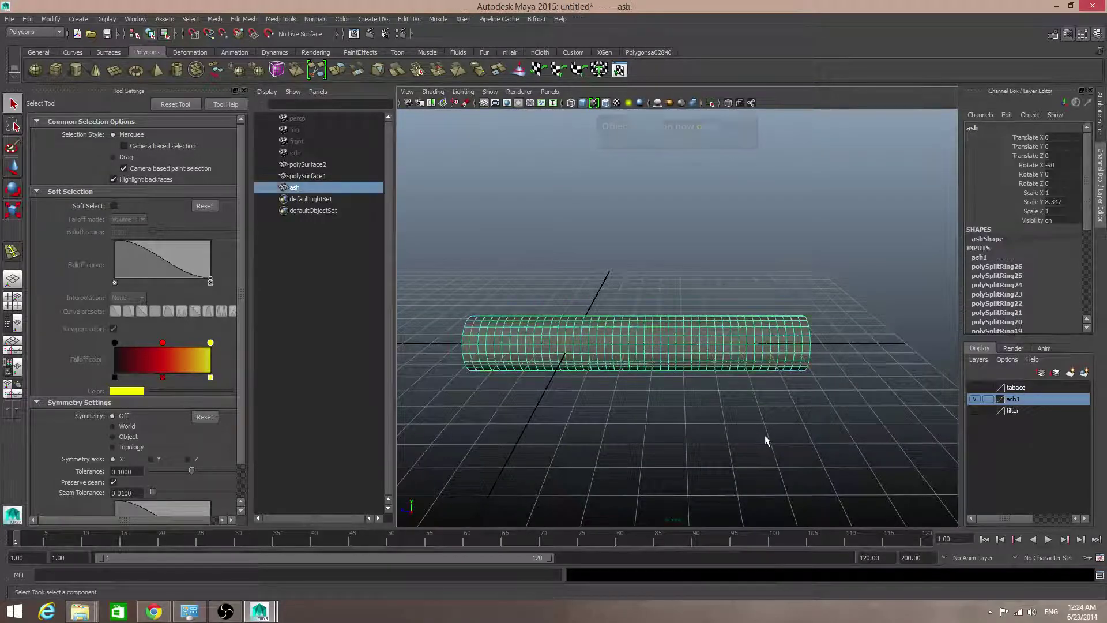
- Switch the ash cylinder to face selection and select all faces of the last two rings at its right-hand end
{"action": "middle_click_drag", "start_coordinate": [890, 403], "coordinate": [799, 378], "text": "alt"}
{"action": "right_click_drag", "start_coordinate": [799, 379], "coordinate": [798, 403], "text": "alt"}
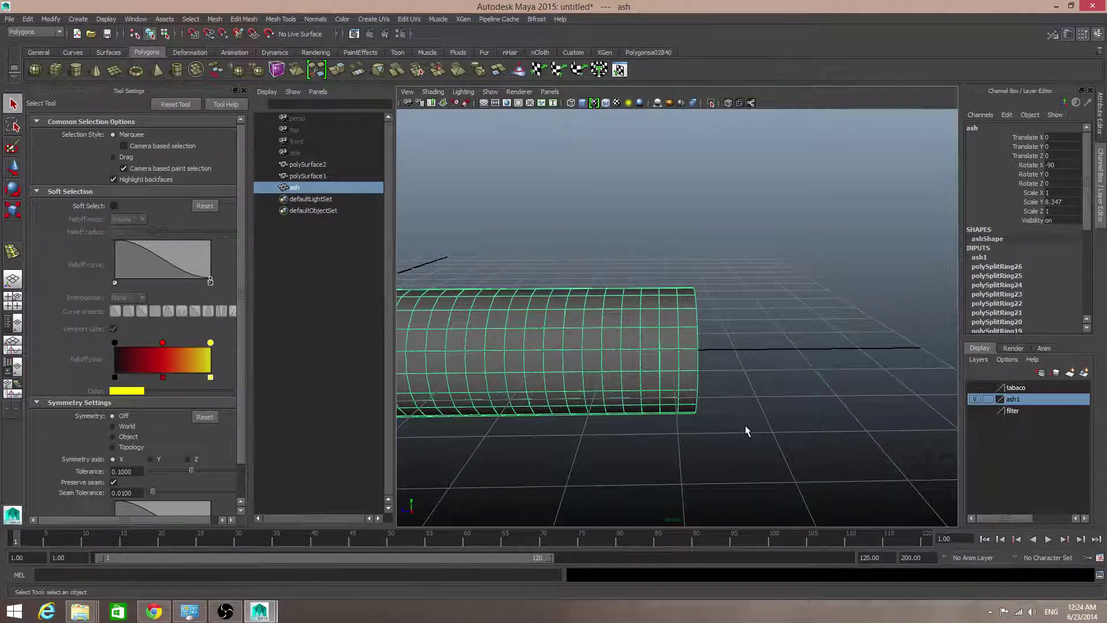
{"action": "scroll", "coordinate": [745, 425], "scroll_direction": "down", "scroll_amount": 1}
{"action": "middle_click_drag", "start_coordinate": [693, 415], "coordinate": [787, 442], "text": "alt"}
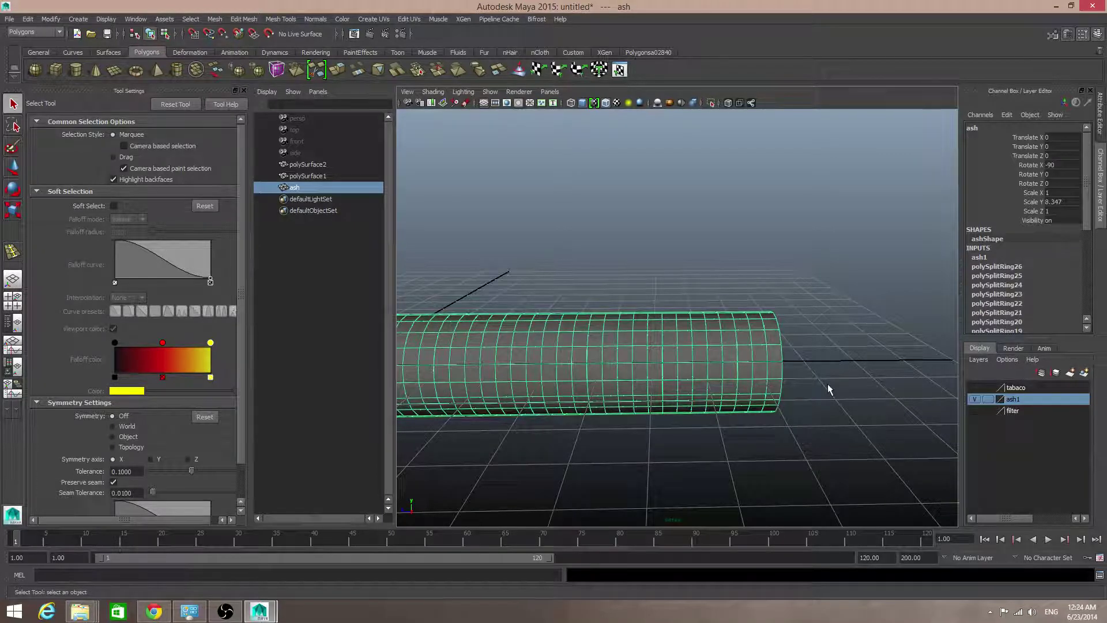
{"action": "scroll", "coordinate": [830, 388], "scroll_direction": "down", "scroll_amount": 1}
{"action": "middle_click_drag", "start_coordinate": [622, 385], "coordinate": [697, 396], "text": "alt"}
{"action": "middle_click_drag", "start_coordinate": [772, 399], "coordinate": [637, 403], "text": "alt"}
{"action": "right_click_drag", "start_coordinate": [637, 403], "coordinate": [793, 469], "text": "alt"}
{"action": "middle_click_drag", "start_coordinate": [794, 469], "coordinate": [789, 410], "text": "alt"}
{"action": "right_click", "coordinate": [670, 301]}
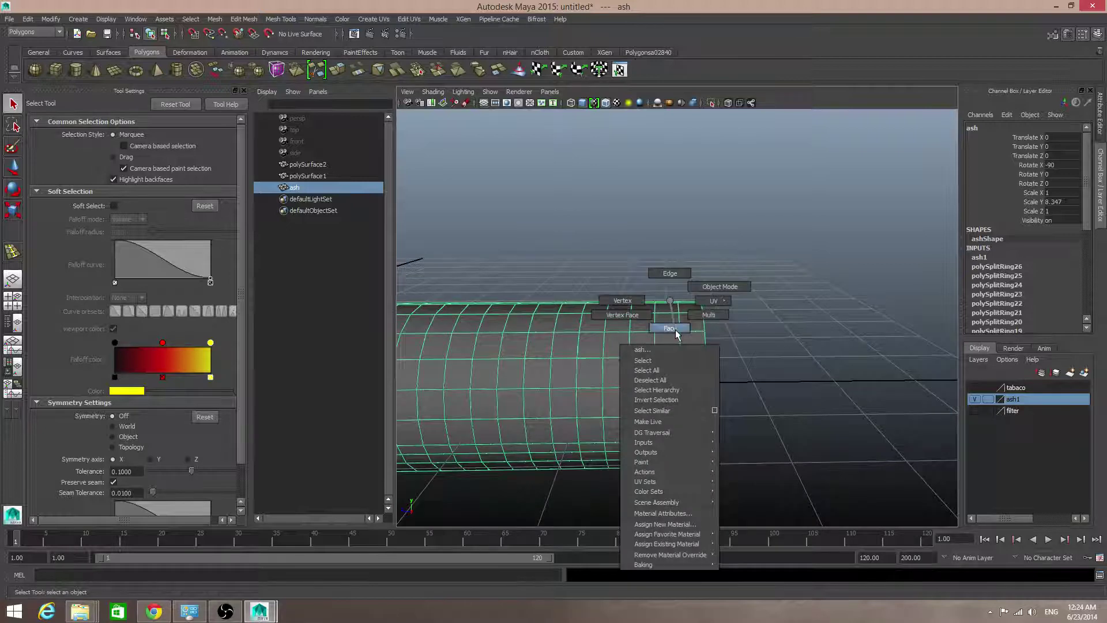
{"action": "right_click_drag", "start_coordinate": [675, 330], "coordinate": [676, 333]}
{"action": "mouse_move", "coordinate": [719, 377]}
{"action": "left_mouse_down", "text": "alt"}
{"action": "mouse_move", "coordinate": [645, 373]}
{"action": "mouse_move", "coordinate": [716, 375]}
{"action": "mouse_move", "coordinate": [716, 366]}
{"action": "left_mouse_up", "text": "alt"}
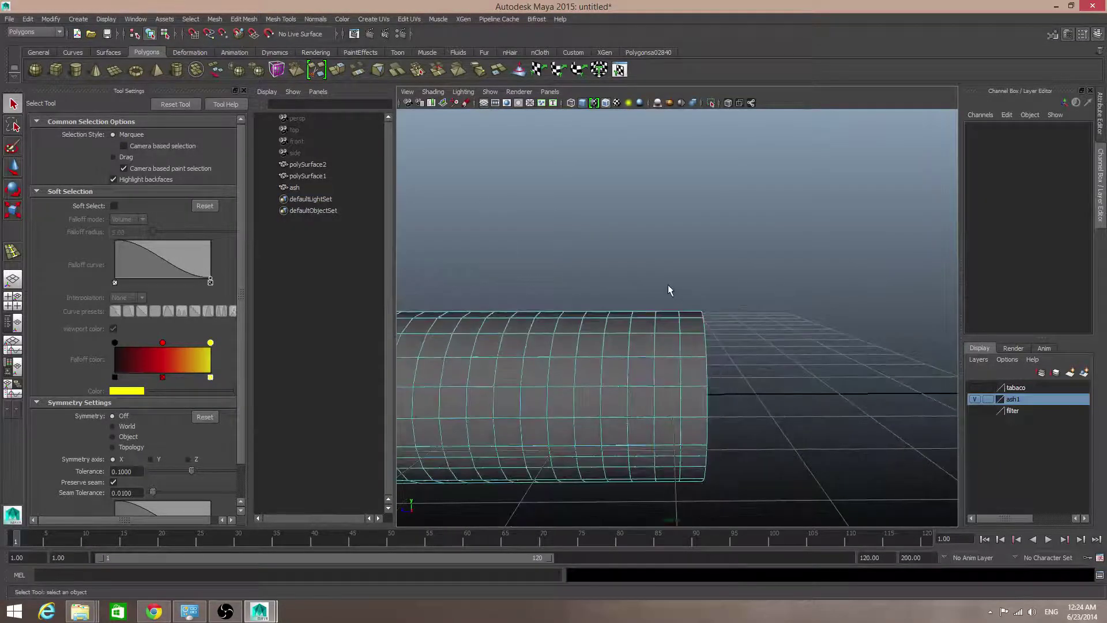
{"action": "left_click_drag", "start_coordinate": [669, 290], "coordinate": [731, 557]}
{"action": "mouse_move", "coordinate": [746, 482]}
{"action": "left_mouse_down", "text": "alt"}
{"action": "mouse_move", "coordinate": [708, 458]}
{"action": "mouse_move", "coordinate": [736, 457]}
{"action": "mouse_move", "coordinate": [769, 477]}
{"action": "mouse_move", "coordinate": [744, 478]}
{"action": "left_mouse_up", "text": "alt"}
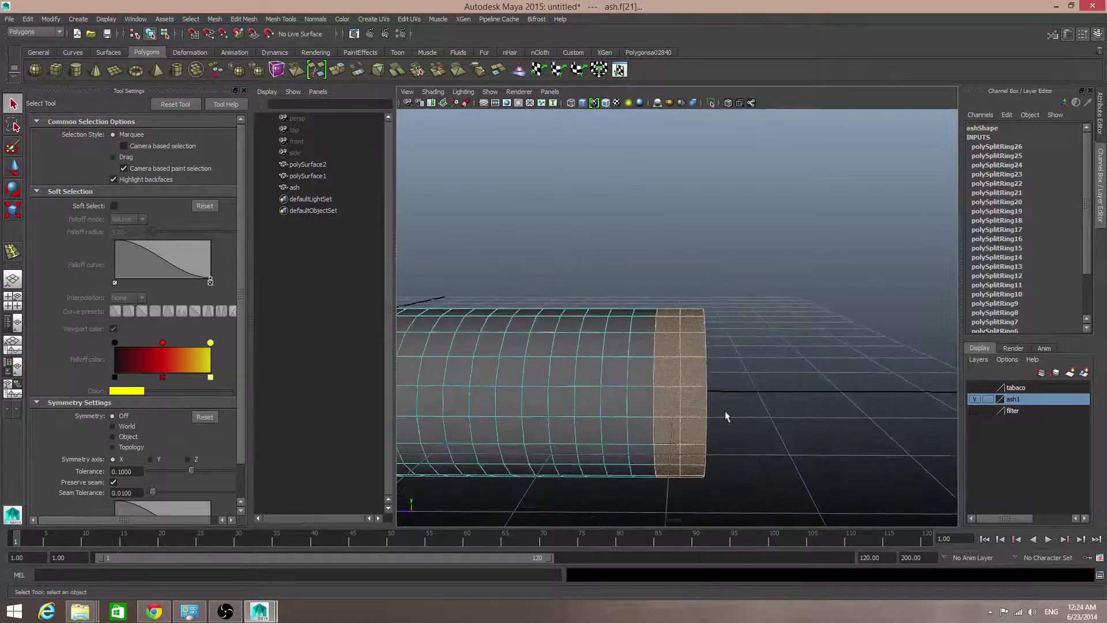
- Isolate the selected end faces to inspect them, then show the whole ash cylinder again
{"action": "left_click", "coordinate": [710, 104]}
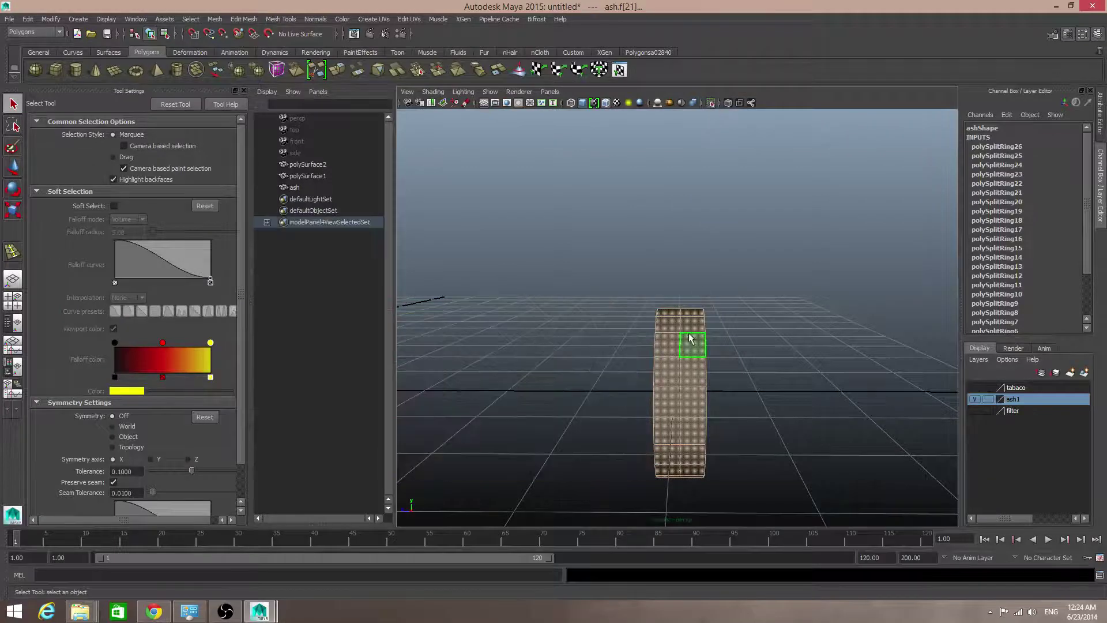
{"action": "mouse_move", "coordinate": [690, 339]}
{"action": "left_mouse_down", "text": "alt"}
{"action": "mouse_move", "coordinate": [805, 312]}
{"action": "mouse_move", "coordinate": [795, 294]}
{"action": "mouse_move", "coordinate": [692, 342]}
{"action": "left_mouse_up", "text": "alt"}
{"action": "left_click", "coordinate": [710, 104]}
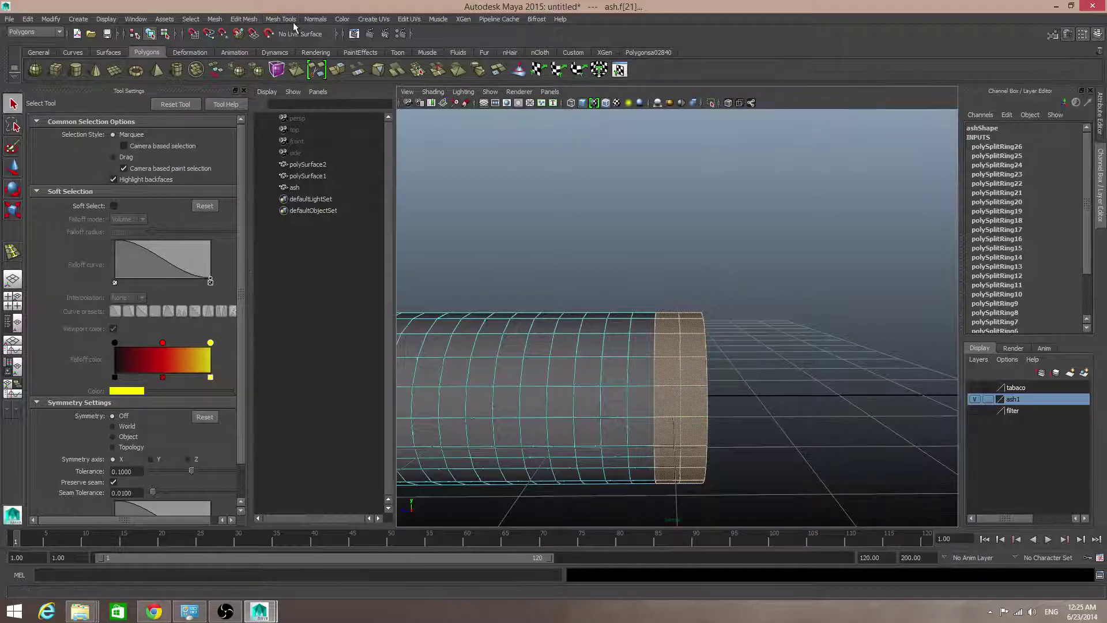
- Extract the selected end faces as a separate mesh and return to object selection
{"action": "left_click", "coordinate": [215, 19]}
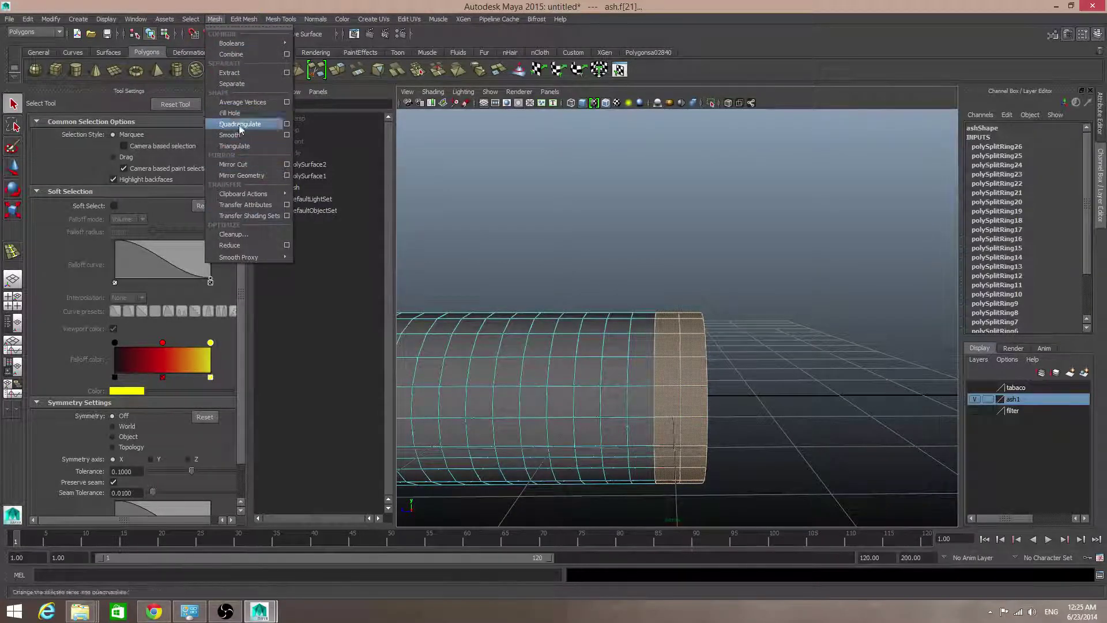
{"action": "left_click", "coordinate": [231, 72]}
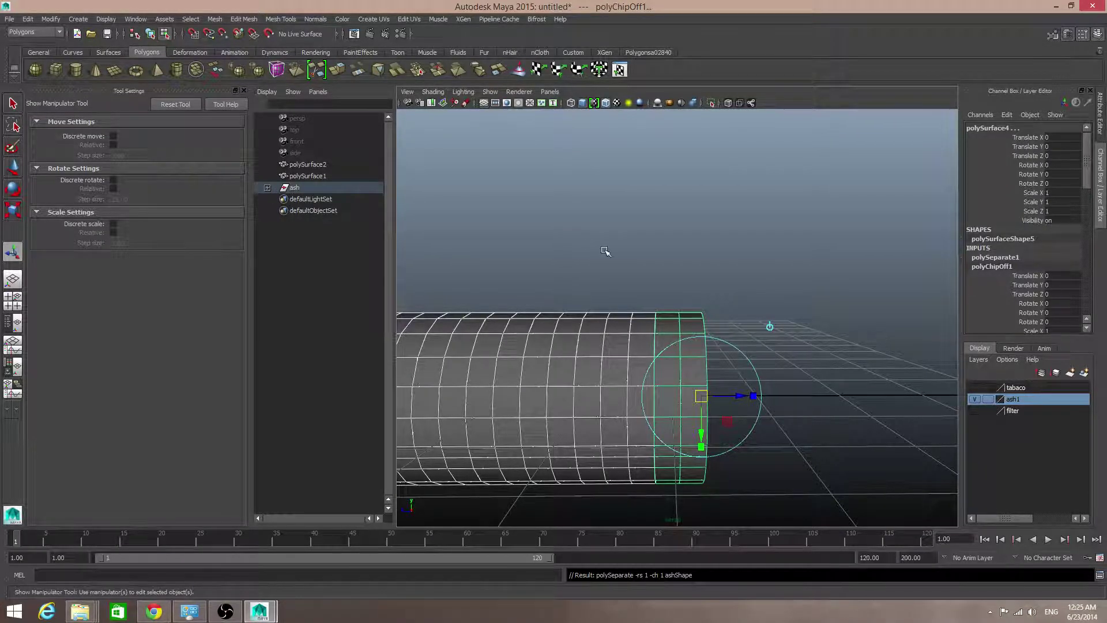
{"action": "key", "text": "F8"}
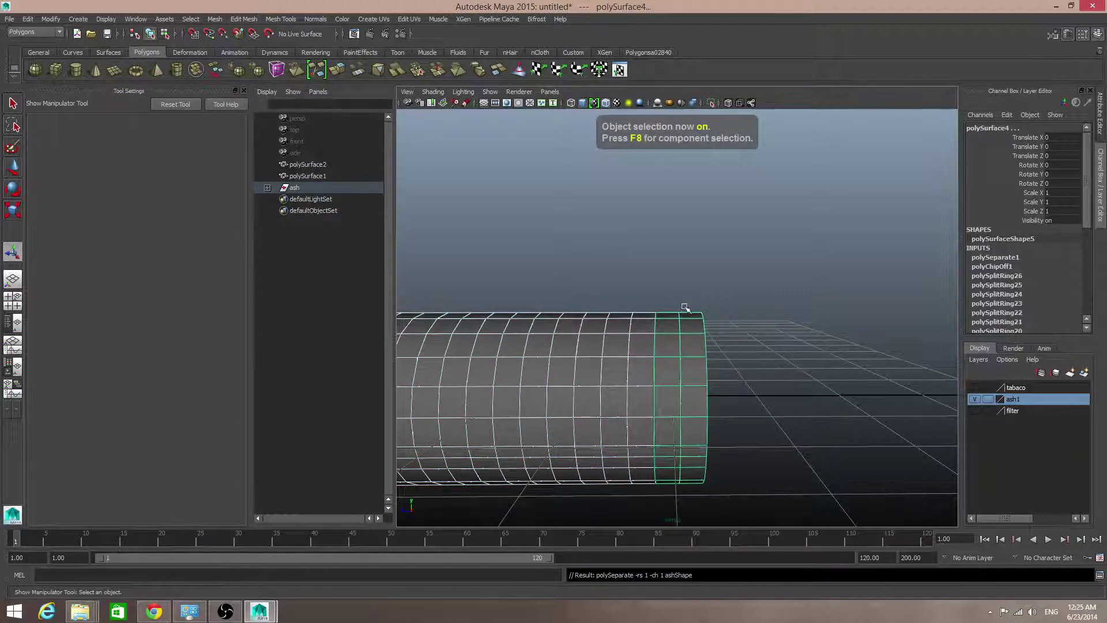
- Ungroup the extracted pieces from the ash group and select both meshes, the end piece and the cylinder body
{"action": "left_click", "coordinate": [41, 52]}
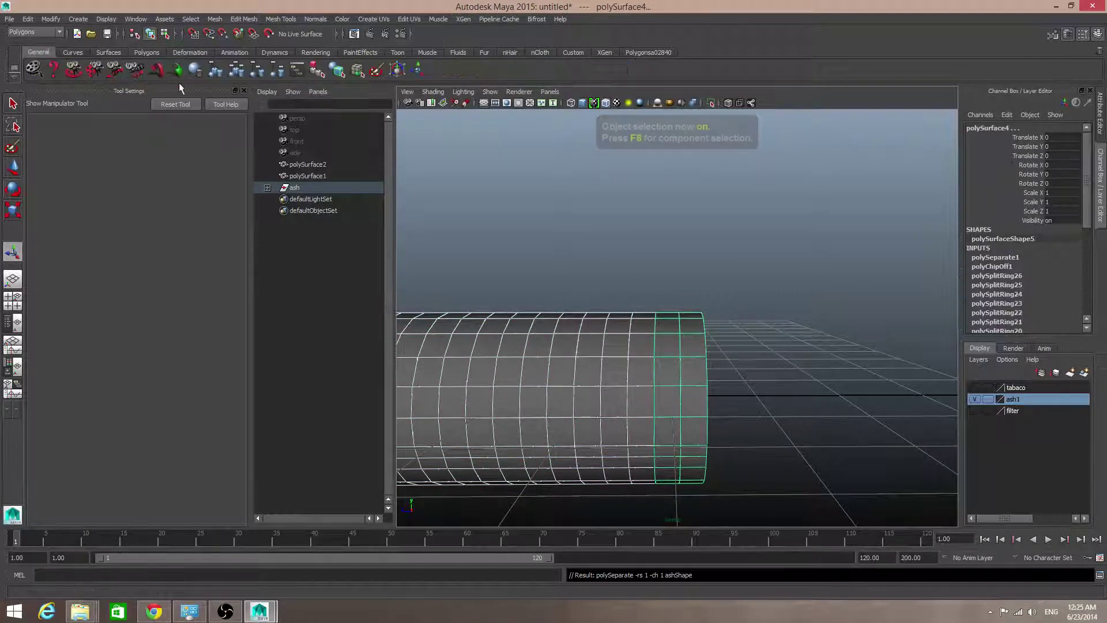
{"action": "left_click", "coordinate": [241, 71]}
{"action": "left_click", "coordinate": [301, 188]}
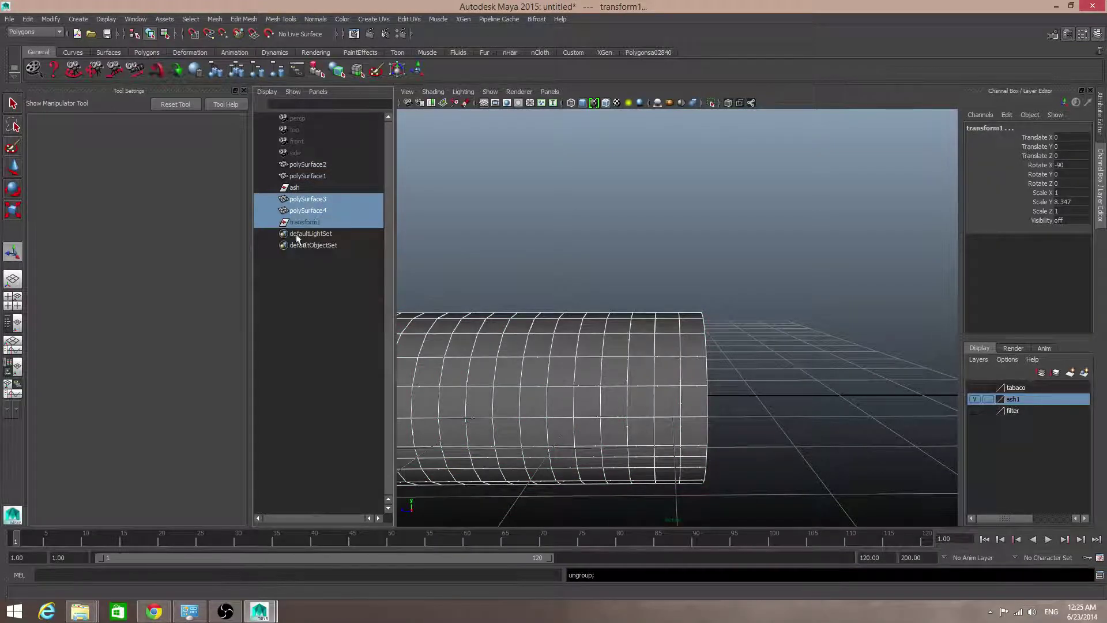
{"action": "scroll", "coordinate": [626, 357], "scroll_direction": "down", "scroll_amount": 3}
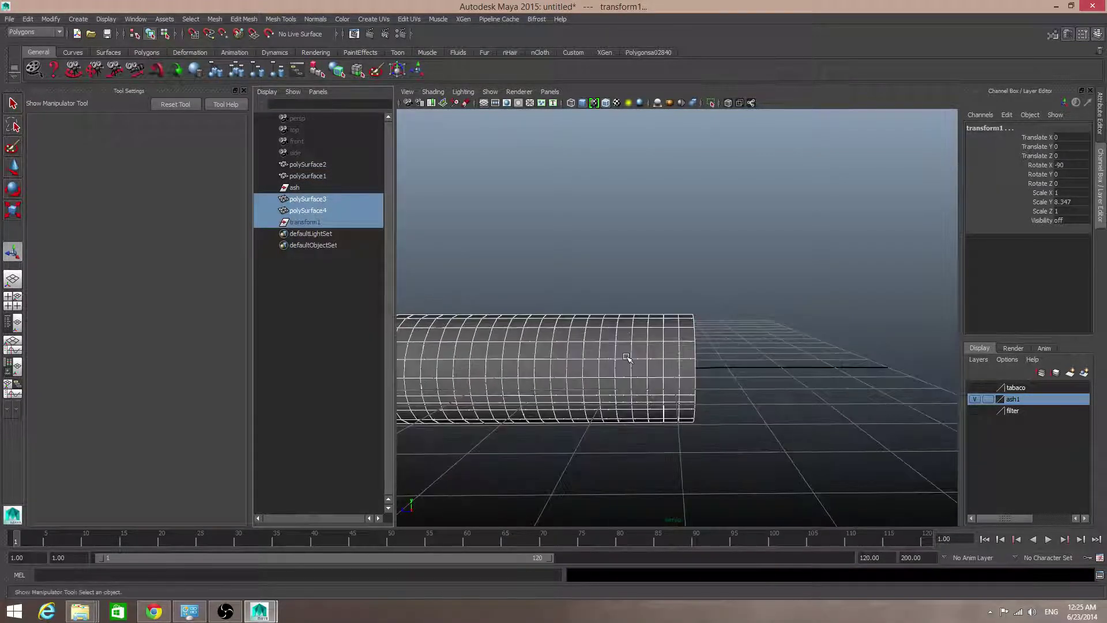
{"action": "left_click_drag", "start_coordinate": [562, 253], "coordinate": [787, 438]}
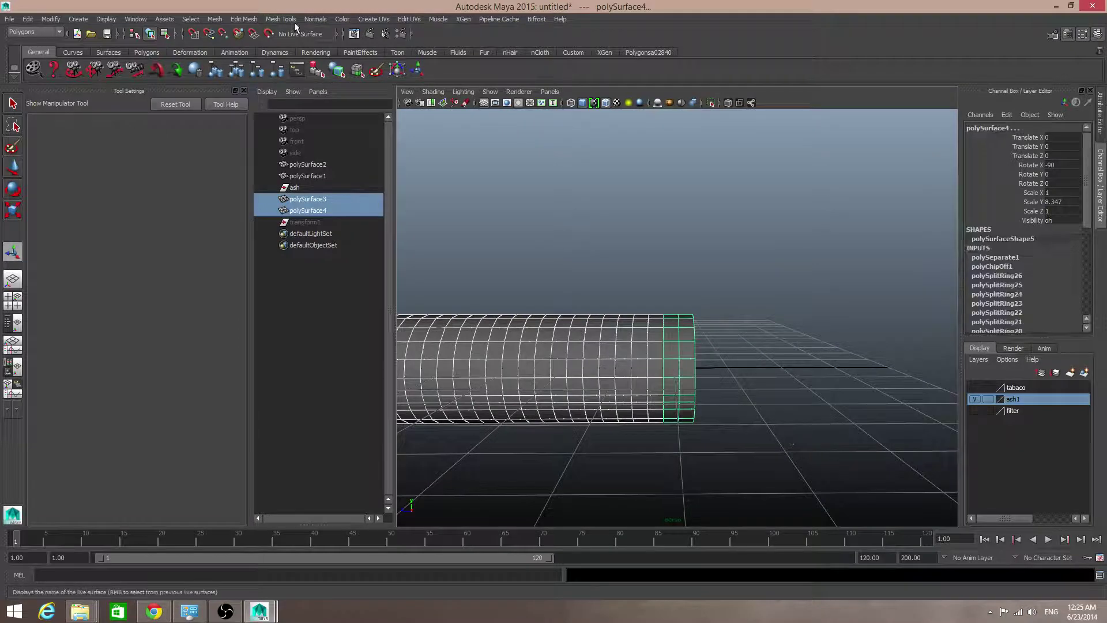
- Delete the construction history of the selected end piece and cylinder body
{"action": "left_click", "coordinate": [28, 19]}
{"action": "mouse_move", "coordinate": [54, 141]}
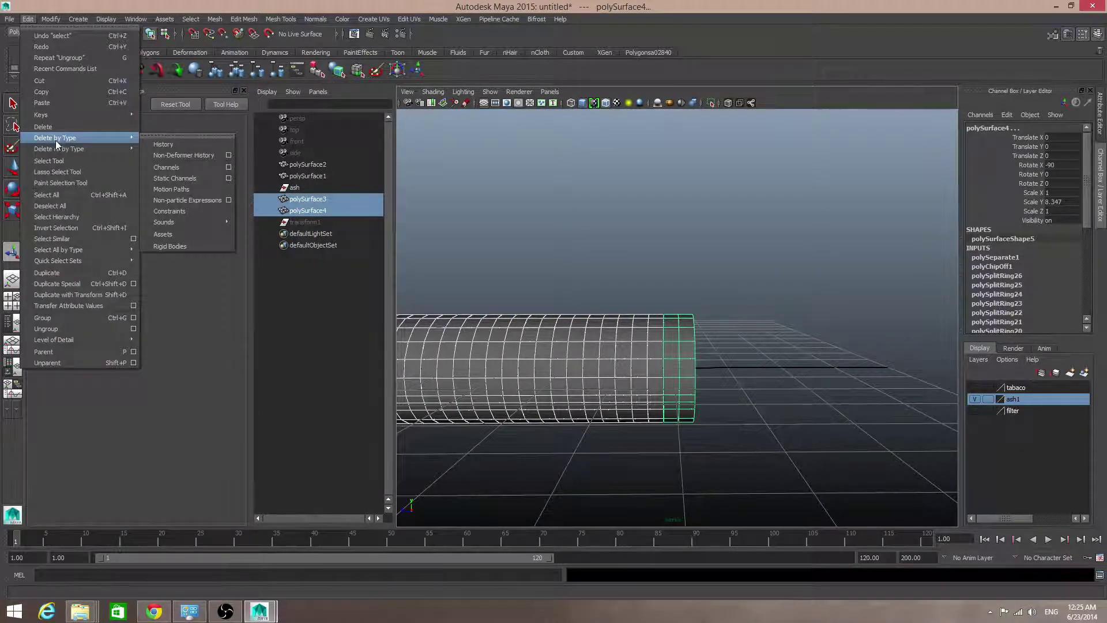
{"action": "left_click", "coordinate": [156, 144]}
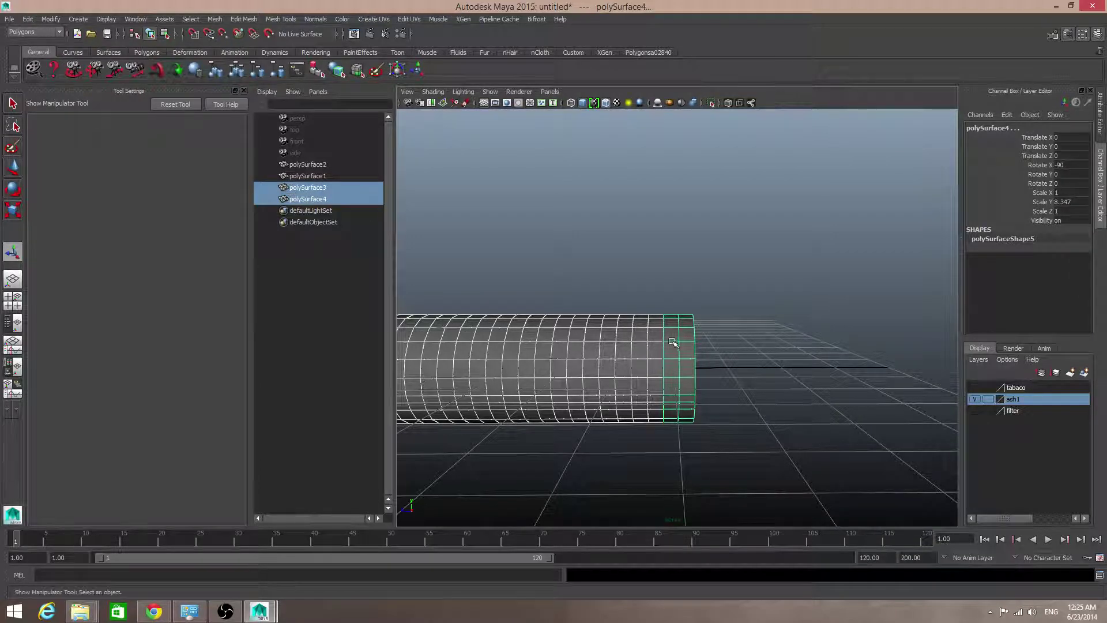
- Switch the cylinder body to face selection and select all faces of its last two rings beside the extracted end piece
{"action": "left_click", "coordinate": [656, 356]}
{"action": "middle_click_drag", "start_coordinate": [647, 392], "coordinate": [653, 377], "text": "alt"}
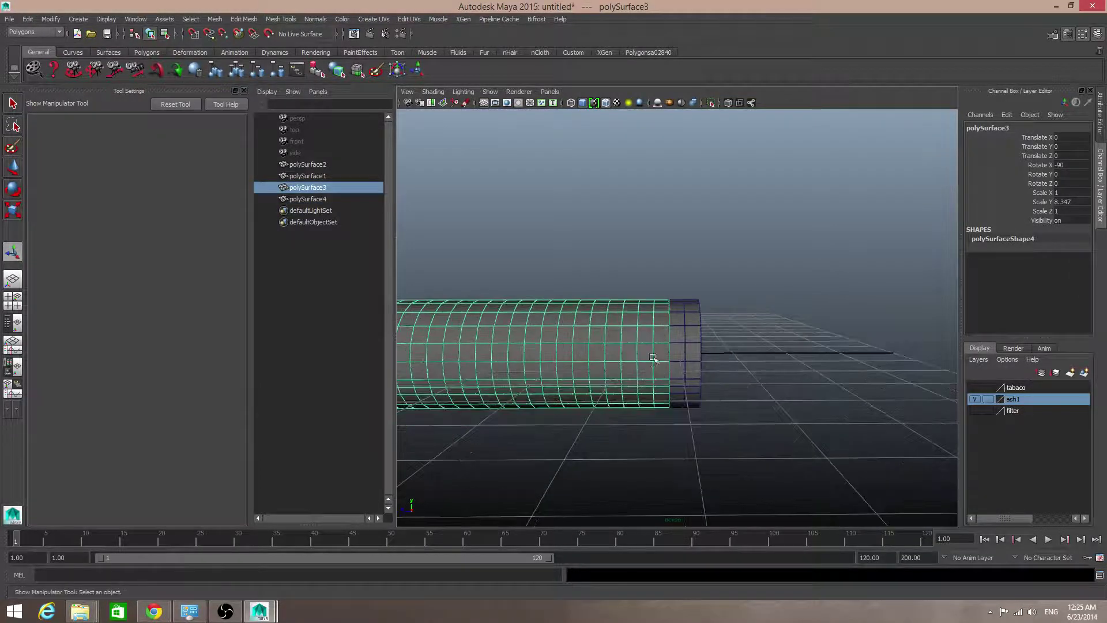
{"action": "right_click_drag", "start_coordinate": [649, 346], "coordinate": [650, 372]}
{"action": "middle_click_drag", "start_coordinate": [657, 326], "coordinate": [668, 323], "text": "alt"}
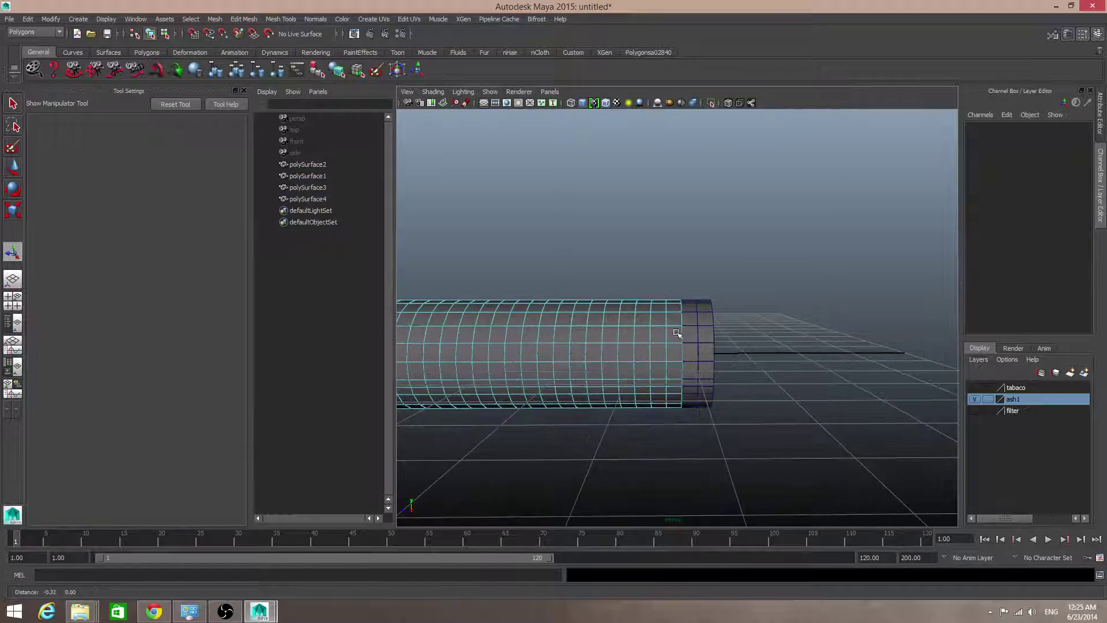
{"action": "left_click_drag", "start_coordinate": [658, 290], "coordinate": [688, 461]}
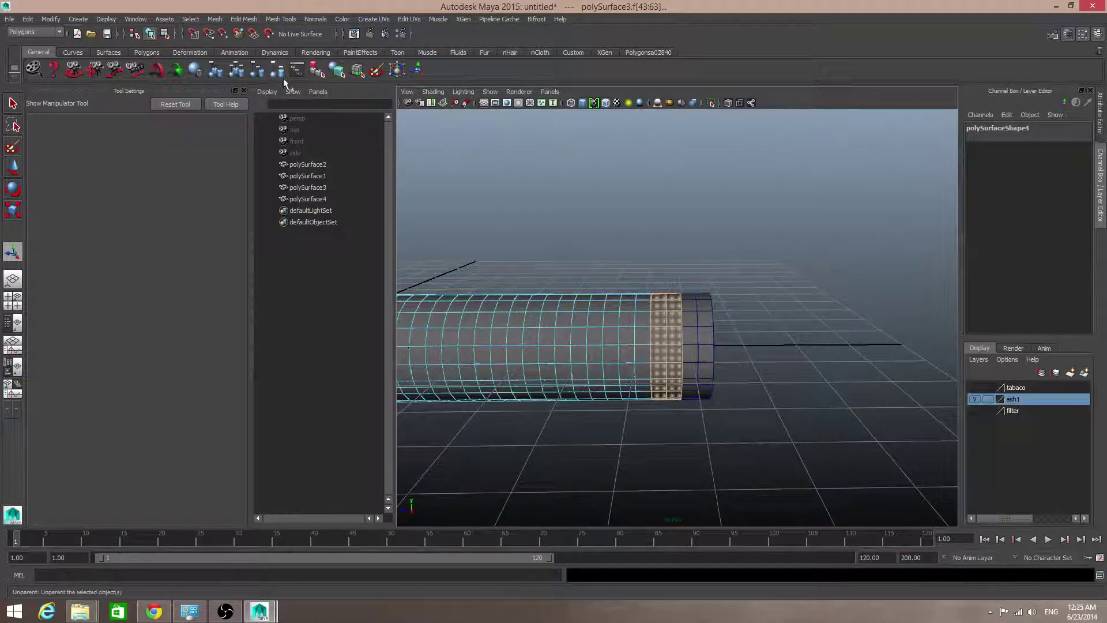
- Extract the selected two-ring face band as a separate mesh and return to object selection
{"action": "left_click", "coordinate": [214, 20]}
{"action": "left_click", "coordinate": [232, 73]}
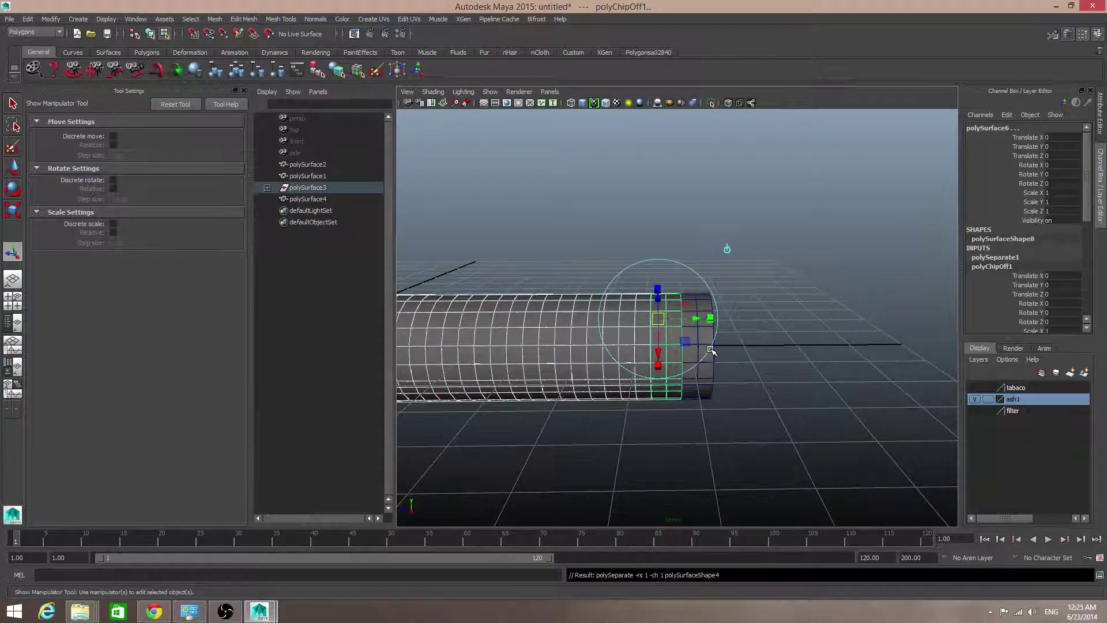
{"action": "key", "text": "F8"}
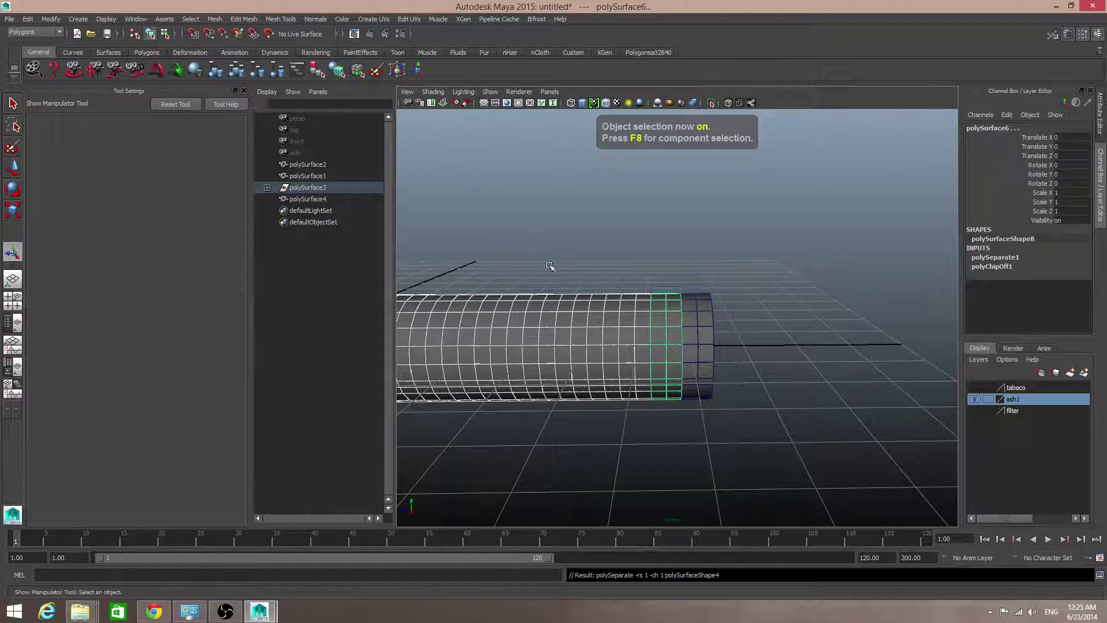
- Ungroup the extracted pieces from polySurface3 and delete their construction history
{"action": "left_click", "coordinate": [320, 189]}
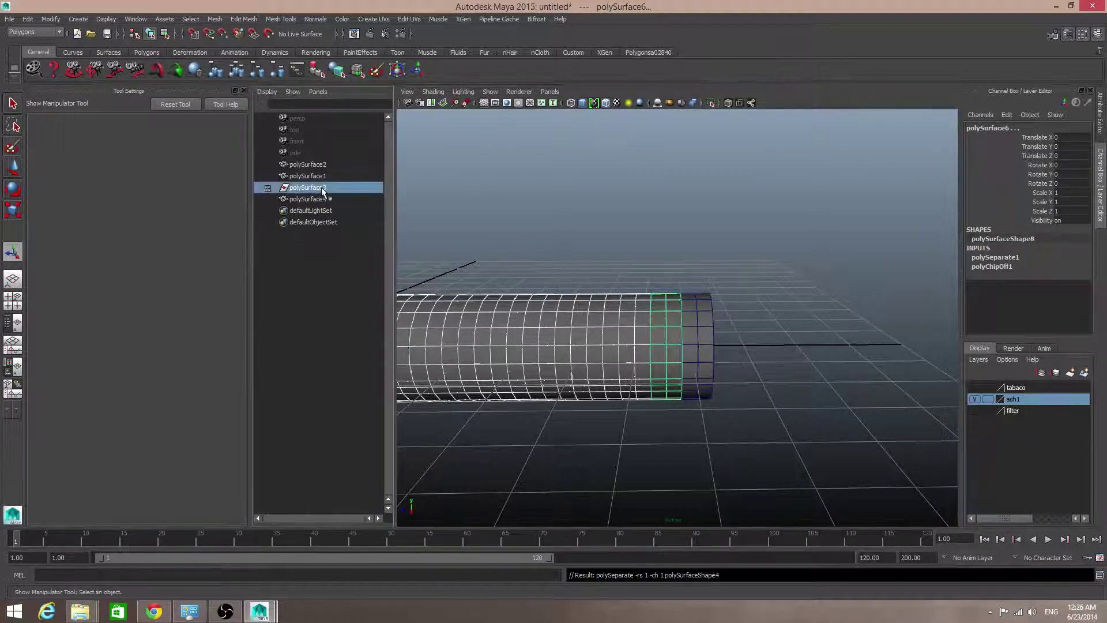
{"action": "left_click", "coordinate": [236, 67]}
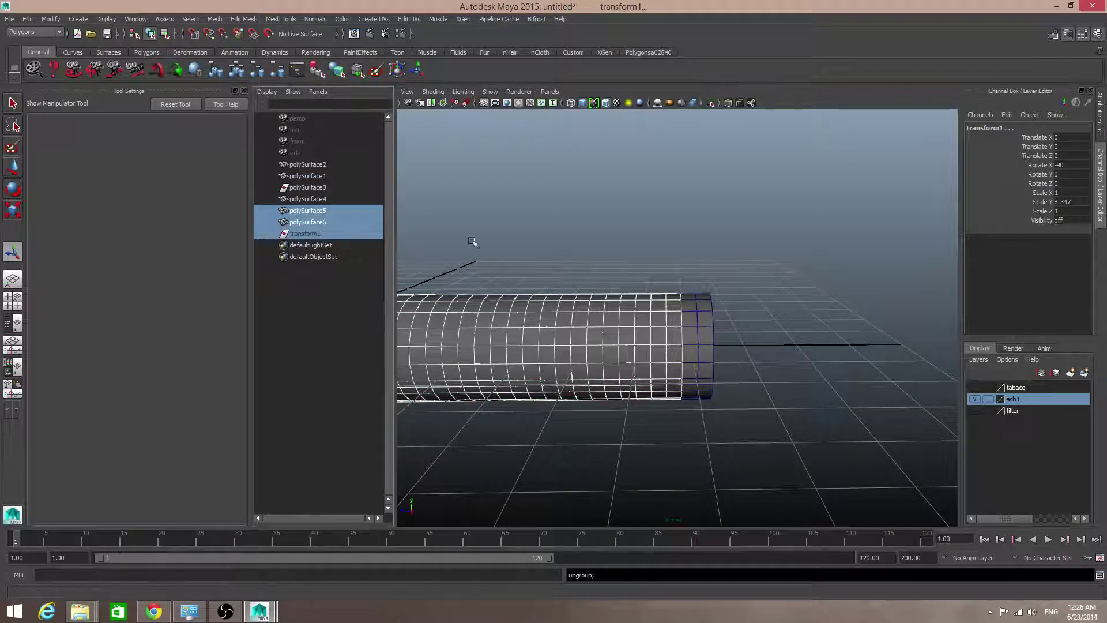
{"action": "left_click", "coordinate": [28, 19]}
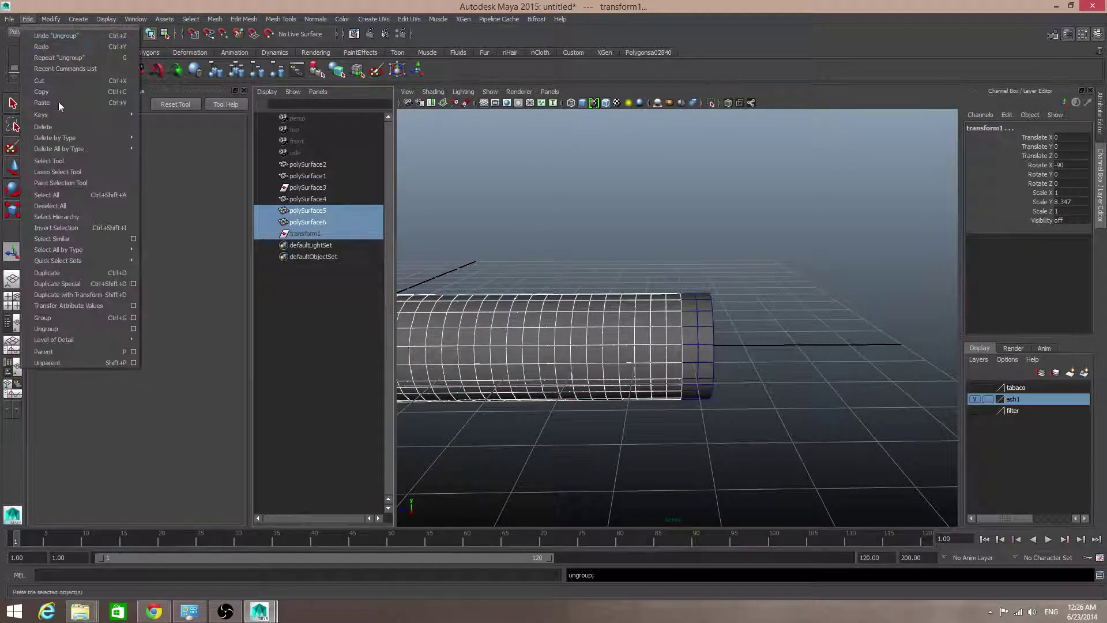
{"action": "left_click", "coordinate": [153, 140]}
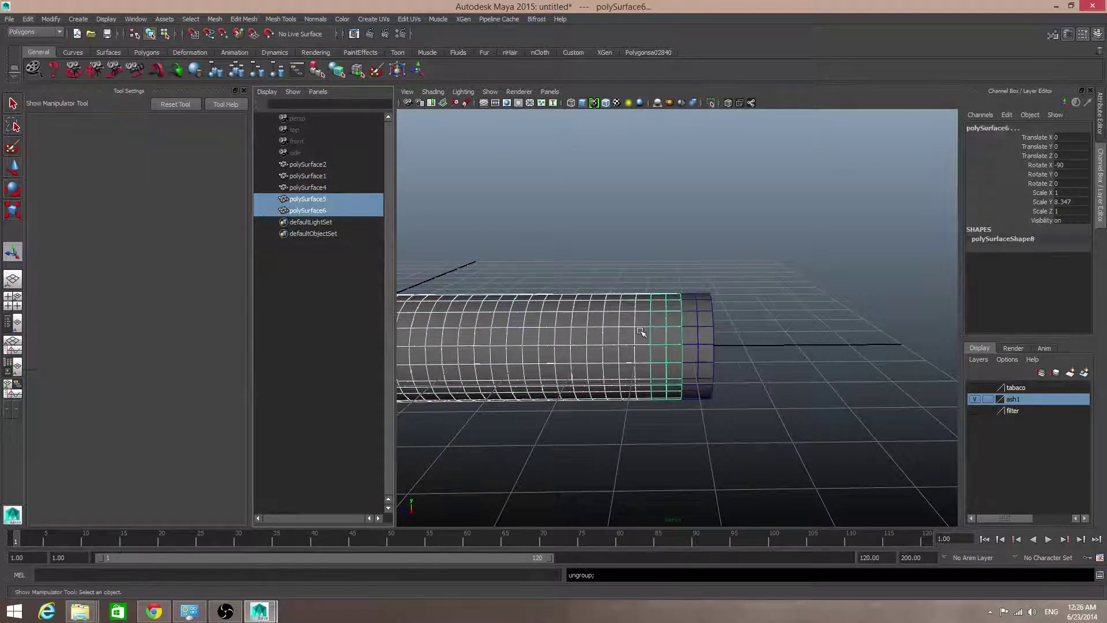
- Select all faces of the last two rings on the remaining cylinder body, next to the second extracted piece
{"action": "middle_click_drag", "start_coordinate": [572, 310], "coordinate": [621, 290], "text": "alt"}
{"action": "left_click", "coordinate": [664, 297]}
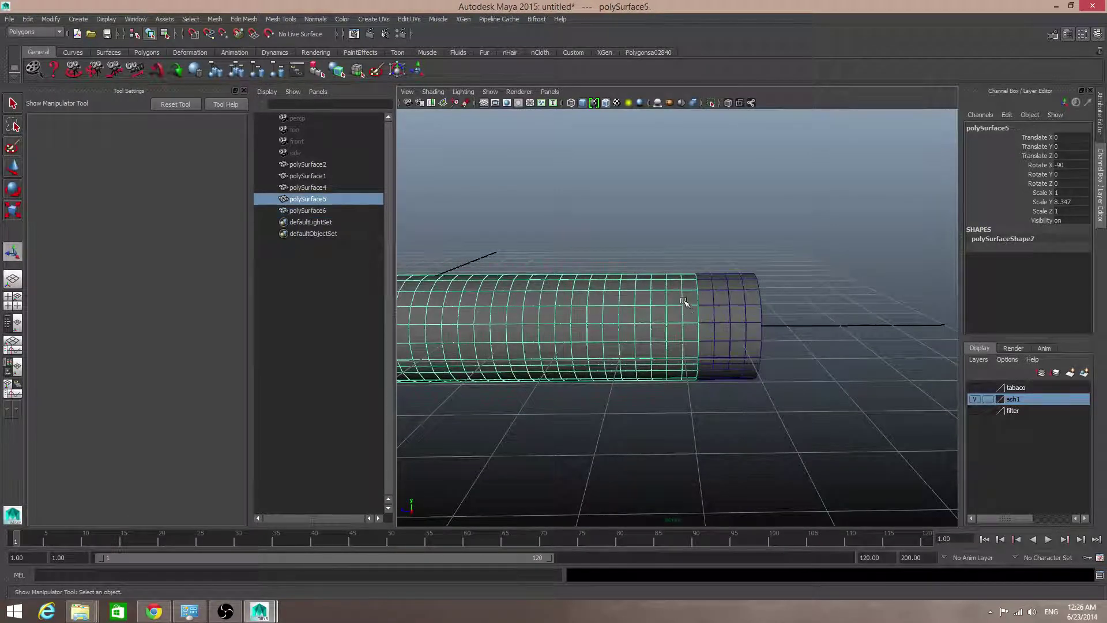
{"action": "right_click_drag", "start_coordinate": [684, 300], "coordinate": [668, 261]}
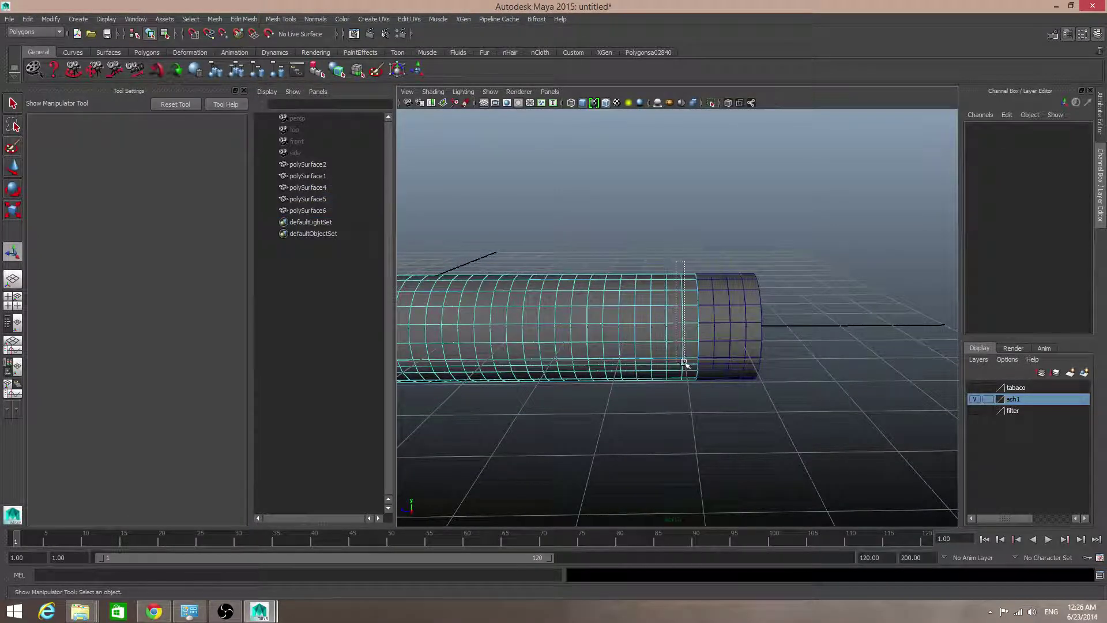
{"action": "double_click", "coordinate": [690, 402]}
{"action": "middle_click_drag", "start_coordinate": [694, 400], "coordinate": [597, 330], "text": "alt"}
{"action": "right_click_drag", "start_coordinate": [597, 330], "coordinate": [627, 320], "text": "alt"}
{"action": "right_click_drag", "start_coordinate": [544, 317], "coordinate": [741, 371], "text": "alt"}
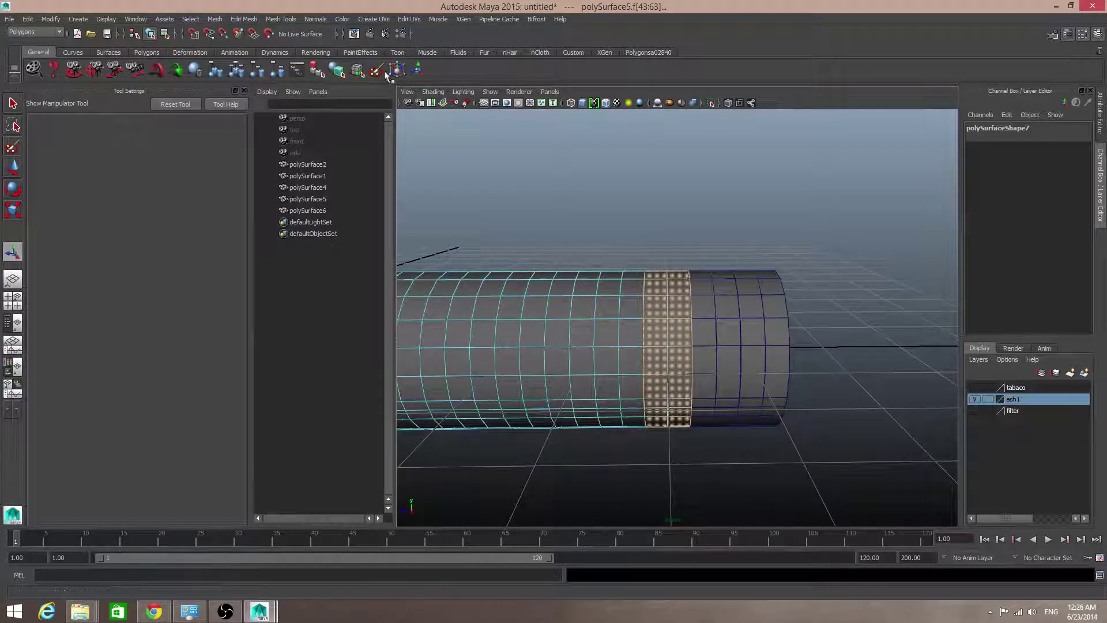
- Extract the selected ring faces as a separate mesh and ungroup the resulting pieces from polySurface5
{"action": "left_click", "coordinate": [215, 19]}
{"action": "left_click", "coordinate": [228, 49]}
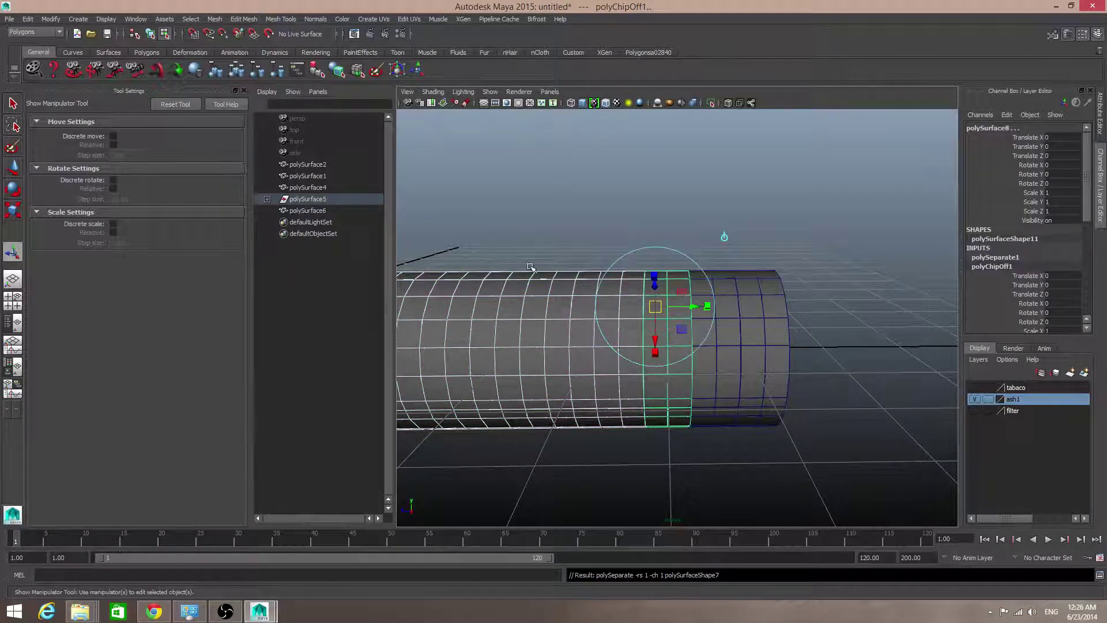
{"action": "left_click", "coordinate": [332, 199]}
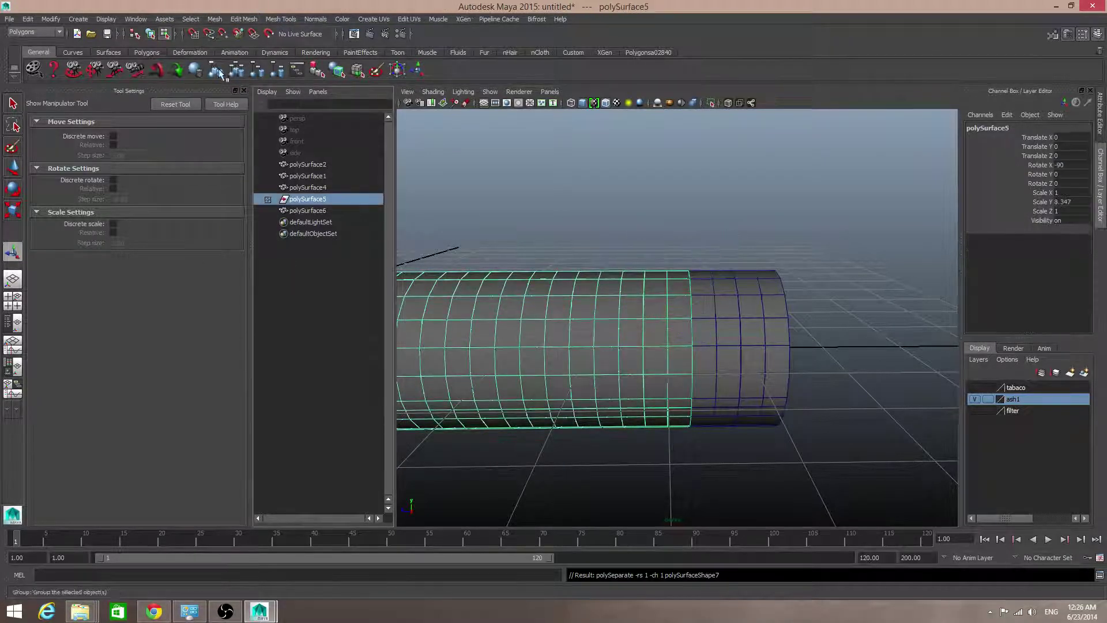
{"action": "left_click", "coordinate": [236, 69]}
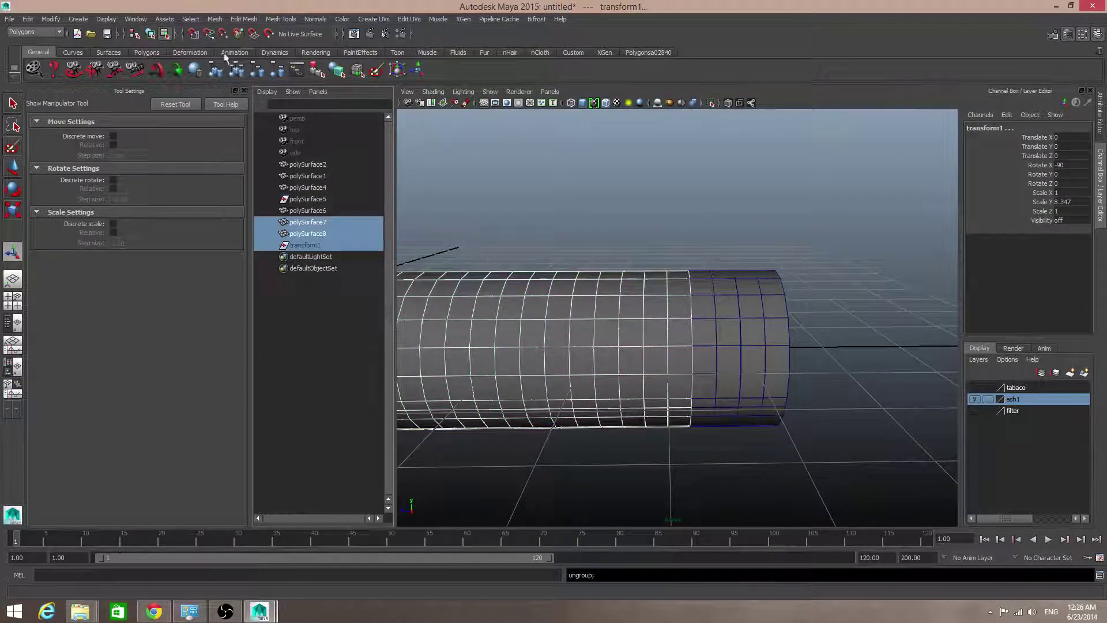
- Delete the construction history of the newly ungrouped ring piece and cylinder body
{"action": "left_click", "coordinate": [27, 19]}
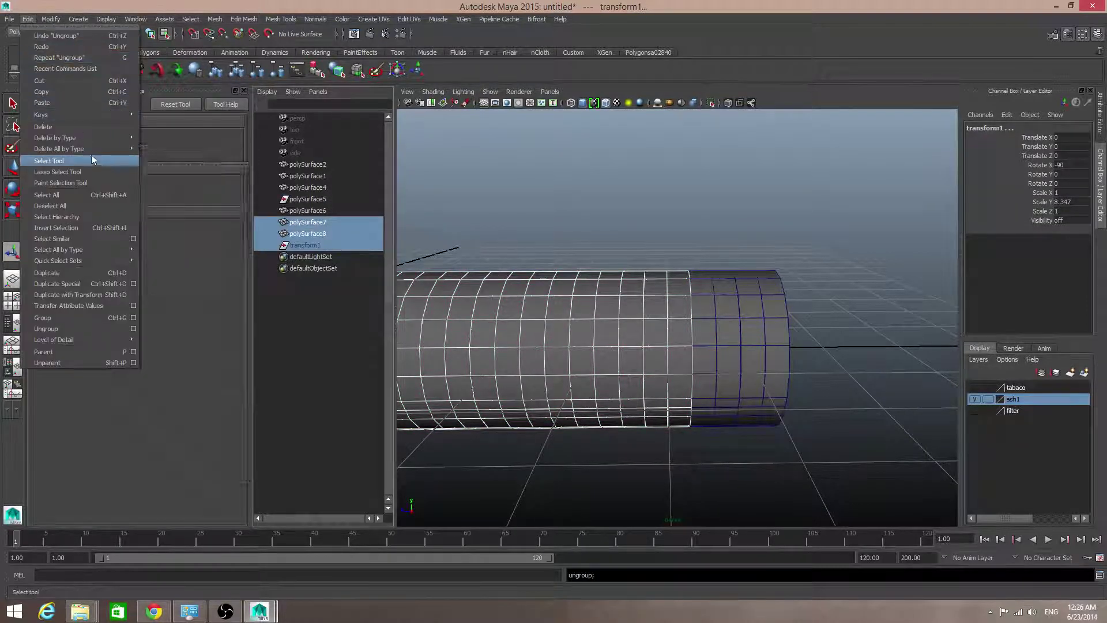
{"action": "mouse_move", "coordinate": [106, 138]}
{"action": "left_click", "coordinate": [172, 146]}
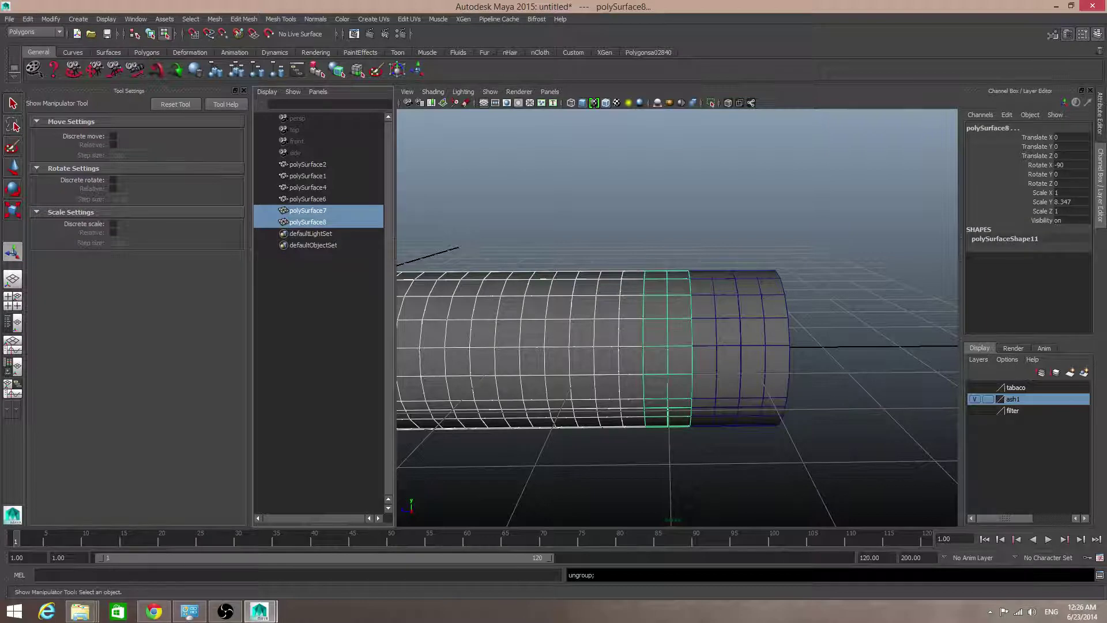
- Display the Custom shelf and add the Delete by Type > History command to it as a shortcut
{"action": "left_click", "coordinate": [574, 52]}
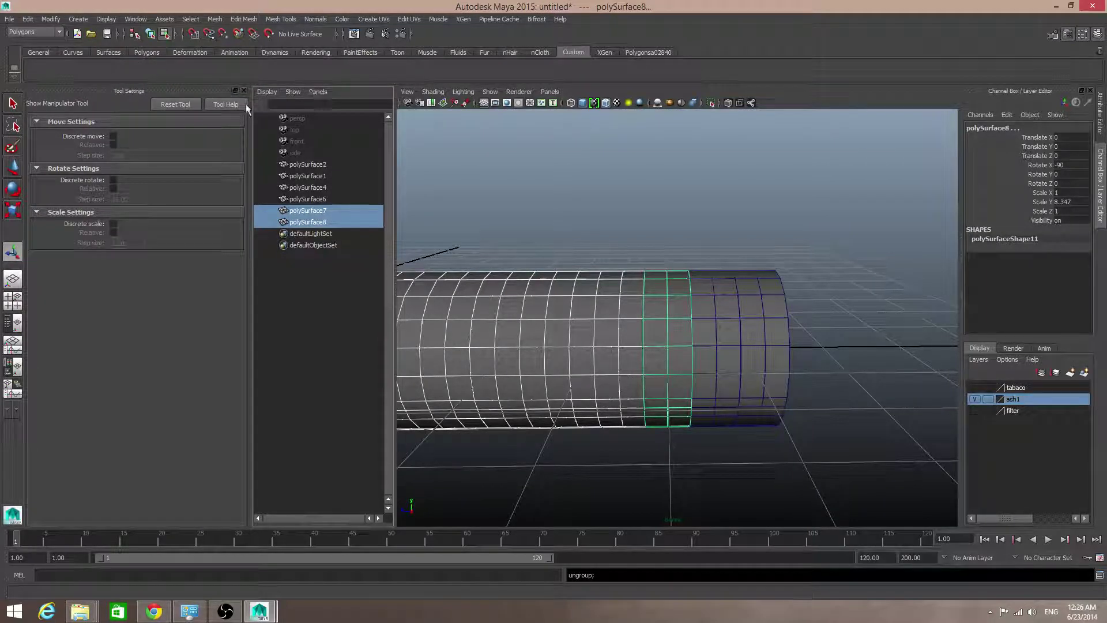
{"action": "scroll", "coordinate": [604, 347], "scroll_direction": "down", "scroll_amount": 1}
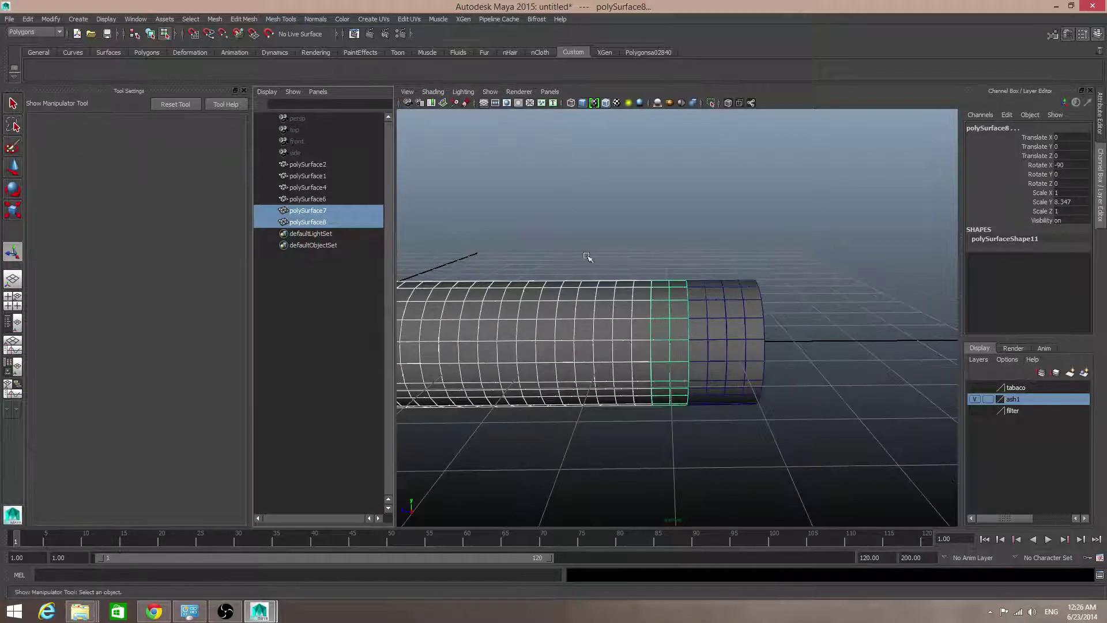
{"action": "scroll", "coordinate": [586, 254], "scroll_direction": "up", "scroll_amount": 1}
{"action": "middle_click_drag", "start_coordinate": [599, 276], "coordinate": [665, 271], "text": "alt"}
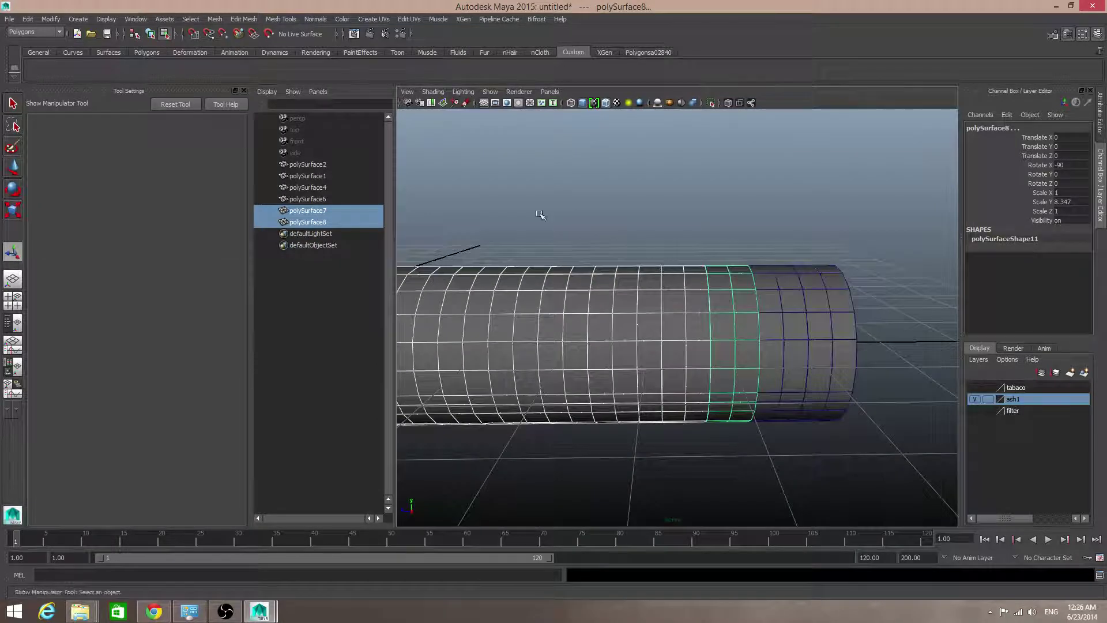
{"action": "left_click", "coordinate": [33, 19]}
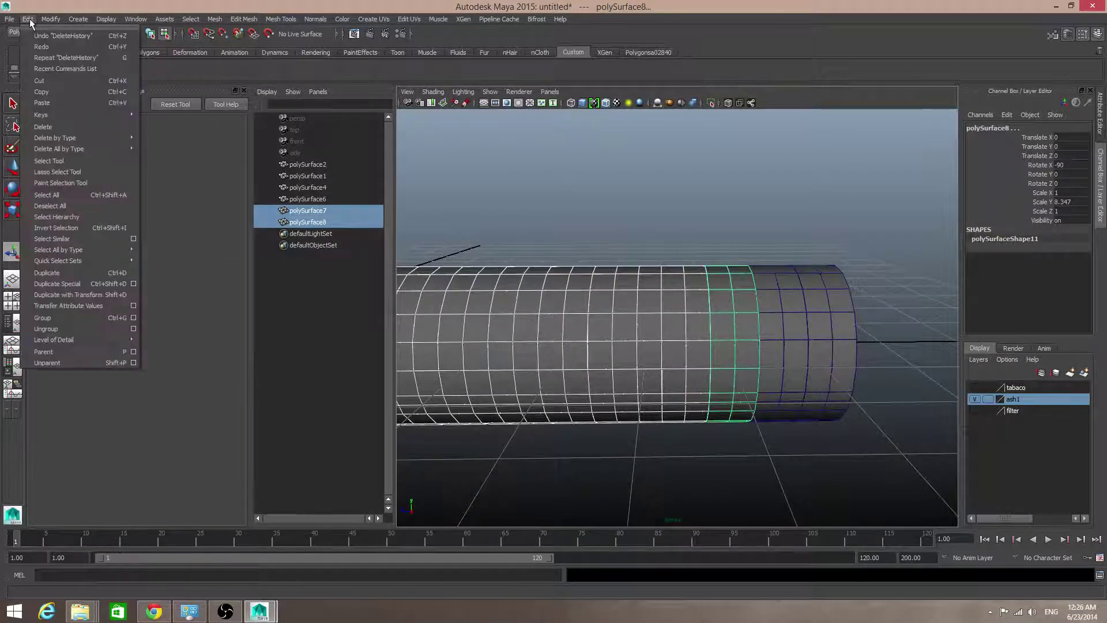
{"action": "mouse_move", "coordinate": [92, 140]}
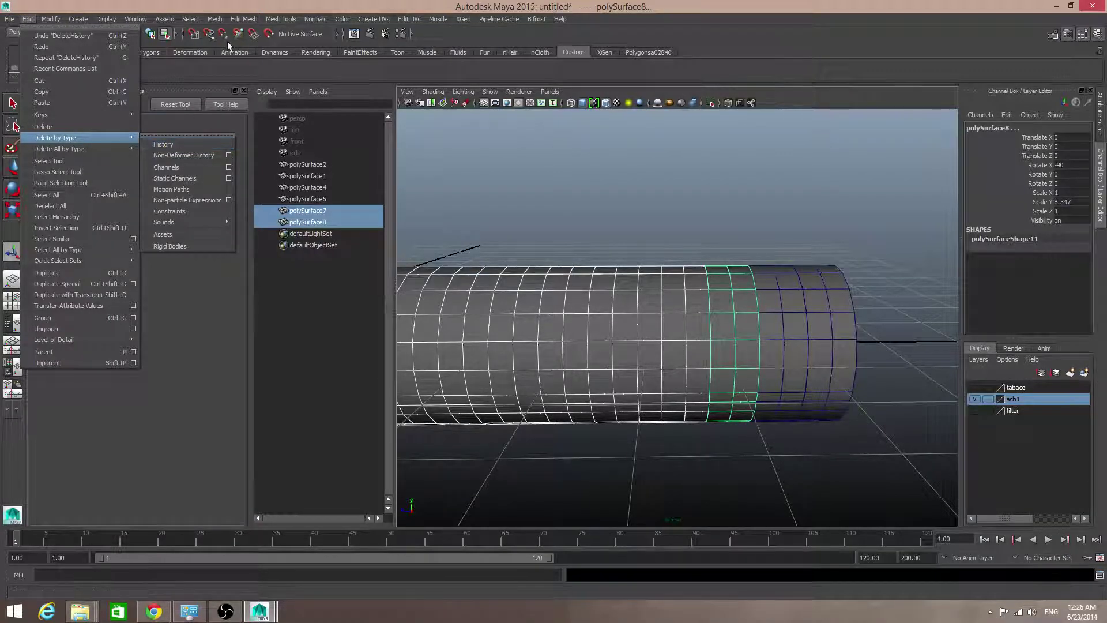
{"action": "left_click", "coordinate": [199, 71]}
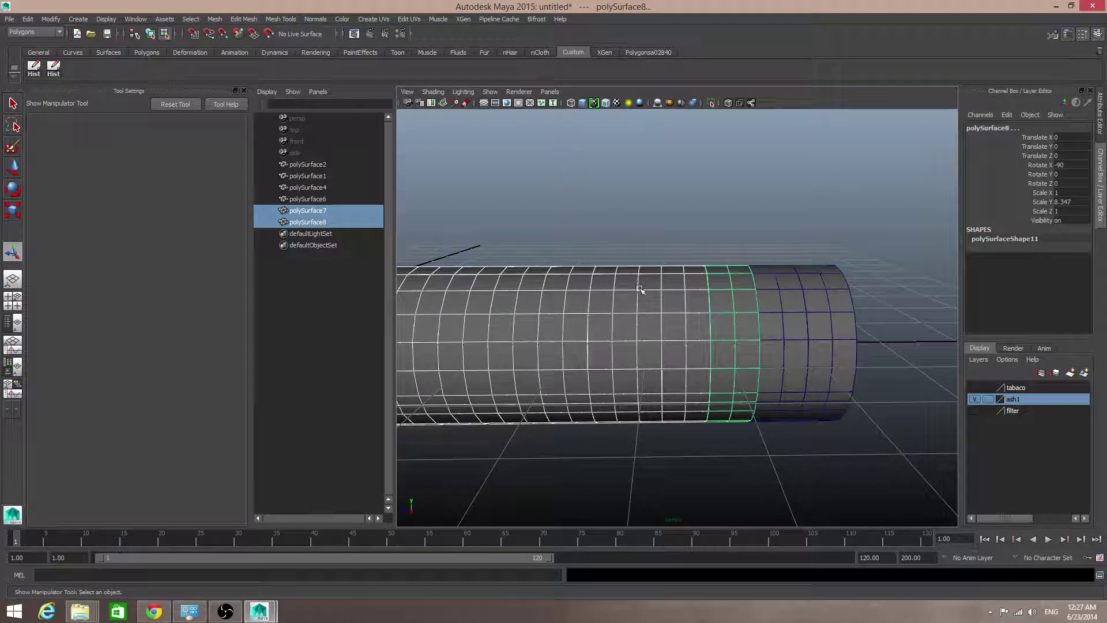
- Remove both Hist shortcuts from the Custom shelf
{"action": "right_click", "coordinate": [53, 69]}
{"action": "left_click", "coordinate": [74, 105]}
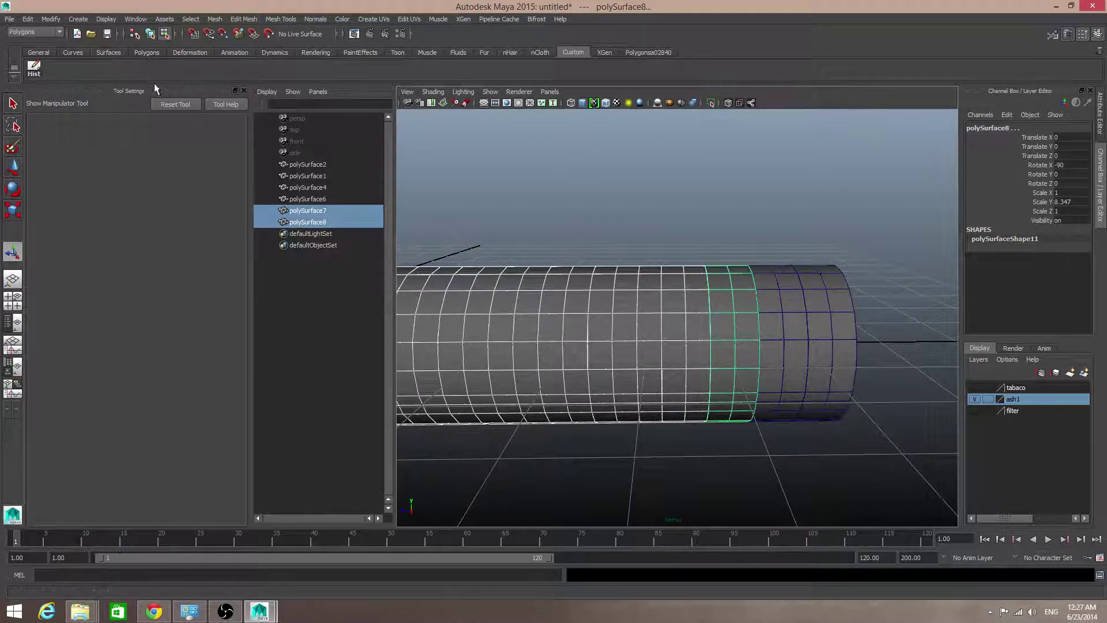
{"action": "right_click", "coordinate": [42, 71]}
{"action": "left_click", "coordinate": [51, 103]}
- Add a single Delete by Type > History shortcut back to the Custom shelf
{"action": "left_click", "coordinate": [58, 20]}
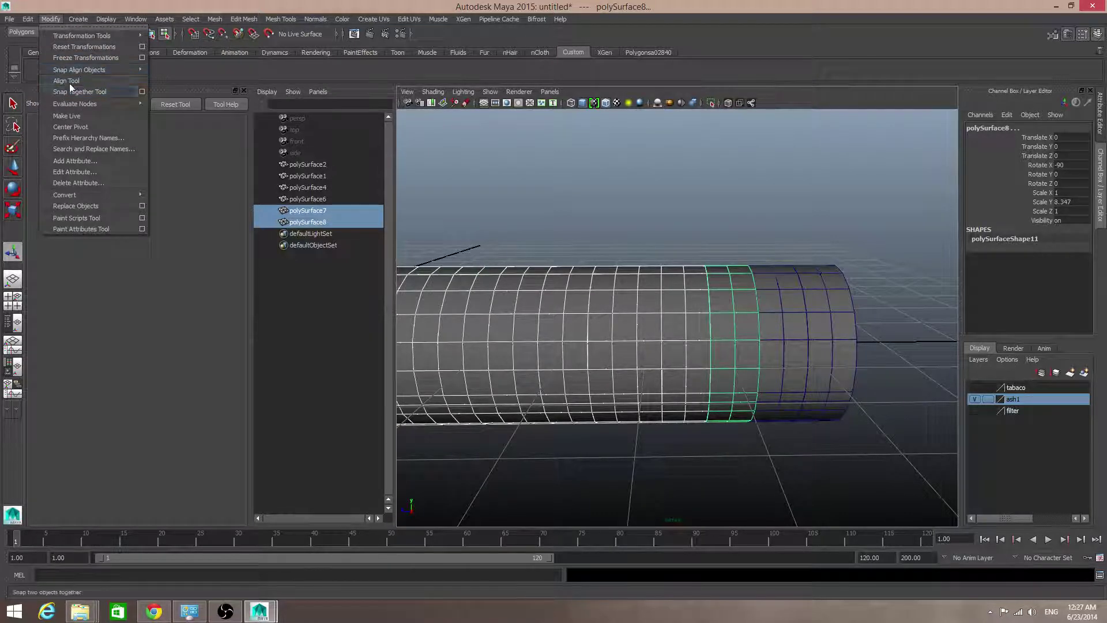
{"action": "left_click", "coordinate": [26, 19]}
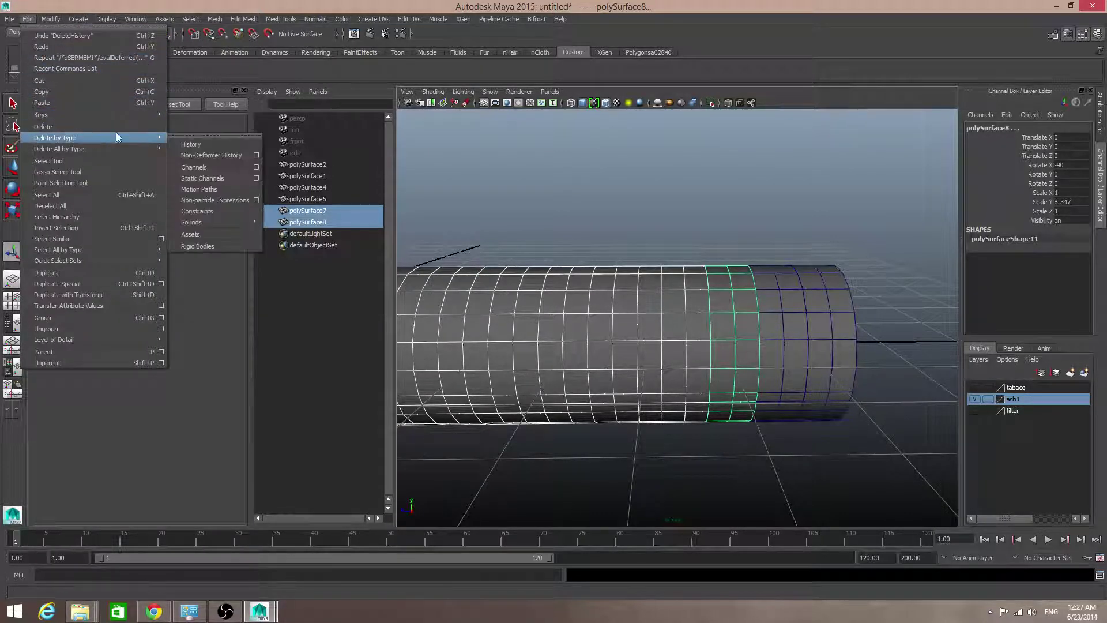
{"action": "mouse_move", "coordinate": [164, 139]}
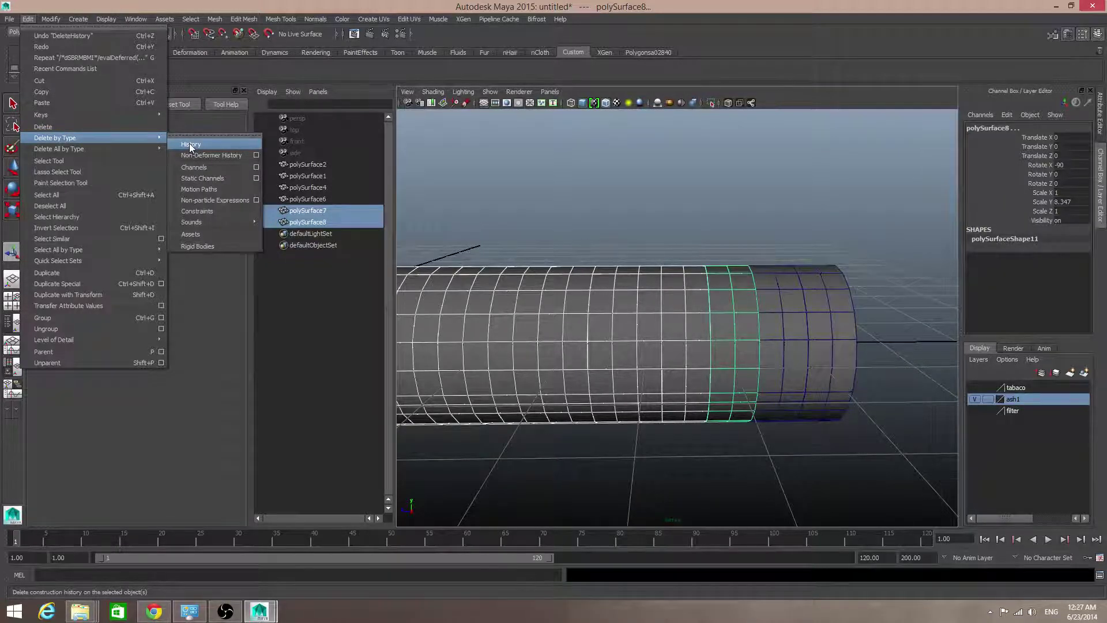
{"action": "left_click", "coordinate": [190, 145]}
{"action": "left_click", "coordinate": [136, 19]}
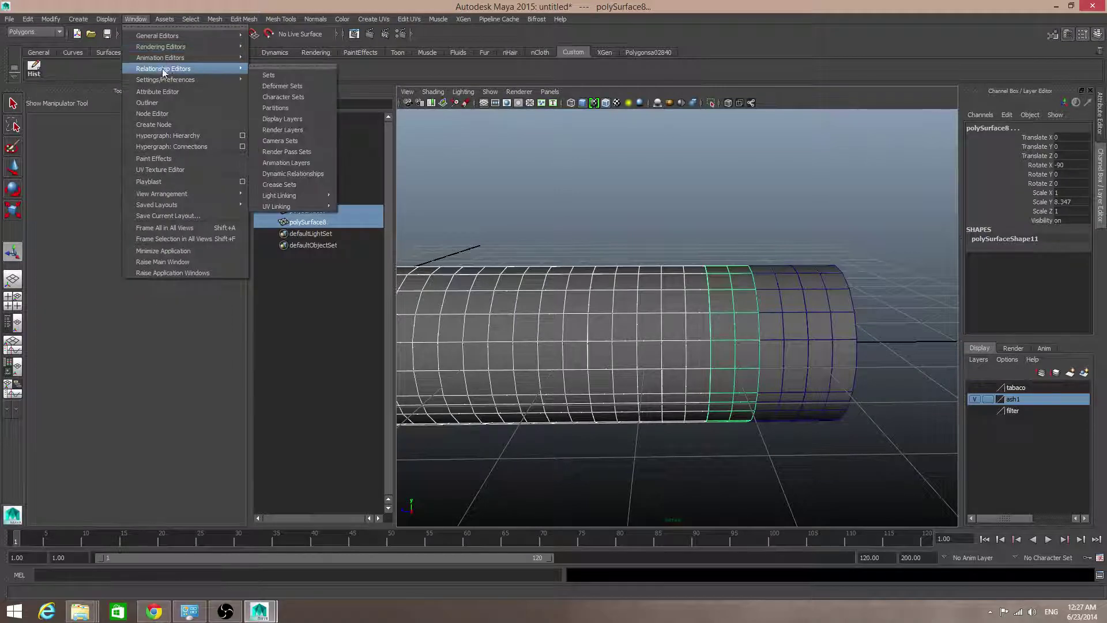
{"action": "left_click", "coordinate": [57, 73]}
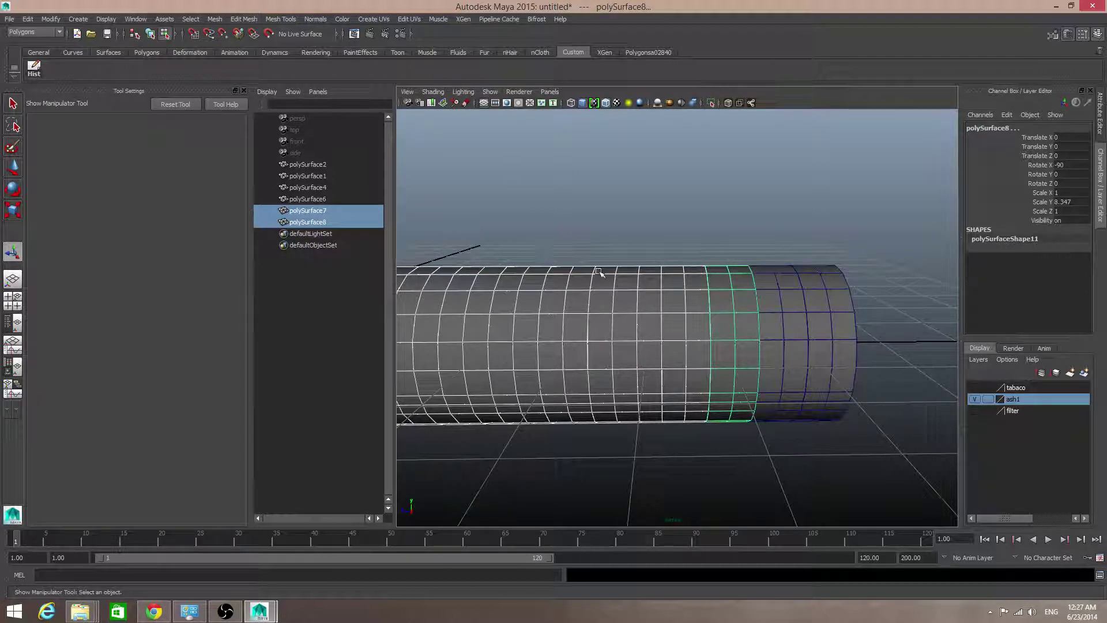
- Switch the remaining cylinder body, polySurface7, to face selection and select all faces of its last two rings
{"action": "left_click", "coordinate": [685, 292]}
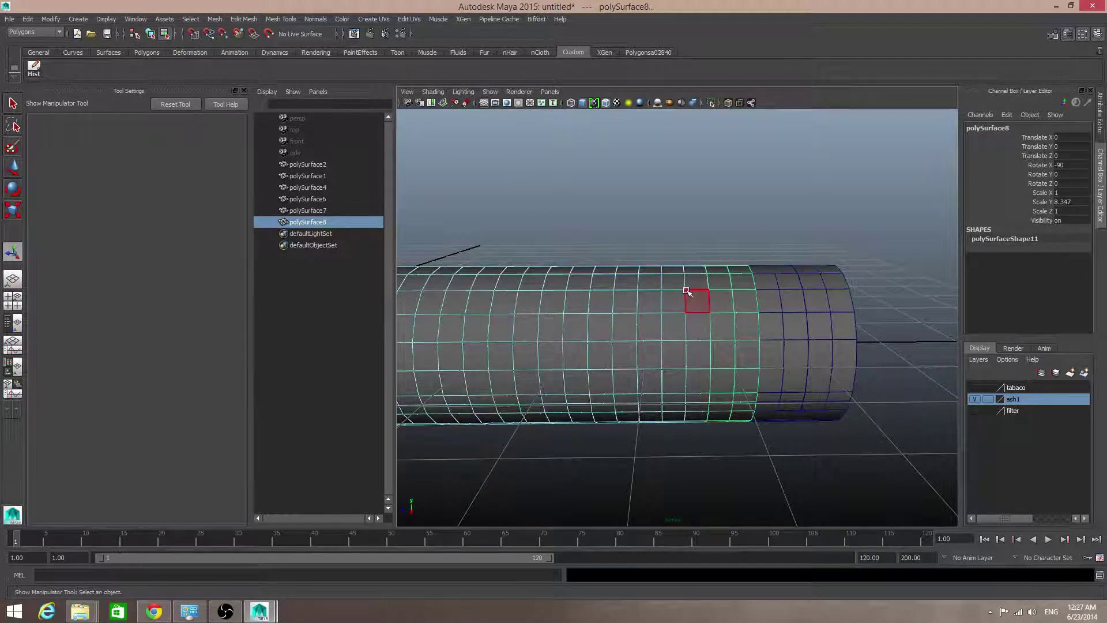
{"action": "right_click", "coordinate": [672, 296]}
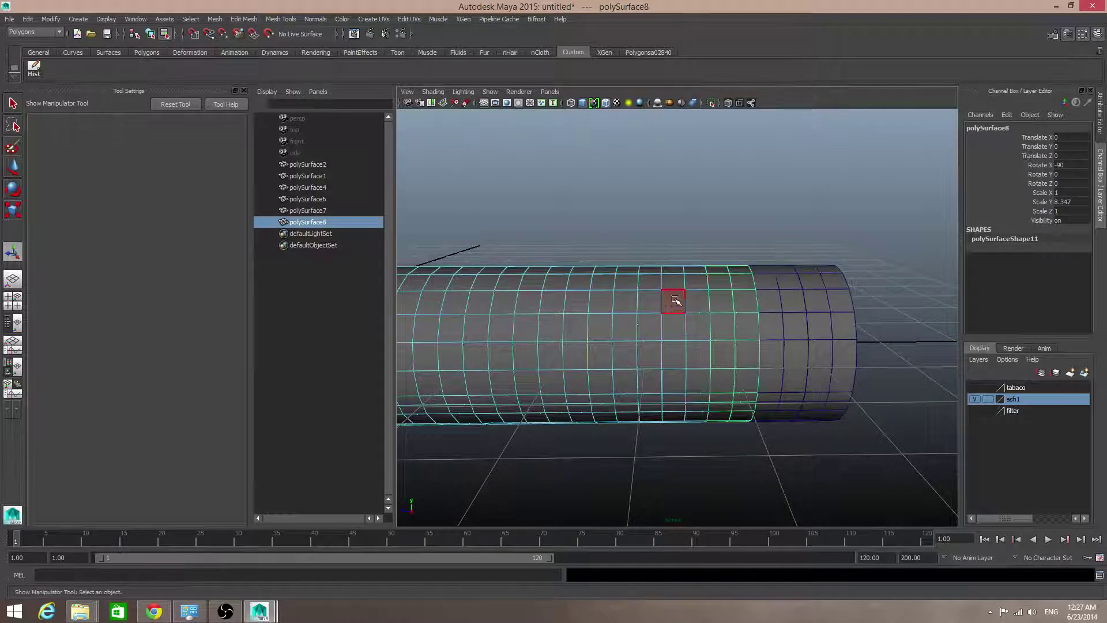
{"action": "left_click", "coordinate": [672, 300]}
{"action": "middle_click_drag", "start_coordinate": [726, 325], "coordinate": [704, 309], "text": "alt"}
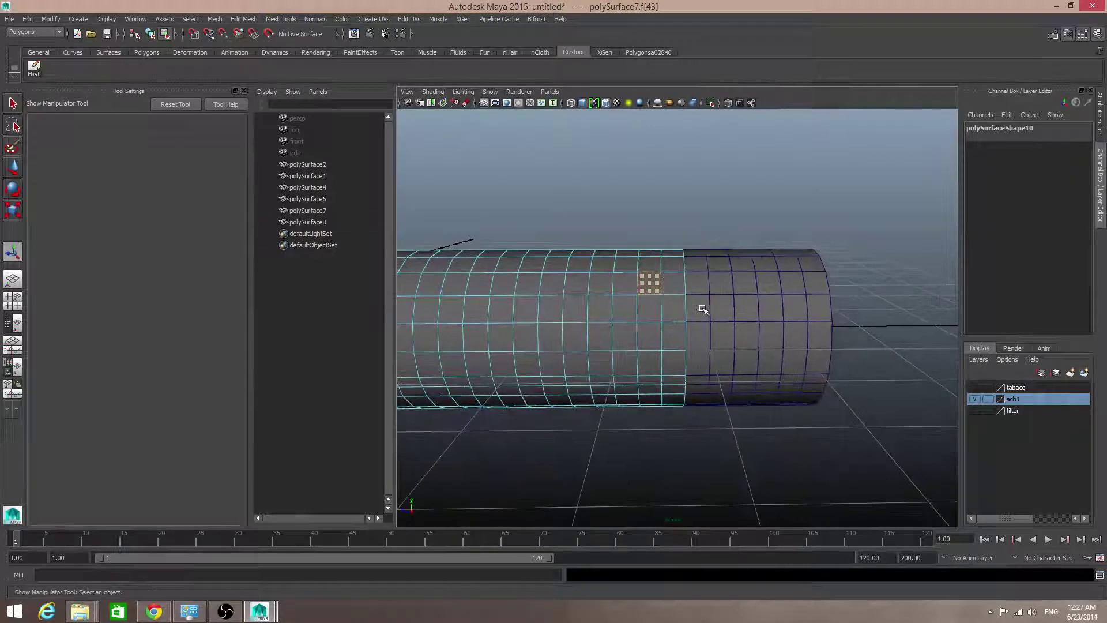
{"action": "scroll", "coordinate": [704, 309], "scroll_direction": "down", "scroll_amount": 2}
{"action": "left_click_drag", "start_coordinate": [656, 237], "coordinate": [576, 433]}
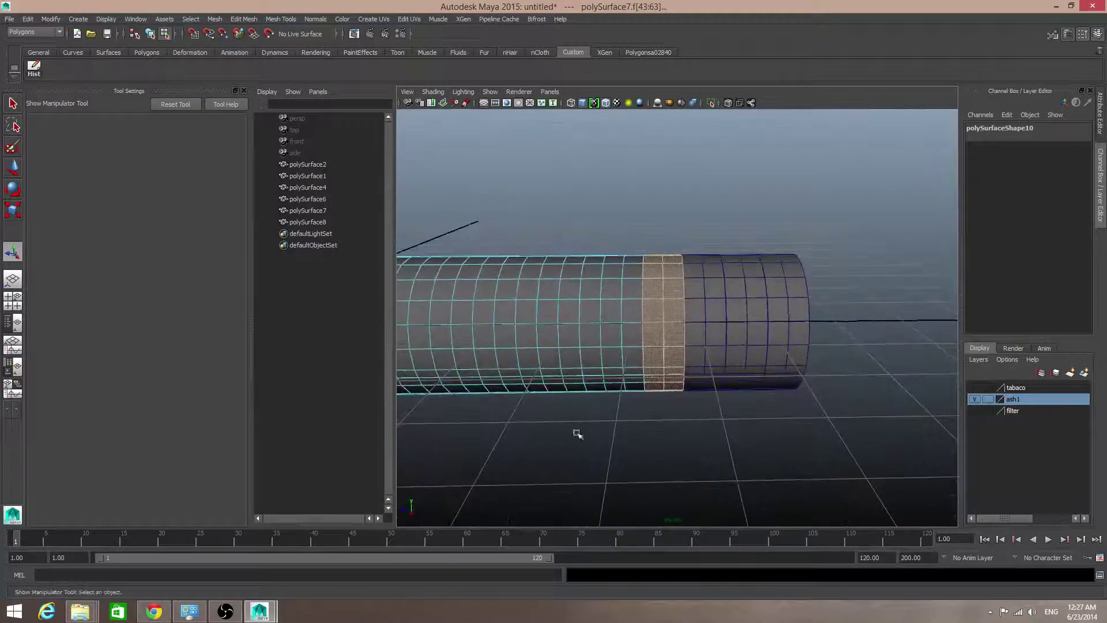
- Add the Extract command to the Custom shelf as a shortcut
{"action": "left_click", "coordinate": [215, 19]}
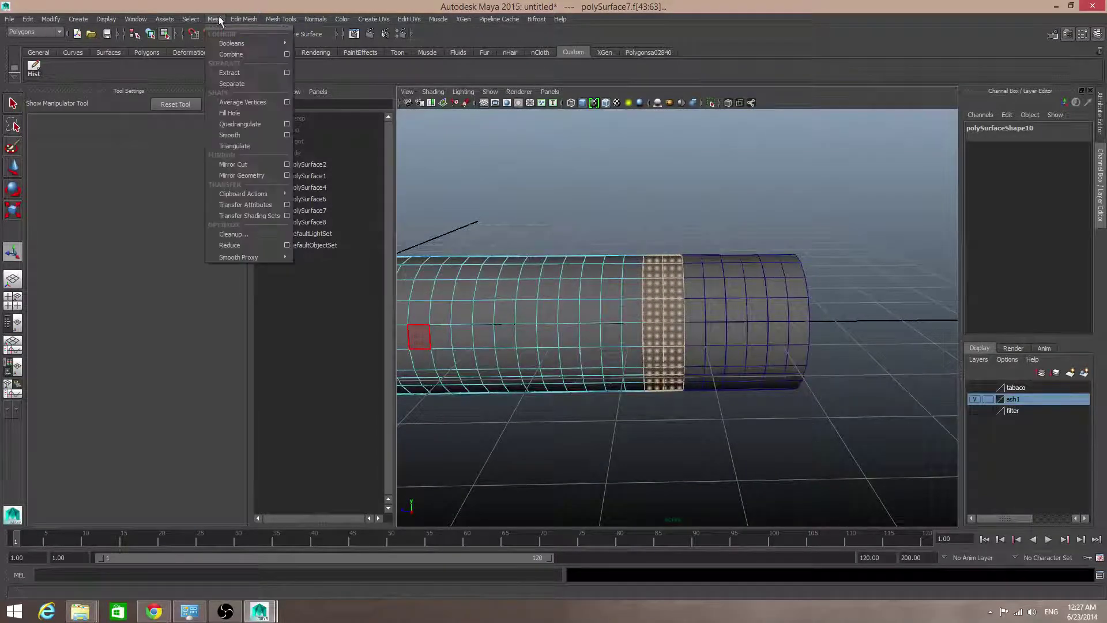
{"action": "left_click", "coordinate": [237, 72], "text": "ctrl+shift"}
{"action": "left_click_drag", "start_coordinate": [651, 249], "coordinate": [652, 248], "text": "alt"}
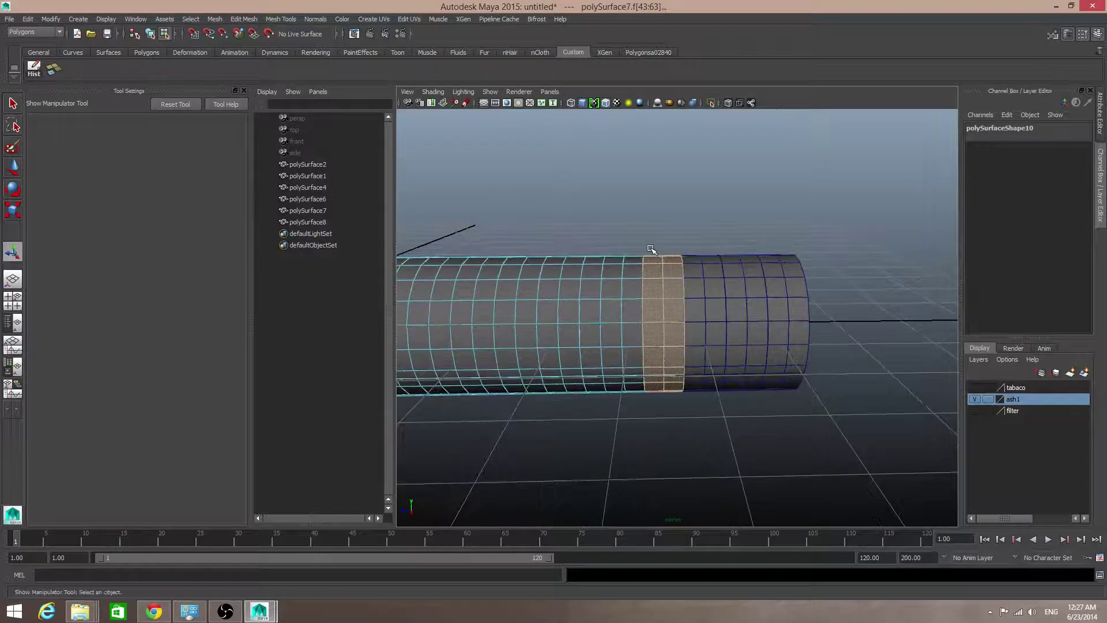
{"action": "middle_click_drag", "start_coordinate": [652, 248], "coordinate": [677, 232], "text": "alt"}
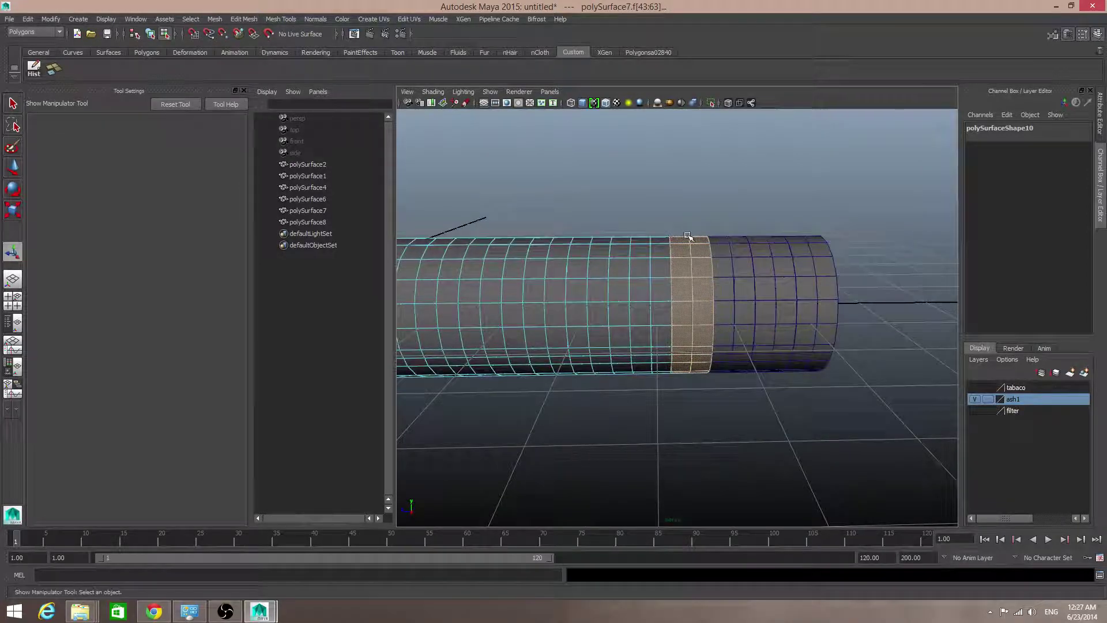
- Extract the selected two rings from polySurface7 and delete the history of the resulting pieces
{"action": "left_click", "coordinate": [53, 70]}
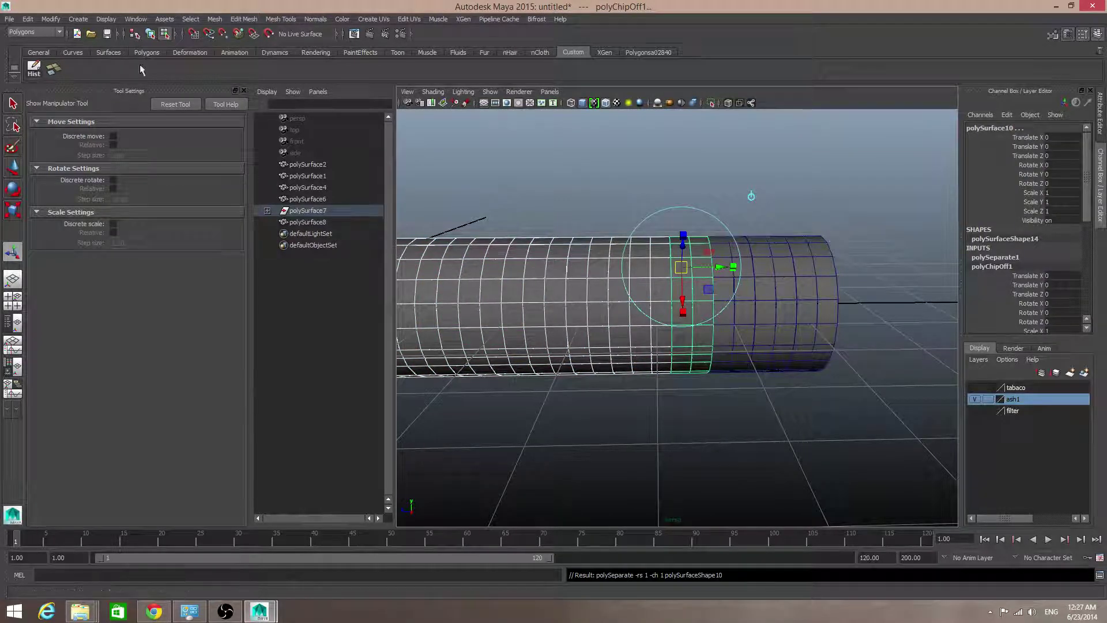
{"action": "left_click", "coordinate": [28, 20]}
{"action": "mouse_move", "coordinate": [104, 137]}
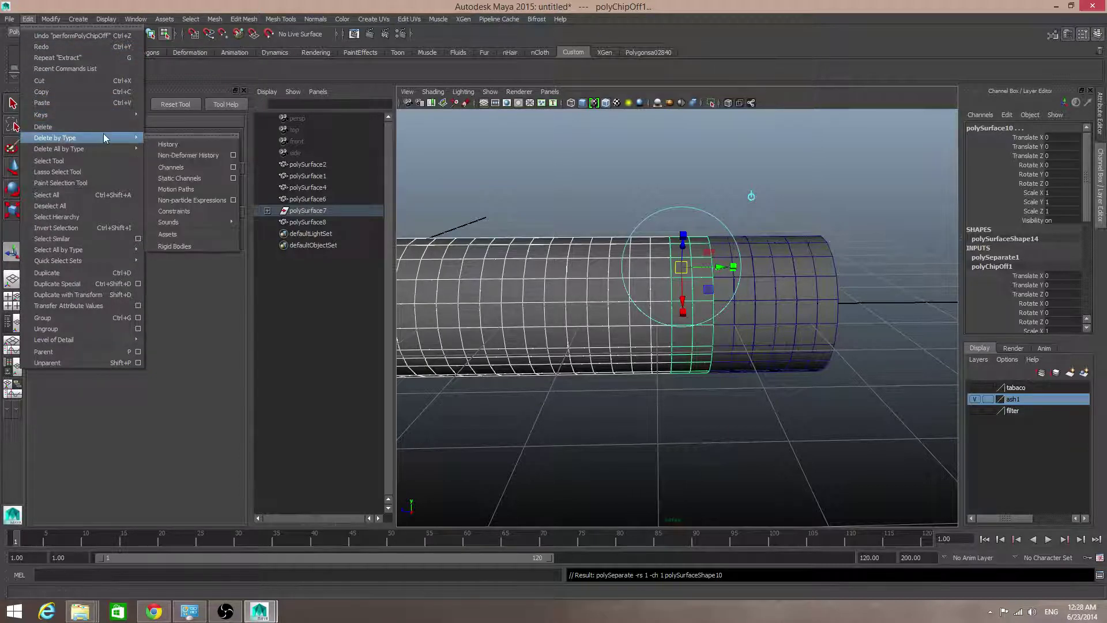
{"action": "left_click", "coordinate": [165, 144]}
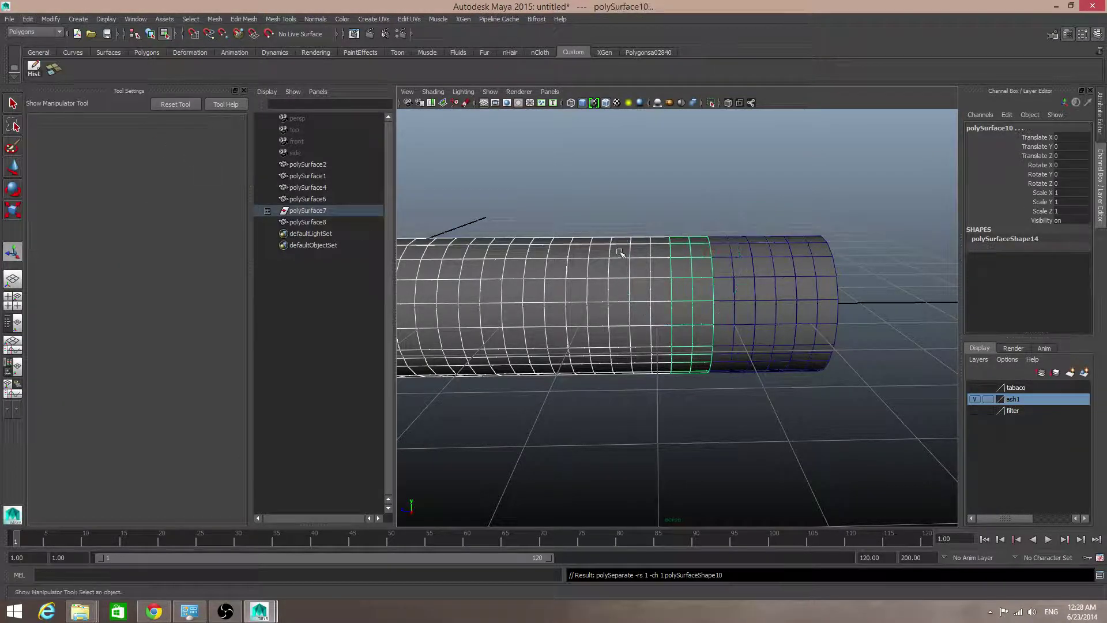
- Ungroup polySurface7 so the extracted two-ring piece and the remaining body become separate top-level objects
{"action": "left_click", "coordinate": [138, 54]}
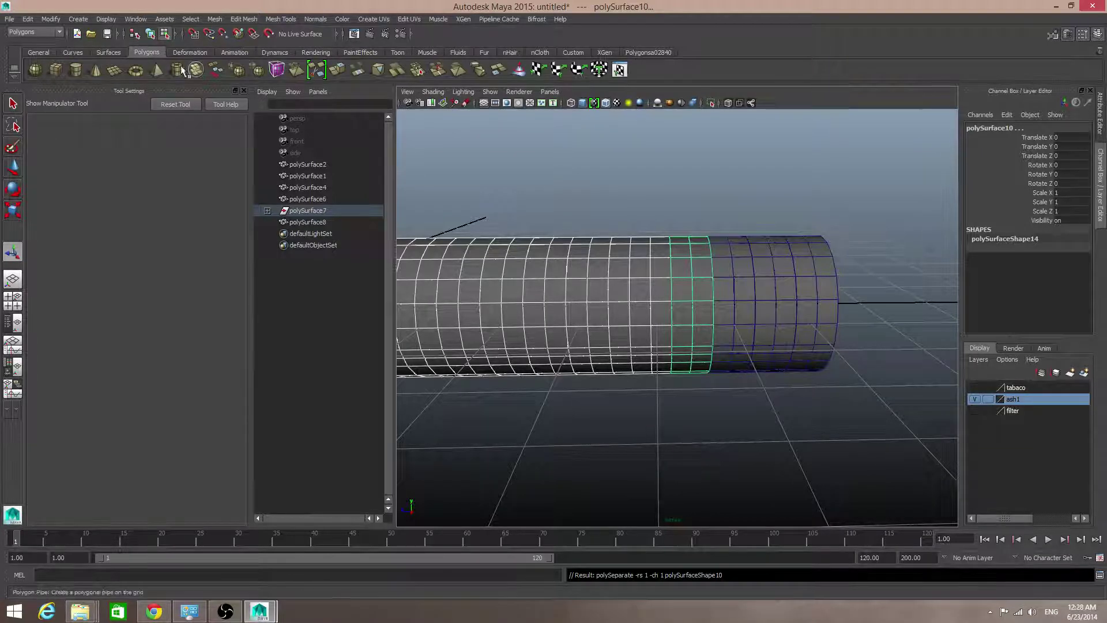
{"action": "left_click", "coordinate": [115, 49]}
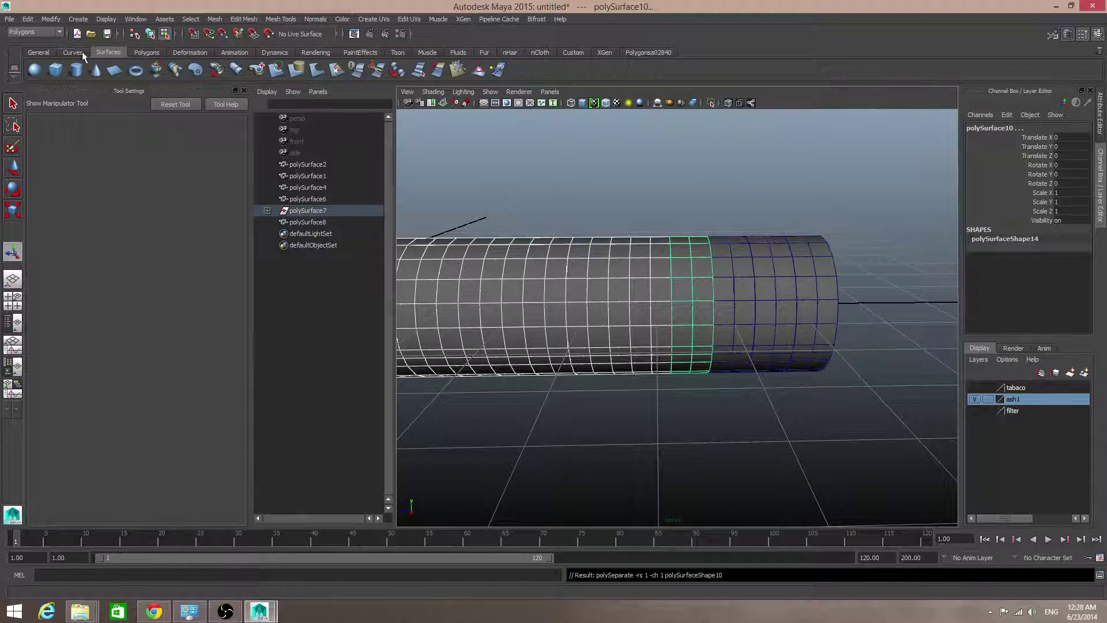
{"action": "left_click", "coordinate": [38, 52]}
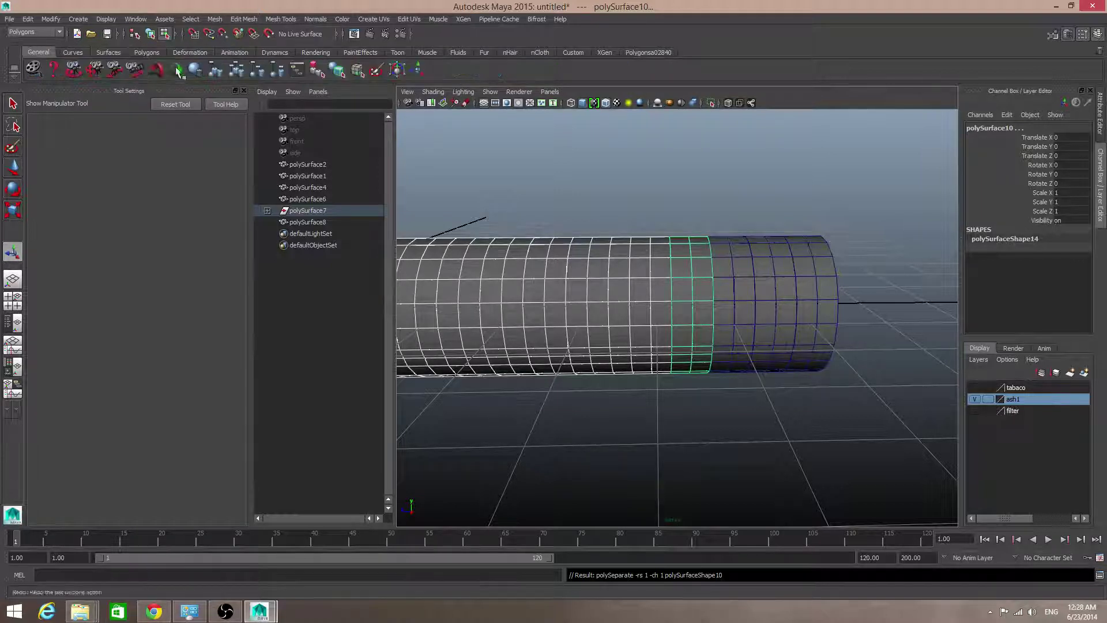
{"action": "left_click", "coordinate": [238, 72]}
{"action": "left_click_drag", "start_coordinate": [625, 200], "coordinate": [690, 406]}
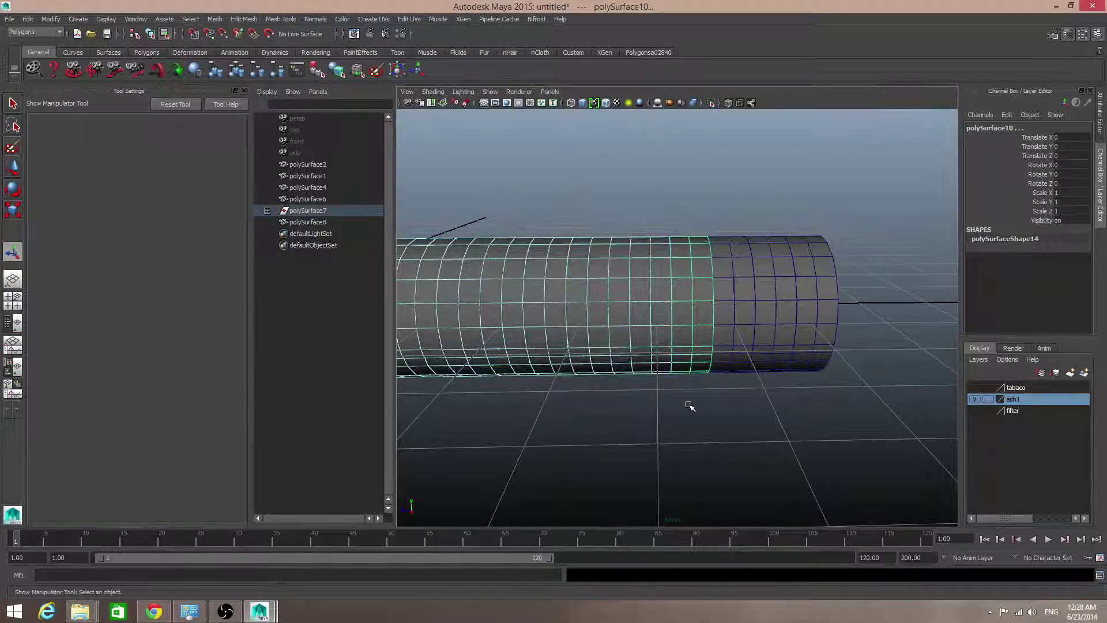
{"action": "key", "text": "F11"}
{"action": "left_click", "coordinate": [305, 211]}
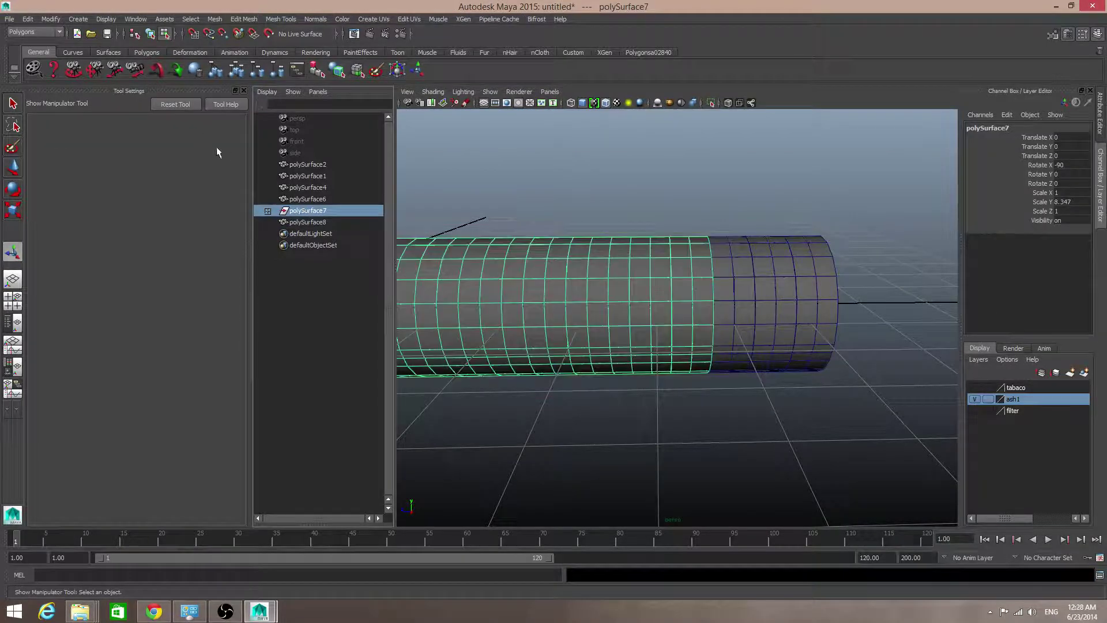
{"action": "left_click", "coordinate": [237, 69]}
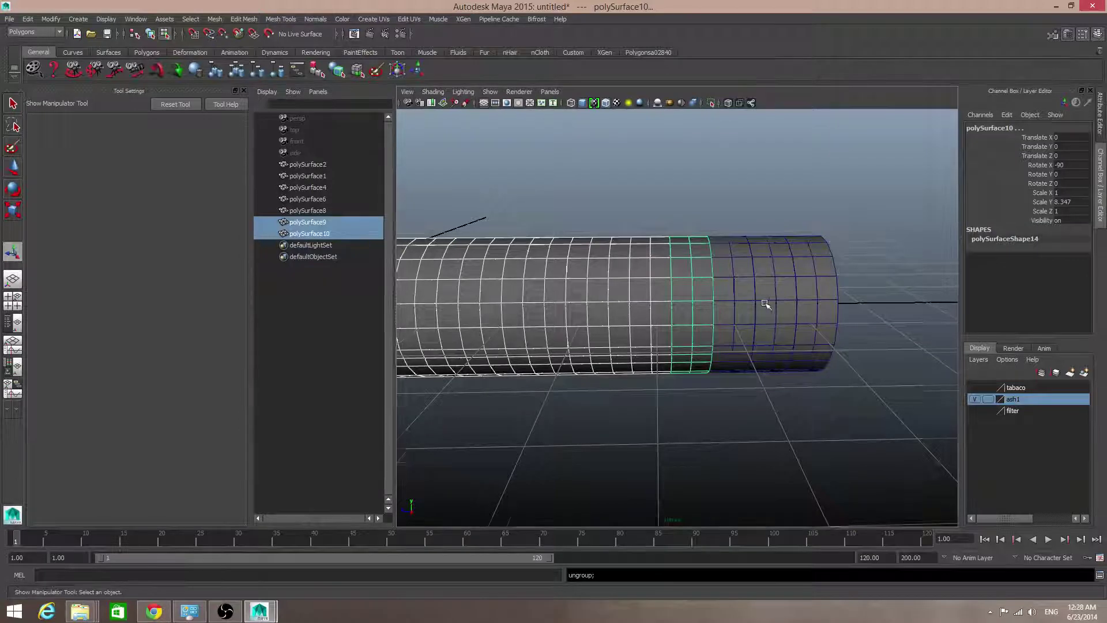
- Select all faces of the last two rings of the remaining body, polySurface9
{"action": "middle_click_drag", "start_coordinate": [765, 303], "coordinate": [752, 302], "text": "alt"}
{"action": "right_click_drag", "start_coordinate": [680, 249], "coordinate": [617, 245], "text": "alt"}
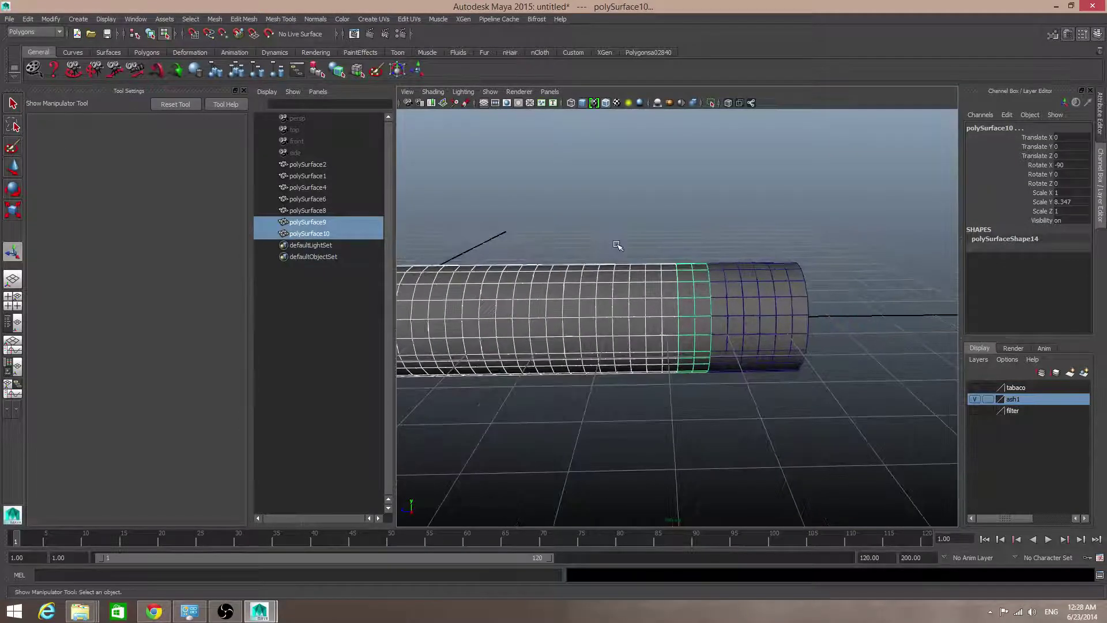
{"action": "middle_click_drag", "start_coordinate": [670, 297], "coordinate": [653, 223], "text": "alt"}
{"action": "left_click", "coordinate": [623, 267]}
{"action": "left_click_drag", "start_coordinate": [651, 229], "coordinate": [664, 392]}
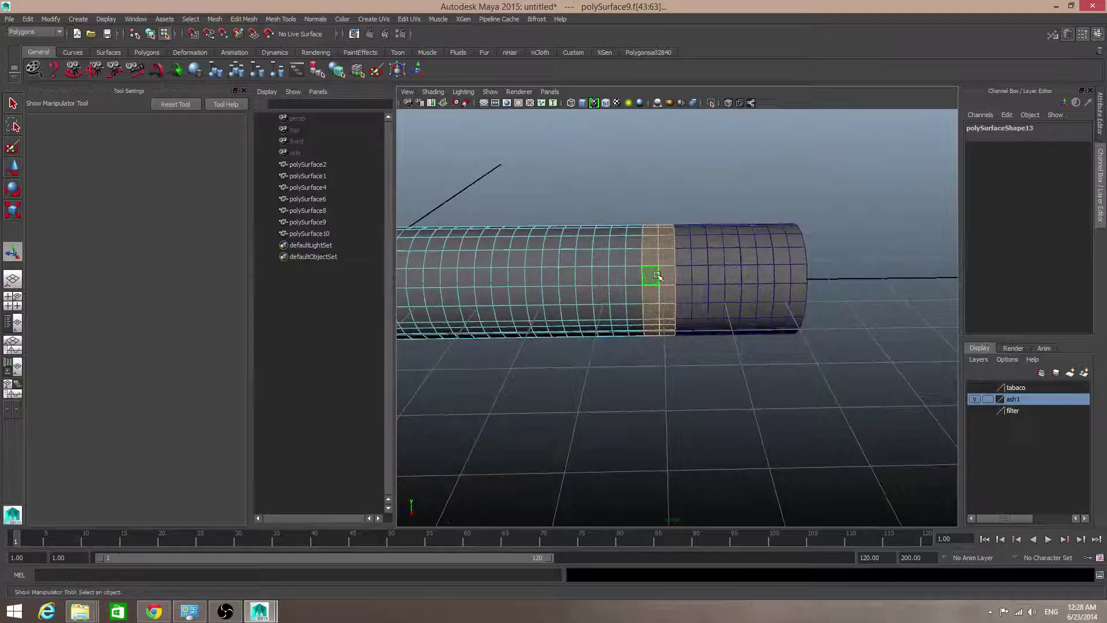
{"action": "right_click_drag", "start_coordinate": [658, 277], "coordinate": [657, 275]}
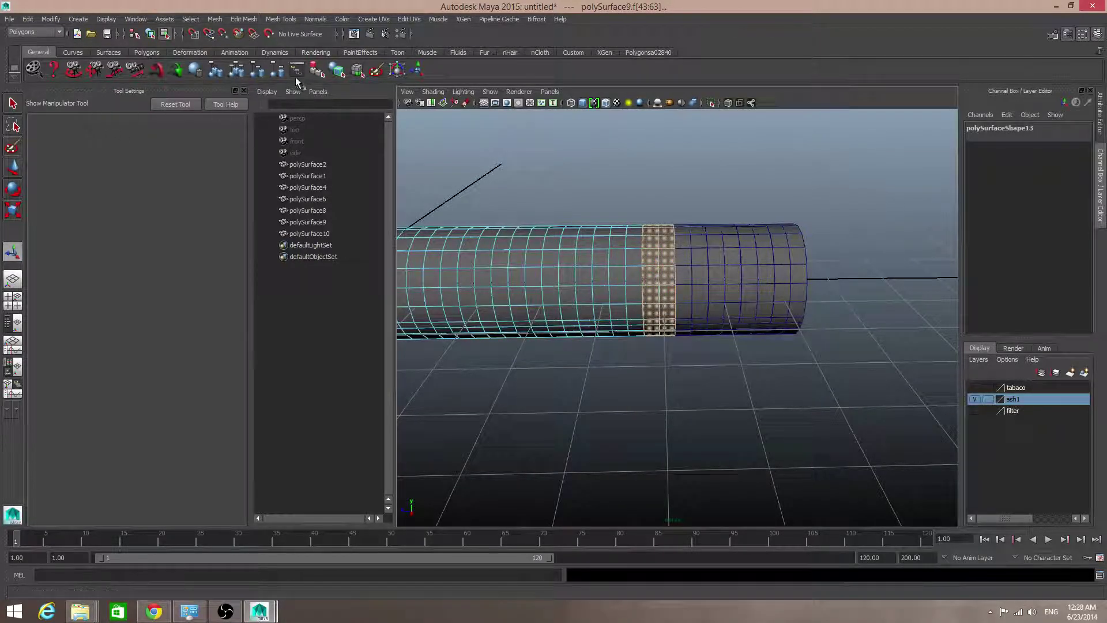
- Extract the selected two rings from polySurface9 and delete the history of both pieces
{"action": "left_click", "coordinate": [573, 52]}
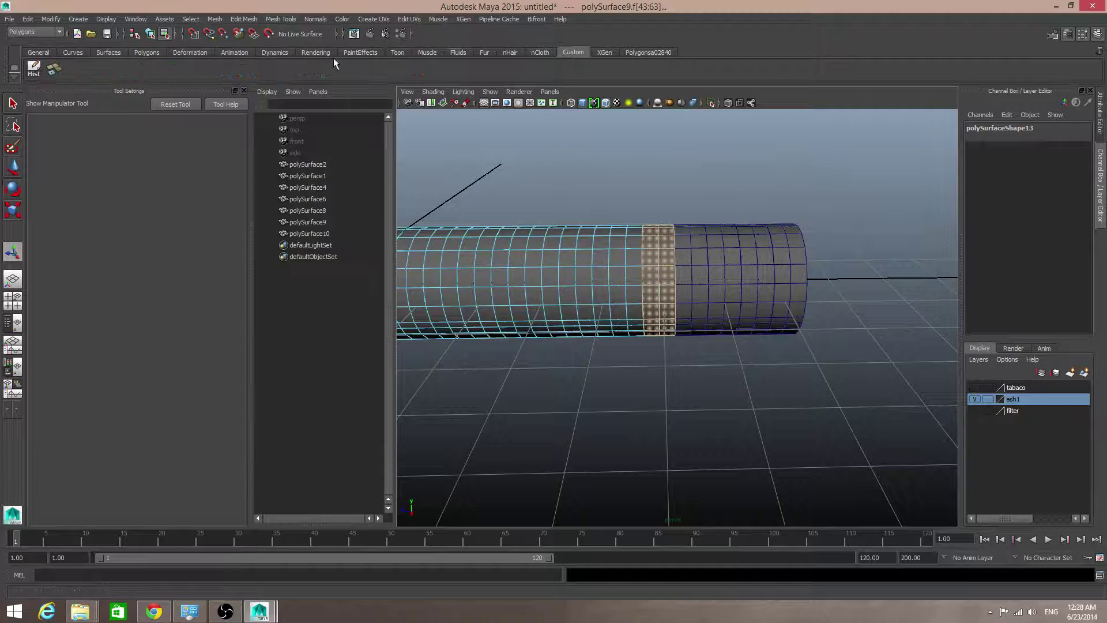
{"action": "left_click", "coordinate": [54, 71]}
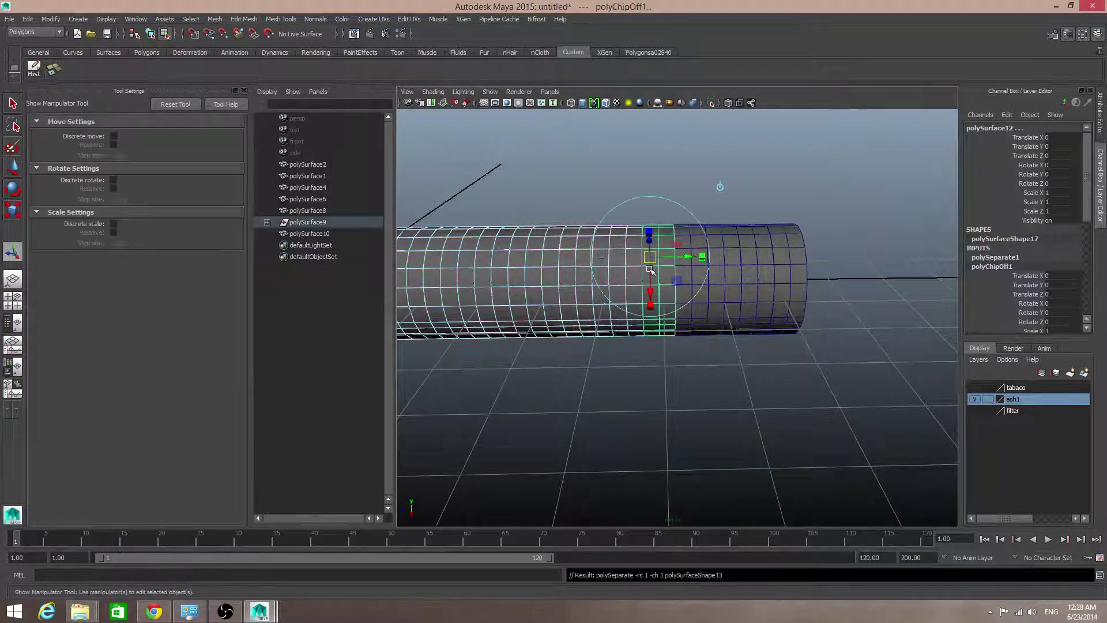
{"action": "left_click", "coordinate": [34, 69]}
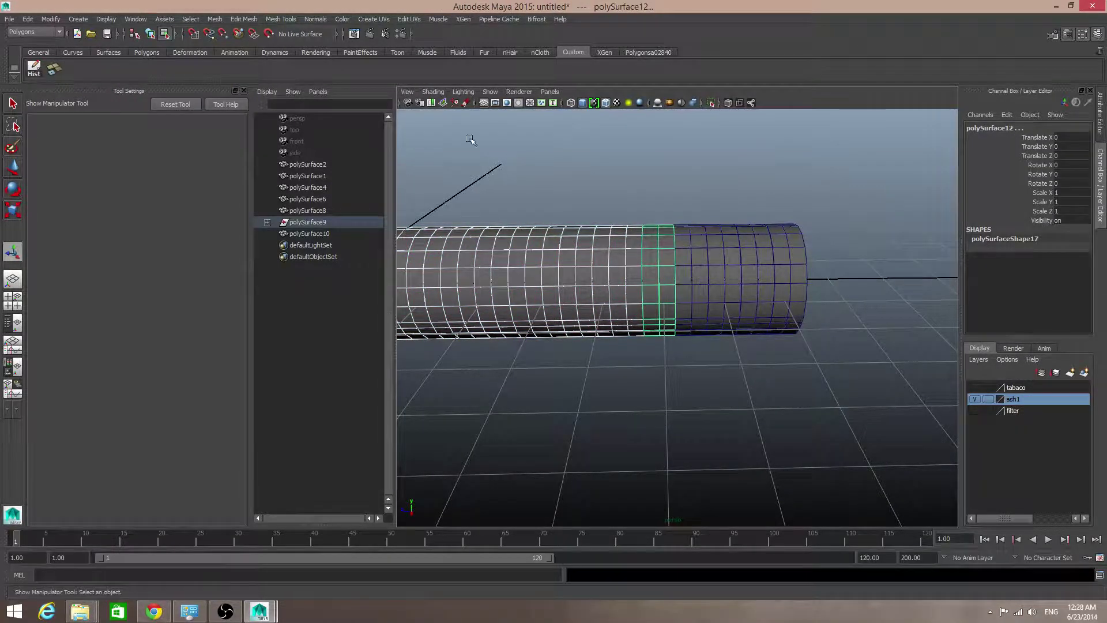
- Ungroup polySurface9 into its two separate pieces
{"action": "left_click", "coordinate": [321, 222]}
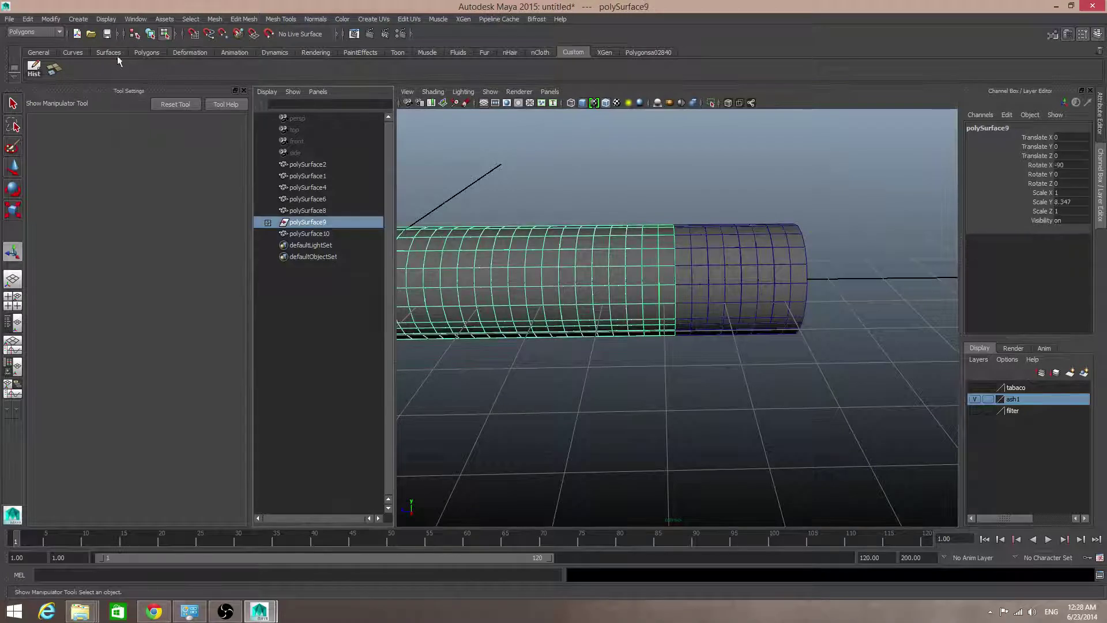
{"action": "left_click", "coordinate": [144, 52]}
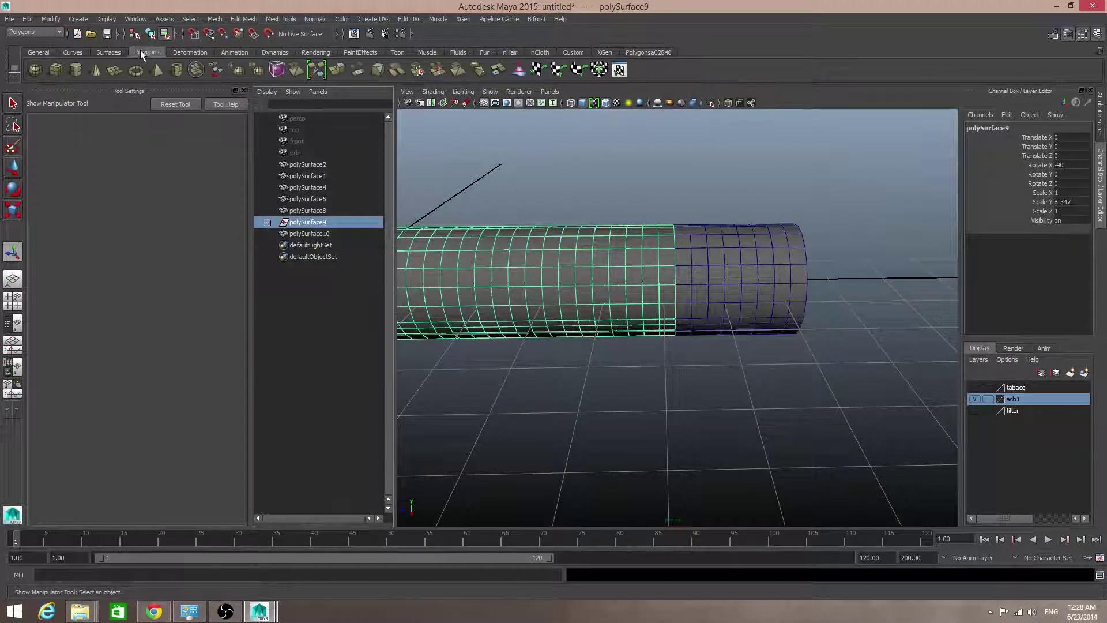
{"action": "left_click", "coordinate": [44, 54]}
{"action": "left_click", "coordinate": [240, 71]}
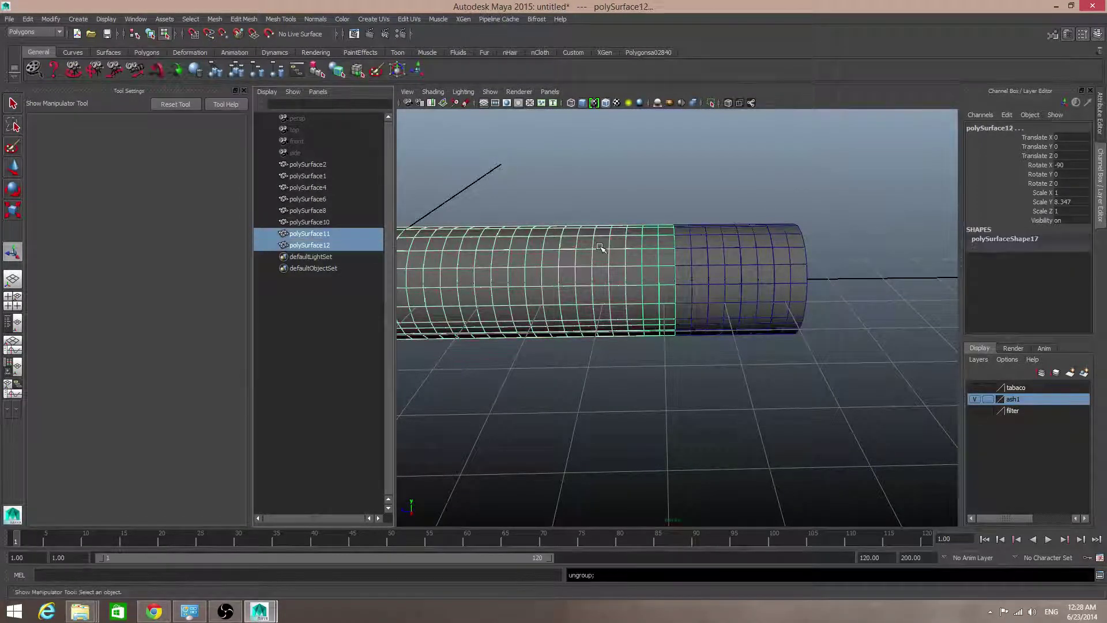
- Select all faces of the last two rings of the remaining body, polySurface11
{"action": "left_click", "coordinate": [634, 252]}
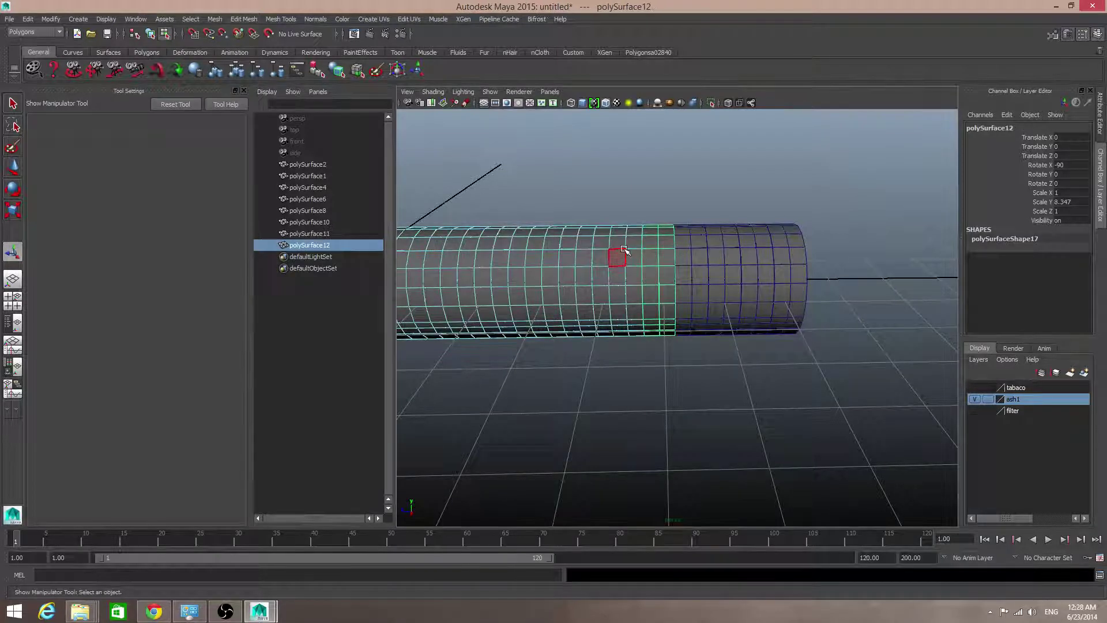
{"action": "left_click_drag", "start_coordinate": [648, 249], "coordinate": [644, 382], "text": "alt"}
{"action": "mouse_move", "coordinate": [644, 374]}
{"action": "left_mouse_down", "text": "alt"}
{"action": "mouse_move", "coordinate": [645, 304]}
{"action": "mouse_move", "coordinate": [643, 367]}
{"action": "left_mouse_up", "text": "alt"}
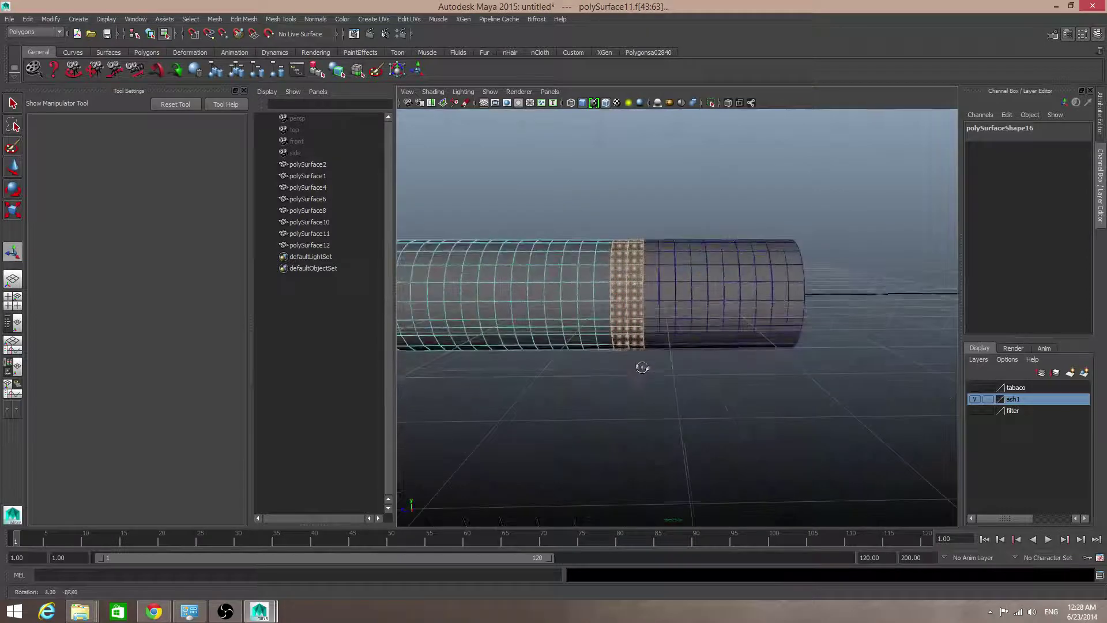
- Extract the selected two rings from polySurface11 and delete the history of both pieces
{"action": "left_click", "coordinate": [572, 53]}
{"action": "left_click", "coordinate": [55, 70]}
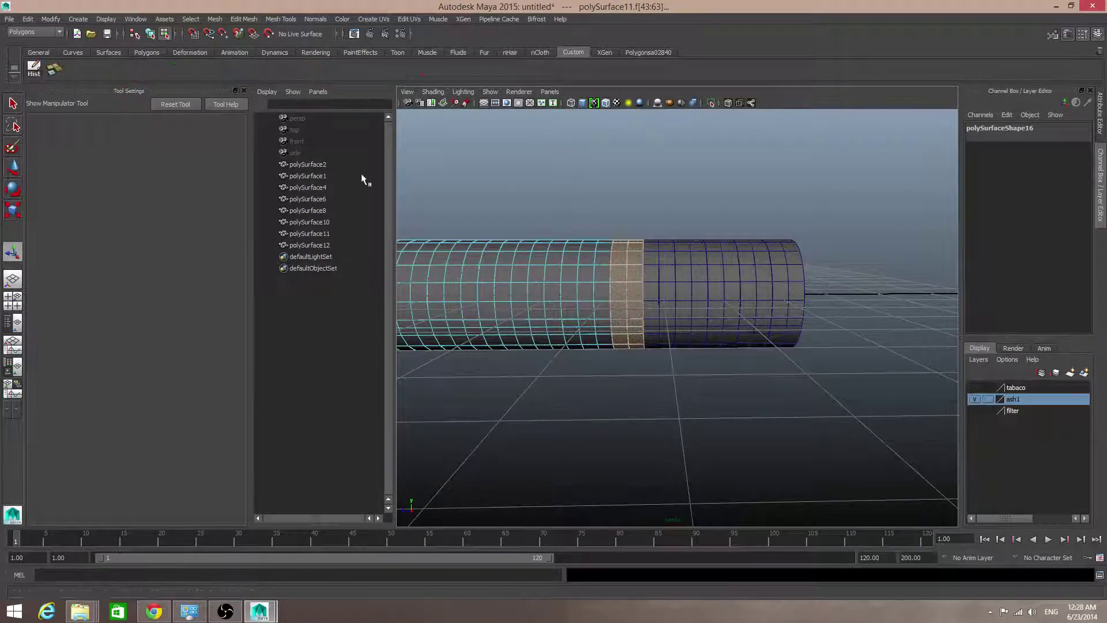
{"action": "left_click", "coordinate": [34, 70]}
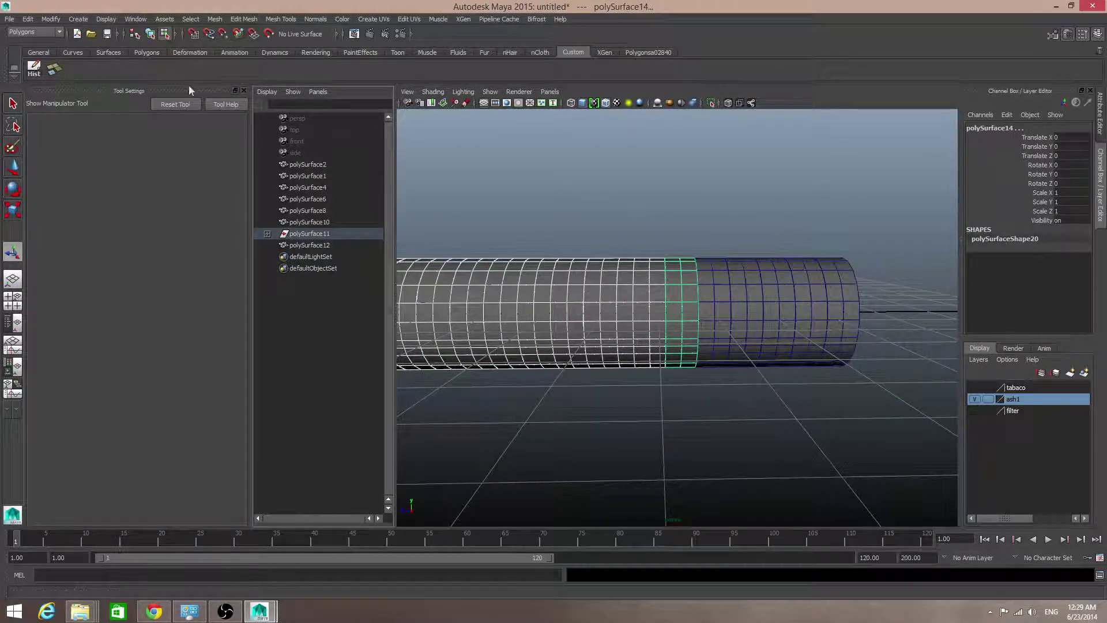
- Ungroup polySurface11 into its two separate pieces
{"action": "left_click", "coordinate": [38, 53]}
{"action": "left_click", "coordinate": [277, 71]}
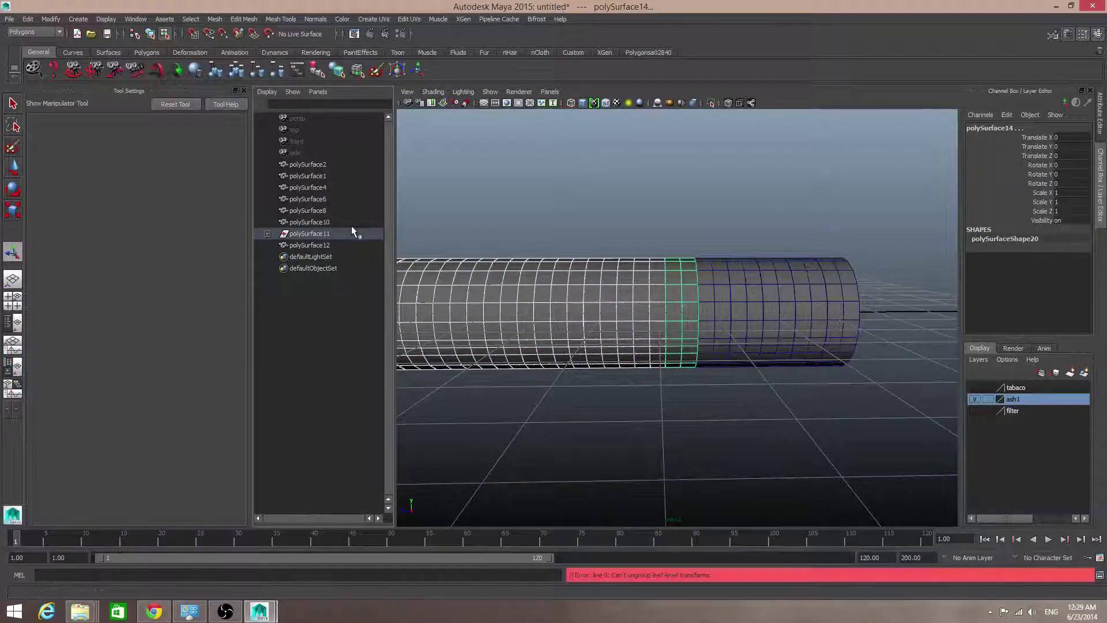
{"action": "left_click", "coordinate": [314, 234]}
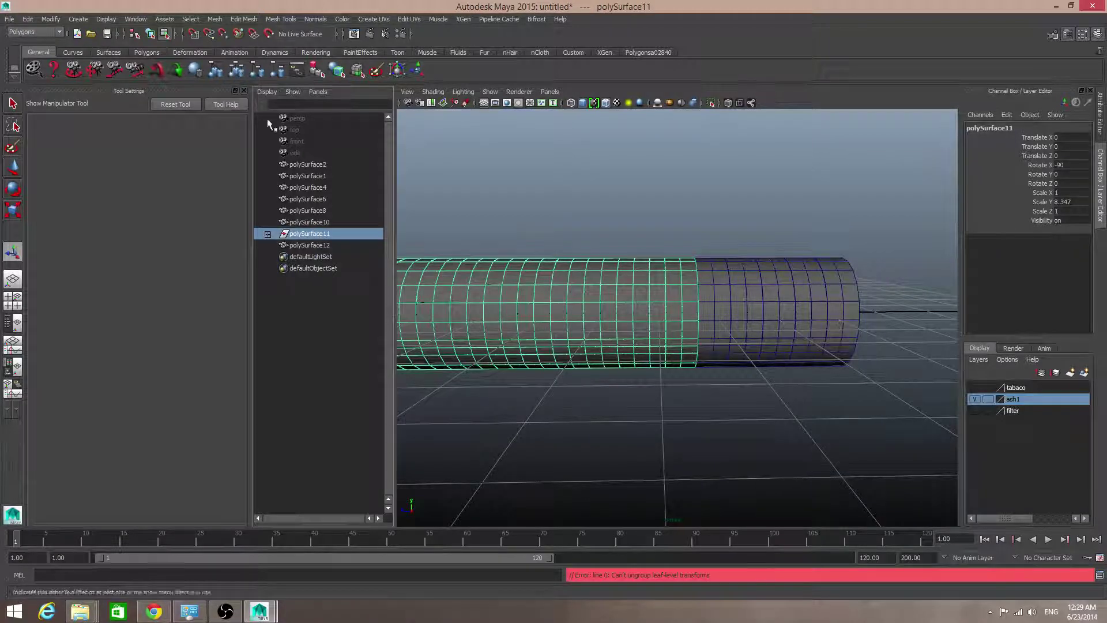
{"action": "left_click", "coordinate": [276, 70]}
- Select all faces of the last two rings of the remaining body, polySurface13, and extract them
{"action": "left_click", "coordinate": [644, 264]}
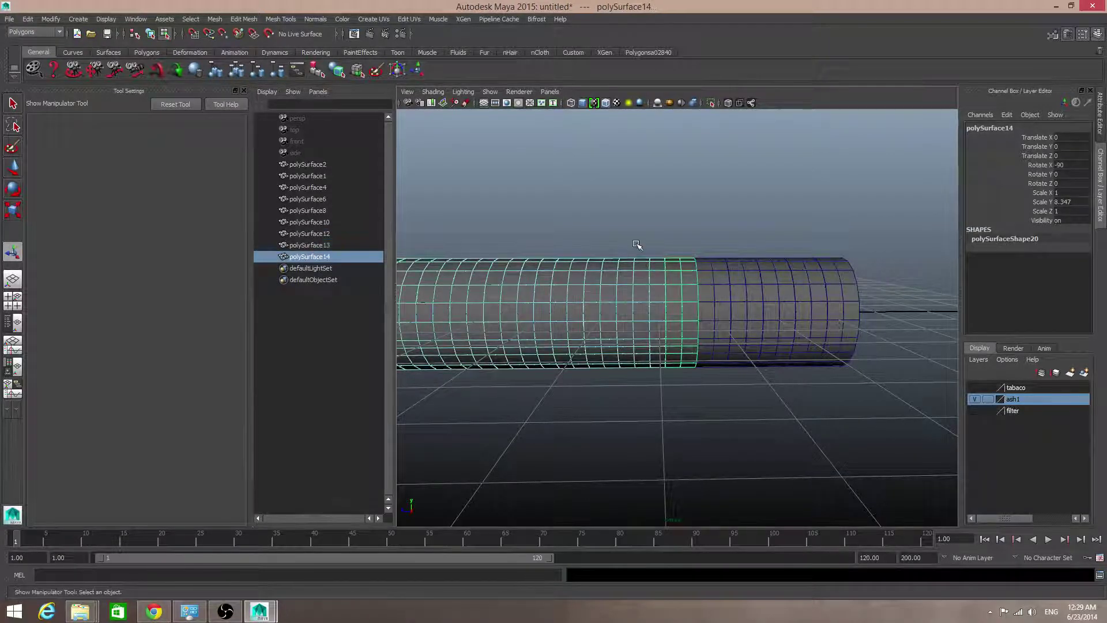
{"action": "left_click_drag", "start_coordinate": [644, 243], "coordinate": [658, 440]}
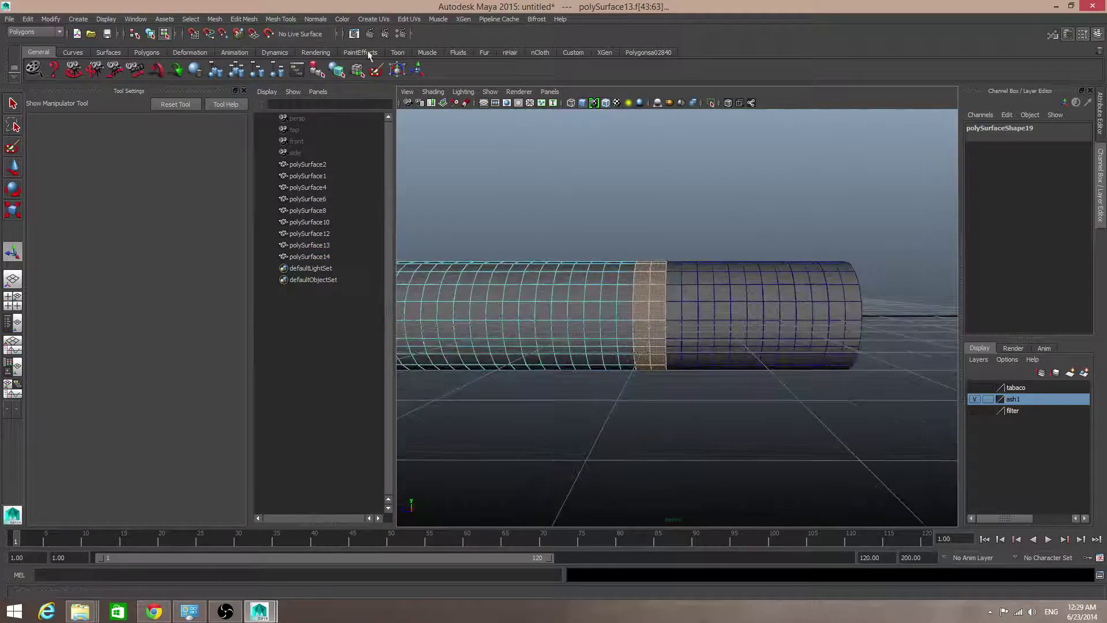
{"action": "left_click", "coordinate": [573, 52]}
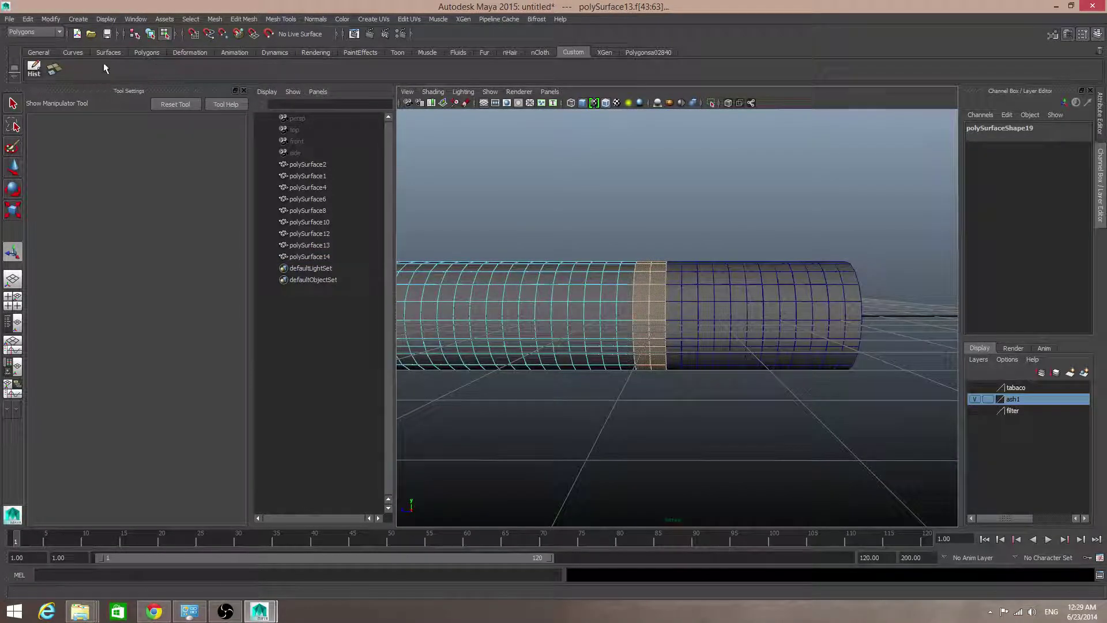
{"action": "left_click", "coordinate": [54, 69]}
{"action": "left_click_drag", "start_coordinate": [627, 288], "coordinate": [611, 283], "text": "alt"}
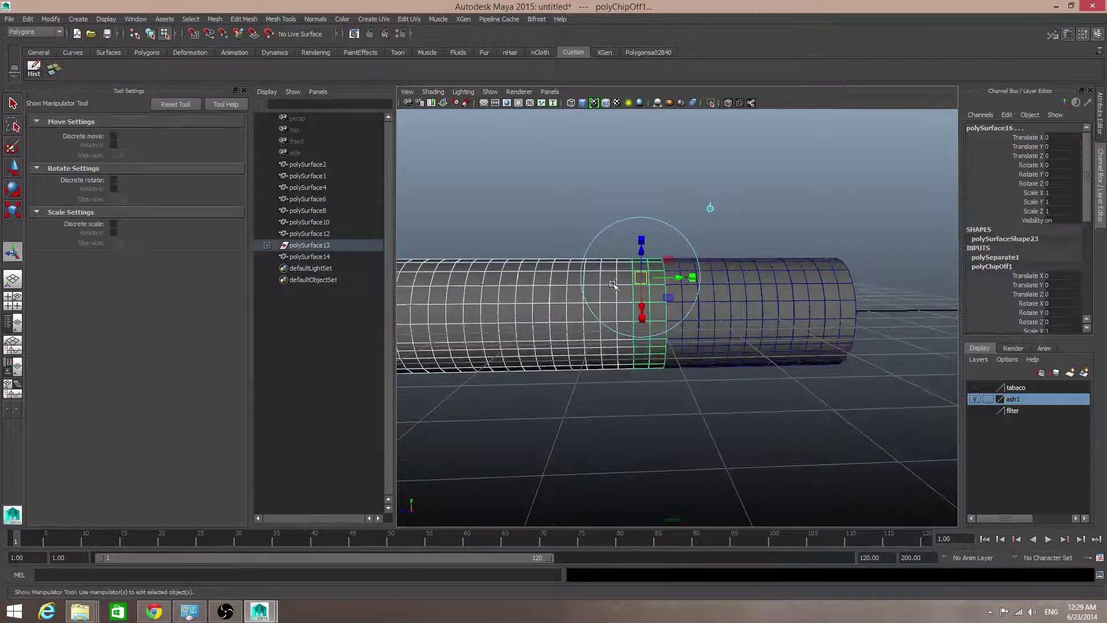
{"action": "left_click", "coordinate": [252, 17]}
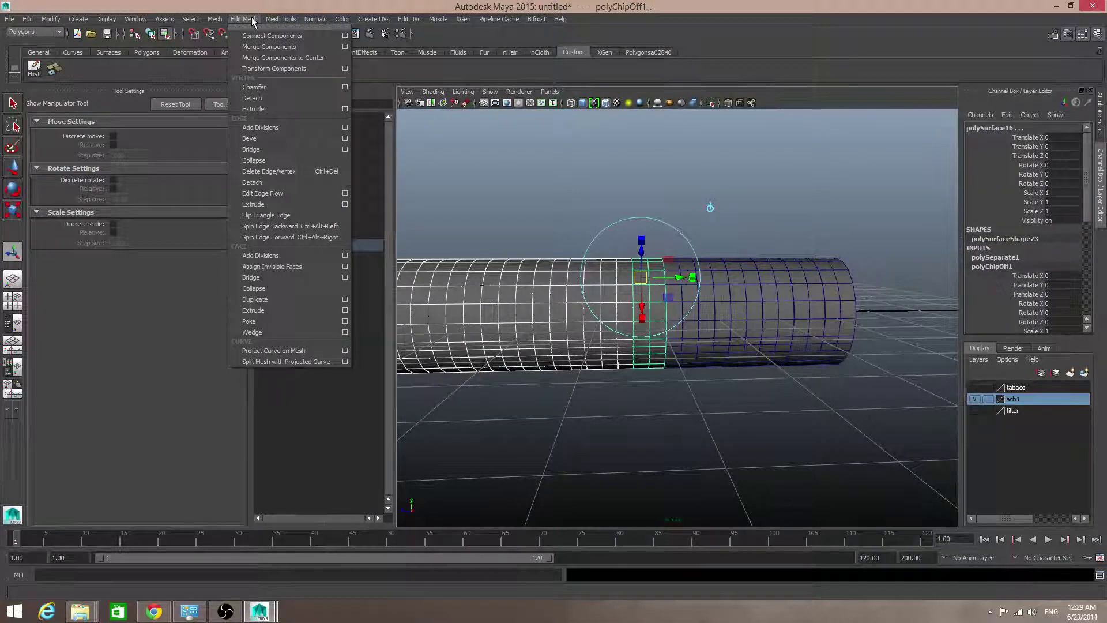
{"action": "mouse_move", "coordinate": [187, 23]}
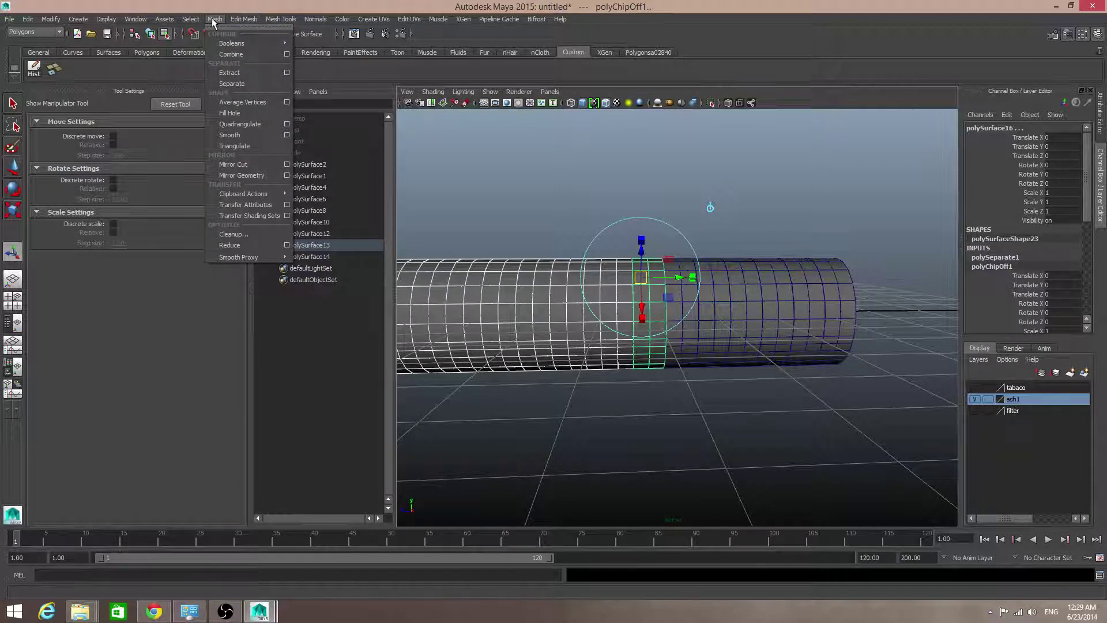
{"action": "left_click", "coordinate": [630, 67]}
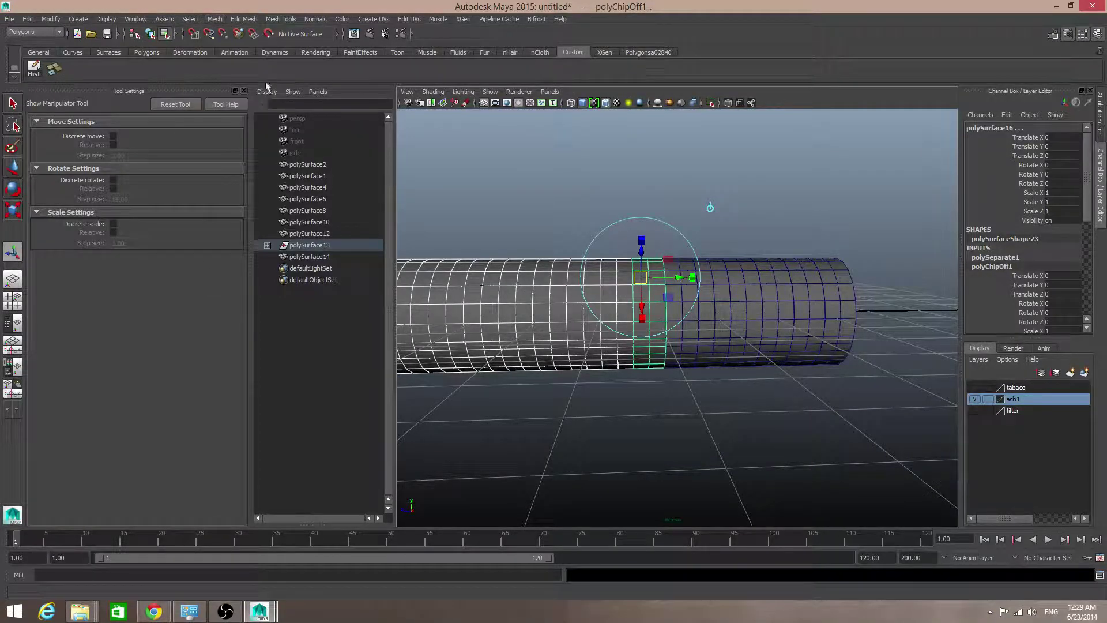
{"action": "left_click", "coordinate": [107, 22]}
{"action": "mouse_move", "coordinate": [124, 22]}
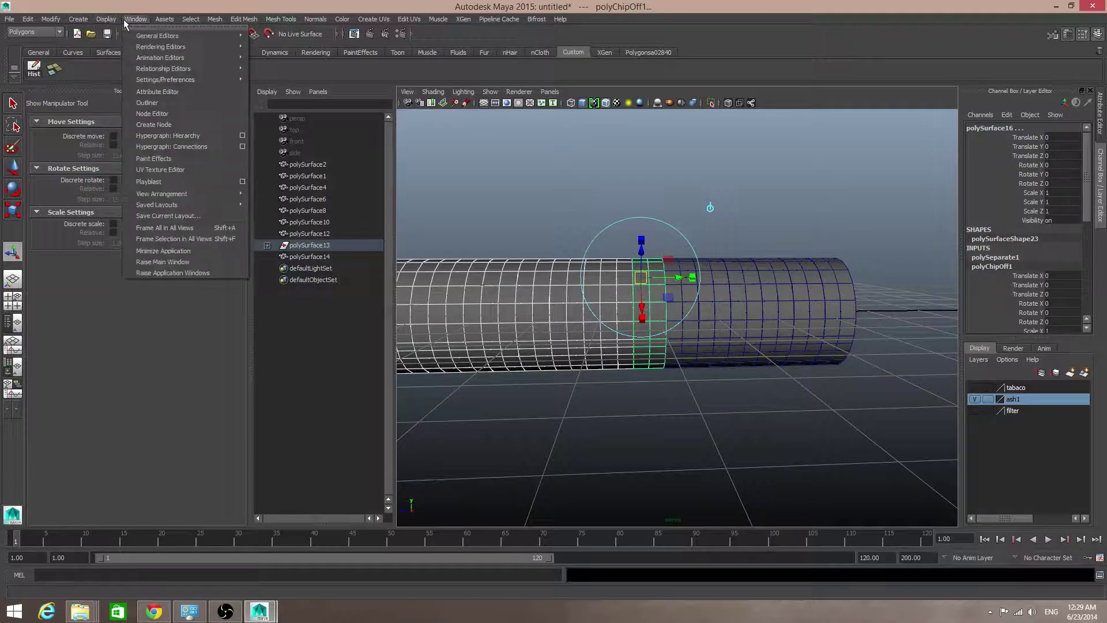
{"action": "mouse_move", "coordinate": [273, 21]}
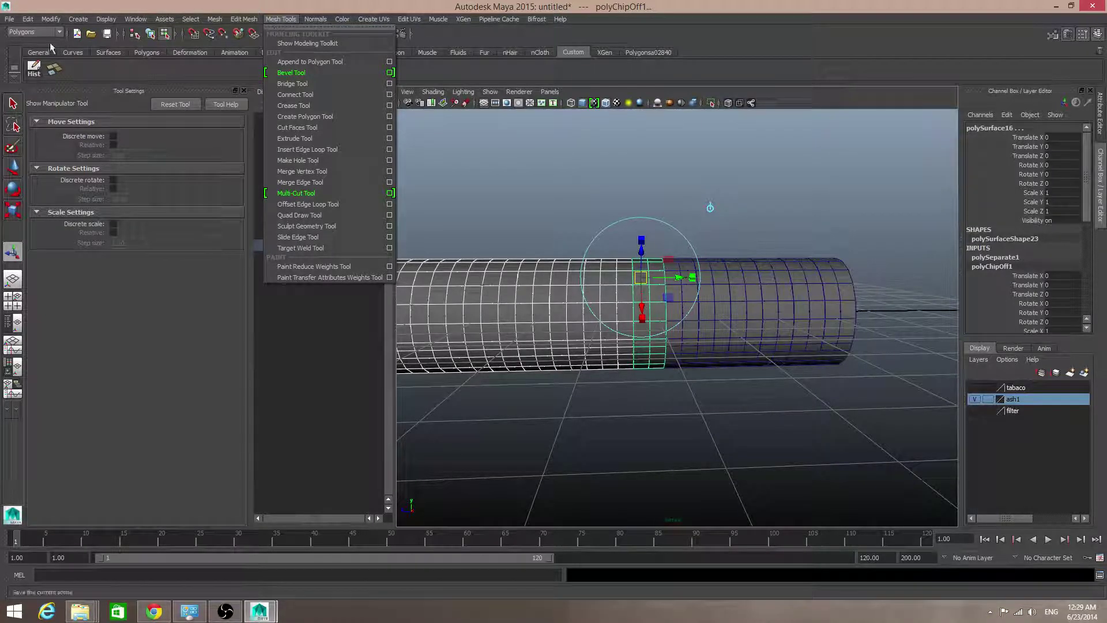
{"action": "left_click", "coordinate": [33, 30]}
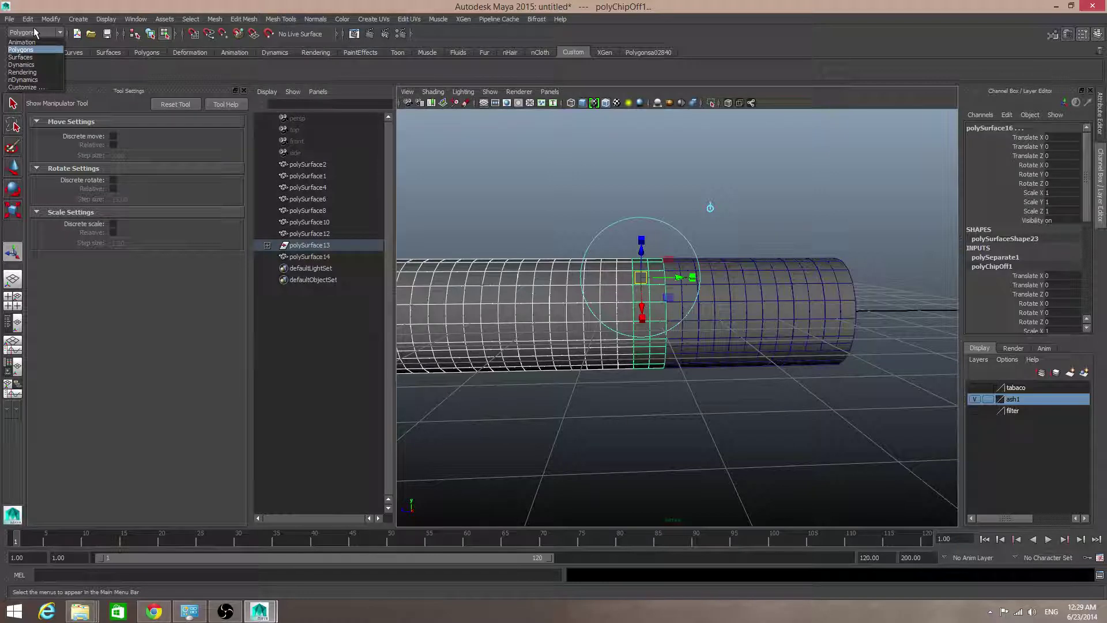
{"action": "left_click", "coordinate": [33, 27]}
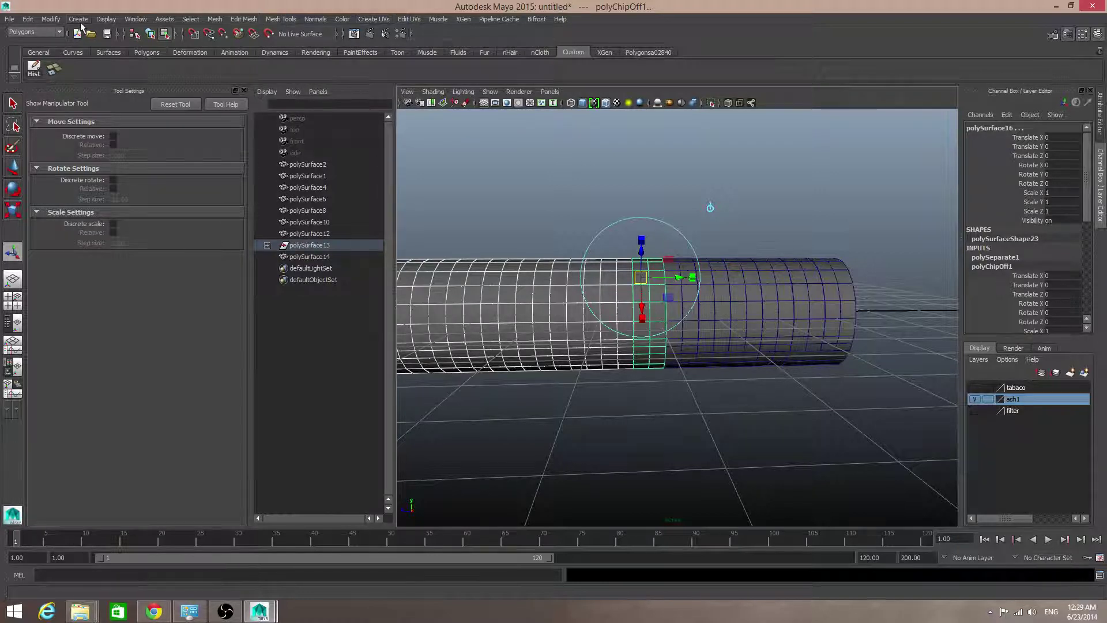
{"action": "left_click", "coordinate": [195, 19]}
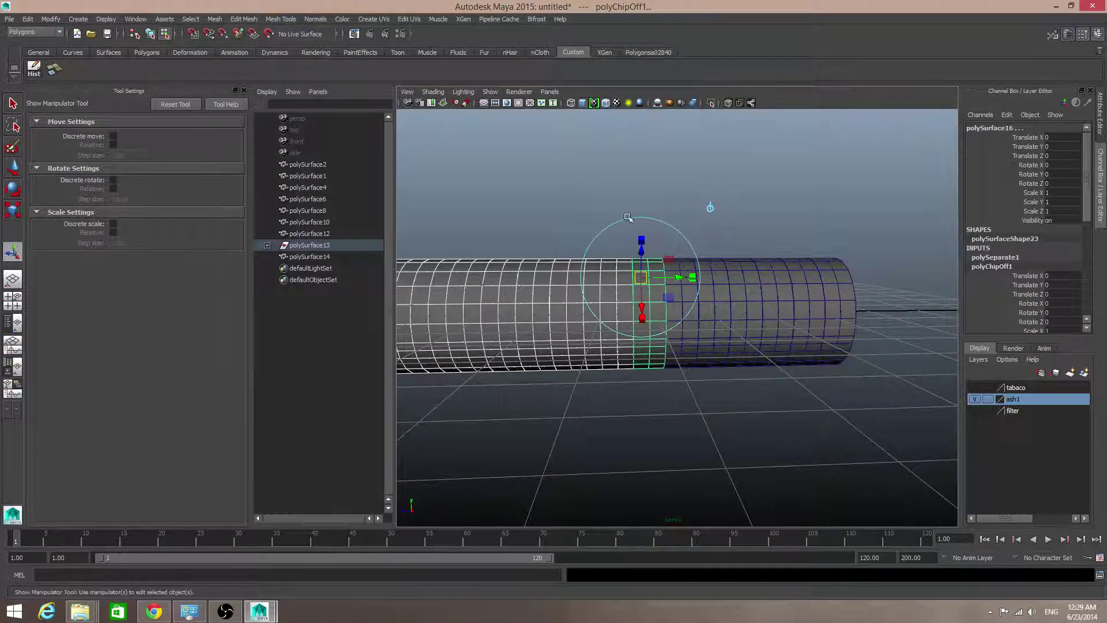
- Delete the construction history of polySurface13 and ungroup it into its two separate pieces
{"action": "left_click", "coordinate": [299, 244]}
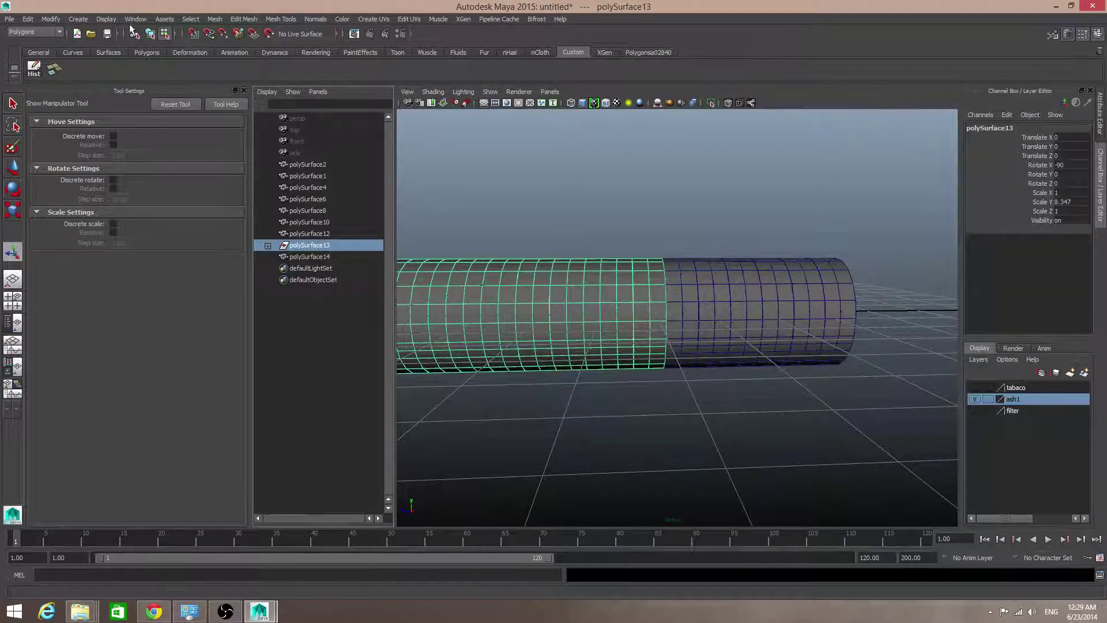
{"action": "left_click", "coordinate": [49, 19]}
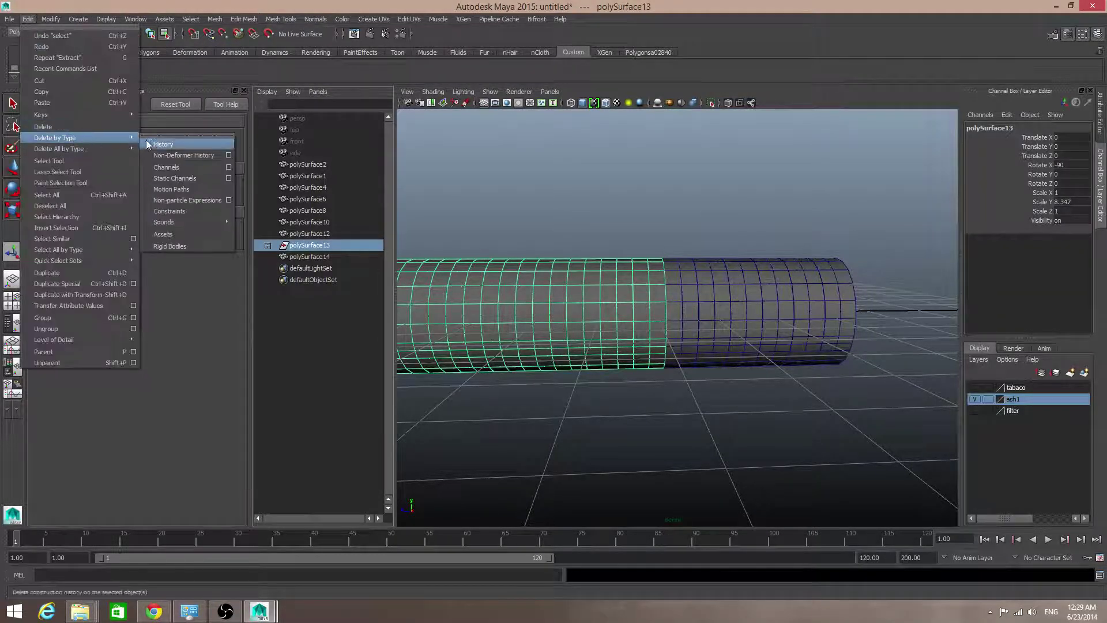
{"action": "left_click", "coordinate": [412, 204]}
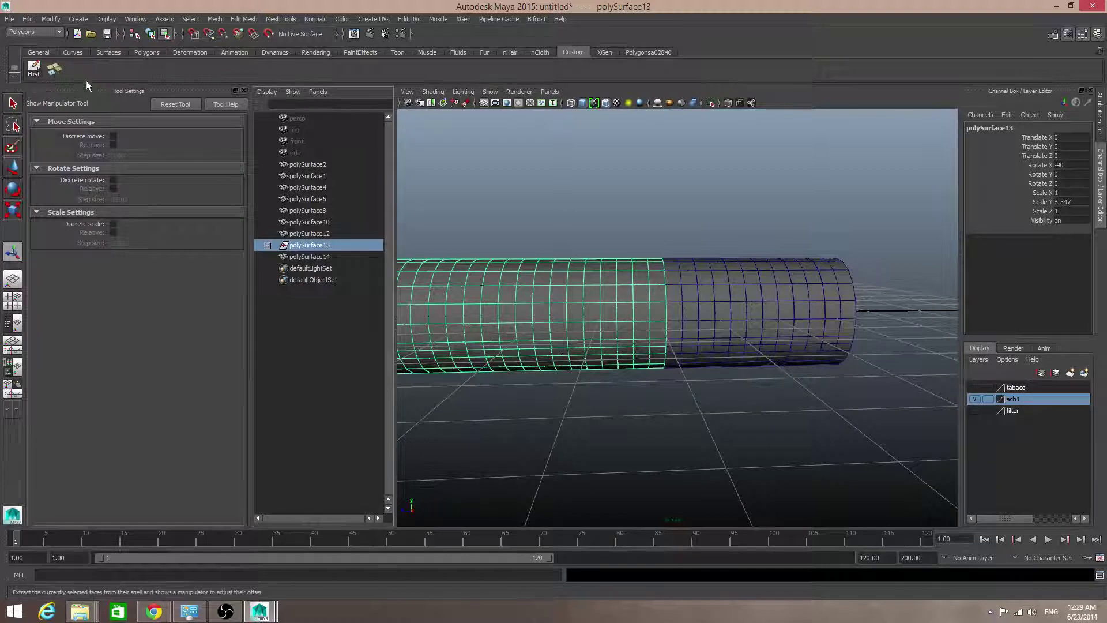
{"action": "left_click", "coordinate": [36, 52]}
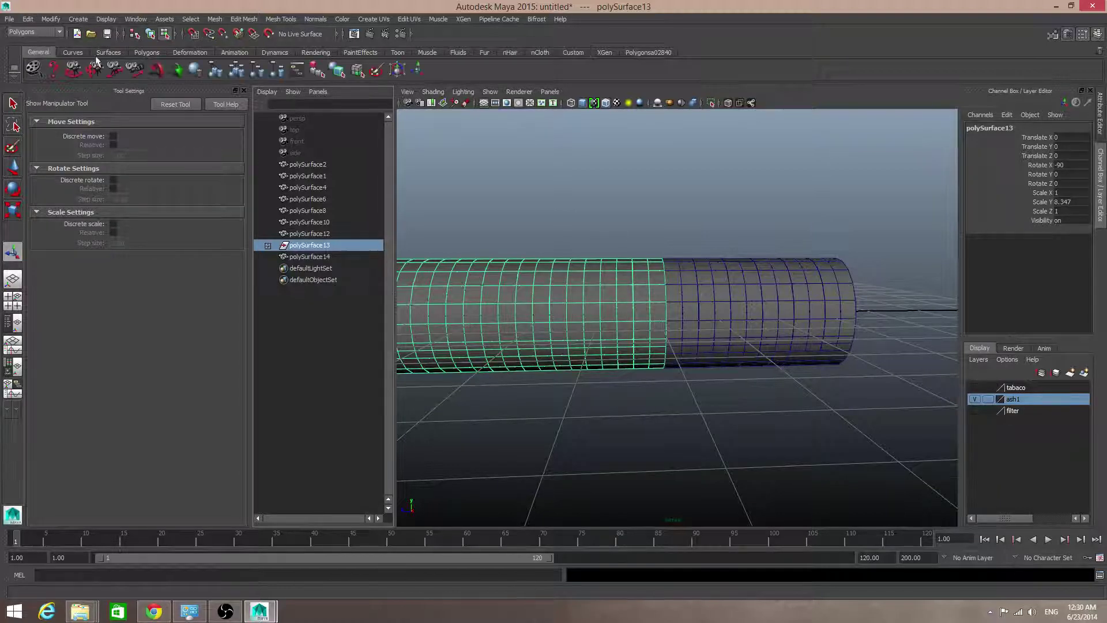
{"action": "left_click", "coordinate": [235, 72]}
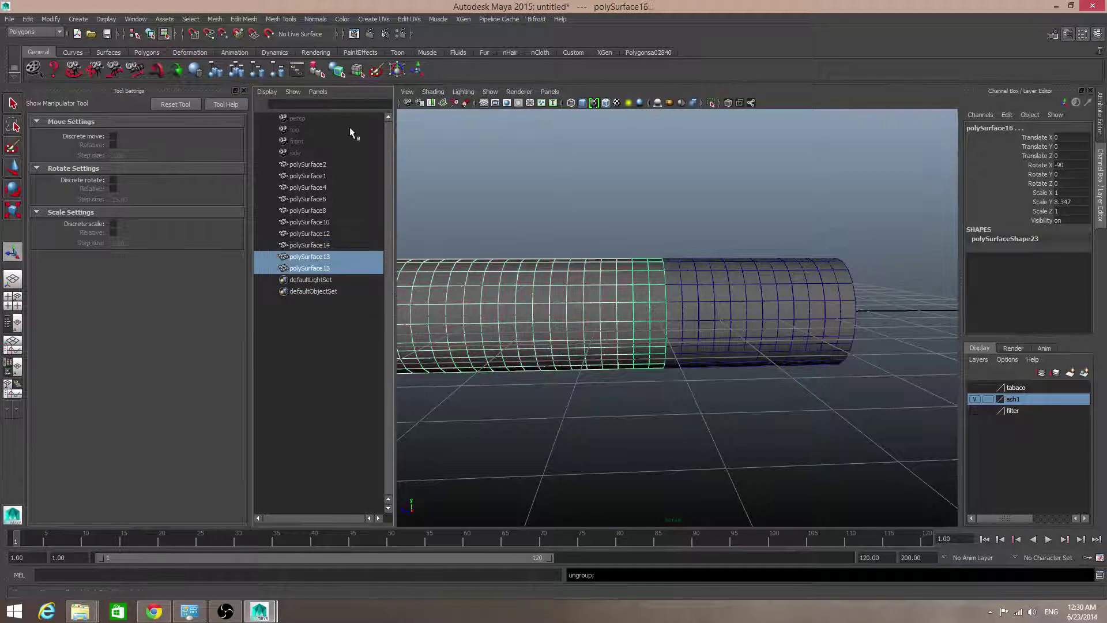
- Select all faces of the last two rings of the remaining body, polySurface15, and extract them
{"action": "left_click", "coordinate": [592, 307]}
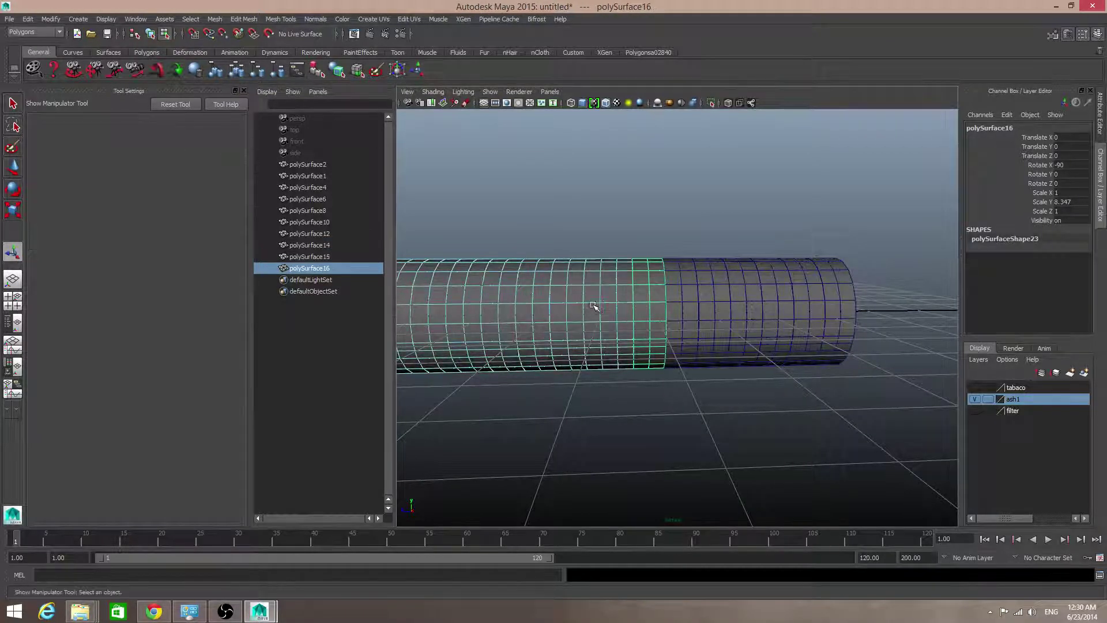
{"action": "right_click_drag", "start_coordinate": [608, 292], "coordinate": [610, 255]}
{"action": "left_click_drag", "start_coordinate": [608, 248], "coordinate": [631, 414]}
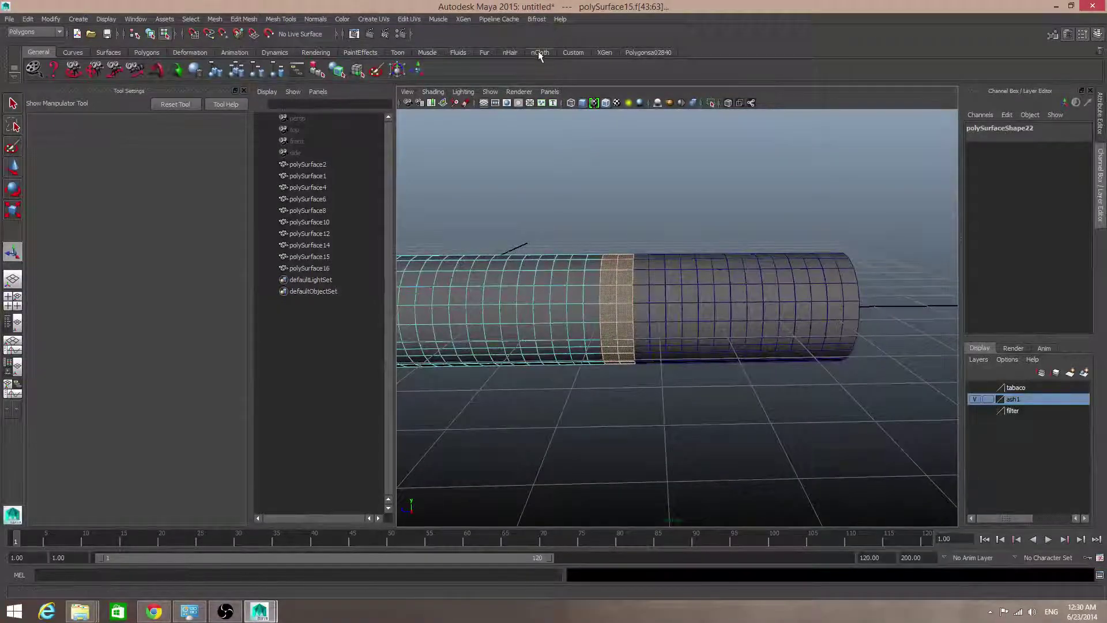
{"action": "left_click", "coordinate": [571, 52]}
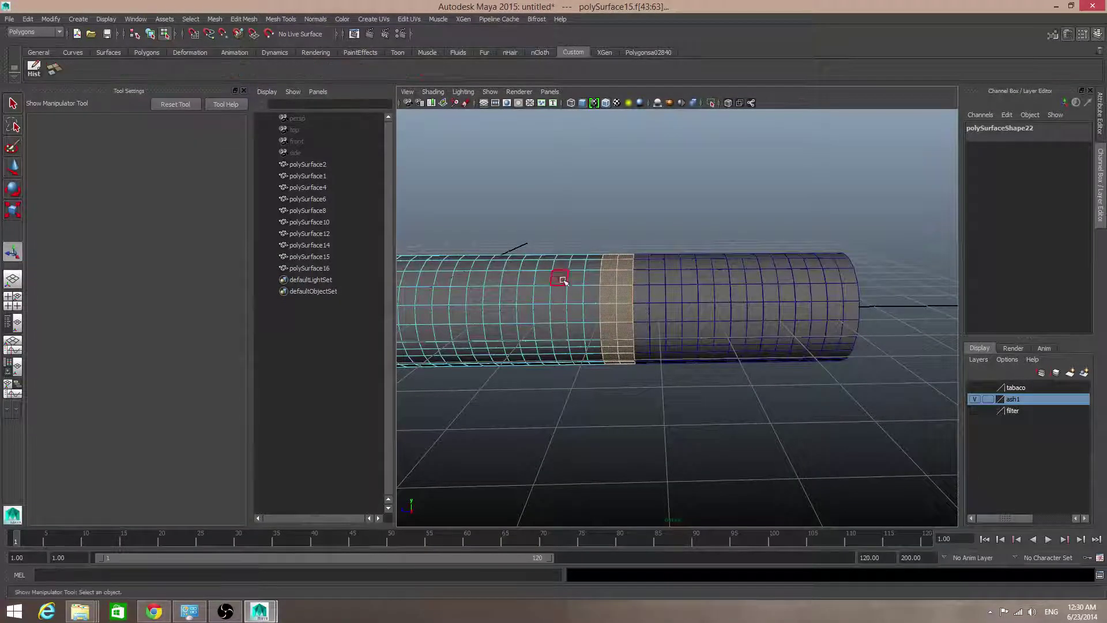
{"action": "left_click", "coordinate": [55, 70]}
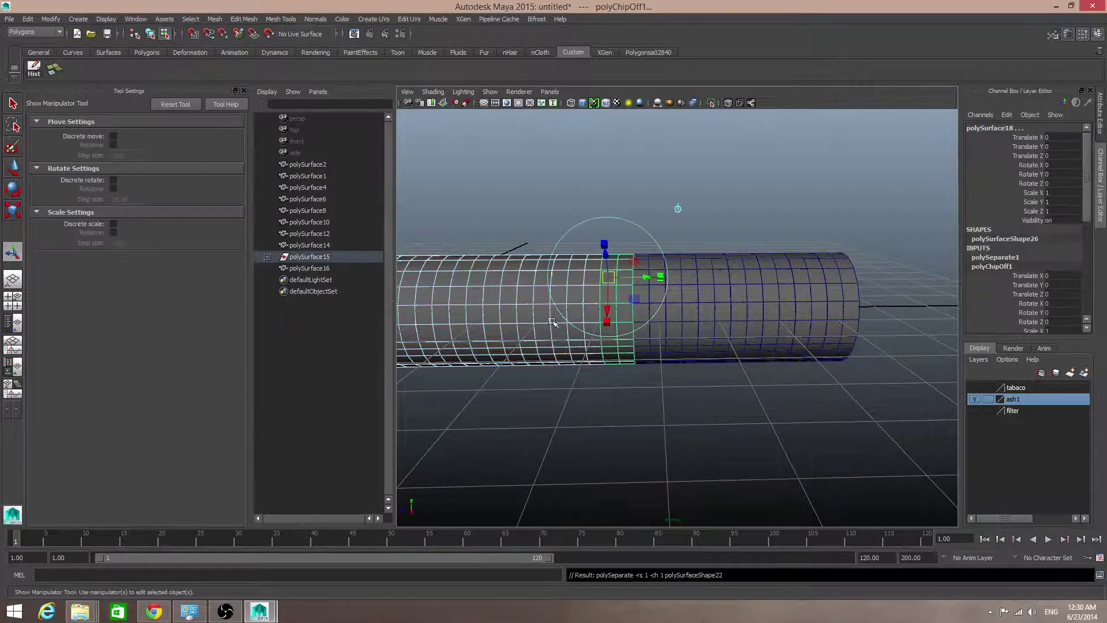
- Extract all faces of the last two rings of polySurface17, the body left after the previous extraction
{"action": "key", "text": "F8"}
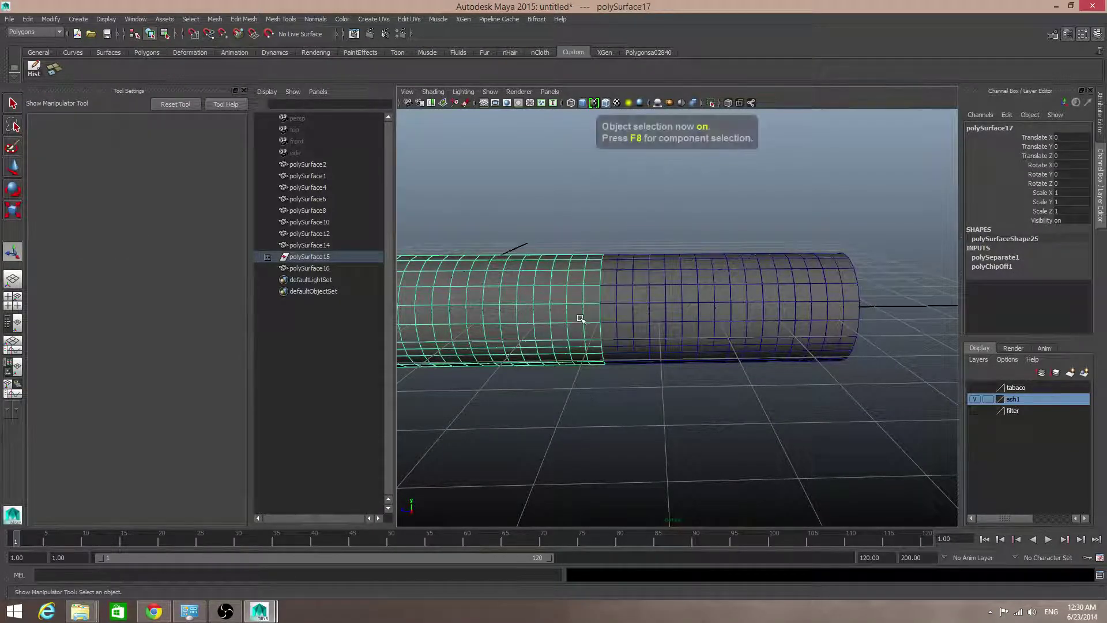
{"action": "right_click_drag", "start_coordinate": [583, 292], "coordinate": [580, 329]}
{"action": "left_click_drag", "start_coordinate": [578, 245], "coordinate": [592, 299]}
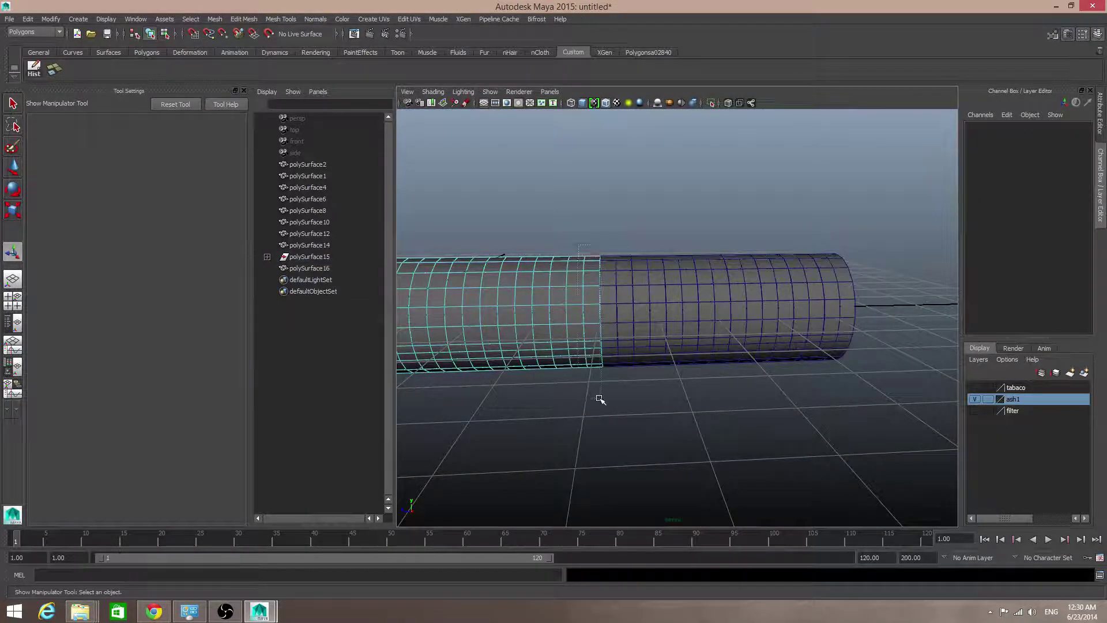
{"action": "left_click_drag", "start_coordinate": [599, 398], "coordinate": [600, 398]}
{"action": "middle_click_drag", "start_coordinate": [603, 391], "coordinate": [633, 378], "text": "alt"}
{"action": "left_click", "coordinate": [55, 69]}
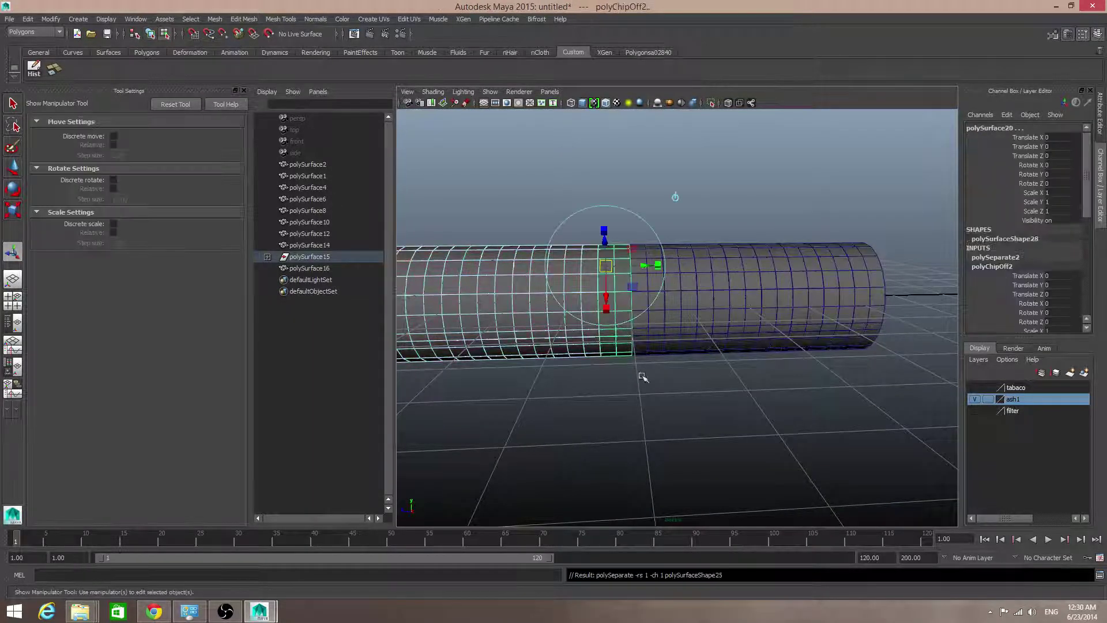
- Select the last two rings of faces on the remaining body, polySurface19, and extract them
{"action": "left_click", "coordinate": [641, 376]}
{"action": "left_click_drag", "start_coordinate": [579, 234], "coordinate": [609, 401]}
{"action": "mouse_move", "coordinate": [601, 277]}
{"action": "left_mouse_down", "text": "alt"}
{"action": "mouse_move", "coordinate": [608, 339]}
{"action": "mouse_move", "coordinate": [596, 282]}
{"action": "left_mouse_up", "text": "alt"}
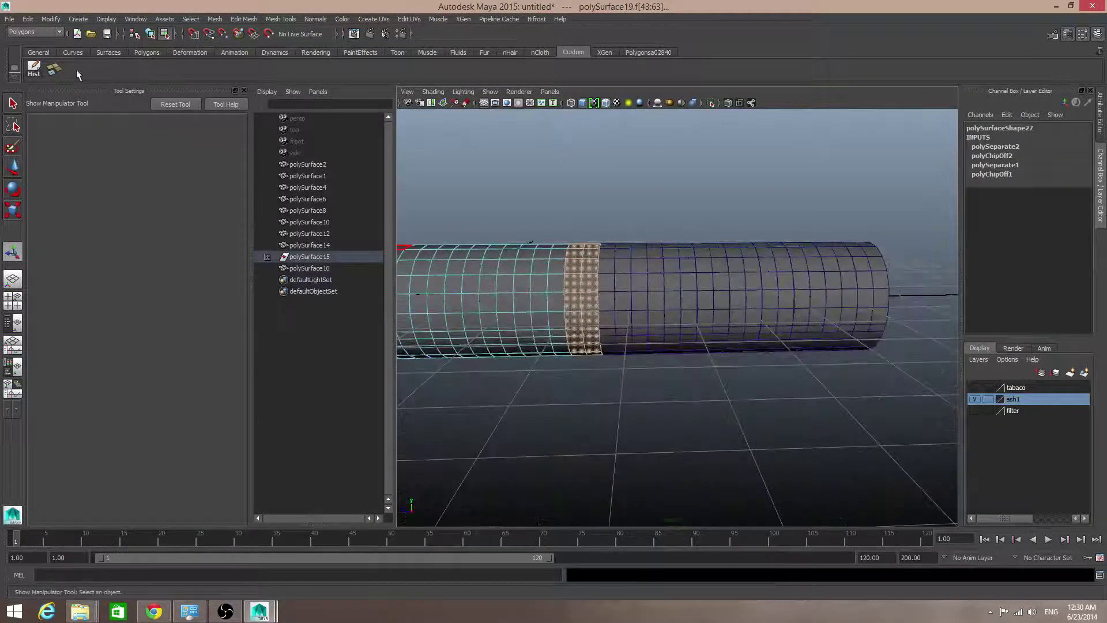
{"action": "left_click", "coordinate": [54, 70]}
- Select the last two rings of faces on the remaining body, polySurface21, and extract them
{"action": "middle_click_drag", "start_coordinate": [642, 198], "coordinate": [682, 175], "text": "alt"}
{"action": "left_click", "coordinate": [682, 175]}
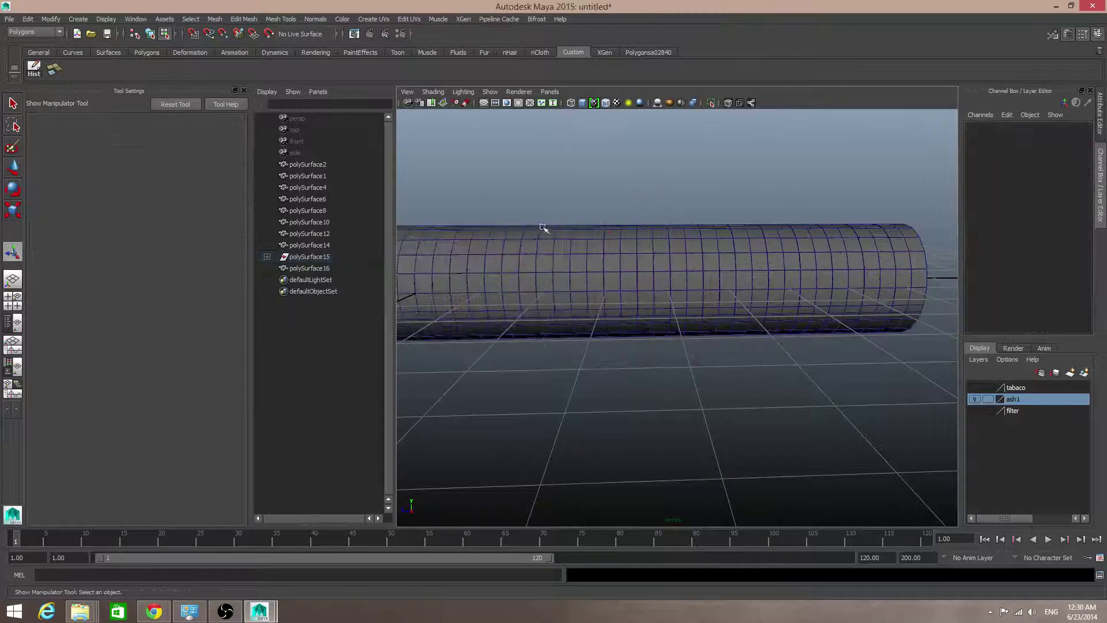
{"action": "right_click_drag", "start_coordinate": [578, 246], "coordinate": [585, 214]}
{"action": "left_click_drag", "start_coordinate": [596, 243], "coordinate": [618, 267], "text": "alt"}
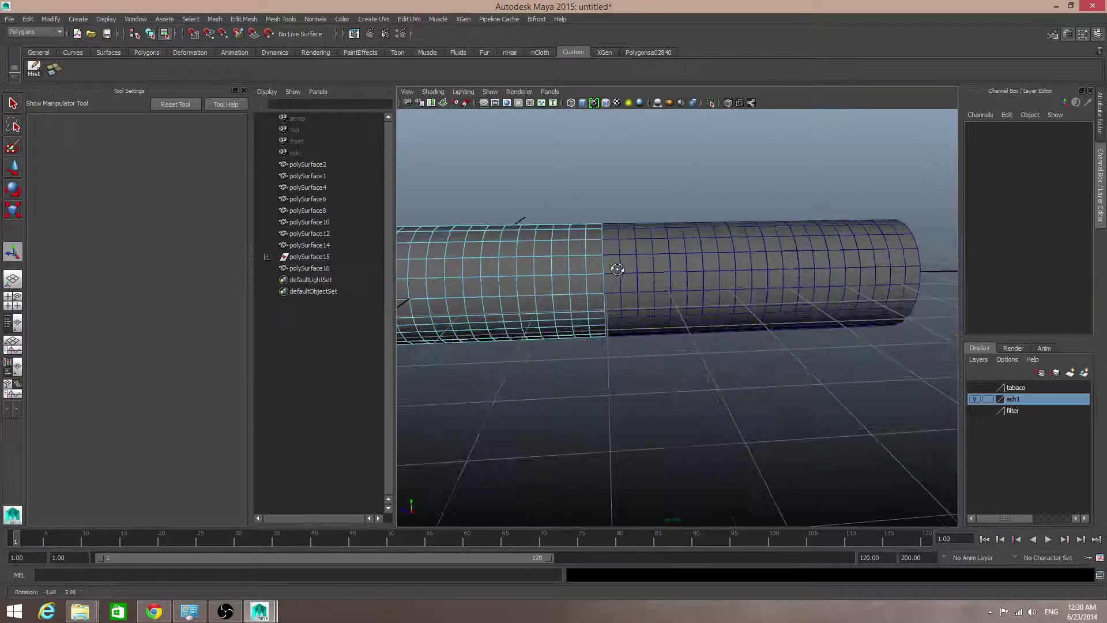
{"action": "left_click_drag", "start_coordinate": [581, 223], "coordinate": [607, 330]}
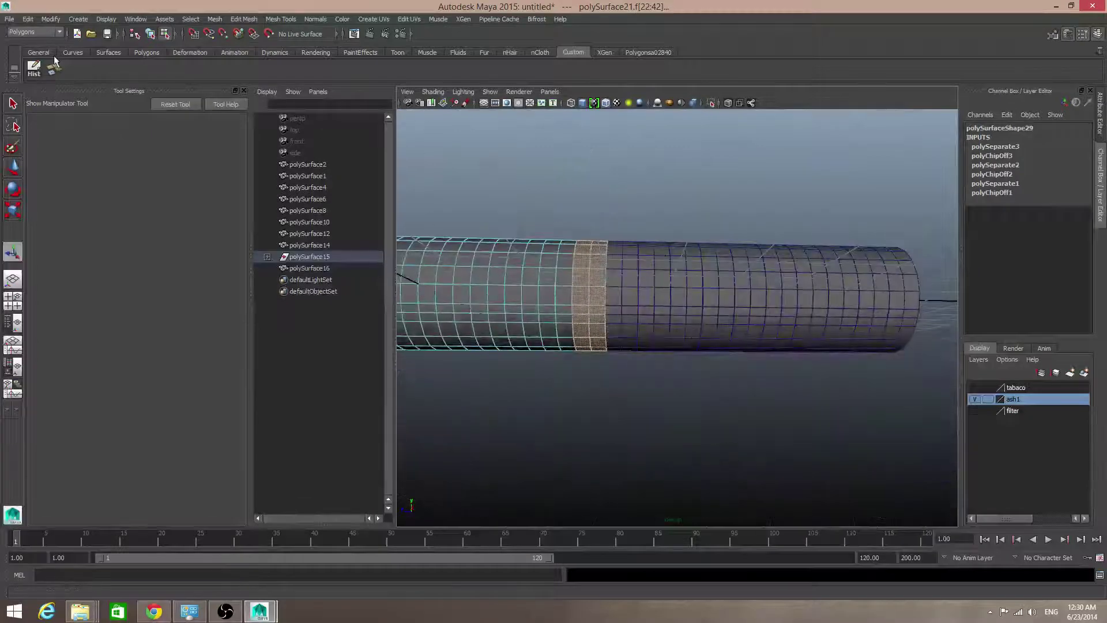
{"action": "left_click", "coordinate": [54, 70]}
- Select the last two rings of faces on the remaining body, polySurface23, and extract them
{"action": "middle_click_drag", "start_coordinate": [620, 299], "coordinate": [681, 328], "text": "alt"}
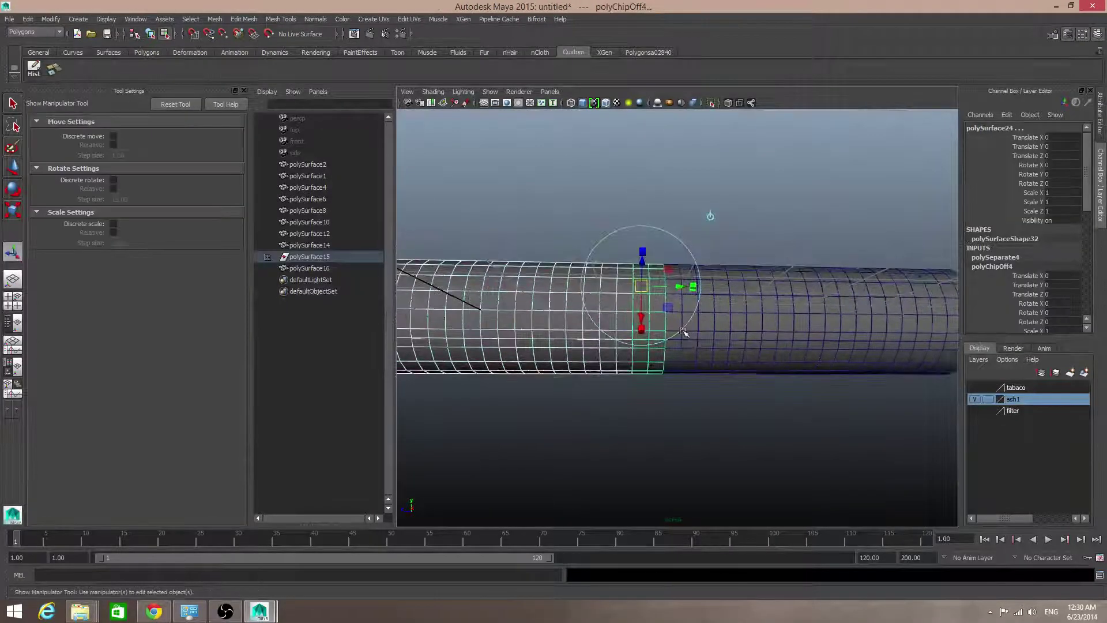
{"action": "left_click", "coordinate": [587, 206]}
{"action": "left_click", "coordinate": [620, 296]}
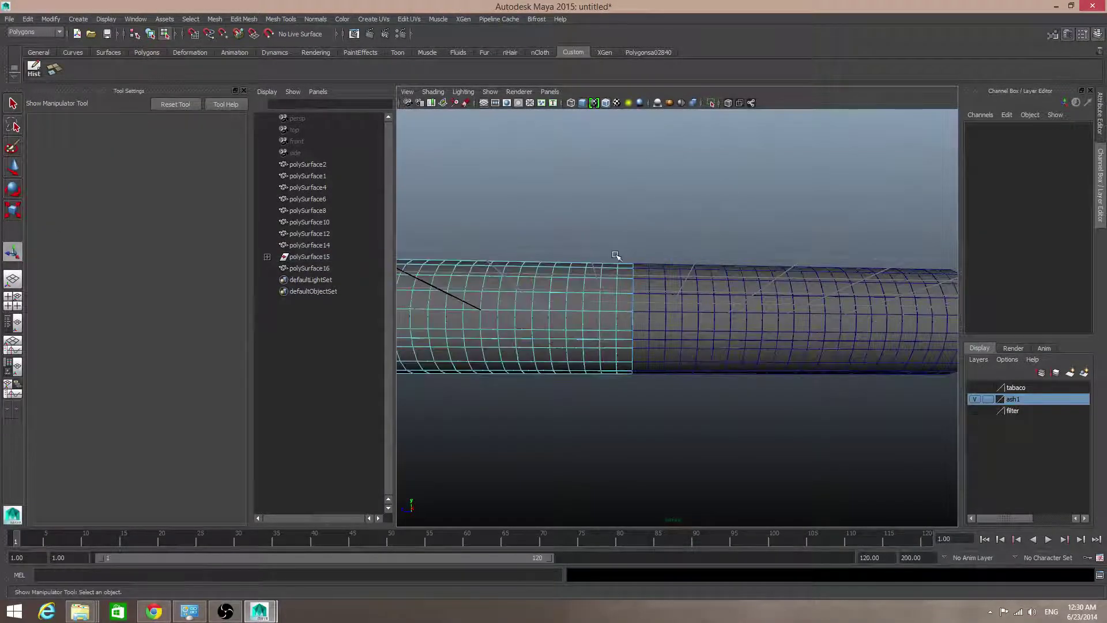
{"action": "left_click_drag", "start_coordinate": [615, 255], "coordinate": [641, 424]}
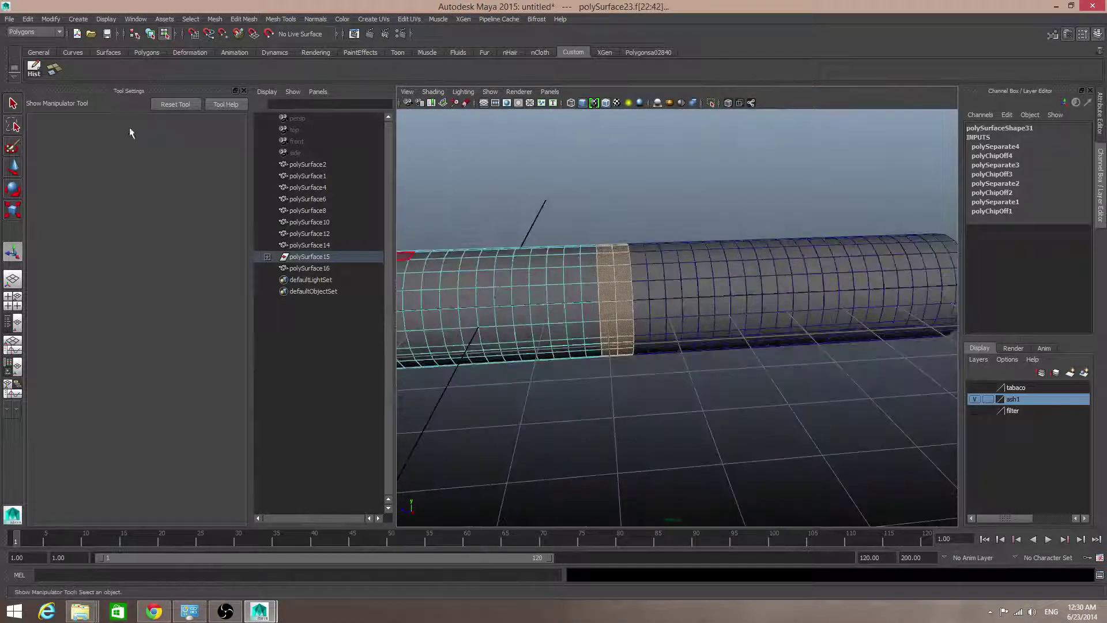
{"action": "left_click", "coordinate": [54, 69]}
- Select the pieces of the whole ash cylinder, delete their construction history and return to object selection
{"action": "left_click_drag", "start_coordinate": [692, 309], "coordinate": [682, 319], "text": "alt"}
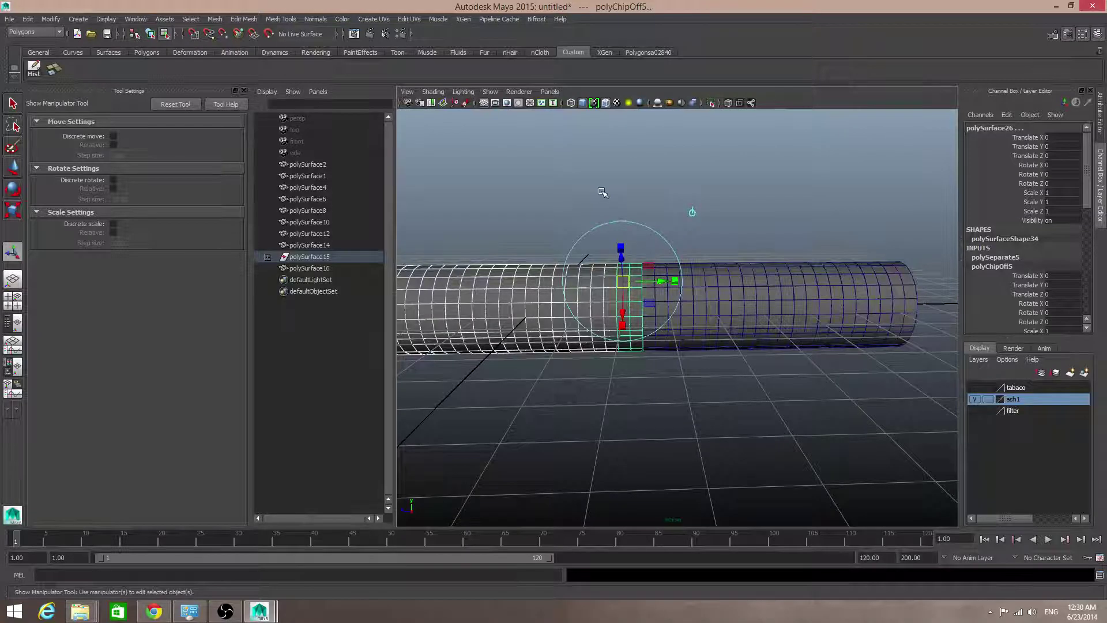
{"action": "scroll", "coordinate": [635, 254], "scroll_direction": "down", "scroll_amount": 4}
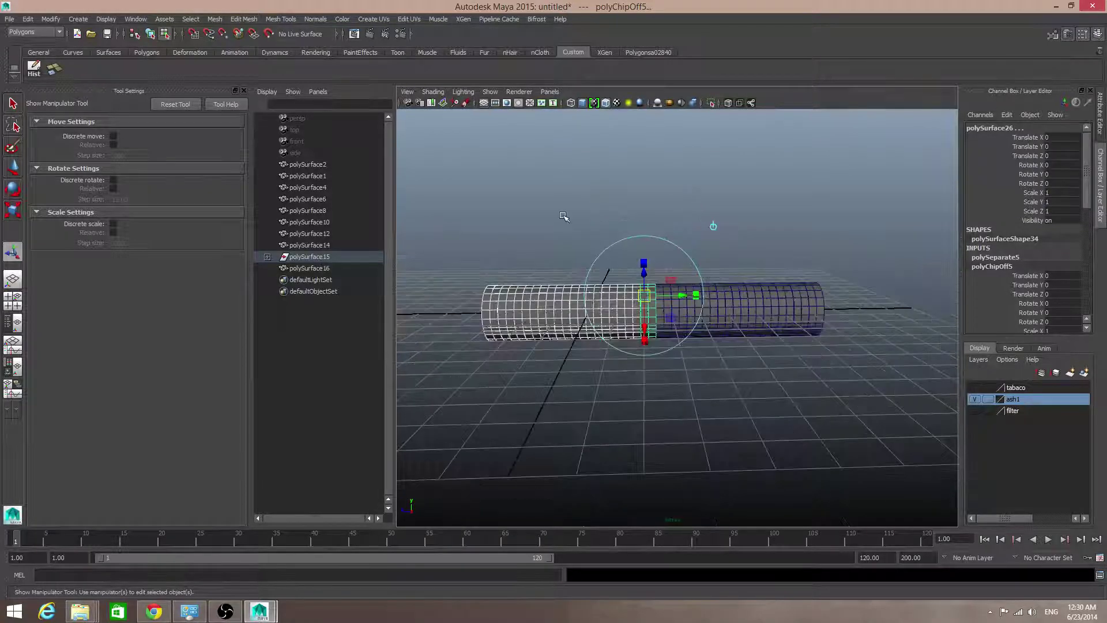
{"action": "left_click_drag", "start_coordinate": [563, 215], "coordinate": [864, 423]}
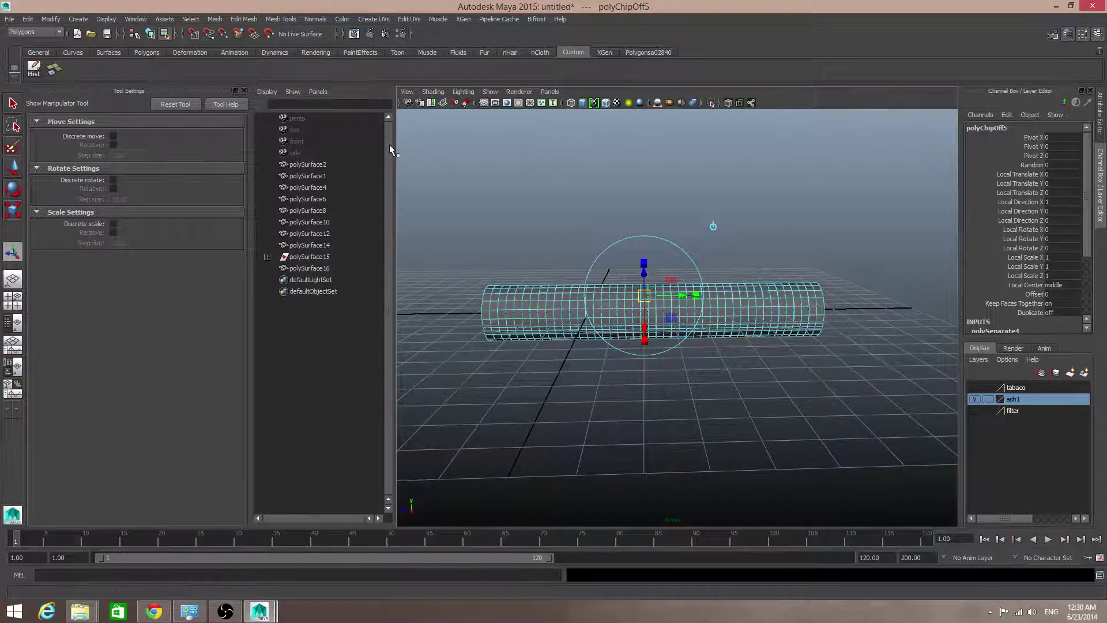
{"action": "key", "text": "F8"}
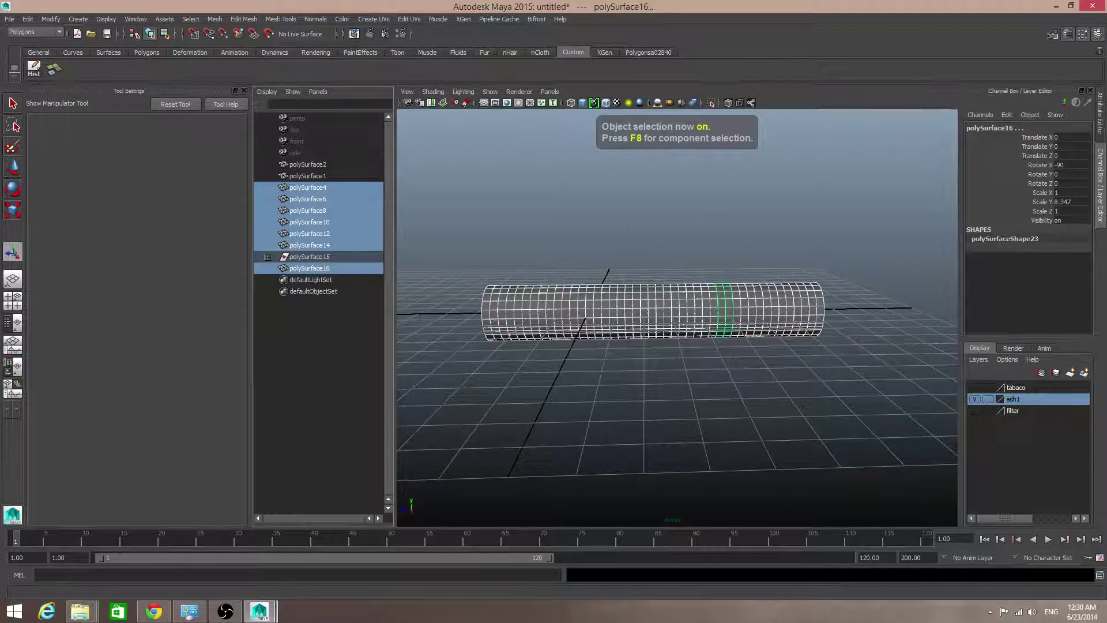
- Ungroup the nested ash groups polySurface15 and polySurface17 so their extracted pieces become separate top-level objects
{"action": "left_click", "coordinate": [310, 256]}
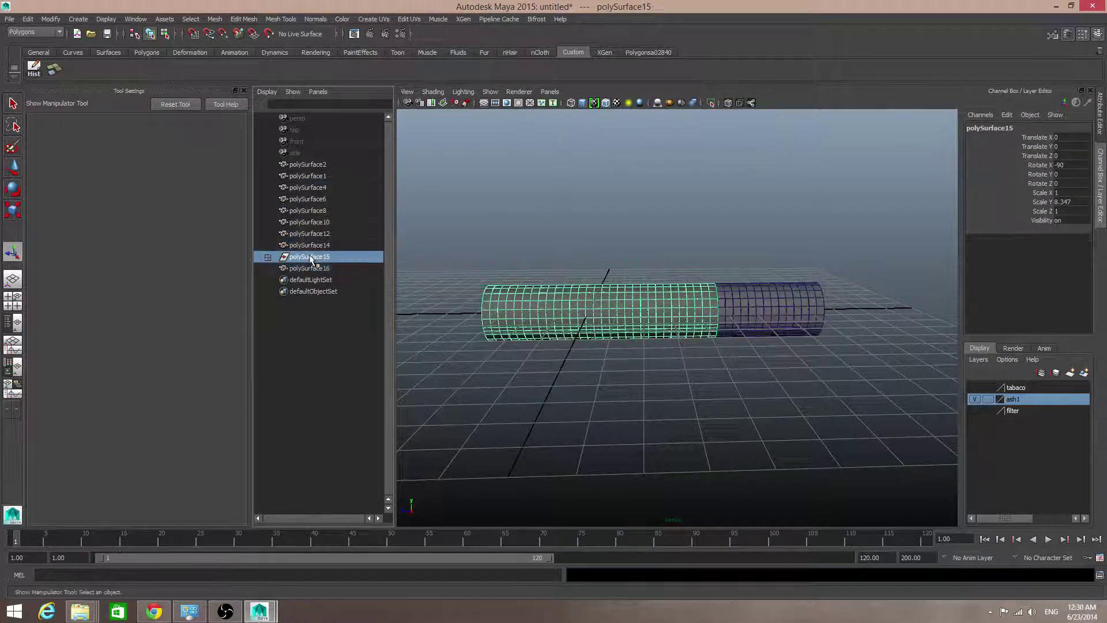
{"action": "left_click", "coordinate": [48, 51]}
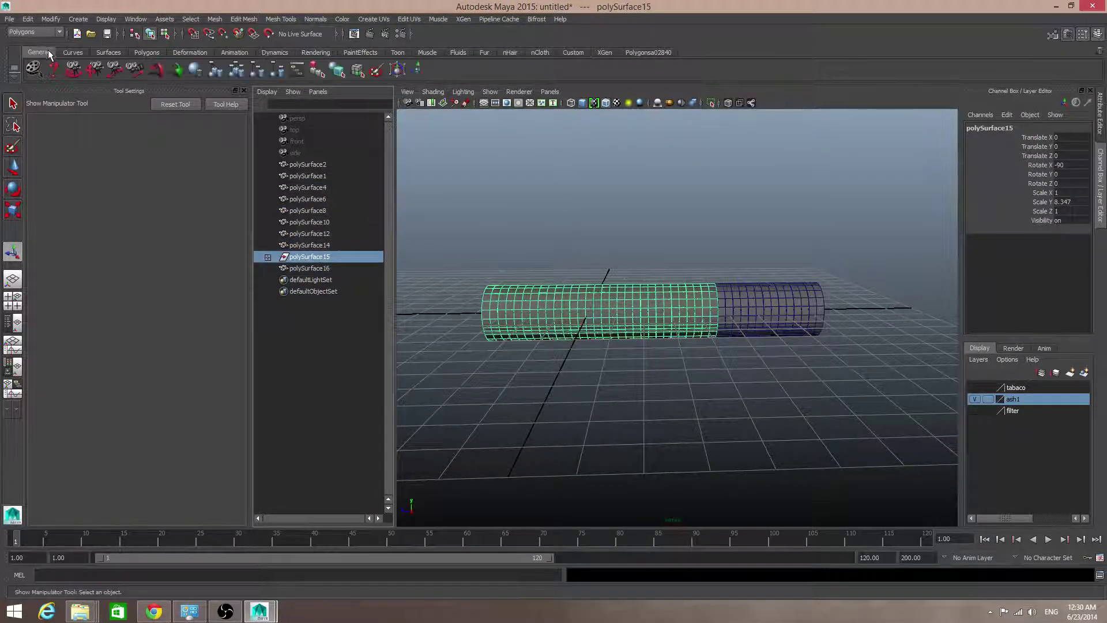
{"action": "left_click", "coordinate": [237, 71]}
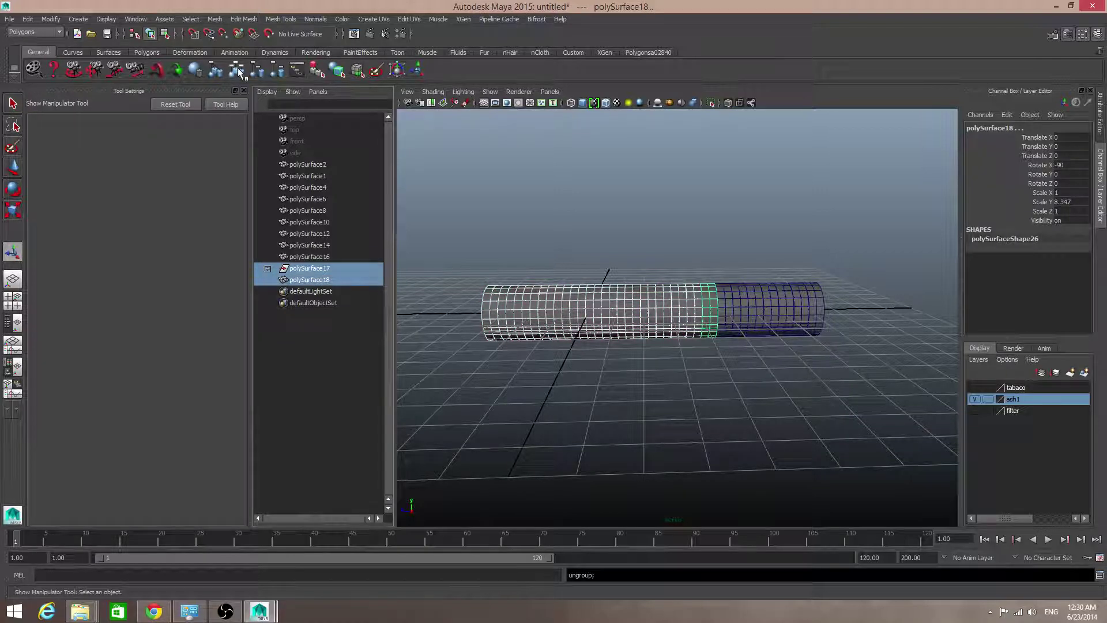
{"action": "left_click", "coordinate": [238, 68]}
{"action": "left_click", "coordinate": [310, 269]}
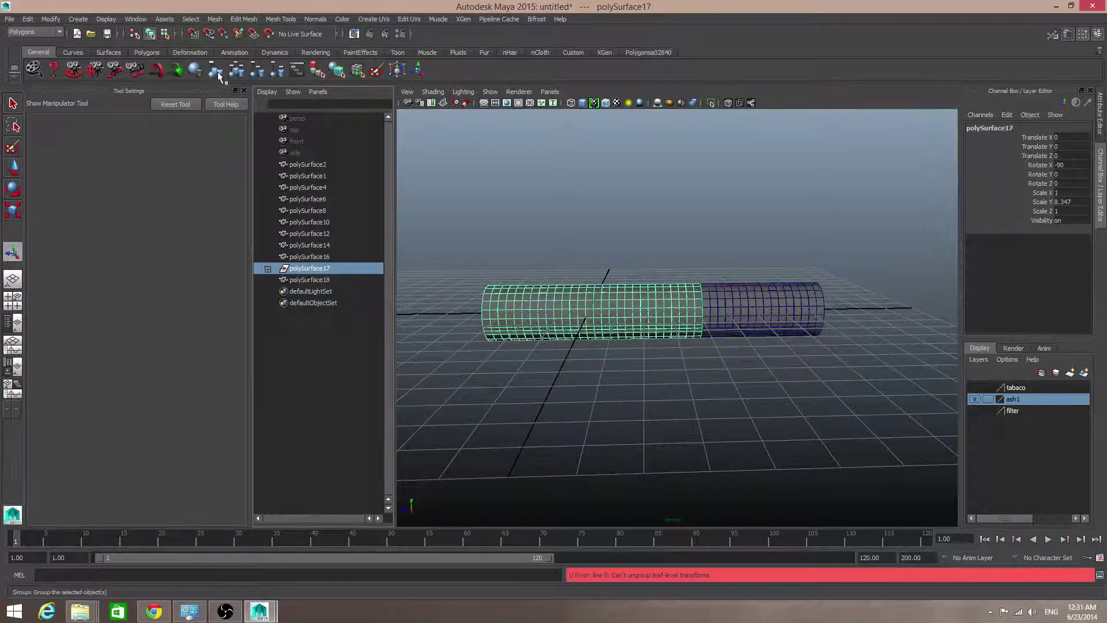
{"action": "left_click", "coordinate": [236, 71]}
- Ungroup the remaining nested ash groups polySurface19, polySurface21 and polySurface23, and clear the selection
{"action": "left_click", "coordinate": [306, 280]}
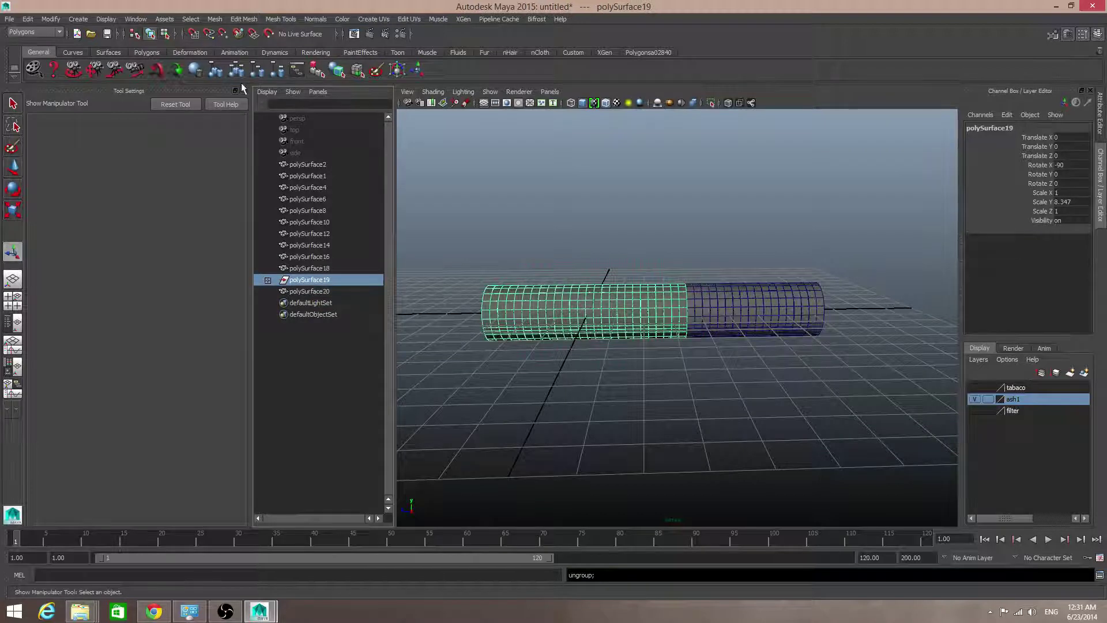
{"action": "left_click", "coordinate": [235, 70]}
{"action": "left_click", "coordinate": [306, 291]}
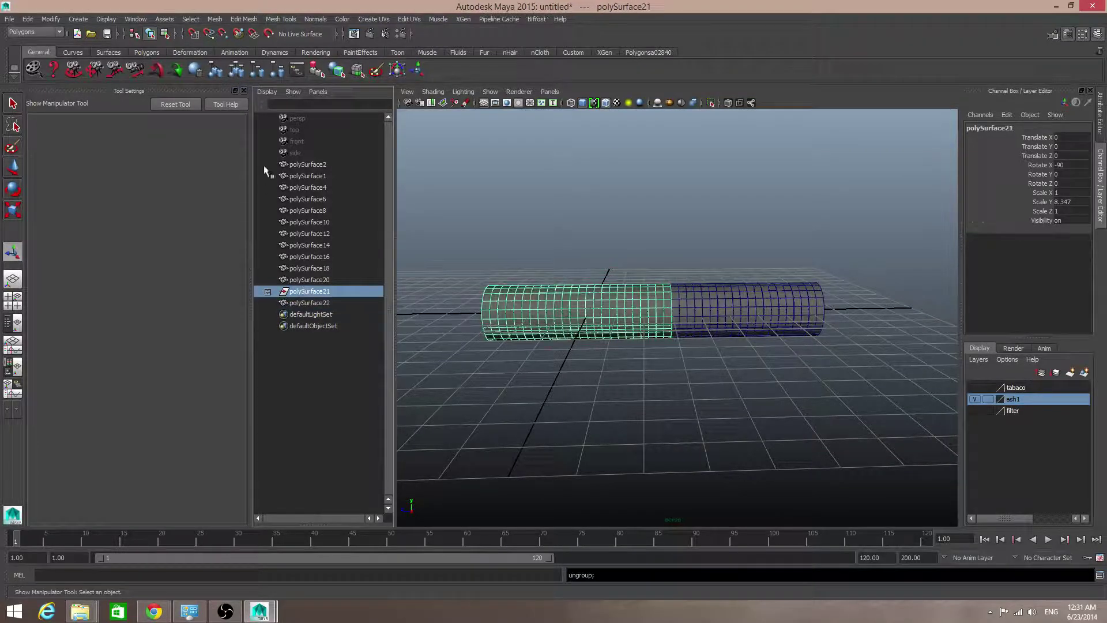
{"action": "left_click", "coordinate": [236, 70]}
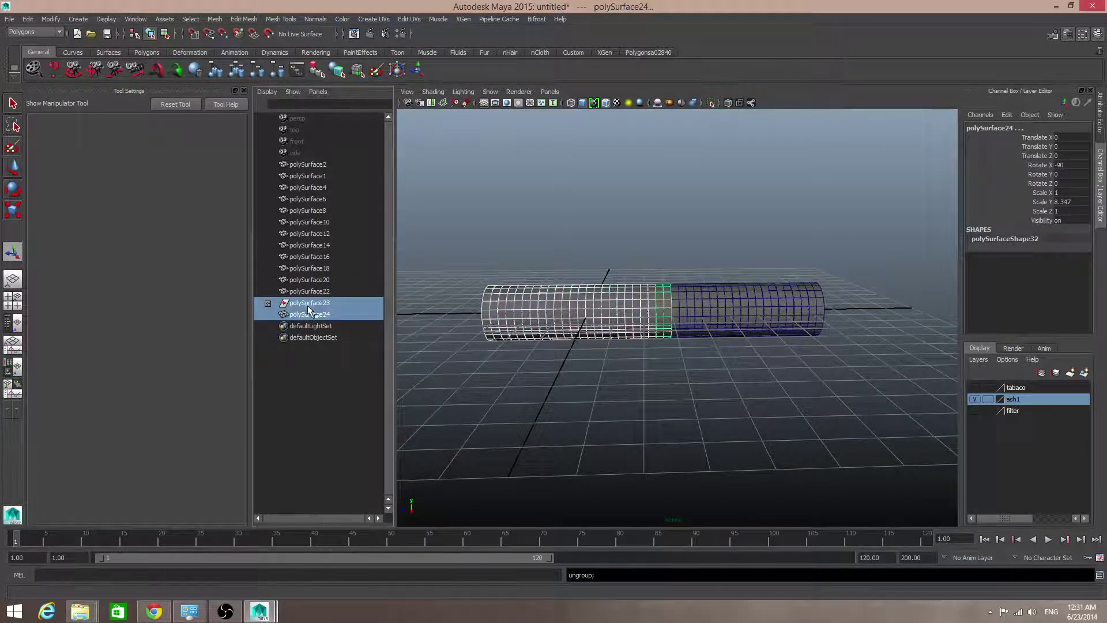
{"action": "left_click", "coordinate": [309, 303]}
{"action": "left_click", "coordinate": [237, 70]}
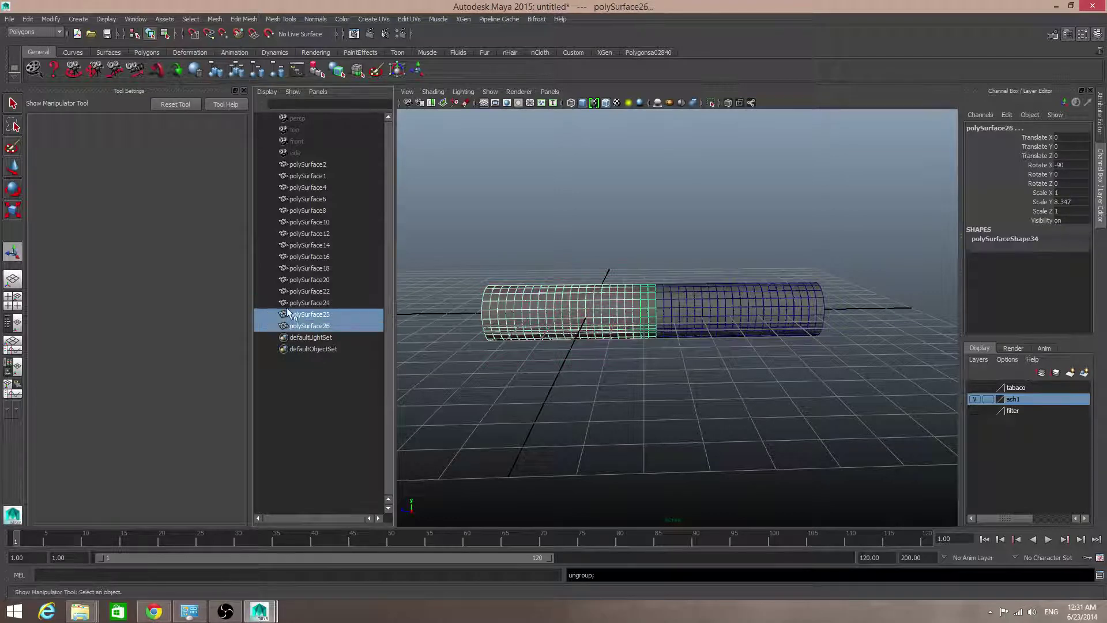
{"action": "left_click", "coordinate": [730, 363]}
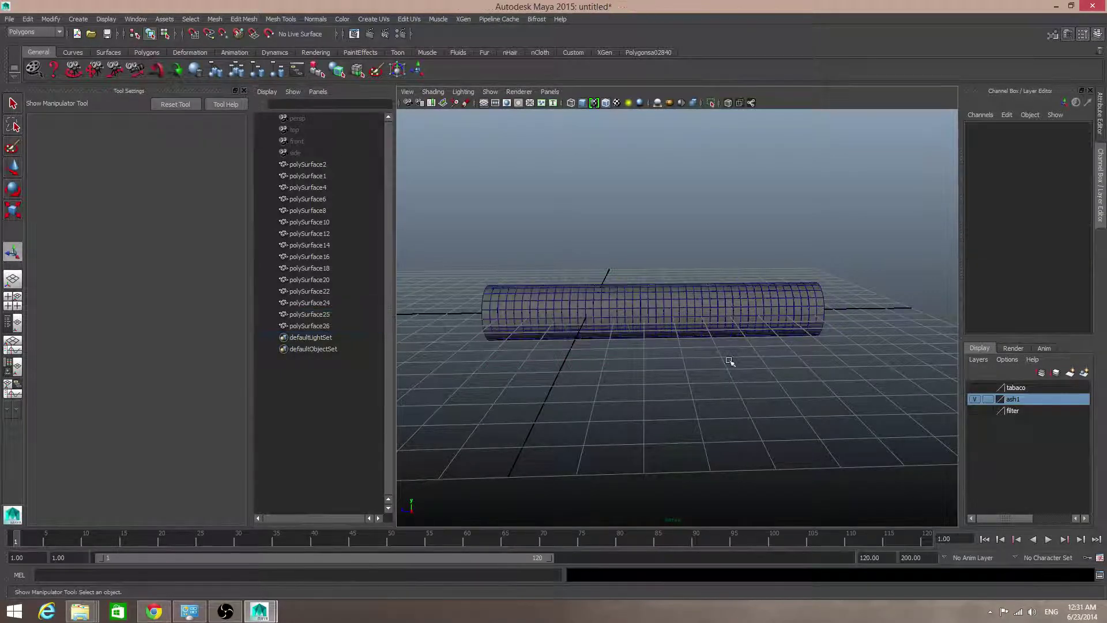
- Identify the tobacco and filter meshes by selecting polySurface2 and polySurface1 with their layers shown, and hide the tabaco and filter layers again
{"action": "left_click", "coordinate": [316, 165]}
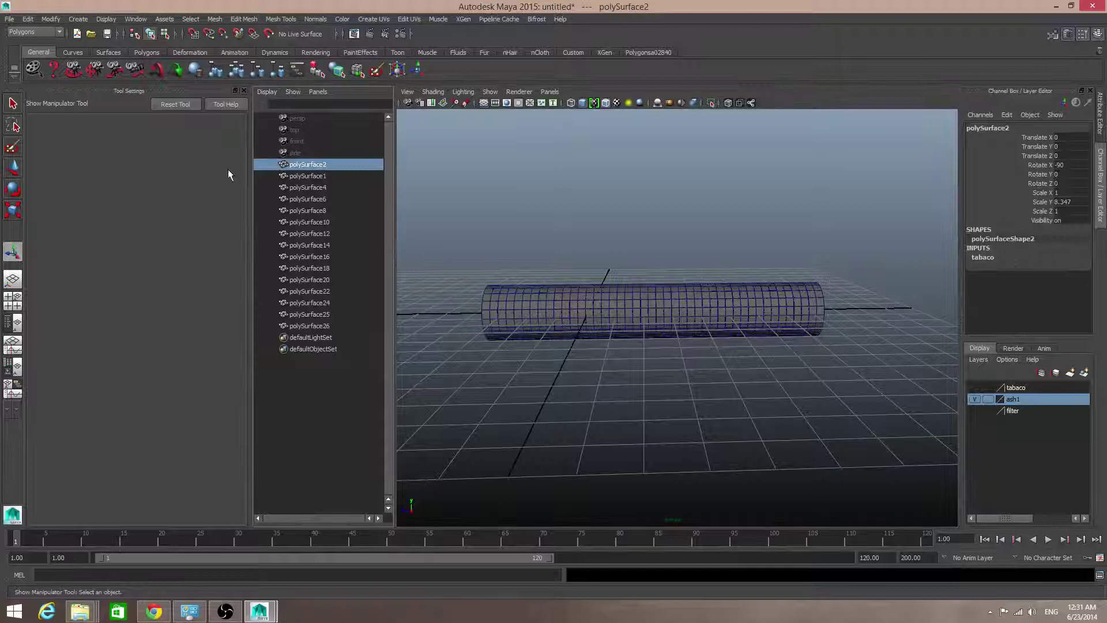
{"action": "left_click", "coordinate": [293, 176]}
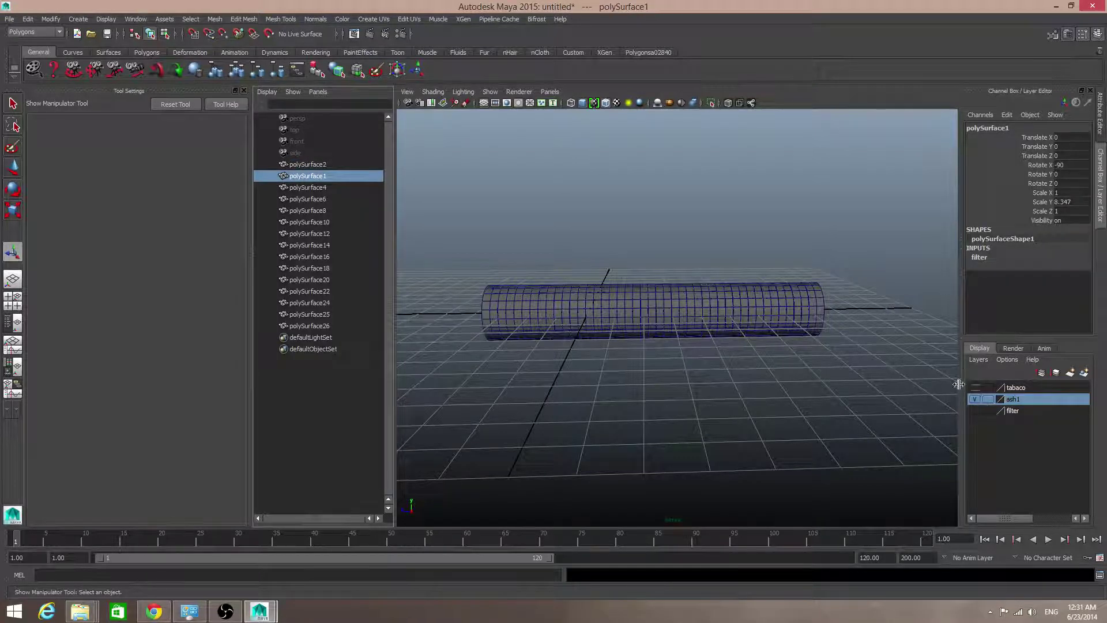
{"action": "left_click", "coordinate": [975, 410]}
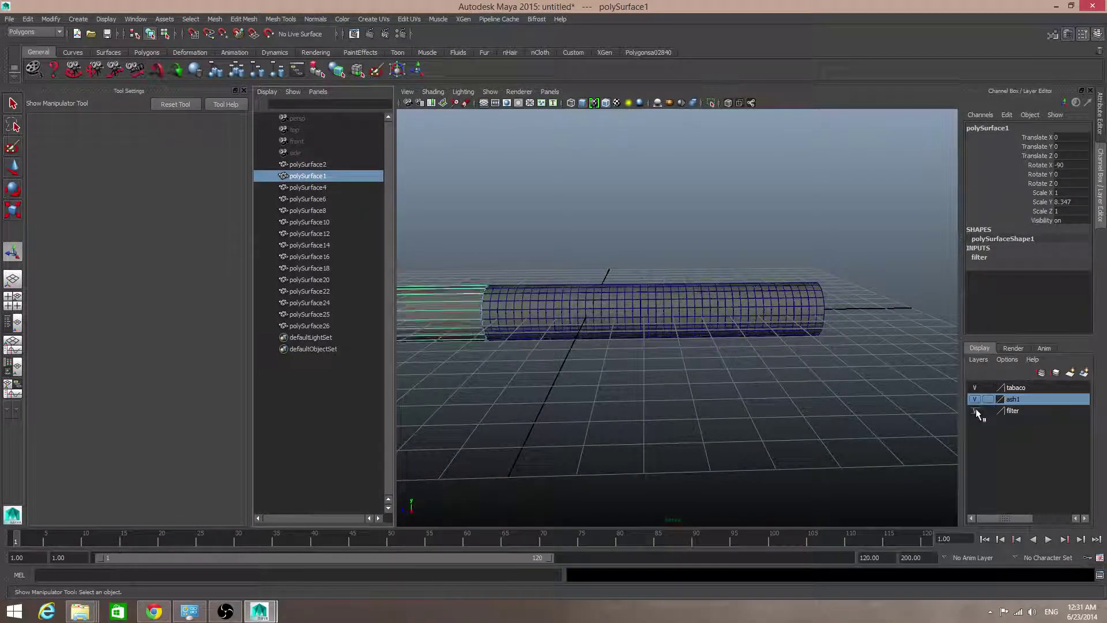
{"action": "left_click", "coordinate": [308, 188]}
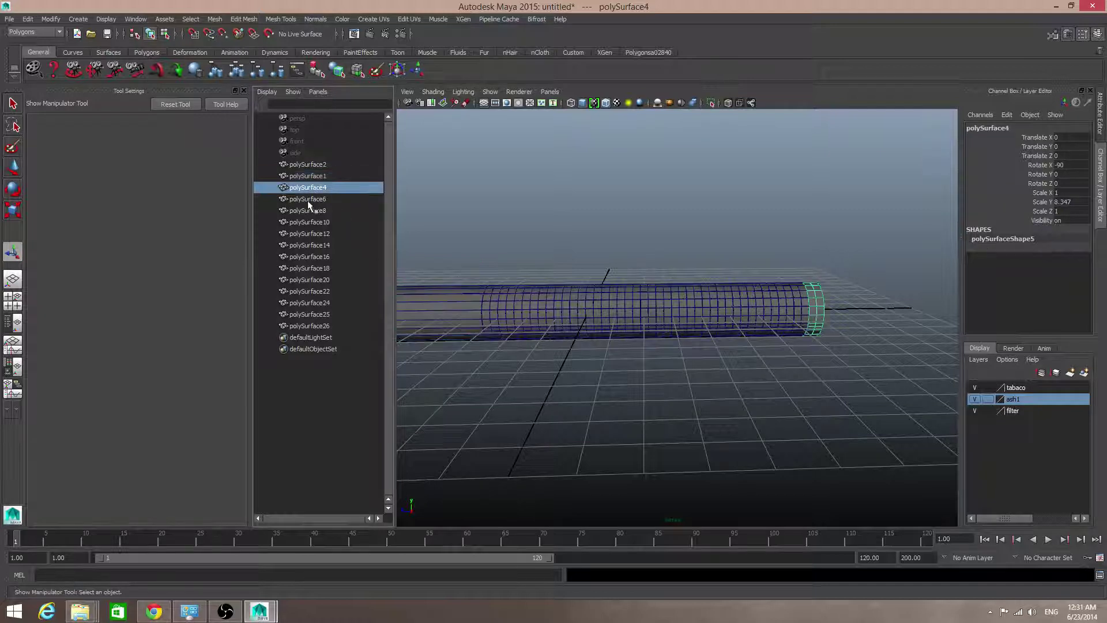
{"action": "left_click", "coordinate": [313, 178]}
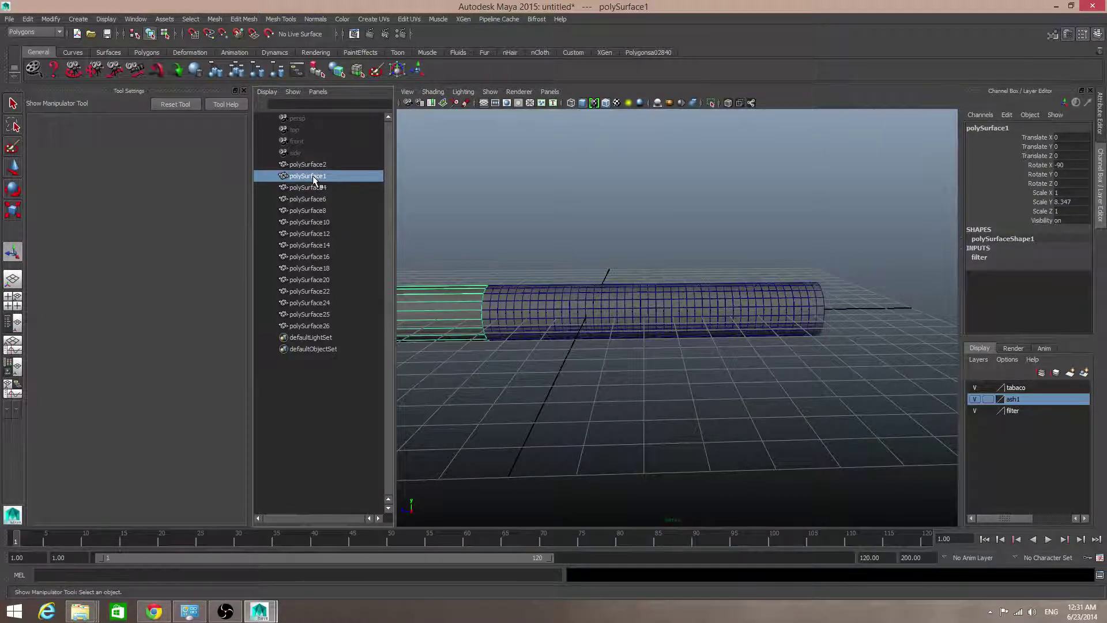
{"action": "left_click", "coordinate": [314, 167]}
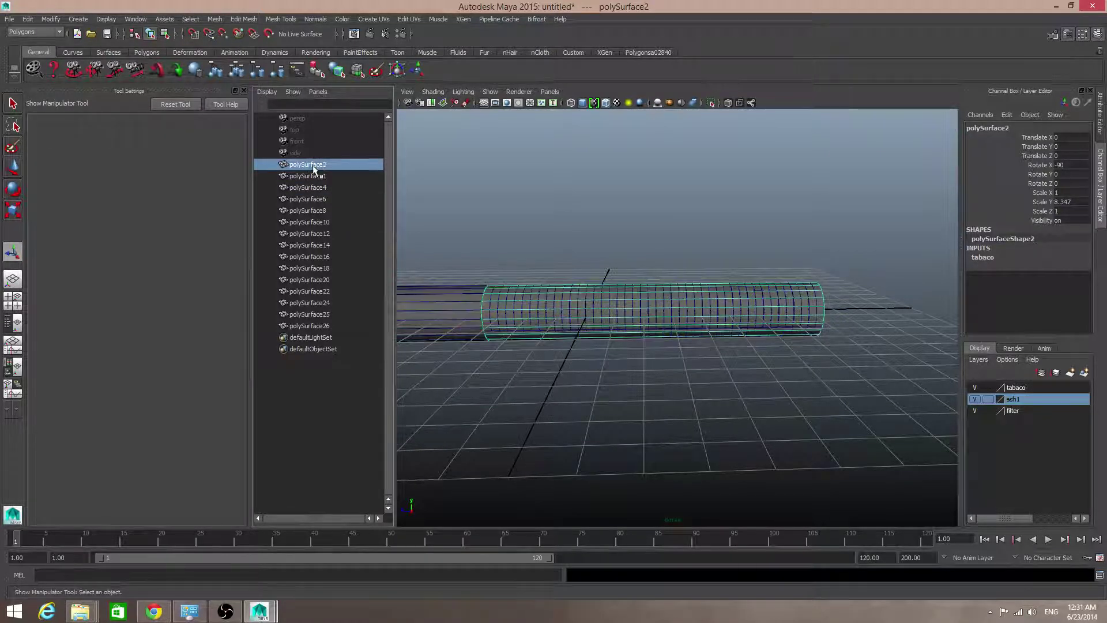
{"action": "left_click", "coordinate": [314, 176]}
{"action": "left_click", "coordinate": [314, 165]}
{"action": "left_click", "coordinate": [974, 410]}
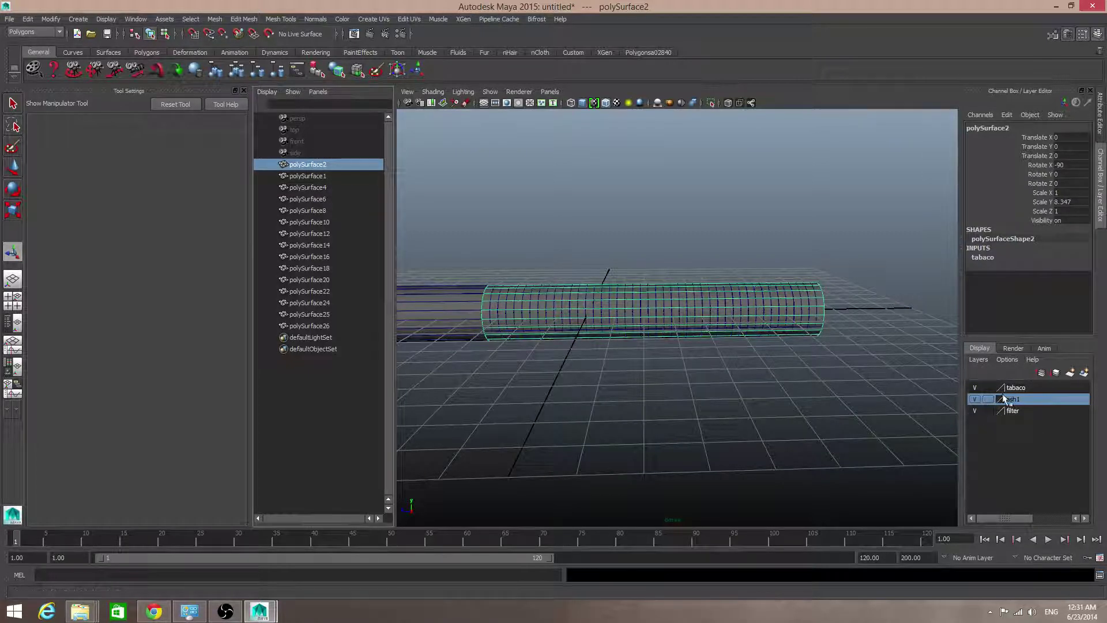
{"action": "left_click", "coordinate": [974, 409]}
{"action": "left_click", "coordinate": [974, 387]}
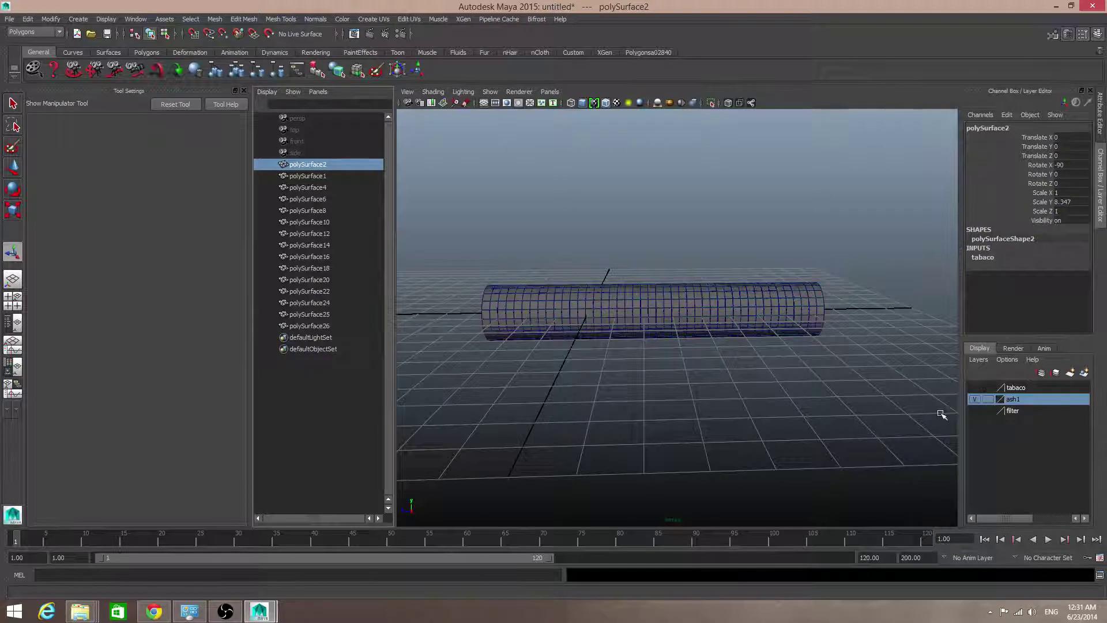
- Rename polySurface2 as tabaco1 and show the tabaco layer
{"action": "double_click", "coordinate": [303, 166]}
{"action": "type", "text": "tabaco1"}
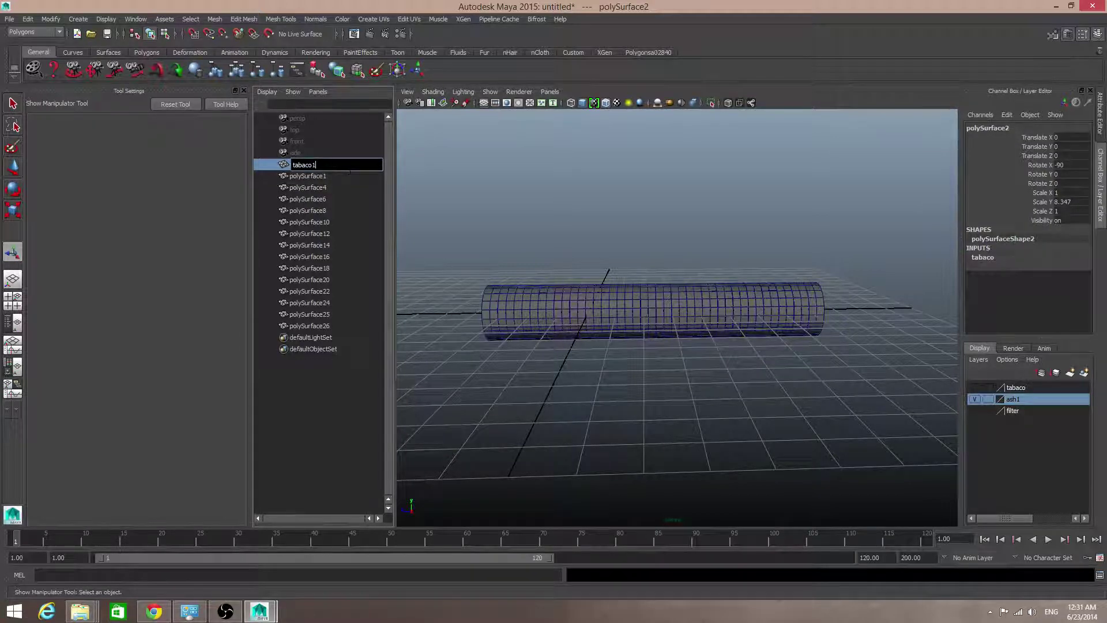
{"action": "left_click", "coordinate": [973, 389]}
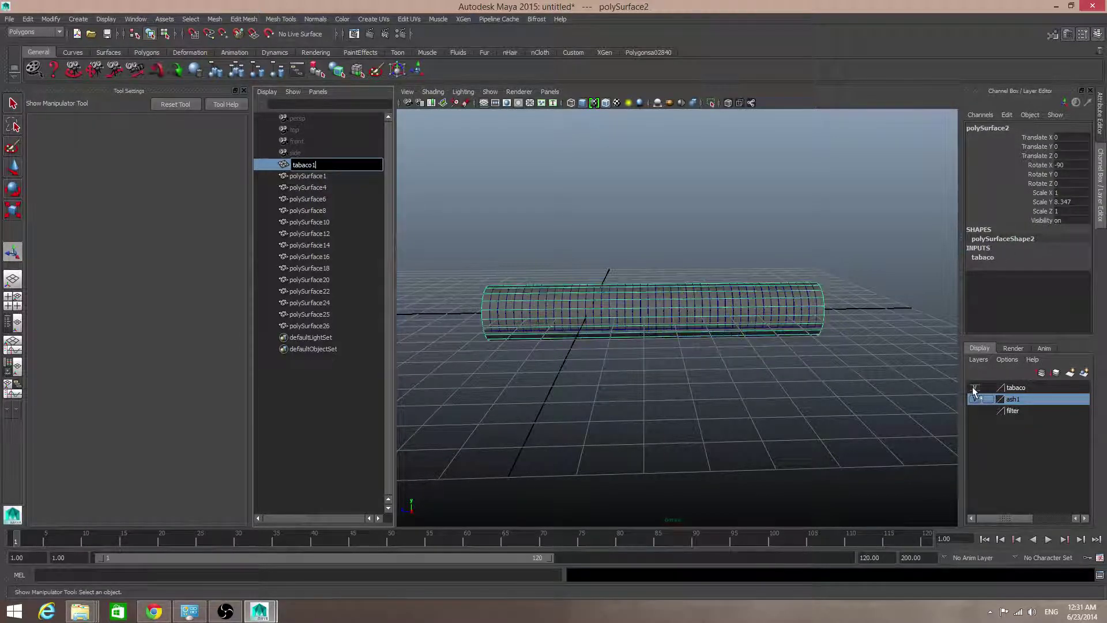
{"action": "key", "text": "Return"}
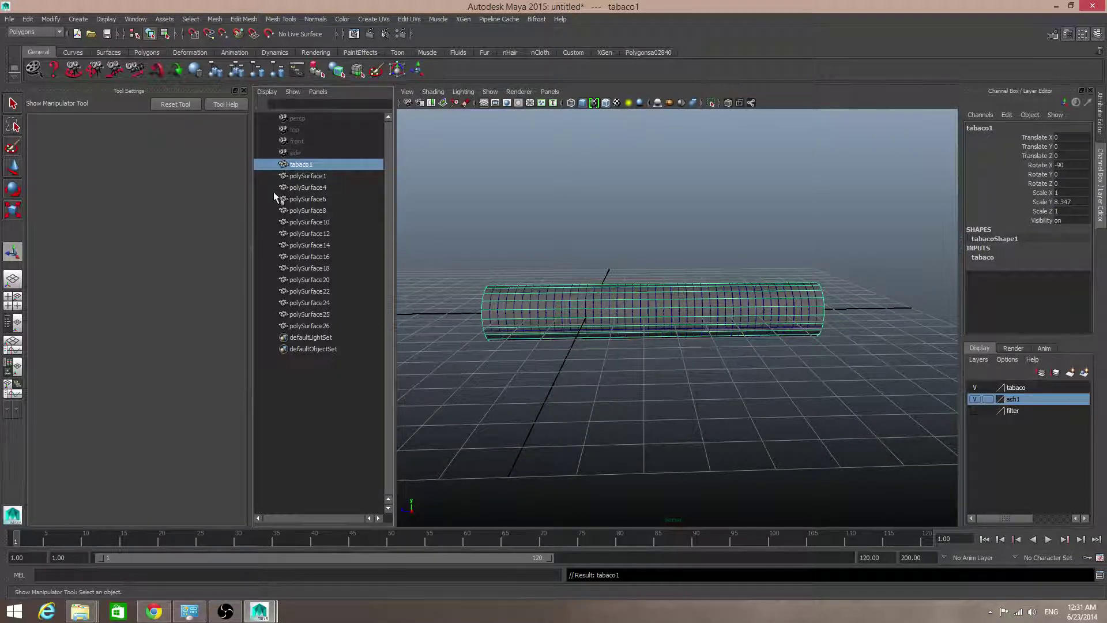
- Rename polySurface1 as filter and hide the tabaco layer
{"action": "left_click", "coordinate": [298, 176]}
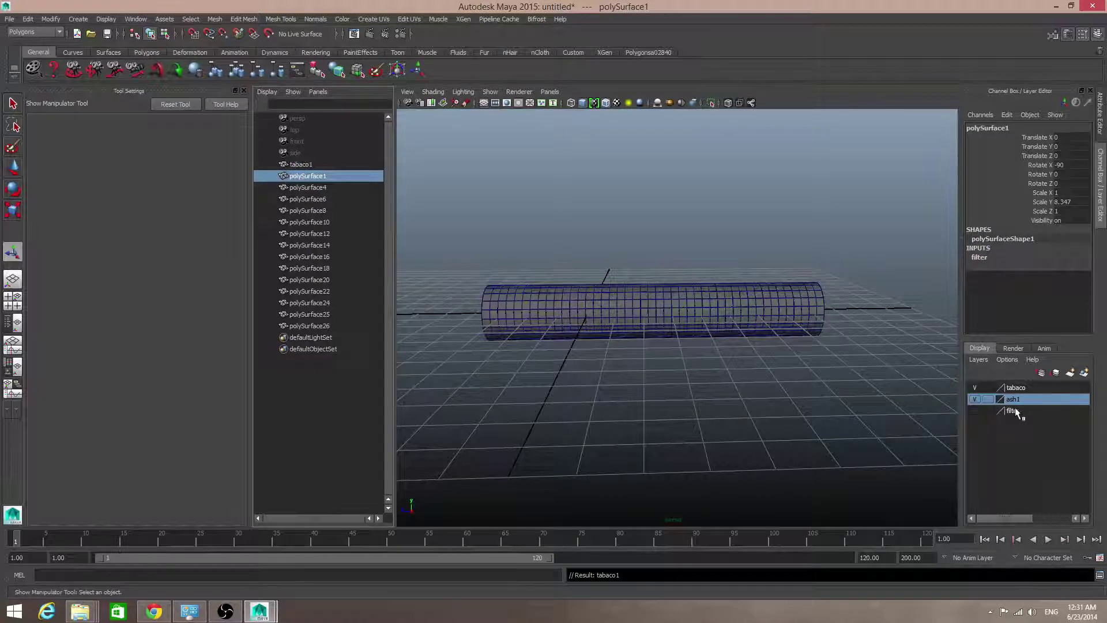
{"action": "double_click", "coordinate": [317, 177]}
{"action": "type", "text": "filter"}
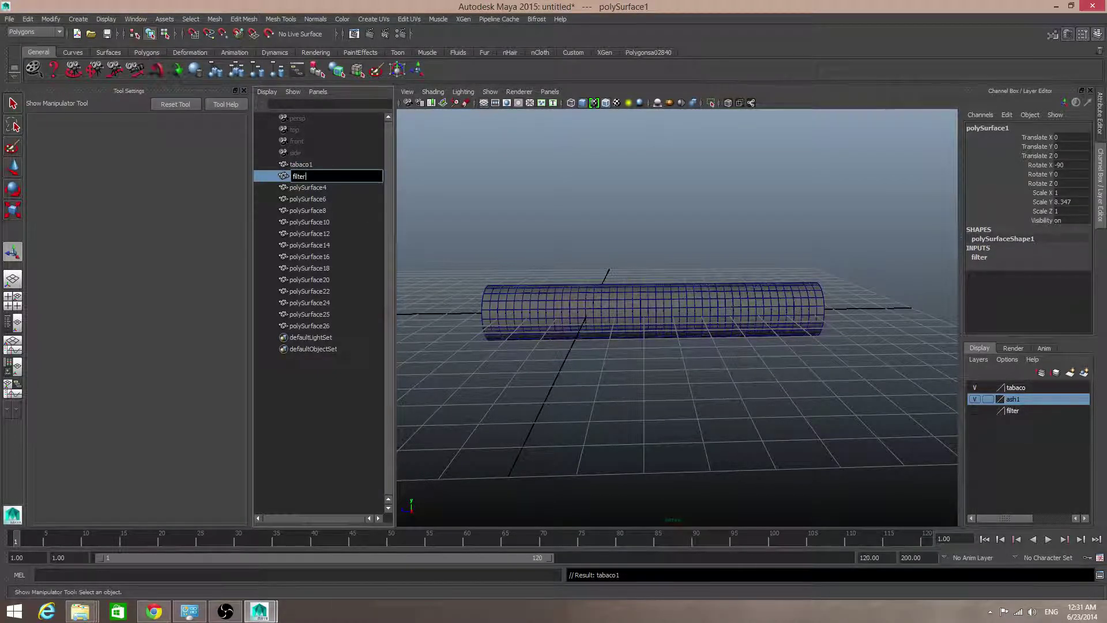
{"action": "key", "text": "Return"}
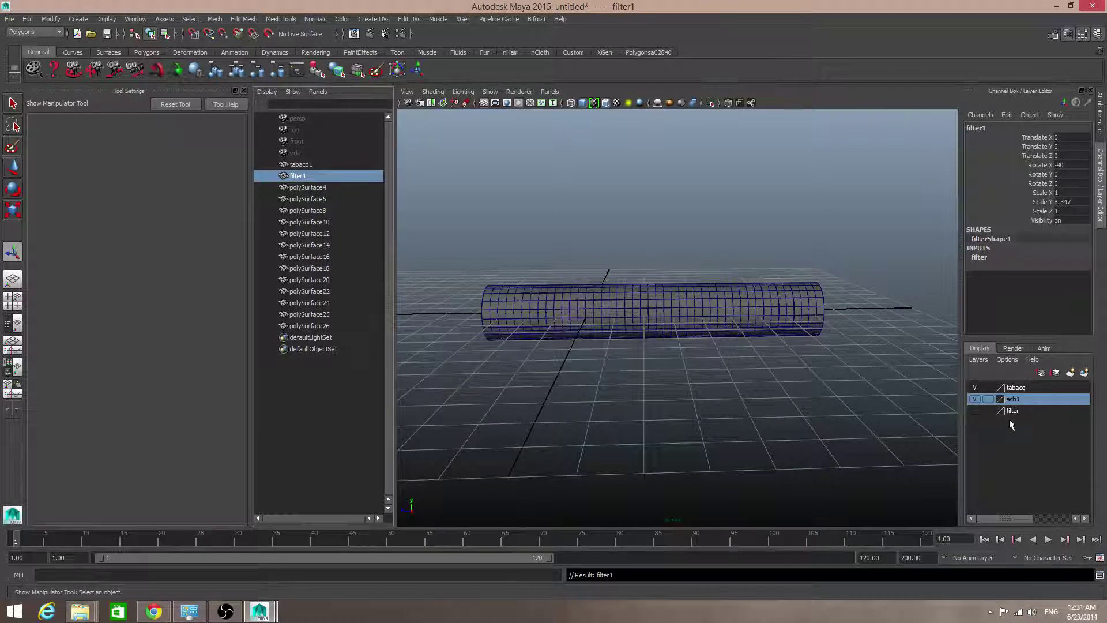
{"action": "left_click", "coordinate": [313, 188]}
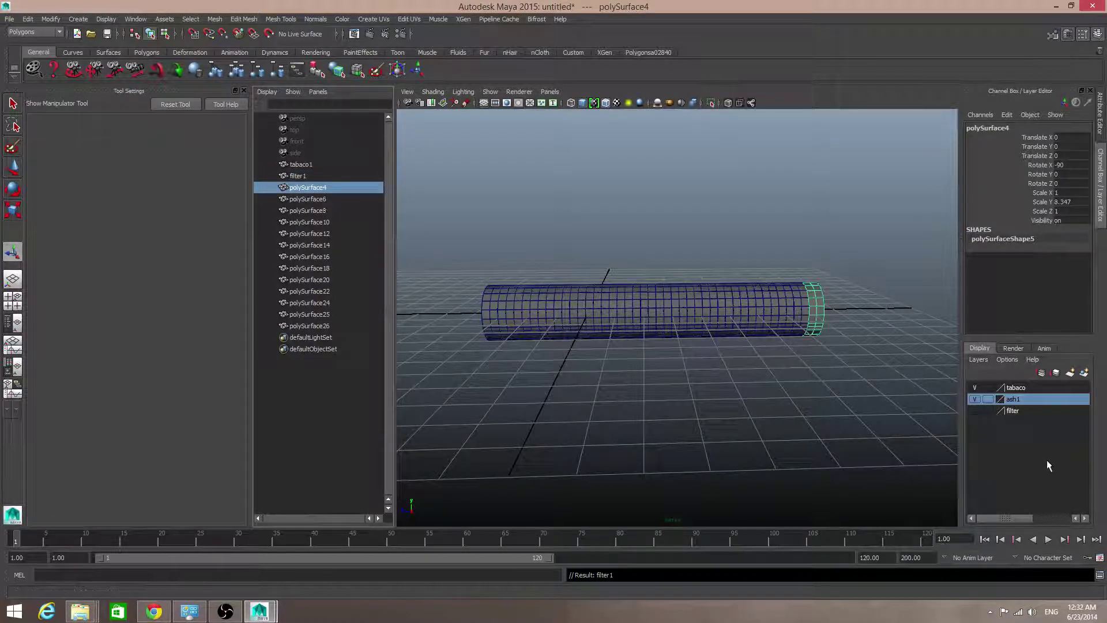
{"action": "left_click", "coordinate": [974, 388]}
- Check the separate objects one by one, from tabaco1 and filter1 through the ash pieces up to polySurface20
{"action": "left_click", "coordinate": [301, 165]}
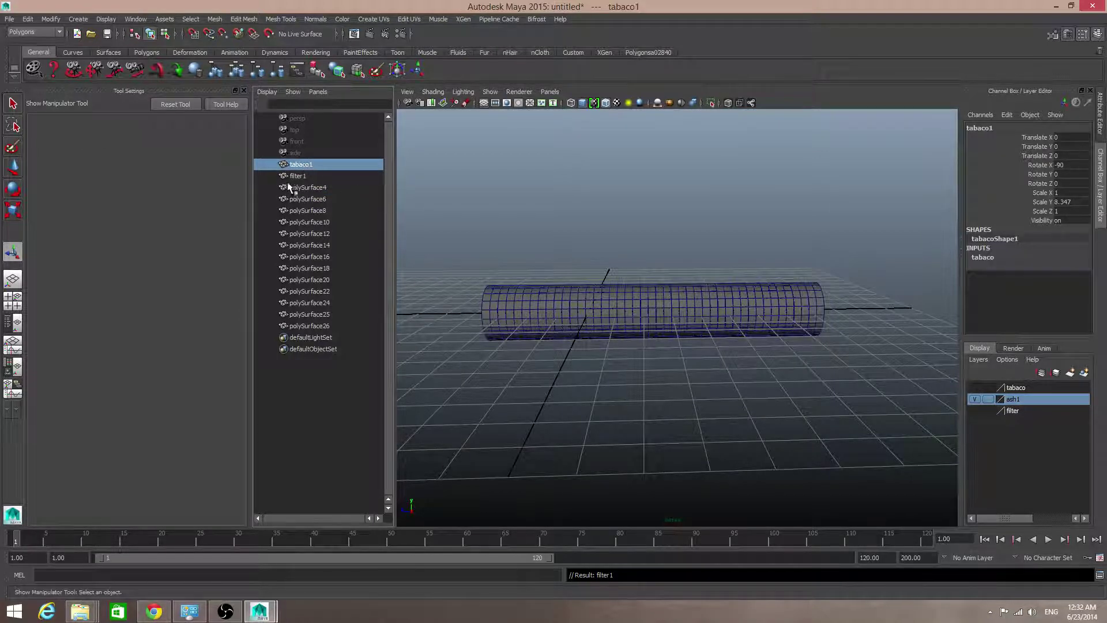
{"action": "left_click", "coordinate": [295, 176]}
{"action": "left_click", "coordinate": [300, 188]}
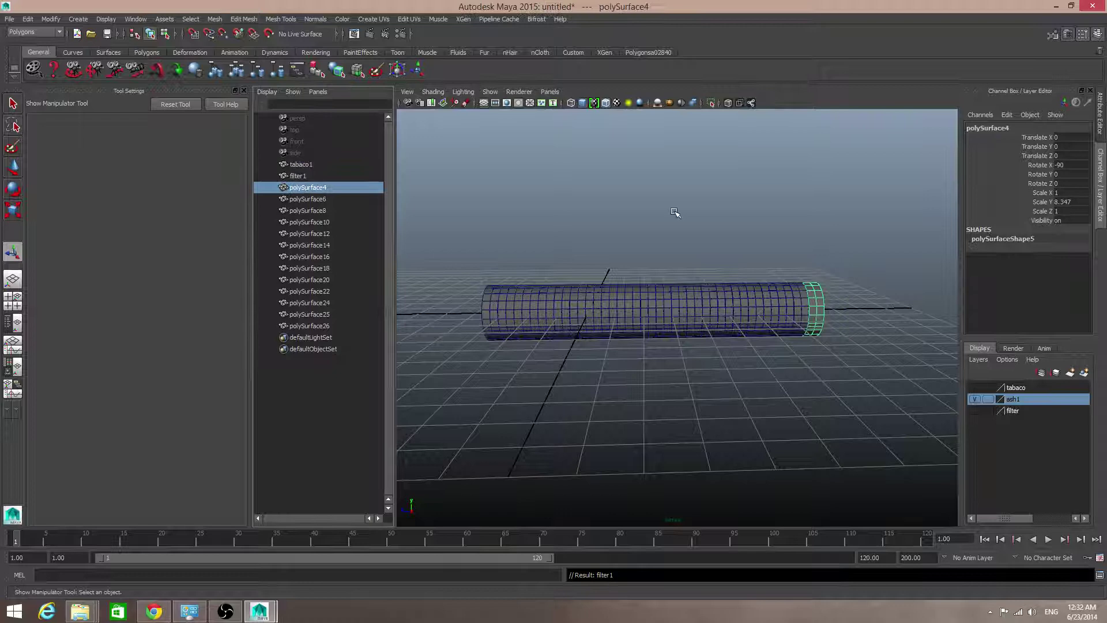
{"action": "left_click", "coordinate": [310, 199]}
{"action": "left_click", "coordinate": [314, 209]}
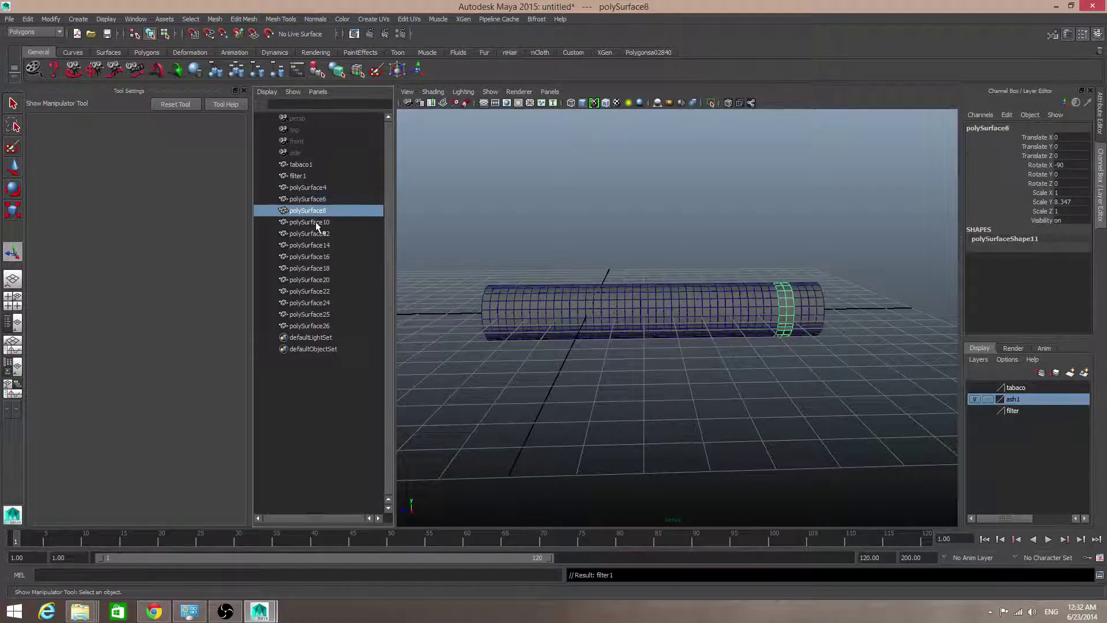
{"action": "left_click", "coordinate": [316, 222]}
{"action": "left_click", "coordinate": [316, 234]}
{"action": "left_click", "coordinate": [317, 246]}
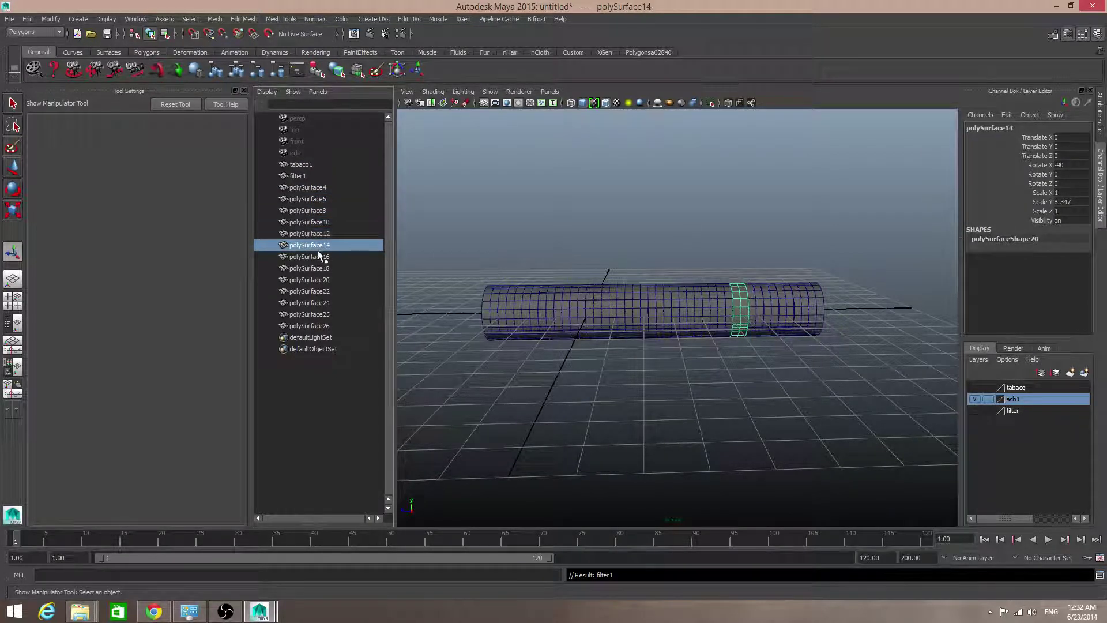
{"action": "left_click", "coordinate": [321, 257]}
{"action": "left_click", "coordinate": [320, 277]}
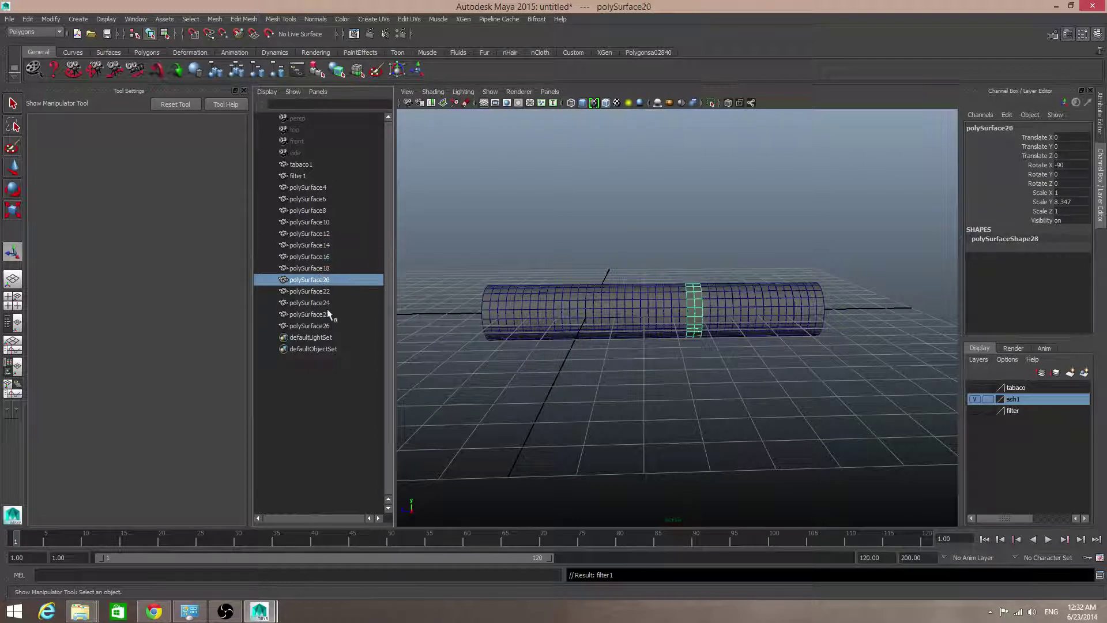
- Select the remaining unsplit ash body, polySurface25, and examine the cylinder from several angles
{"action": "left_click_drag", "start_coordinate": [436, 248], "coordinate": [599, 323]}
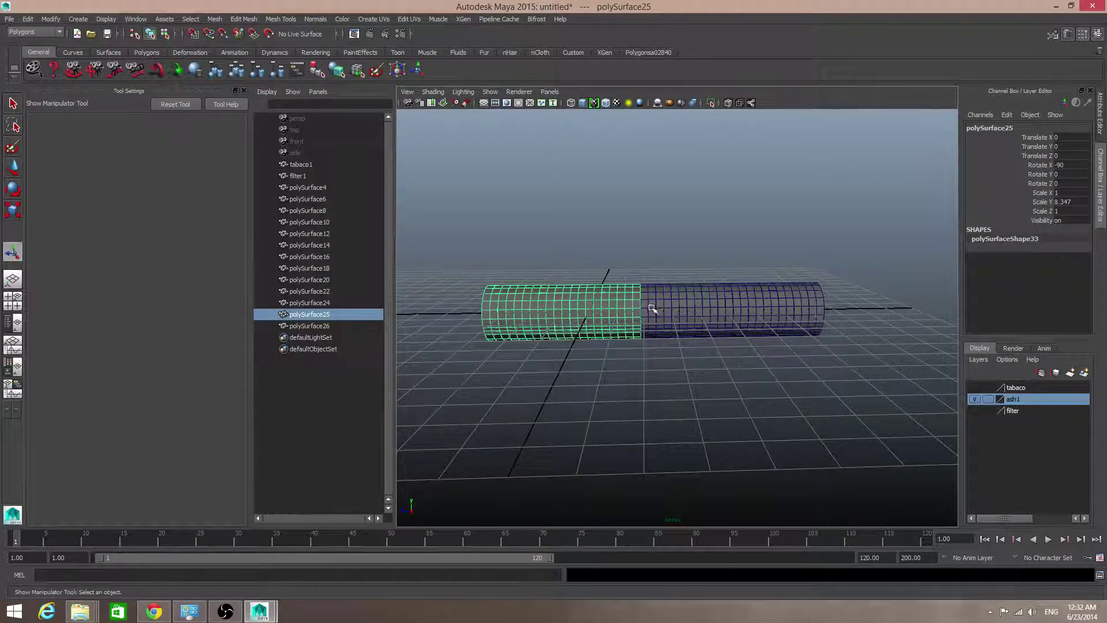
{"action": "left_click_drag", "start_coordinate": [656, 312], "coordinate": [630, 340], "text": "alt"}
{"action": "right_click_drag", "start_coordinate": [630, 341], "coordinate": [661, 332], "text": "alt"}
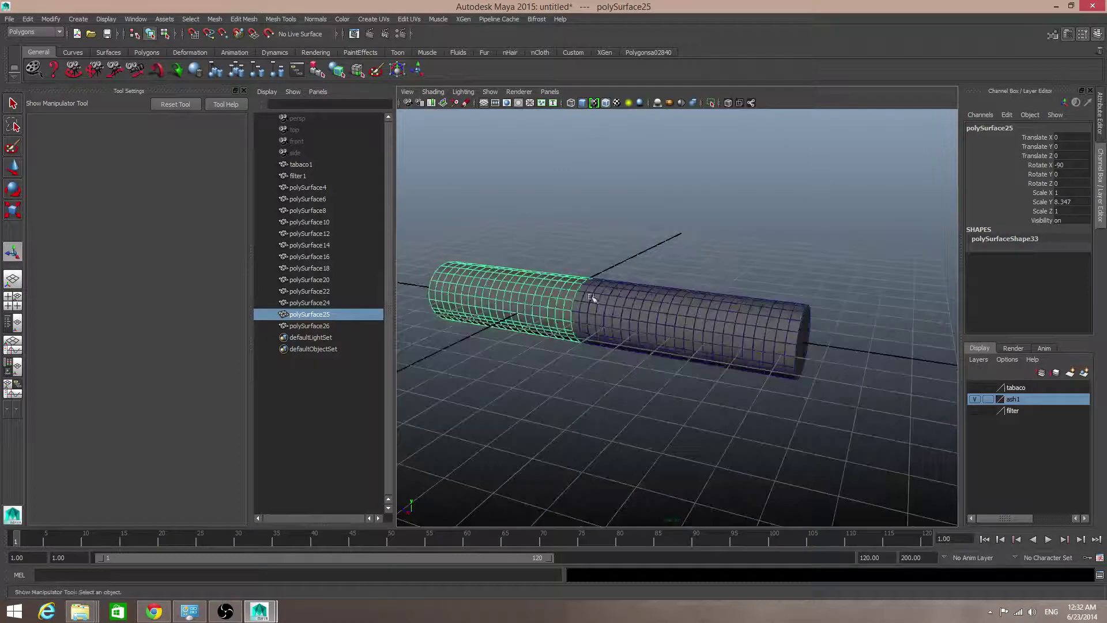
{"action": "left_click_drag", "start_coordinate": [824, 350], "coordinate": [765, 371], "text": "alt"}
{"action": "left_click", "coordinate": [754, 362]}
- Select all pieces of the ash cylinder, polySurface4 through polySurface26, and combine them into a single mesh
{"action": "left_click_drag", "start_coordinate": [528, 276], "coordinate": [771, 396]}
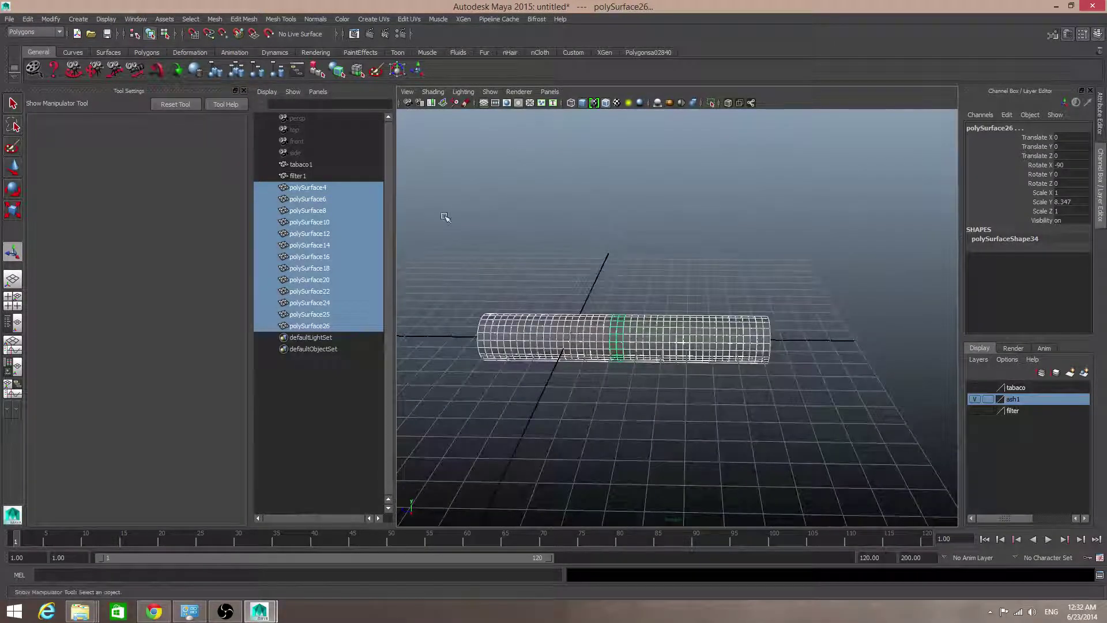
{"action": "left_click", "coordinate": [213, 19]}
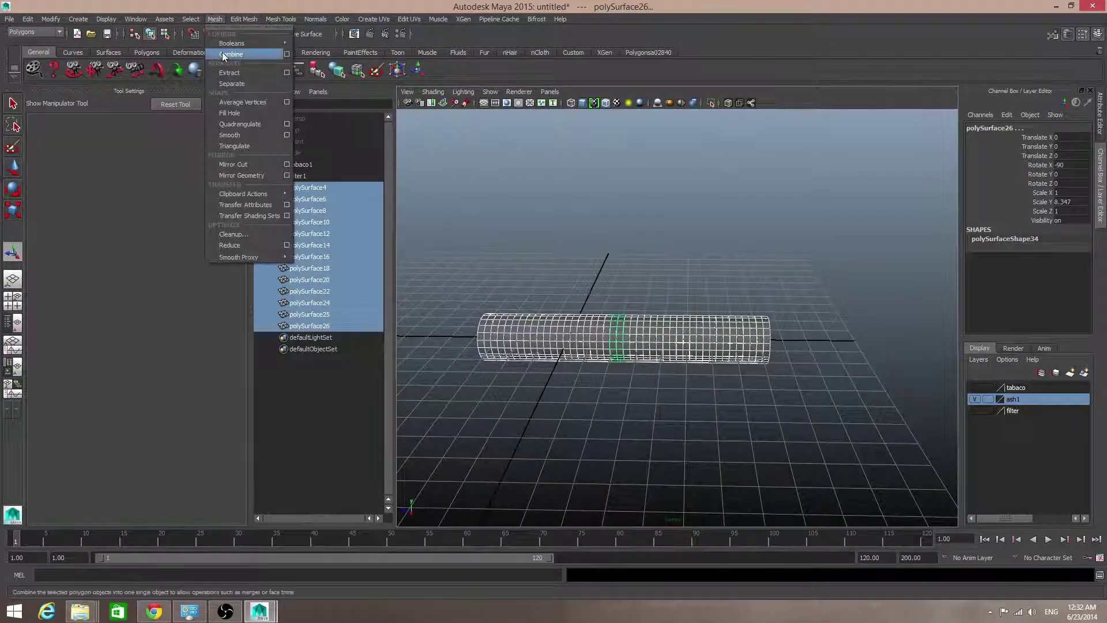
{"action": "left_click", "coordinate": [224, 55]}
- Assign a new mental ray mia_material_x material to the combined ash cylinder
{"action": "middle_click_drag", "start_coordinate": [656, 291], "coordinate": [690, 267], "text": "alt"}
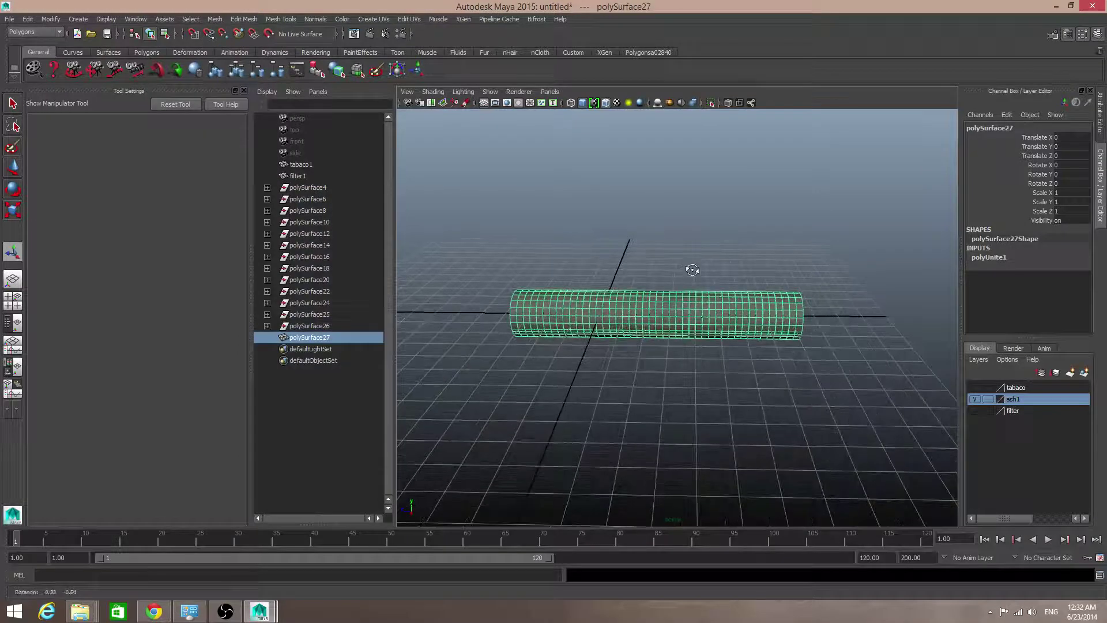
{"action": "right_click", "coordinate": [696, 310]}
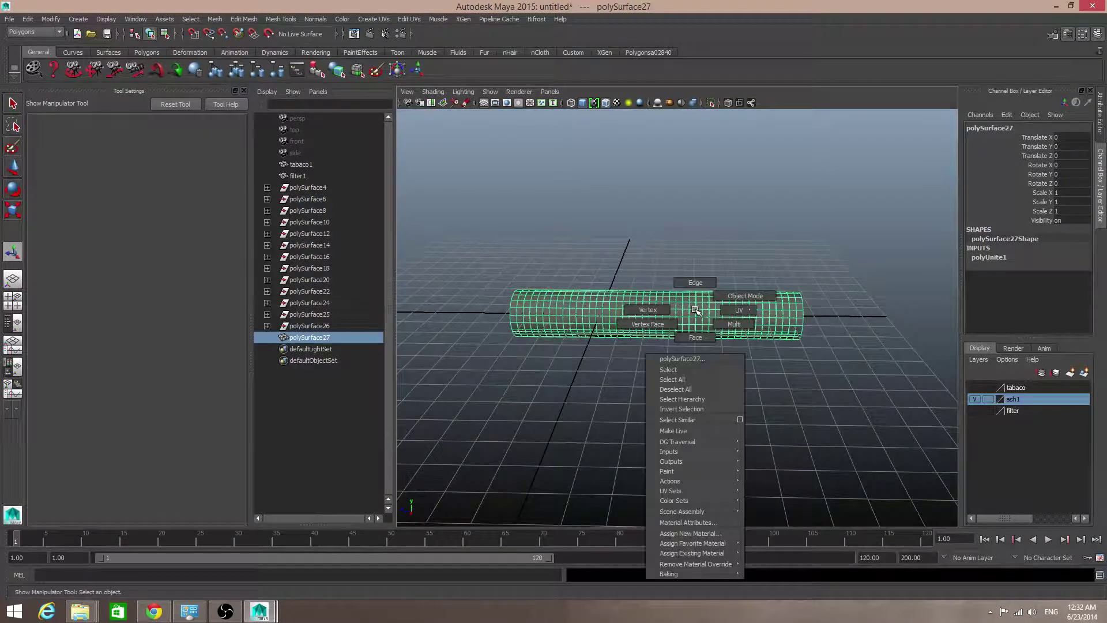
{"action": "left_click", "coordinate": [678, 531]}
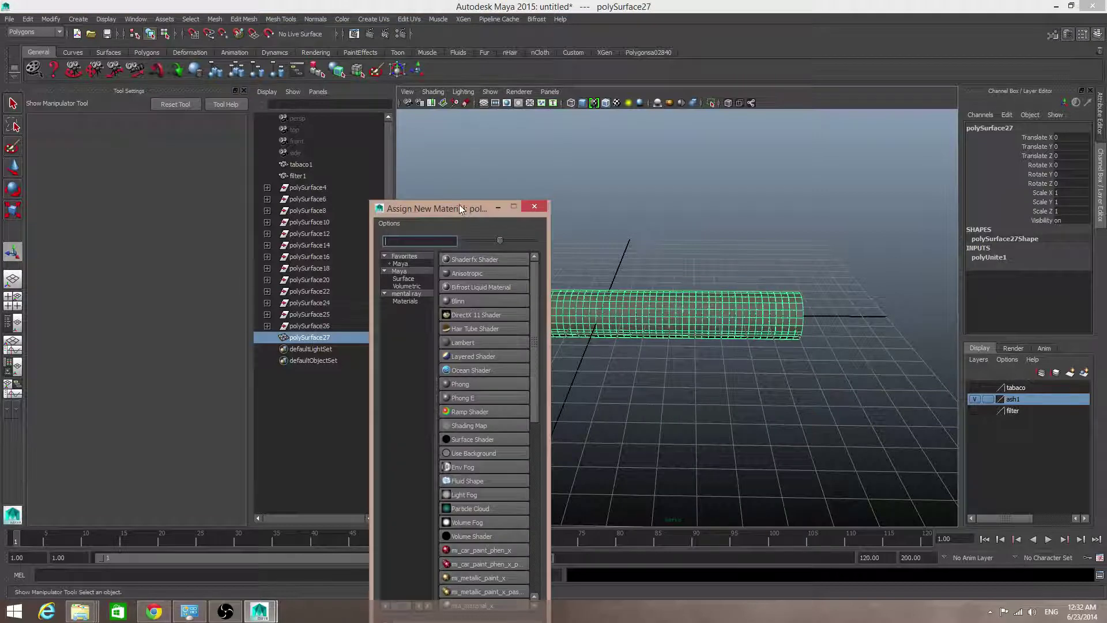
{"action": "left_click_drag", "start_coordinate": [459, 204], "coordinate": [304, 128]}
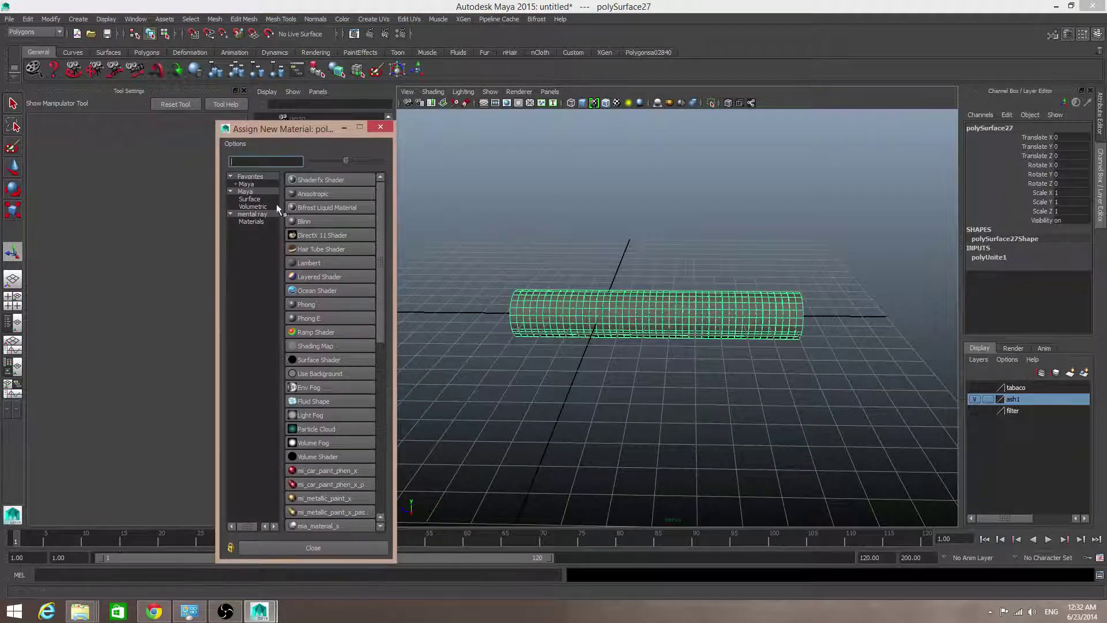
{"action": "left_click", "coordinate": [247, 213]}
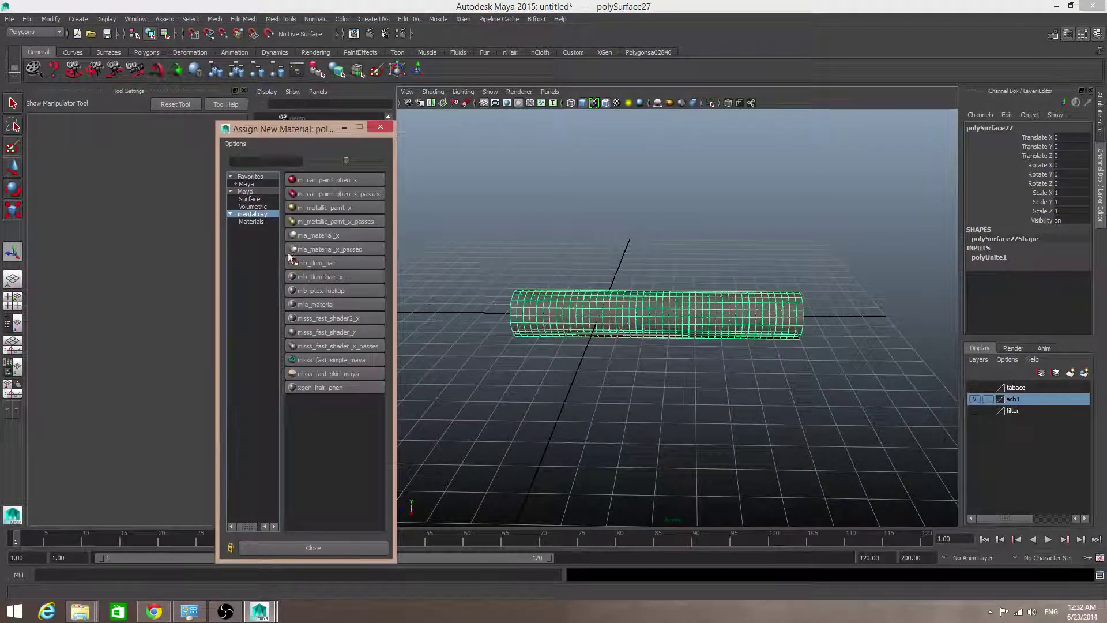
{"action": "left_click", "coordinate": [323, 235]}
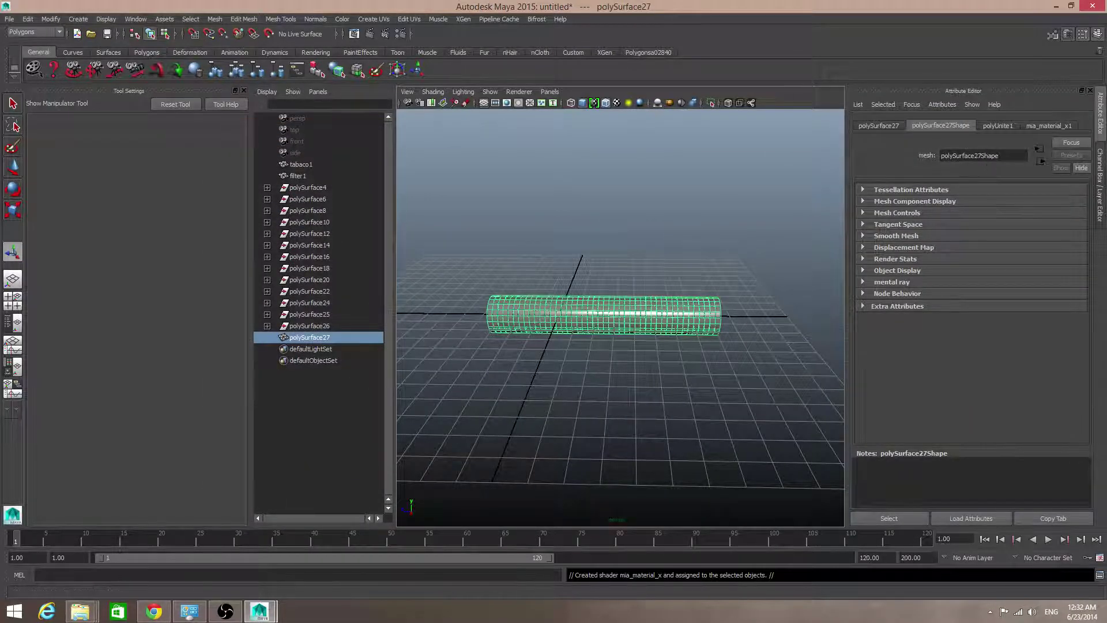
- Rename the ash cylinder's new mia_material_x material as ashes
{"action": "double_click", "coordinate": [1005, 155]}
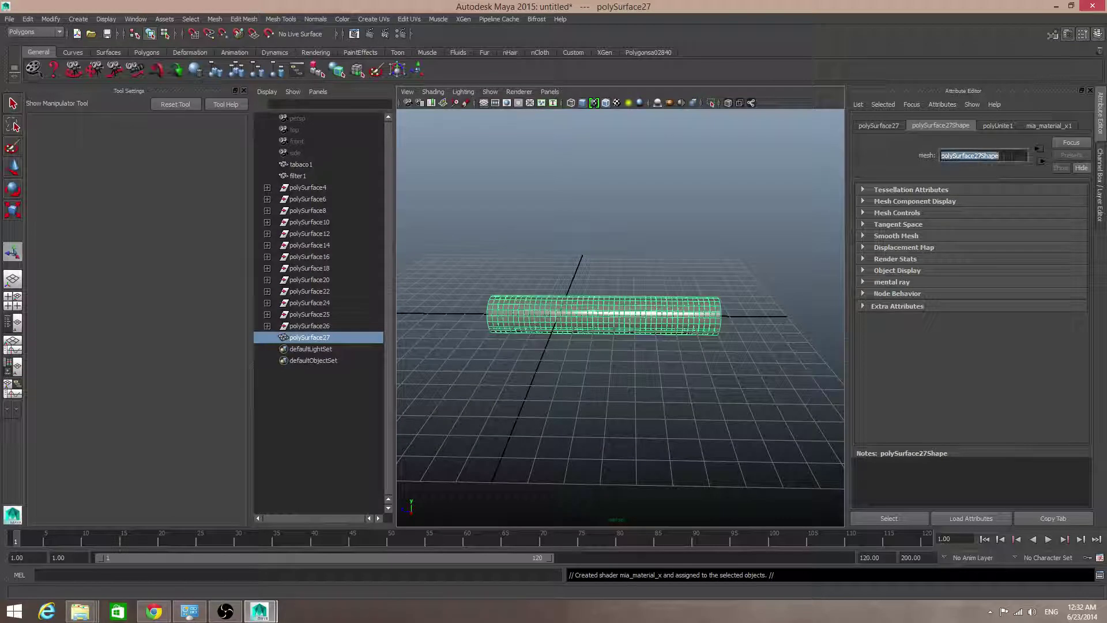
{"action": "left_click", "coordinate": [1053, 125]}
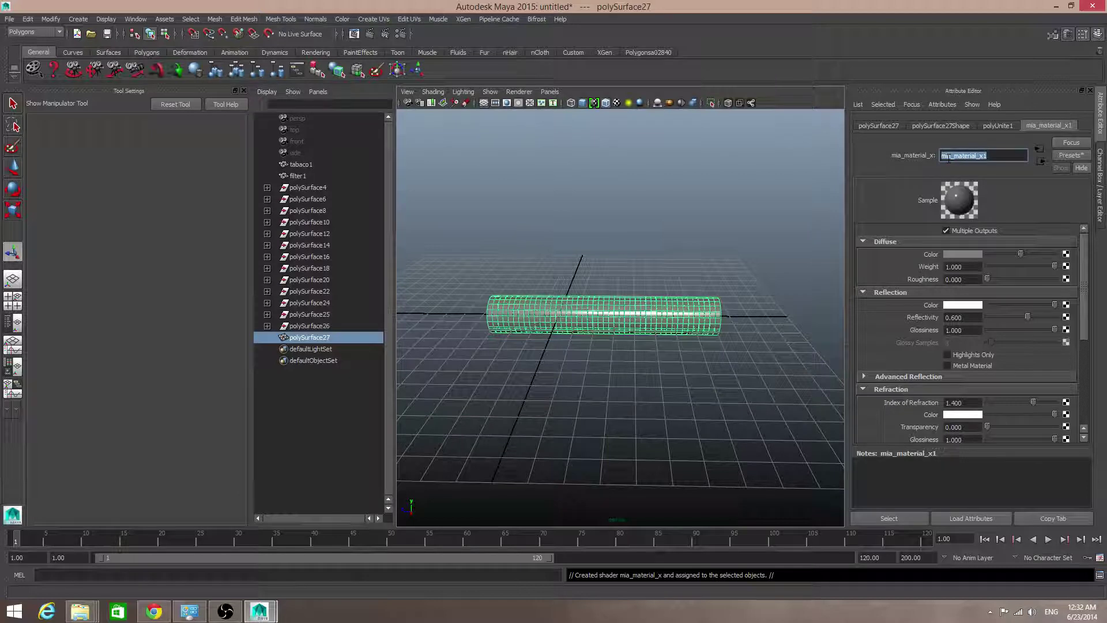
{"action": "type", "text": "asl"}
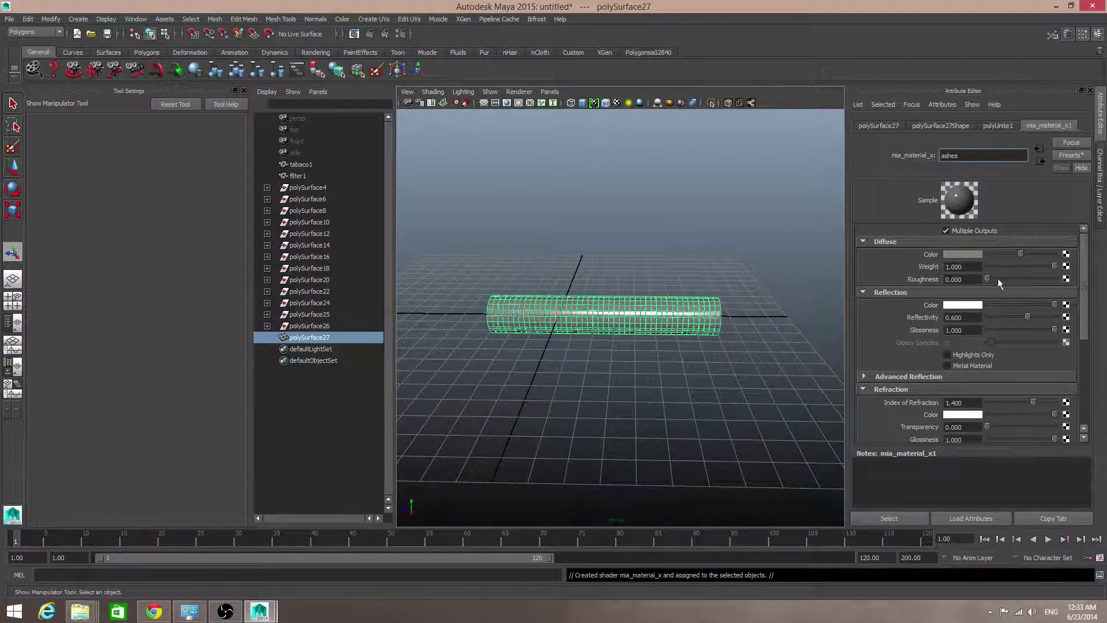
{"action": "key", "text": "Return"}
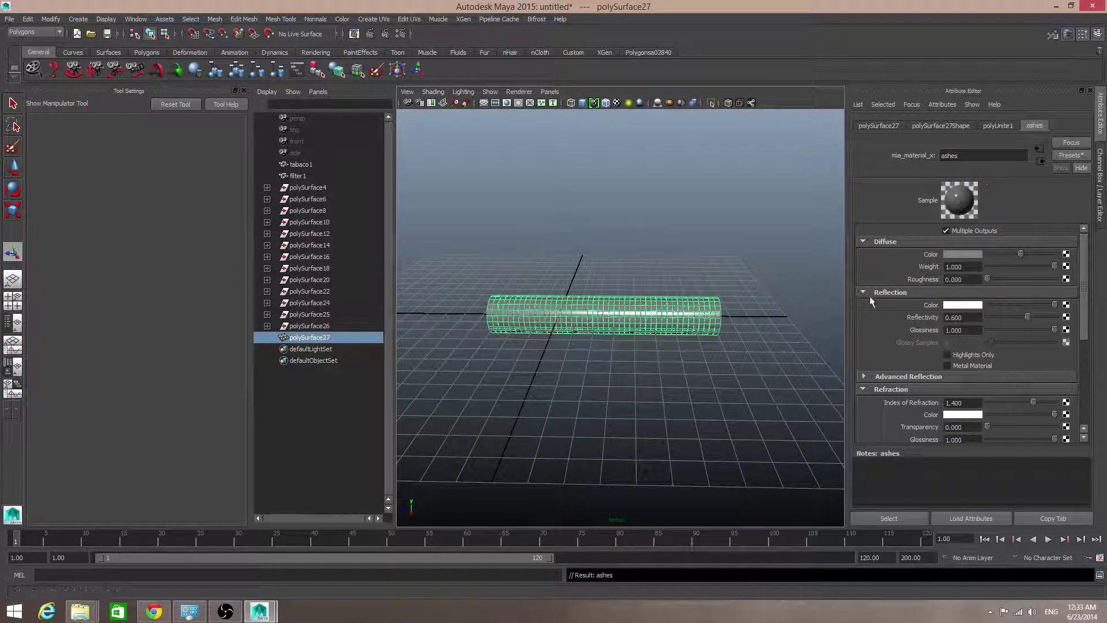
- Connect a File texture to the ashes material's diffuse color and browse the Desktop folder for its image
{"action": "left_click_drag", "start_coordinate": [734, 284], "coordinate": [733, 286], "text": "alt"}
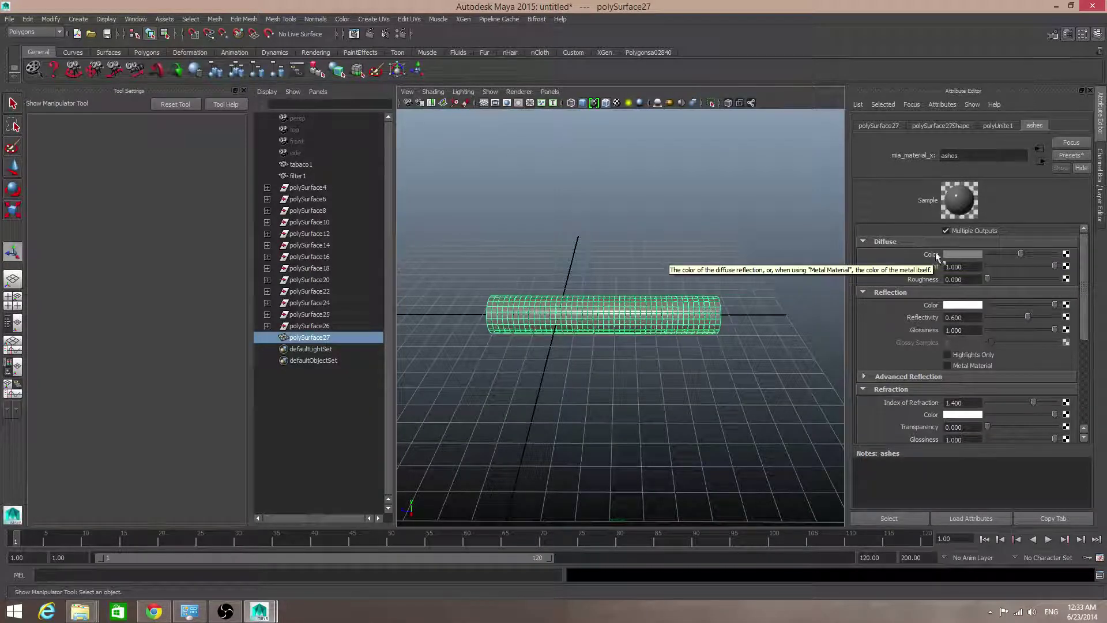
{"action": "left_click", "coordinate": [1065, 254]}
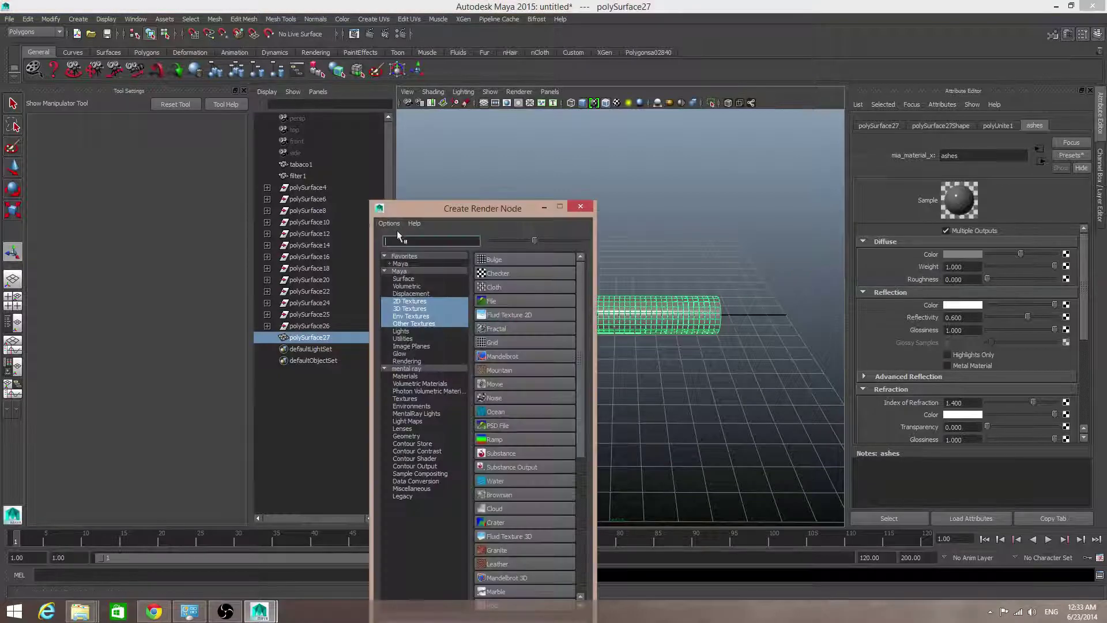
{"action": "left_click", "coordinate": [489, 301]}
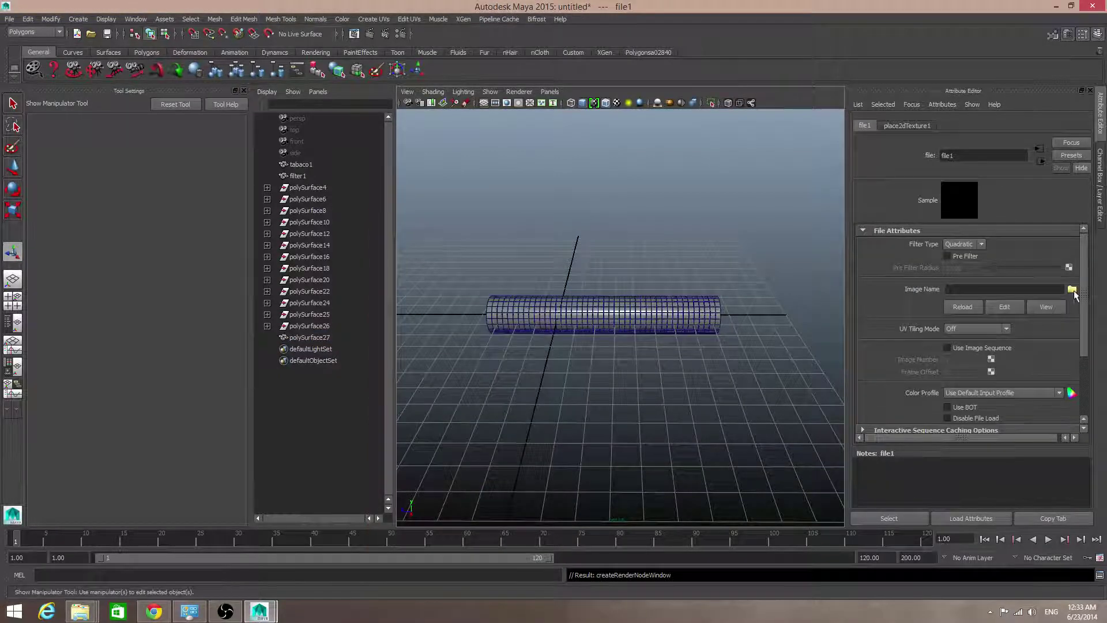
{"action": "left_click", "coordinate": [1071, 290]}
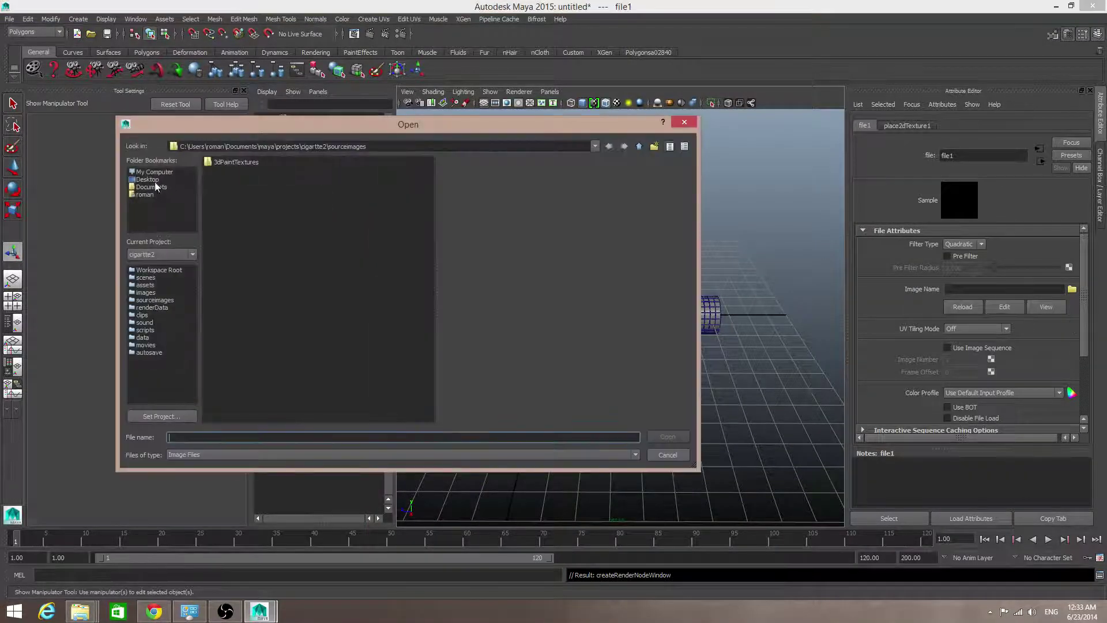
{"action": "left_click", "coordinate": [147, 180]}
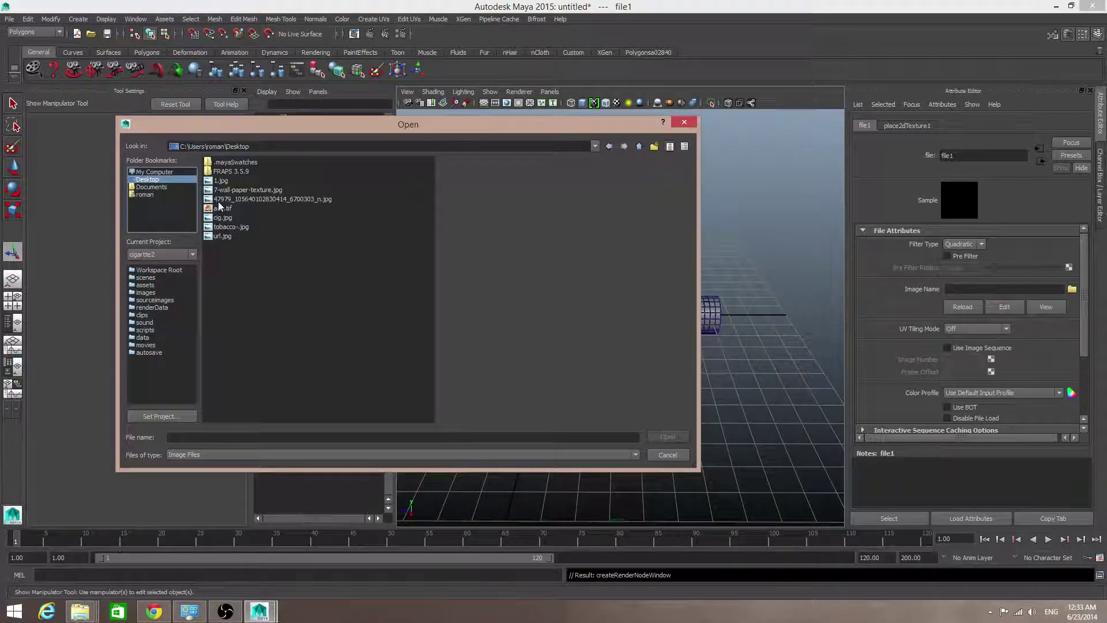
- Load ash.tif from the Desktop as the file texture's image and display textures in the viewport
{"action": "left_click", "coordinate": [222, 208]}
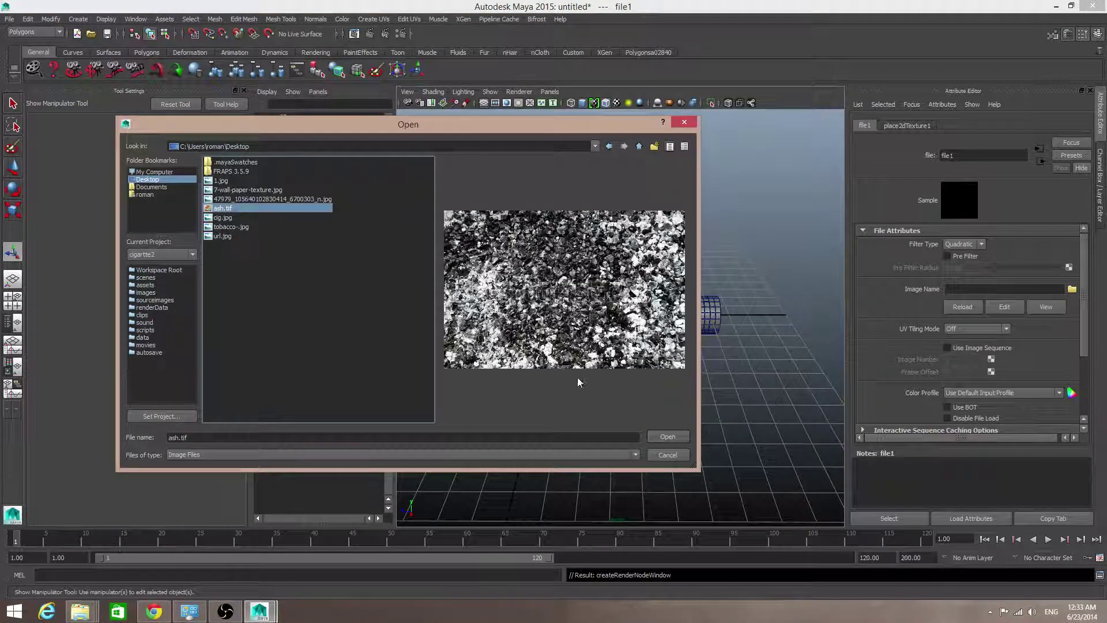
{"action": "left_click", "coordinate": [668, 437]}
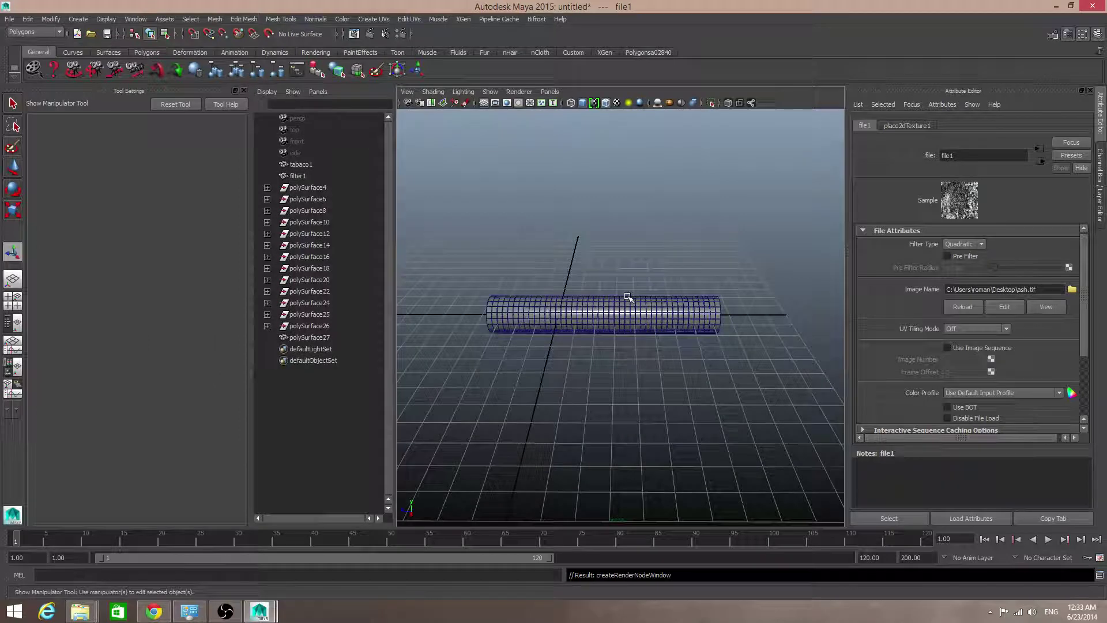
{"action": "key", "text": "6"}
- Examine how the ash texture is laid out over the cylinder from several angles and distances
{"action": "mouse_move", "coordinate": [628, 297]}
{"action": "left_mouse_down", "text": "alt"}
{"action": "mouse_move", "coordinate": [642, 363]}
{"action": "mouse_move", "coordinate": [510, 308]}
{"action": "left_mouse_up", "text": "alt"}
{"action": "right_click_drag", "start_coordinate": [509, 308], "coordinate": [623, 340], "text": "alt"}
{"action": "left_click_drag", "start_coordinate": [622, 341], "coordinate": [667, 346], "text": "alt"}
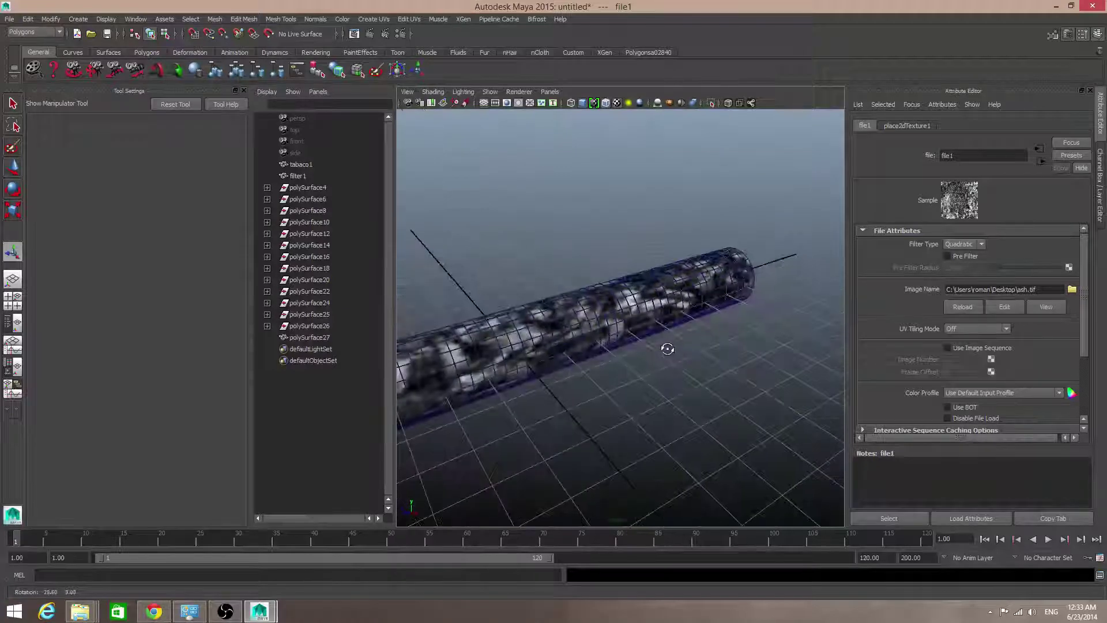
{"action": "right_click_drag", "start_coordinate": [667, 346], "coordinate": [574, 329], "text": "alt"}
{"action": "middle_click_drag", "start_coordinate": [573, 328], "coordinate": [590, 360], "text": "alt"}
{"action": "right_click_drag", "start_coordinate": [652, 353], "coordinate": [605, 348], "text": "alt"}
{"action": "left_click_drag", "start_coordinate": [605, 349], "coordinate": [567, 344], "text": "alt"}
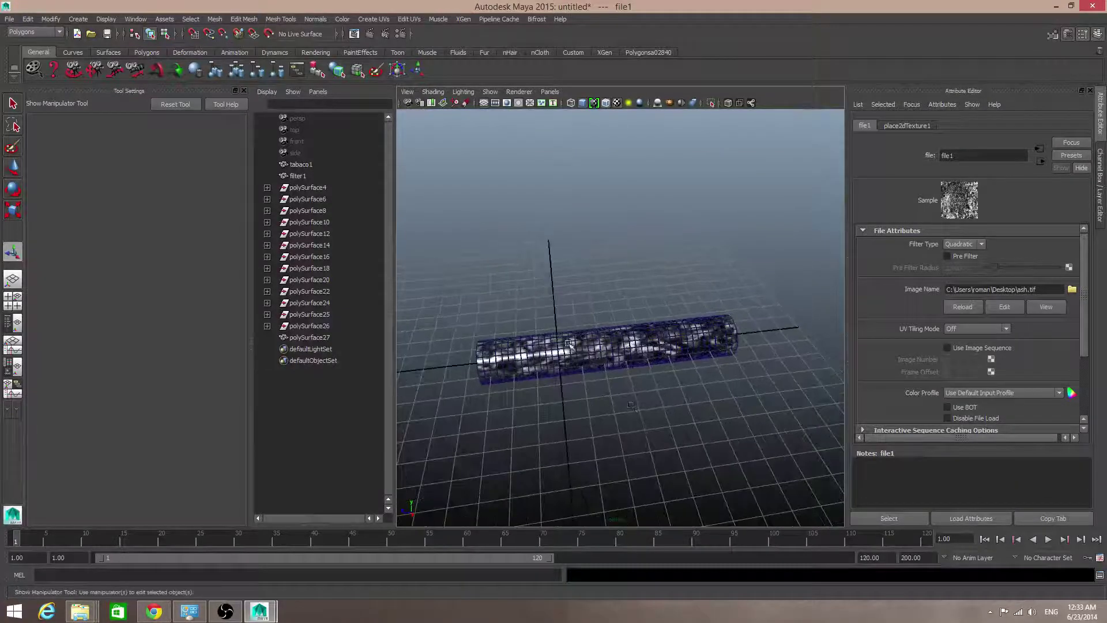
{"action": "left_click_drag", "start_coordinate": [639, 366], "coordinate": [643, 312], "text": "alt"}
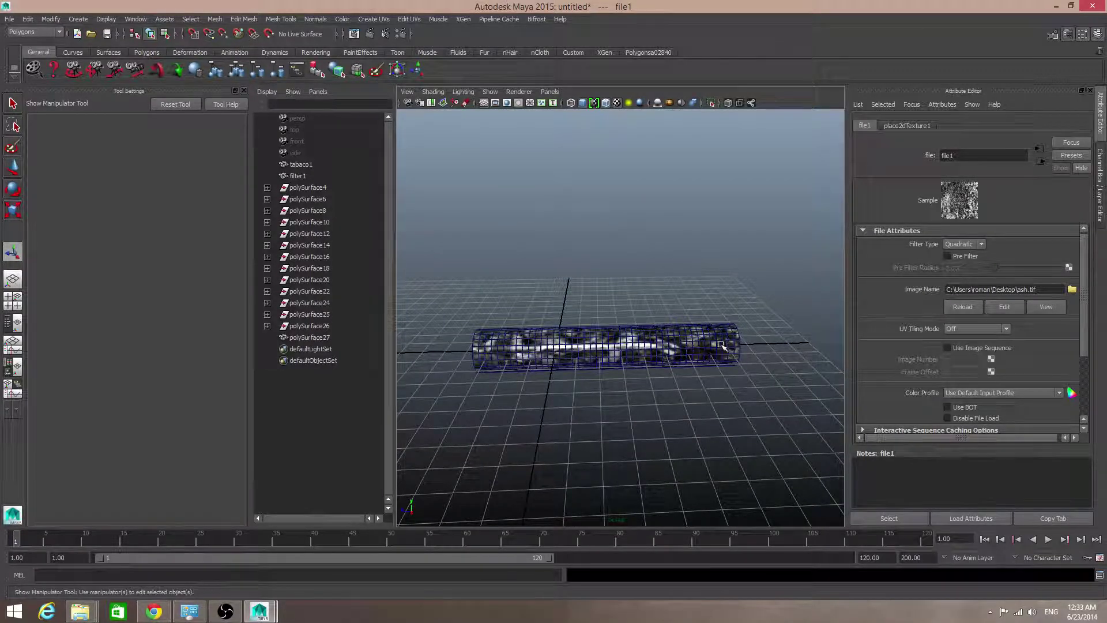
{"action": "left_click_drag", "start_coordinate": [663, 339], "coordinate": [618, 318], "text": "alt"}
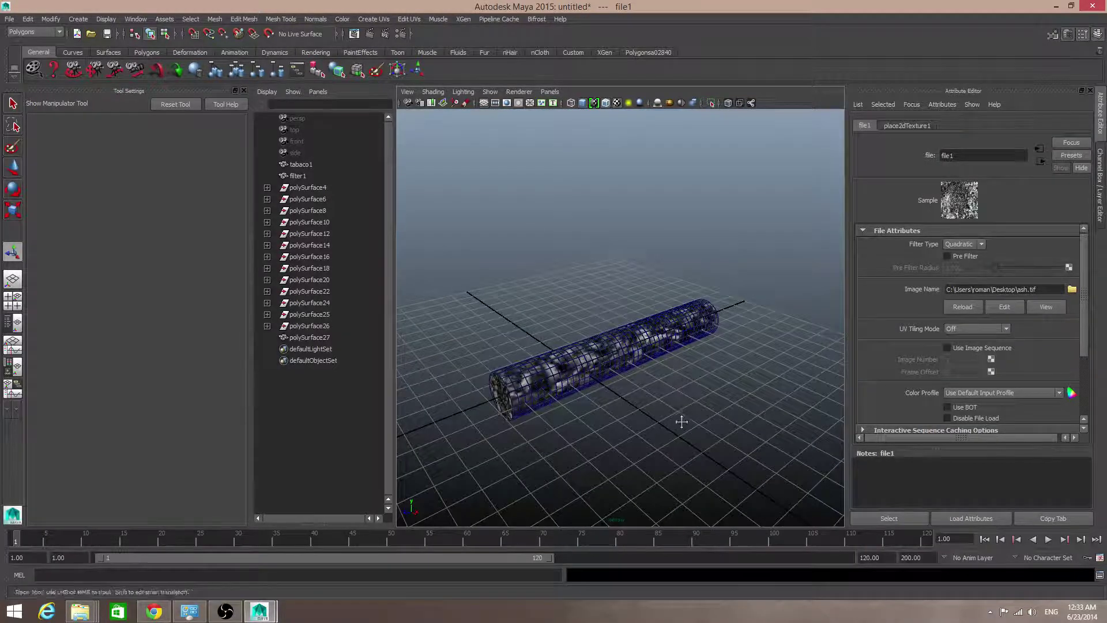
{"action": "right_click_drag", "start_coordinate": [680, 421], "coordinate": [681, 404], "text": "alt"}
{"action": "left_click_drag", "start_coordinate": [681, 404], "coordinate": [603, 388], "text": "alt"}
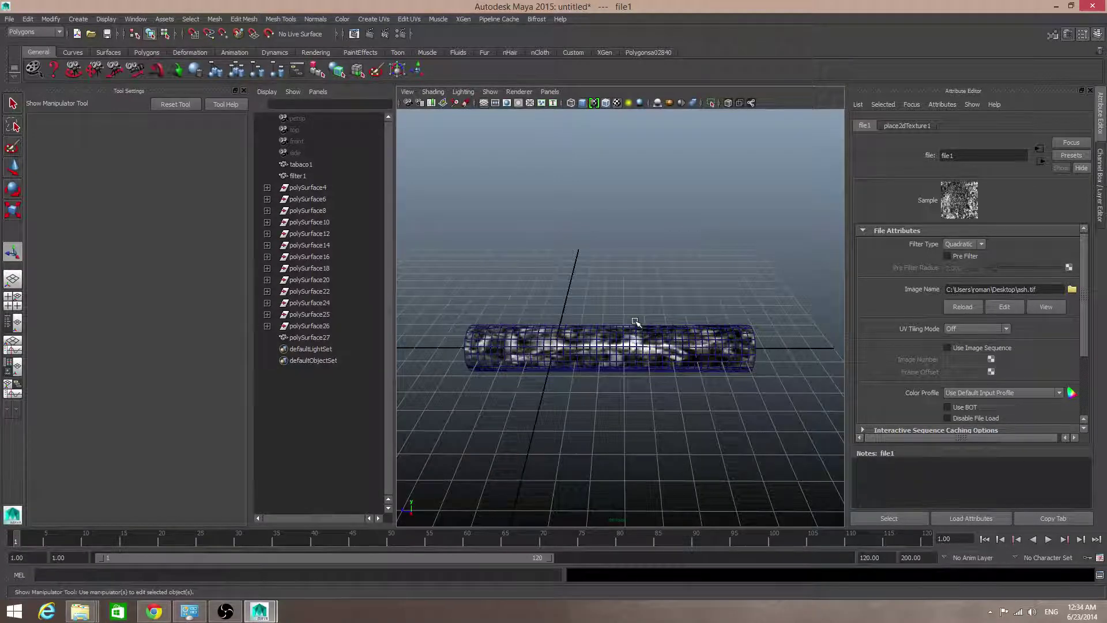
{"action": "mouse_move", "coordinate": [584, 289]}
{"action": "left_mouse_down", "text": "alt"}
{"action": "mouse_move", "coordinate": [593, 303]}
{"action": "mouse_move", "coordinate": [589, 271]}
{"action": "left_mouse_up", "text": "alt"}
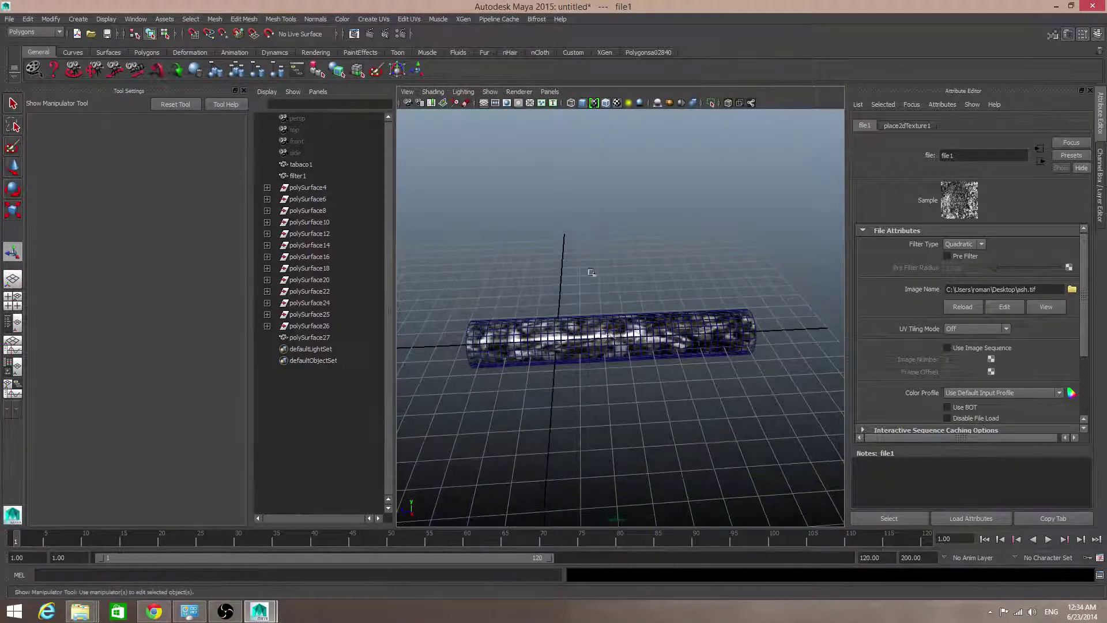
- Apply a cylindrical UV mapping to polySurface27
{"action": "left_click", "coordinate": [373, 20]}
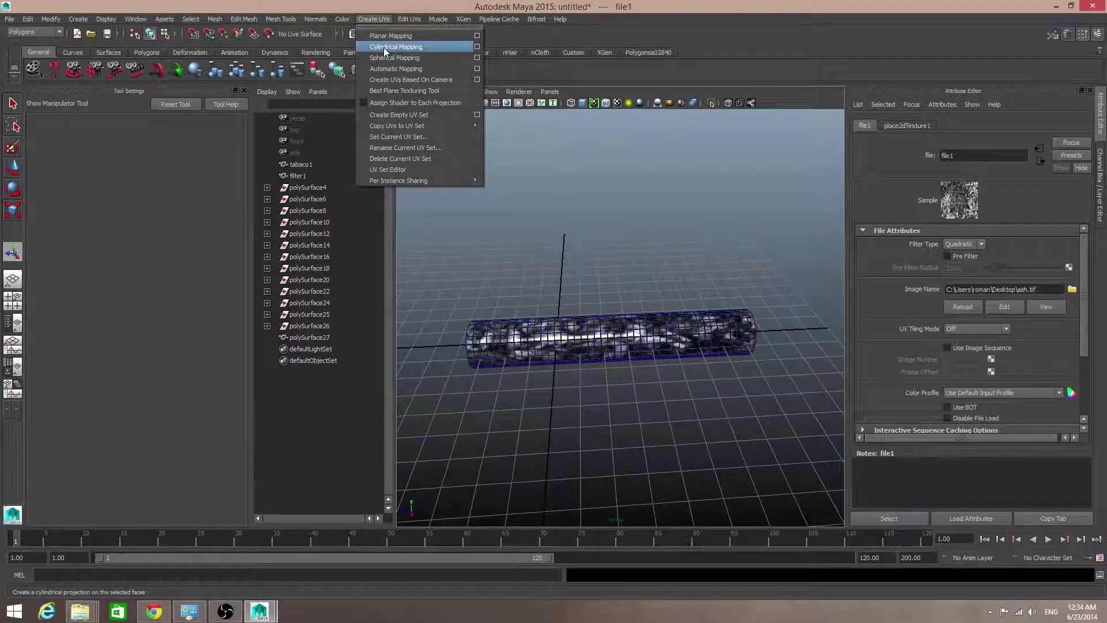
{"action": "left_click", "coordinate": [309, 338]}
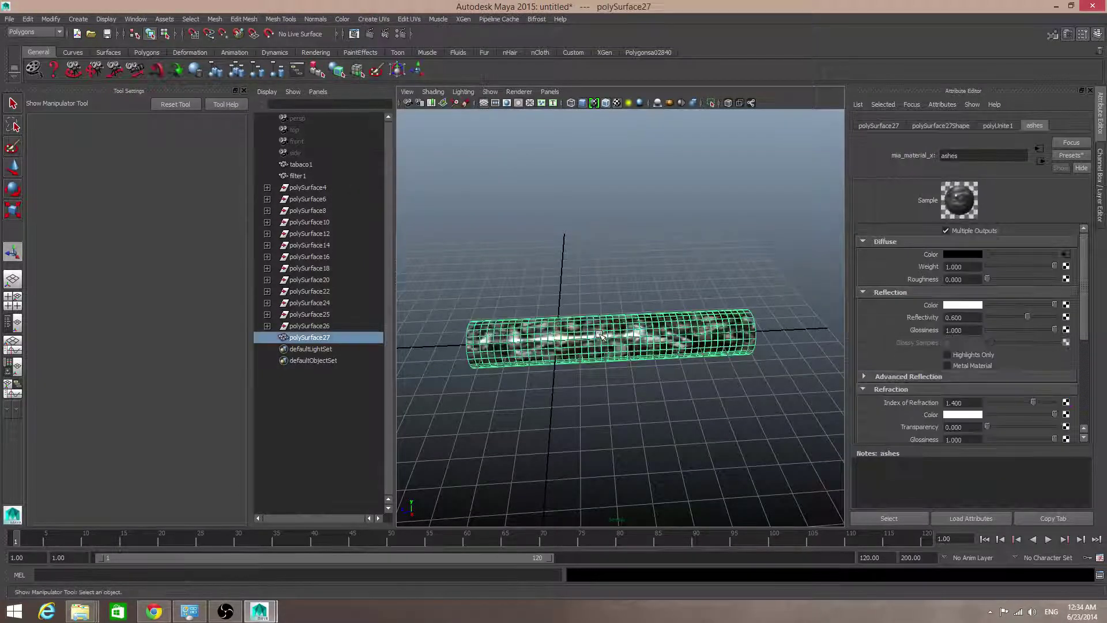
{"action": "left_click", "coordinate": [373, 19]}
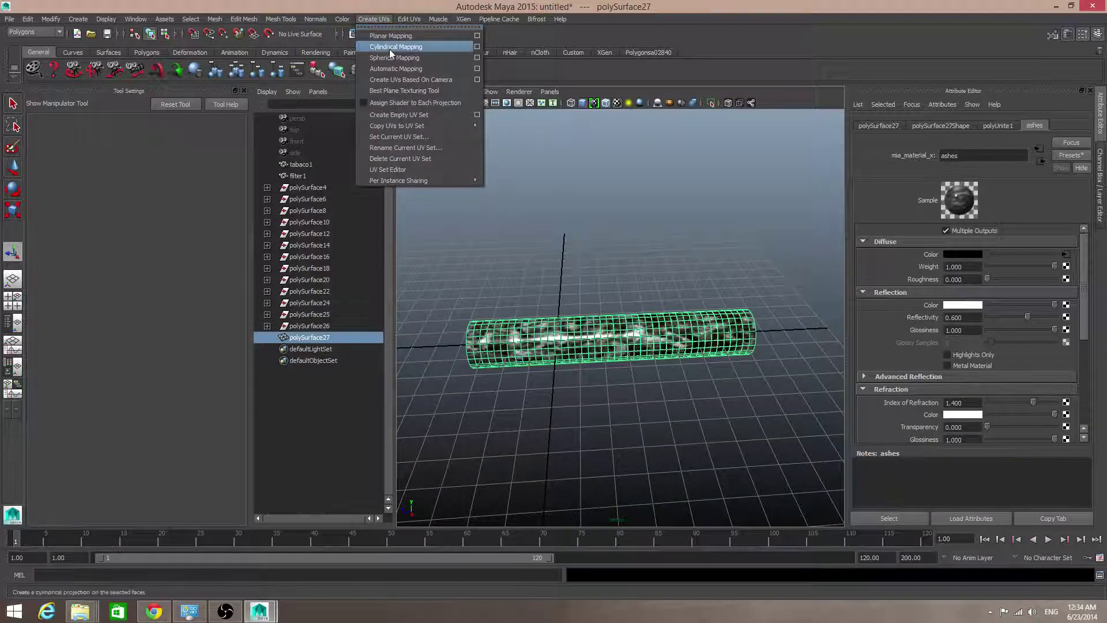
{"action": "left_click", "coordinate": [389, 49]}
- Rotate the cylindrical projection to -90 degrees about X in discrete steps, aligning it with the cylinder's length
{"action": "left_click_drag", "start_coordinate": [673, 316], "coordinate": [695, 339], "text": "alt"}
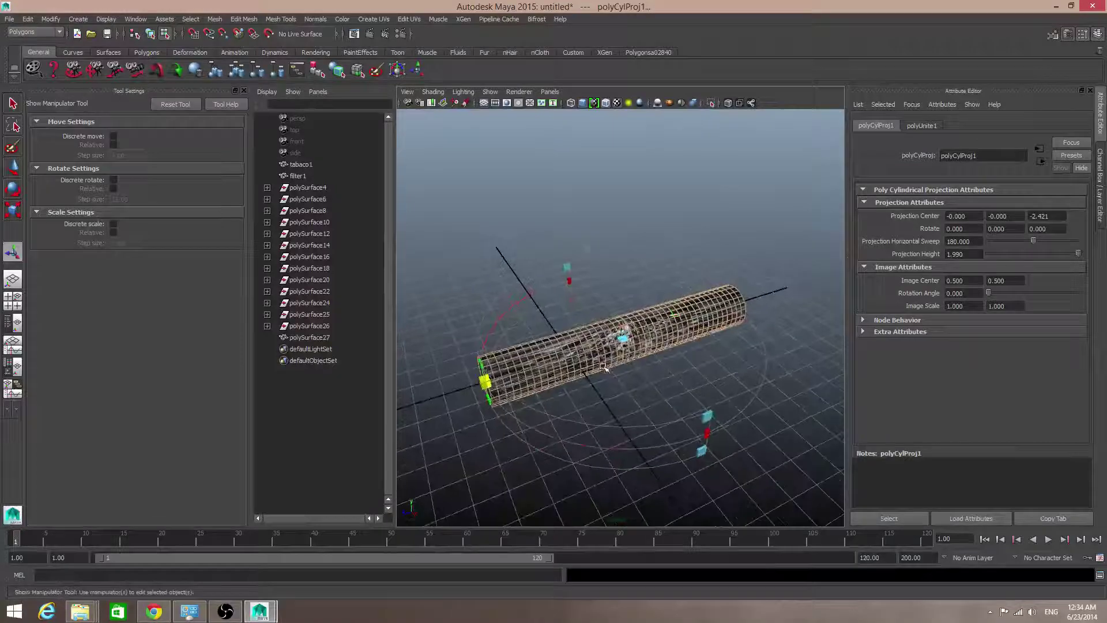
{"action": "middle_click_drag", "start_coordinate": [563, 365], "coordinate": [597, 331], "text": "alt"}
{"action": "right_click_drag", "start_coordinate": [597, 330], "coordinate": [642, 357], "text": "alt"}
{"action": "left_click_drag", "start_coordinate": [641, 355], "coordinate": [568, 391], "text": "alt"}
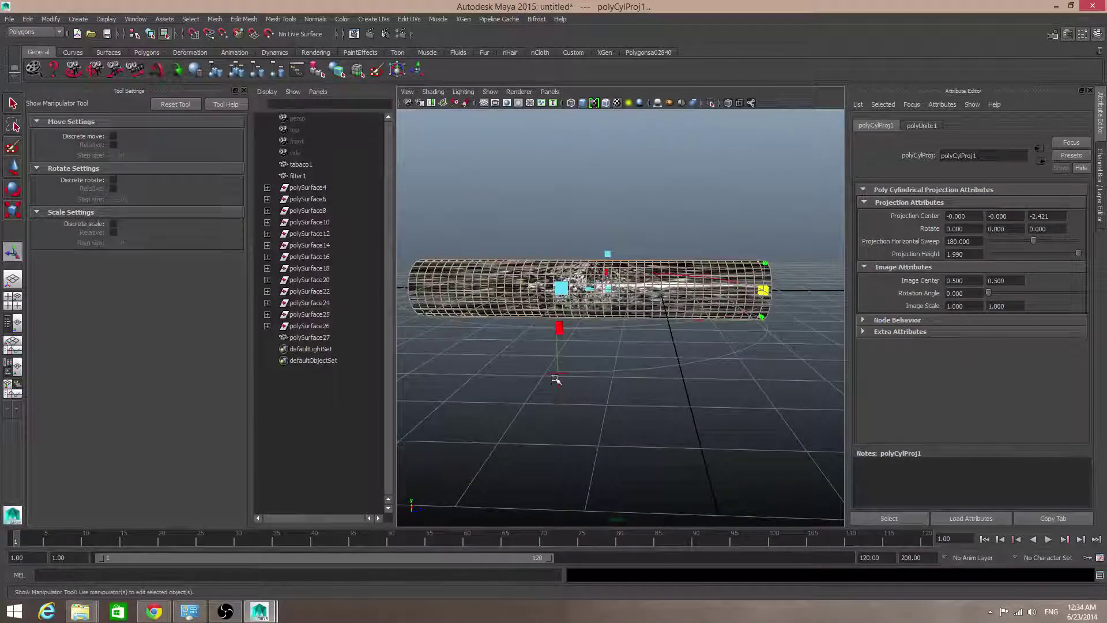
{"action": "left_click", "coordinate": [557, 377]}
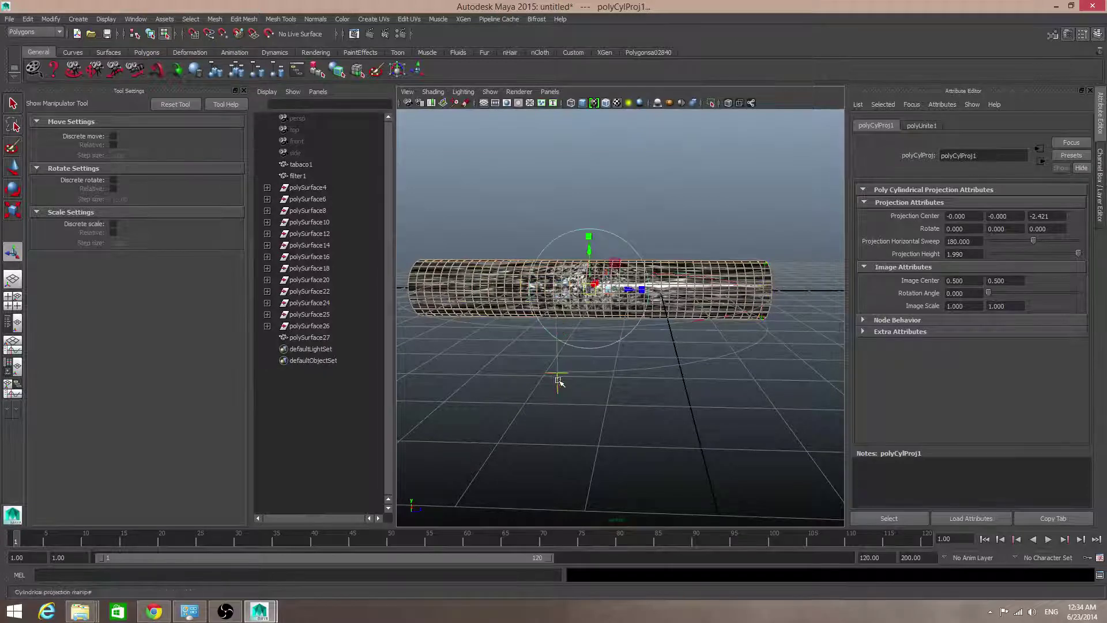
{"action": "left_click_drag", "start_coordinate": [555, 376], "coordinate": [487, 412], "text": "alt"}
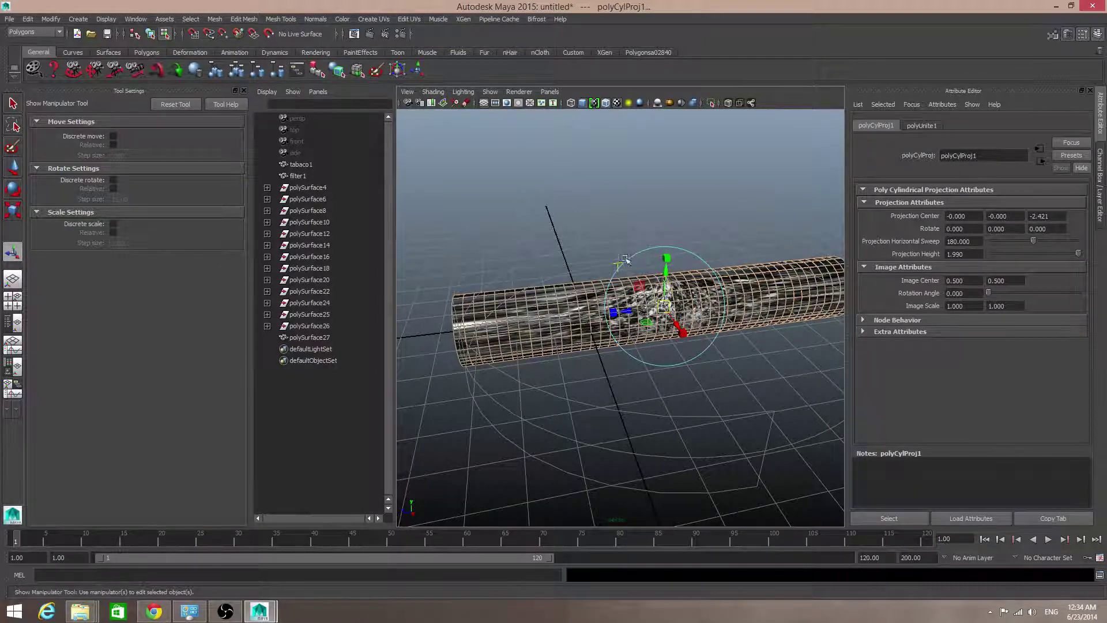
{"action": "left_click", "coordinate": [649, 250]}
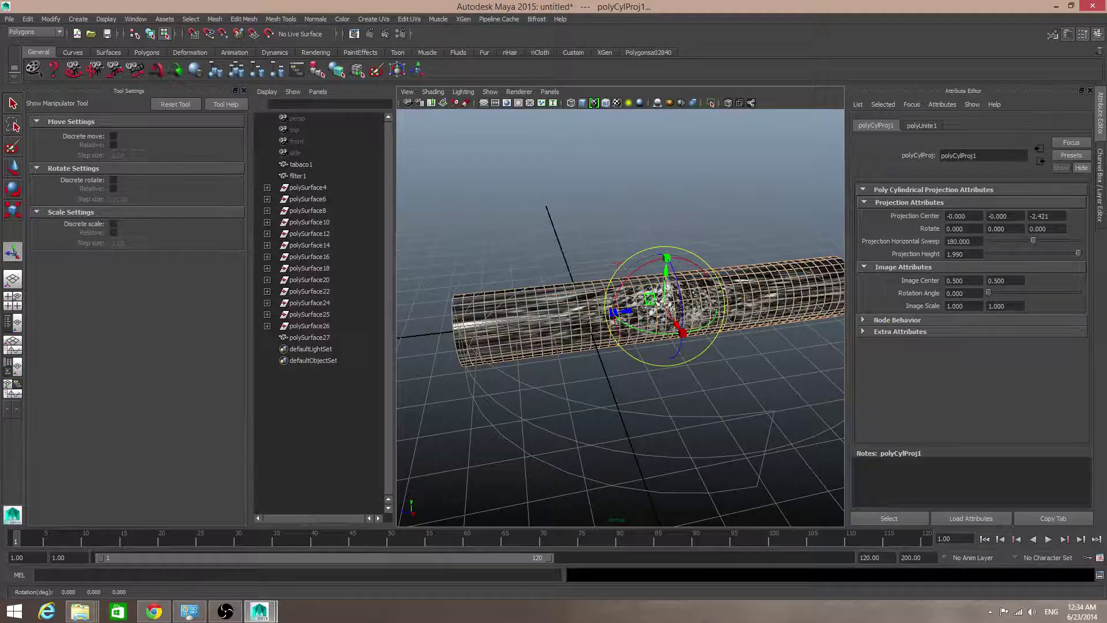
{"action": "left_click_drag", "start_coordinate": [663, 309], "coordinate": [611, 299], "text": "alt"}
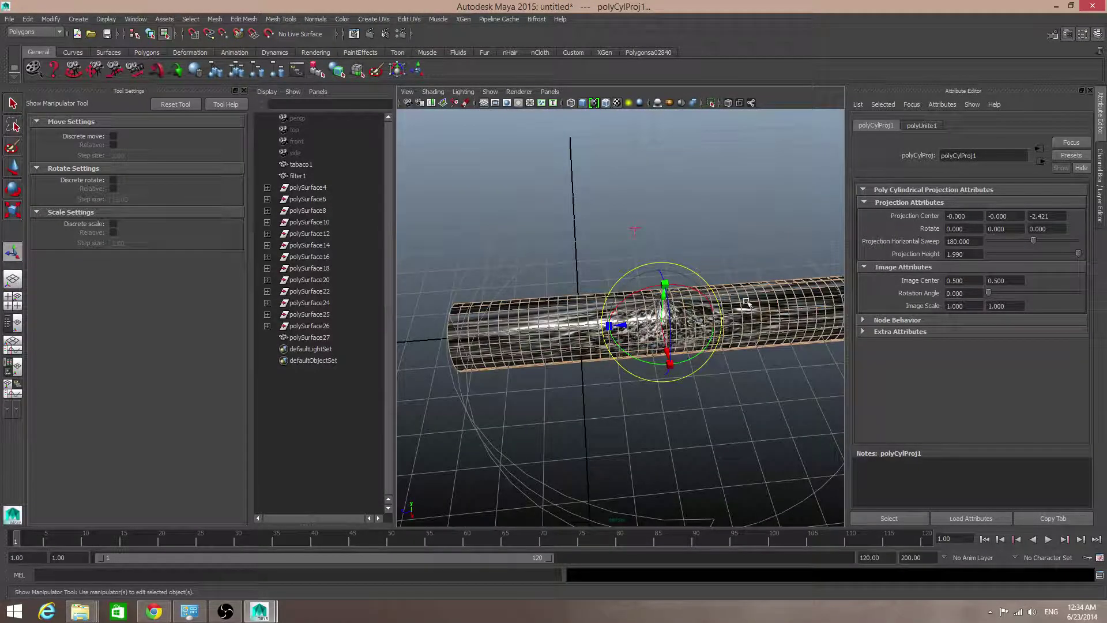
{"action": "left_click_drag", "start_coordinate": [753, 311], "coordinate": [632, 287], "text": "alt"}
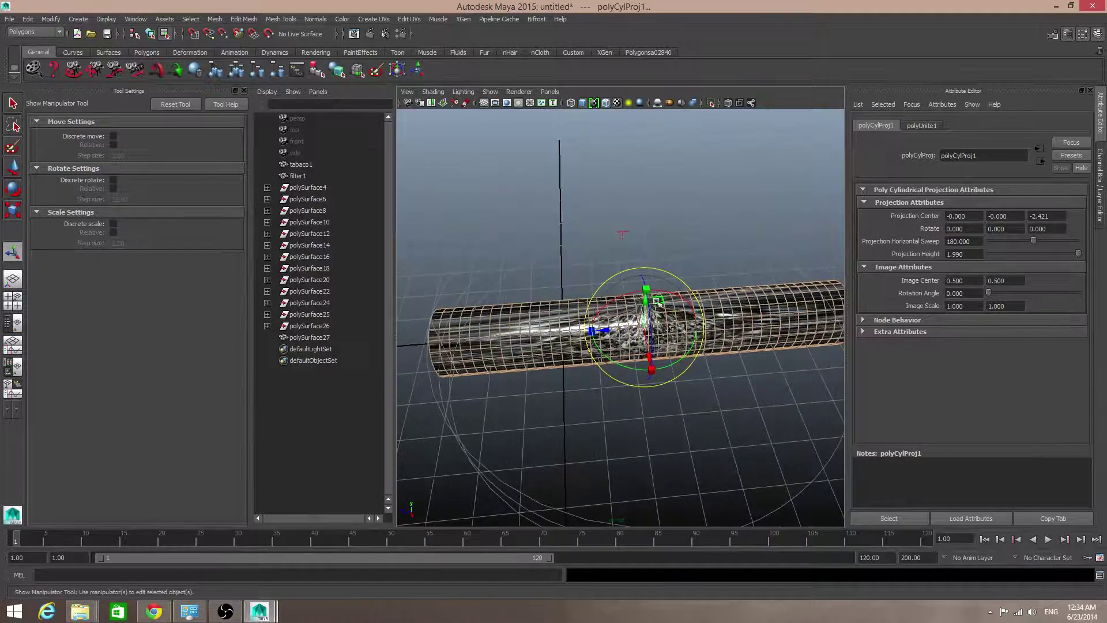
{"action": "left_click_drag", "start_coordinate": [683, 325], "coordinate": [658, 306], "text": "alt"}
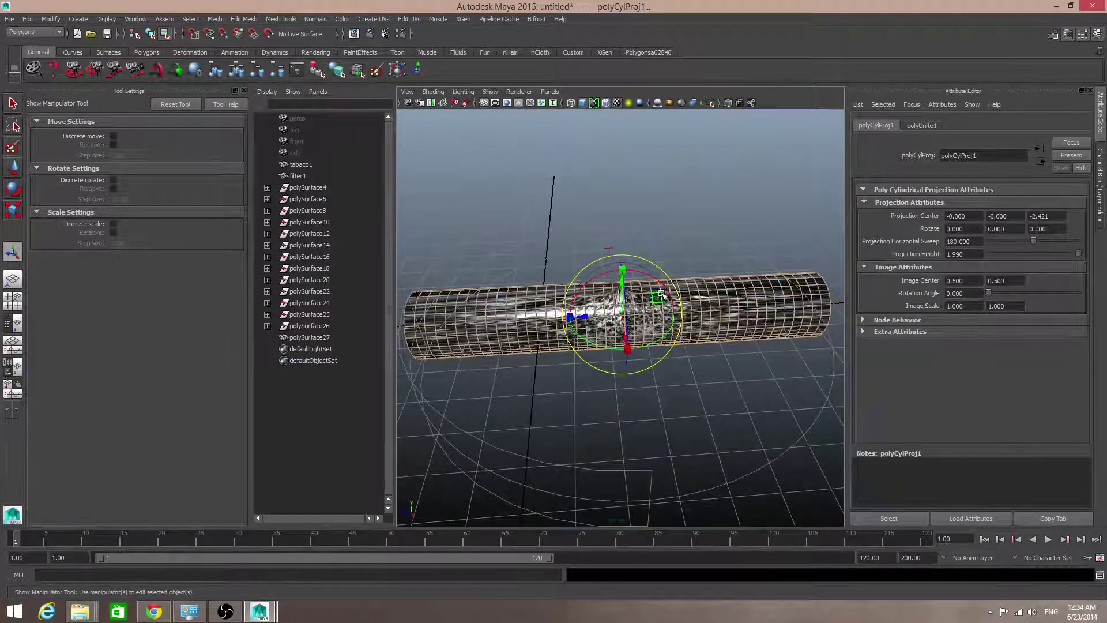
{"action": "key", "text": "j"}
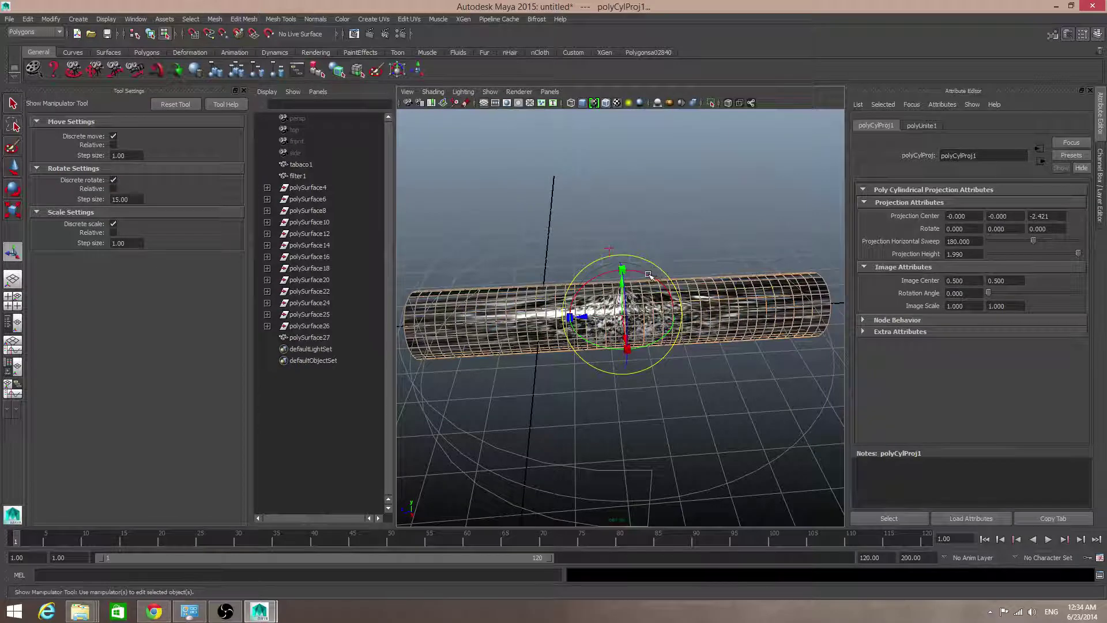
{"action": "left_click_drag", "start_coordinate": [647, 274], "coordinate": [671, 322]}
- Inspect the reprojected ash texture close up, along the cylinder's length and around its sides
{"action": "right_click_drag", "start_coordinate": [594, 330], "coordinate": [748, 375], "text": "alt"}
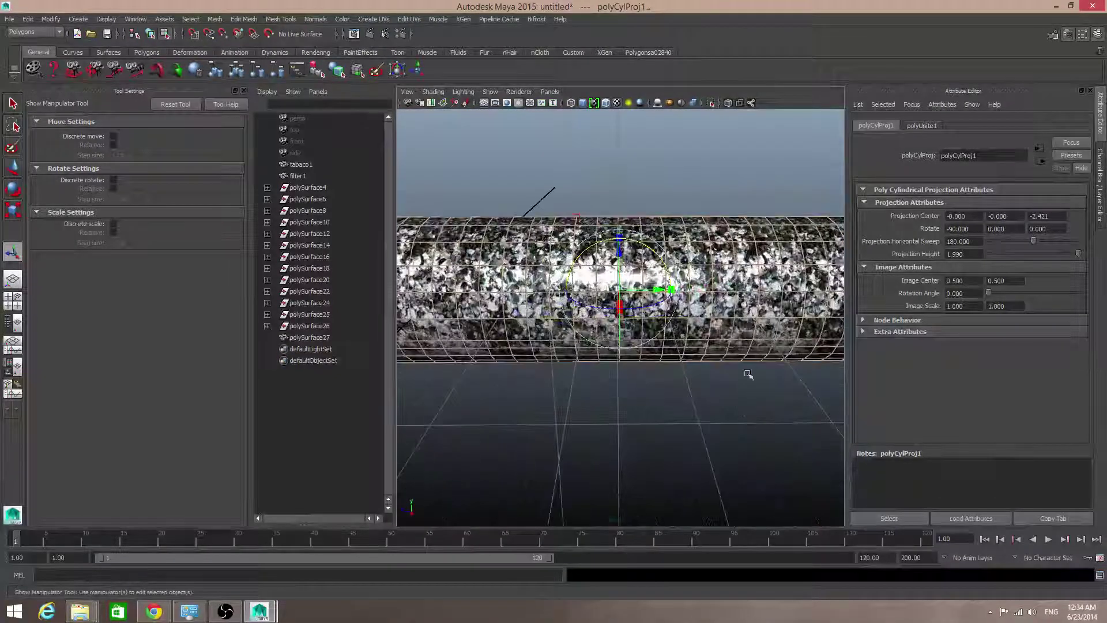
{"action": "left_click_drag", "start_coordinate": [769, 342], "coordinate": [775, 416], "text": "alt"}
{"action": "middle_click_drag", "start_coordinate": [774, 416], "coordinate": [713, 303], "text": "alt"}
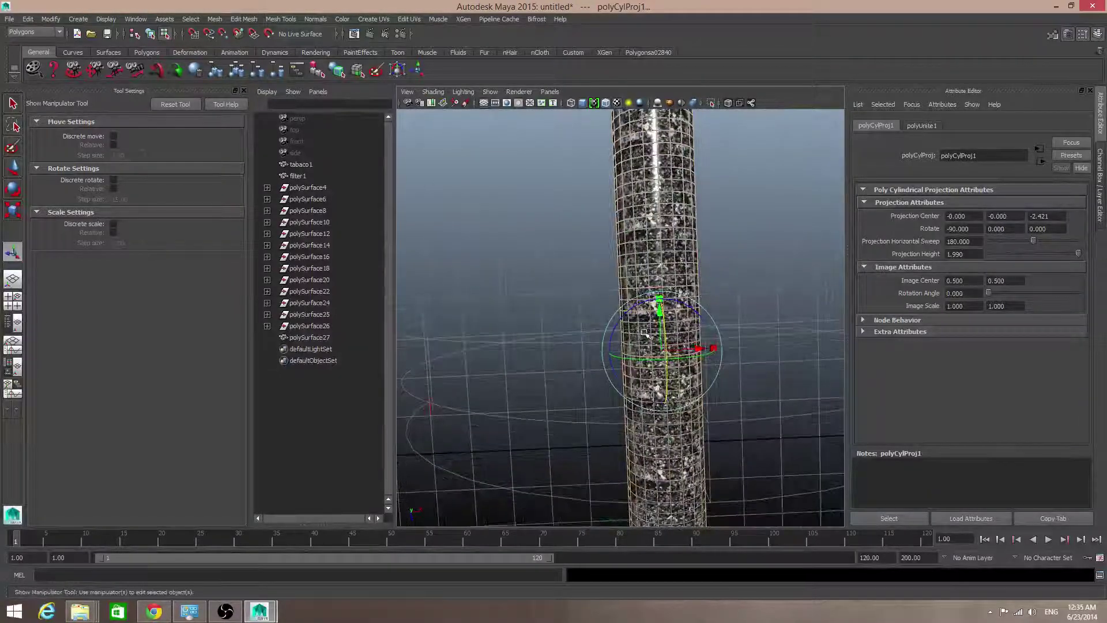
{"action": "middle_click_drag", "start_coordinate": [652, 464], "coordinate": [624, 362], "text": "alt"}
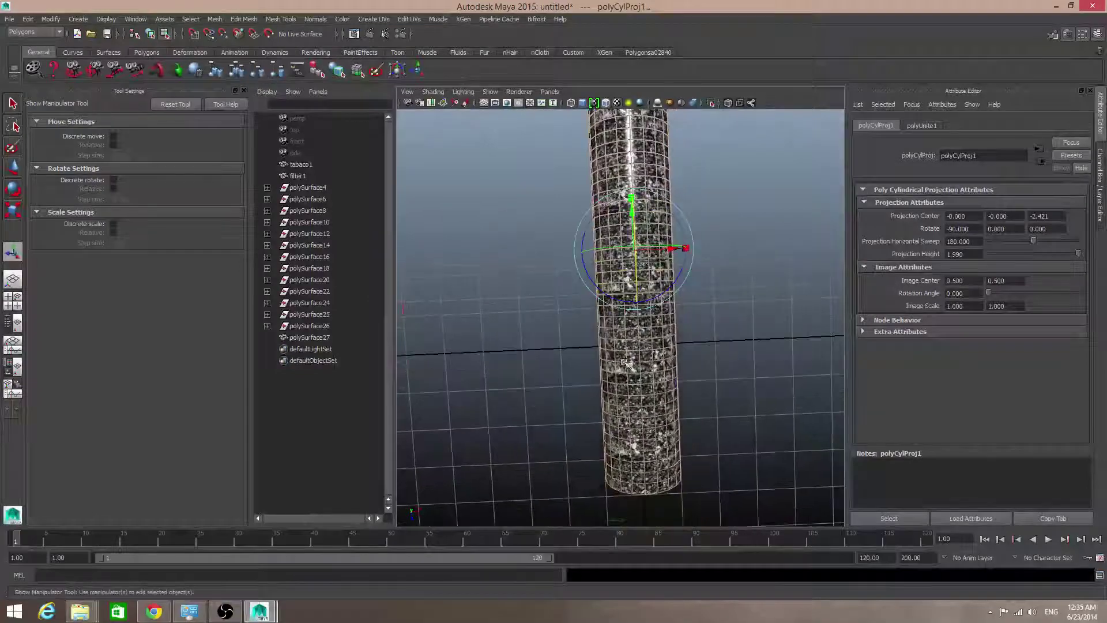
{"action": "left_click_drag", "start_coordinate": [626, 362], "coordinate": [797, 287], "text": "alt"}
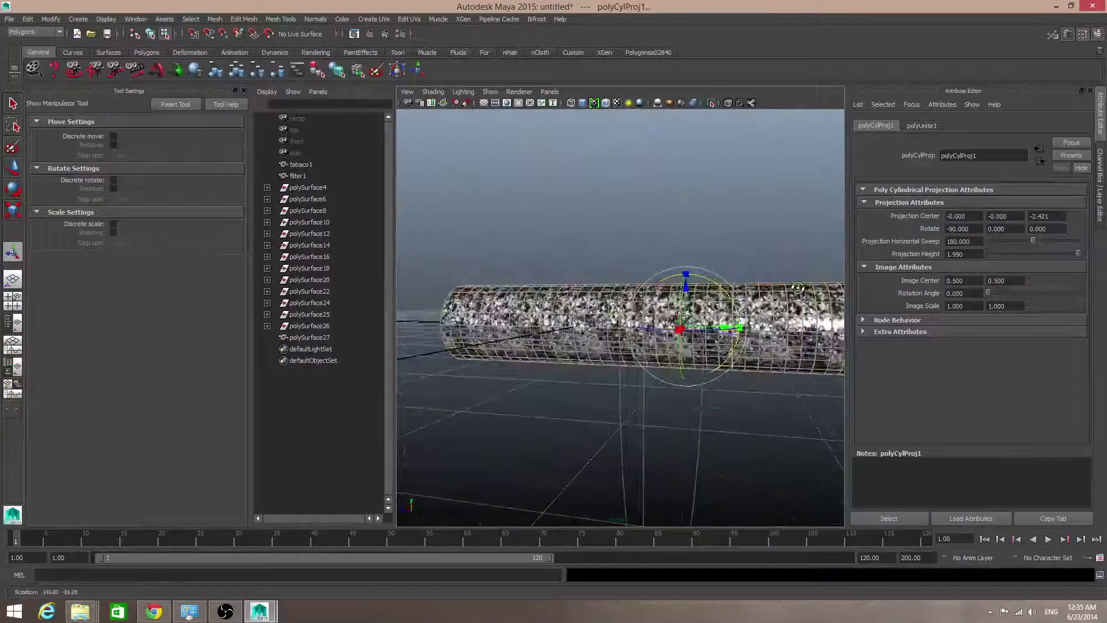
{"action": "middle_click_drag", "start_coordinate": [796, 293], "coordinate": [709, 331], "text": "alt"}
{"action": "right_click_drag", "start_coordinate": [710, 331], "coordinate": [646, 352], "text": "alt"}
{"action": "left_click_drag", "start_coordinate": [646, 351], "coordinate": [642, 377], "text": "alt"}
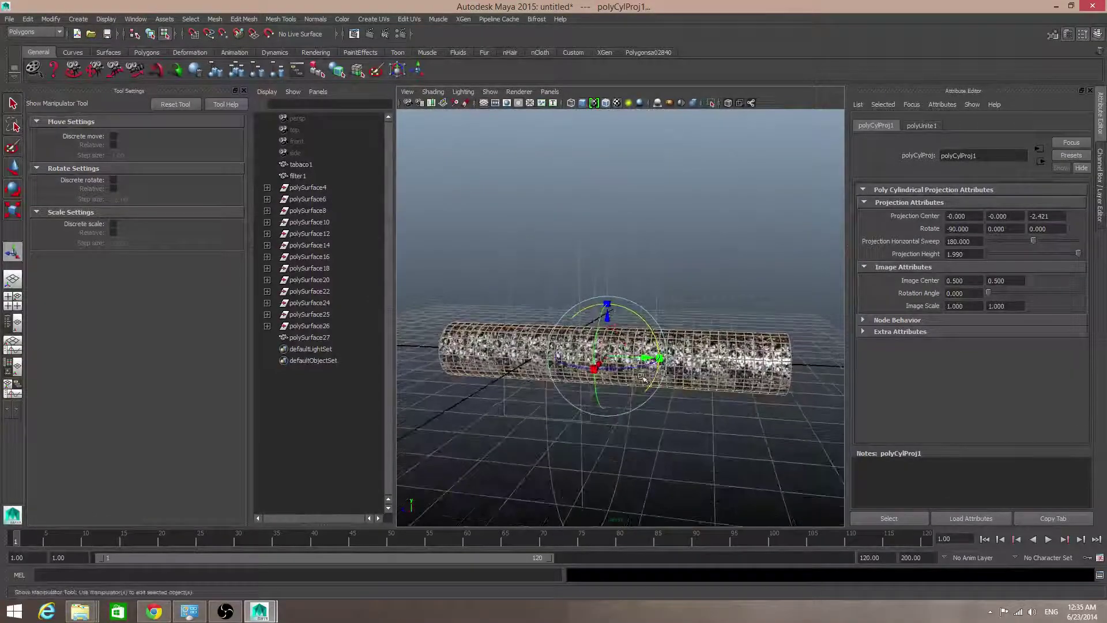
{"action": "right_click_drag", "start_coordinate": [642, 379], "coordinate": [686, 385], "text": "alt"}
{"action": "left_click_drag", "start_coordinate": [623, 399], "coordinate": [673, 403], "text": "alt"}
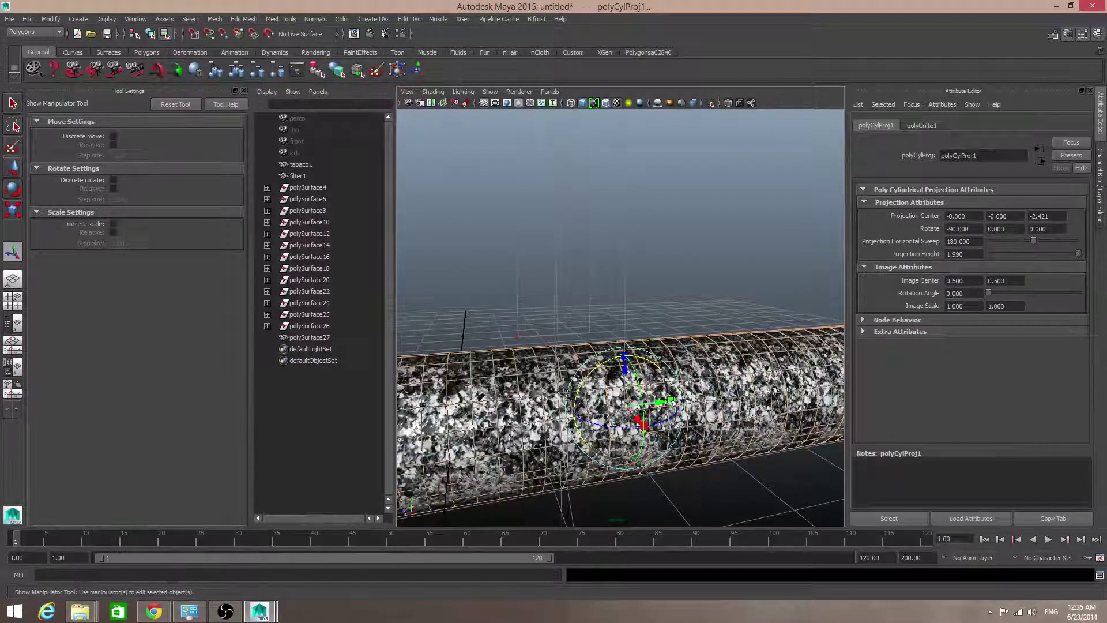
- Scale the projection along the cylinder to a height of about 4.5, undoing any further stretch
{"action": "left_click_drag", "start_coordinate": [670, 398], "coordinate": [702, 424]}
{"action": "scroll", "coordinate": [719, 394], "scroll_direction": "down", "scroll_amount": 4}
{"action": "left_click_drag", "start_coordinate": [661, 365], "coordinate": [703, 373]}
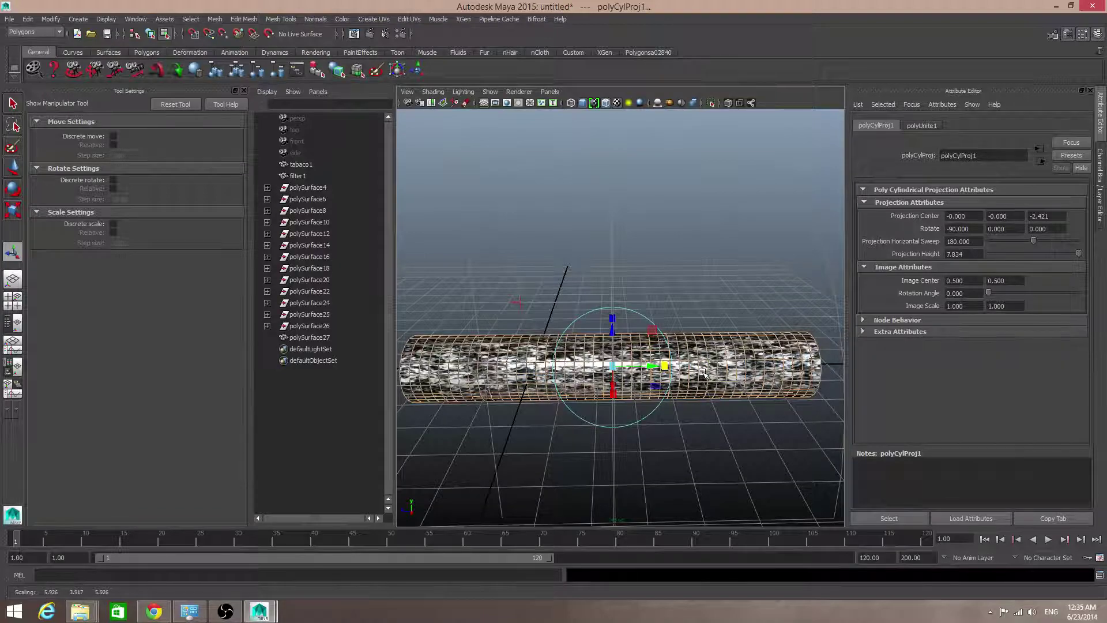
{"action": "key", "text": "ctrl+z"}
- Extend the cylindrical projection's horizontal sweep to 360 degrees so it wraps fully around the cylinder
{"action": "left_click_drag", "start_coordinate": [701, 394], "coordinate": [688, 401], "text": "alt"}
{"action": "left_click_drag", "start_coordinate": [787, 397], "coordinate": [664, 408], "text": "alt"}
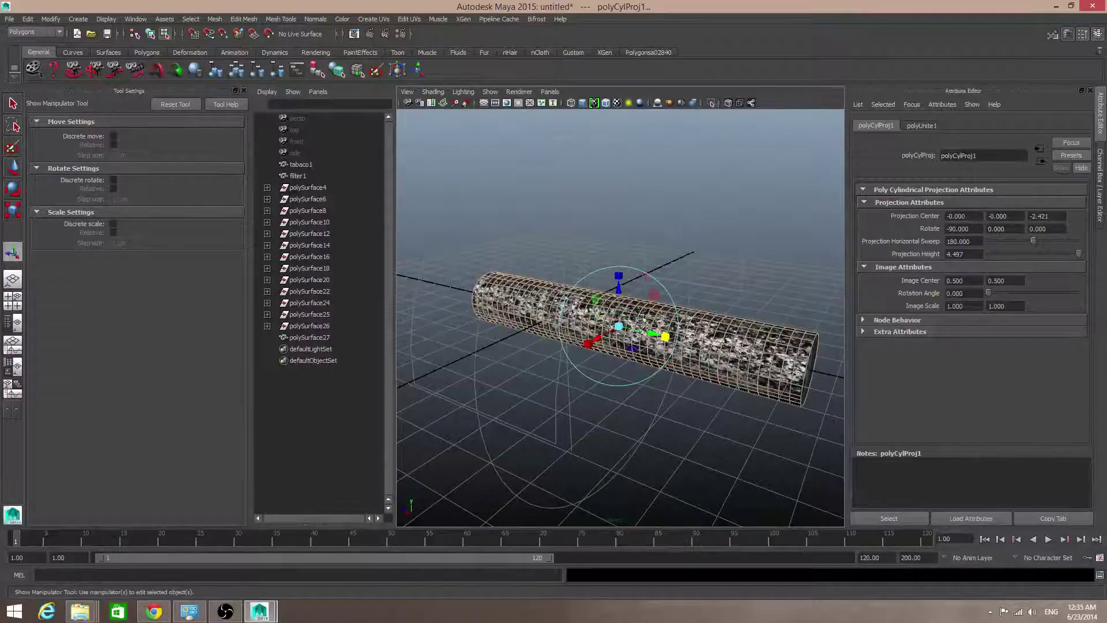
{"action": "left_click_drag", "start_coordinate": [734, 316], "coordinate": [637, 375], "text": "alt"}
{"action": "left_click_drag", "start_coordinate": [544, 416], "coordinate": [626, 315], "text": "alt"}
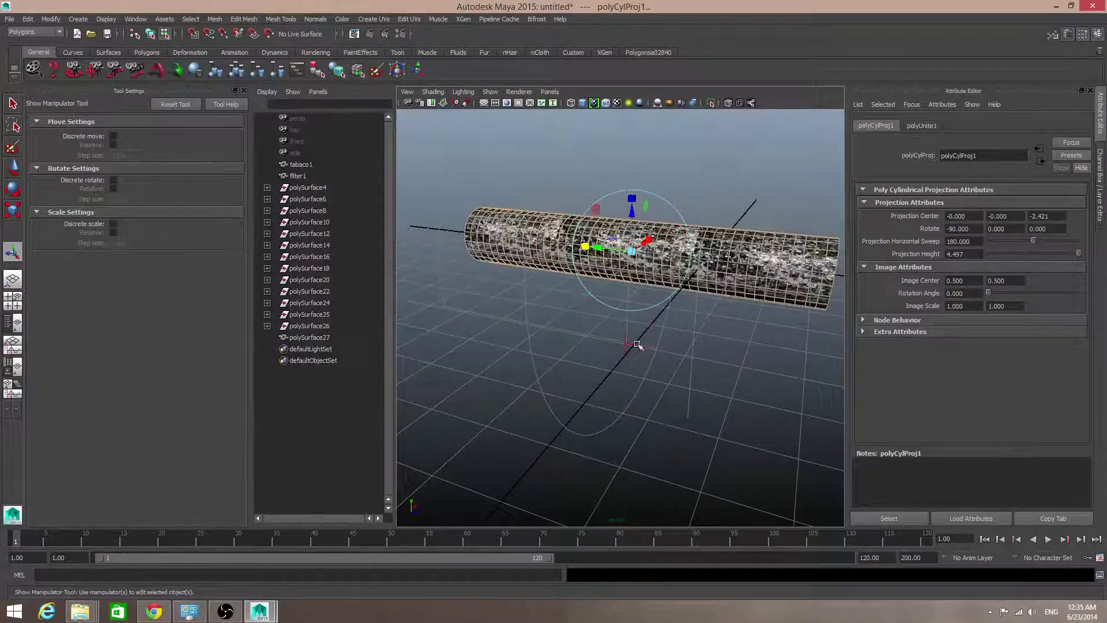
{"action": "left_click", "coordinate": [636, 344]}
{"action": "left_click_drag", "start_coordinate": [672, 369], "coordinate": [675, 333], "text": "alt"}
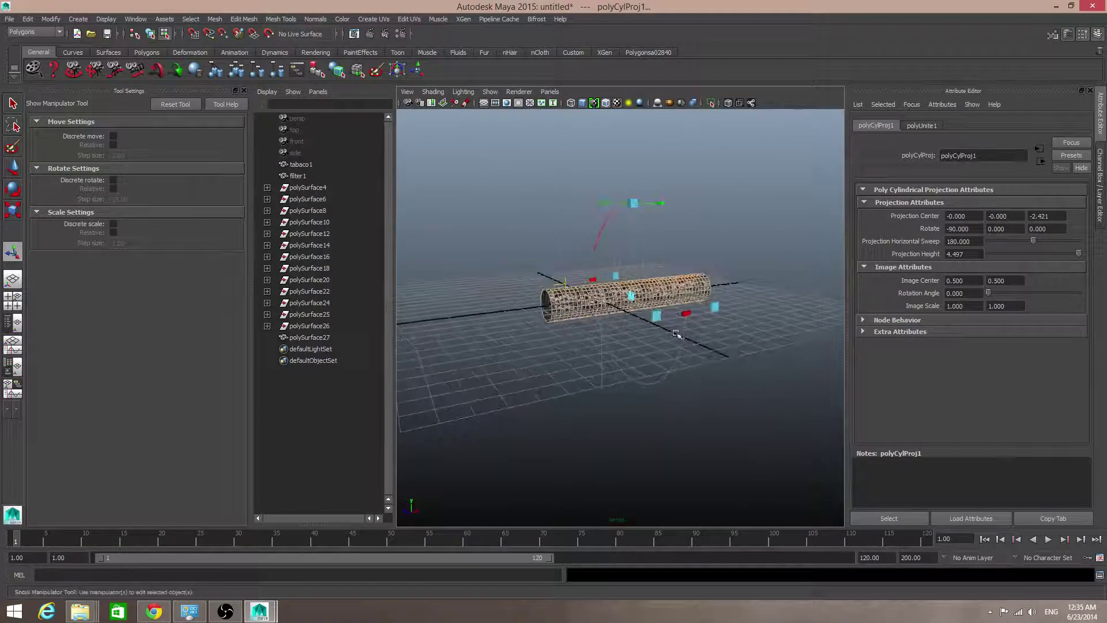
{"action": "left_click_drag", "start_coordinate": [548, 330], "coordinate": [756, 353], "text": "alt"}
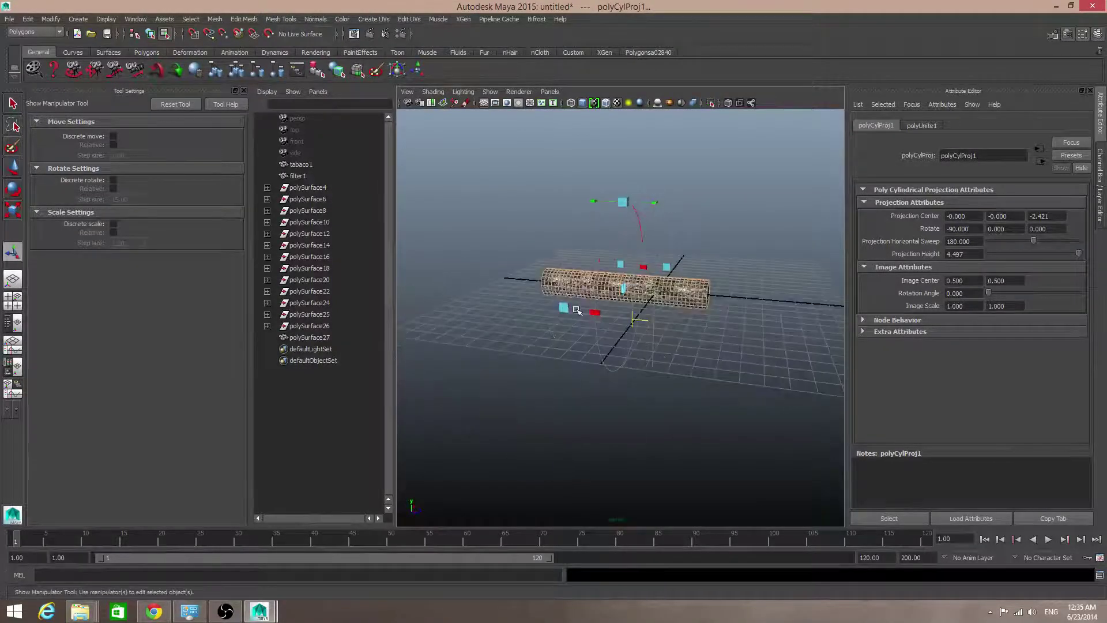
{"action": "left_click_drag", "start_coordinate": [641, 323], "coordinate": [557, 322], "text": "alt"}
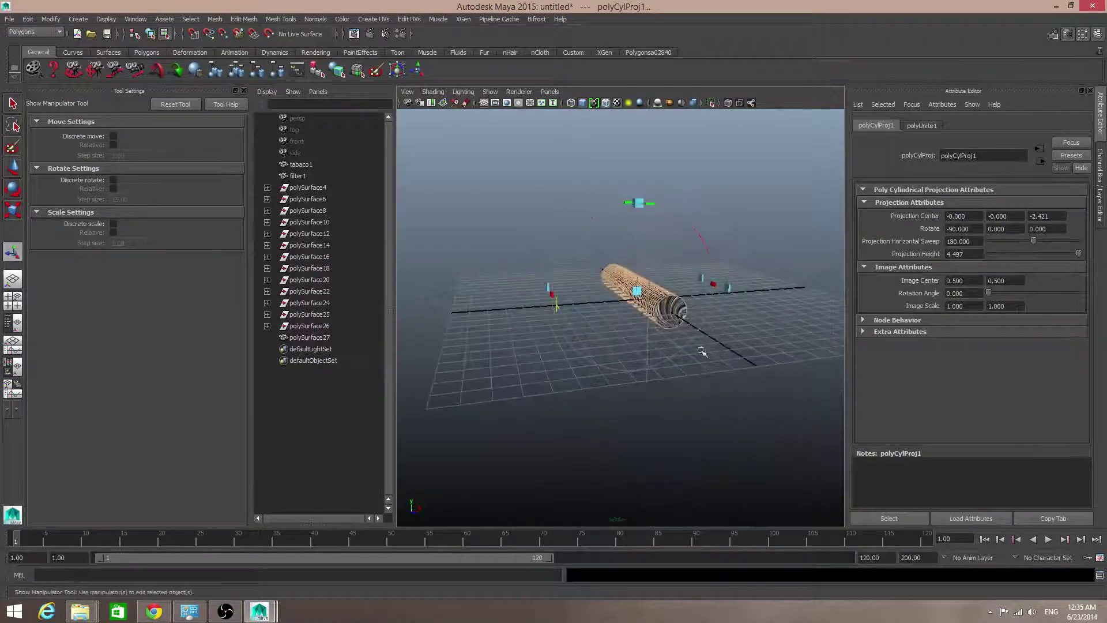
{"action": "left_click_drag", "start_coordinate": [738, 318], "coordinate": [592, 329], "text": "alt"}
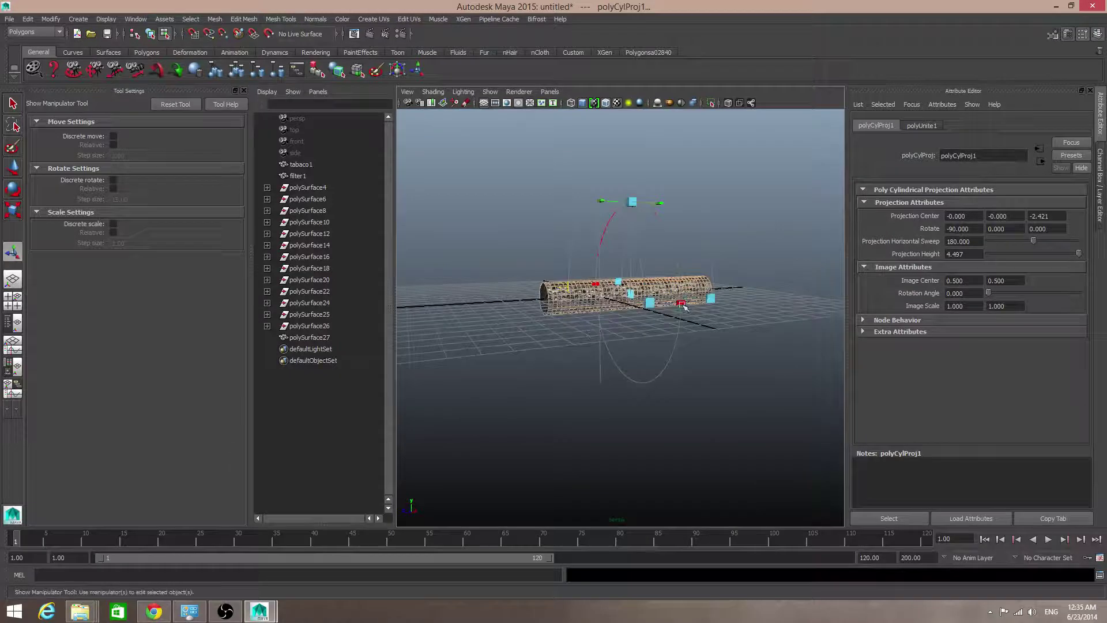
{"action": "left_click_drag", "start_coordinate": [682, 304], "coordinate": [541, 309], "text": "alt"}
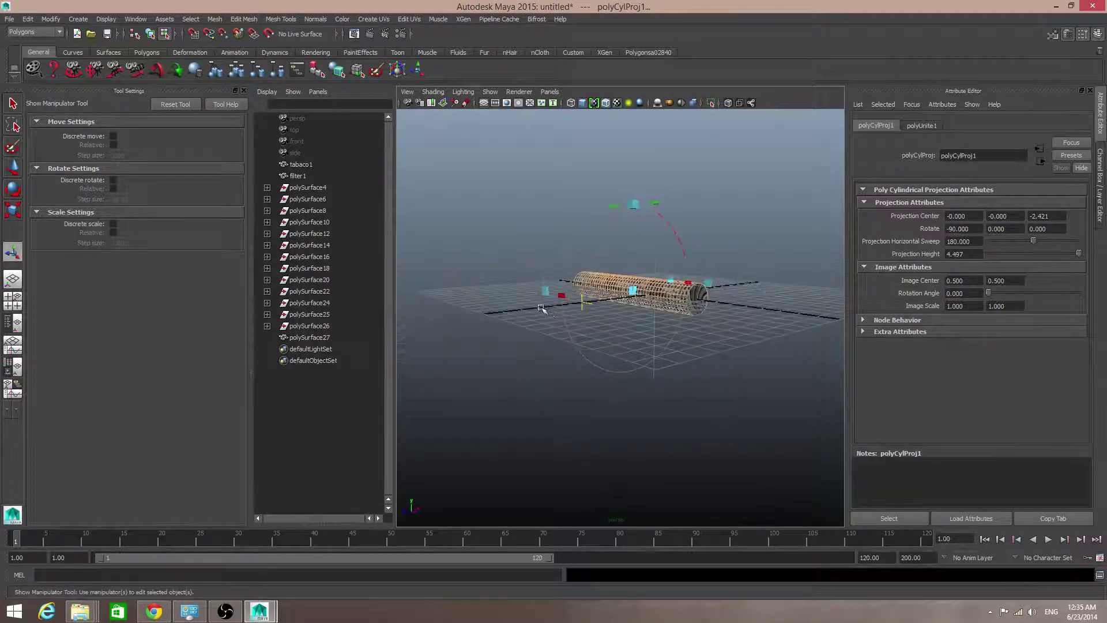
{"action": "left_click_drag", "start_coordinate": [625, 365], "coordinate": [522, 376], "text": "alt"}
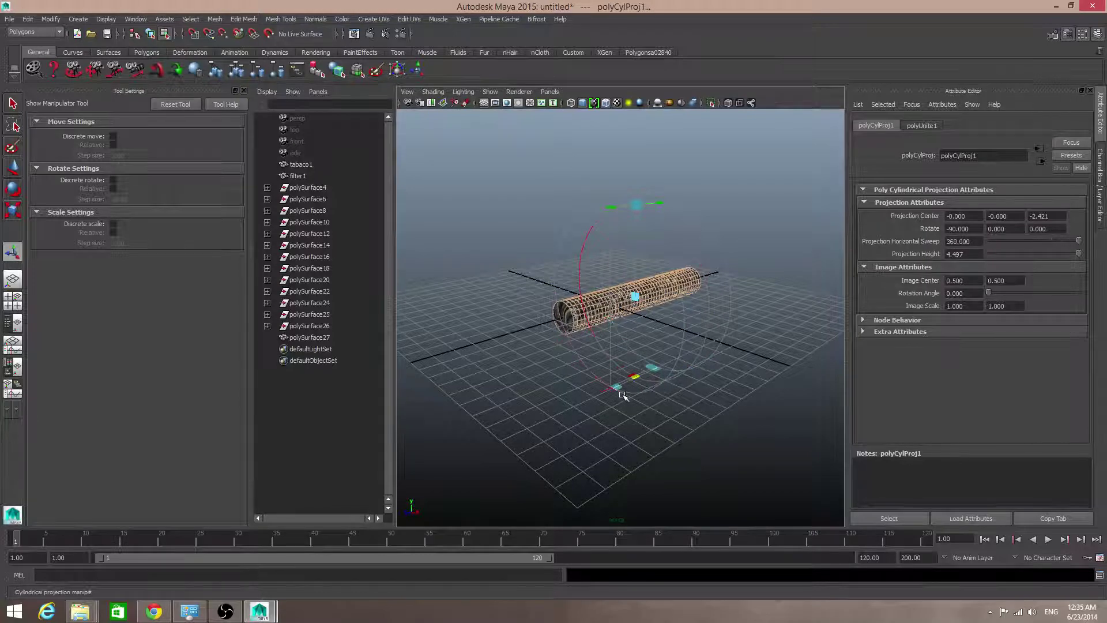
- Inspect the wrapped ash texture along the cylinder's sides and across its open-looking end cap
{"action": "left_click_drag", "start_coordinate": [623, 395], "coordinate": [579, 302], "text": "alt"}
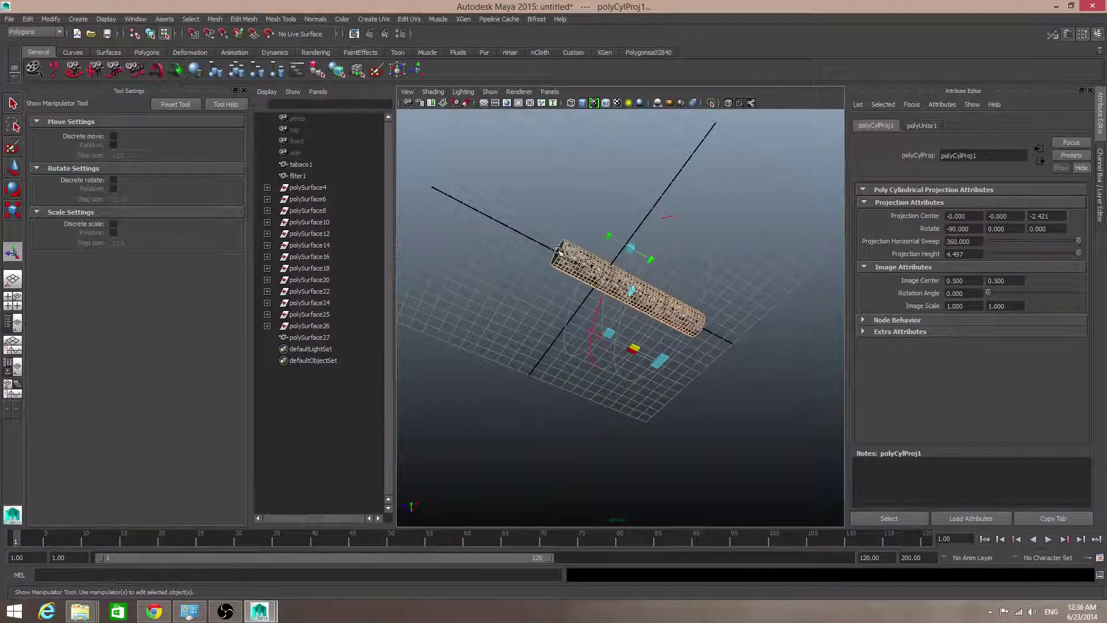
{"action": "left_click_drag", "start_coordinate": [620, 348], "coordinate": [681, 368], "text": "alt"}
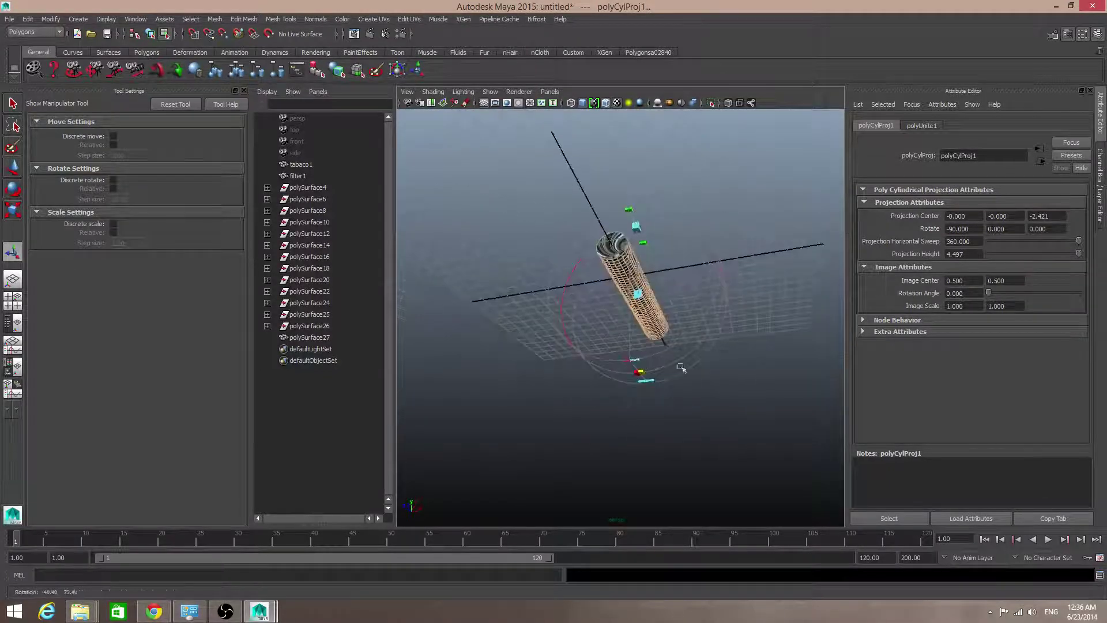
{"action": "left_click_drag", "start_coordinate": [625, 278], "coordinate": [601, 337], "text": "alt"}
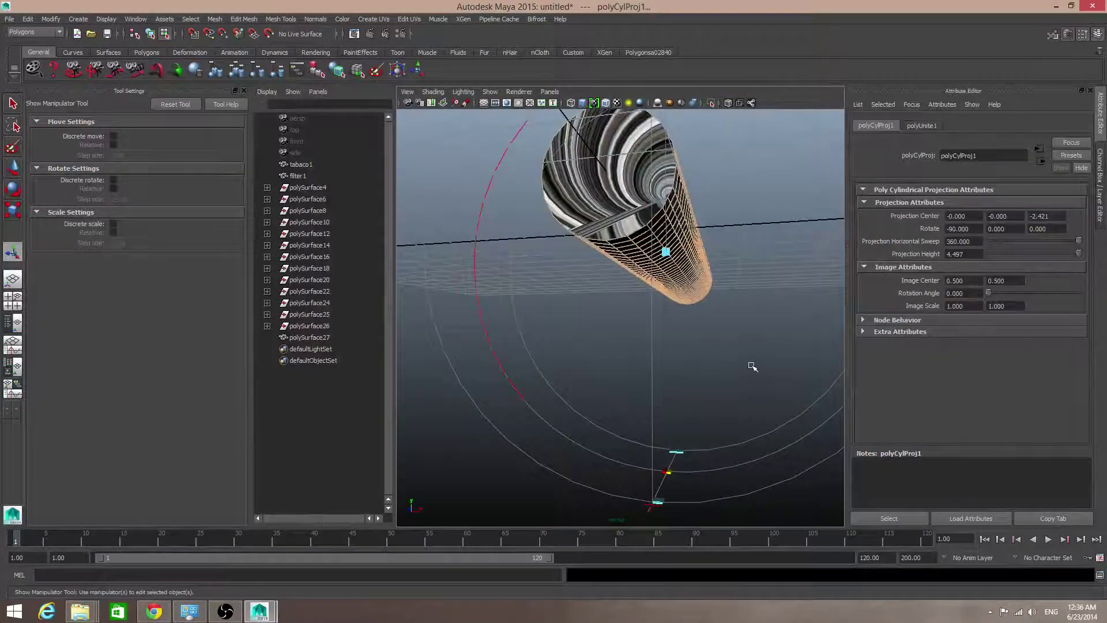
{"action": "left_click_drag", "start_coordinate": [691, 282], "coordinate": [526, 396], "text": "alt"}
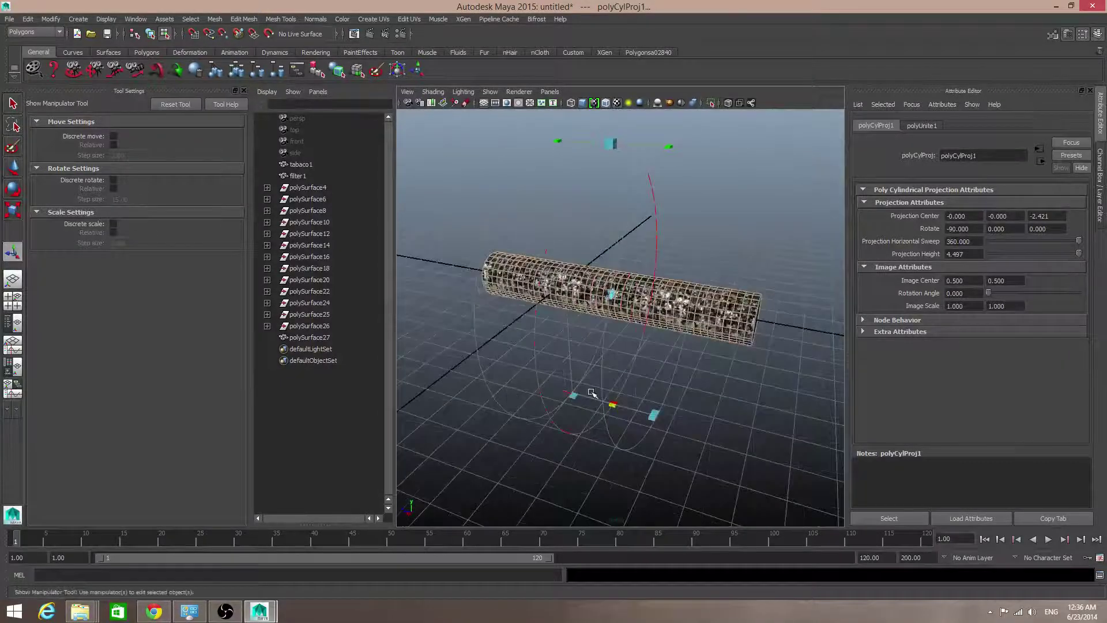
{"action": "key", "text": "F8"}
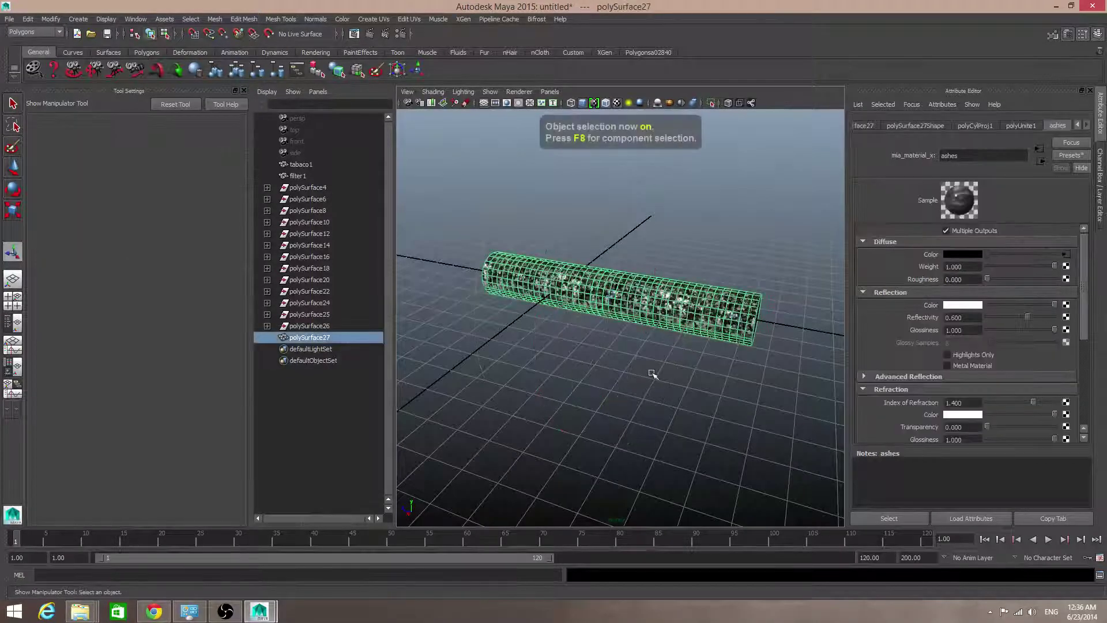
{"action": "left_click_drag", "start_coordinate": [660, 383], "coordinate": [615, 350], "text": "alt"}
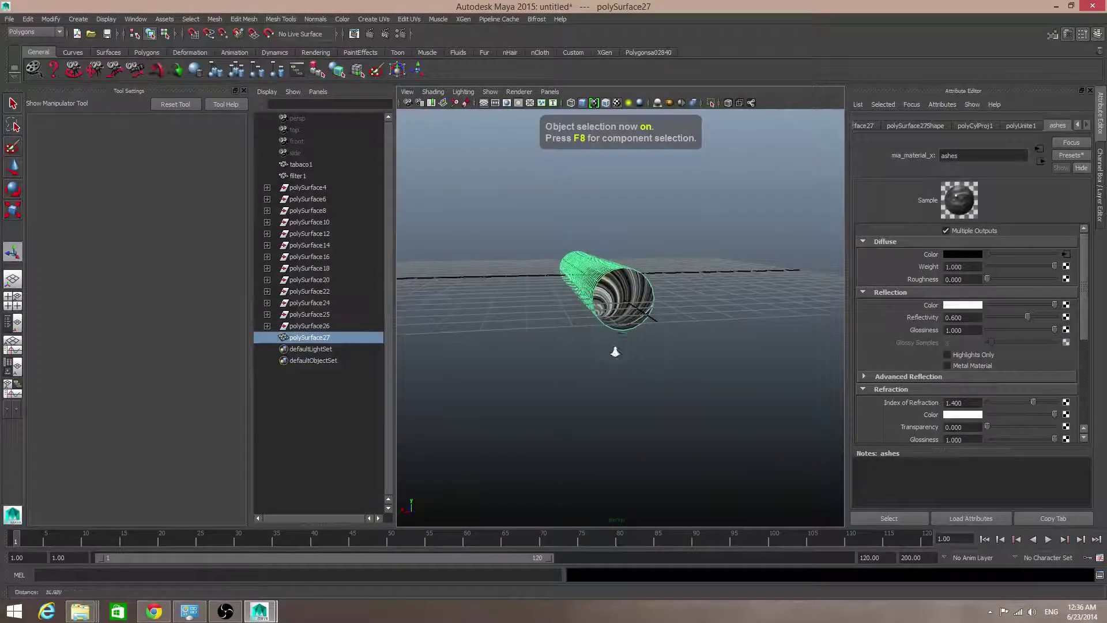
{"action": "right_click_drag", "start_coordinate": [615, 350], "coordinate": [682, 369], "text": "alt"}
{"action": "left_click_drag", "start_coordinate": [623, 344], "coordinate": [620, 390], "text": "alt"}
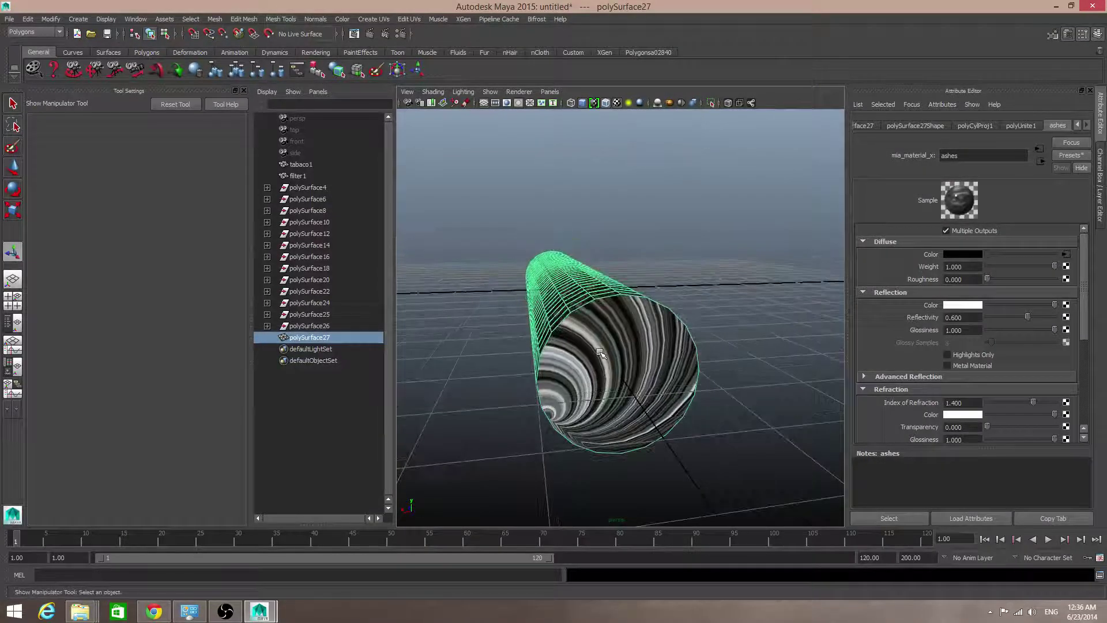
- Select the single large face capping the cylinder's end and extrude it
{"action": "right_click_drag", "start_coordinate": [600, 353], "coordinate": [599, 380]}
{"action": "left_click", "coordinate": [599, 368]}
{"action": "left_click_drag", "start_coordinate": [600, 369], "coordinate": [598, 302], "text": "alt"}
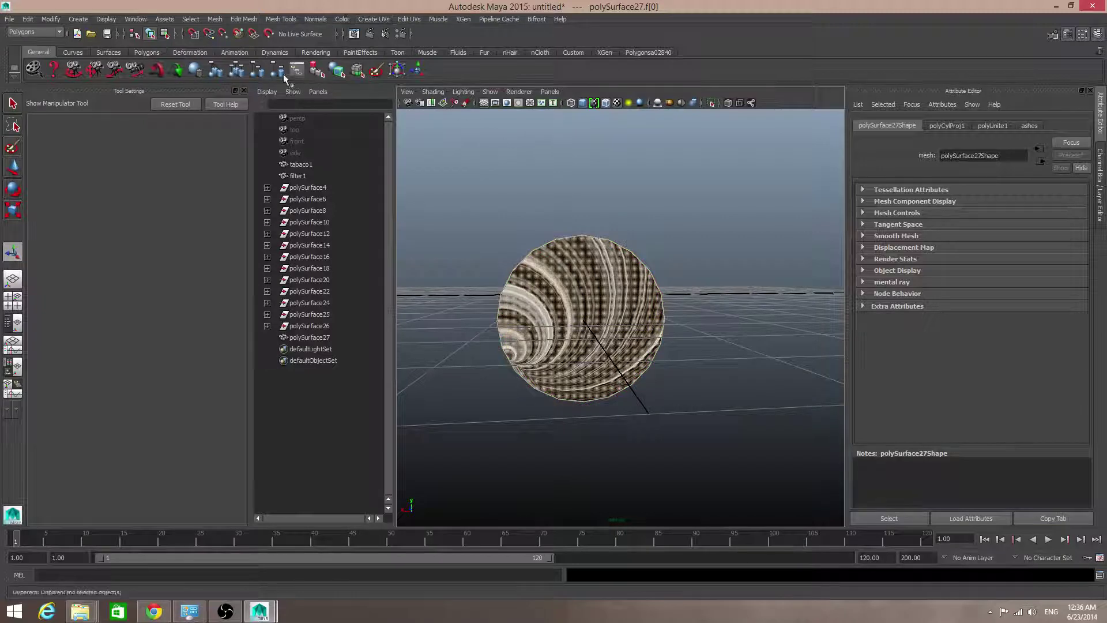
{"action": "left_click", "coordinate": [145, 53]}
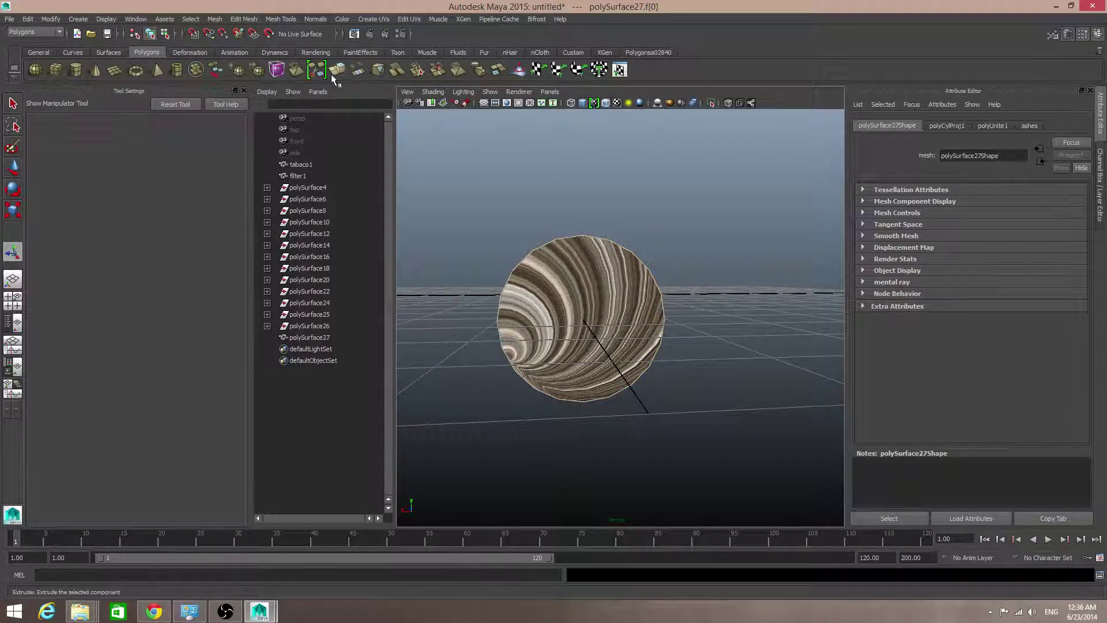
{"action": "key", "text": "ctrl+e"}
{"action": "left_click_drag", "start_coordinate": [573, 318], "coordinate": [683, 390], "text": "alt"}
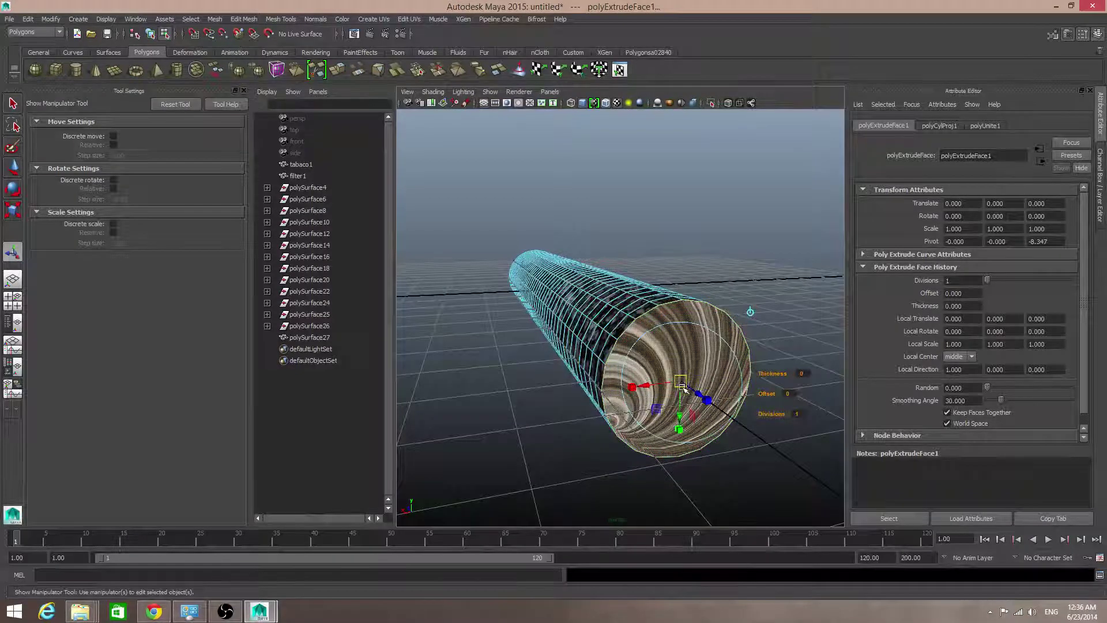
- Scale the extruded cap face slightly inward to form a very thin rim around the cylinder's end
{"action": "key", "text": "r"}
{"action": "mouse_move", "coordinate": [680, 382]}
{"action": "left_mouse_down"}
{"action": "mouse_move", "coordinate": [607, 380]}
{"action": "mouse_move", "coordinate": [673, 387]}
{"action": "left_mouse_up"}
{"action": "right_click_drag", "start_coordinate": [674, 387], "coordinate": [701, 396], "text": "alt"}
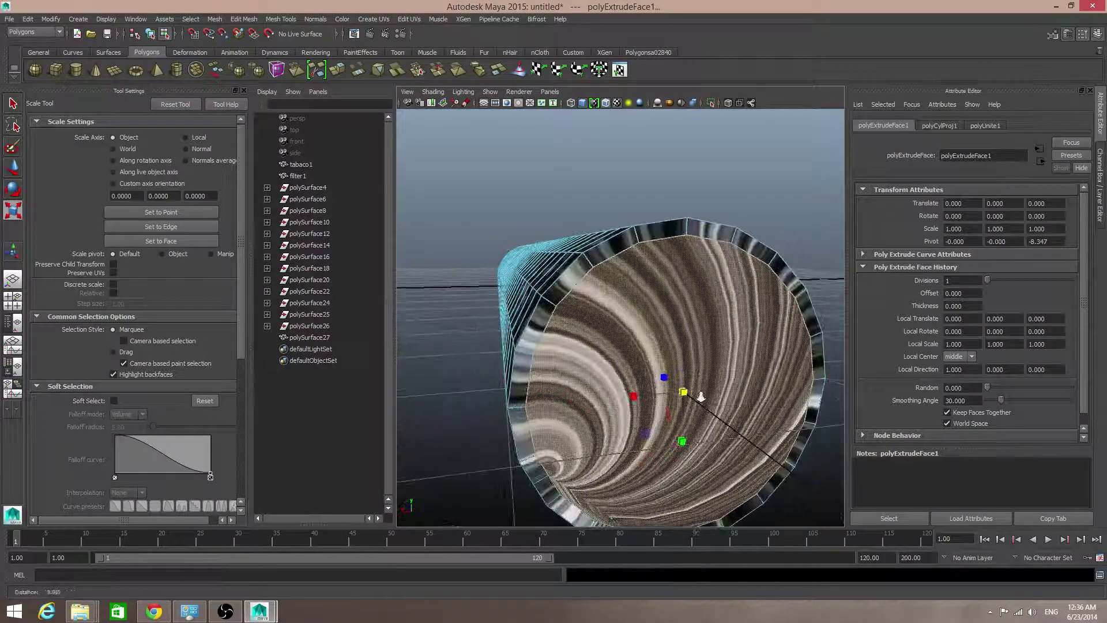
{"action": "left_click_drag", "start_coordinate": [700, 396], "coordinate": [697, 395]}
{"action": "right_click_drag", "start_coordinate": [697, 396], "coordinate": [699, 299], "text": "alt"}
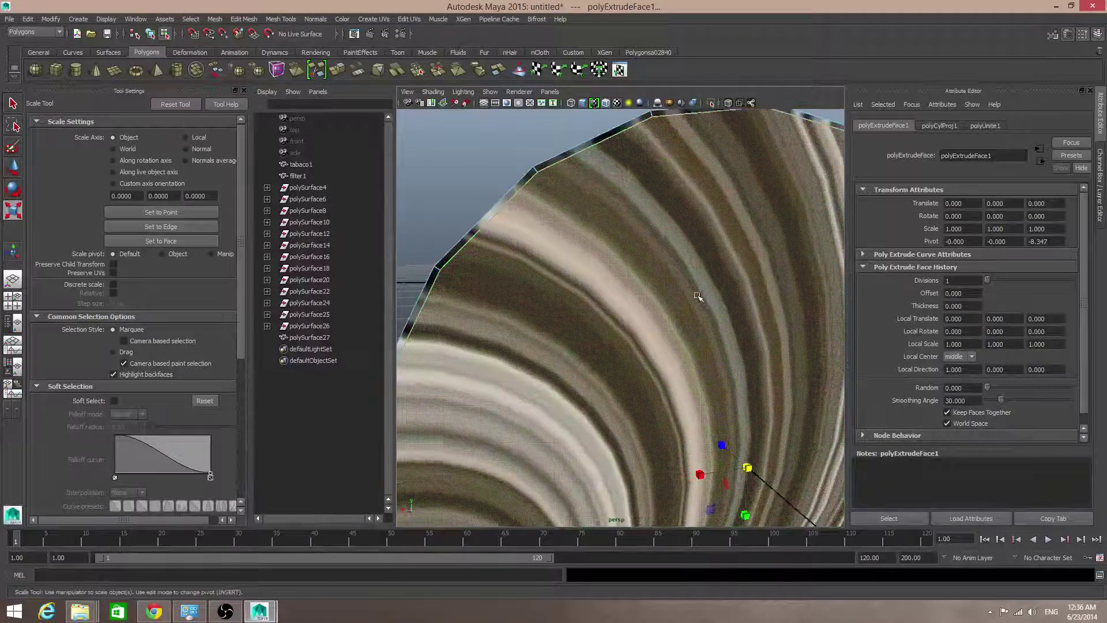
{"action": "middle_click_drag", "start_coordinate": [699, 299], "coordinate": [641, 369], "text": "alt"}
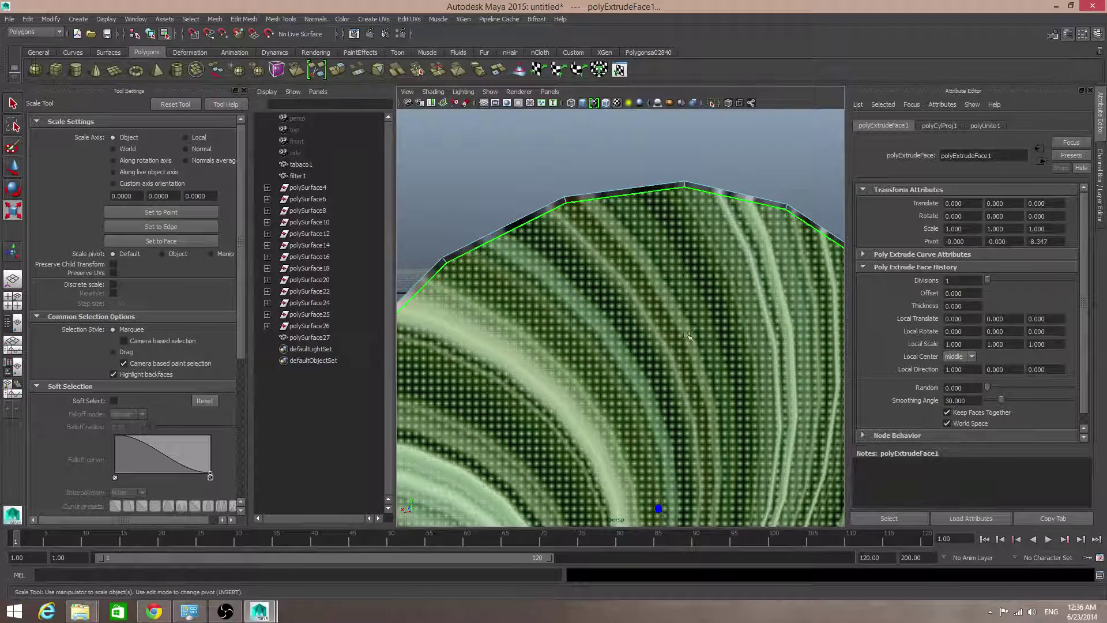
{"action": "right_click_drag", "start_coordinate": [745, 357], "coordinate": [667, 353], "text": "alt"}
{"action": "left_click_drag", "start_coordinate": [670, 357], "coordinate": [652, 358], "text": "alt"}
{"action": "right_click_drag", "start_coordinate": [651, 358], "coordinate": [689, 361], "text": "alt"}
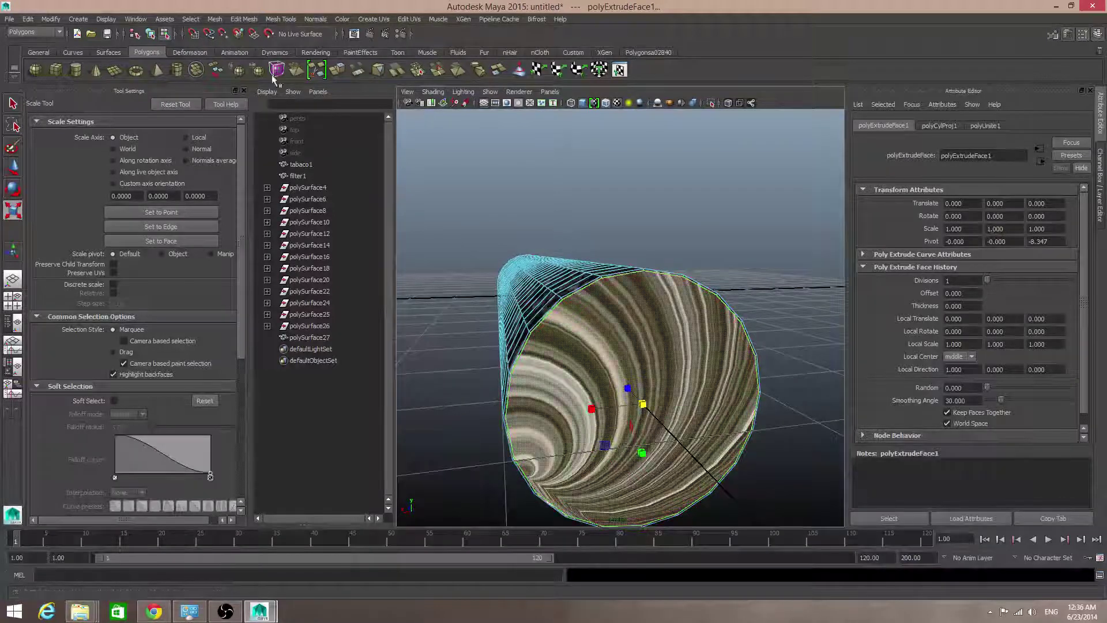
- Extrude the cap face again and scale it inward to roughly half the cap's diameter
{"action": "left_click", "coordinate": [338, 70]}
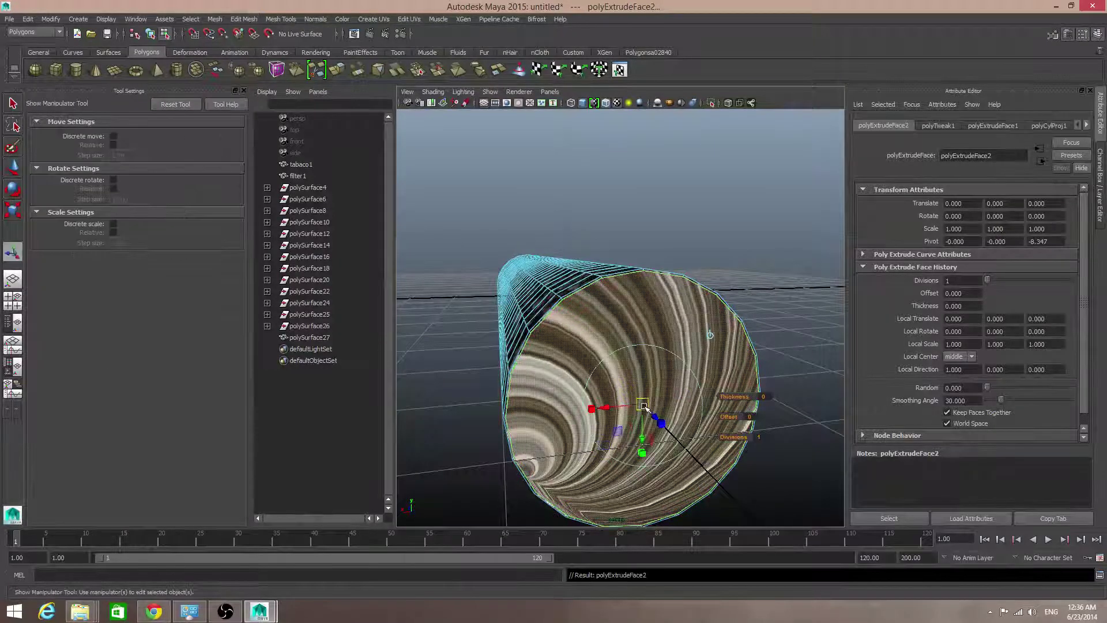
{"action": "key", "text": "r"}
{"action": "left_click_drag", "start_coordinate": [643, 406], "coordinate": [563, 405]}
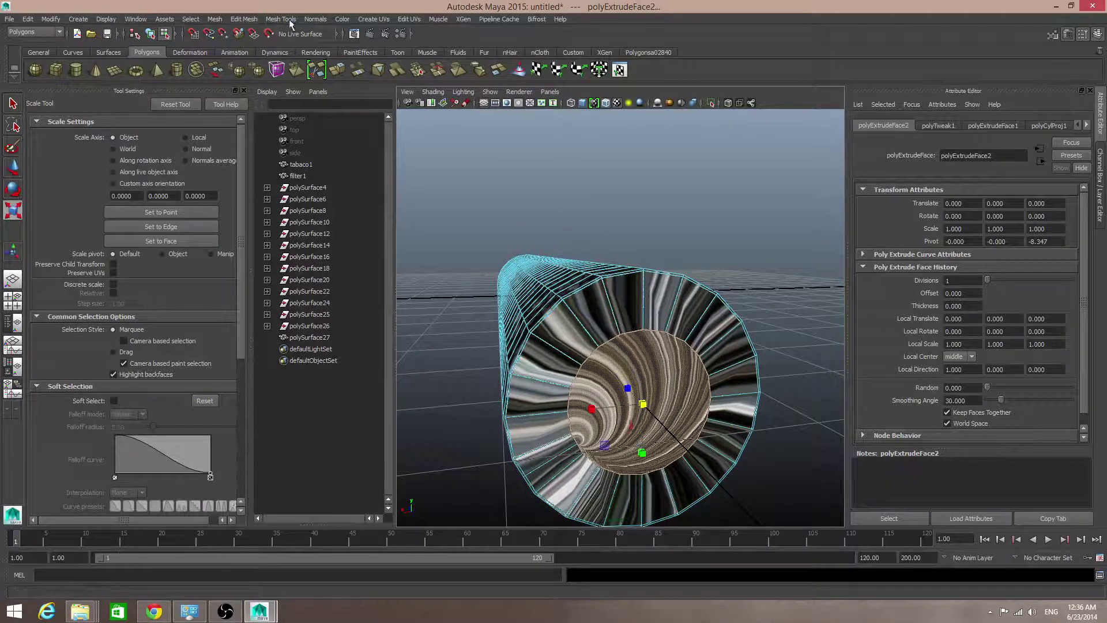
- Poke the inner cap face into triangles meeting at its centre, and return to object selection
{"action": "left_click", "coordinate": [214, 19]}
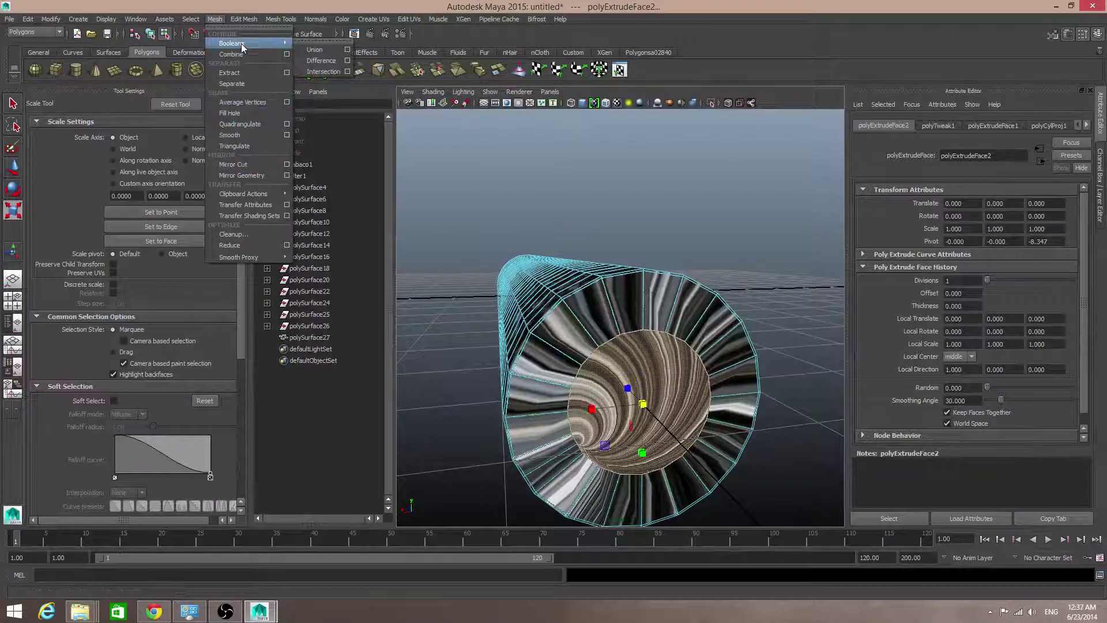
{"action": "mouse_move", "coordinate": [244, 19]}
{"action": "left_click", "coordinate": [251, 321]}
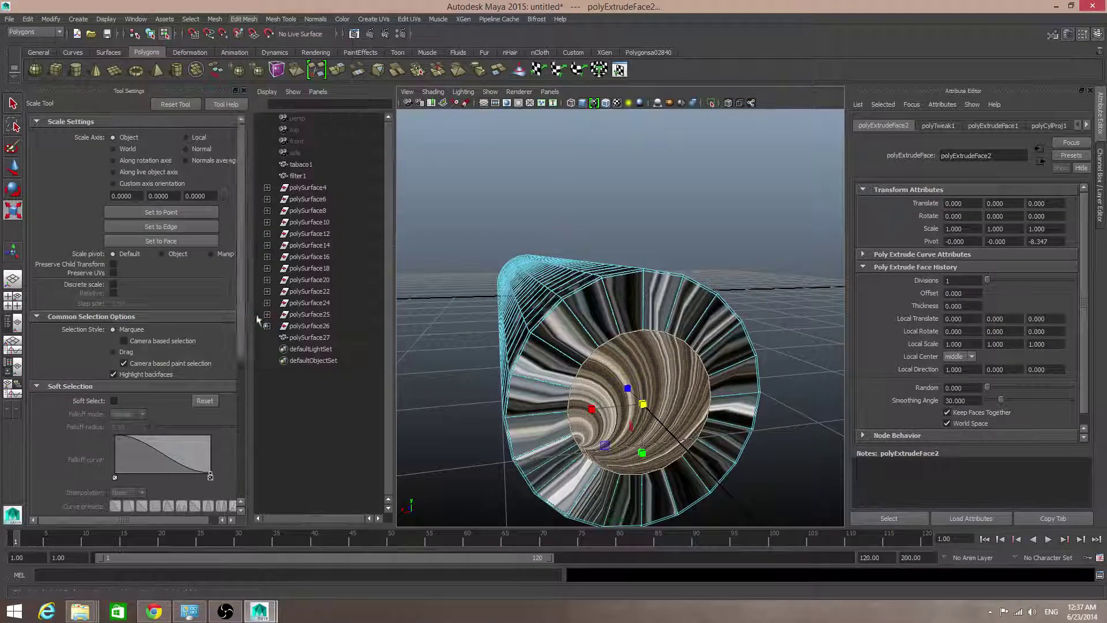
{"action": "key", "text": "F8"}
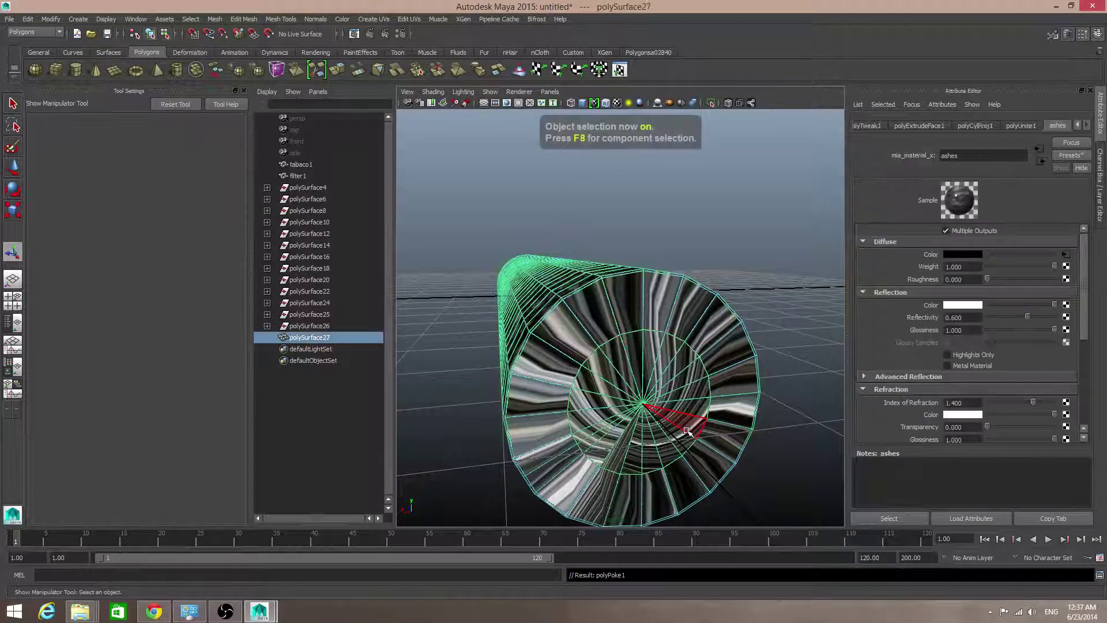
- Select the full loop of narrow faces forming the thin outer rim of the cylinder's end cap
{"action": "right_click_drag", "start_coordinate": [623, 350], "coordinate": [649, 353], "text": "alt"}
{"action": "left_click_drag", "start_coordinate": [650, 353], "coordinate": [630, 329], "text": "alt"}
{"action": "middle_click_drag", "start_coordinate": [629, 294], "coordinate": [652, 373], "text": "alt"}
{"action": "mouse_move", "coordinate": [682, 346]}
{"action": "left_mouse_down", "text": "alt"}
{"action": "mouse_move", "coordinate": [640, 346]}
{"action": "mouse_move", "coordinate": [676, 348]}
{"action": "left_mouse_up", "text": "alt"}
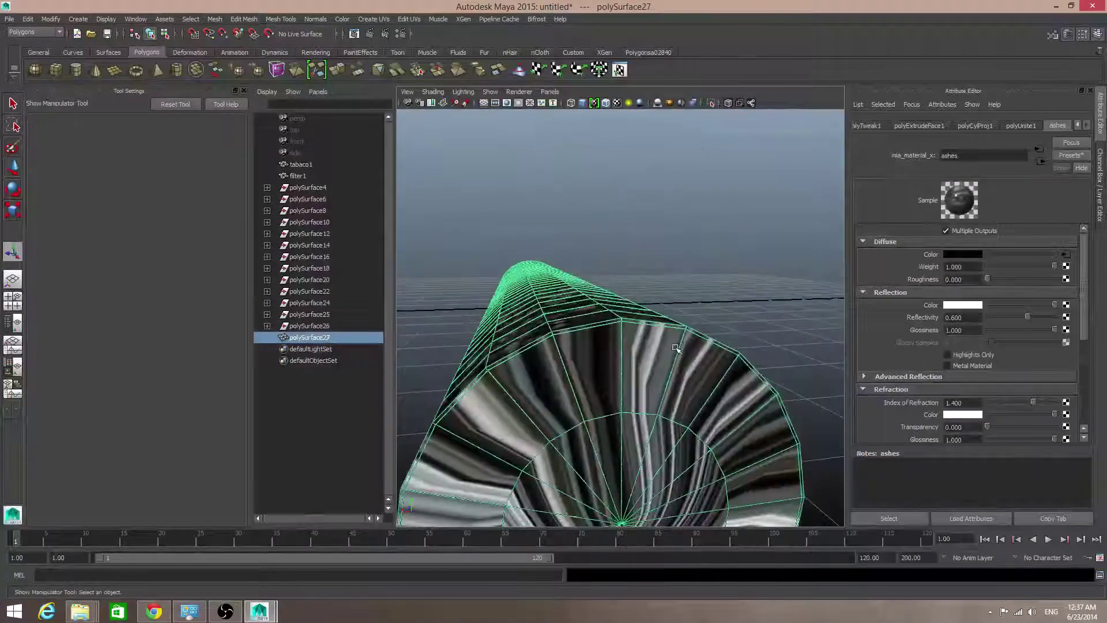
{"action": "right_click", "coordinate": [676, 347]}
{"action": "left_click", "coordinate": [675, 375]}
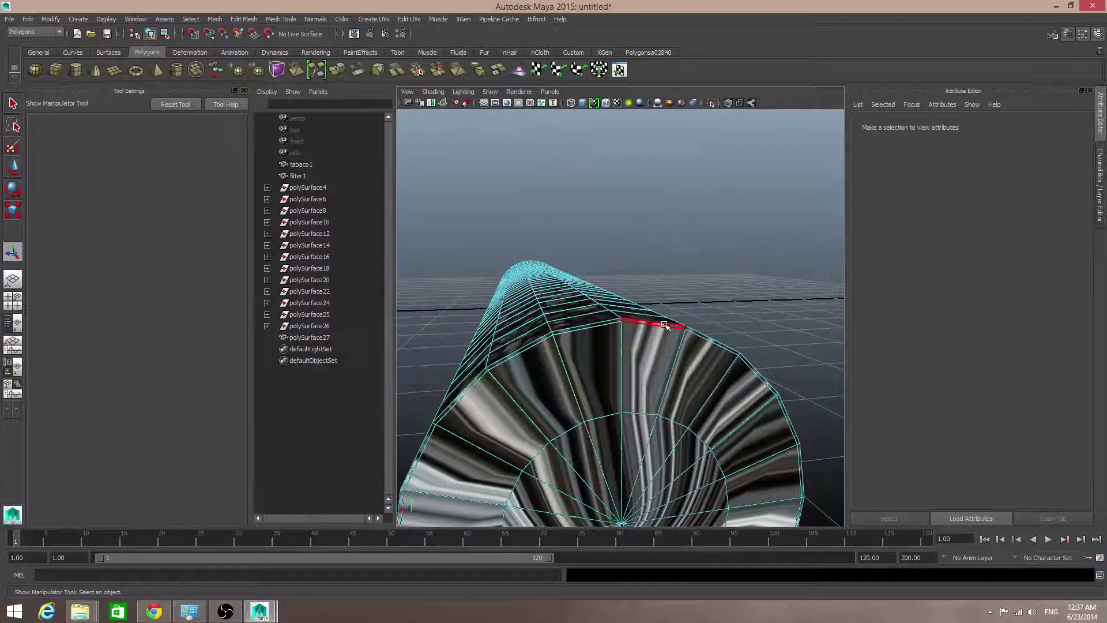
{"action": "left_click", "coordinate": [630, 356]}
{"action": "scroll", "coordinate": [630, 356], "scroll_direction": "up", "scroll_amount": 2}
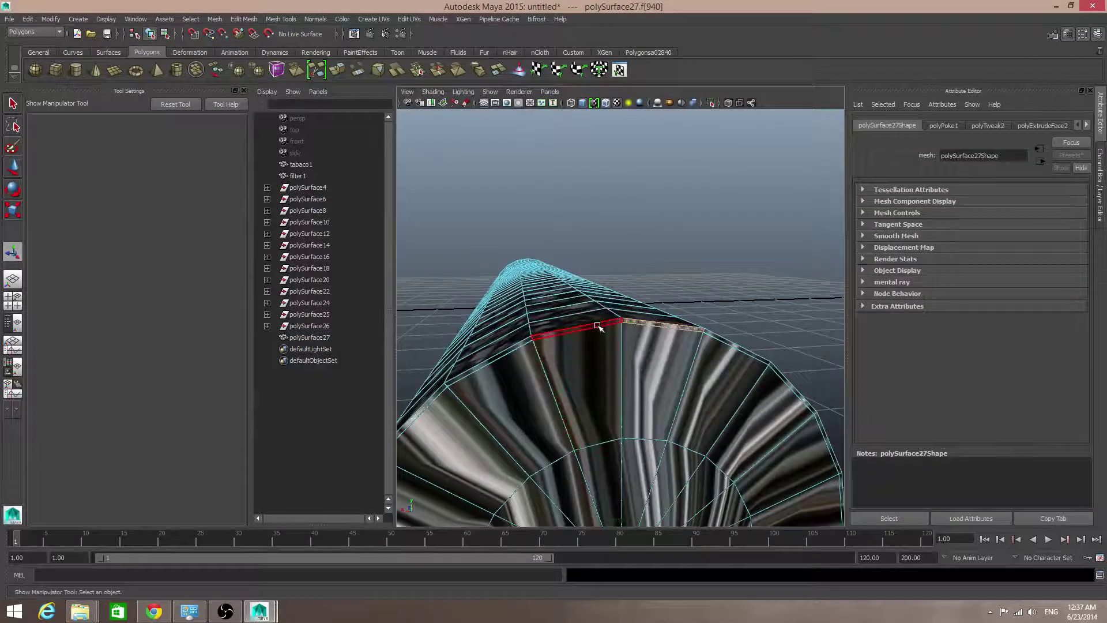
{"action": "left_click", "coordinate": [598, 325], "text": "shift"}
{"action": "double_click", "coordinate": [597, 326], "text": "shift"}
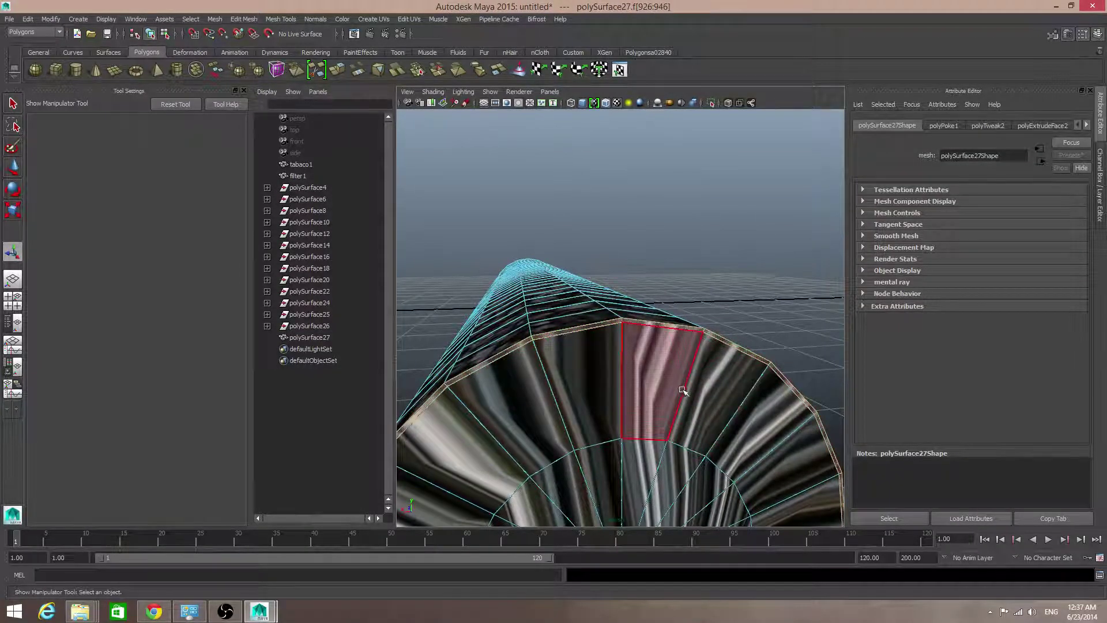
- Add the cap's wide face ring and its central triangular faces to the selection
{"action": "left_click_drag", "start_coordinate": [680, 386], "coordinate": [671, 327], "text": "alt"}
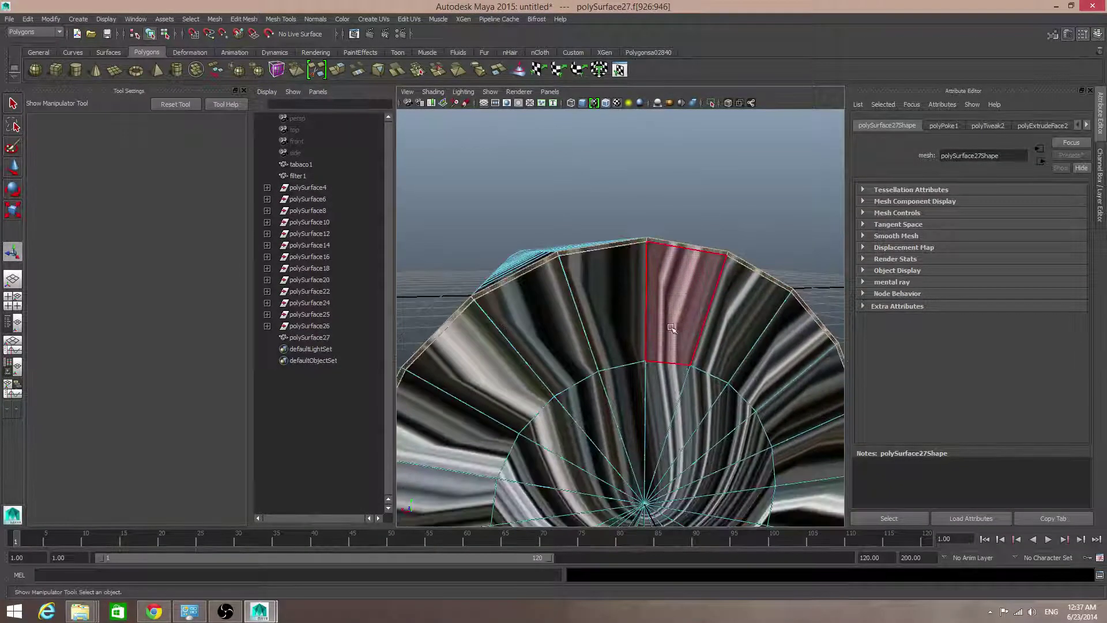
{"action": "double_click", "coordinate": [611, 310], "text": "shift"}
{"action": "left_click_drag", "start_coordinate": [646, 394], "coordinate": [627, 325], "text": "alt"}
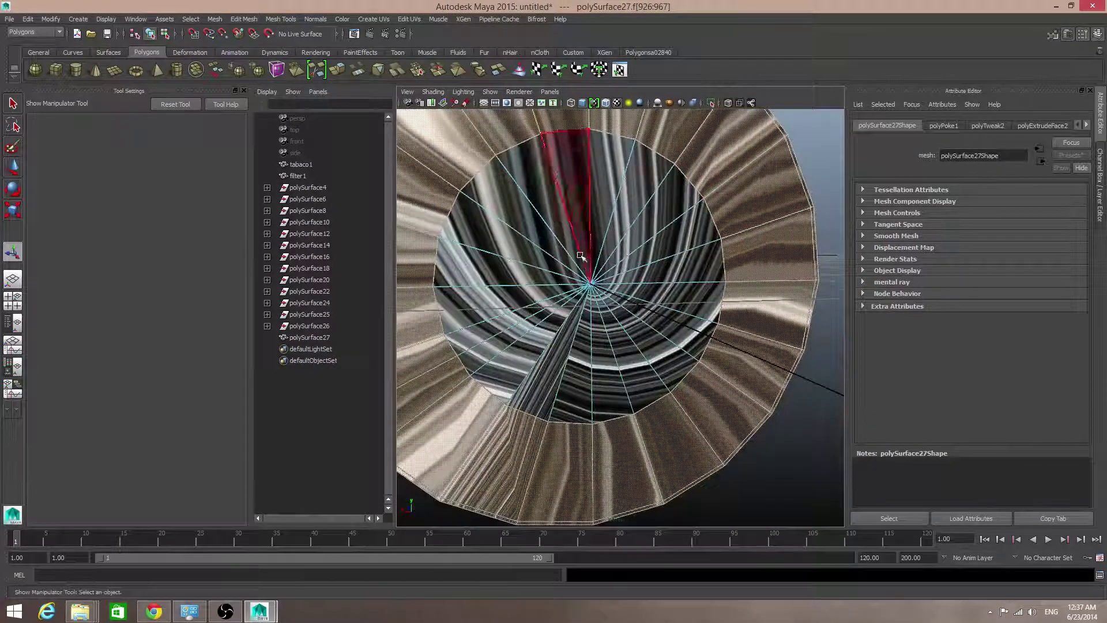
{"action": "left_click_drag", "start_coordinate": [568, 265], "coordinate": [611, 294], "text": "alt"}
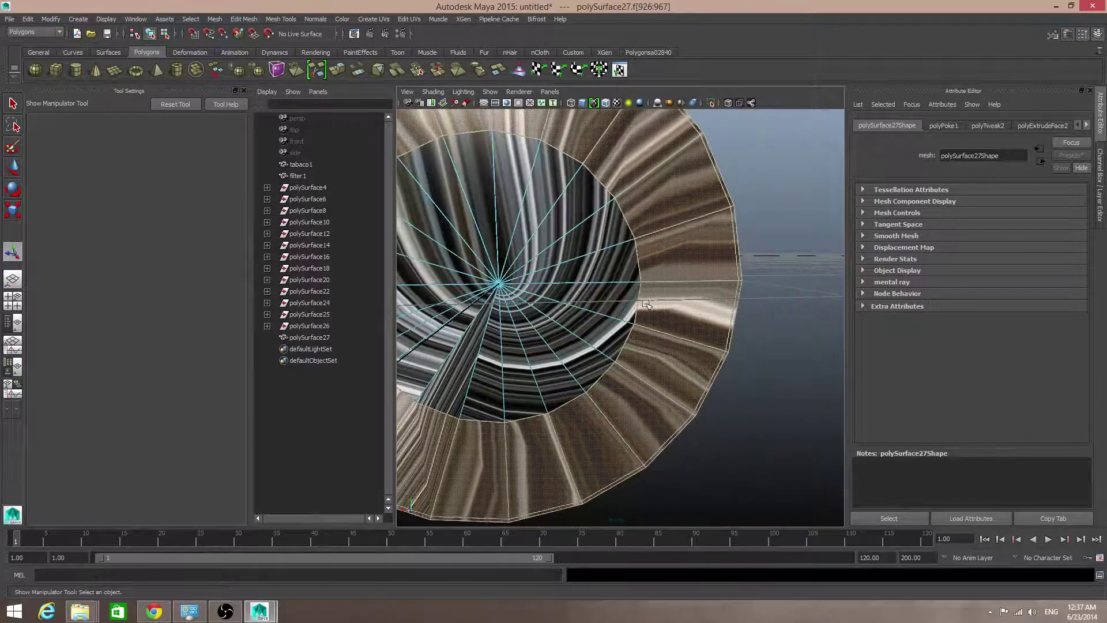
{"action": "right_click_drag", "start_coordinate": [645, 304], "coordinate": [595, 307], "text": "alt"}
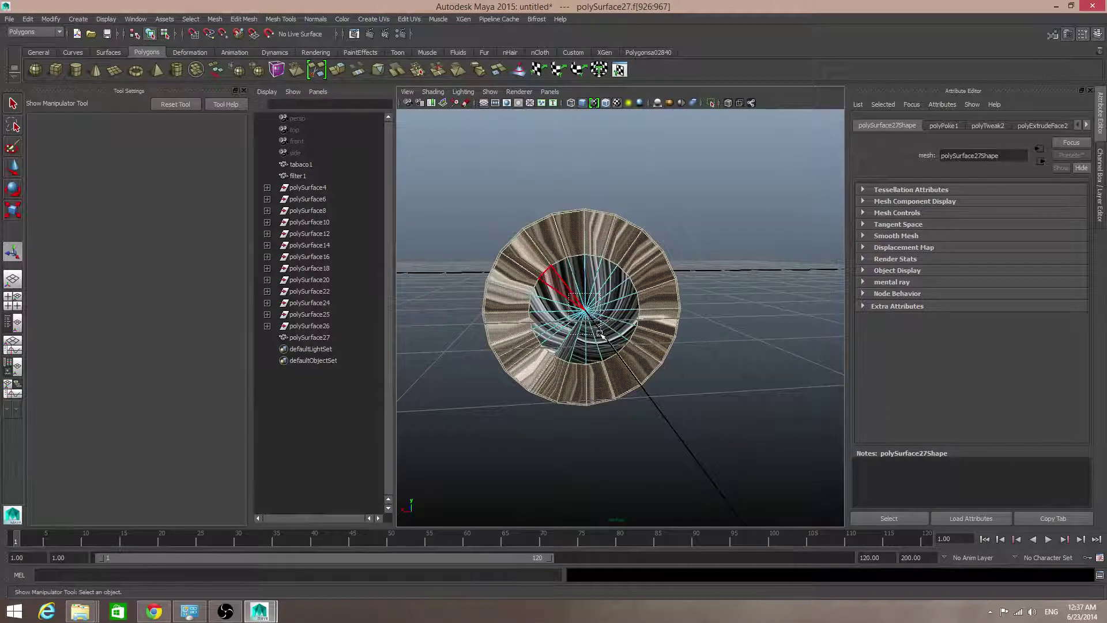
{"action": "left_click_drag", "start_coordinate": [599, 333], "coordinate": [607, 309], "text": "shift"}
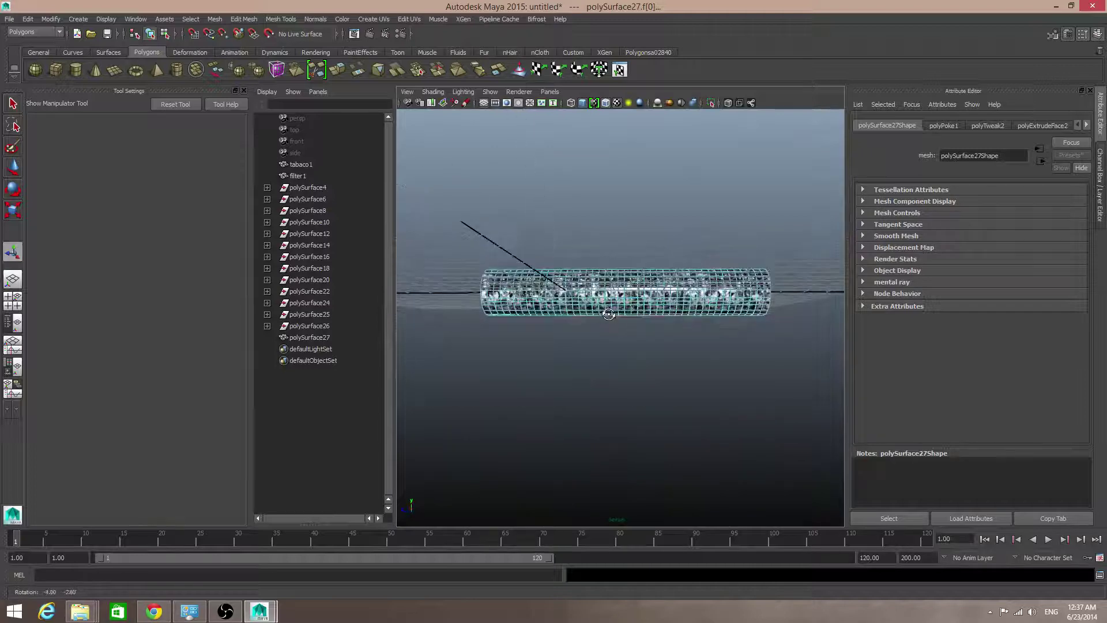
{"action": "left_click_drag", "start_coordinate": [485, 268], "coordinate": [740, 481]}
- Examine the selected end cap faces close up and from the cylinder's side
{"action": "left_click_drag", "start_coordinate": [692, 395], "coordinate": [548, 403], "text": "alt"}
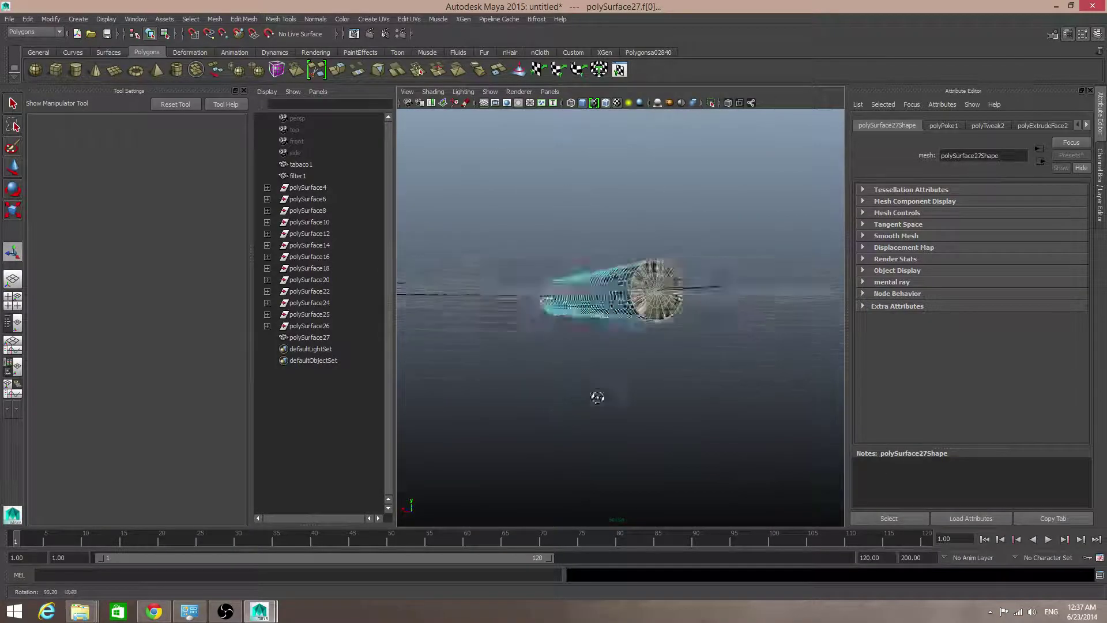
{"action": "right_click_drag", "start_coordinate": [605, 393], "coordinate": [709, 415], "text": "alt"}
{"action": "left_click_drag", "start_coordinate": [709, 416], "coordinate": [622, 418], "text": "alt"}
{"action": "right_click_drag", "start_coordinate": [622, 418], "coordinate": [704, 415], "text": "alt"}
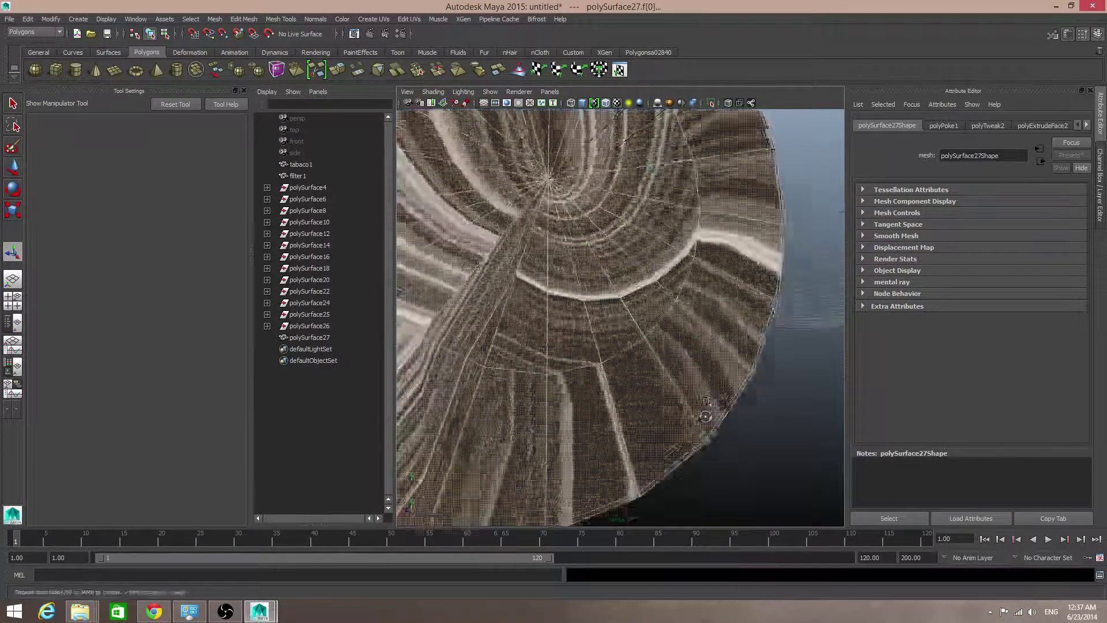
{"action": "left_click_drag", "start_coordinate": [703, 415], "coordinate": [698, 408], "text": "alt"}
{"action": "right_click_drag", "start_coordinate": [698, 408], "coordinate": [563, 403], "text": "alt"}
{"action": "left_click_drag", "start_coordinate": [563, 403], "coordinate": [662, 430], "text": "alt"}
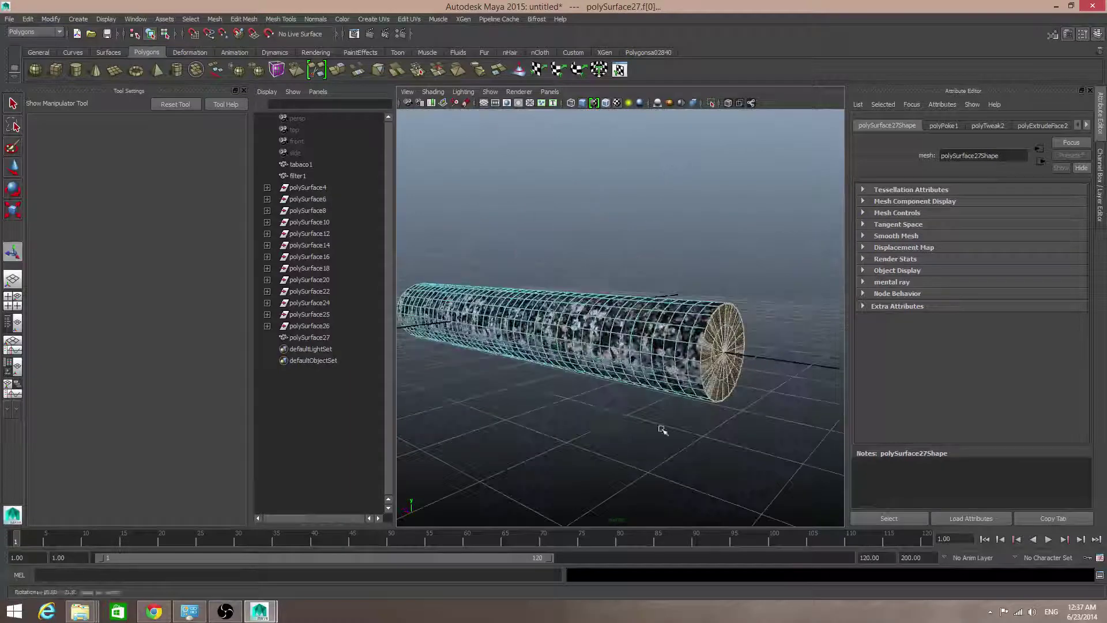
{"action": "middle_click_drag", "start_coordinate": [662, 430], "coordinate": [634, 422], "text": "alt"}
{"action": "right_click_drag", "start_coordinate": [634, 422], "coordinate": [684, 437], "text": "alt"}
{"action": "left_click_drag", "start_coordinate": [684, 438], "coordinate": [649, 435], "text": "alt"}
{"action": "middle_click_drag", "start_coordinate": [583, 328], "coordinate": [657, 347], "text": "alt"}
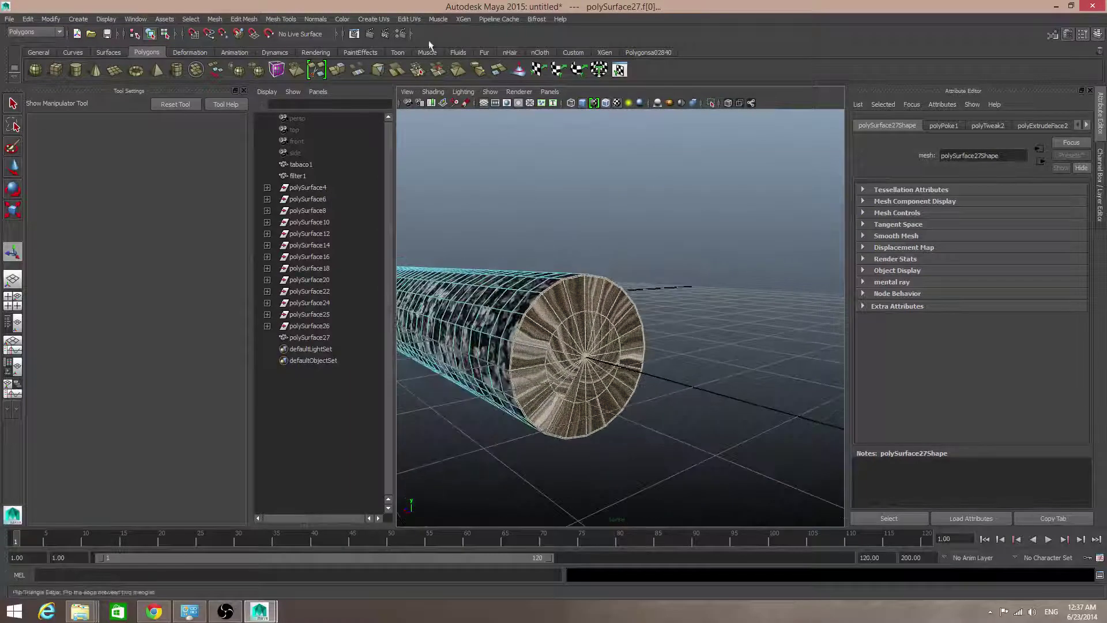
- Apply a planar UV mapping to the selected end cap faces
{"action": "left_click", "coordinate": [374, 19]}
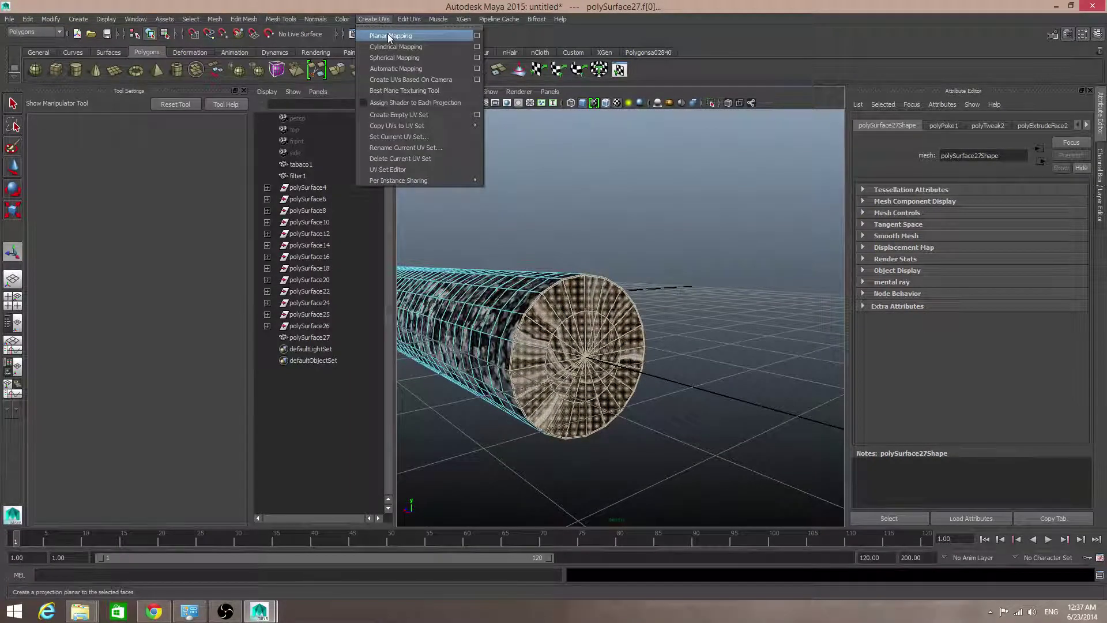
{"action": "left_click", "coordinate": [390, 38]}
{"action": "left_click_drag", "start_coordinate": [672, 346], "coordinate": [596, 342], "text": "alt"}
{"action": "middle_click_drag", "start_coordinate": [595, 342], "coordinate": [665, 339], "text": "alt"}
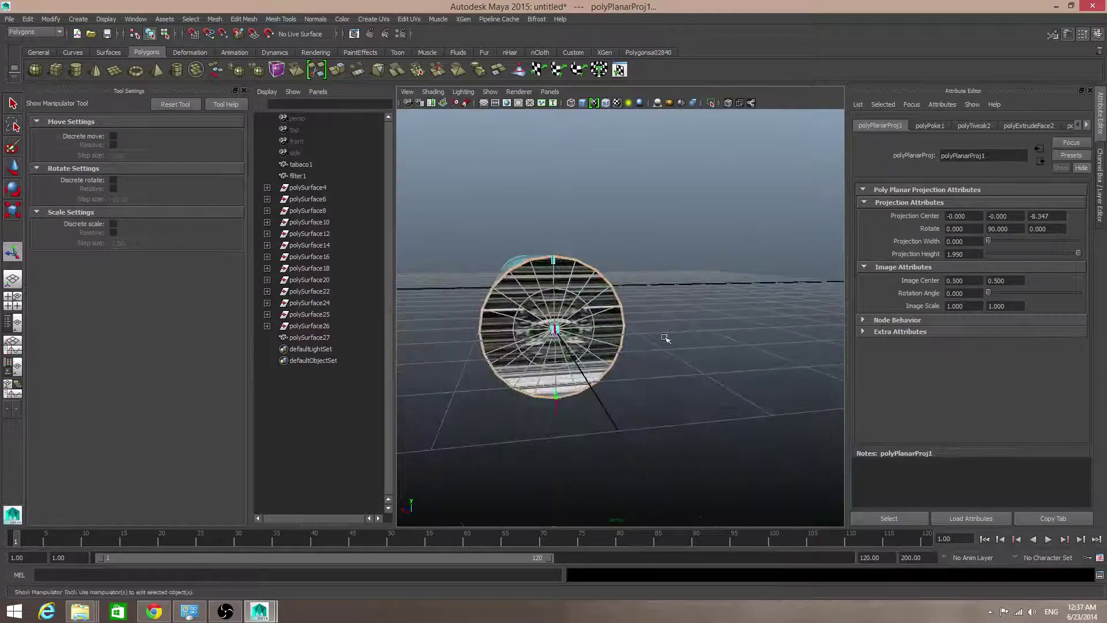
{"action": "right_click_drag", "start_coordinate": [665, 338], "coordinate": [655, 363], "text": "alt"}
{"action": "left_click_drag", "start_coordinate": [655, 363], "coordinate": [687, 370], "text": "alt"}
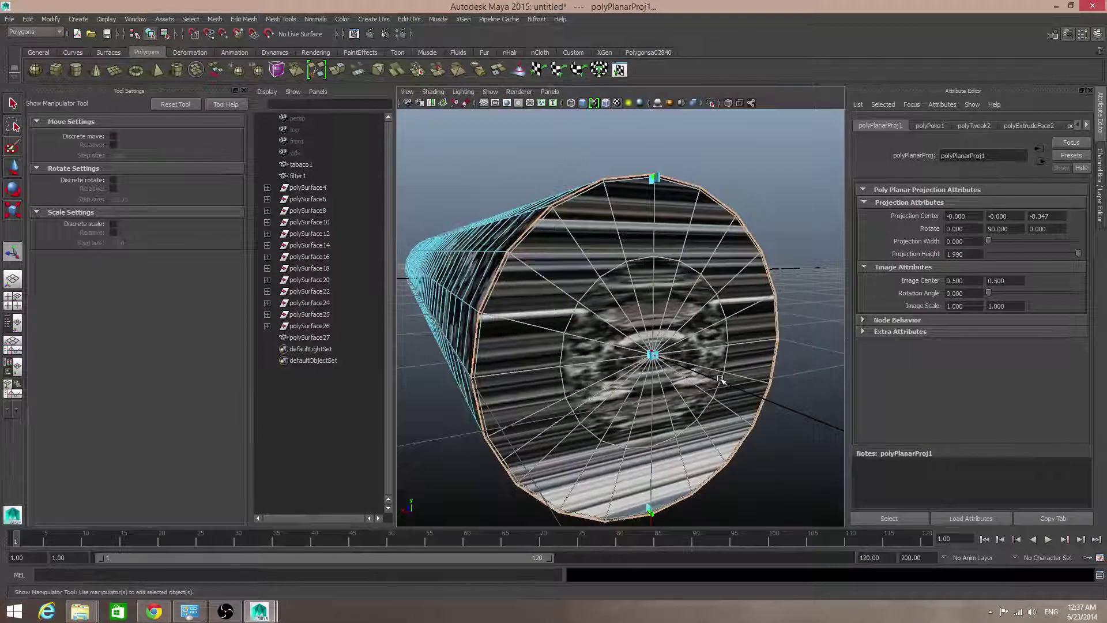
- Try to correct the stretched end cap texture by repositioning the planar projection and reducing its height to about 1.13, then undo the height change
{"action": "right_click_drag", "start_coordinate": [724, 378], "coordinate": [680, 371], "text": "alt"}
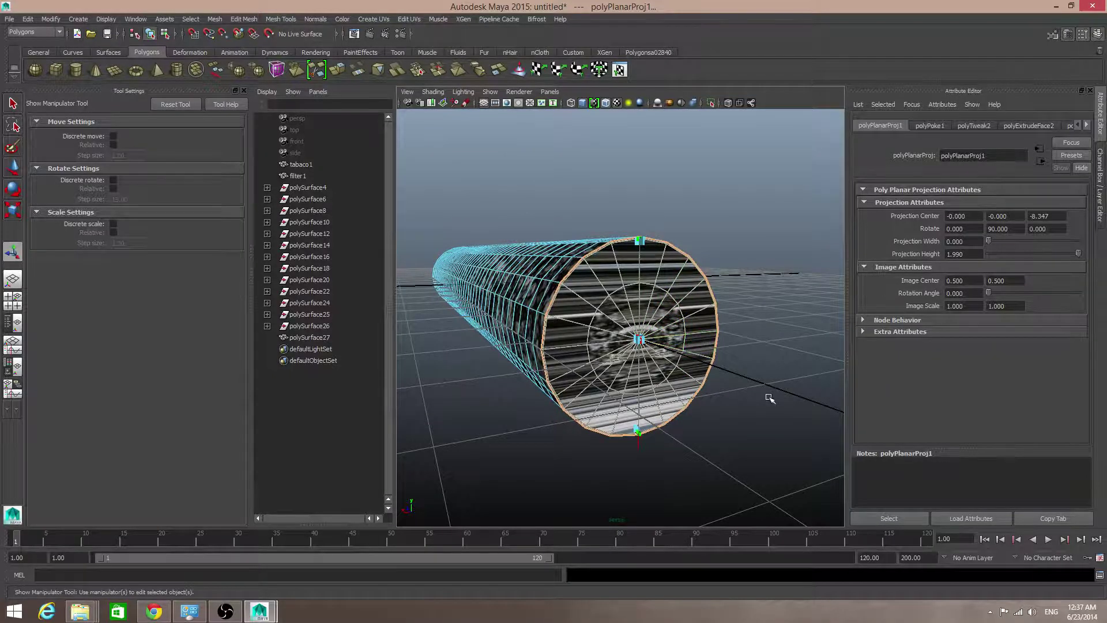
{"action": "left_click_drag", "start_coordinate": [749, 385], "coordinate": [776, 392], "text": "alt"}
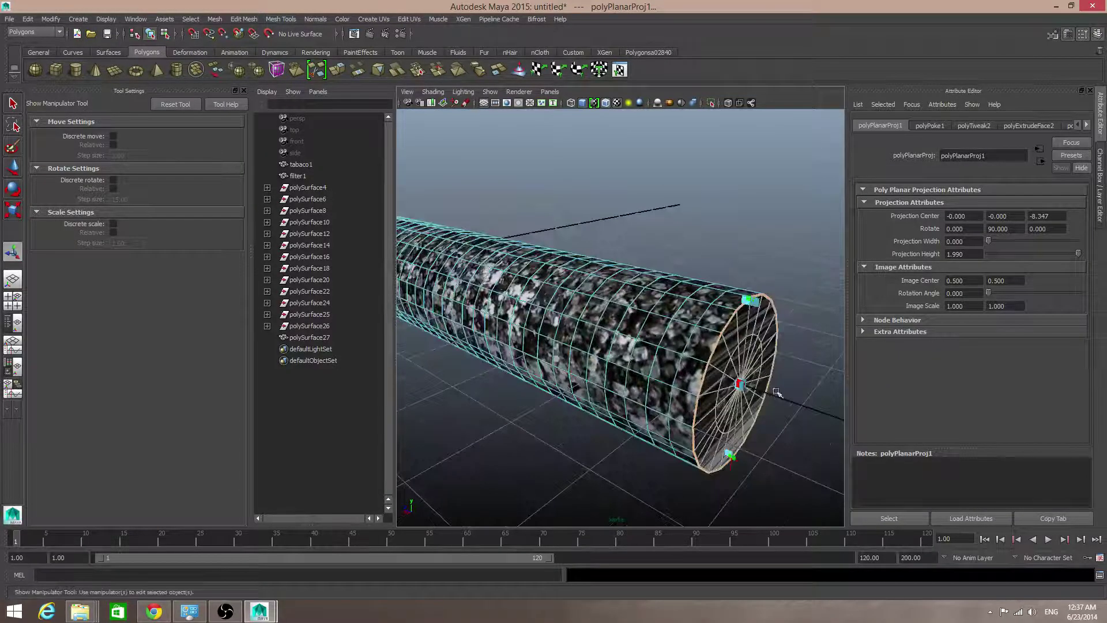
{"action": "left_click_drag", "start_coordinate": [771, 344], "coordinate": [711, 246], "text": "alt"}
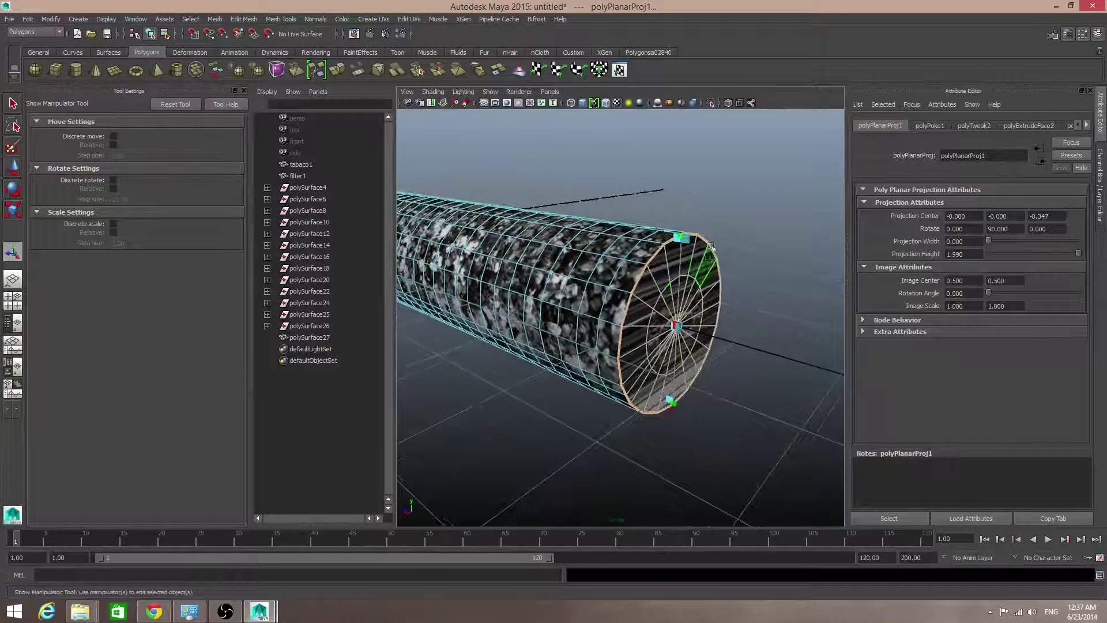
{"action": "left_click_drag", "start_coordinate": [708, 349], "coordinate": [628, 328], "text": "alt"}
{"action": "scroll", "coordinate": [646, 334], "scroll_direction": "up", "scroll_amount": 3}
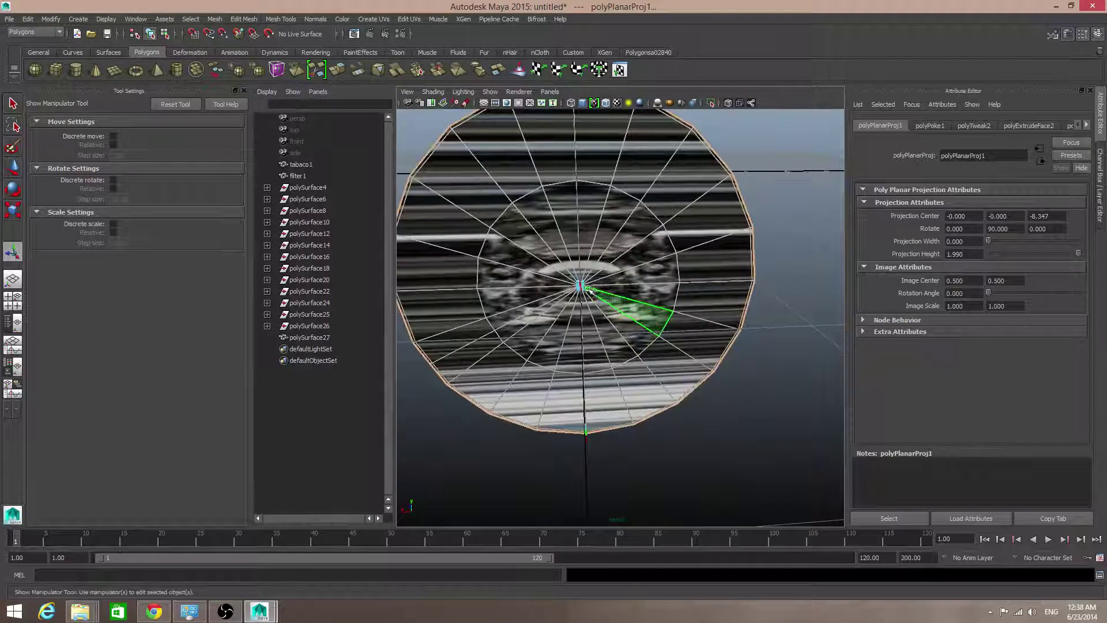
{"action": "mouse_move", "coordinate": [582, 285]}
{"action": "left_mouse_down"}
{"action": "mouse_move", "coordinate": [621, 342]}
{"action": "mouse_move", "coordinate": [674, 287]}
{"action": "mouse_move", "coordinate": [751, 291]}
{"action": "mouse_move", "coordinate": [593, 295]}
{"action": "left_mouse_up"}
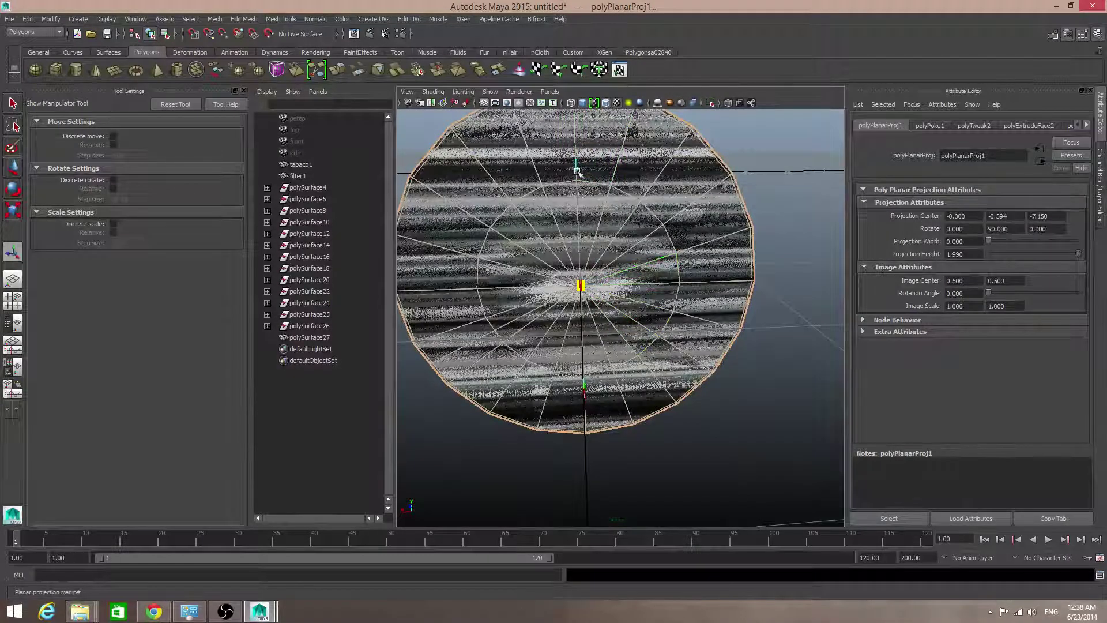
{"action": "left_click_drag", "start_coordinate": [576, 165], "coordinate": [529, 273]}
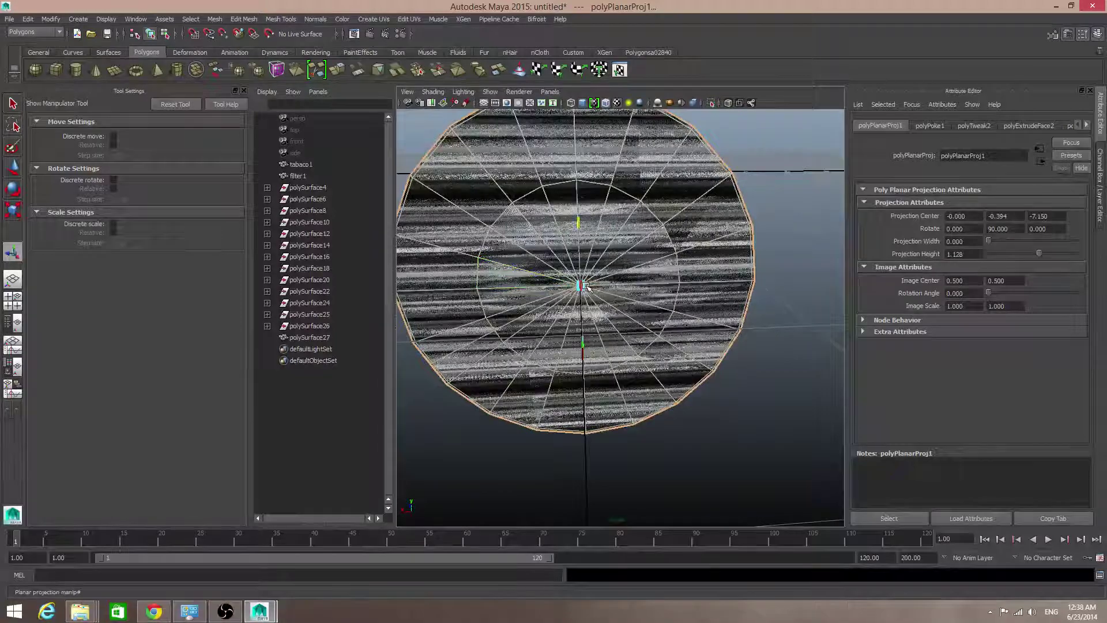
{"action": "key", "text": "ctrl+z"}
- Face the end cap straight on, create camera-based UVs for its selected faces, and return to object selection
{"action": "right_click_drag", "start_coordinate": [683, 288], "coordinate": [611, 270], "text": "alt"}
{"action": "mouse_move", "coordinate": [611, 271]}
{"action": "left_mouse_down", "text": "alt"}
{"action": "mouse_move", "coordinate": [623, 262]}
{"action": "mouse_move", "coordinate": [605, 233]}
{"action": "mouse_move", "coordinate": [605, 257]}
{"action": "left_mouse_up", "text": "alt"}
{"action": "middle_click_drag", "start_coordinate": [568, 298], "coordinate": [566, 343], "text": "alt"}
{"action": "right_click_drag", "start_coordinate": [566, 343], "coordinate": [606, 347], "text": "alt"}
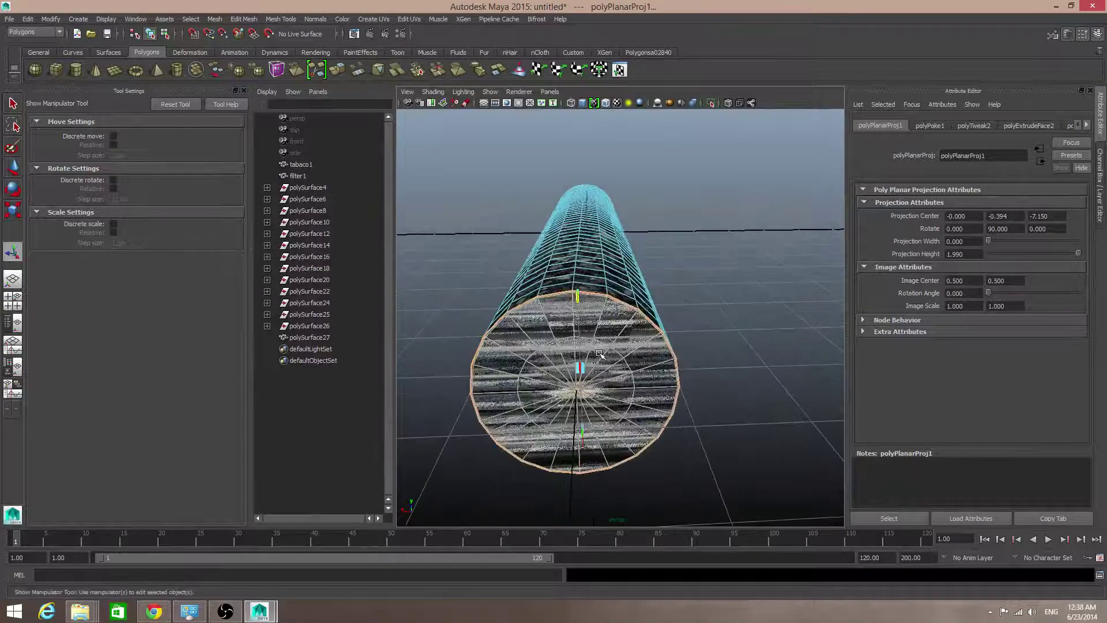
{"action": "middle_click_drag", "start_coordinate": [605, 347], "coordinate": [622, 367], "text": "alt"}
{"action": "left_click_drag", "start_coordinate": [621, 367], "coordinate": [612, 340], "text": "alt"}
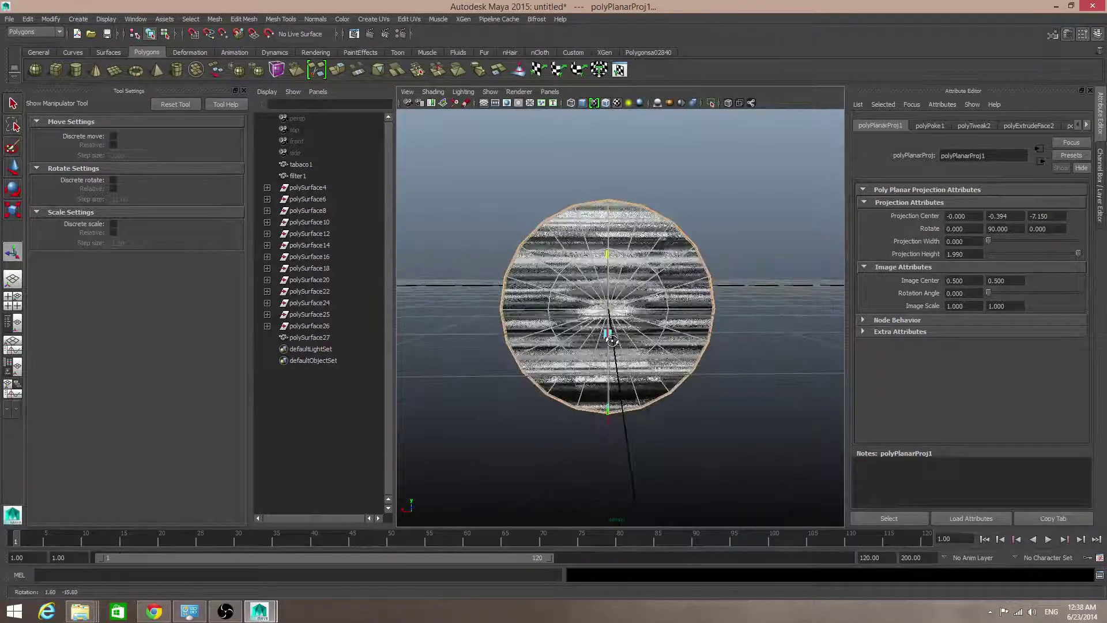
{"action": "left_click", "coordinate": [381, 19]}
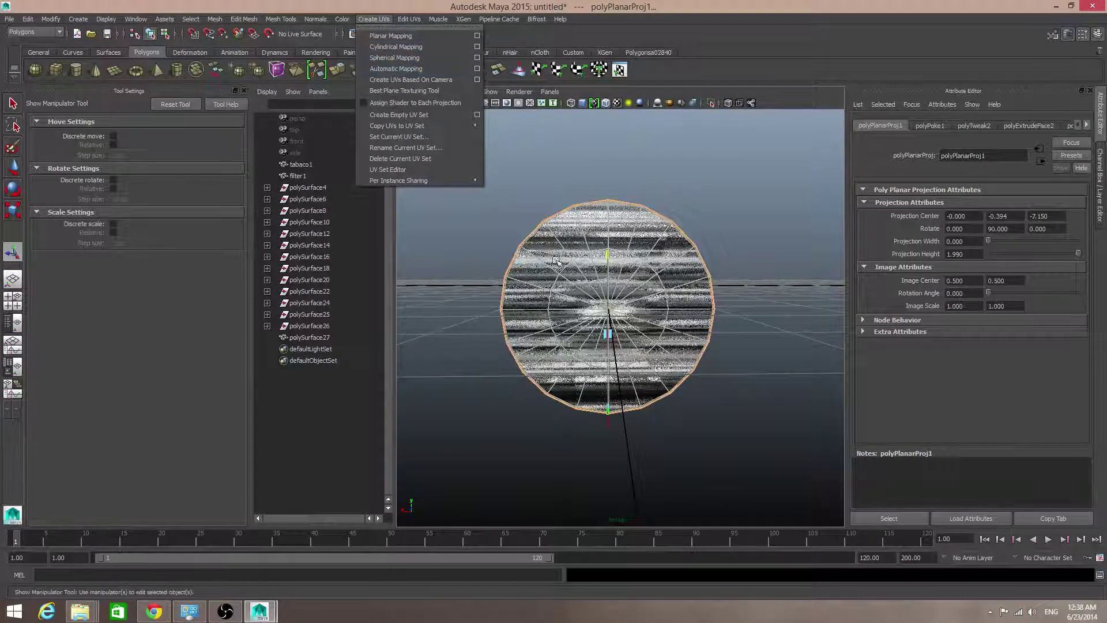
{"action": "left_click", "coordinate": [425, 80]}
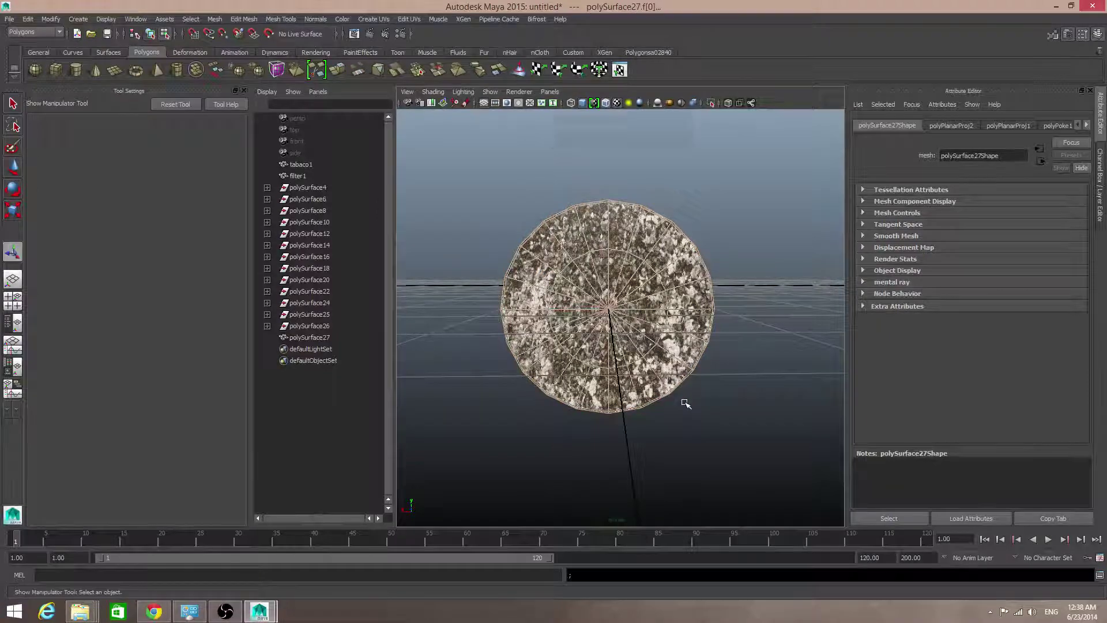
{"action": "key", "text": "F8"}
- Delete the single large face closing the cylinder's opposite, unsubdivided end
{"action": "right_click_drag", "start_coordinate": [685, 403], "coordinate": [624, 339], "text": "alt"}
{"action": "left_click_drag", "start_coordinate": [623, 339], "coordinate": [697, 365], "text": "alt"}
{"action": "left_click_drag", "start_coordinate": [697, 323], "coordinate": [793, 426], "text": "alt"}
{"action": "right_click_drag", "start_coordinate": [612, 353], "coordinate": [526, 376], "text": "alt"}
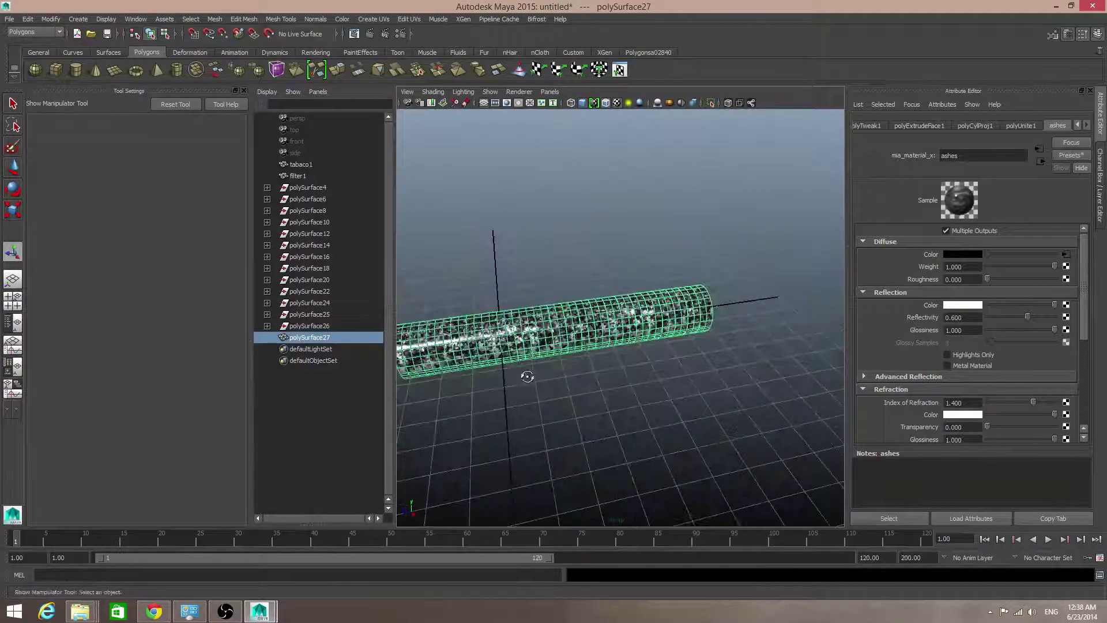
{"action": "left_click_drag", "start_coordinate": [527, 376], "coordinate": [599, 374], "text": "alt"}
{"action": "right_click_drag", "start_coordinate": [548, 373], "coordinate": [578, 388], "text": "alt"}
{"action": "middle_click_drag", "start_coordinate": [521, 388], "coordinate": [616, 341], "text": "alt"}
{"action": "right_click_drag", "start_coordinate": [615, 341], "coordinate": [588, 346], "text": "alt"}
{"action": "left_click", "coordinate": [604, 356]}
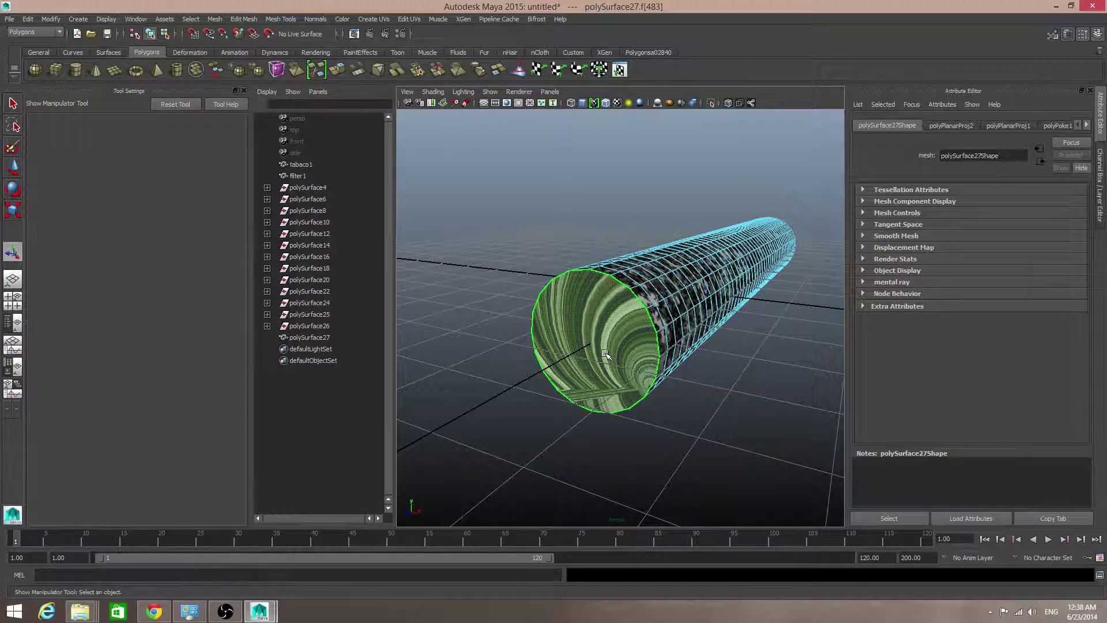
{"action": "key", "text": "Delete"}
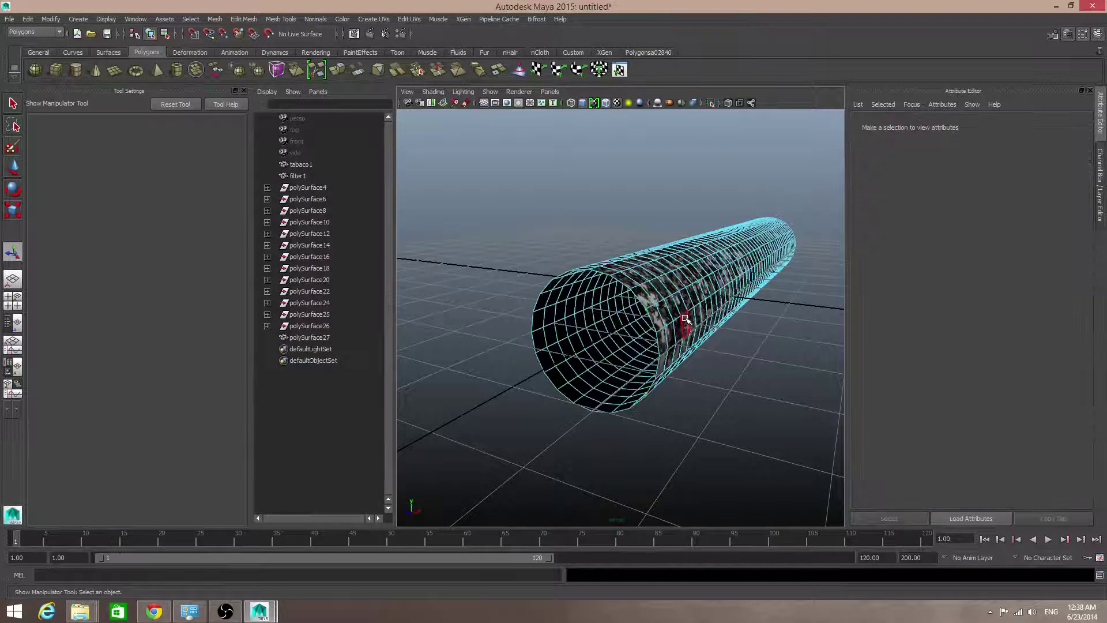
{"action": "key", "text": "F8"}
{"action": "key", "text": "F8"}
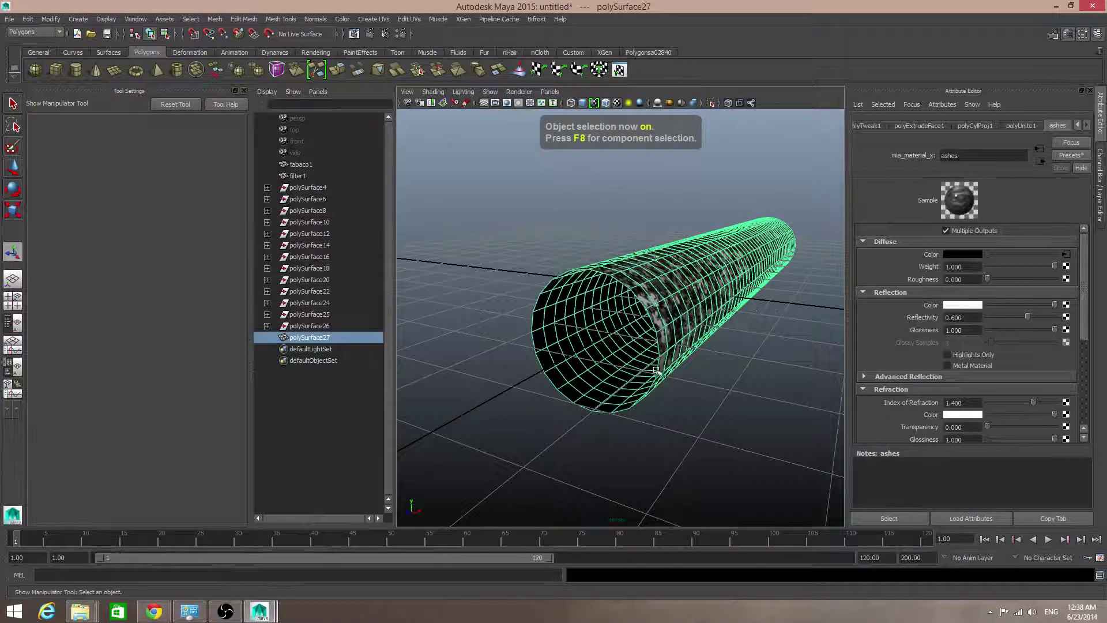
- Examine the ash texture on the cylinder's mapped end cap and along its whole length
{"action": "left_click_drag", "start_coordinate": [678, 338], "coordinate": [507, 320], "text": "alt"}
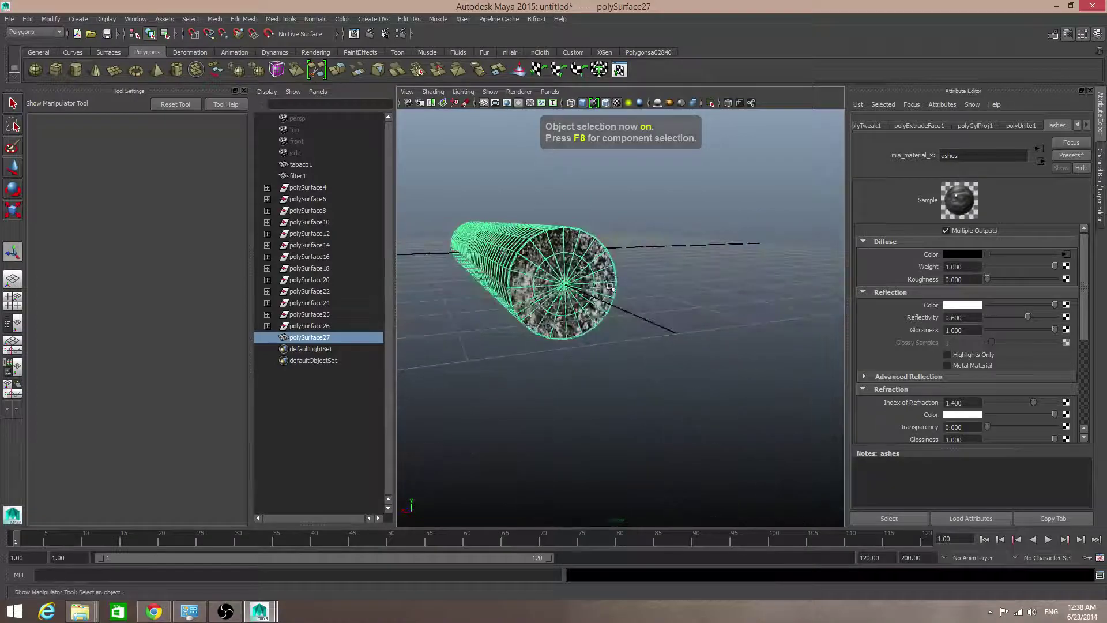
{"action": "left_click_drag", "start_coordinate": [614, 288], "coordinate": [802, 297], "text": "alt"}
{"action": "left_click_drag", "start_coordinate": [617, 357], "coordinate": [462, 362], "text": "alt"}
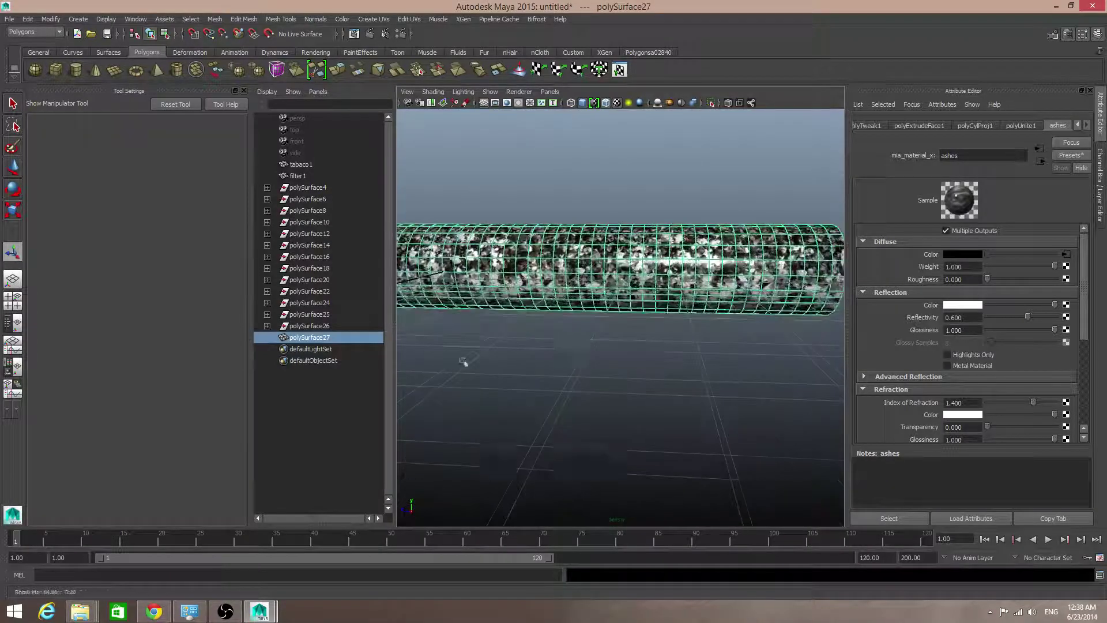
{"action": "middle_click_drag", "start_coordinate": [582, 369], "coordinate": [584, 387], "text": "alt"}
{"action": "left_click_drag", "start_coordinate": [583, 386], "coordinate": [560, 423], "text": "alt"}
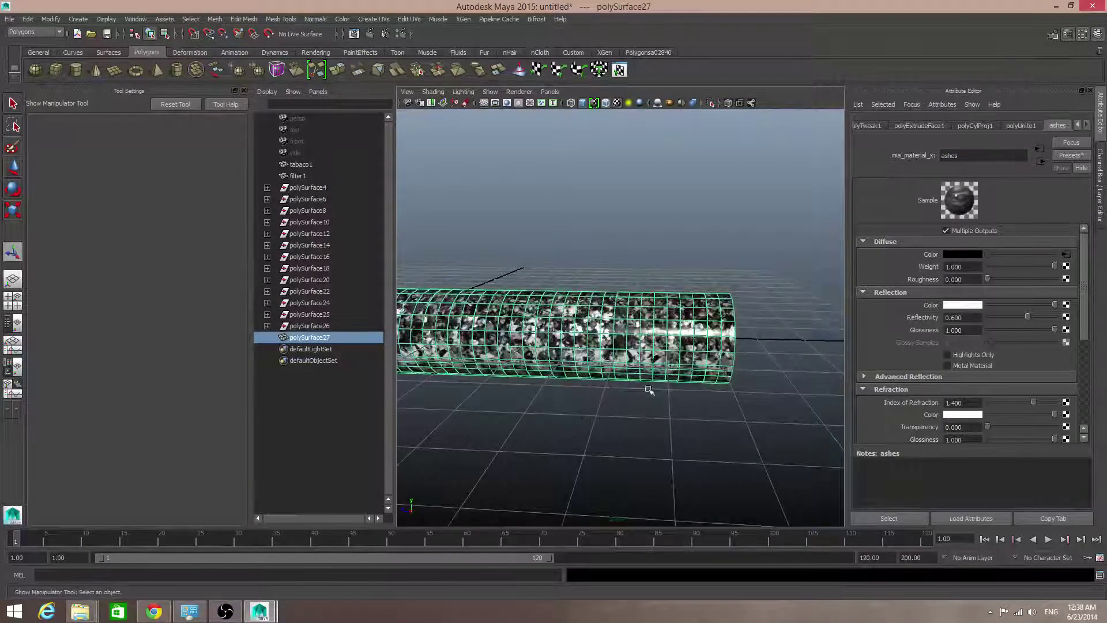
{"action": "scroll", "coordinate": [638, 394], "scroll_direction": "down", "scroll_amount": 4}
{"action": "middle_click_drag", "start_coordinate": [589, 271], "coordinate": [672, 335], "text": "alt"}
{"action": "left_click_drag", "start_coordinate": [586, 419], "coordinate": [605, 425], "text": "alt"}
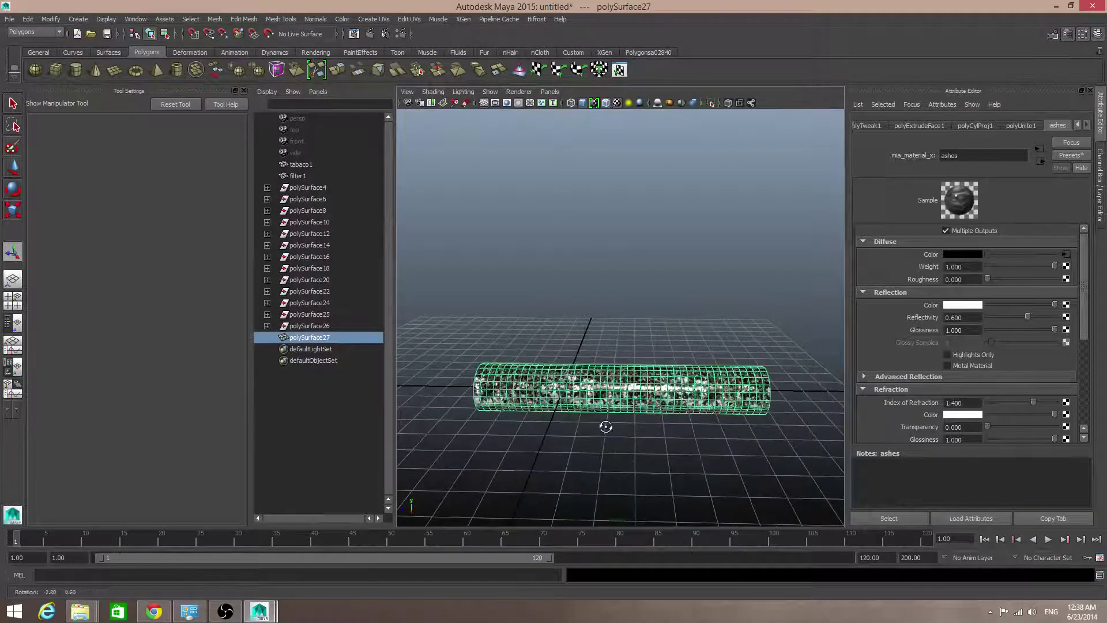
{"action": "middle_click_drag", "start_coordinate": [610, 429], "coordinate": [613, 418], "text": "alt"}
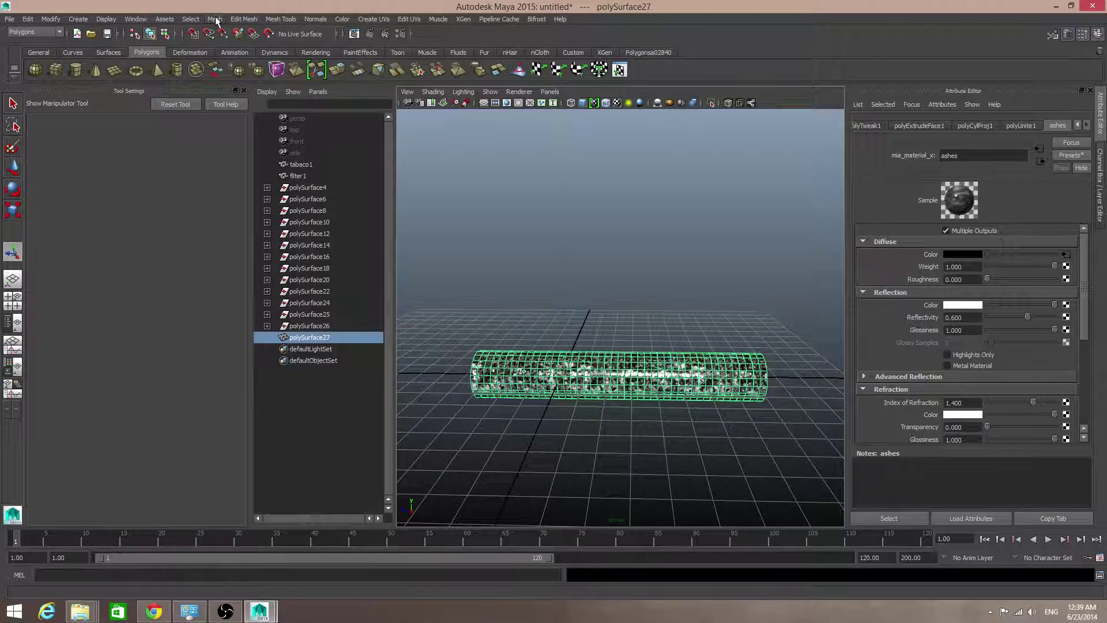
- Separate the combined cylinder into individual meshes and delete the construction history of all the pieces
{"action": "left_click", "coordinate": [38, 52]}
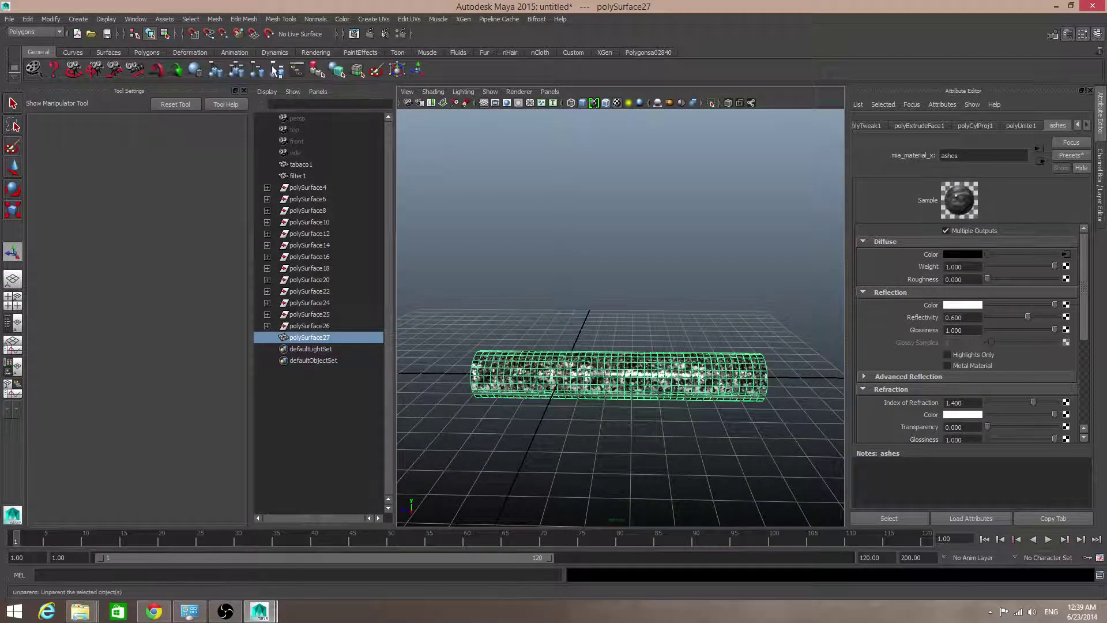
{"action": "left_click", "coordinate": [214, 19]}
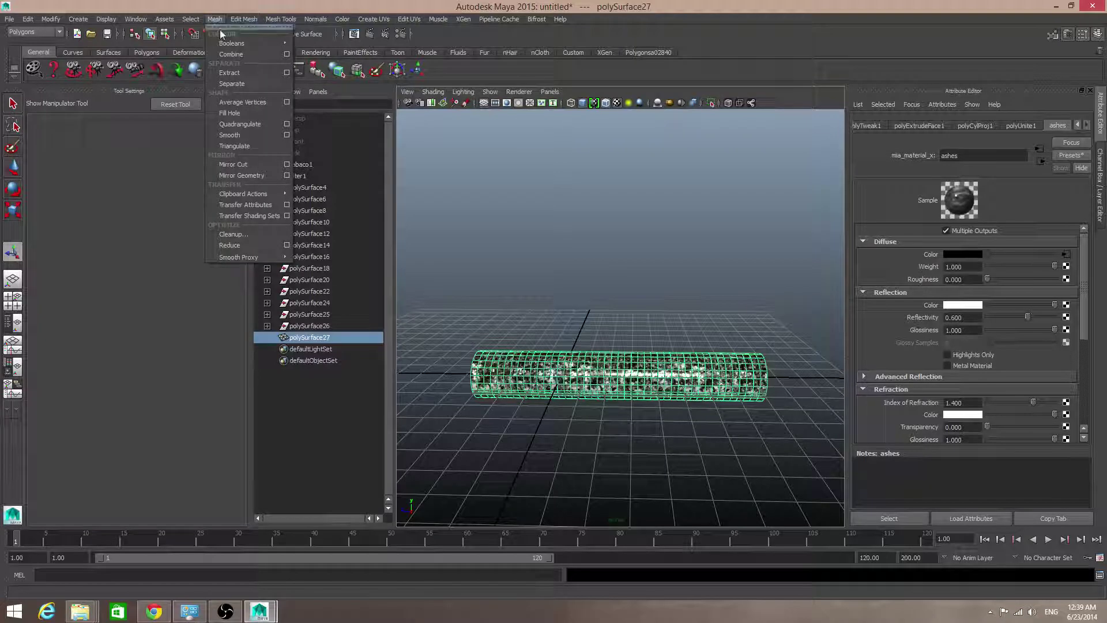
{"action": "left_click", "coordinate": [231, 84]}
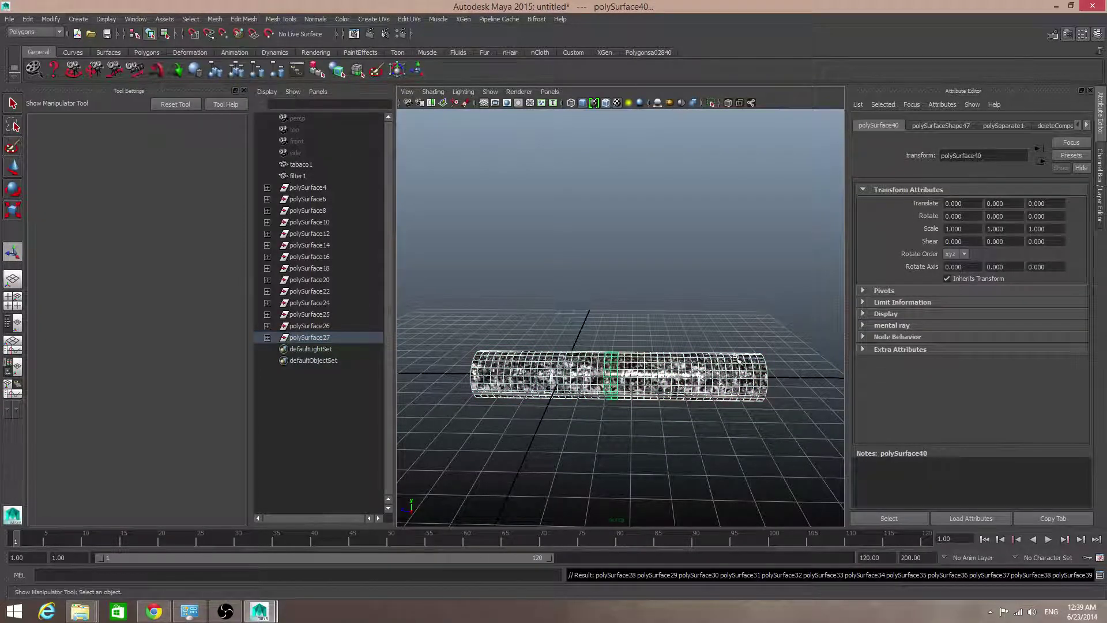
{"action": "left_click_drag", "start_coordinate": [450, 306], "coordinate": [791, 461]}
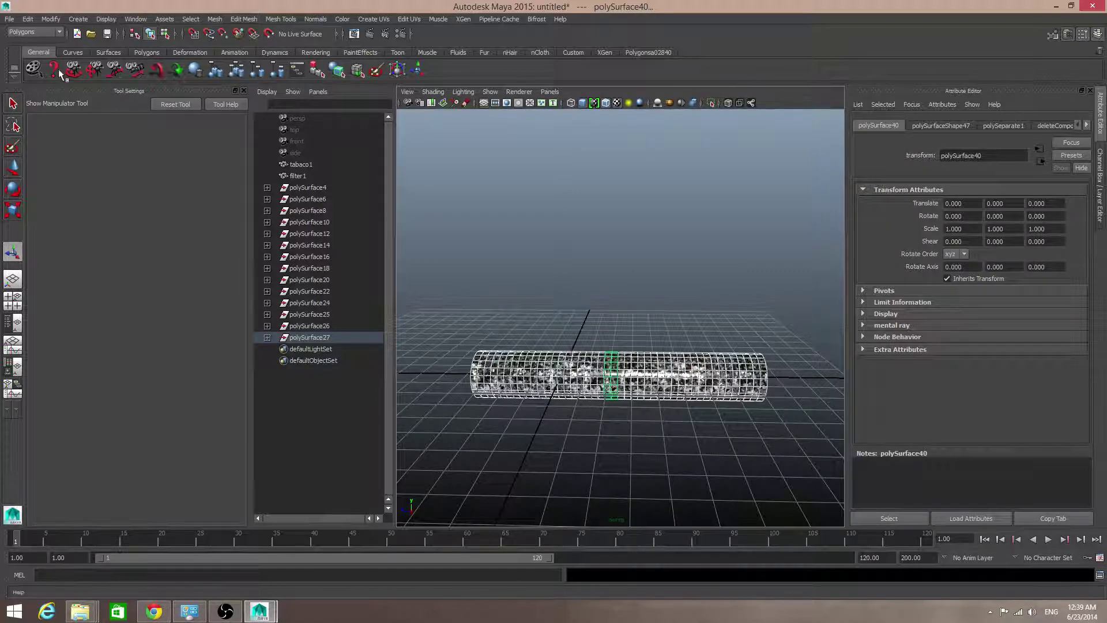
{"action": "left_click", "coordinate": [568, 52]}
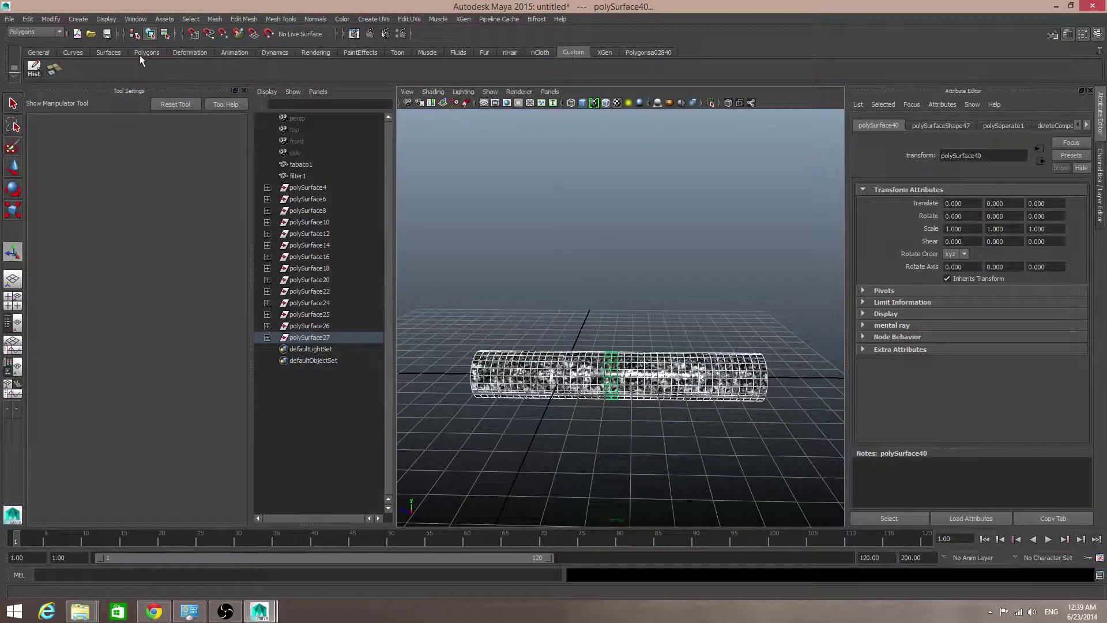
{"action": "left_click", "coordinate": [33, 72]}
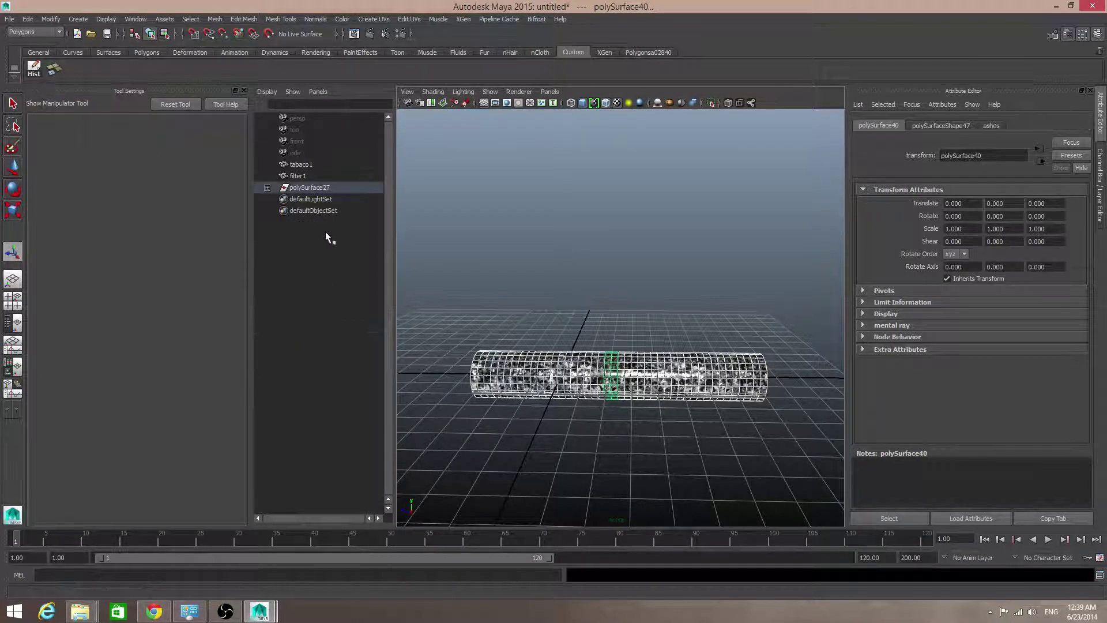
- Move all the separated pieces out of the polySurface27 group and delete the empty group
{"action": "left_click", "coordinate": [270, 190]}
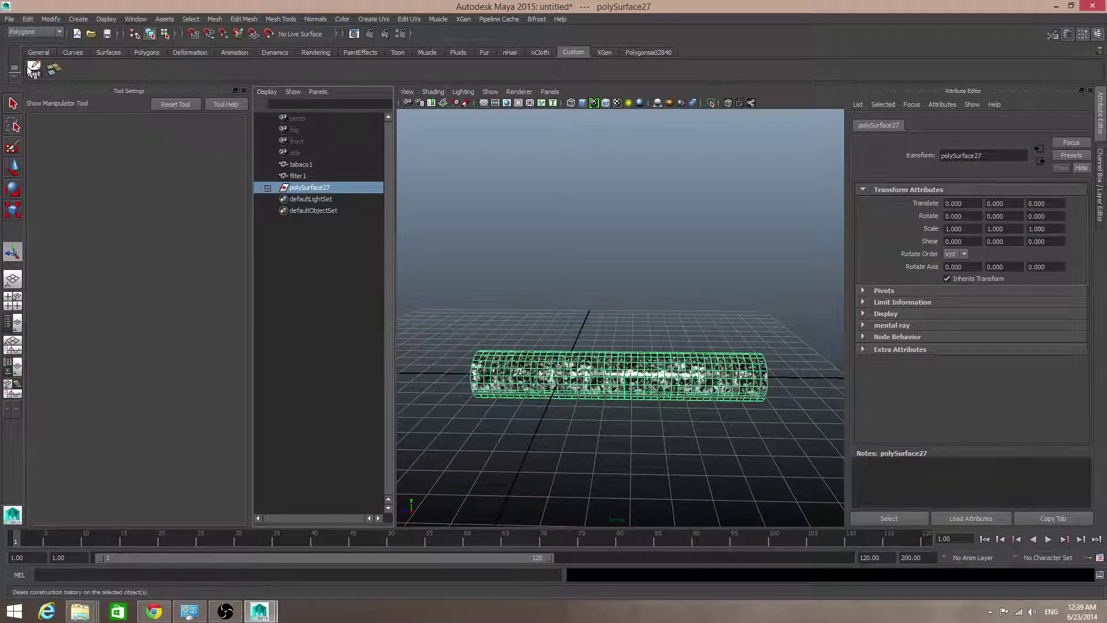
{"action": "left_click", "coordinate": [267, 188]}
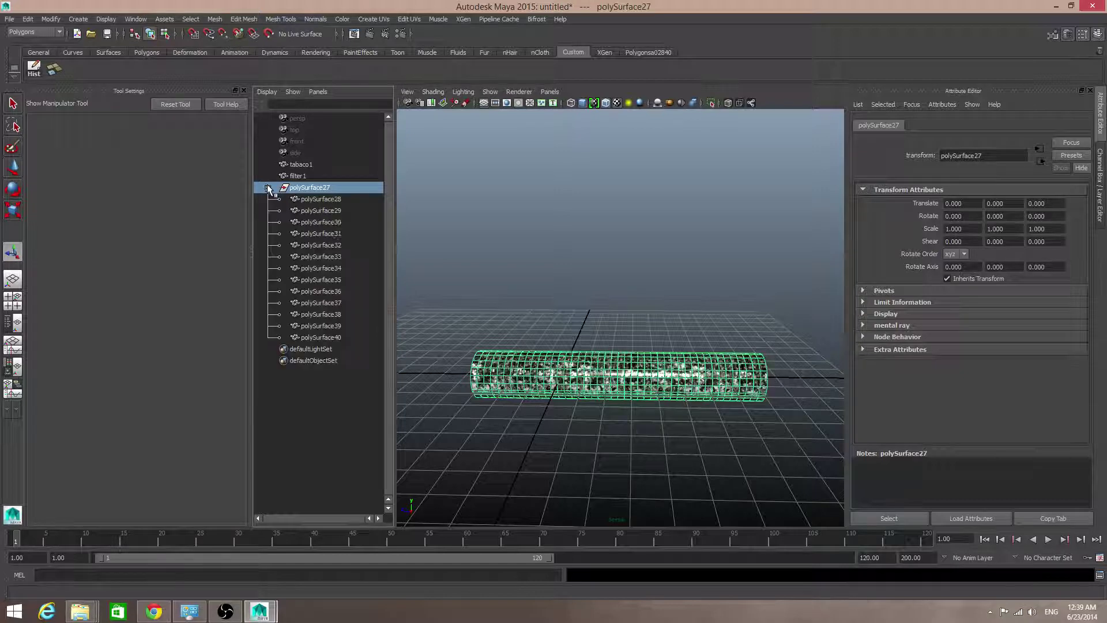
{"action": "left_click", "coordinate": [309, 199]}
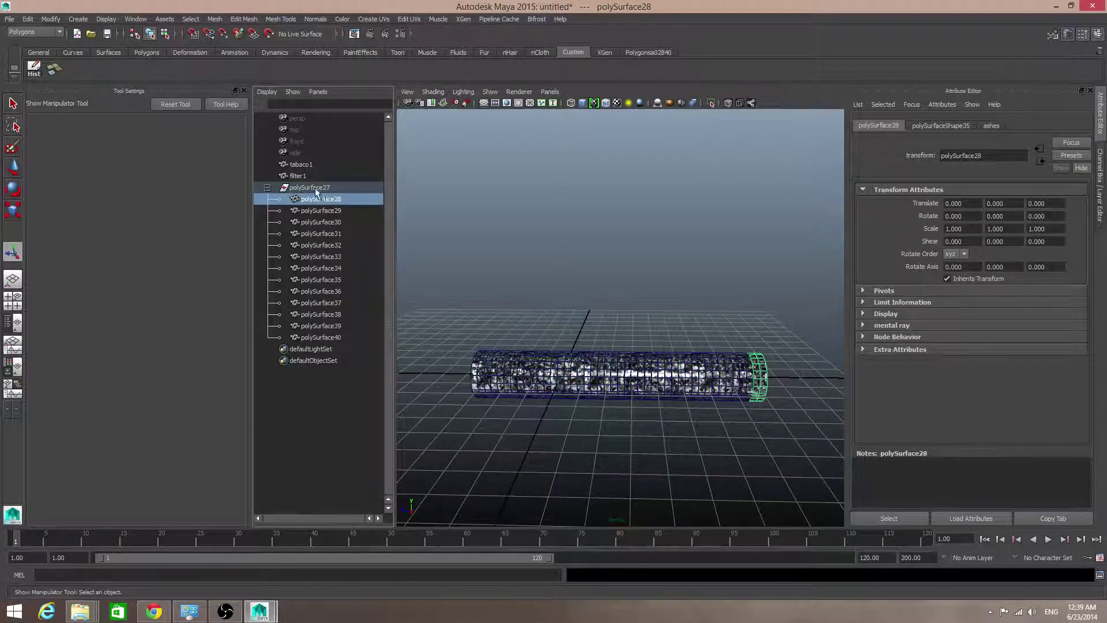
{"action": "left_click", "coordinate": [313, 338], "text": "shift"}
{"action": "middle_click_drag", "start_coordinate": [313, 337], "coordinate": [321, 184]}
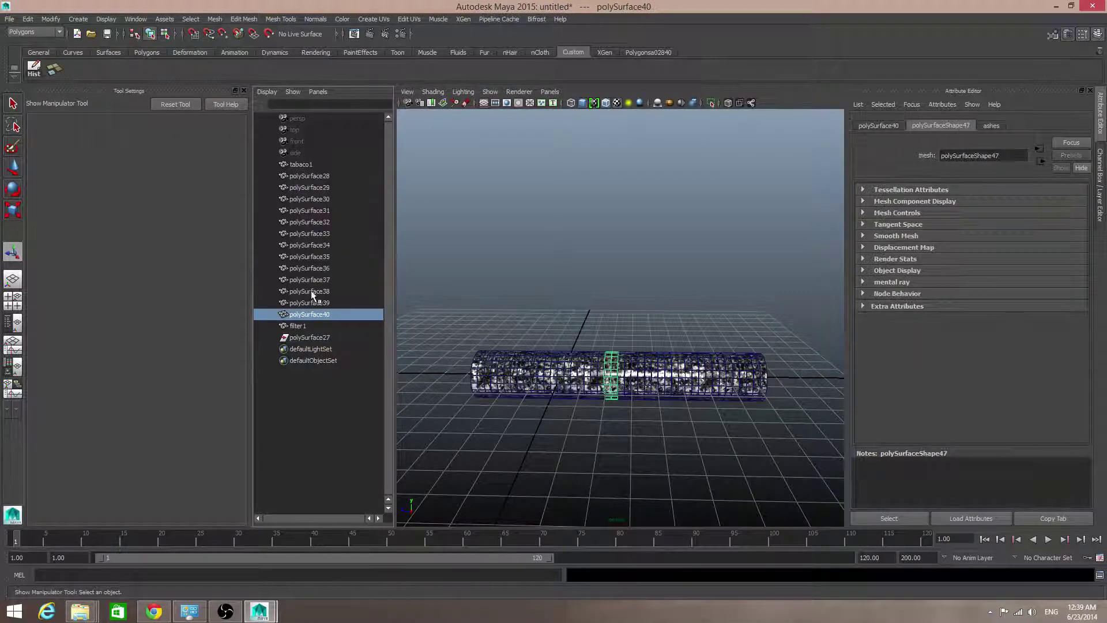
{"action": "left_click", "coordinate": [305, 337]}
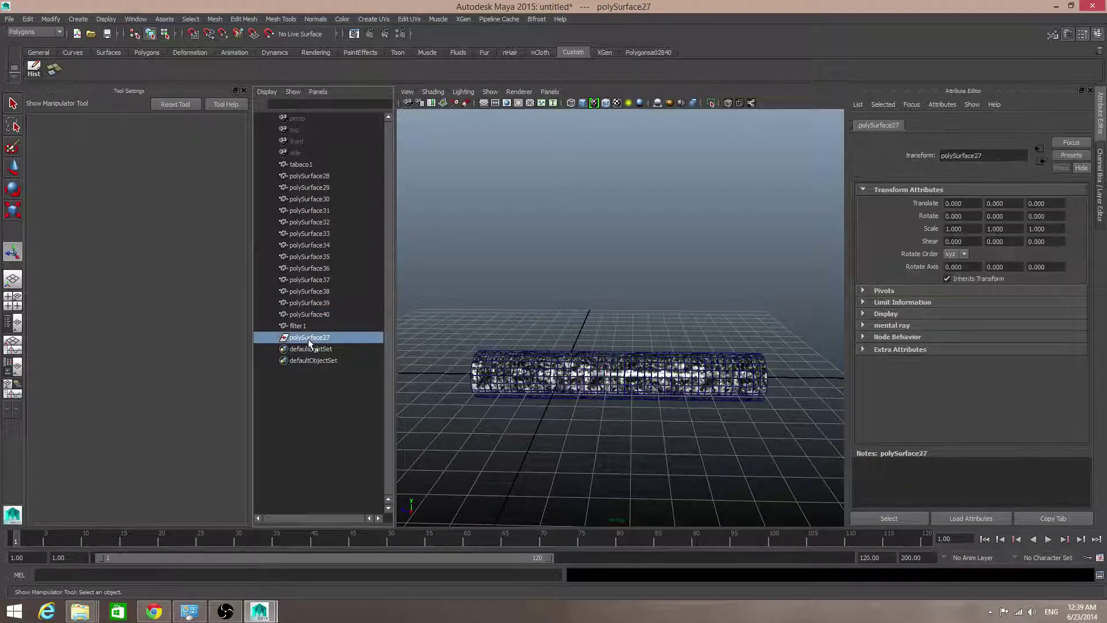
{"action": "key", "text": "Delete"}
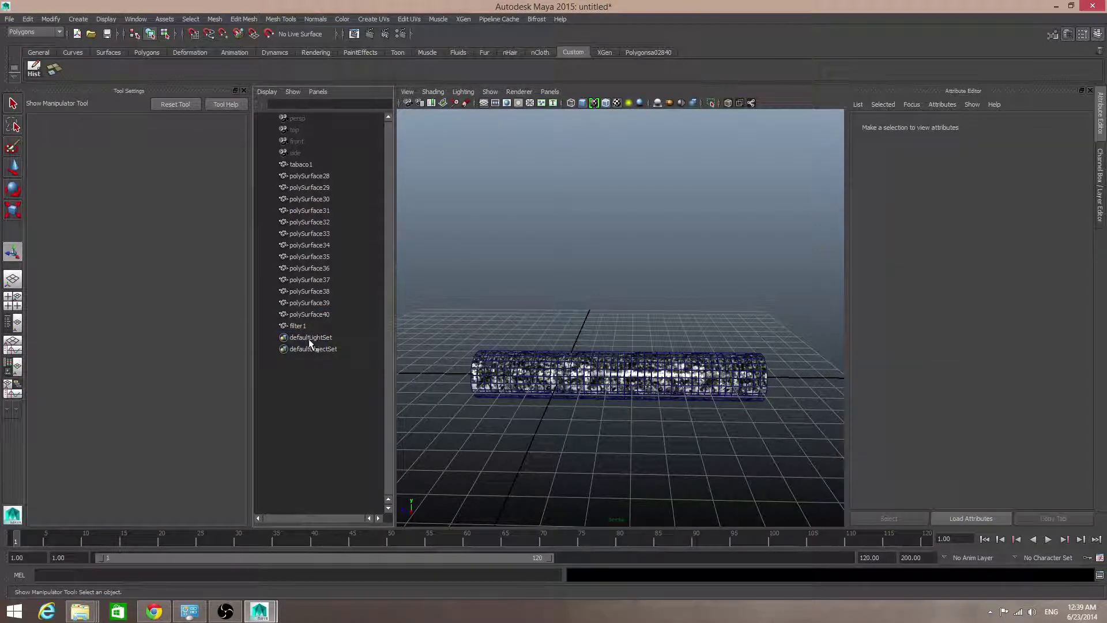
- Reorder polySurface28 through polySurface40 so that they are listed below filter1 in the Outliner
{"action": "left_click", "coordinate": [305, 176]}
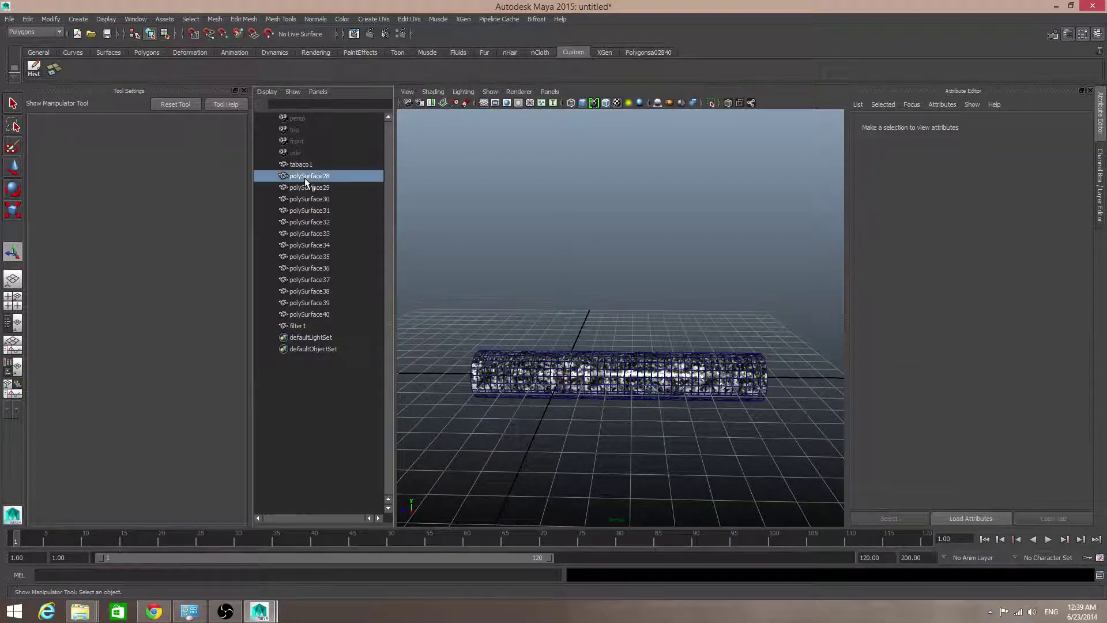
{"action": "left_click", "coordinate": [304, 314], "text": "shift"}
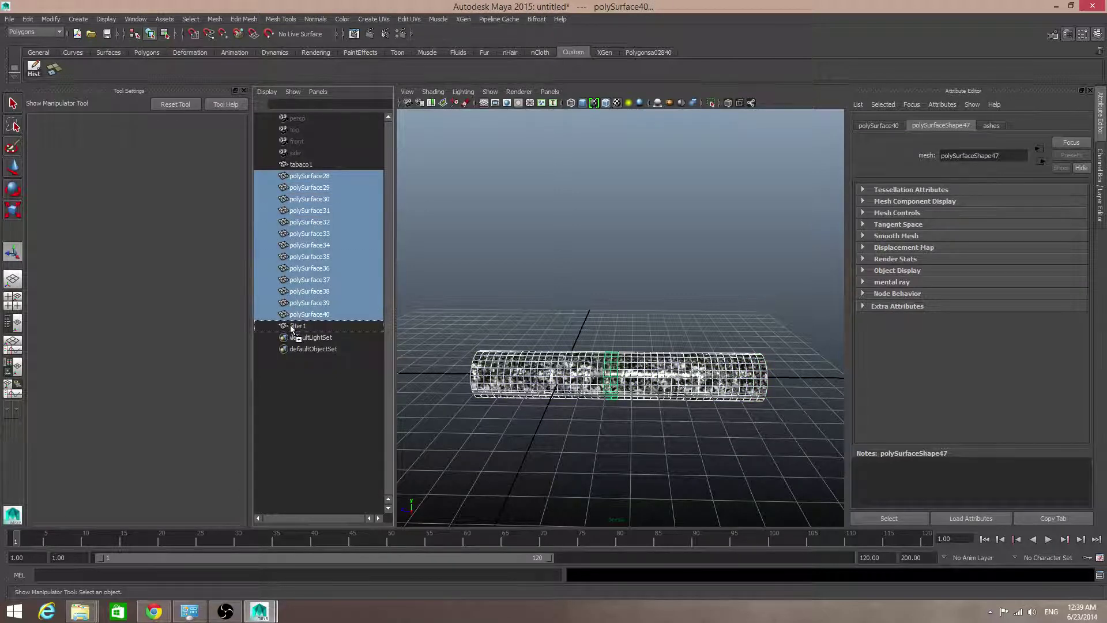
{"action": "middle_click_drag", "start_coordinate": [291, 328], "coordinate": [298, 339]}
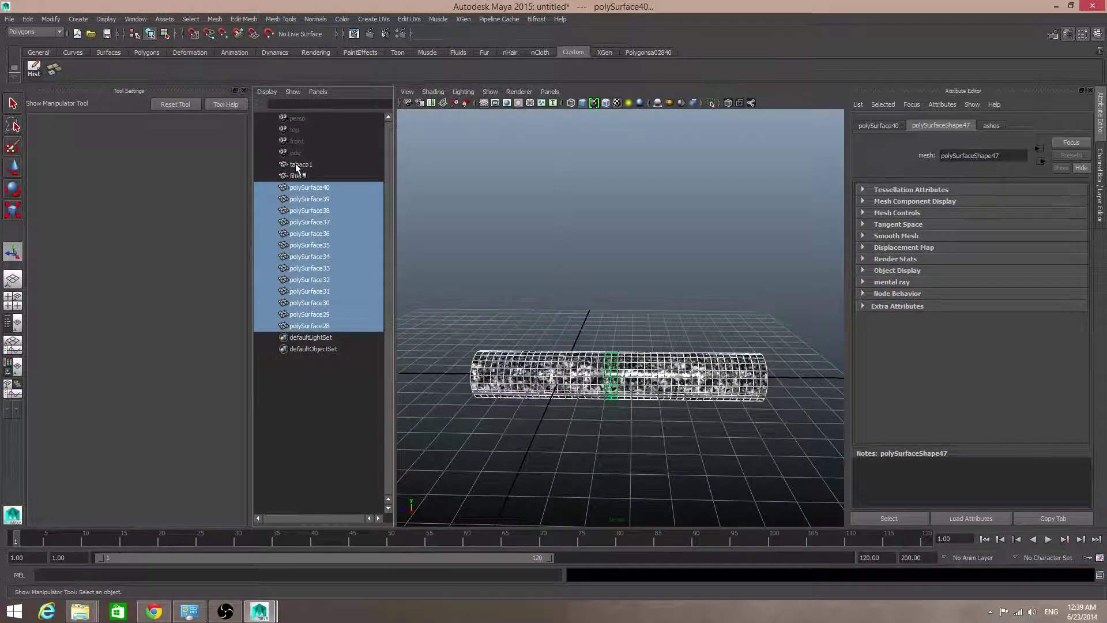
{"action": "middle_click_drag", "start_coordinate": [741, 445], "coordinate": [667, 360], "text": "alt"}
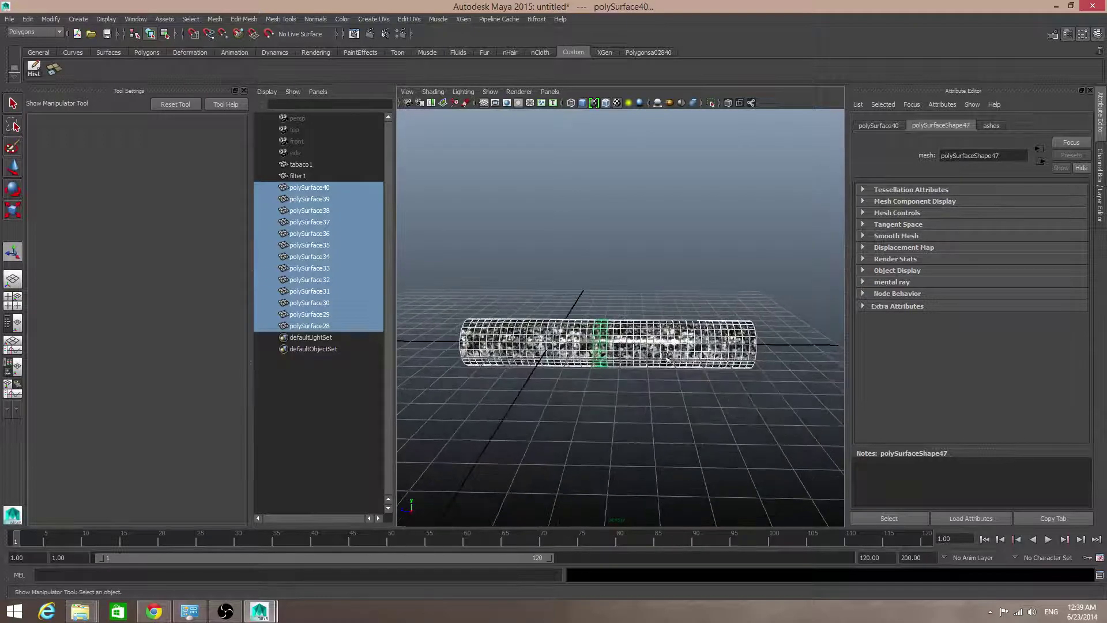
- Reorder the Outliner so that the end segment polySurface28 and its neighbour polySurface29 are listed directly below filter1
{"action": "left_click", "coordinate": [731, 273]}
{"action": "left_click", "coordinate": [306, 188]}
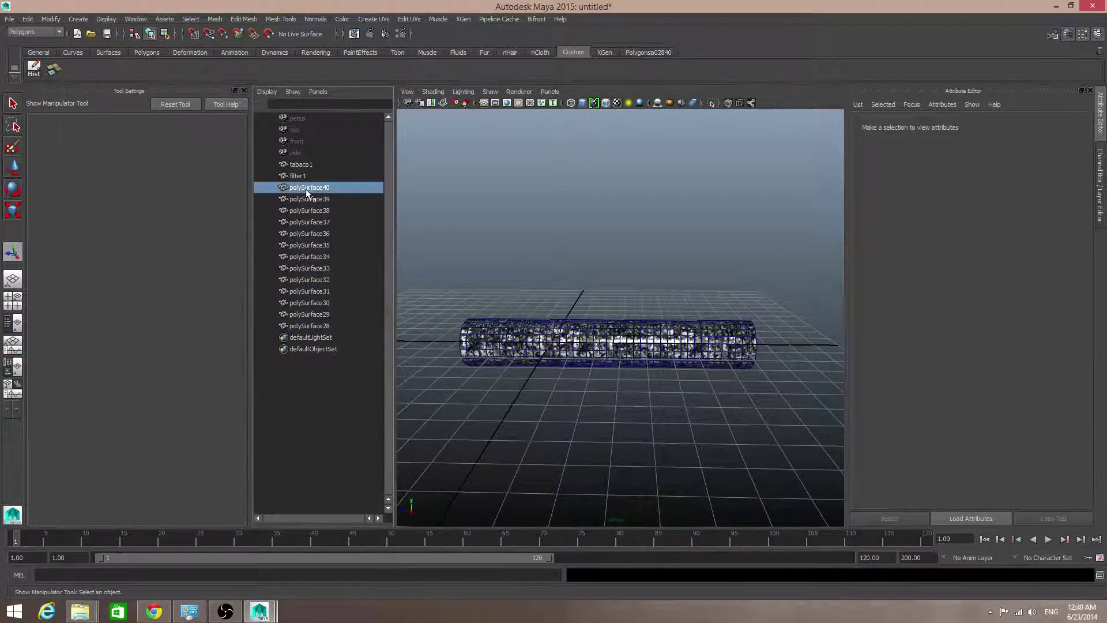
{"action": "left_click", "coordinate": [306, 198]}
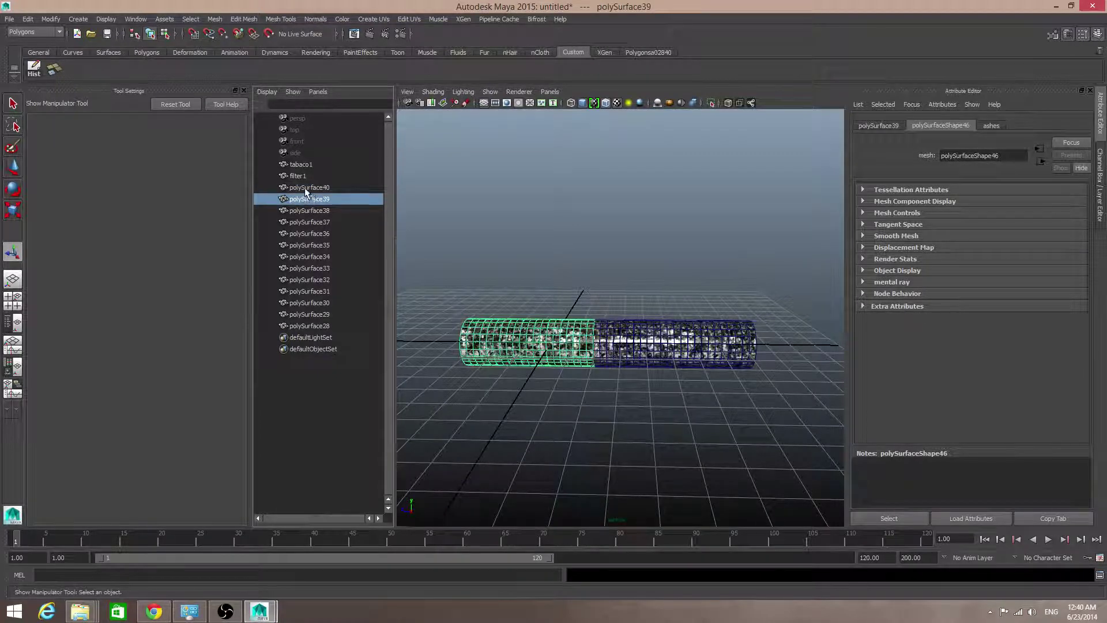
{"action": "left_click", "coordinate": [306, 187]}
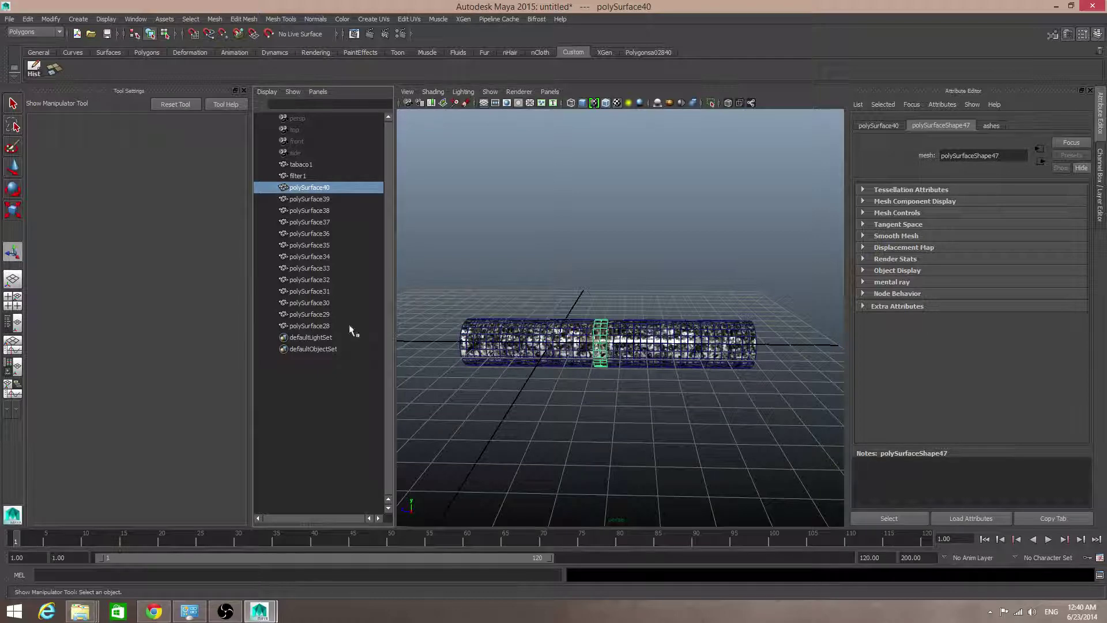
{"action": "middle_click_drag", "start_coordinate": [761, 385], "coordinate": [736, 386], "text": "alt"}
{"action": "left_click", "coordinate": [724, 342]}
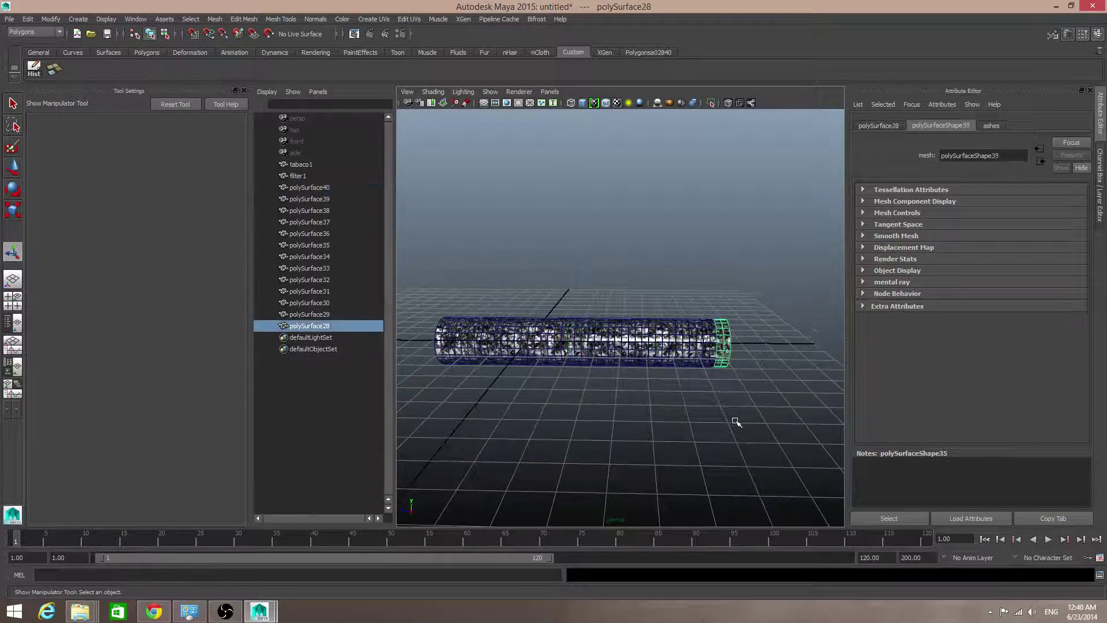
{"action": "middle_click_drag", "start_coordinate": [304, 331], "coordinate": [311, 184]}
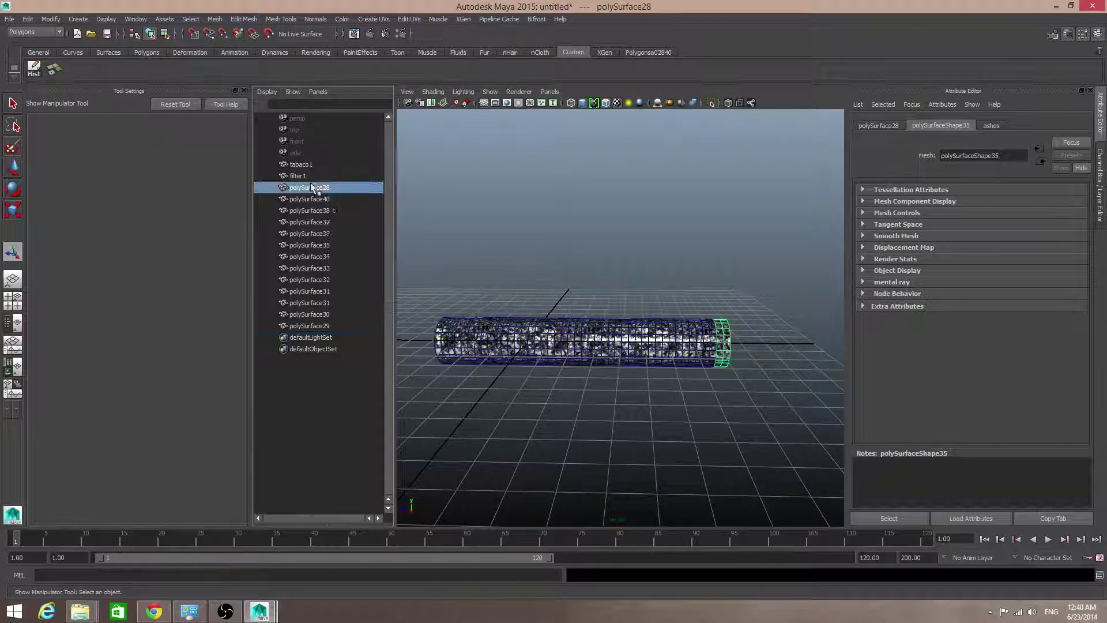
{"action": "left_click", "coordinate": [708, 341]}
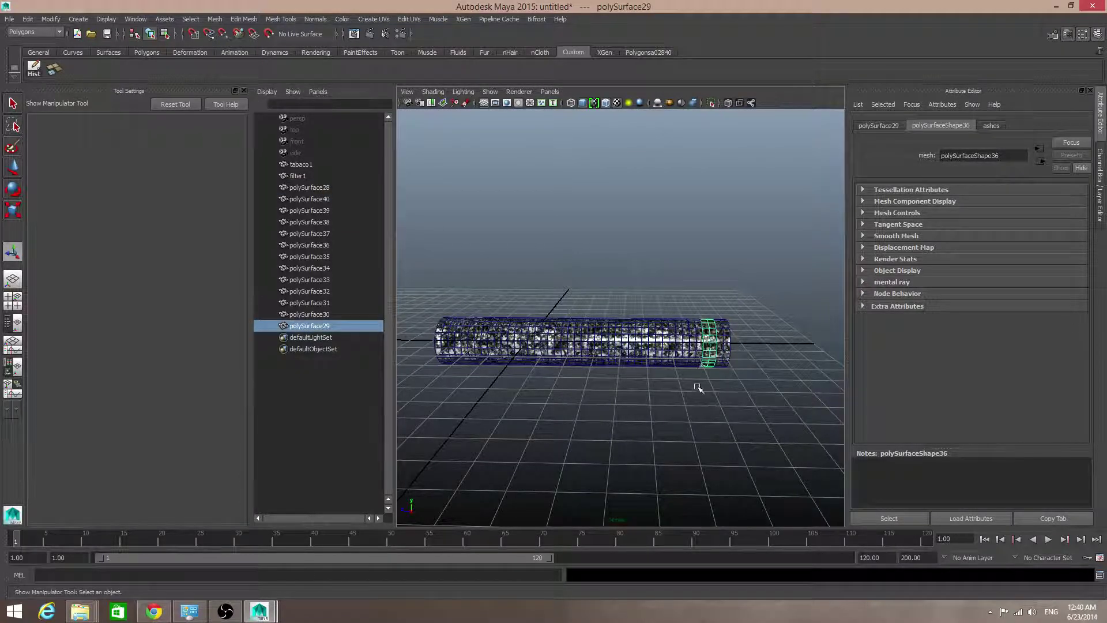
{"action": "middle_click_drag", "start_coordinate": [319, 326], "coordinate": [313, 193]}
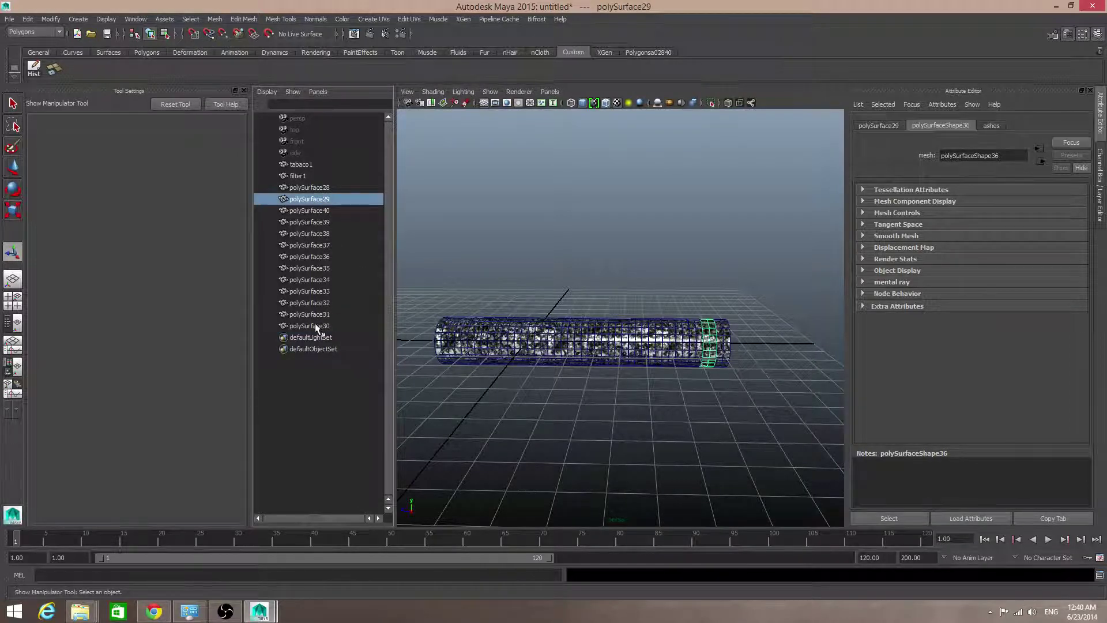
- Place polySurface30, polySurface31, polySurface32 and polySurface33 in ascending order below polySurface29 in the Outliner
{"action": "middle_click_drag", "start_coordinate": [314, 325], "coordinate": [321, 206]}
{"action": "middle_click_drag", "start_coordinate": [310, 326], "coordinate": [318, 217]}
{"action": "middle_click_drag", "start_coordinate": [319, 327], "coordinate": [327, 226]}
{"action": "middle_click_drag", "start_coordinate": [320, 324], "coordinate": [314, 298]}
{"action": "middle_click_drag", "start_coordinate": [310, 255], "coordinate": [302, 237]}
{"action": "middle_click_drag", "start_coordinate": [326, 324], "coordinate": [331, 237]}
{"action": "left_click", "coordinate": [325, 243]}
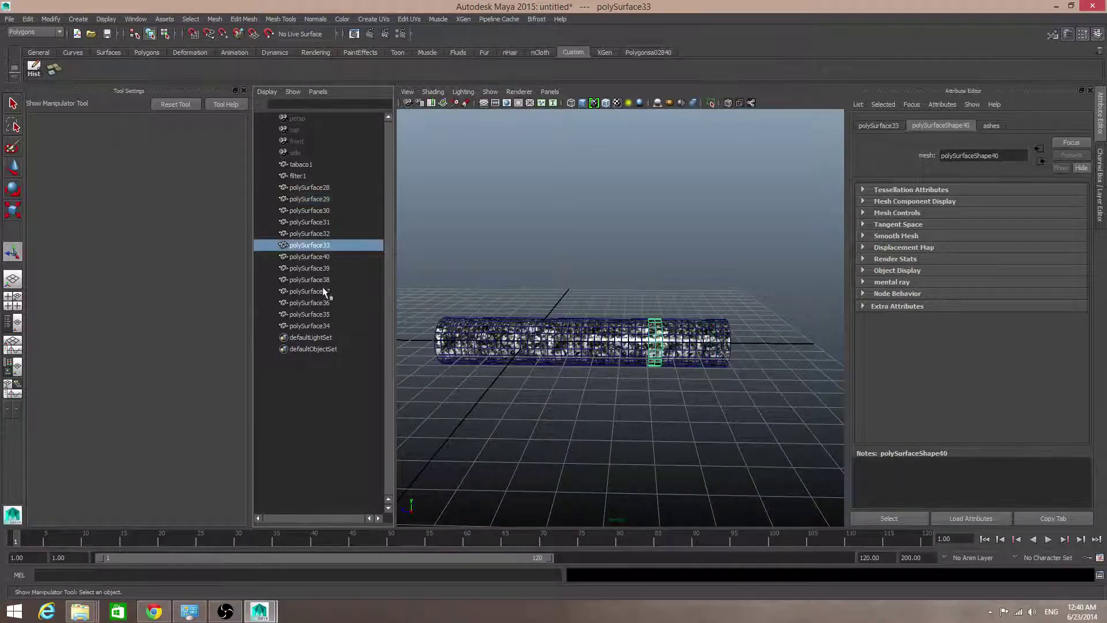
- Place polySurface34 through polySurface39 in ascending order below polySurface33, leaving polySurface40 last in the Outliner
{"action": "left_click", "coordinate": [322, 326]}
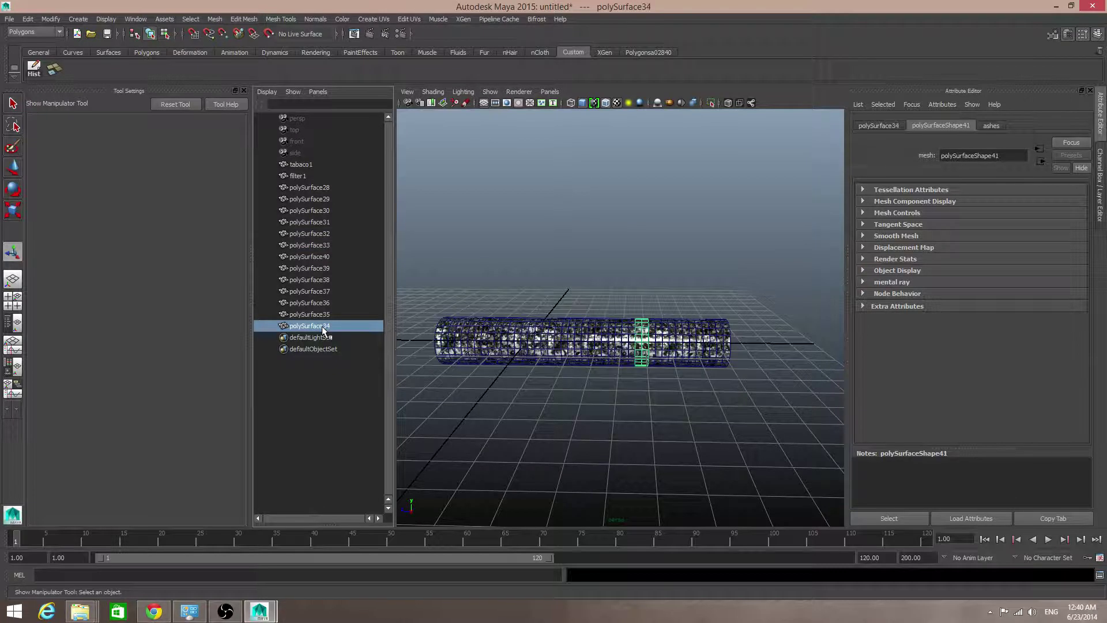
{"action": "middle_click_drag", "start_coordinate": [321, 326], "coordinate": [317, 264]}
{"action": "left_click", "coordinate": [316, 326]}
{"action": "left_click", "coordinate": [319, 326]}
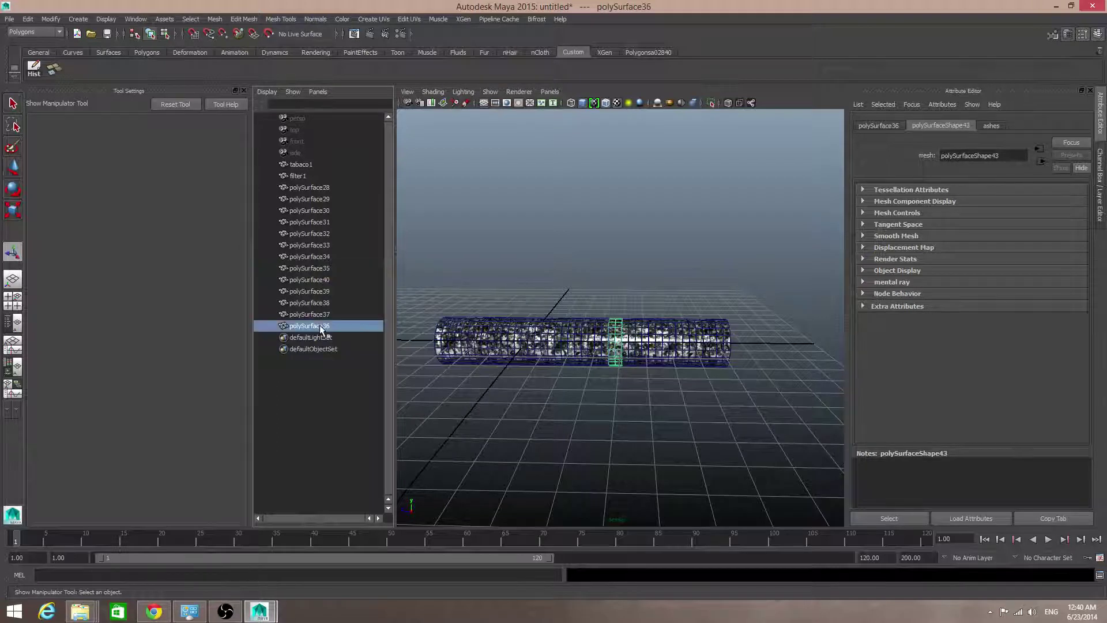
{"action": "middle_click_drag", "start_coordinate": [319, 324], "coordinate": [331, 274]}
{"action": "left_click", "coordinate": [316, 327]}
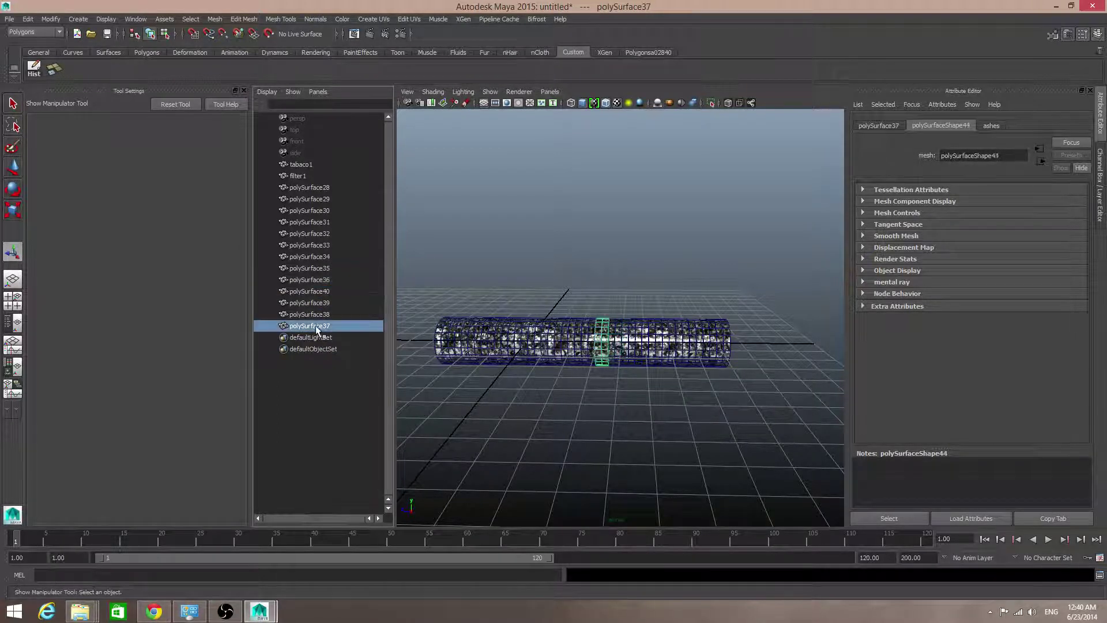
{"action": "mouse_move", "coordinate": [316, 327]}
{"action": "middle_mouse_down"}
{"action": "mouse_move", "coordinate": [325, 287]}
{"action": "mouse_move", "coordinate": [318, 313]}
{"action": "middle_mouse_up"}
{"action": "left_click", "coordinate": [314, 328]}
{"action": "left_click", "coordinate": [316, 326]}
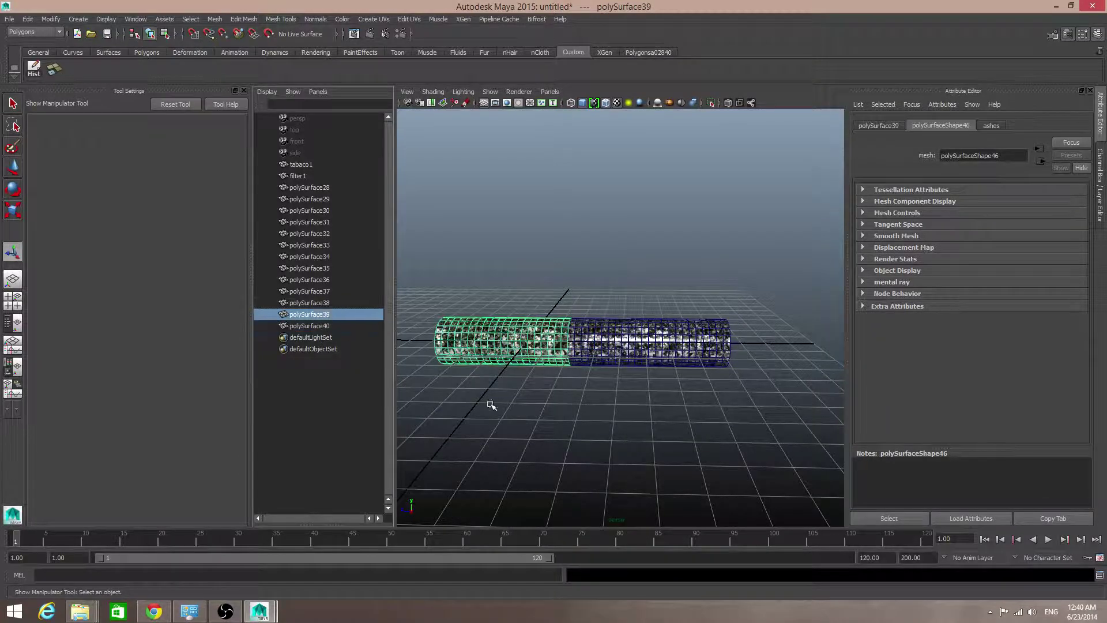
- Isolate the end segment polySurface28 in the viewport and bring its open inner side into close view
{"action": "scroll", "coordinate": [609, 381], "scroll_direction": "down", "scroll_amount": 3}
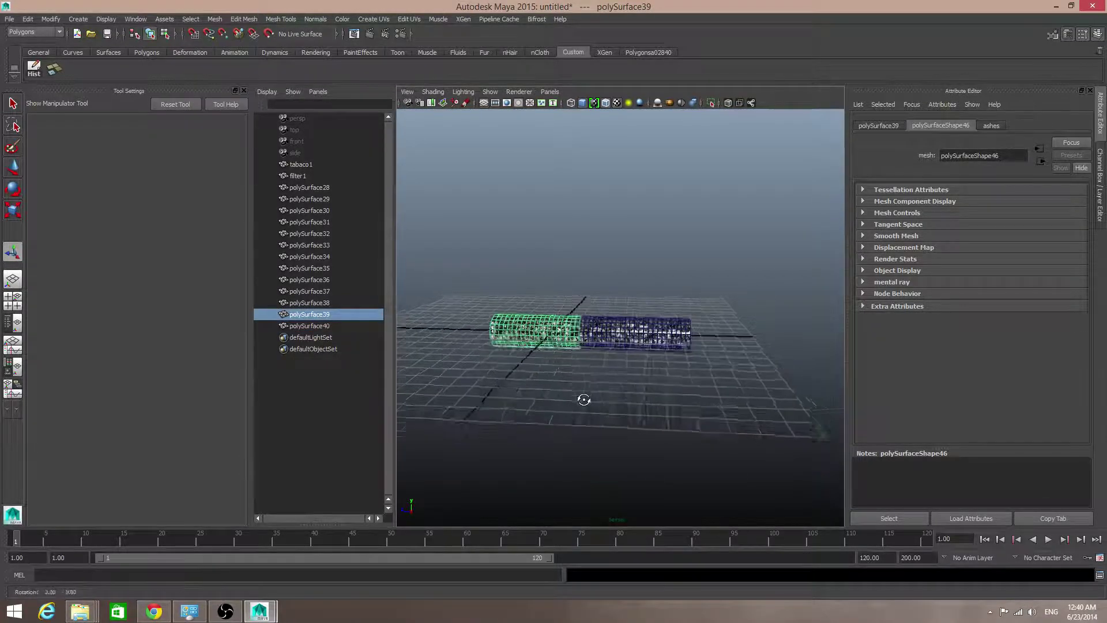
{"action": "scroll", "coordinate": [628, 408], "scroll_direction": "up", "scroll_amount": 5}
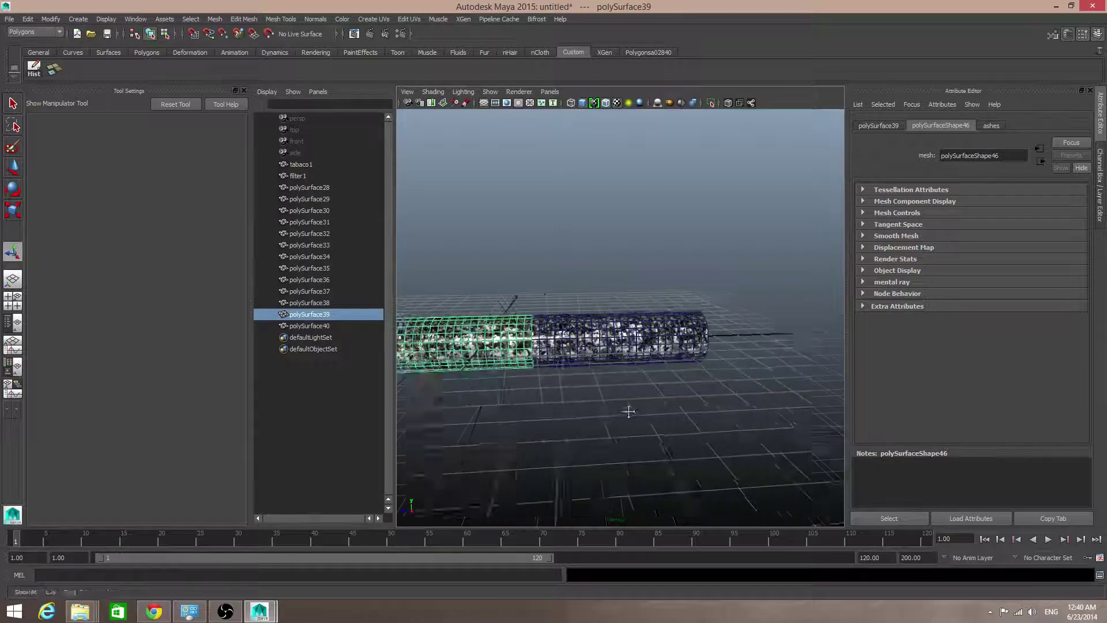
{"action": "left_click", "coordinate": [305, 187]}
{"action": "left_click_drag", "start_coordinate": [558, 442], "coordinate": [622, 451], "text": "alt"}
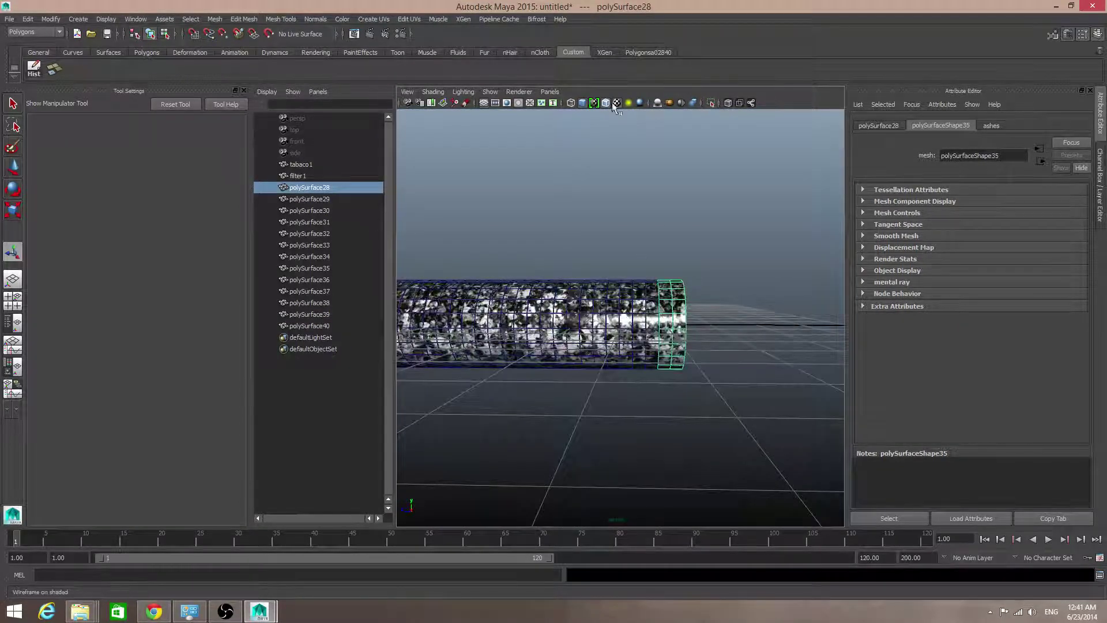
{"action": "left_click", "coordinate": [710, 103]}
{"action": "mouse_move", "coordinate": [640, 302]}
{"action": "left_mouse_down", "text": "alt"}
{"action": "mouse_move", "coordinate": [695, 312]}
{"action": "mouse_move", "coordinate": [629, 316]}
{"action": "left_mouse_up", "text": "alt"}
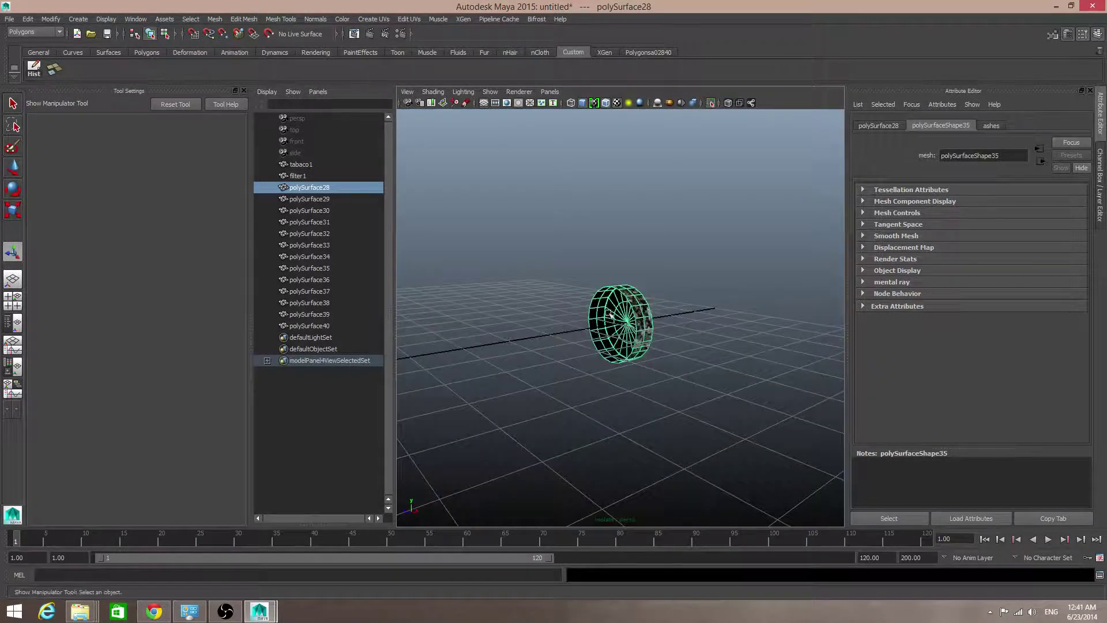
{"action": "right_click_drag", "start_coordinate": [589, 314], "coordinate": [714, 349], "text": "alt"}
{"action": "left_click_drag", "start_coordinate": [713, 348], "coordinate": [623, 314], "text": "alt"}
{"action": "right_click_drag", "start_coordinate": [605, 310], "coordinate": [663, 308], "text": "alt"}
{"action": "middle_click_drag", "start_coordinate": [663, 308], "coordinate": [633, 302], "text": "alt"}
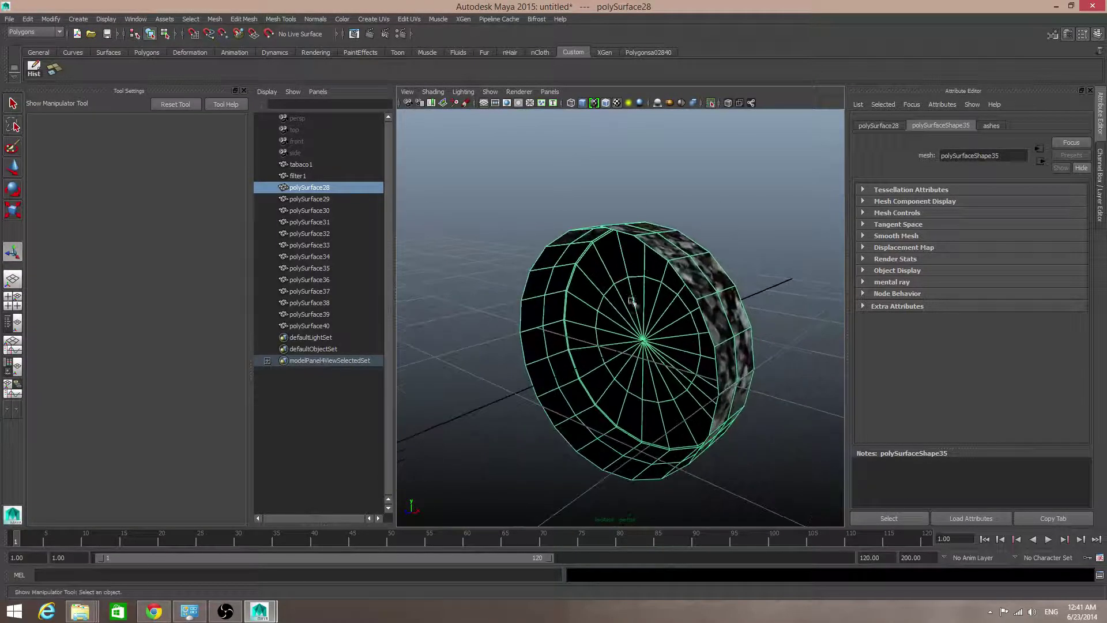
- Select the border edge loop of polySurface28's open side and close it with Fill Hole
{"action": "right_click_drag", "start_coordinate": [669, 228], "coordinate": [669, 203]}
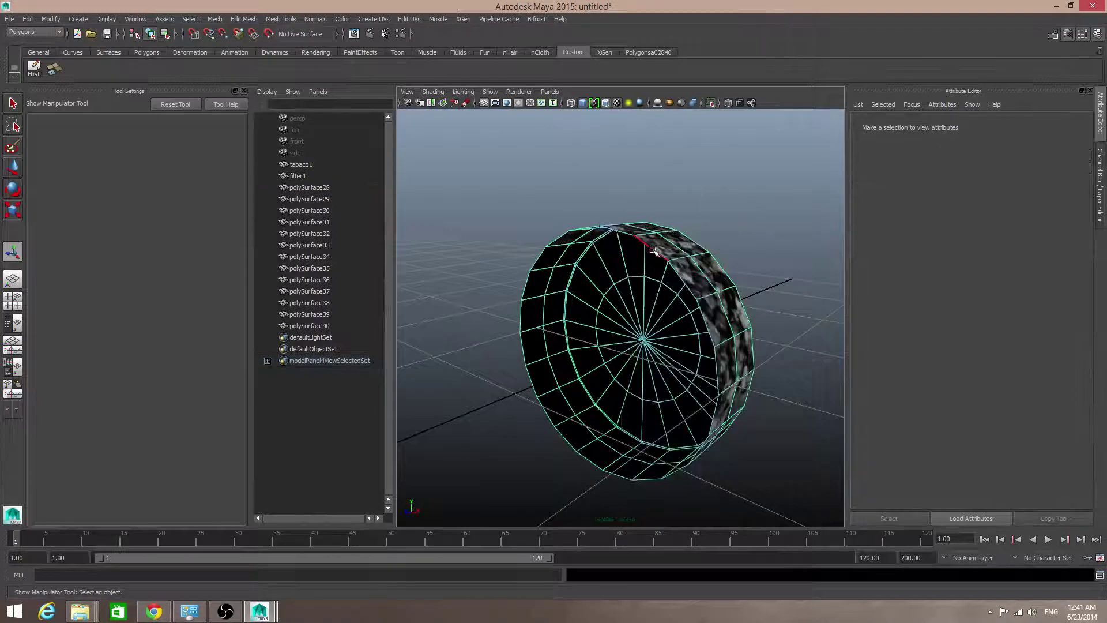
{"action": "left_click", "coordinate": [644, 248]}
{"action": "double_click", "coordinate": [655, 252]}
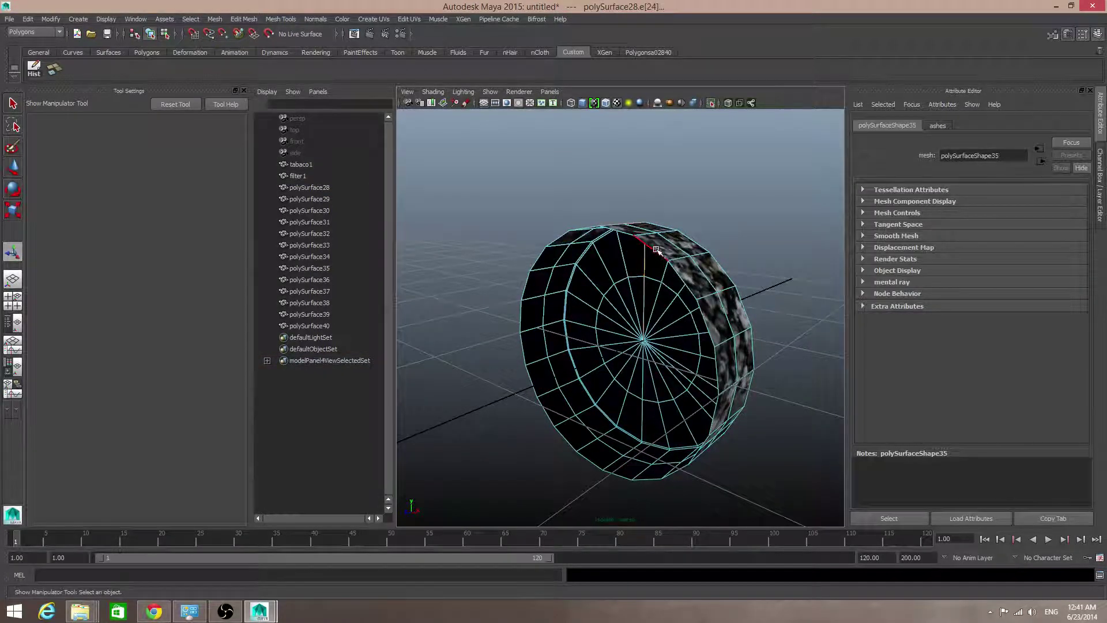
{"action": "left_click", "coordinate": [221, 21]}
{"action": "left_click", "coordinate": [238, 113]}
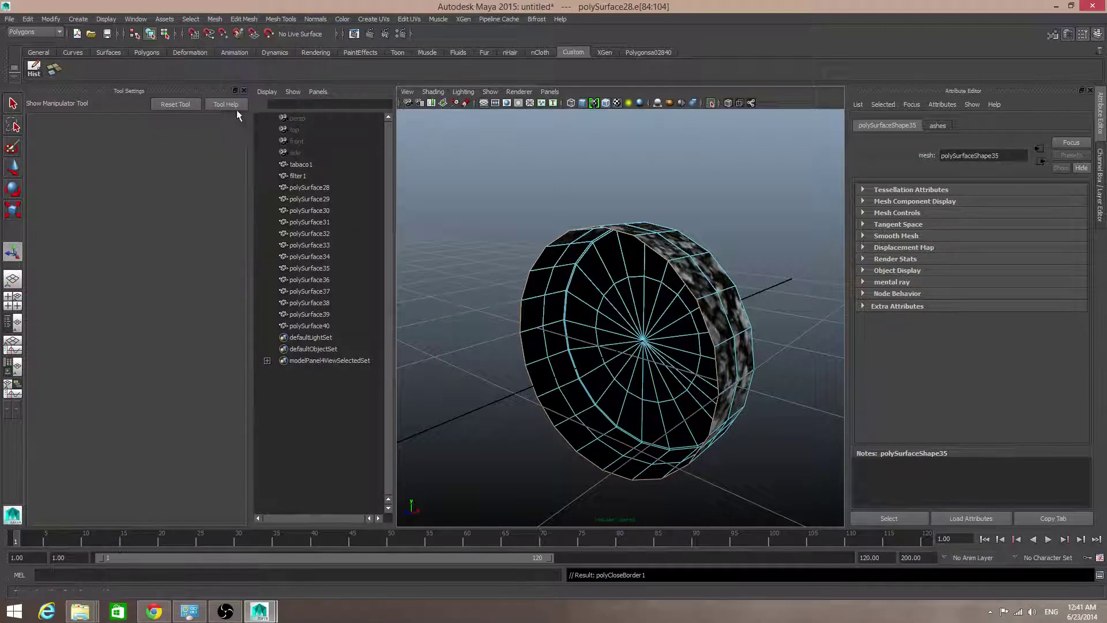
- Extrude the new cap face of polySurface28 and scale it in slightly to about 0.983
{"action": "right_click_drag", "start_coordinate": [645, 299], "coordinate": [645, 326]}
{"action": "left_click", "coordinate": [645, 326]}
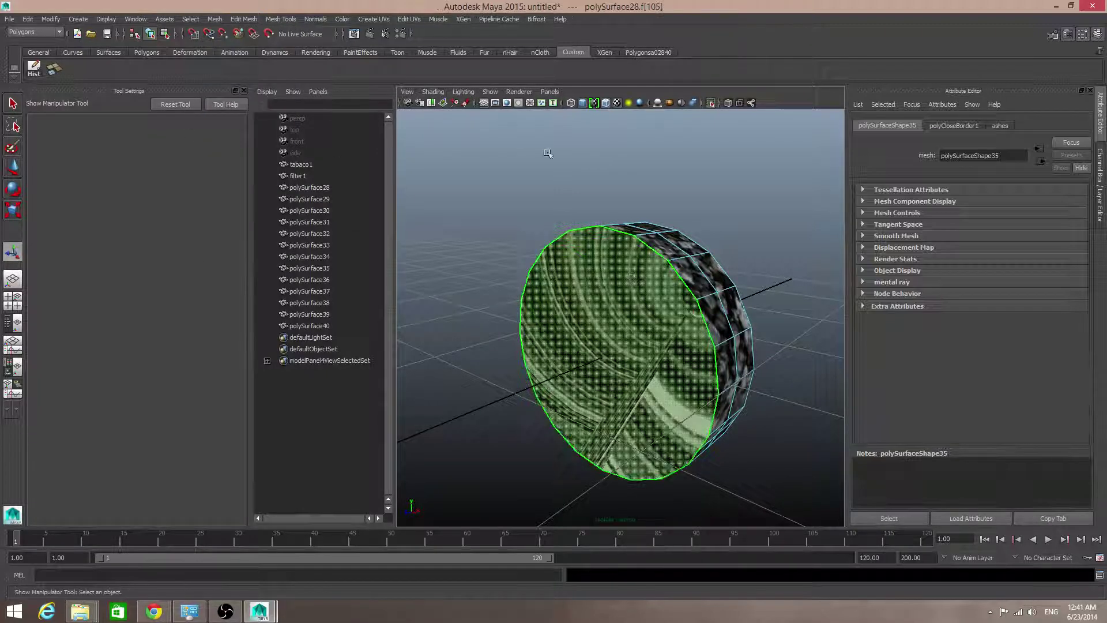
{"action": "left_click", "coordinate": [548, 154]}
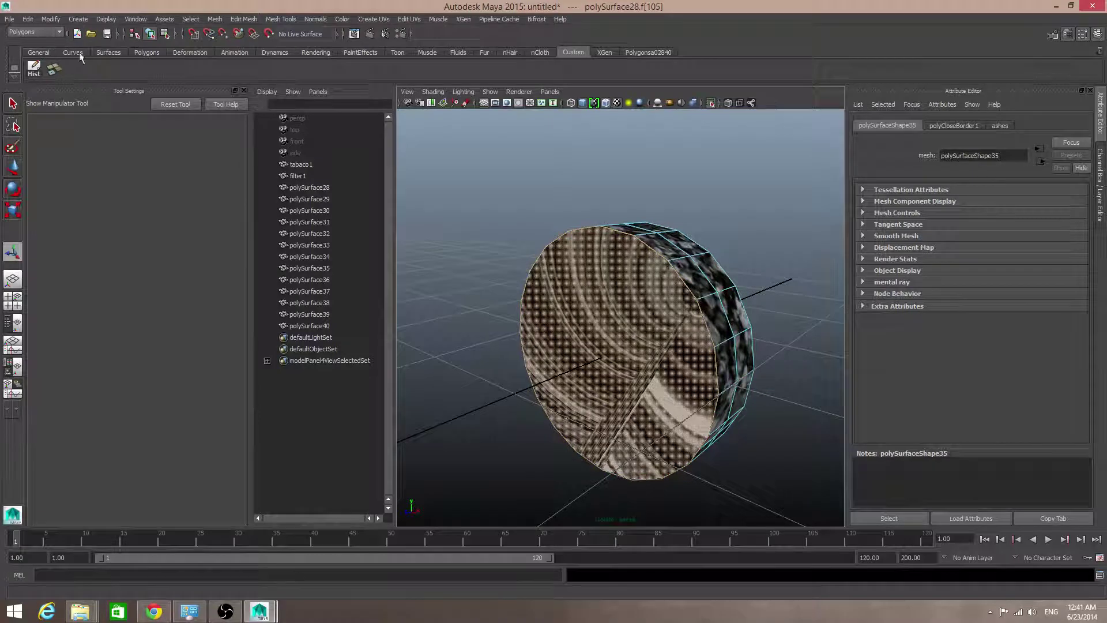
{"action": "left_click", "coordinate": [144, 53]}
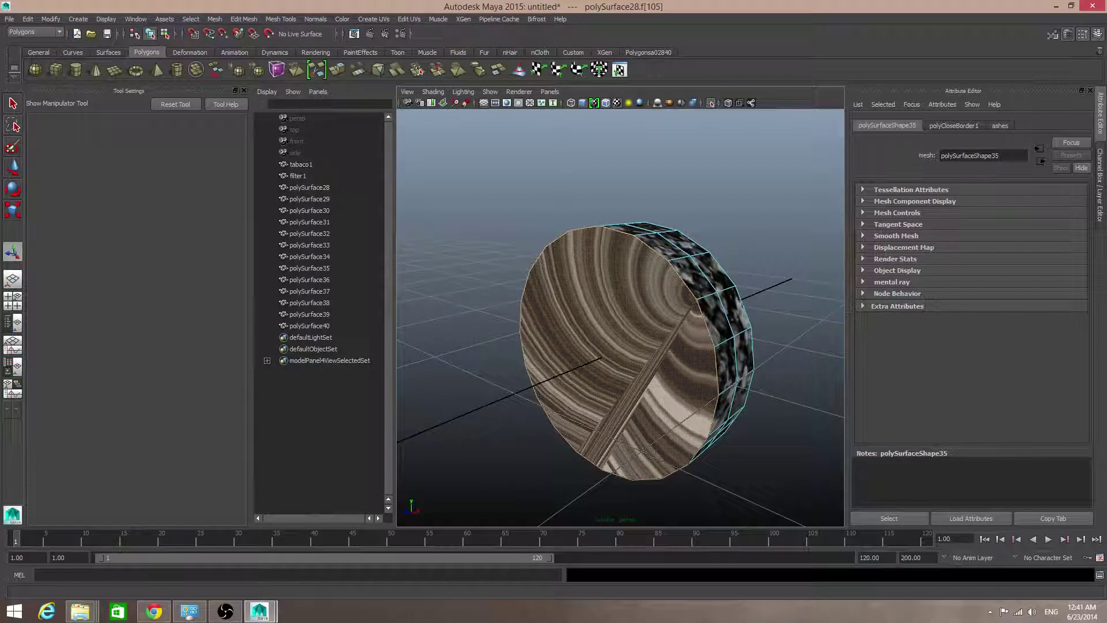
{"action": "left_click", "coordinate": [338, 66]}
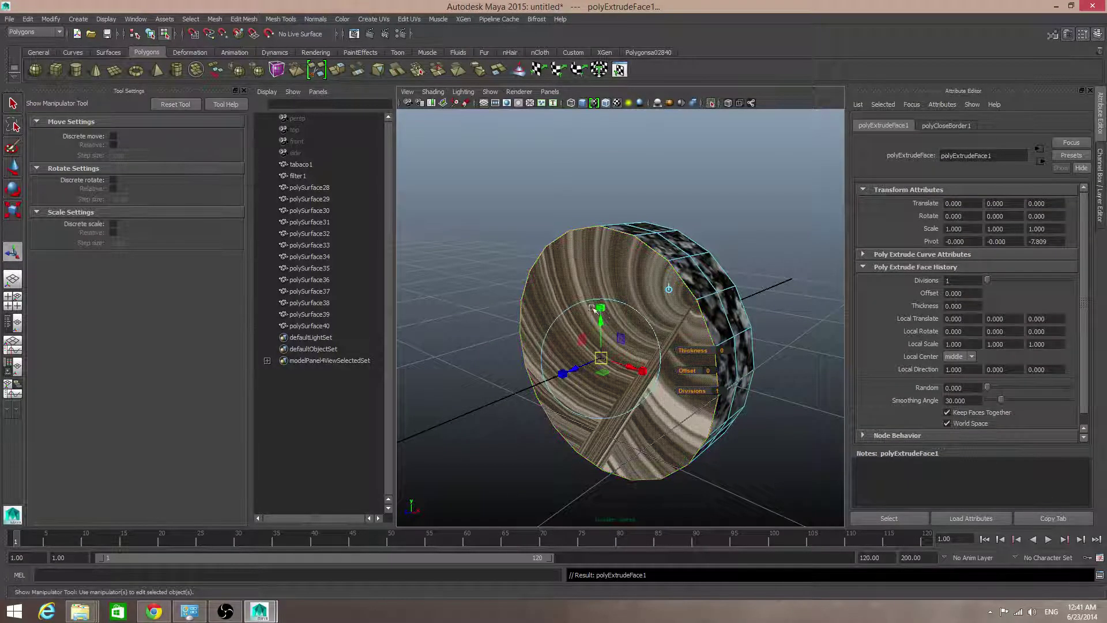
{"action": "left_click", "coordinate": [601, 357]}
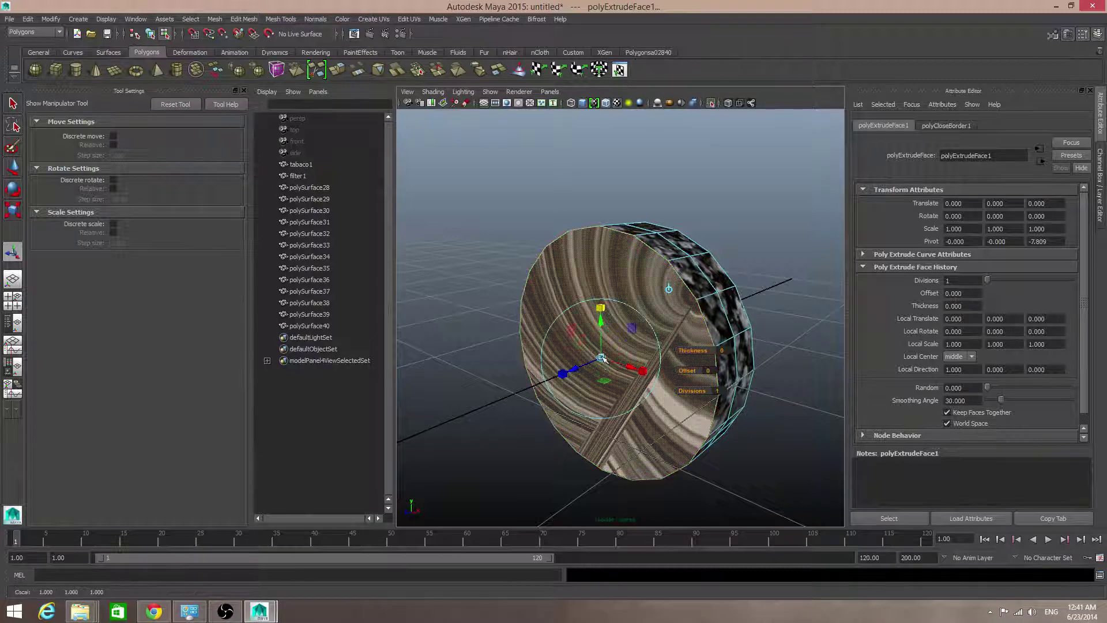
{"action": "left_click", "coordinate": [601, 358]}
{"action": "left_click_drag", "start_coordinate": [603, 359], "coordinate": [645, 299]}
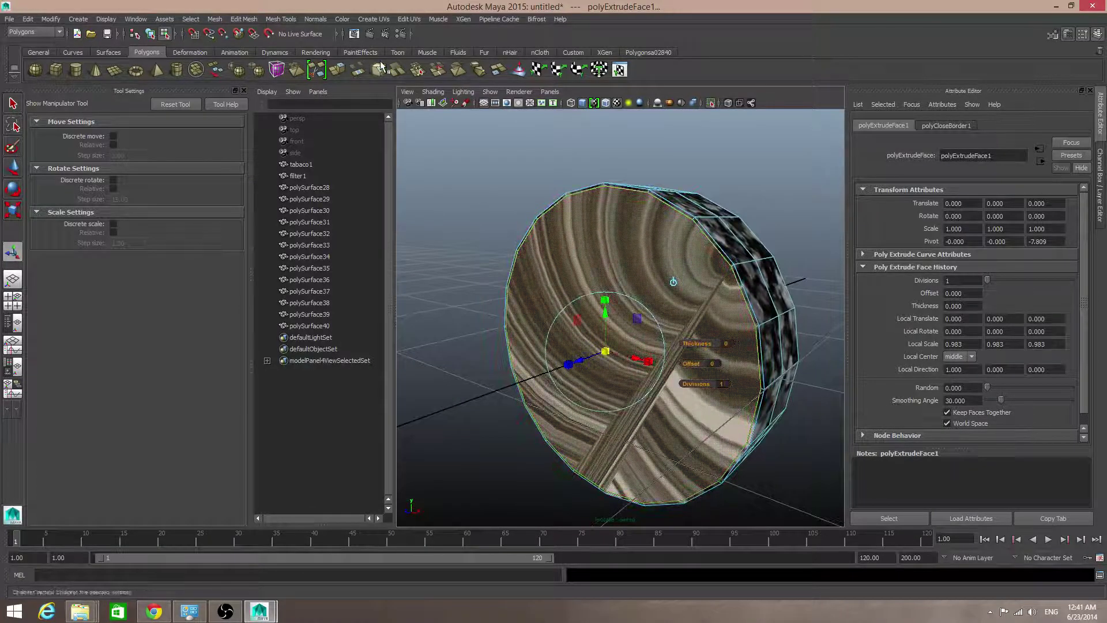
- Extrude the cap face a second time and scale it inward to about 0.637 to form an inner ring
{"action": "left_click", "coordinate": [343, 71]}
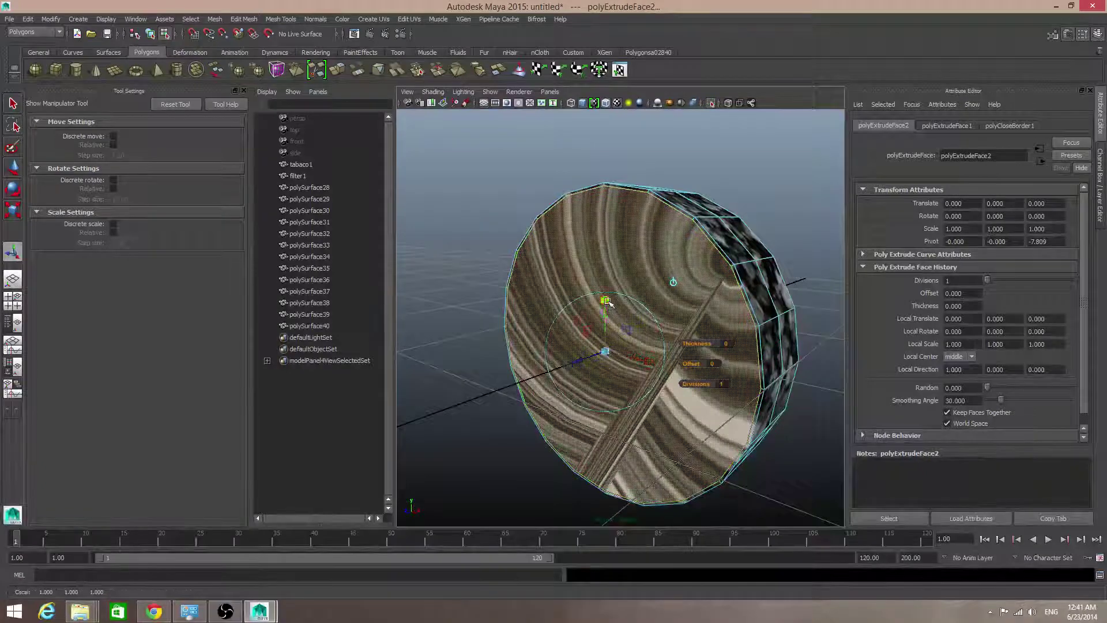
{"action": "mouse_move", "coordinate": [605, 351]}
{"action": "left_mouse_down"}
{"action": "mouse_move", "coordinate": [538, 346]}
{"action": "mouse_move", "coordinate": [612, 360]}
{"action": "left_mouse_up"}
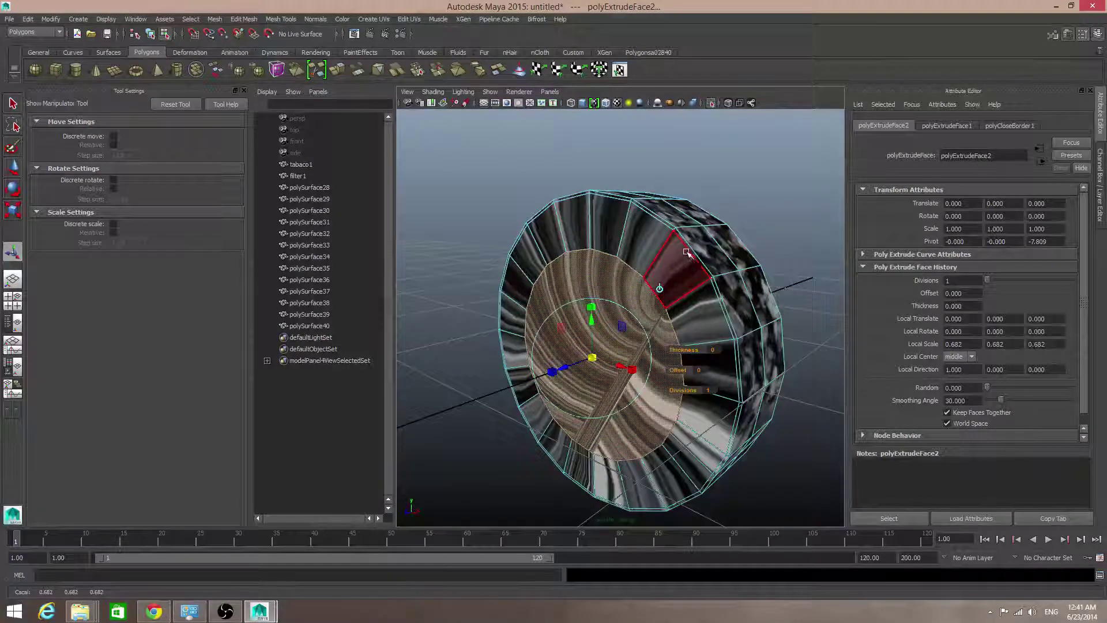
{"action": "left_click_drag", "start_coordinate": [691, 254], "coordinate": [733, 279], "text": "alt"}
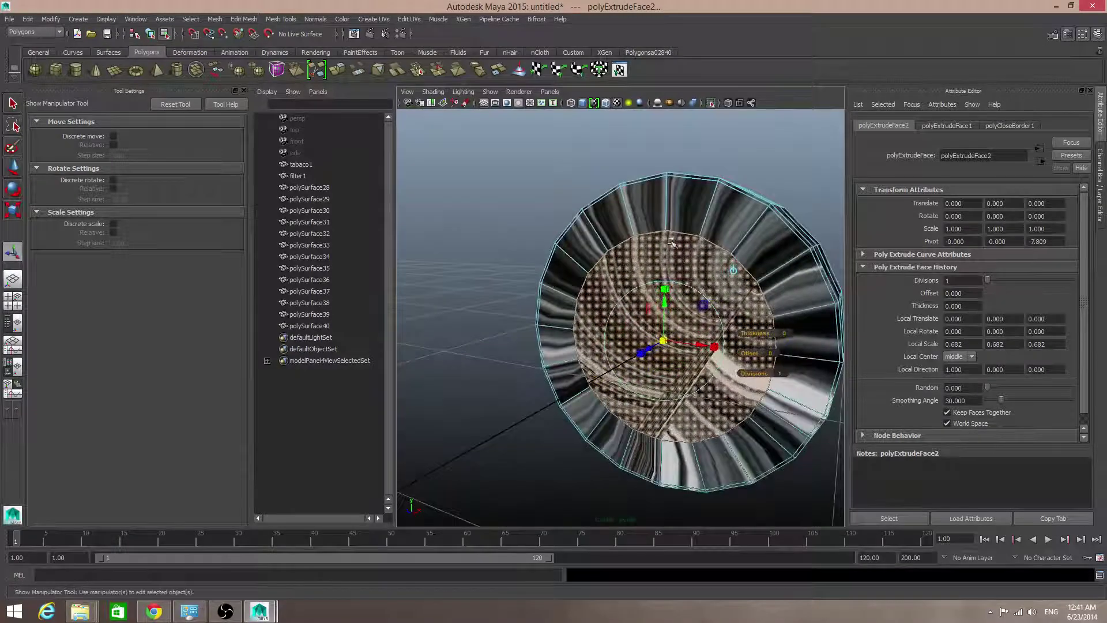
{"action": "left_click_drag", "start_coordinate": [672, 242], "coordinate": [611, 255], "text": "alt"}
{"action": "left_click_drag", "start_coordinate": [543, 326], "coordinate": [539, 325]}
{"action": "left_click_drag", "start_coordinate": [645, 326], "coordinate": [529, 321], "text": "alt"}
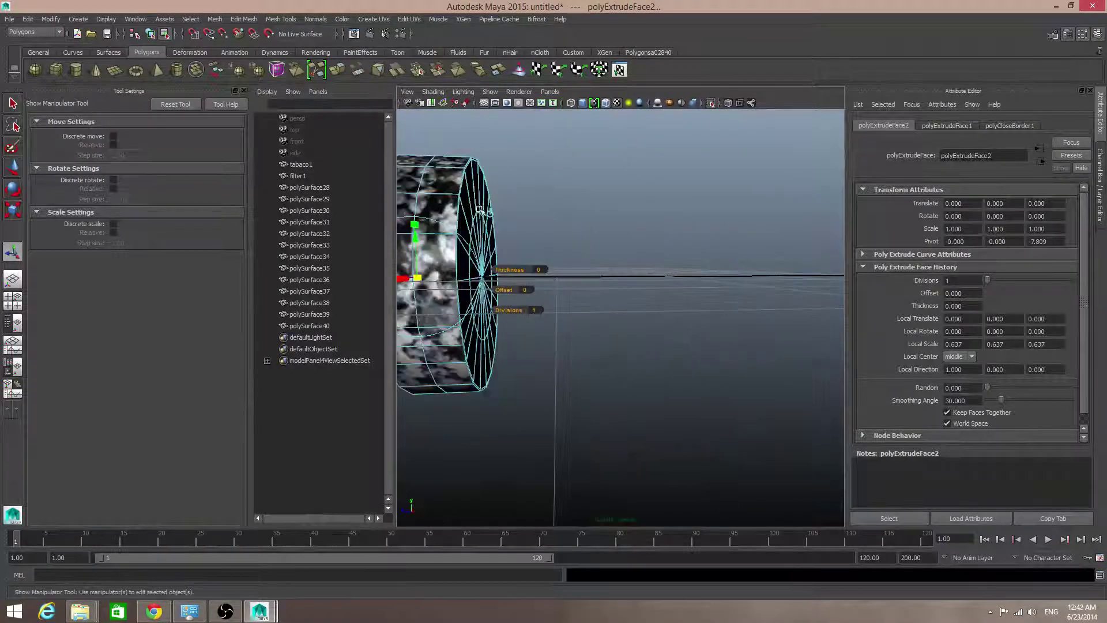
- Poke the inner cap face so it divides into triangles meeting at the centre, and return to object selection
{"action": "left_click_drag", "start_coordinate": [502, 277], "coordinate": [643, 288], "text": "alt"}
{"action": "scroll", "coordinate": [663, 282], "scroll_direction": "up", "scroll_amount": 4}
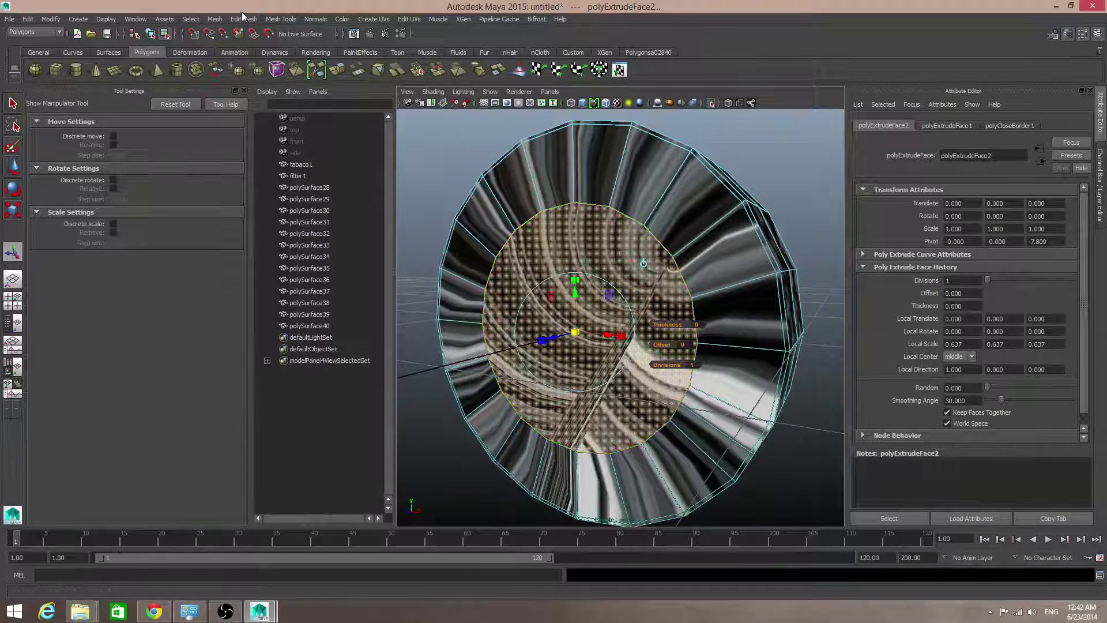
{"action": "left_click", "coordinate": [214, 19]}
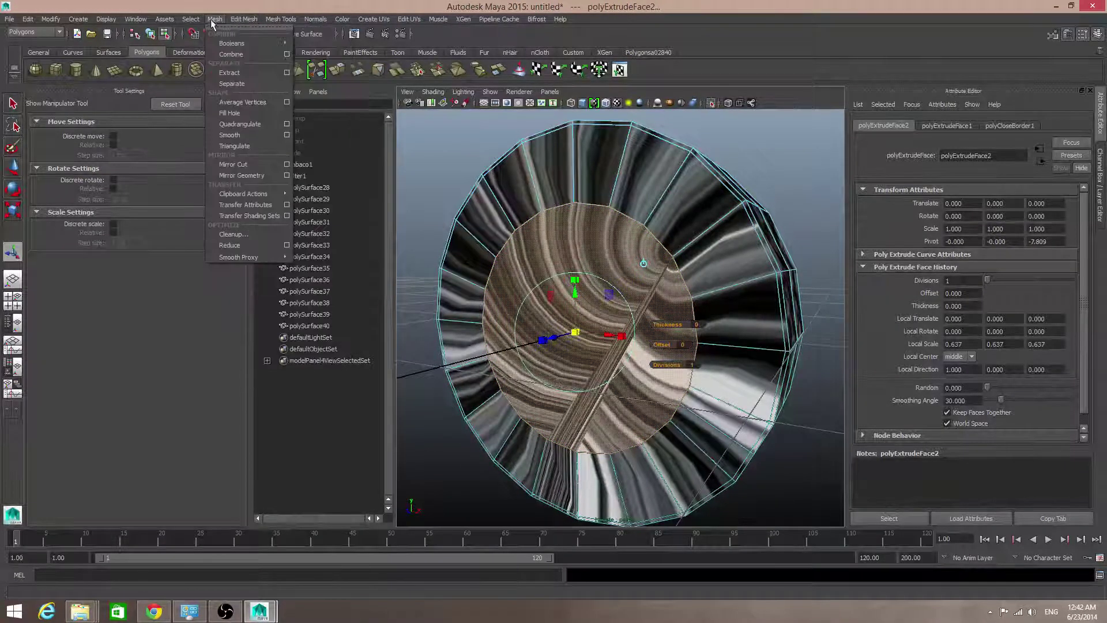
{"action": "mouse_move", "coordinate": [238, 20]}
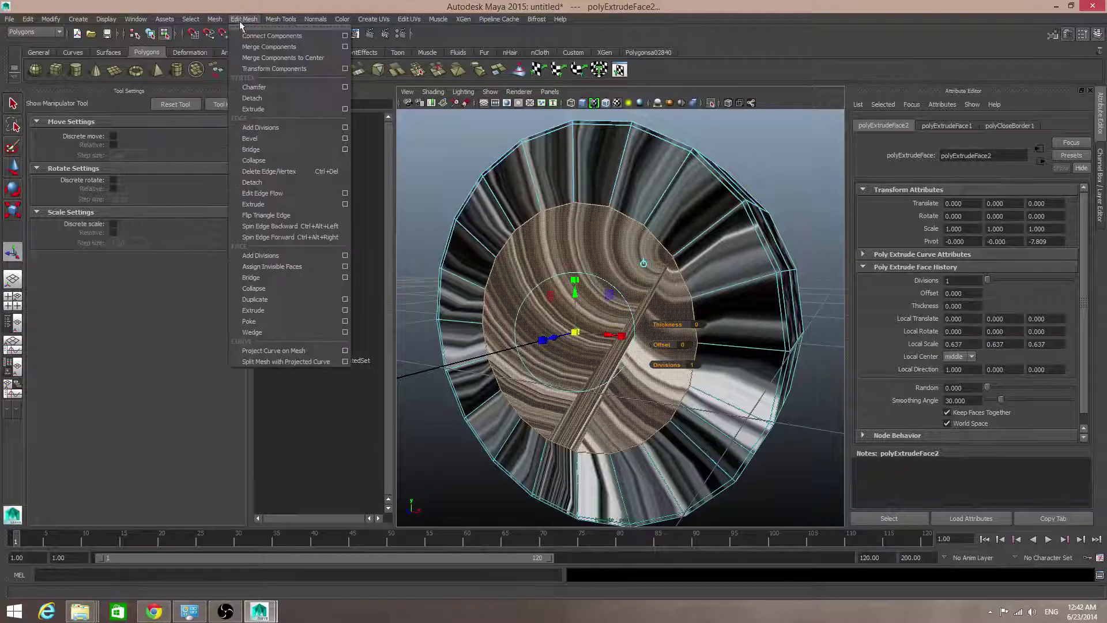
{"action": "left_click", "coordinate": [257, 323]}
{"action": "key", "text": "F8"}
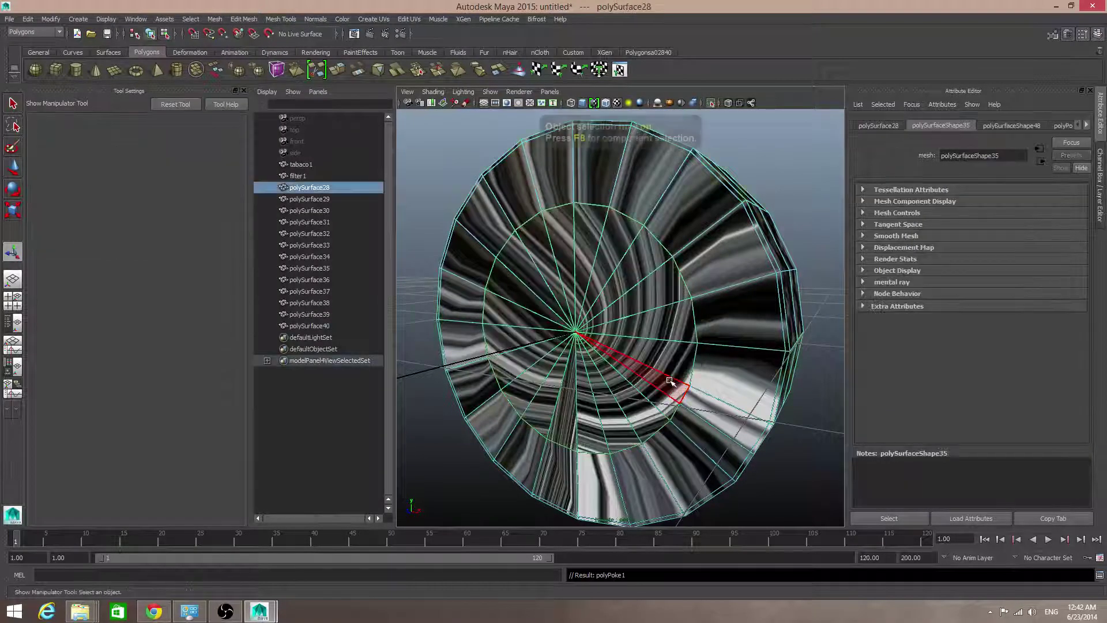
- Switch polySurface28 to face selection and select all faces that form its cap, including the thin outer rim
{"action": "left_click_drag", "start_coordinate": [688, 351], "coordinate": [731, 350], "text": "alt"}
{"action": "middle_click_drag", "start_coordinate": [758, 263], "coordinate": [703, 269], "text": "alt"}
{"action": "right_click_drag", "start_coordinate": [731, 216], "coordinate": [735, 244]}
{"action": "left_click_drag", "start_coordinate": [732, 272], "coordinate": [610, 286], "text": "alt"}
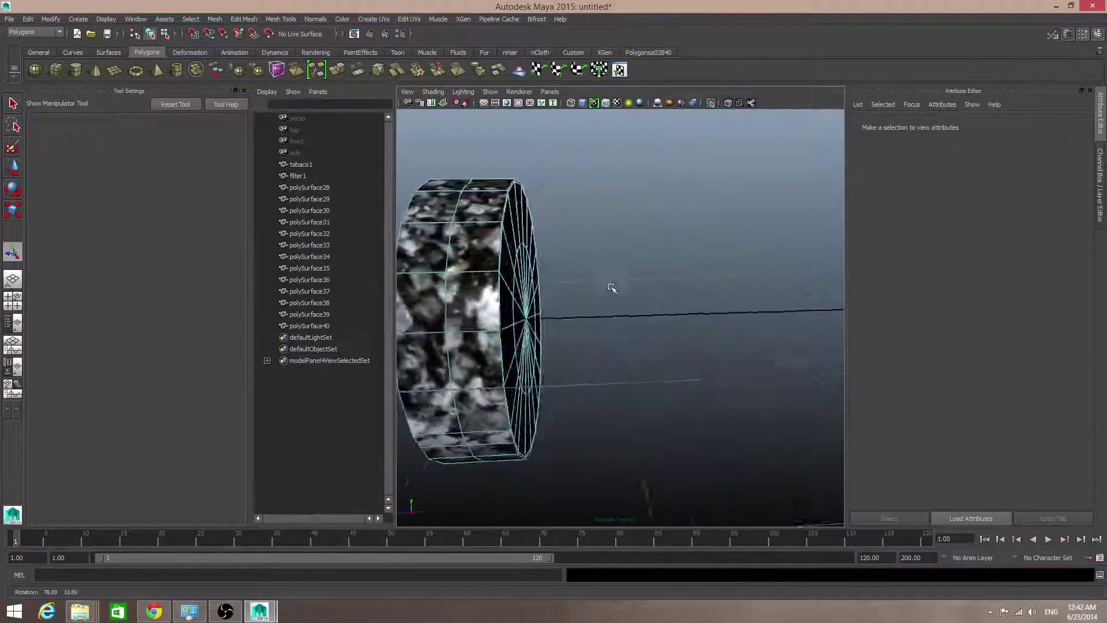
{"action": "middle_click_drag", "start_coordinate": [610, 287], "coordinate": [774, 283], "text": "alt"}
{"action": "left_click_drag", "start_coordinate": [774, 283], "coordinate": [760, 284], "text": "alt"}
{"action": "right_click_drag", "start_coordinate": [759, 284], "coordinate": [608, 252], "text": "alt"}
{"action": "left_click_drag", "start_coordinate": [594, 217], "coordinate": [622, 437]}
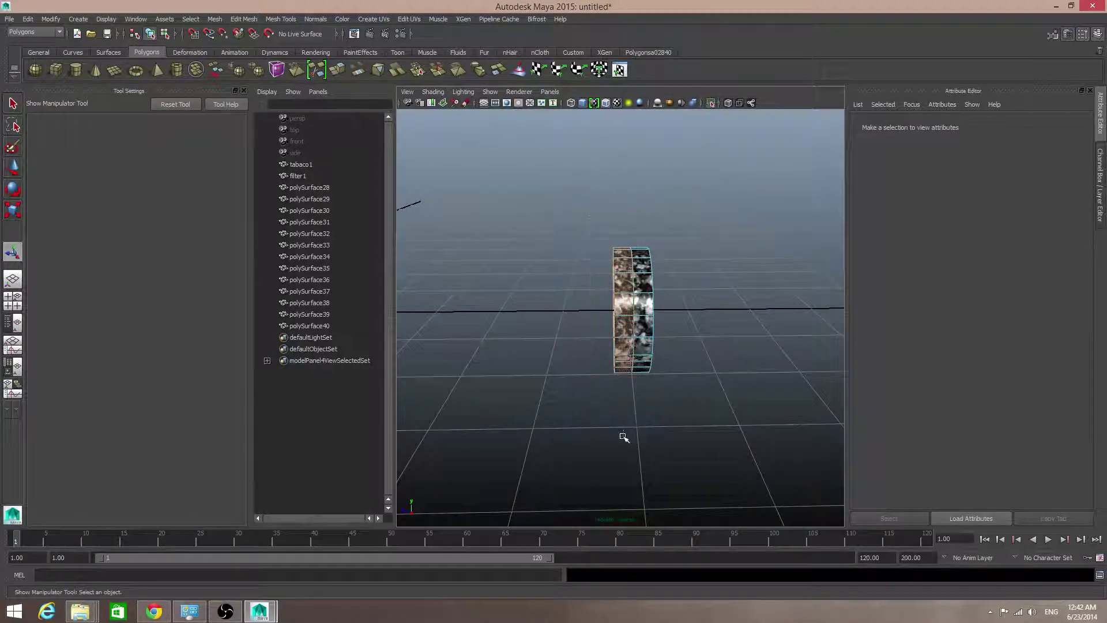
{"action": "left_click_drag", "start_coordinate": [650, 233], "coordinate": [622, 466]}
{"action": "left_click_drag", "start_coordinate": [596, 353], "coordinate": [662, 373], "text": "alt"}
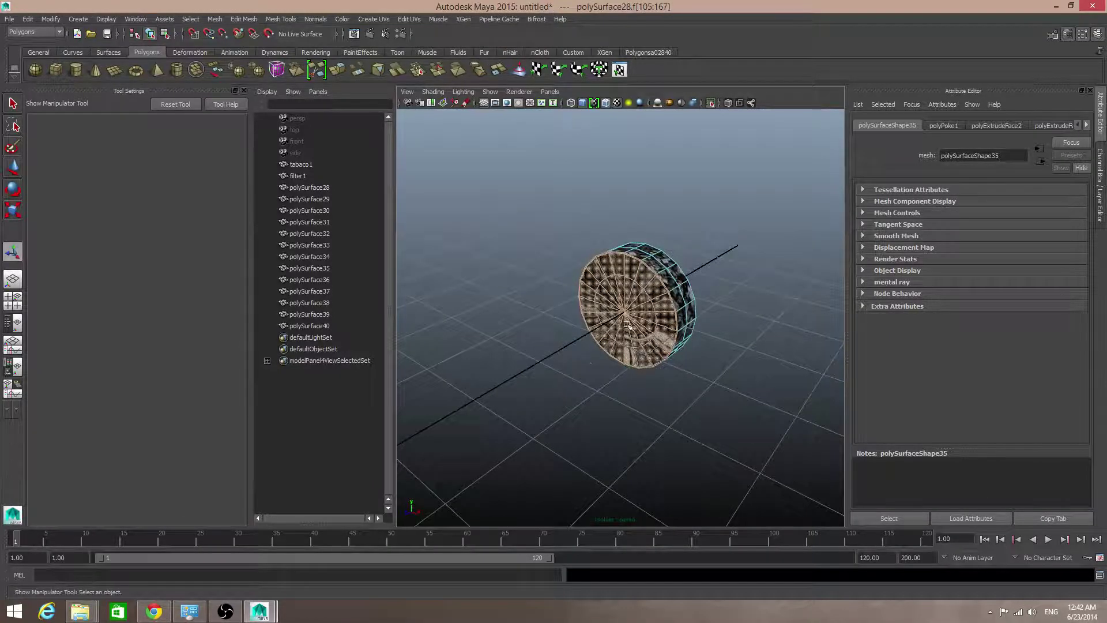
{"action": "right_click_drag", "start_coordinate": [597, 350], "coordinate": [663, 386], "text": "alt"}
{"action": "middle_click_drag", "start_coordinate": [663, 386], "coordinate": [672, 462], "text": "alt"}
{"action": "left_click_drag", "start_coordinate": [673, 462], "coordinate": [651, 430], "text": "alt"}
{"action": "left_click_drag", "start_coordinate": [573, 285], "coordinate": [599, 288], "text": "alt"}
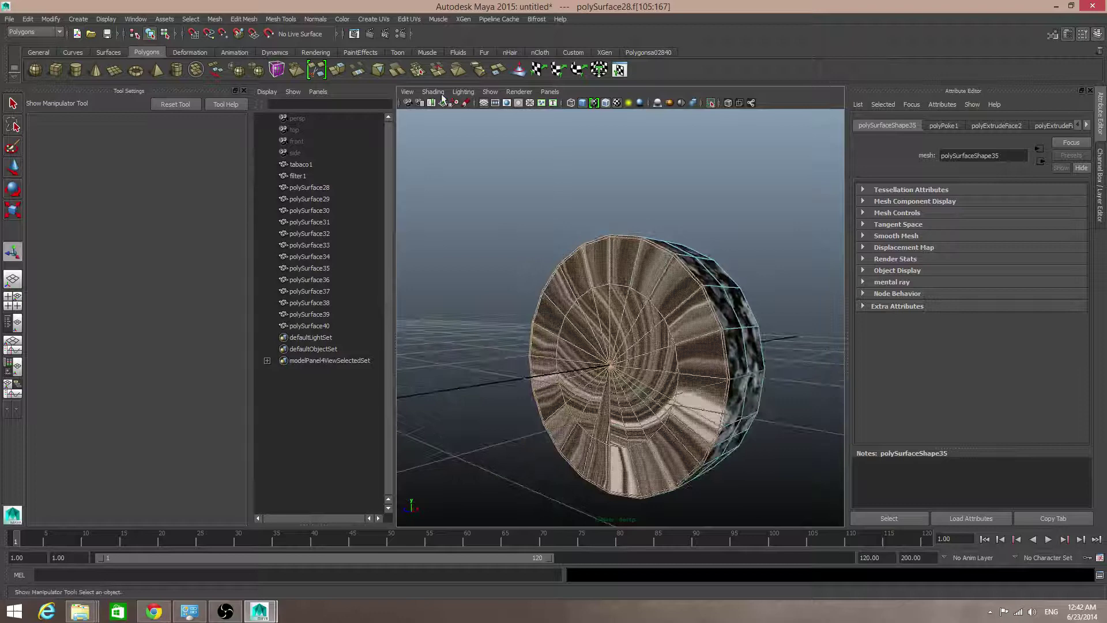
- Try Planar Mapping on the selected cap faces with image rotation angles of 90, 45 and 0
{"action": "left_click", "coordinate": [374, 19]}
{"action": "left_click", "coordinate": [389, 36]}
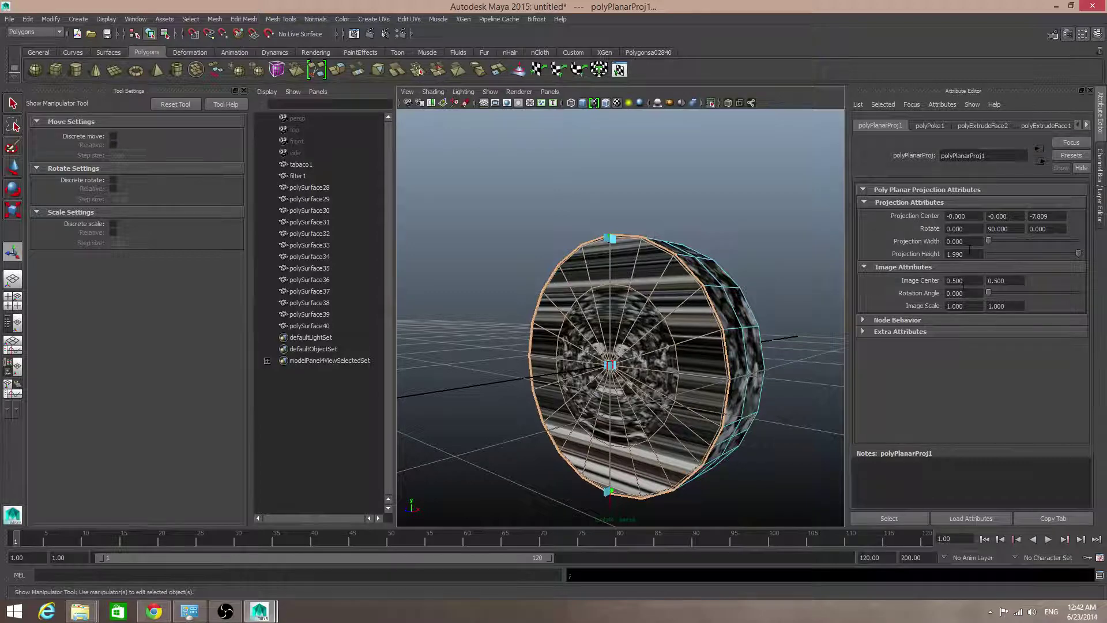
{"action": "left_click_drag", "start_coordinate": [972, 293], "coordinate": [926, 292]}
{"action": "type", "text": "90"}
{"action": "key", "text": "Return"}
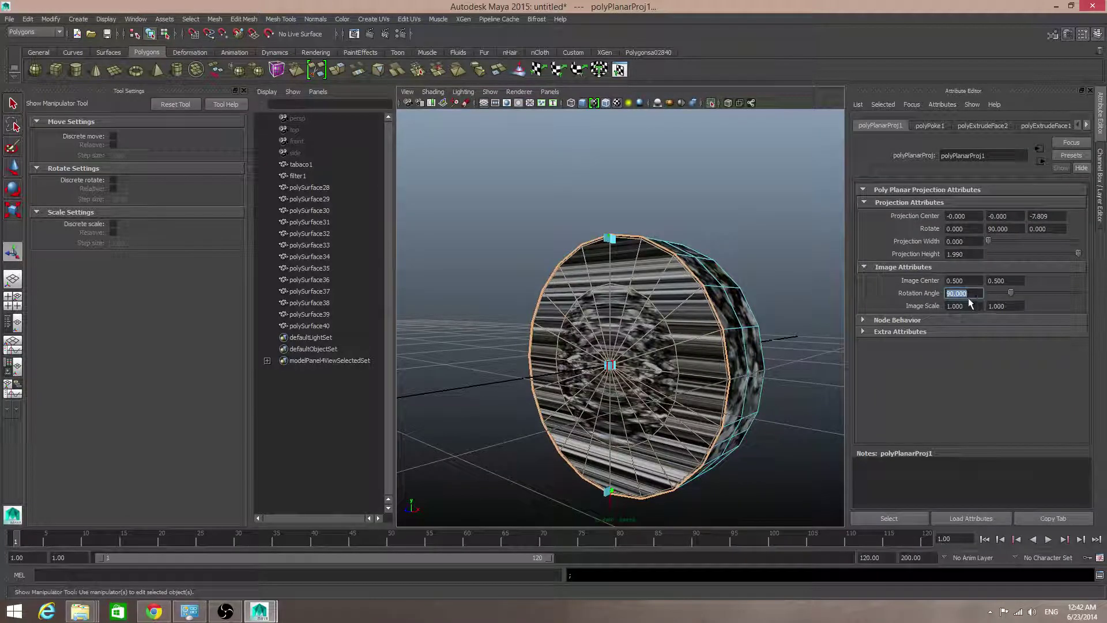
{"action": "type", "text": "45"}
{"action": "key", "text": "Return"}
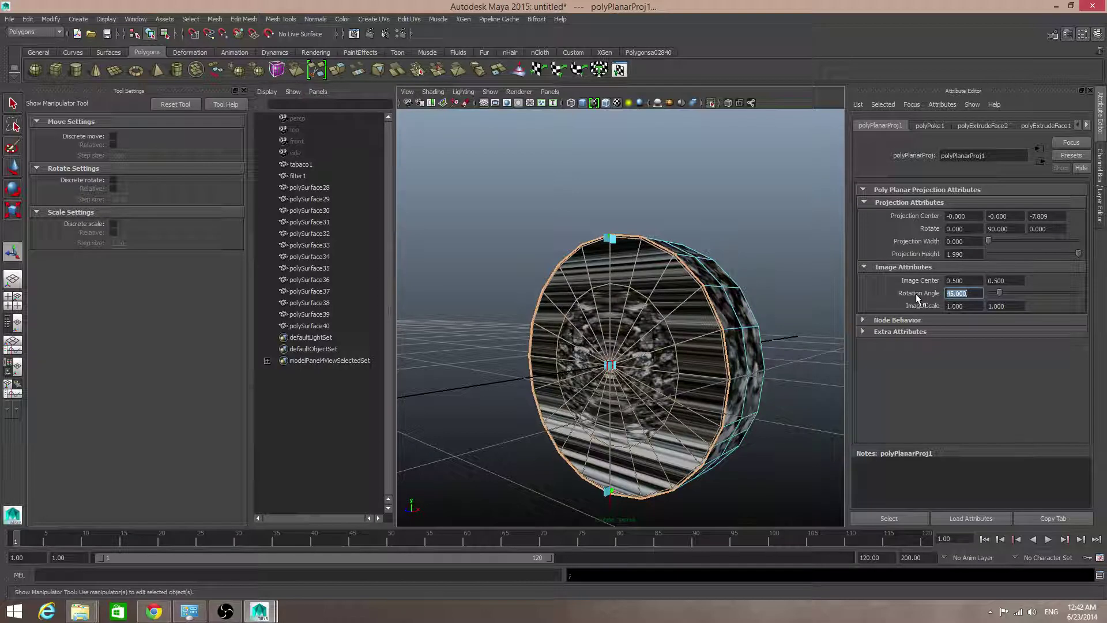
{"action": "left_click_drag", "start_coordinate": [954, 294], "coordinate": [919, 296]}
{"action": "type", "text": "0"}
{"action": "key", "text": "Return"}
- Face the cap straight on, create its UVs based on the camera, and return to object selection
{"action": "left_click_drag", "start_coordinate": [635, 364], "coordinate": [682, 361], "text": "alt"}
{"action": "middle_click_drag", "start_coordinate": [681, 361], "coordinate": [645, 344], "text": "alt"}
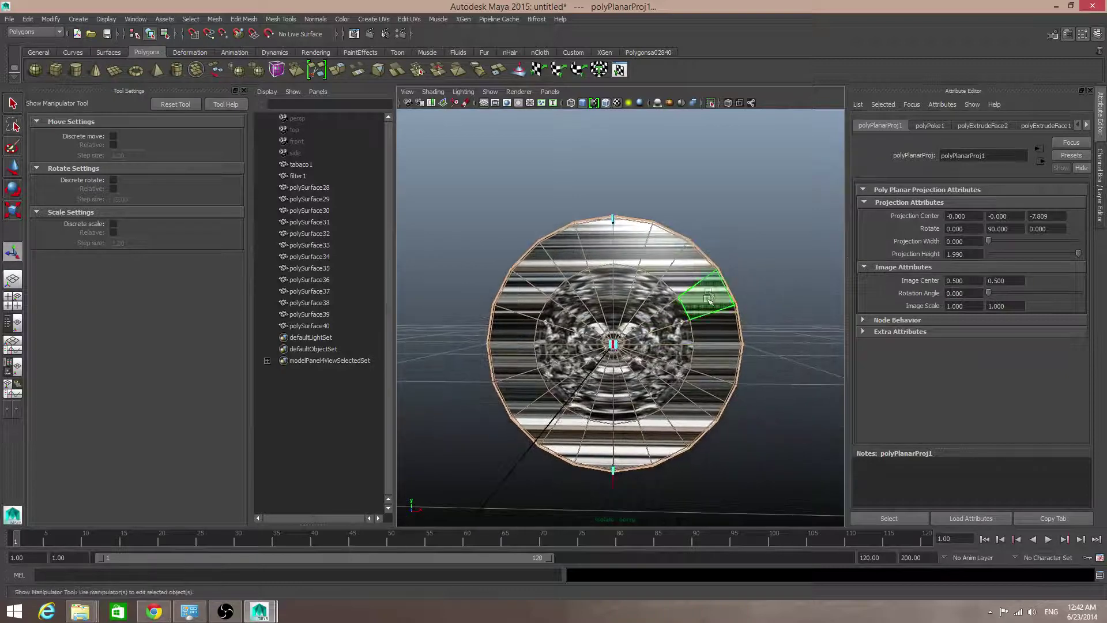
{"action": "scroll", "coordinate": [696, 298], "scroll_direction": "down", "scroll_amount": 3}
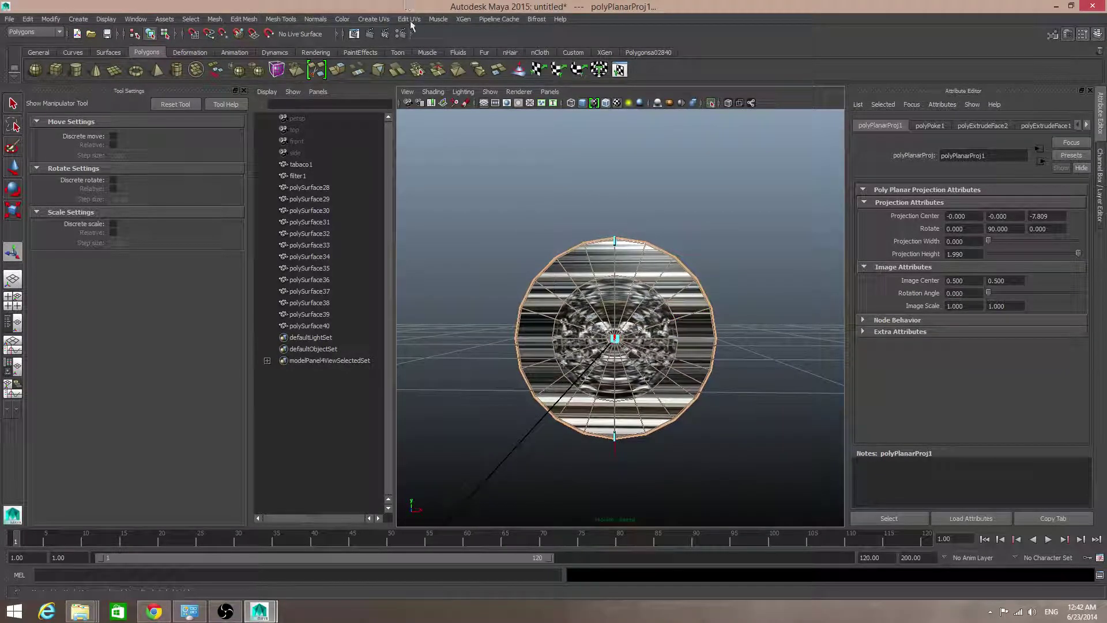
{"action": "left_click", "coordinate": [373, 19]}
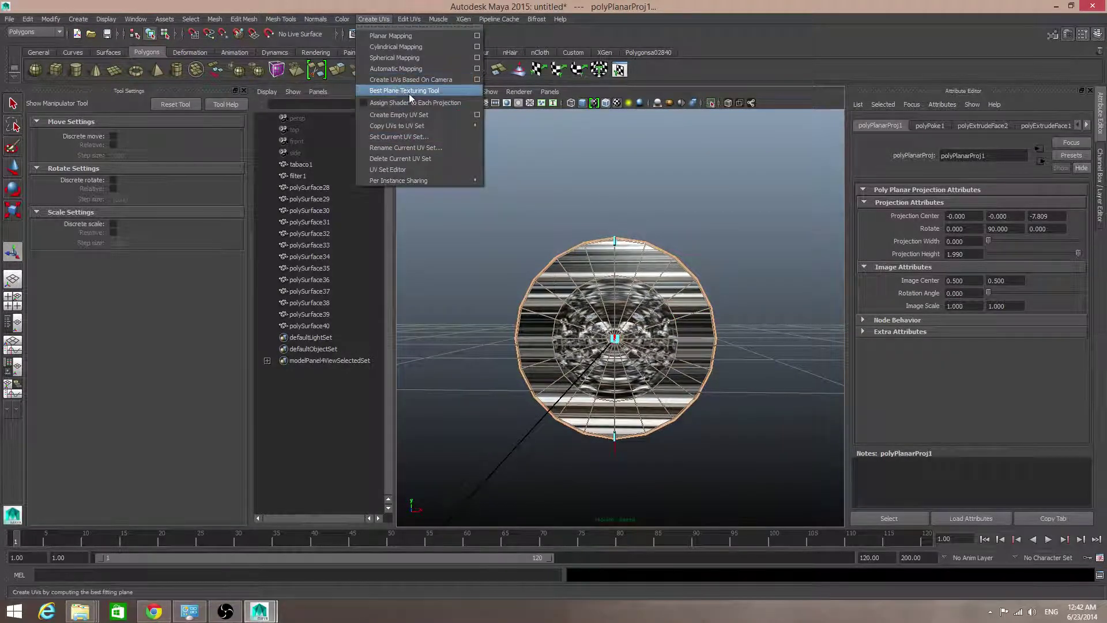
{"action": "left_click", "coordinate": [407, 80]}
{"action": "left_click_drag", "start_coordinate": [642, 323], "coordinate": [567, 357], "text": "alt"}
{"action": "key", "text": "F8"}
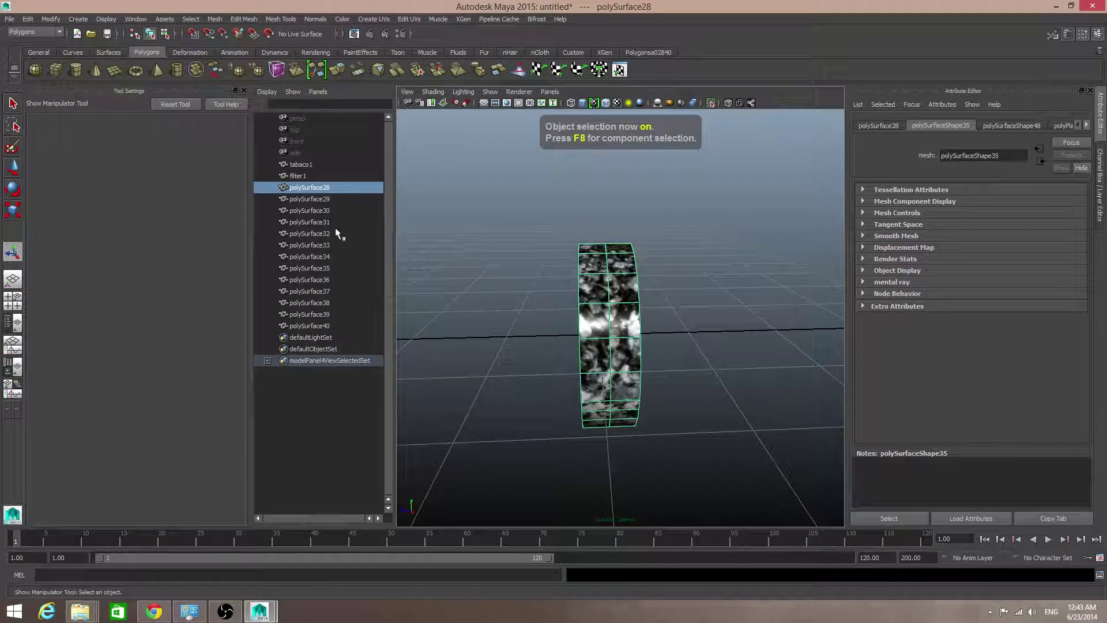
- Turn off the isolated view of polySurface28 to show the complete ash section again
{"action": "left_click", "coordinate": [321, 198]}
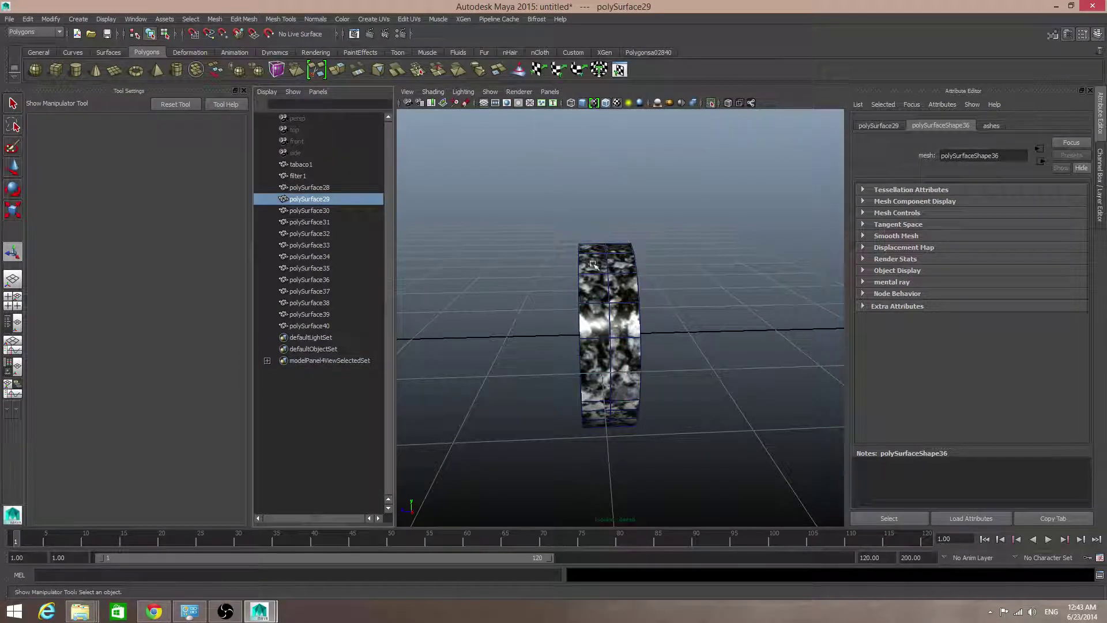
{"action": "left_click", "coordinate": [614, 273]}
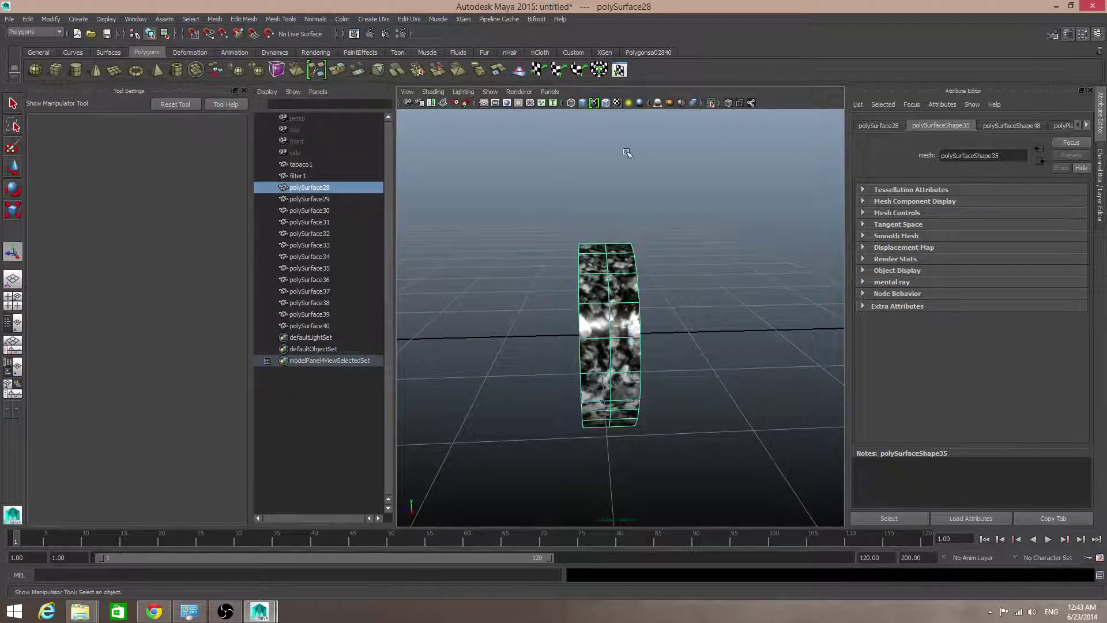
{"action": "left_click", "coordinate": [711, 102]}
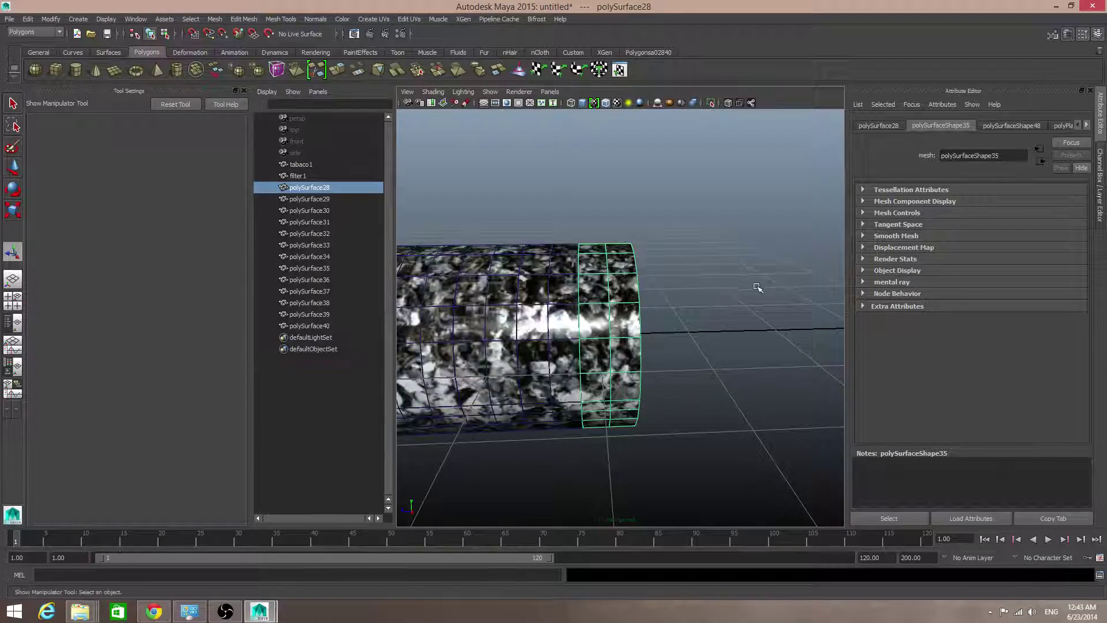
- Examine how the ash is divided by selecting the end segments, the long section polySurface39 and the group of short segments
{"action": "left_click", "coordinate": [563, 292]}
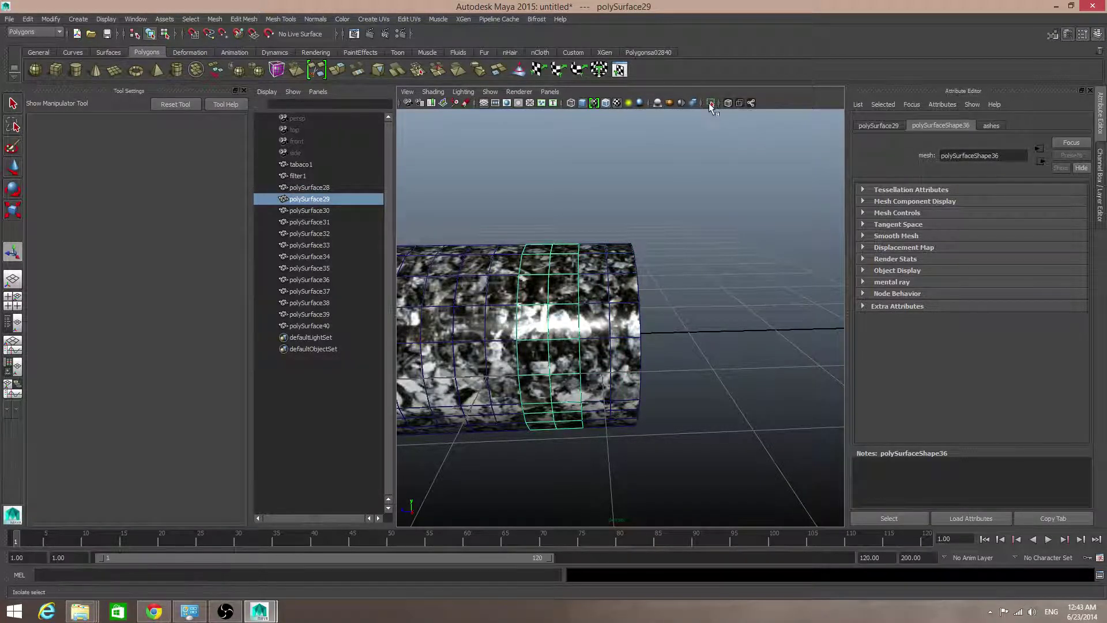
{"action": "scroll", "coordinate": [681, 287], "scroll_direction": "down", "scroll_amount": 2}
{"action": "left_click", "coordinate": [611, 297]}
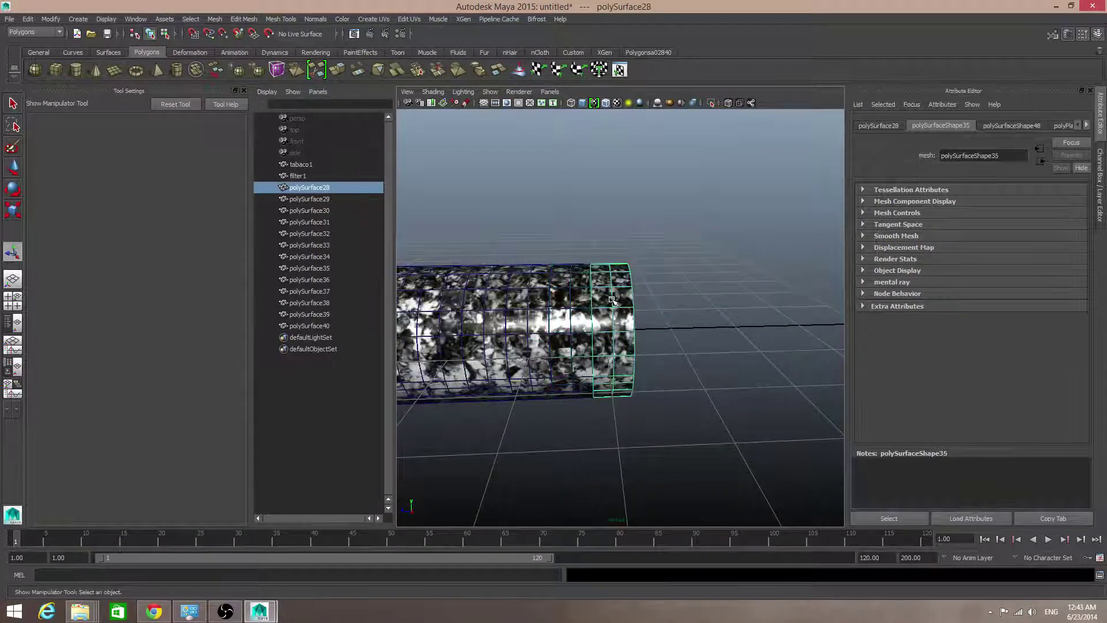
{"action": "left_click", "coordinate": [575, 294]}
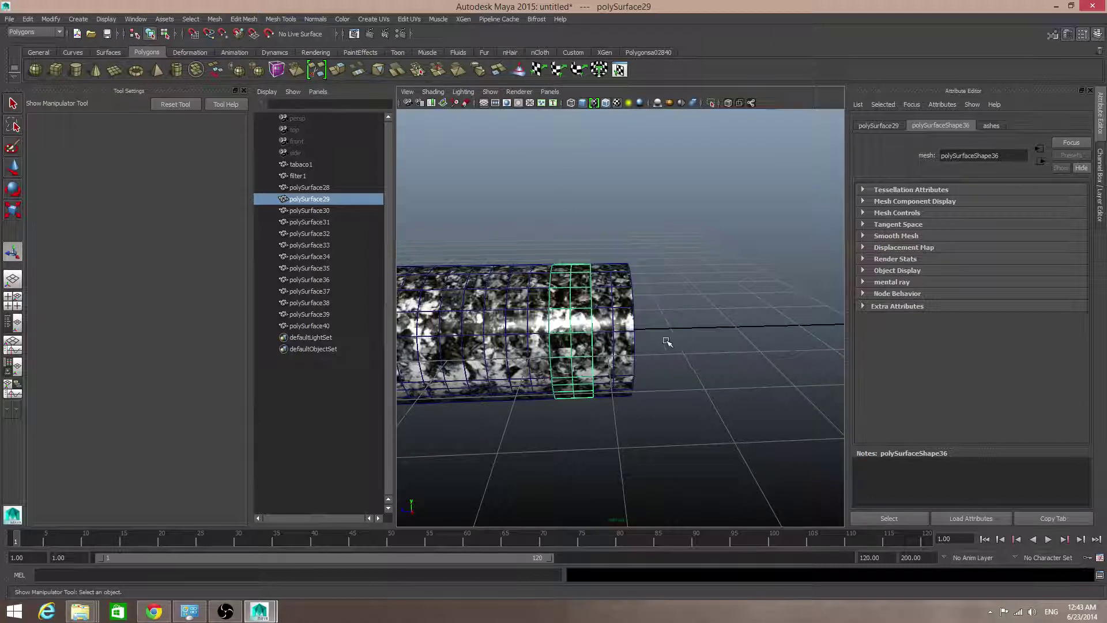
{"action": "left_click_drag", "start_coordinate": [667, 341], "coordinate": [717, 335], "text": "alt"}
{"action": "right_click_drag", "start_coordinate": [716, 335], "coordinate": [487, 345], "text": "alt"}
{"action": "middle_click_drag", "start_coordinate": [488, 344], "coordinate": [582, 359], "text": "alt"}
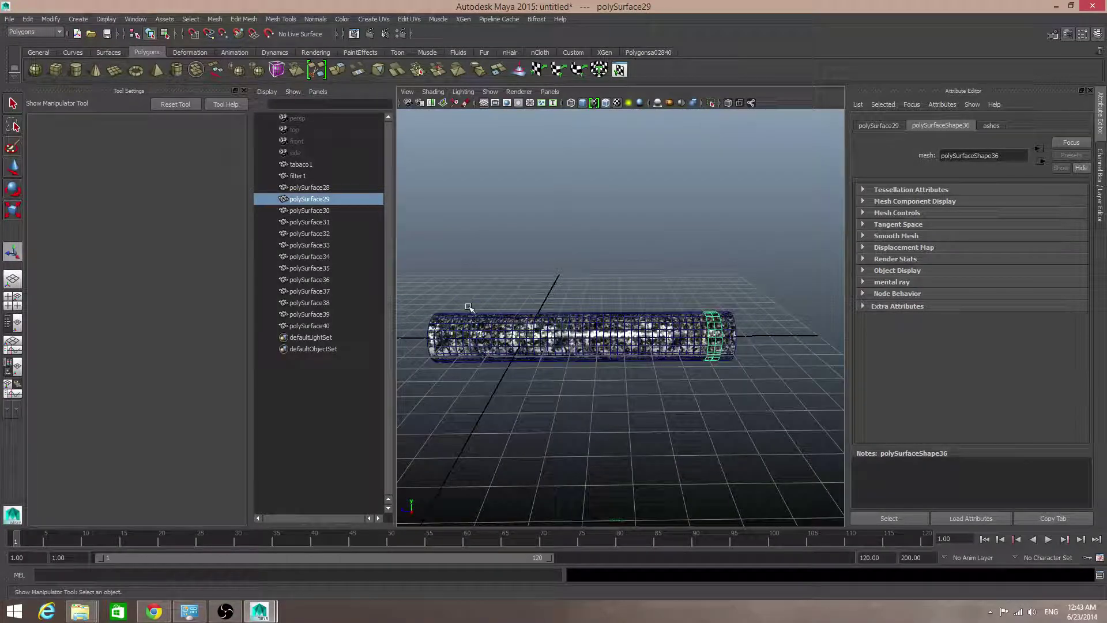
{"action": "left_click", "coordinate": [487, 339]}
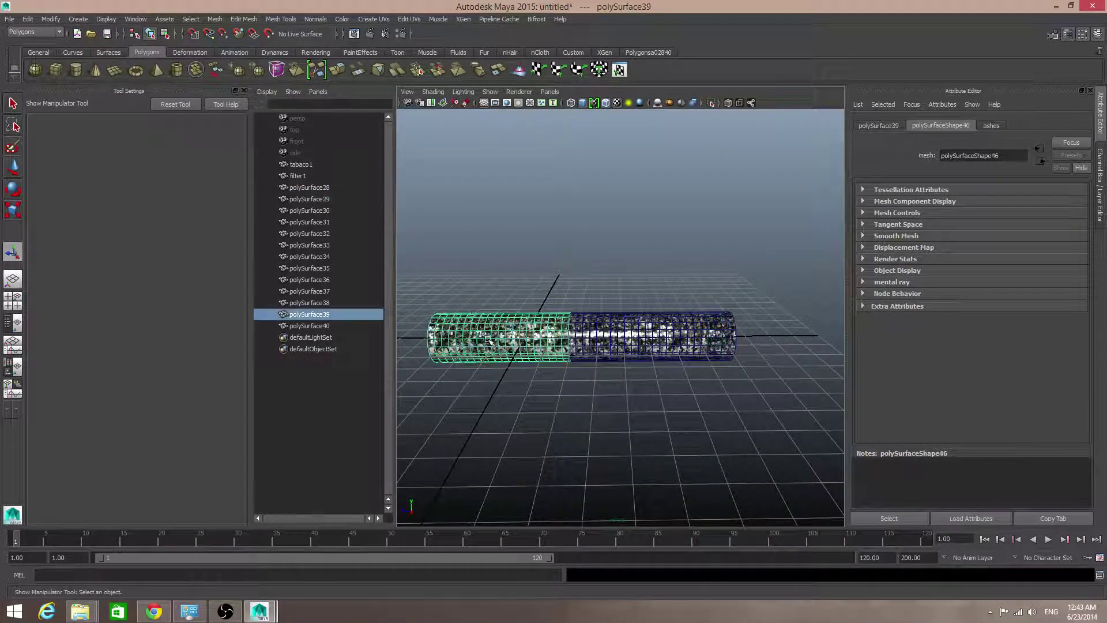
{"action": "left_click", "coordinate": [730, 334]}
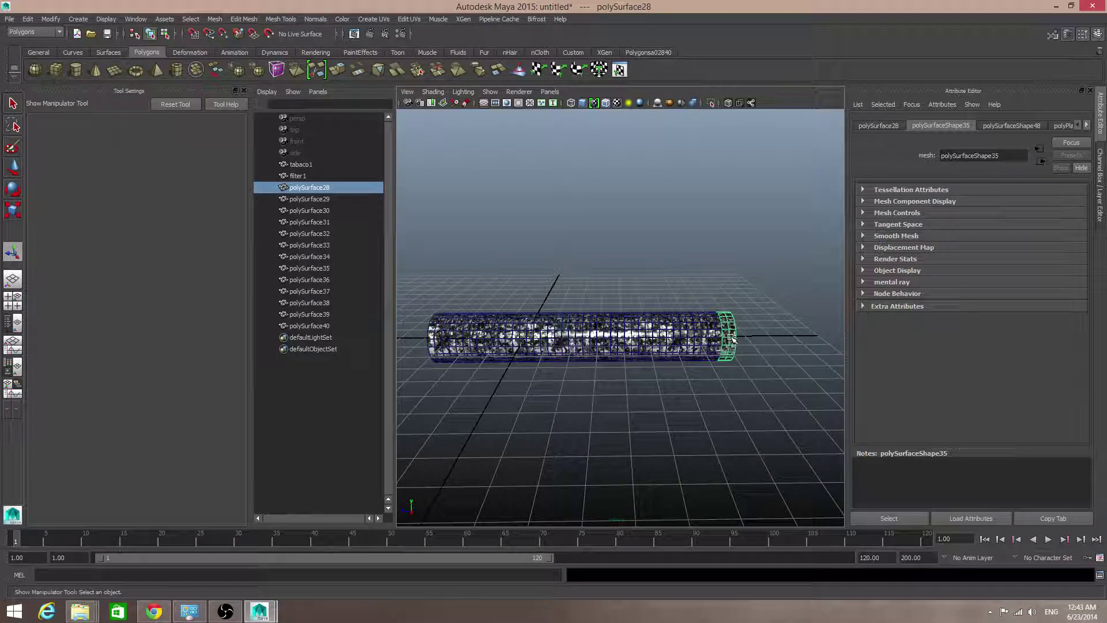
{"action": "left_click_drag", "start_coordinate": [534, 295], "coordinate": [809, 408]}
{"action": "left_click", "coordinate": [531, 341]}
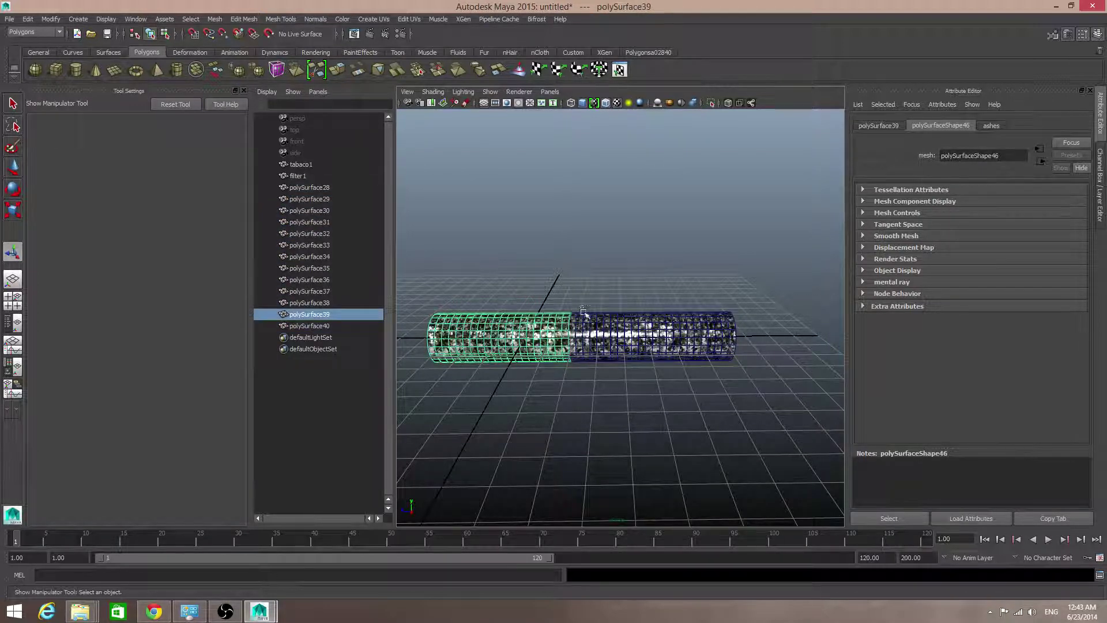
{"action": "left_click_drag", "start_coordinate": [581, 305], "coordinate": [765, 426]}
{"action": "right_click_drag", "start_coordinate": [635, 366], "coordinate": [694, 395], "text": "alt"}
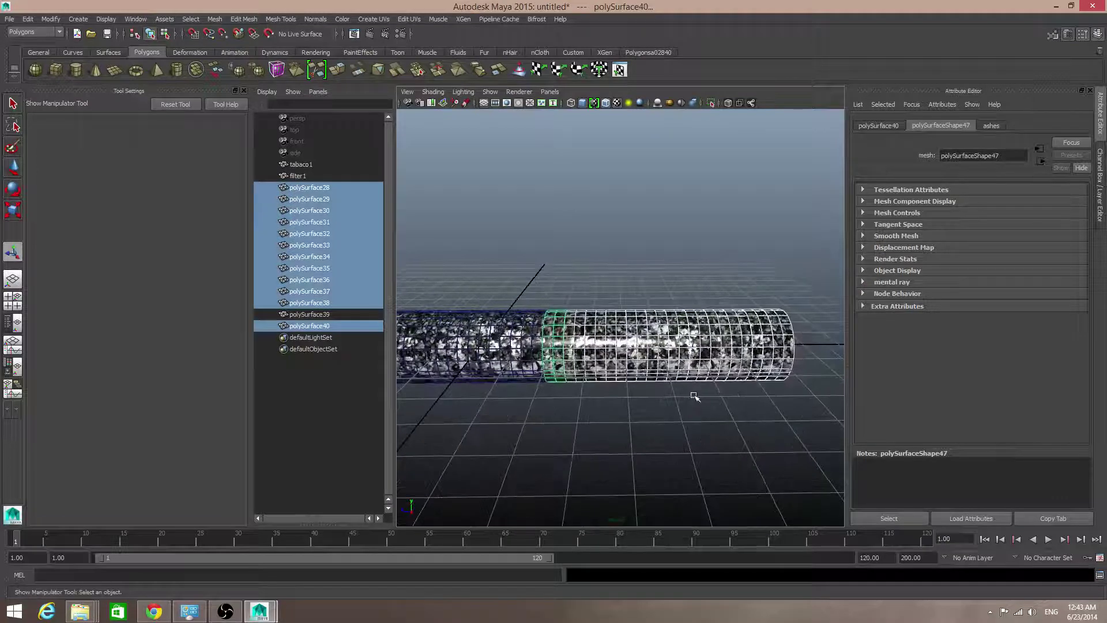
{"action": "middle_click_drag", "start_coordinate": [719, 395], "coordinate": [633, 392], "text": "alt"}
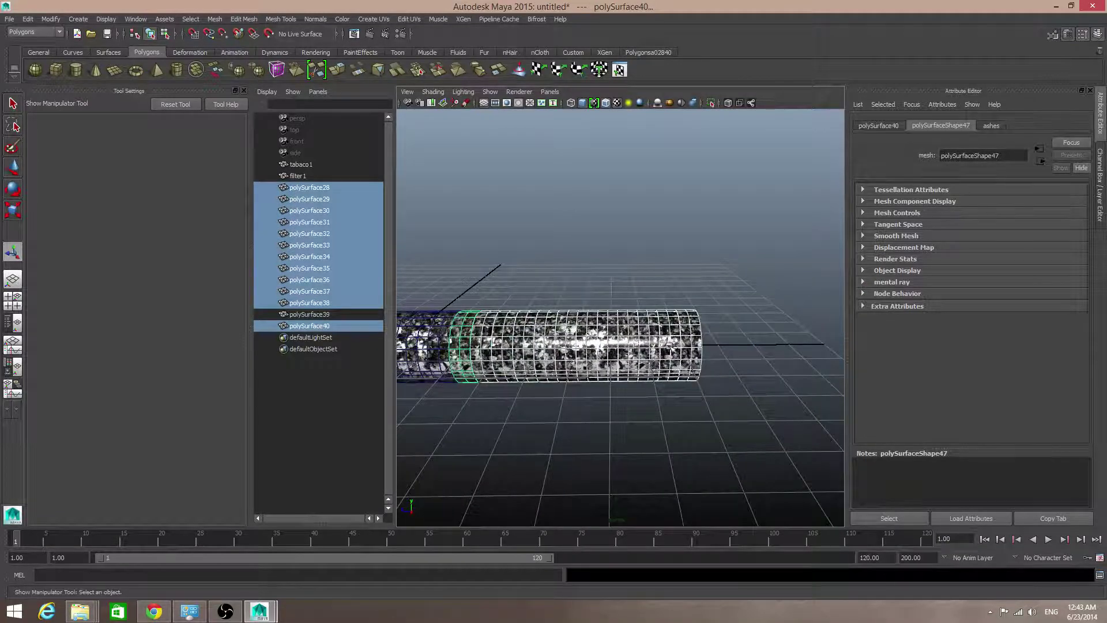
{"action": "middle_click_drag", "start_coordinate": [668, 345], "coordinate": [726, 385], "text": "alt"}
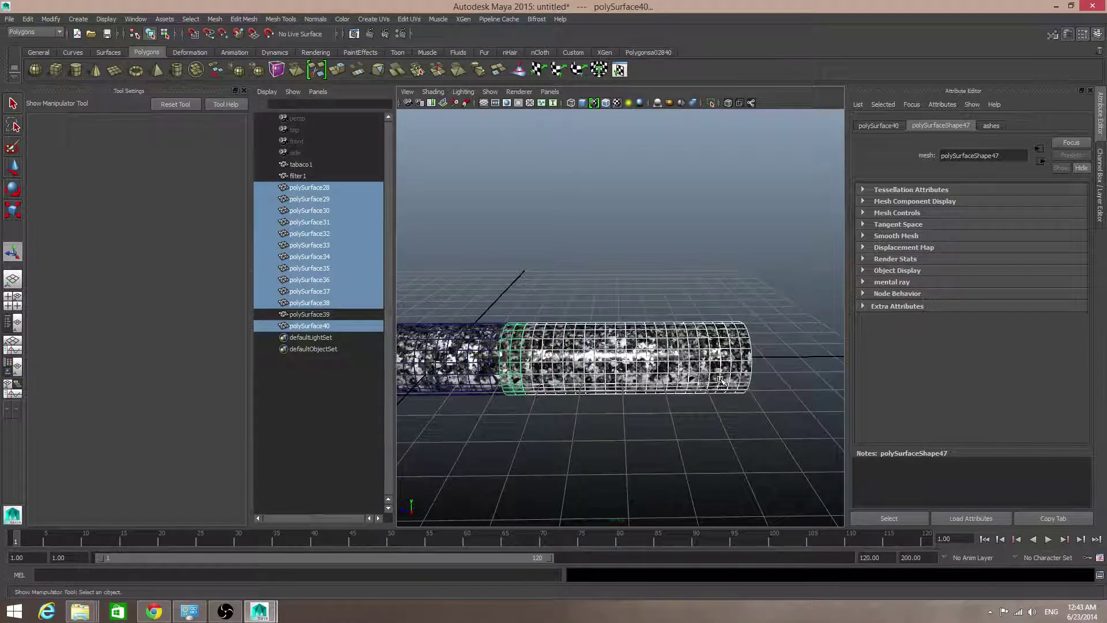
- Delete the uncapped short segments polySurface29 through polySurface38 and polySurface40, keeping polySurface28 and polySurface39
{"action": "left_click", "coordinate": [719, 368]}
{"action": "left_click", "coordinate": [683, 353], "text": "shift"}
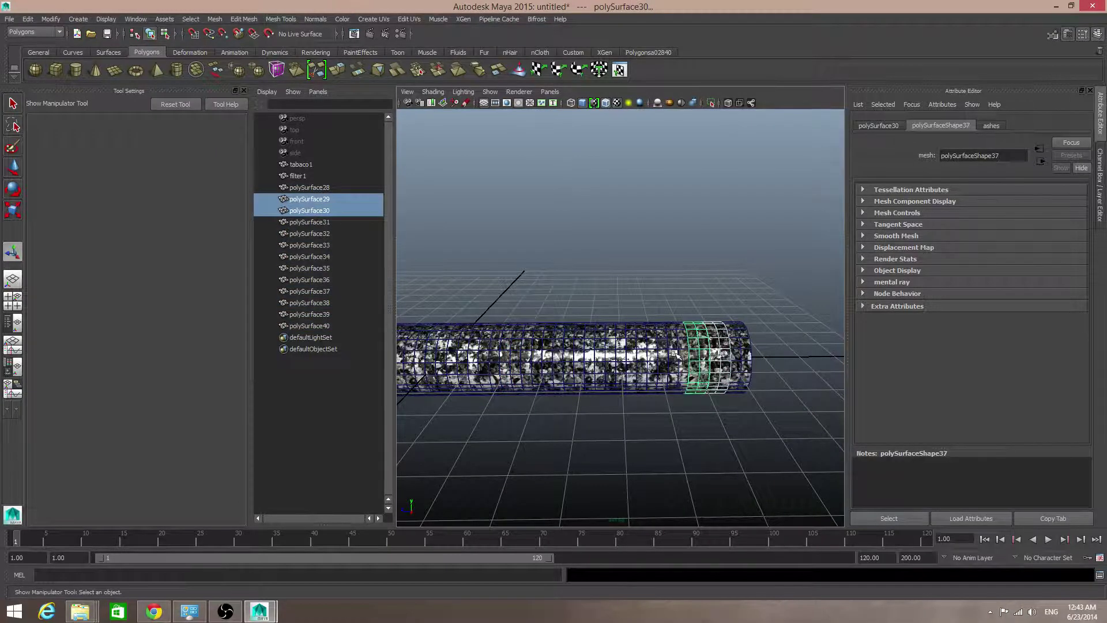
{"action": "left_click", "coordinate": [666, 354], "text": "shift"}
{"action": "left_click", "coordinate": [640, 355], "text": "shift"}
{"action": "left_click", "coordinate": [626, 354], "text": "shift"}
{"action": "left_click", "coordinate": [634, 354], "text": "shift"}
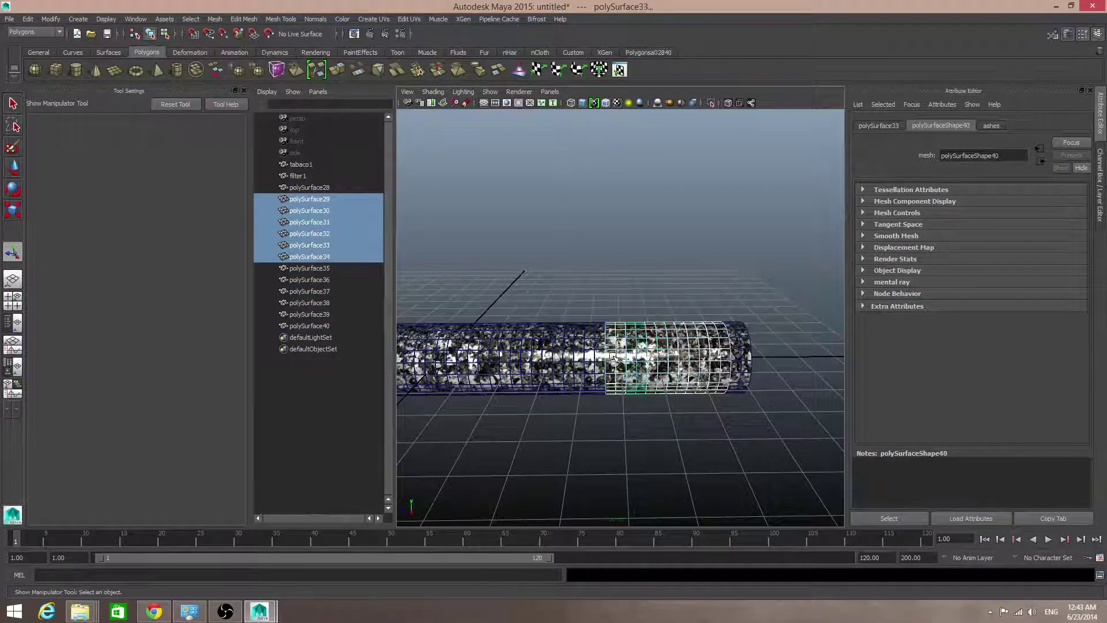
{"action": "left_click", "coordinate": [599, 354], "text": "shift"}
{"action": "left_click", "coordinate": [571, 354], "text": "shift"}
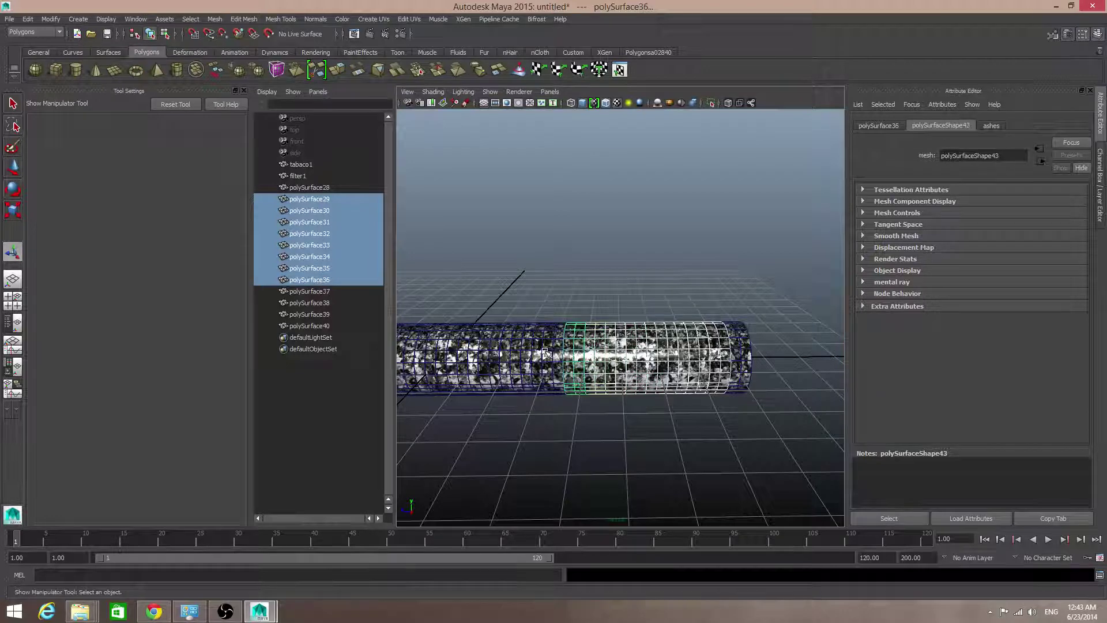
{"action": "left_click", "coordinate": [545, 354], "text": "shift"}
{"action": "left_click", "coordinate": [525, 354], "text": "shift"}
{"action": "left_click", "coordinate": [510, 354], "text": "shift"}
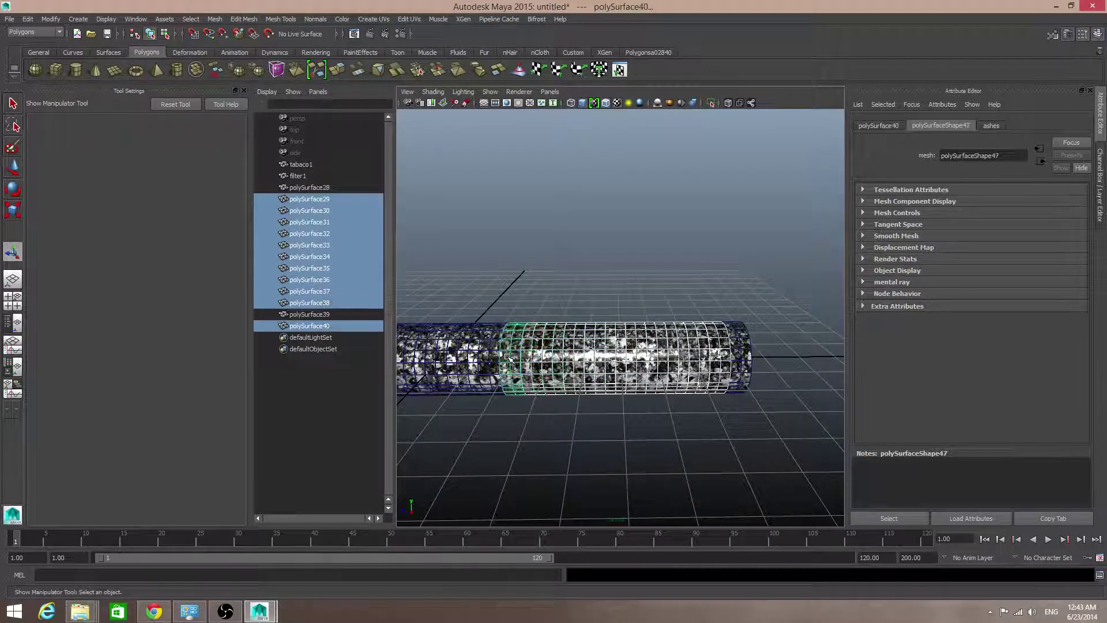
{"action": "left_click", "coordinate": [494, 352], "text": "shift"}
{"action": "left_click_drag", "start_coordinate": [619, 419], "coordinate": [759, 447], "text": "alt"}
{"action": "mouse_move", "coordinate": [673, 381]}
{"action": "left_mouse_down", "text": "alt"}
{"action": "mouse_move", "coordinate": [657, 382]}
{"action": "mouse_move", "coordinate": [695, 381]}
{"action": "left_mouse_up", "text": "alt"}
{"action": "left_click", "coordinate": [609, 371], "text": "shift"}
{"action": "left_click_drag", "start_coordinate": [609, 370], "coordinate": [600, 395], "text": "alt"}
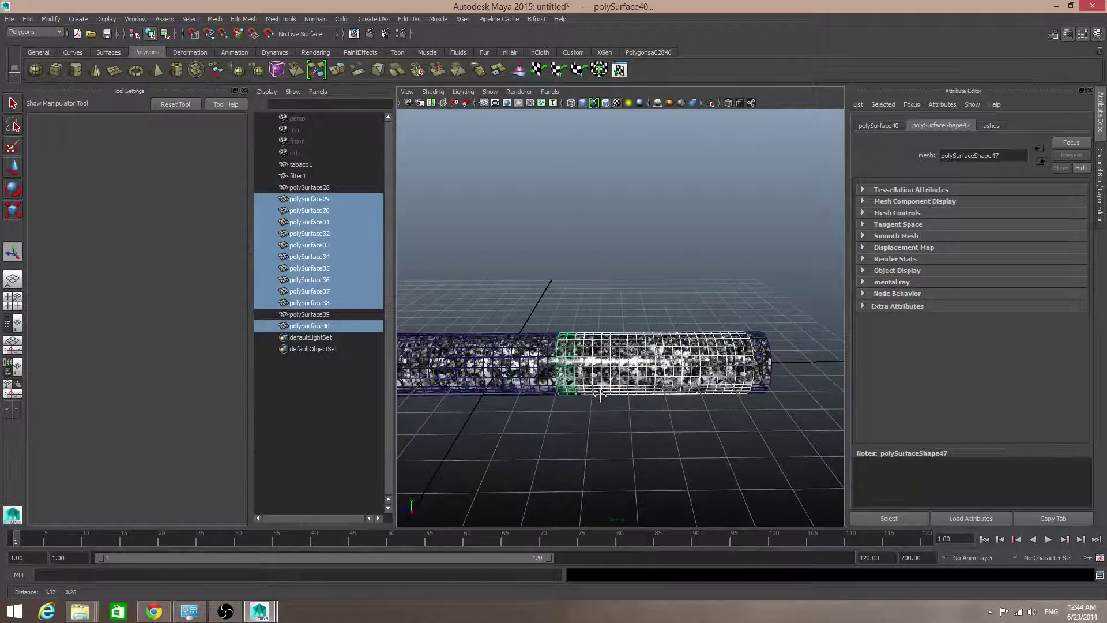
{"action": "middle_click_drag", "start_coordinate": [600, 395], "coordinate": [573, 367], "text": "alt"}
{"action": "left_click_drag", "start_coordinate": [574, 366], "coordinate": [580, 378], "text": "alt"}
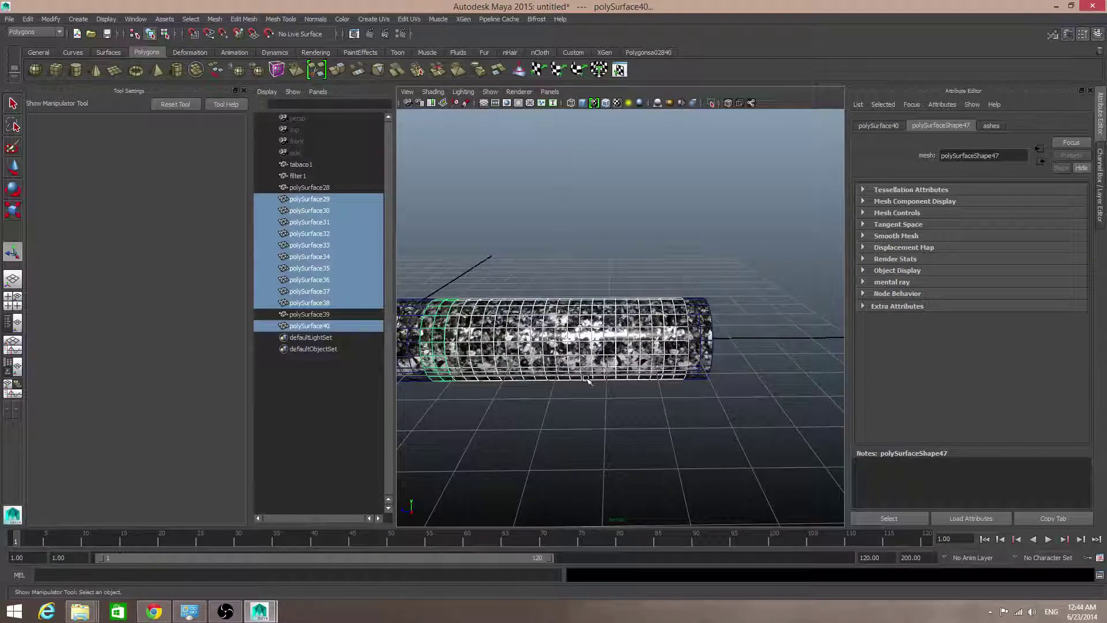
{"action": "key", "text": "Delete"}
- Select the capped end segment polySurface28 and bring it close up in the view
{"action": "left_click", "coordinate": [706, 340]}
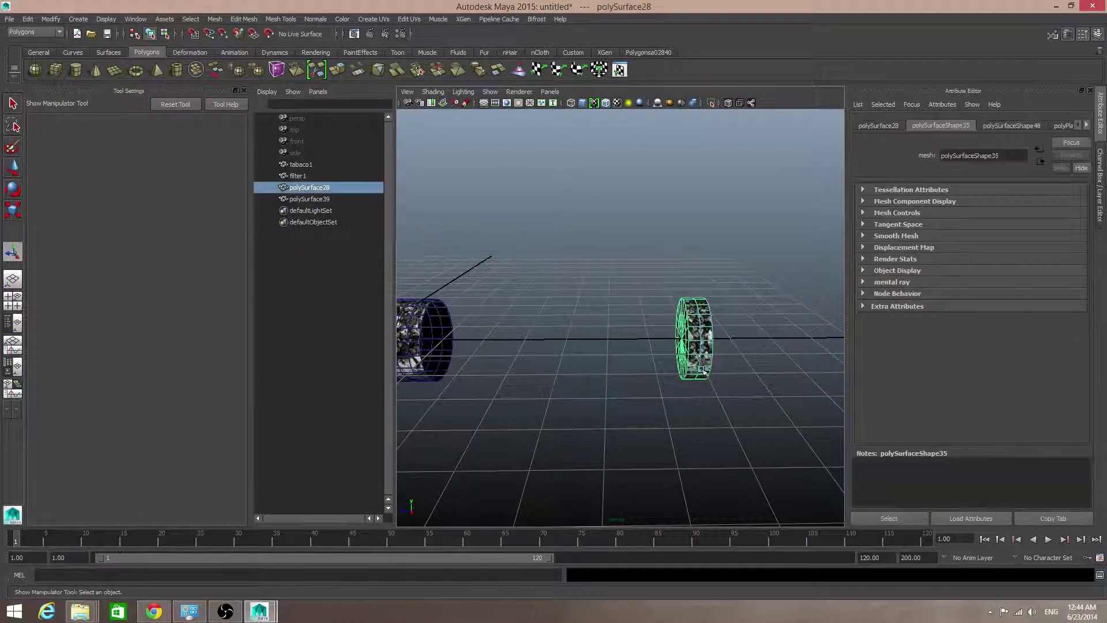
{"action": "left_click_drag", "start_coordinate": [706, 340], "coordinate": [690, 398], "text": "alt"}
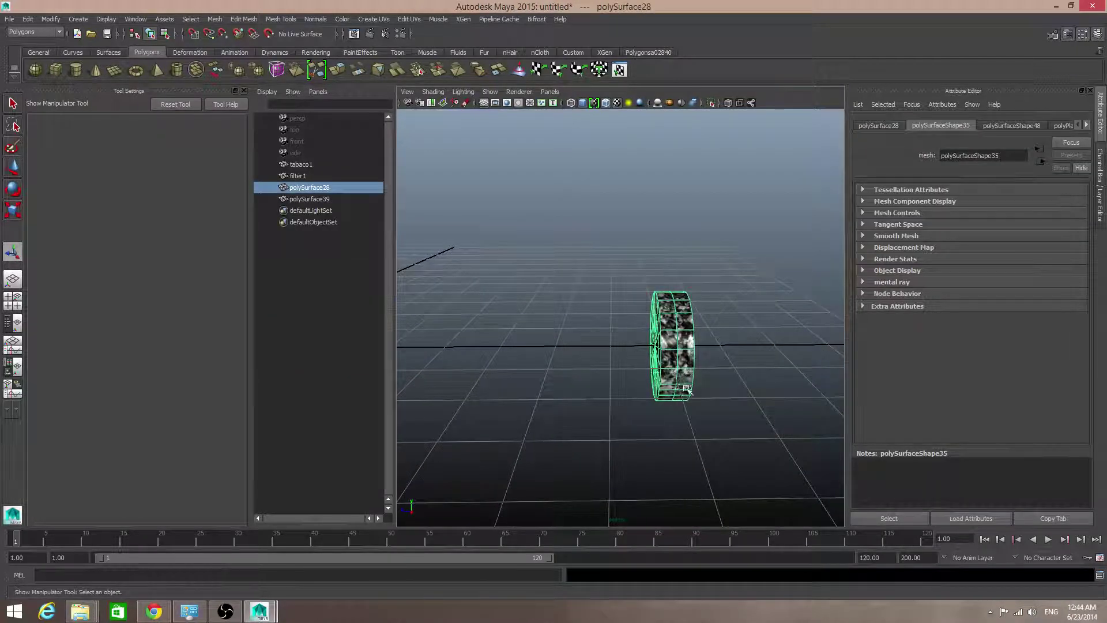
{"action": "left_click", "coordinate": [303, 199]}
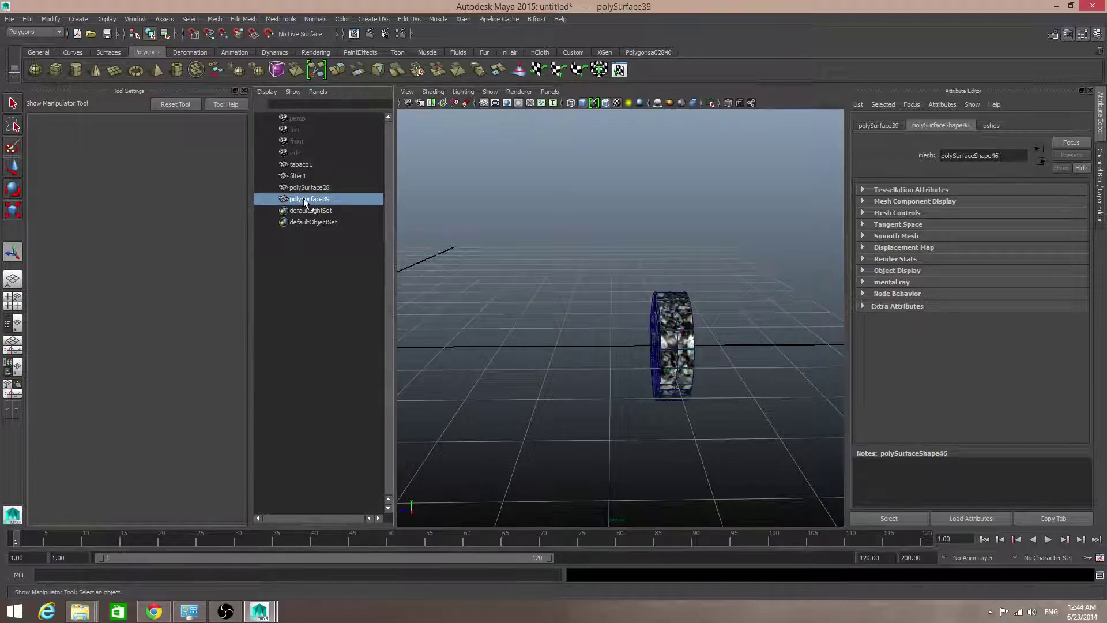
{"action": "left_click", "coordinate": [307, 189]}
{"action": "scroll", "coordinate": [666, 348], "scroll_direction": "down", "scroll_amount": 4}
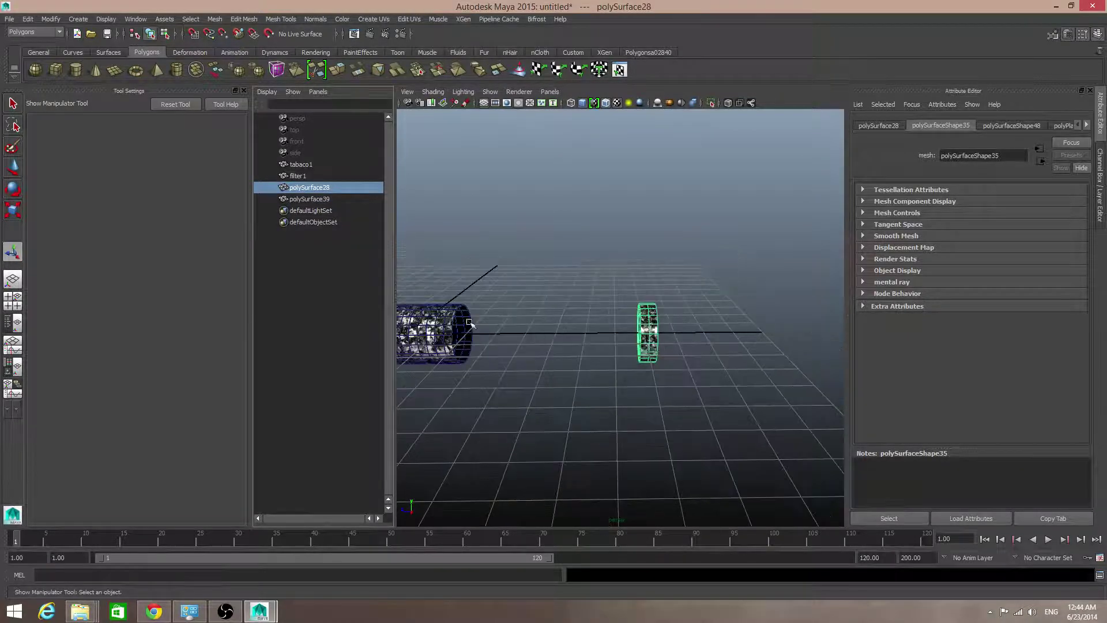
{"action": "key", "text": "f"}
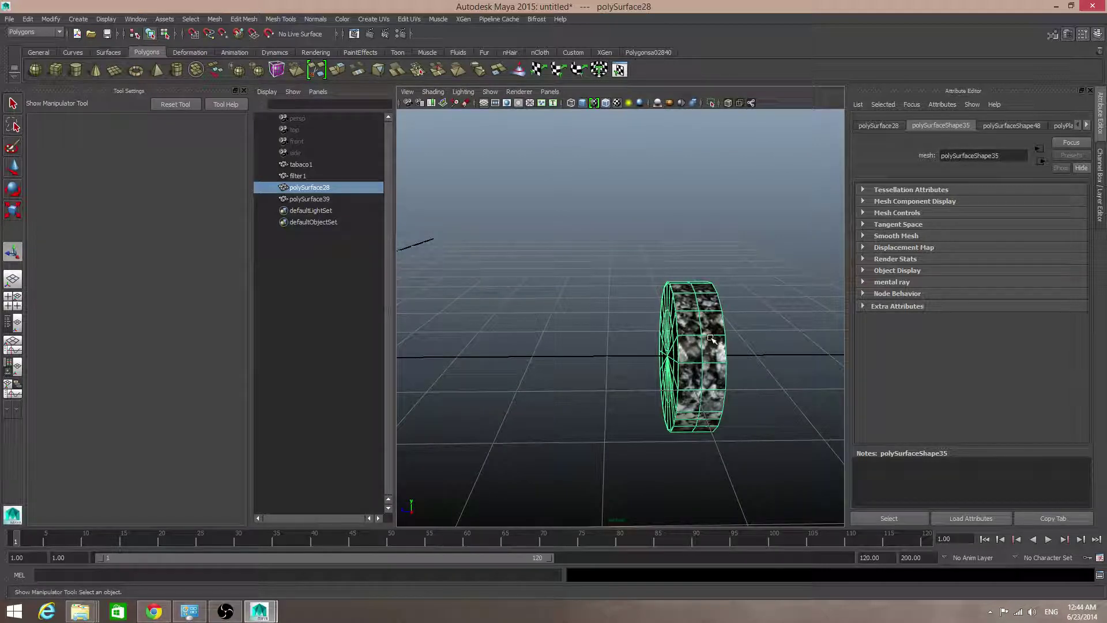
- Duplicate the capped end segment polySurface28, center the copy's pivot and shift the pivot along the cigarette's axis to the segment's end
{"action": "key", "text": "ctrl+d"}
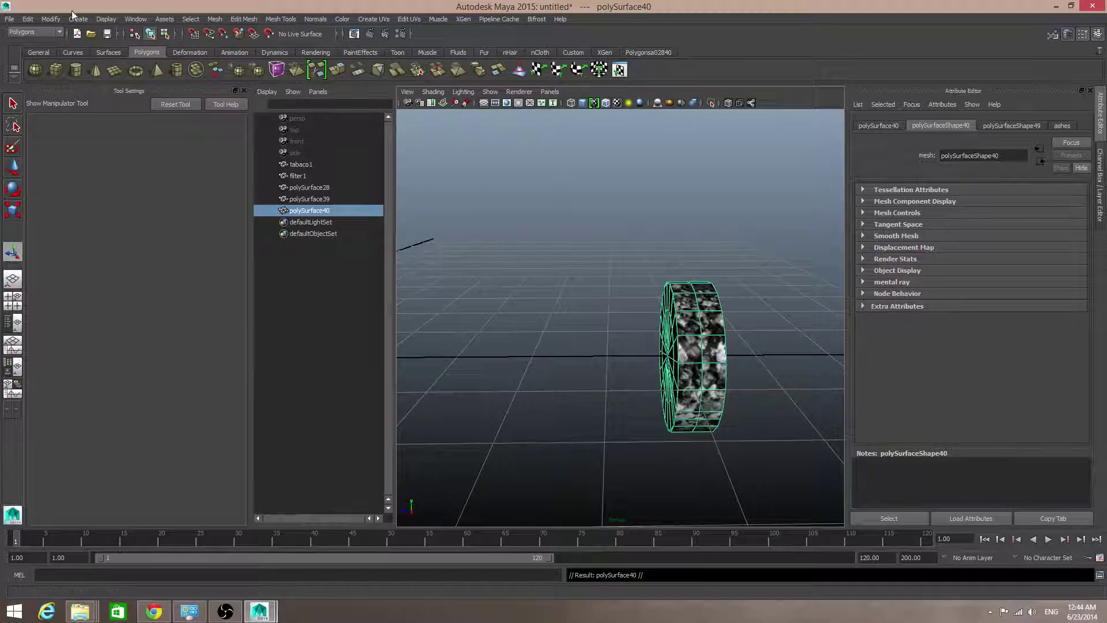
{"action": "left_click", "coordinate": [50, 18]}
{"action": "left_click", "coordinate": [75, 129]}
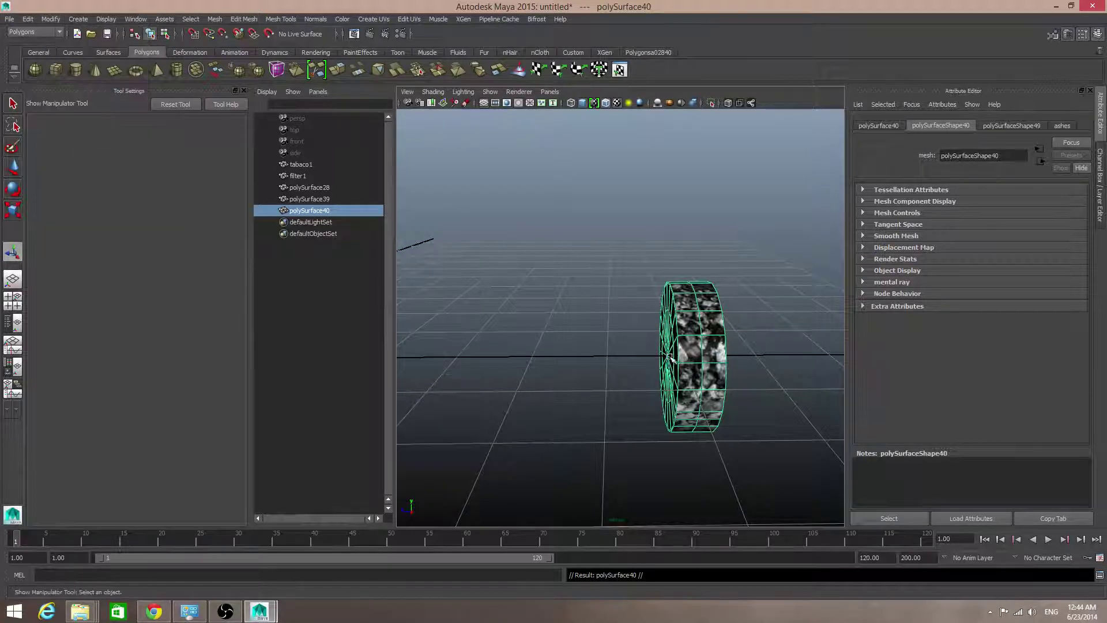
{"action": "key", "text": "w"}
{"action": "left_click_drag", "start_coordinate": [685, 354], "coordinate": [599, 369], "text": "alt"}
{"action": "key", "text": "plus"}
{"action": "key", "text": "plus"}
{"action": "key", "text": "plus"}
{"action": "key", "text": "Insert"}
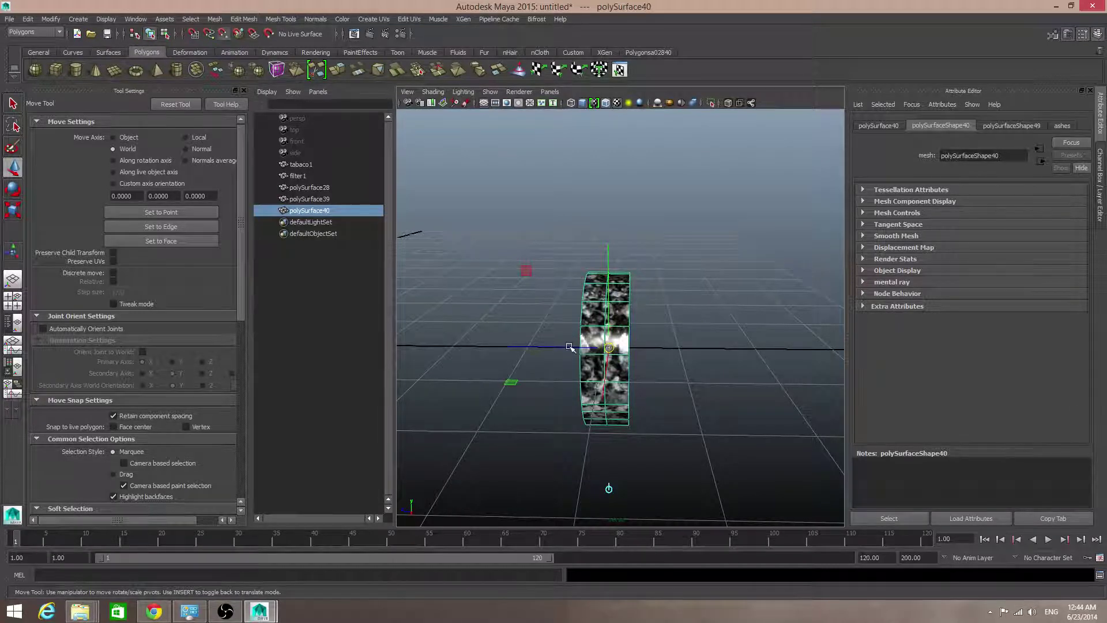
{"action": "left_click_drag", "start_coordinate": [569, 346], "coordinate": [694, 366]}
{"action": "key", "text": "Insert"}
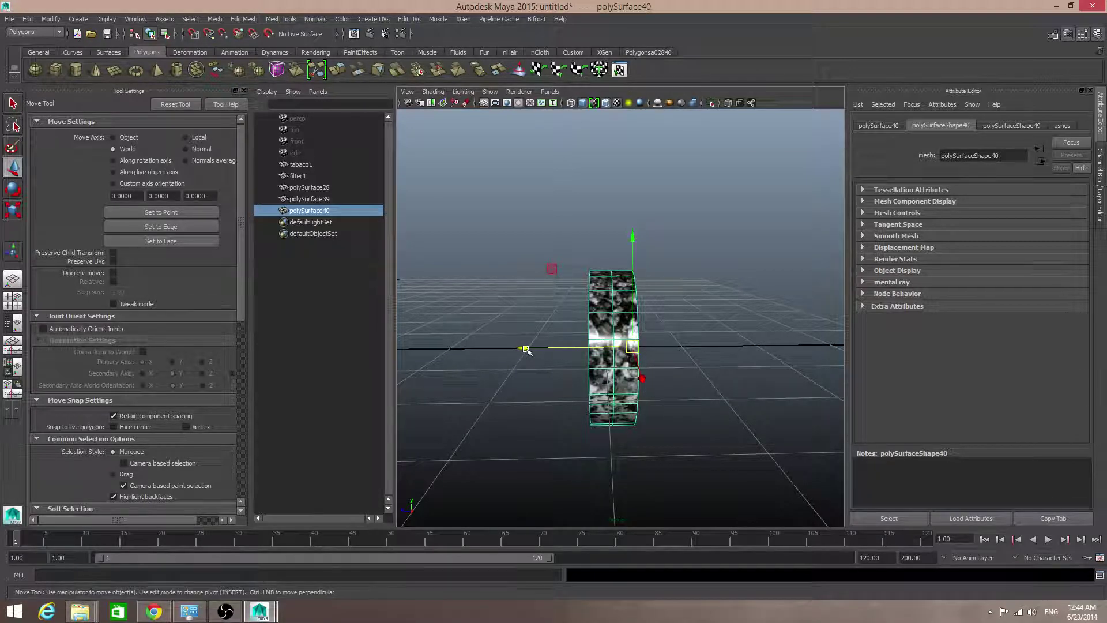
- Try sliding the duplicated segment one width along the axis beside the original, and delete the copy
{"action": "left_click_drag", "start_coordinate": [526, 348], "coordinate": [484, 349]}
{"action": "left_click_drag", "start_coordinate": [652, 387], "coordinate": [671, 349], "text": "alt"}
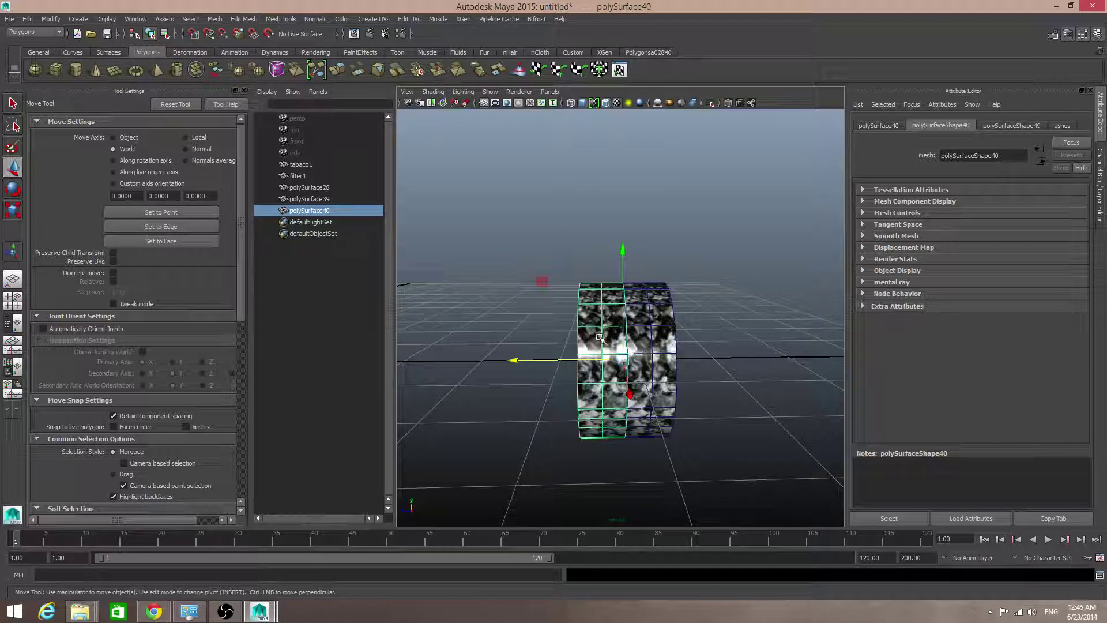
{"action": "key", "text": "Delete"}
- Try inserting 10 edge loops across one half of polySurface28, and undo the insertion
{"action": "left_click", "coordinate": [647, 342]}
{"action": "right_click_drag", "start_coordinate": [629, 361], "coordinate": [645, 373], "text": "alt"}
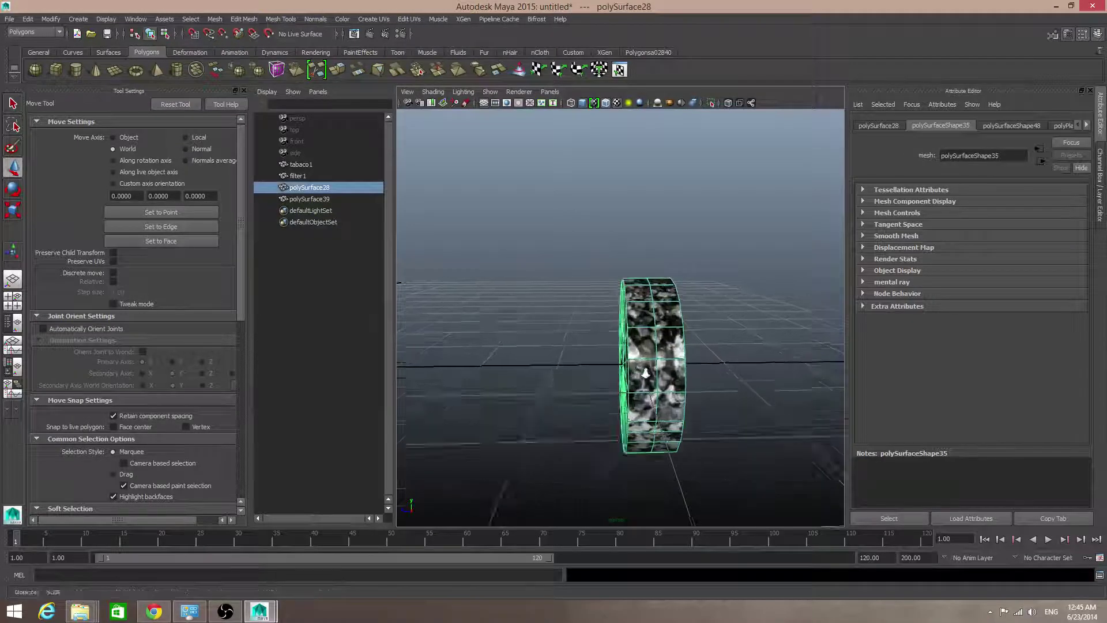
{"action": "middle_click_drag", "start_coordinate": [645, 373], "coordinate": [603, 358], "text": "alt"}
{"action": "right_click_drag", "start_coordinate": [603, 359], "coordinate": [574, 355], "text": "alt"}
{"action": "left_click_drag", "start_coordinate": [563, 356], "coordinate": [577, 357]}
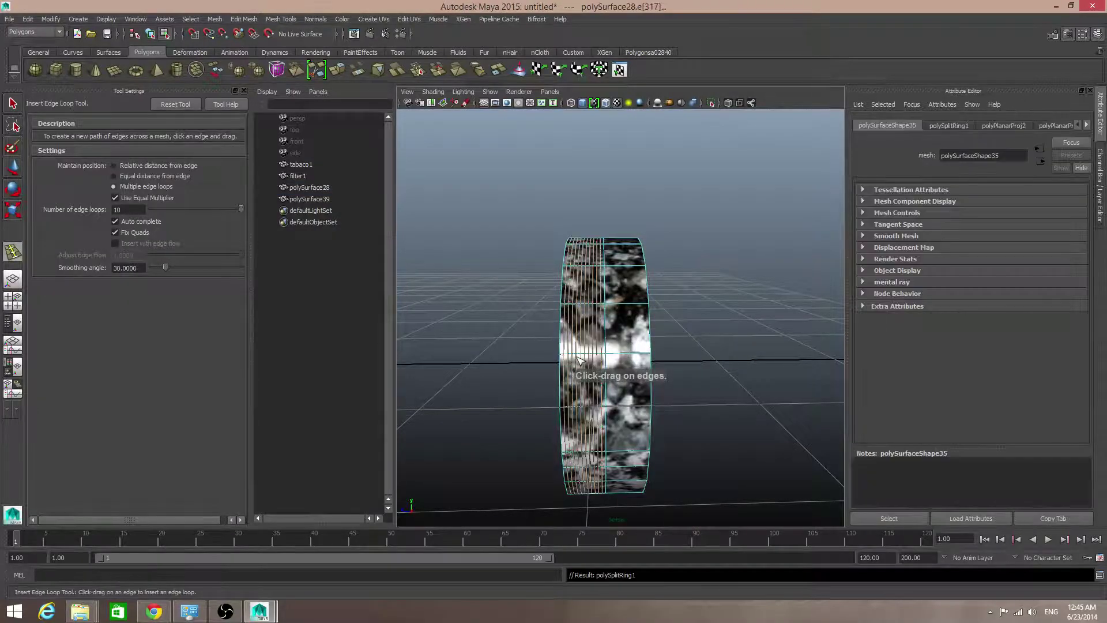
{"action": "key", "text": "super"}
{"action": "key", "text": "super"}
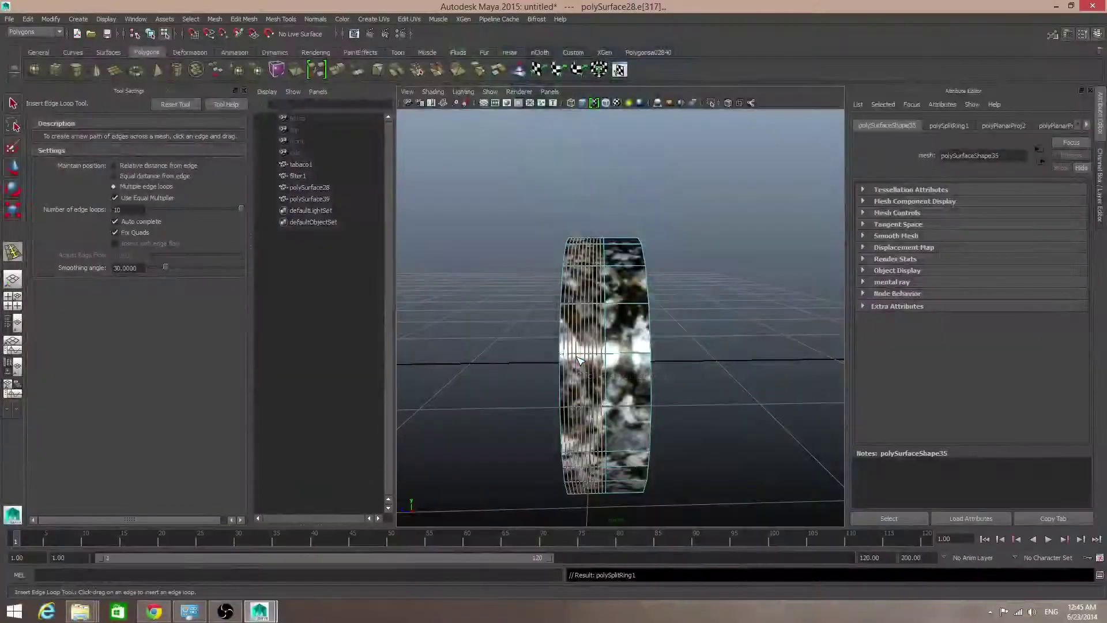
{"action": "key", "text": "ctrl+z"}
{"action": "key", "text": "F8"}
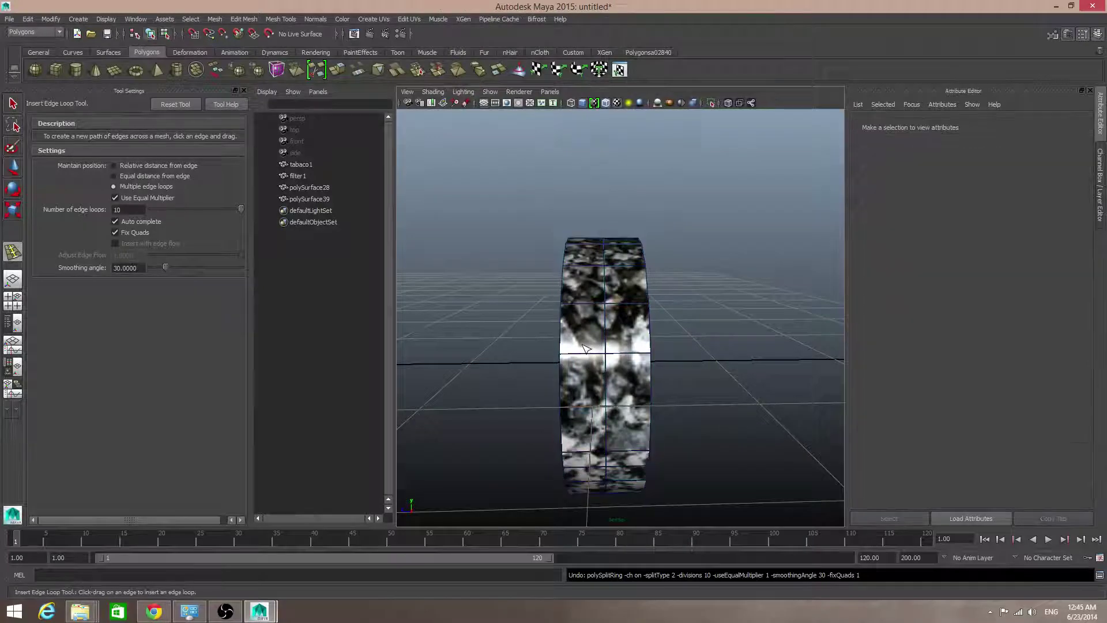
- Insert one edge loop close to each rim of polySurface28, positioned by relative distance from edge, and reselect the whole segment
{"action": "key", "text": "q"}
{"action": "left_click", "coordinate": [602, 354]}
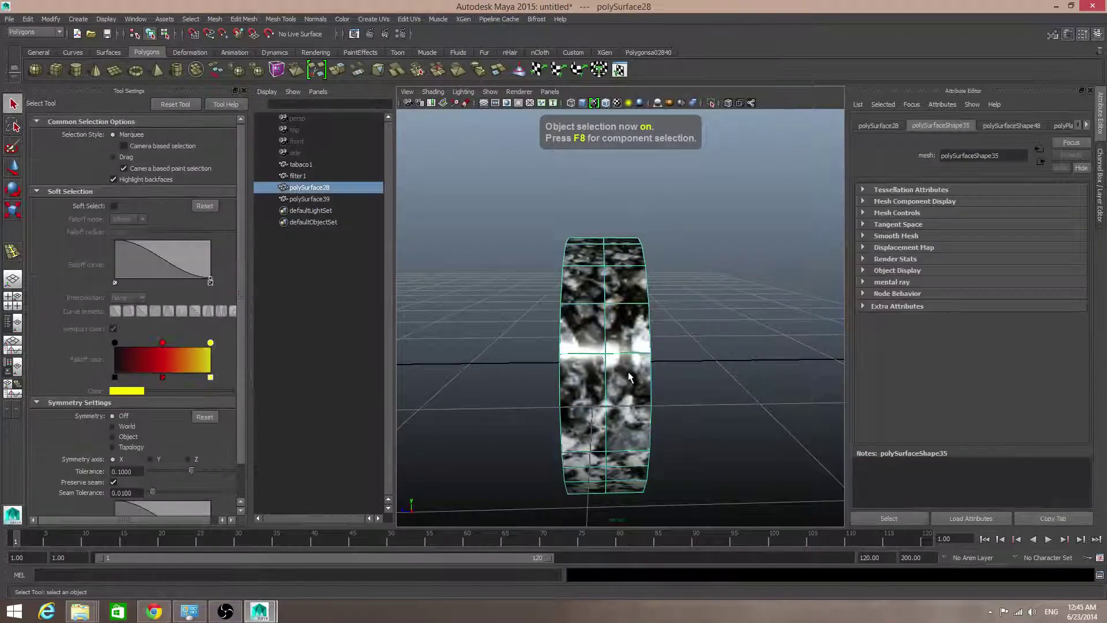
{"action": "right_click", "coordinate": [599, 349], "text": "shift"}
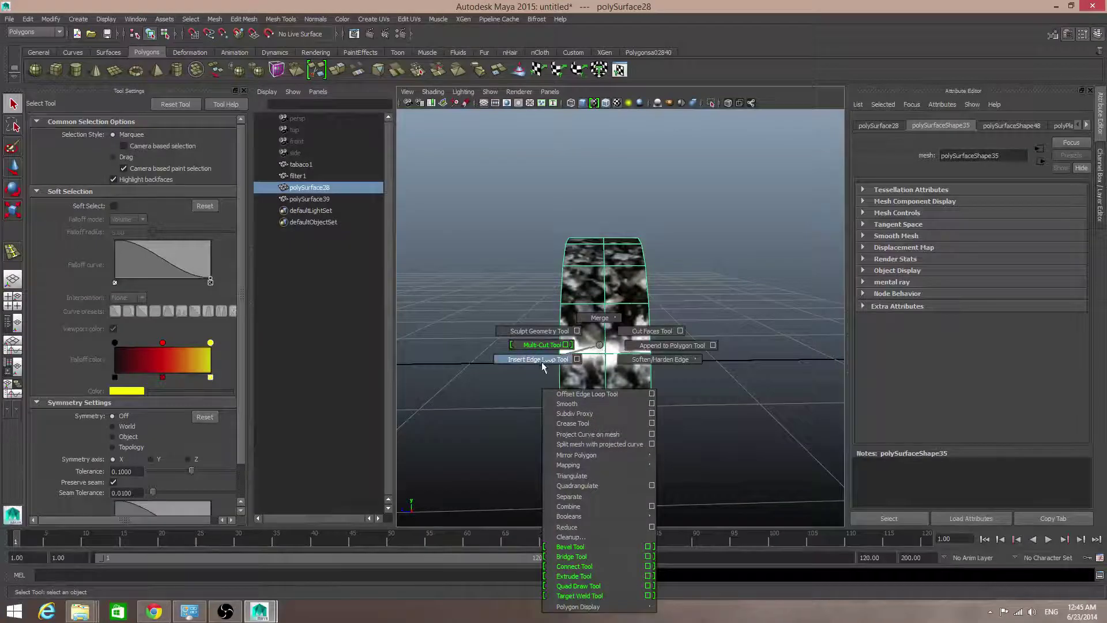
{"action": "left_click", "coordinate": [579, 361]}
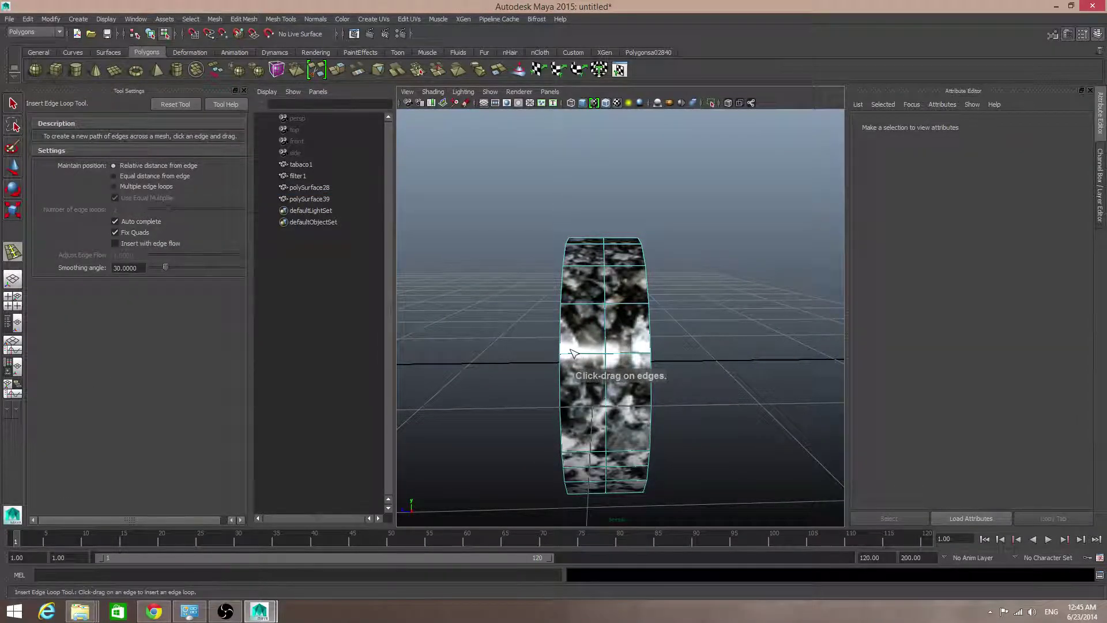
{"action": "left_click_drag", "start_coordinate": [570, 353], "coordinate": [564, 355]}
{"action": "left_click_drag", "start_coordinate": [561, 353], "coordinate": [562, 353]}
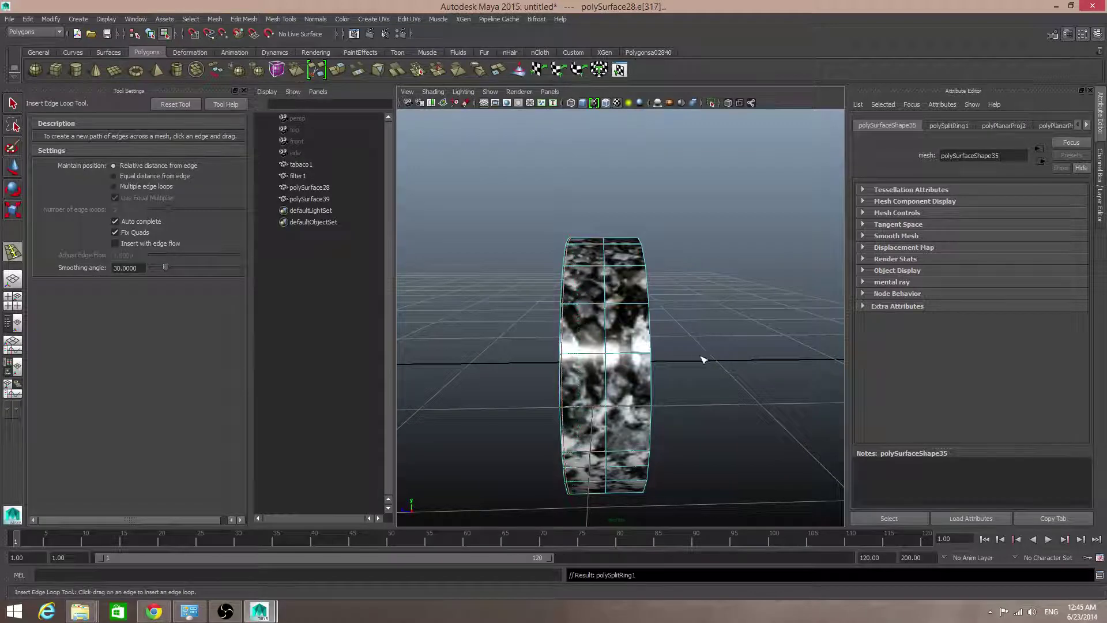
{"action": "left_click_drag", "start_coordinate": [648, 359], "coordinate": [596, 385]}
{"action": "key", "text": "F8"}
{"action": "left_click", "coordinate": [13, 103]}
{"action": "left_click", "coordinate": [594, 377]}
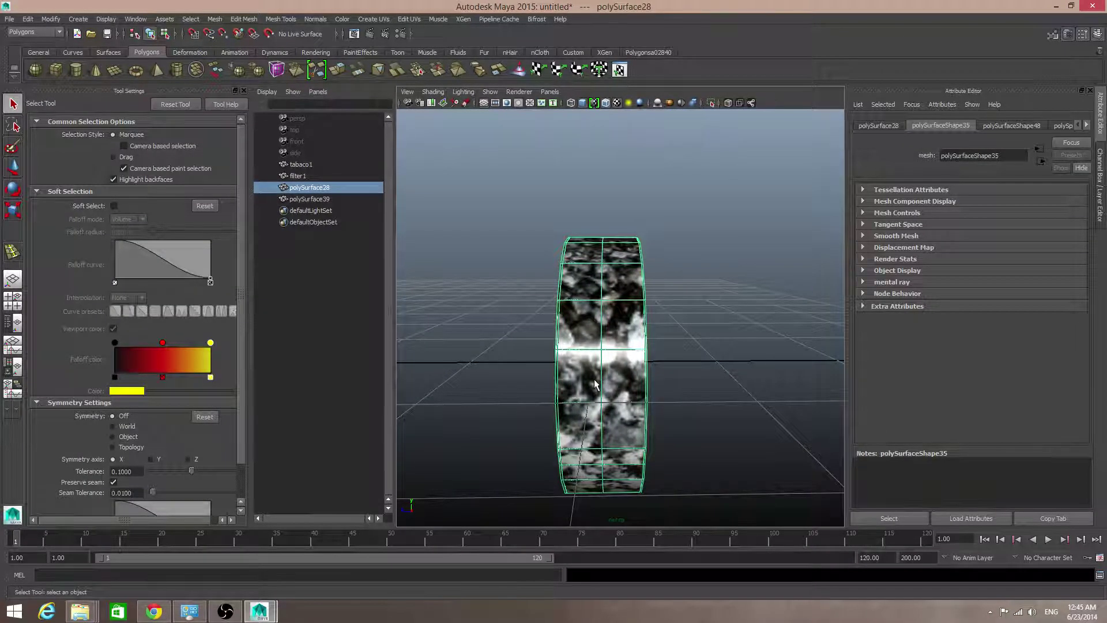
- Duplicate polySurface28 with its new rim loops, center the copy's pivot and move the pivot along the axis to the segment's end
{"action": "key", "text": "ctrl+d"}
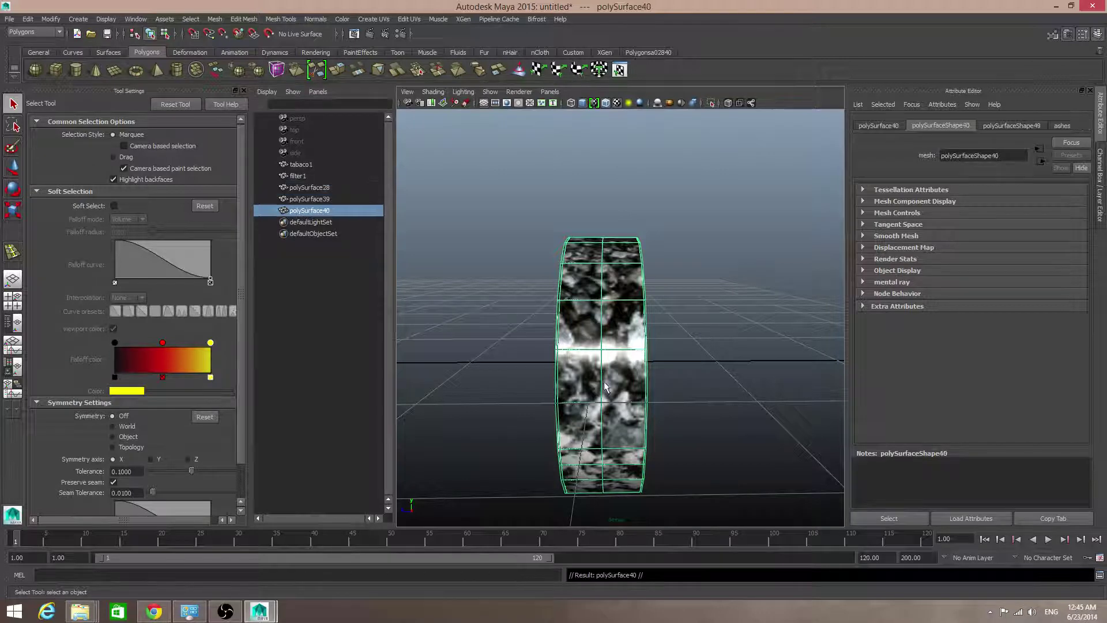
{"action": "left_click", "coordinate": [51, 19]}
{"action": "mouse_move", "coordinate": [75, 70]}
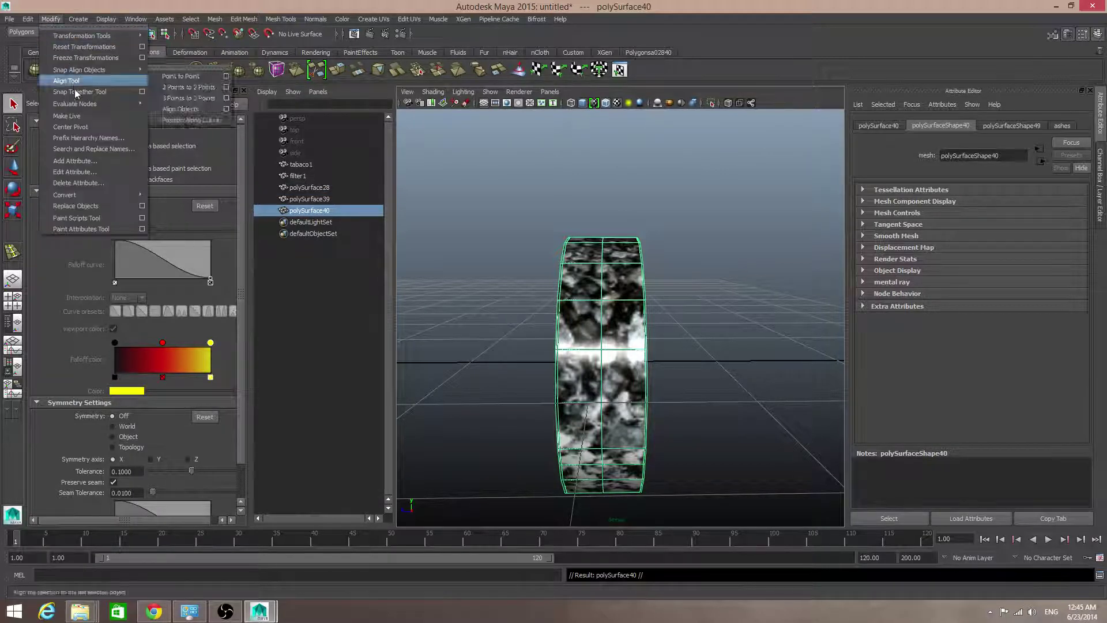
{"action": "left_click", "coordinate": [93, 128]}
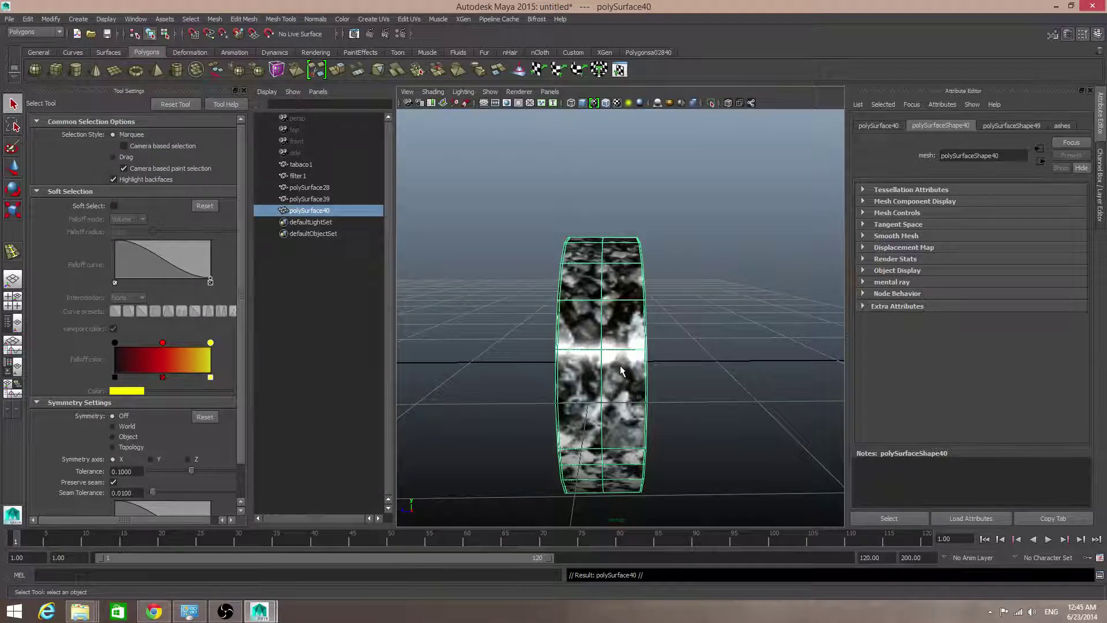
{"action": "key", "text": "w"}
{"action": "mouse_move", "coordinate": [620, 366]}
{"action": "left_mouse_down", "text": "alt"}
{"action": "mouse_move", "coordinate": [641, 370]}
{"action": "mouse_move", "coordinate": [625, 367]}
{"action": "left_mouse_up", "text": "alt"}
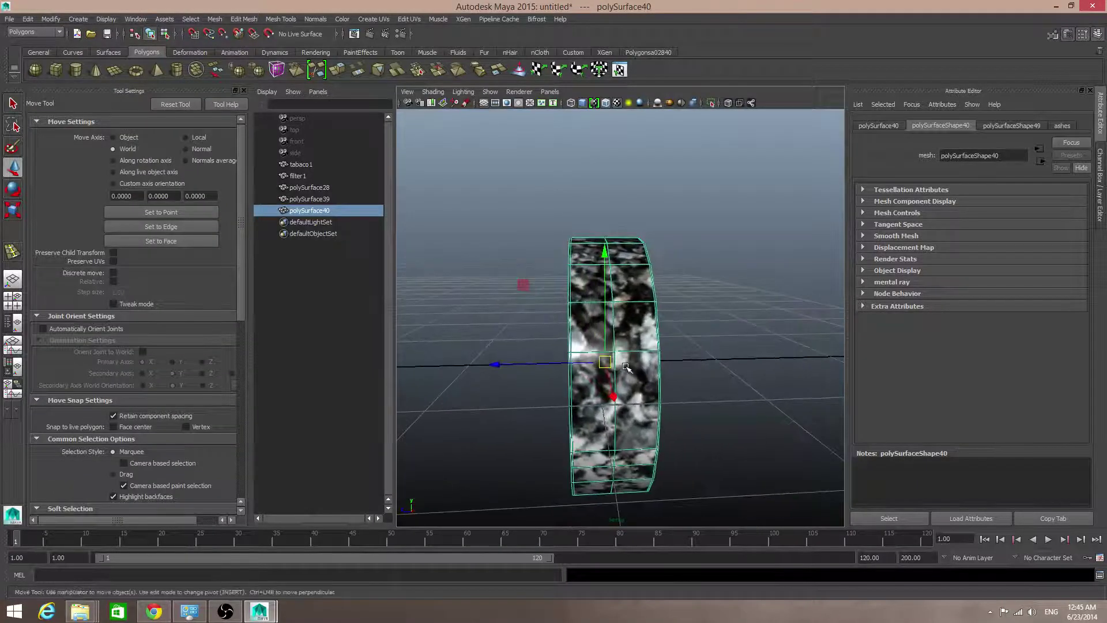
{"action": "key", "text": "Insert"}
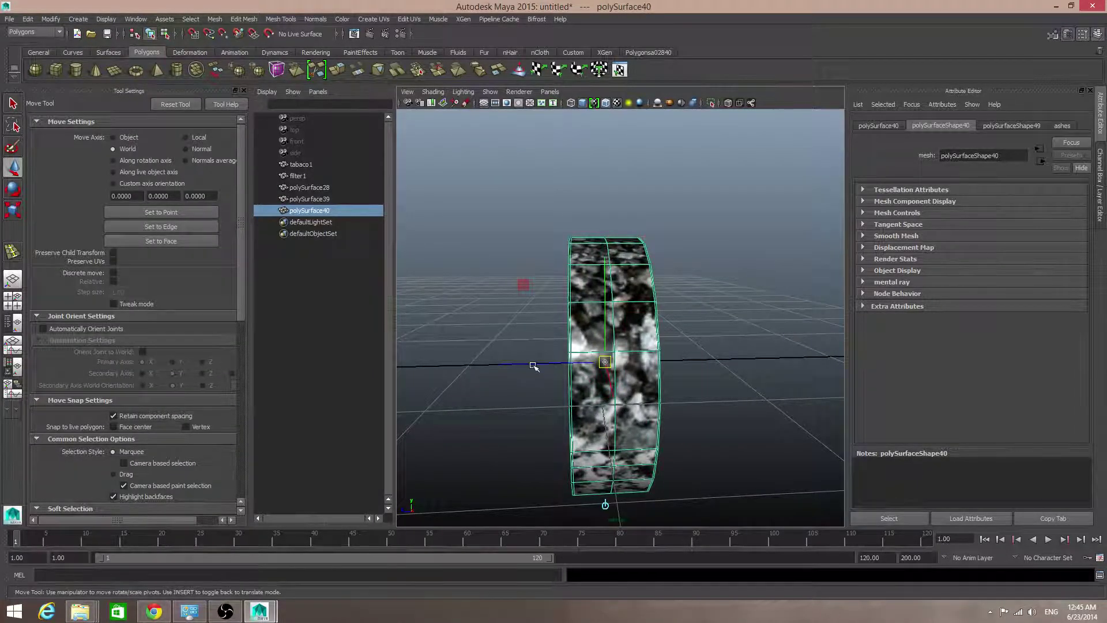
{"action": "left_click_drag", "start_coordinate": [532, 365], "coordinate": [685, 381]}
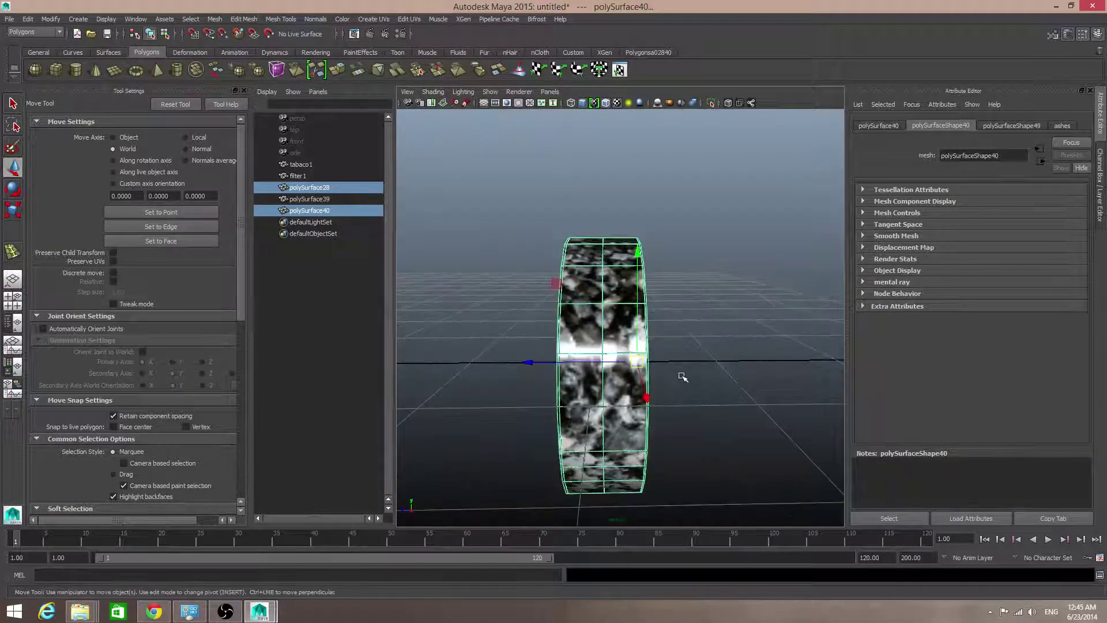
- Duplicate the two overlapping segments polySurface28 and polySurface40 and slide the copies one segment width along the axis, against the originals
{"action": "mouse_move", "coordinate": [528, 364]}
{"action": "left_mouse_down"}
{"action": "mouse_move", "coordinate": [507, 363]}
{"action": "mouse_move", "coordinate": [539, 368]}
{"action": "left_mouse_up"}
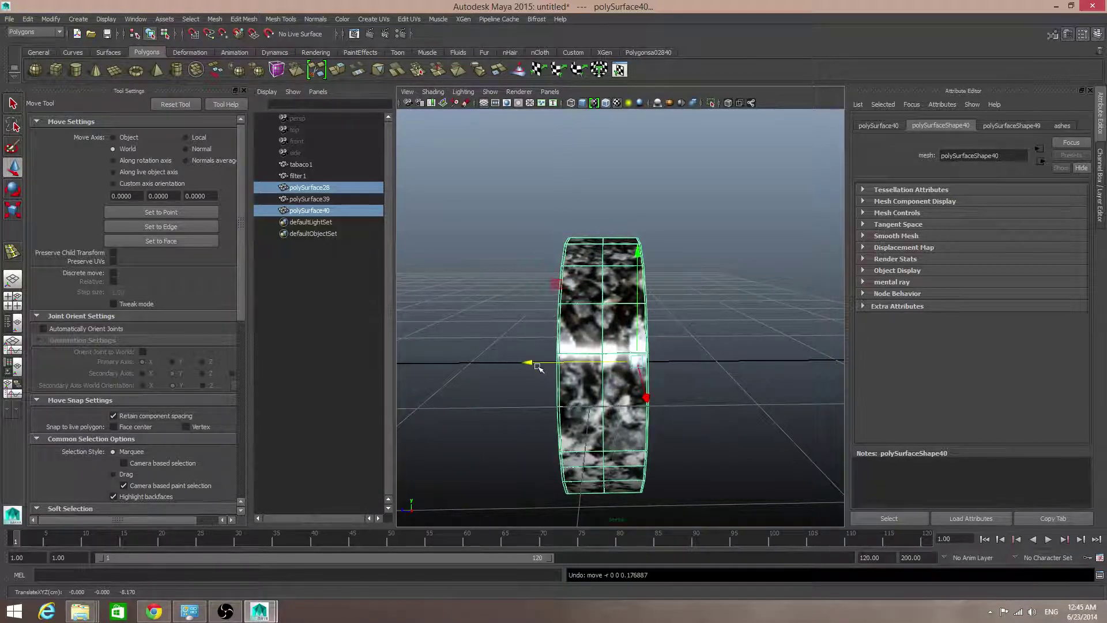
{"action": "key", "text": "ctrl+d"}
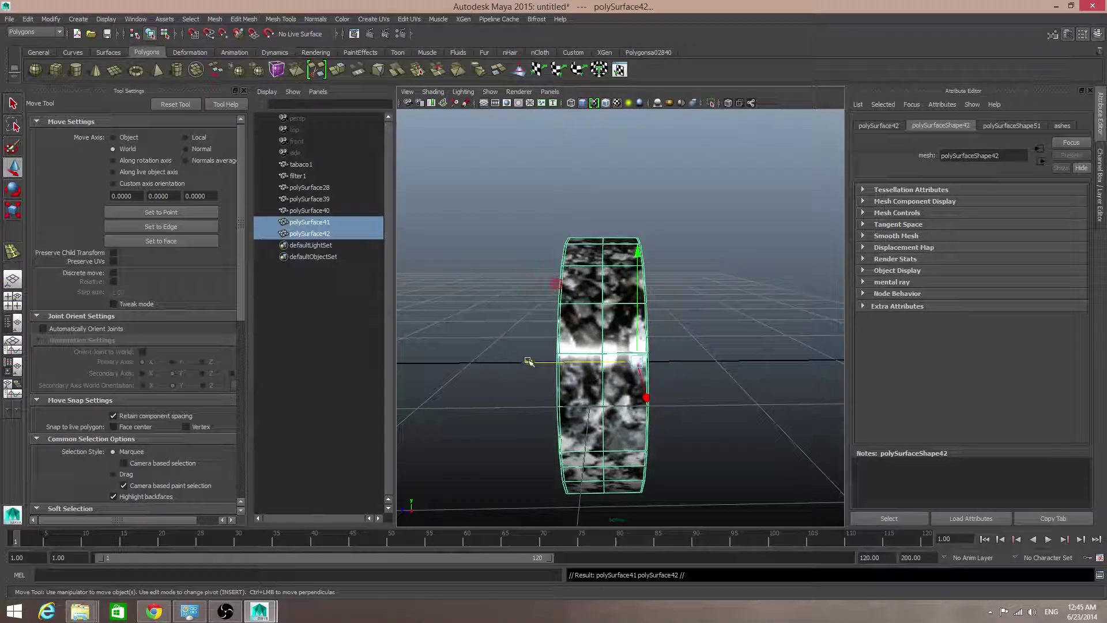
{"action": "left_click_drag", "start_coordinate": [529, 361], "coordinate": [462, 362]}
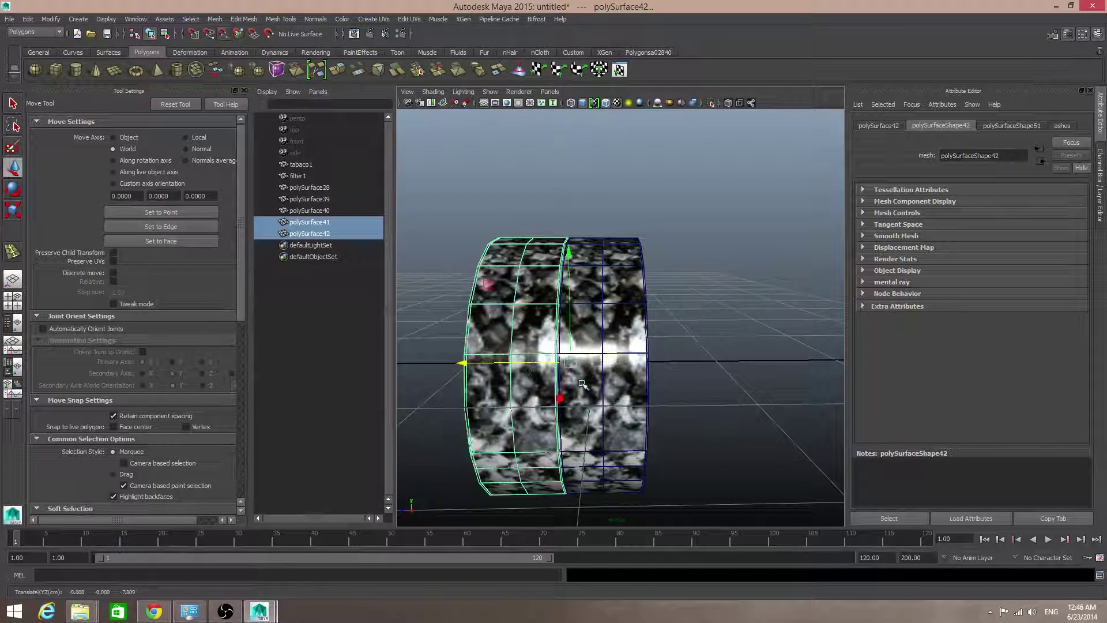
- Repeat the duplication with the same offset ten times, building a row of segments up to the long section polySurface39
{"action": "right_click_drag", "start_coordinate": [582, 382], "coordinate": [636, 387], "text": "alt"}
{"action": "middle_click_drag", "start_coordinate": [636, 388], "coordinate": [712, 356], "text": "alt"}
{"action": "right_click_drag", "start_coordinate": [712, 356], "coordinate": [619, 305], "text": "alt"}
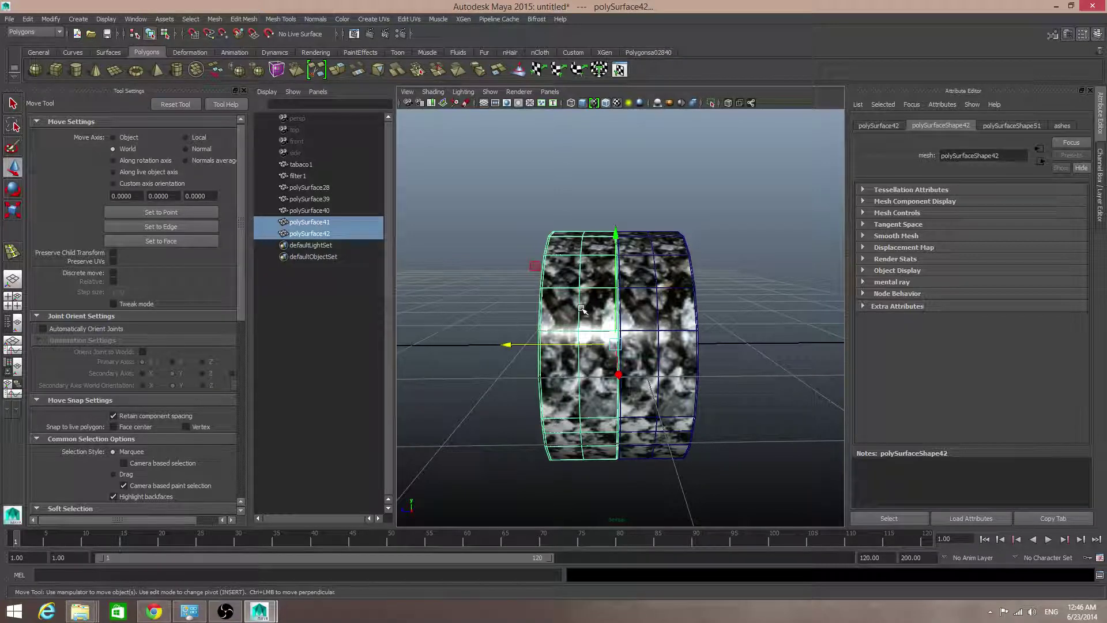
{"action": "key", "text": "shift+d"}
{"action": "left_click_drag", "start_coordinate": [630, 352], "coordinate": [739, 367], "text": "alt"}
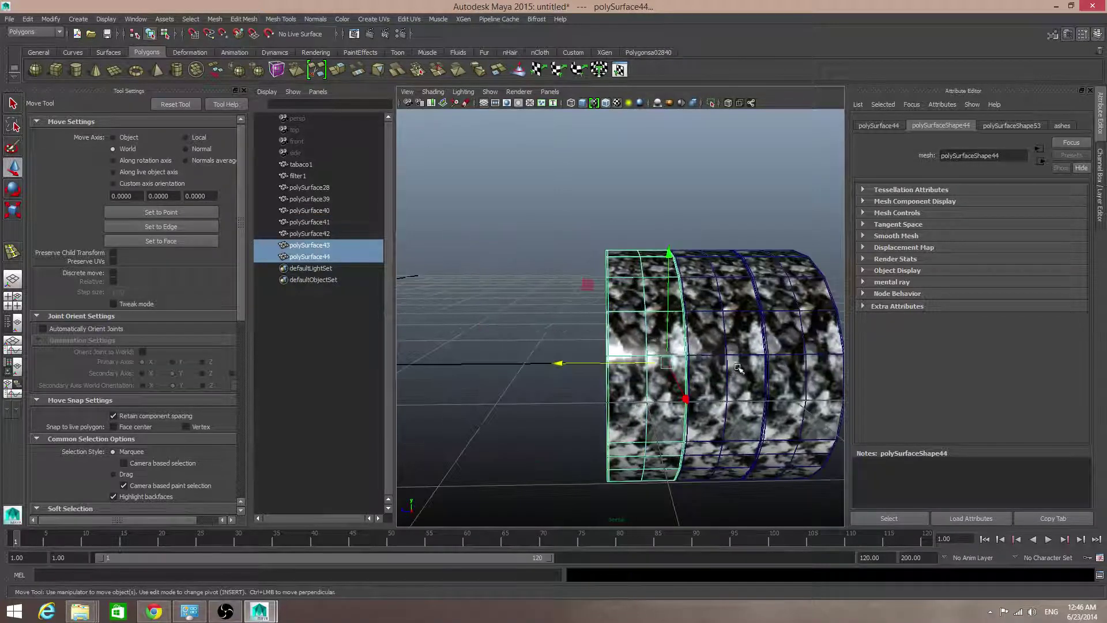
{"action": "scroll", "coordinate": [588, 326], "scroll_direction": "down", "scroll_amount": 3}
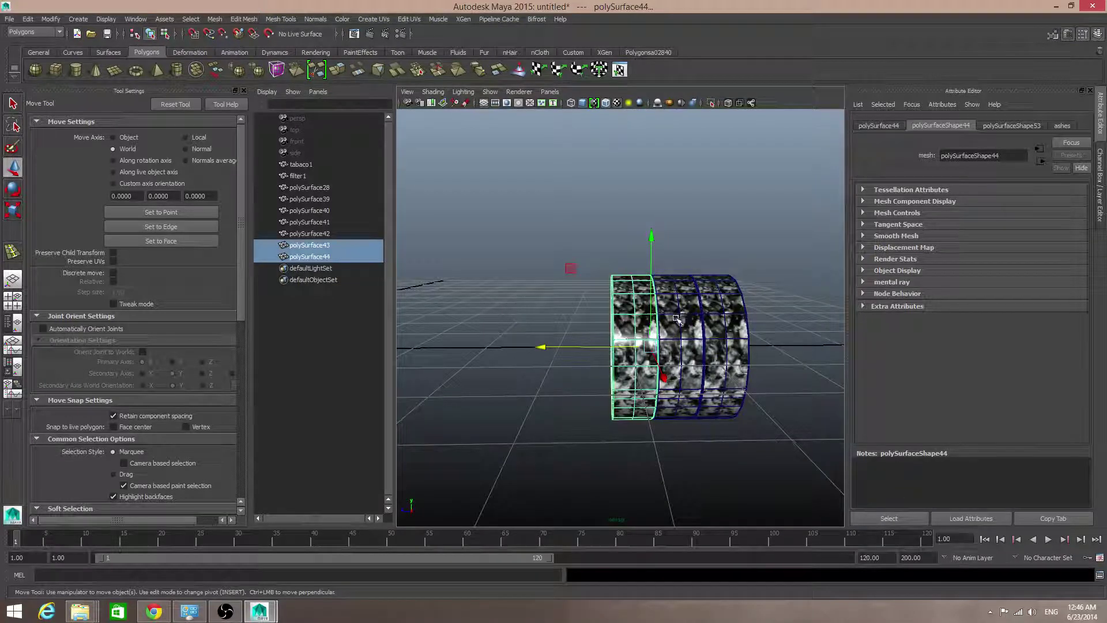
{"action": "key", "text": "shift+d"}
{"action": "key", "text": "shift+d"}
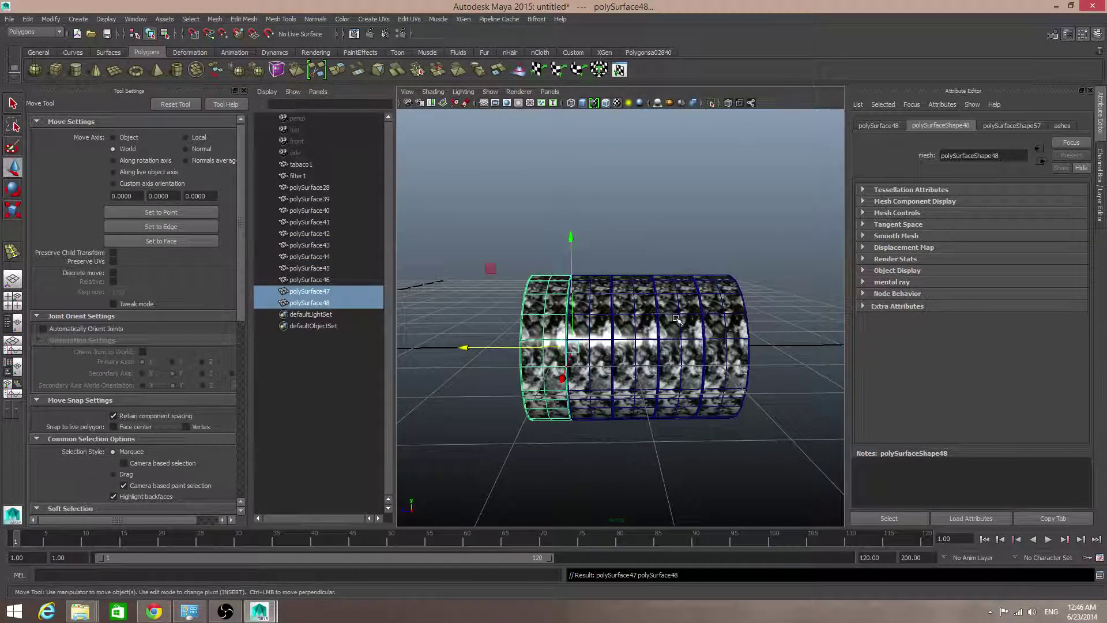
{"action": "key", "text": "shift+d"}
{"action": "scroll", "coordinate": [603, 358], "scroll_direction": "down", "scroll_amount": 5}
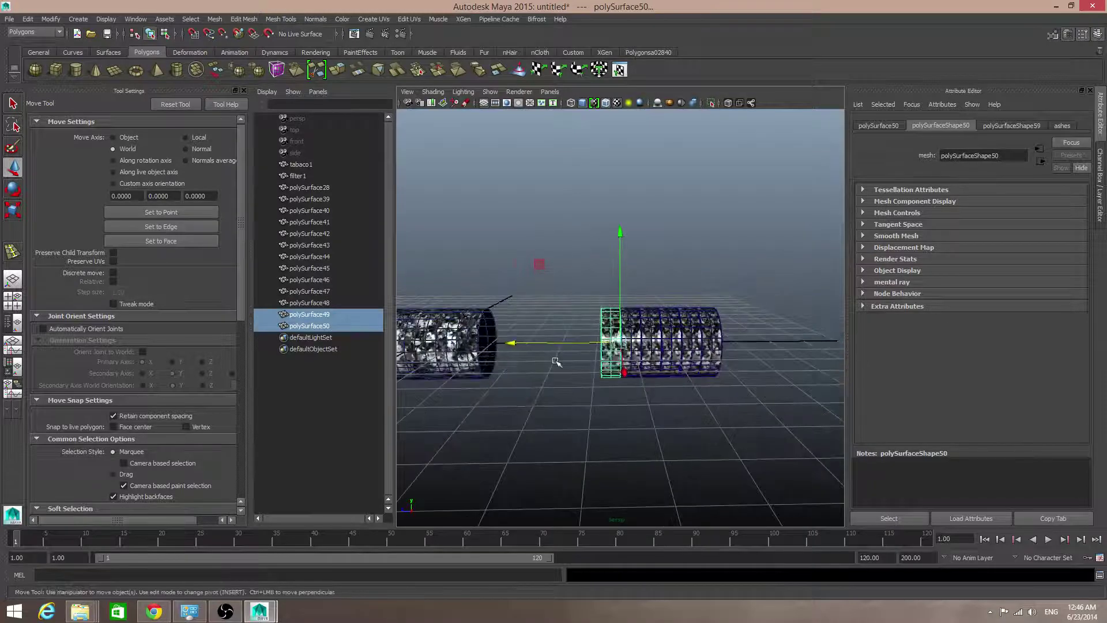
{"action": "key", "text": "shift+d"}
{"action": "key", "text": "shift+d"}
{"action": "key", "text": "shift+d"}
{"action": "key", "text": "shift+d"}
{"action": "key", "text": "shift+d"}
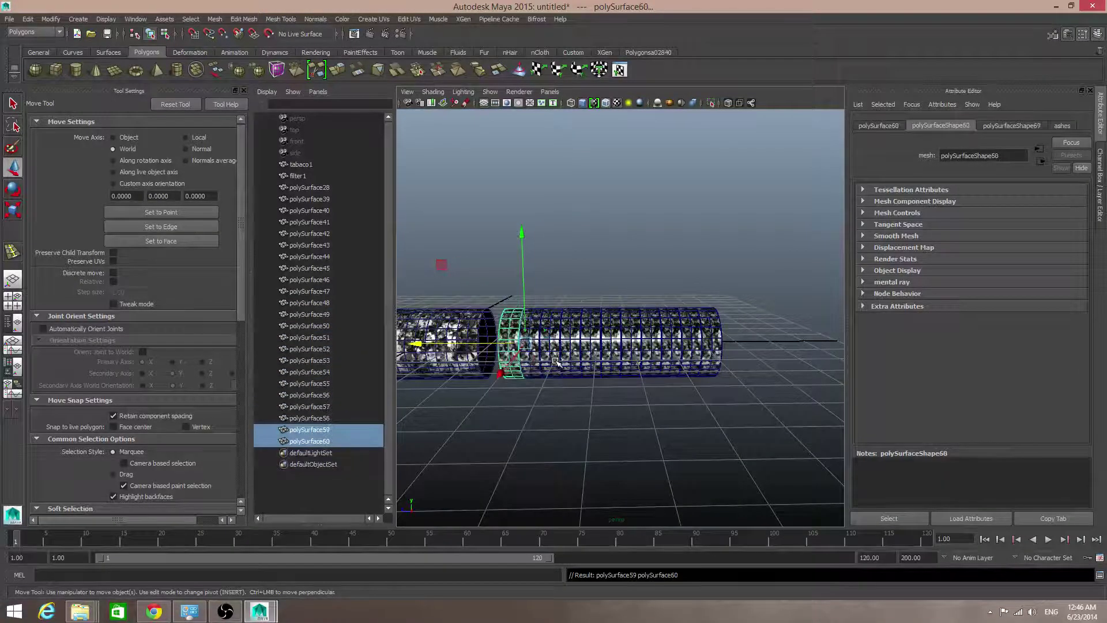
{"action": "key", "text": "shift+d"}
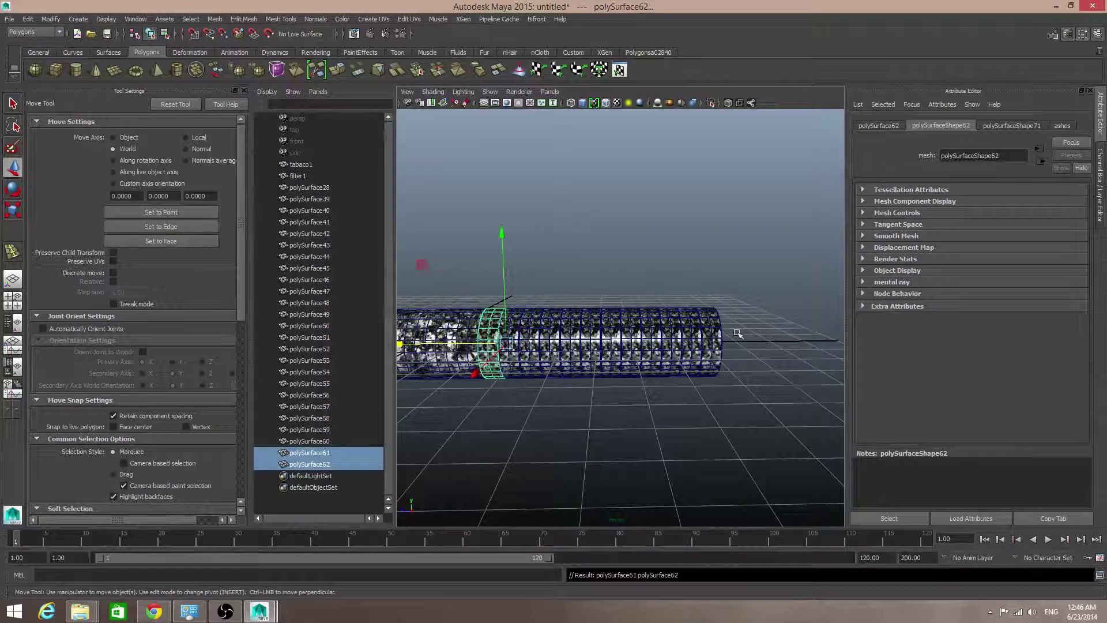
- Combine all ash segments and the long section polySurface39 into a single mesh and assign the ashes material to it
{"action": "left_click_drag", "start_coordinate": [737, 333], "coordinate": [732, 259], "text": "alt"}
{"action": "left_click_drag", "start_coordinate": [427, 218], "coordinate": [816, 385]}
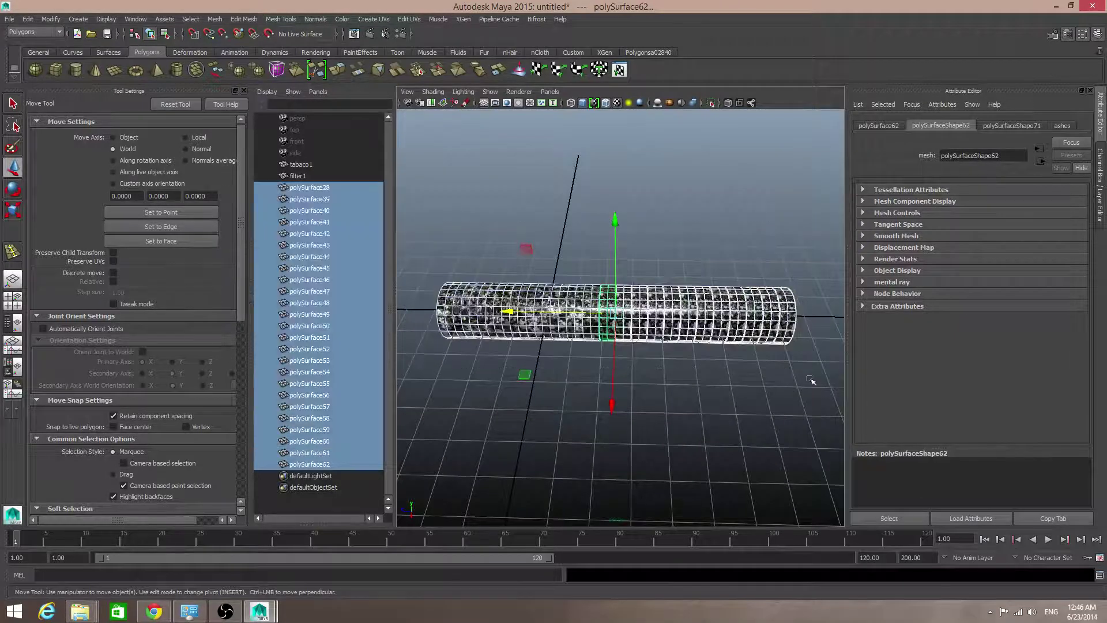
{"action": "left_click", "coordinate": [214, 20]}
{"action": "left_click", "coordinate": [241, 55]}
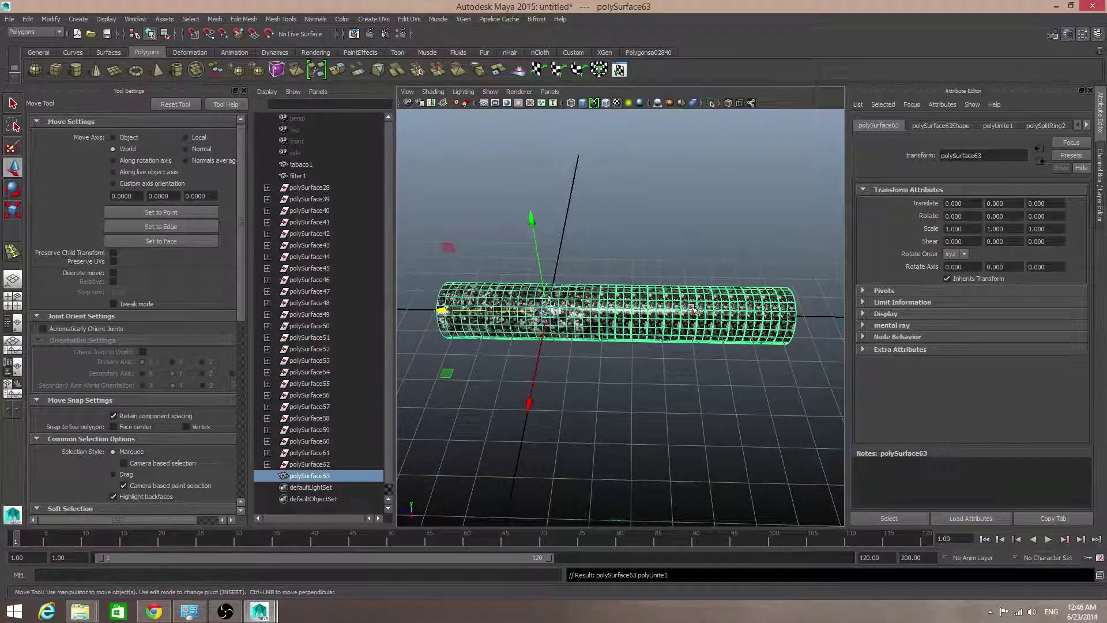
{"action": "right_click_drag", "start_coordinate": [691, 307], "coordinate": [753, 560]}
{"action": "left_click_drag", "start_coordinate": [693, 430], "coordinate": [667, 370], "text": "alt"}
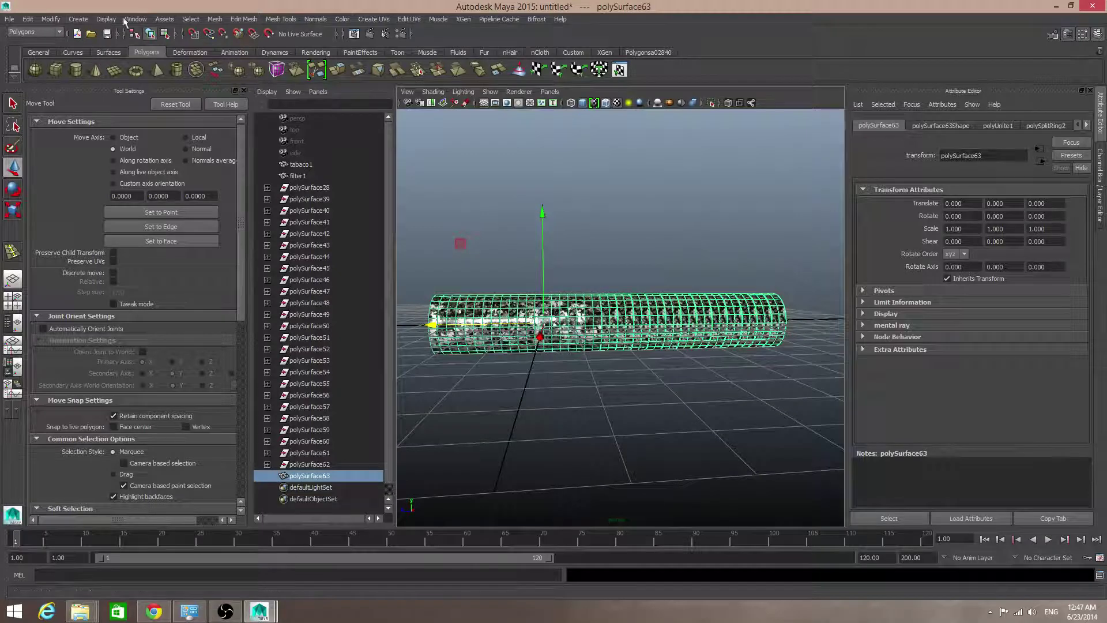
- Delete the construction history of the combined ash mesh
{"action": "left_click", "coordinate": [28, 19]}
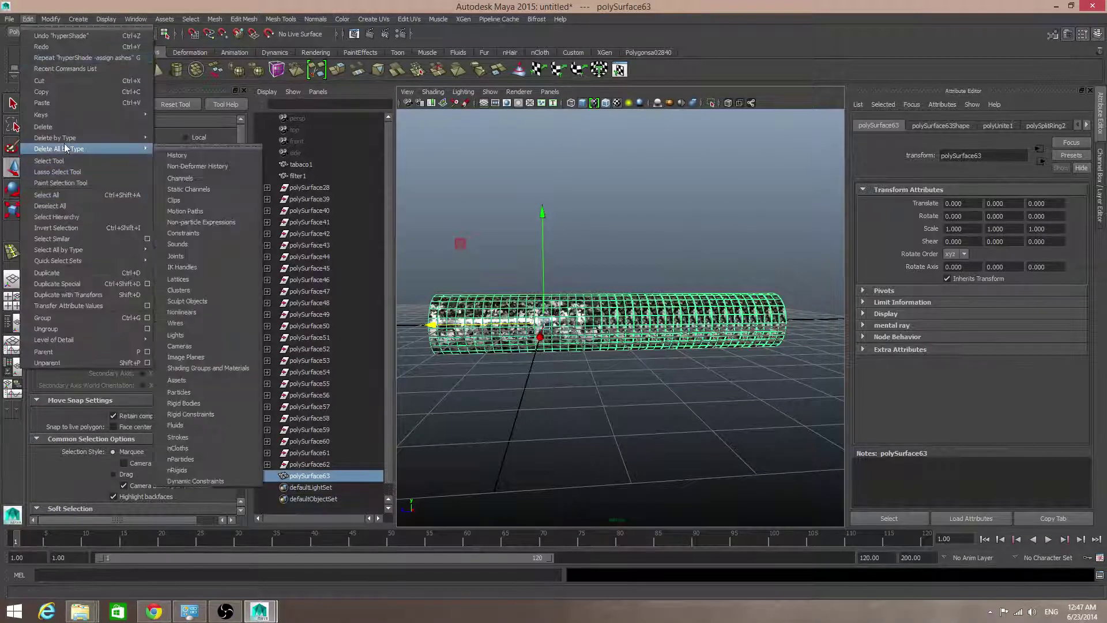
{"action": "mouse_move", "coordinate": [105, 143]}
{"action": "left_click", "coordinate": [177, 144]}
{"action": "left_click_drag", "start_coordinate": [750, 359], "coordinate": [732, 358], "text": "alt"}
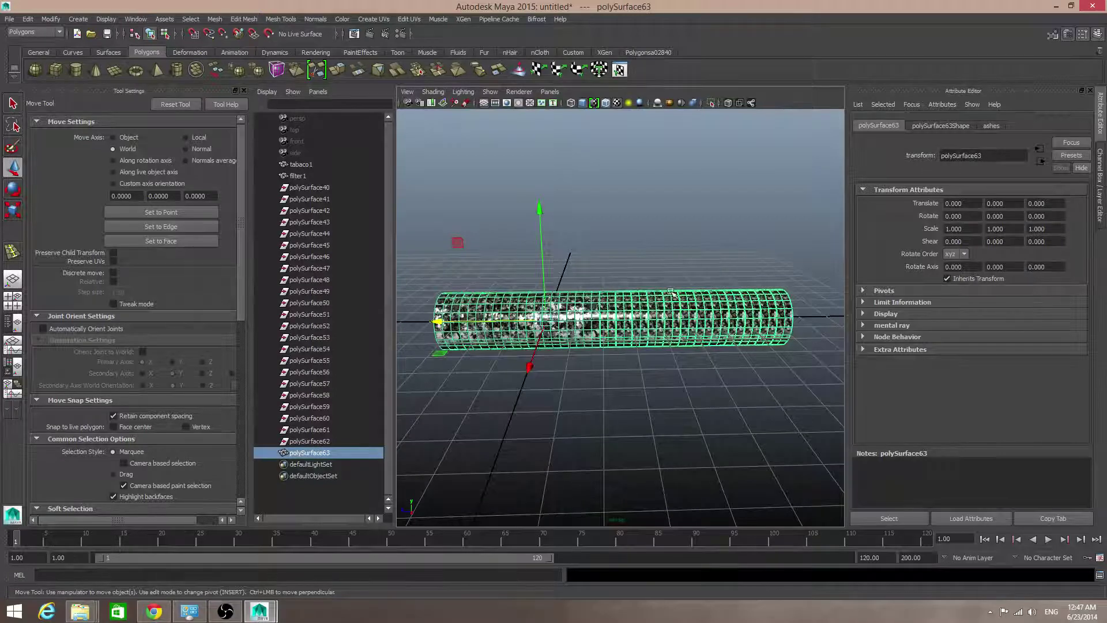
- Apply a cylindrical UV mapping to the combined ash mesh polySurface63
{"action": "right_click_drag", "start_coordinate": [671, 293], "coordinate": [759, 545]}
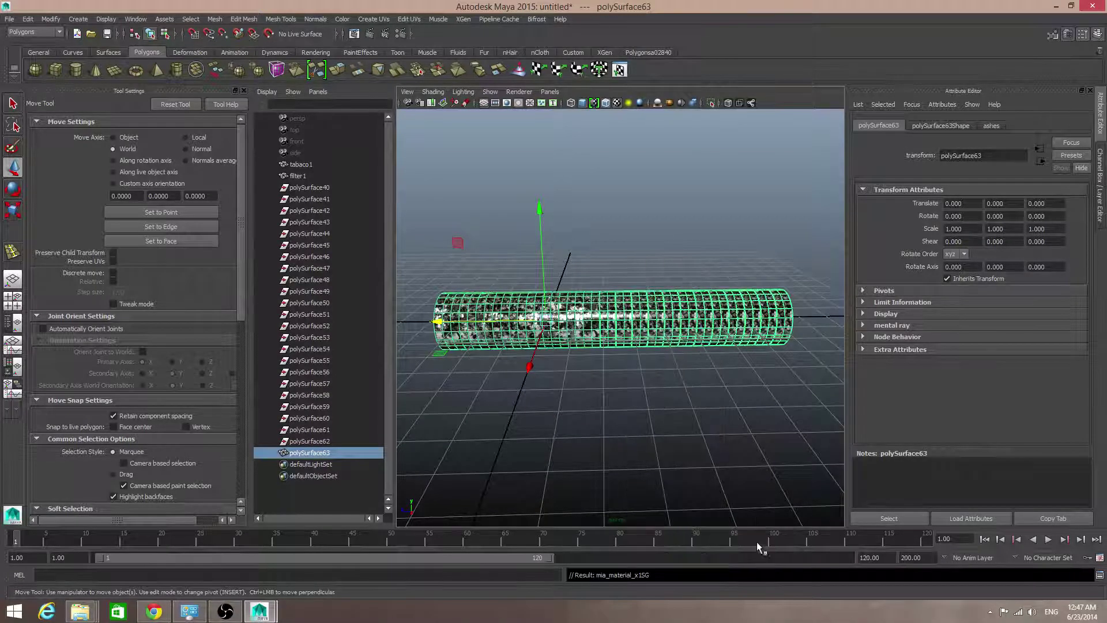
{"action": "left_click", "coordinate": [365, 19]}
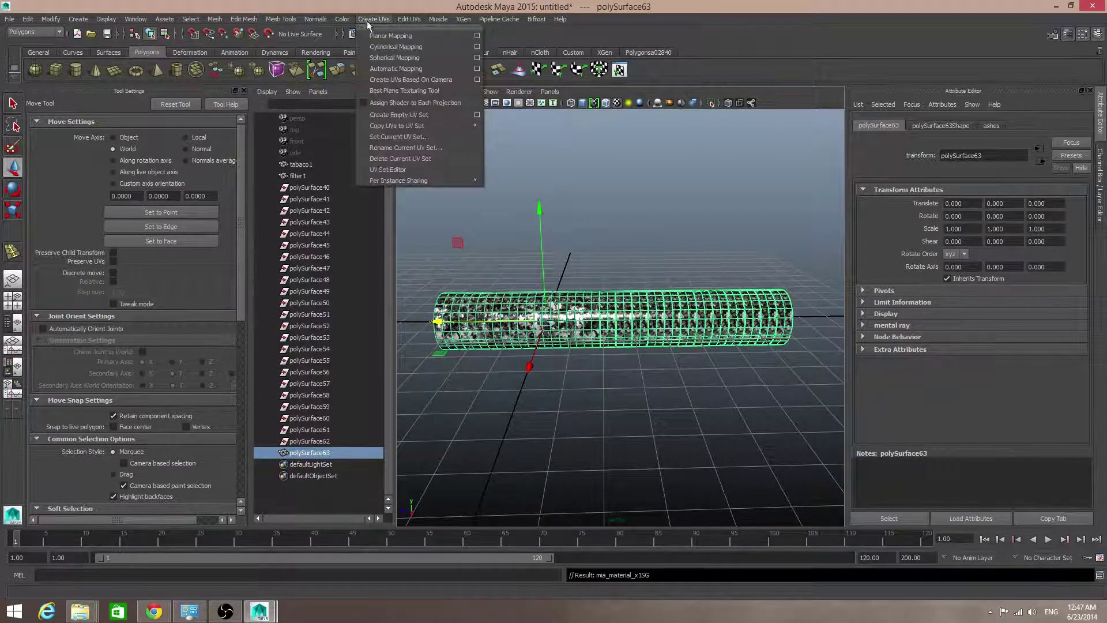
{"action": "left_click", "coordinate": [381, 49]}
{"action": "left_click_drag", "start_coordinate": [565, 240], "coordinate": [432, 446], "text": "alt"}
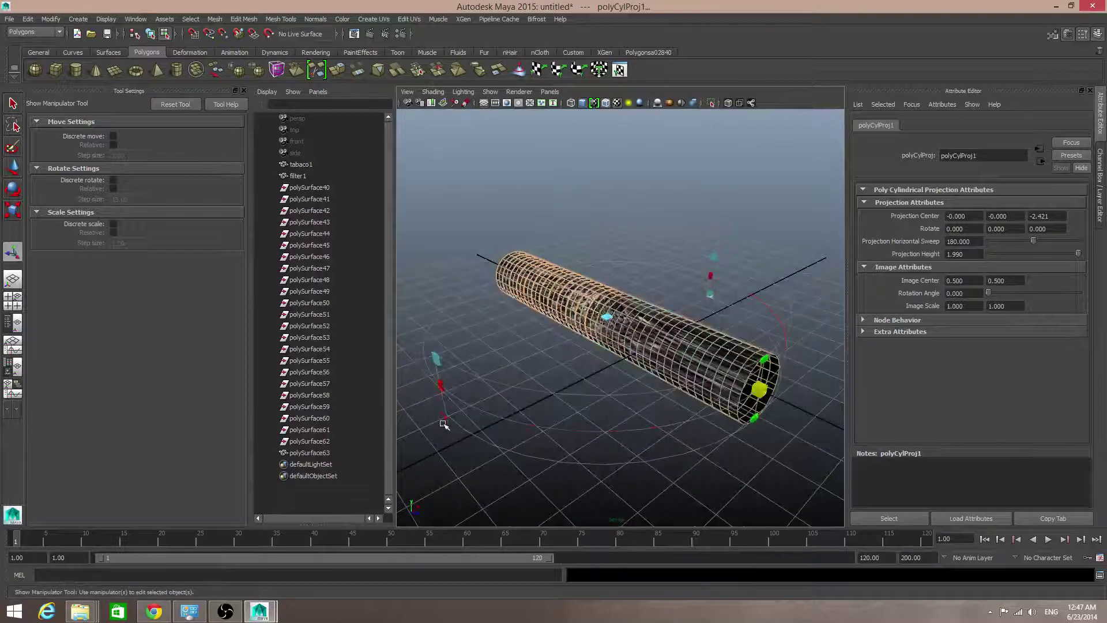
- Rotate the cylindrical projection -90 degrees about X so that it runs along the ash cylinder's axis
{"action": "left_click", "coordinate": [444, 425]}
{"action": "left_click_drag", "start_coordinate": [554, 422], "coordinate": [701, 388], "text": "alt"}
{"action": "right_click_drag", "start_coordinate": [701, 388], "coordinate": [682, 387], "text": "alt"}
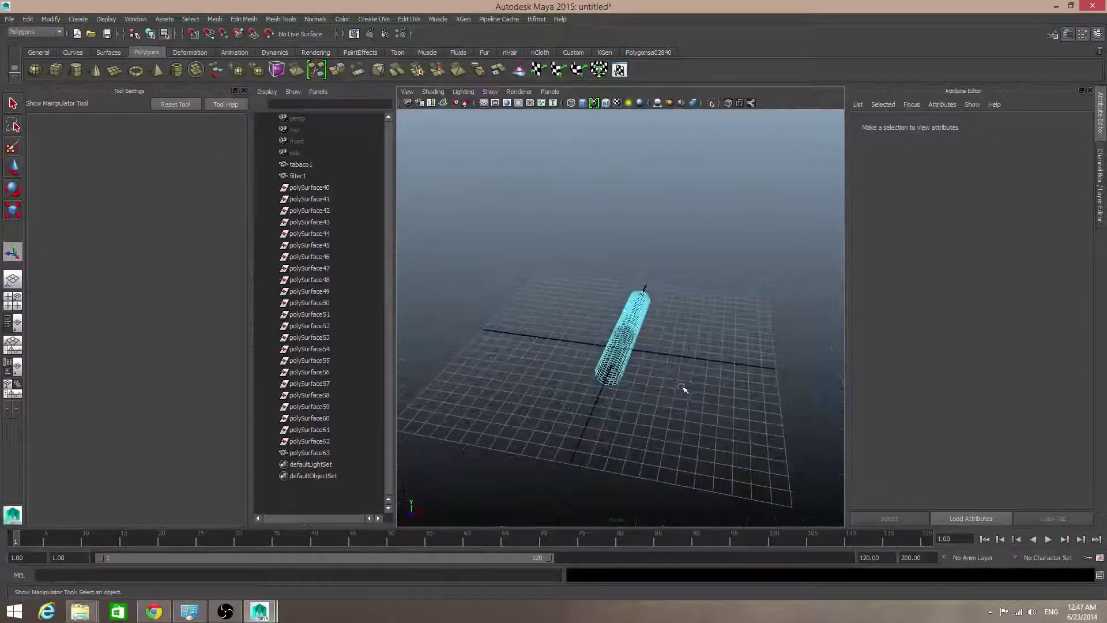
{"action": "key", "text": "ctrl+z"}
{"action": "left_click_drag", "start_coordinate": [605, 381], "coordinate": [744, 348], "text": "alt"}
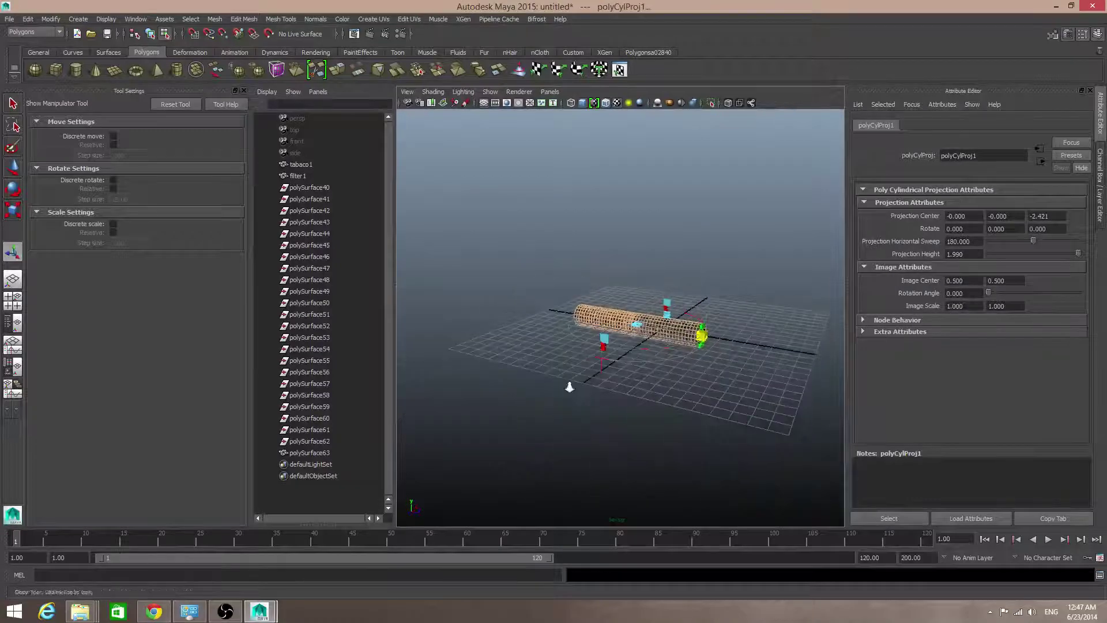
{"action": "right_click_drag", "start_coordinate": [568, 385], "coordinate": [611, 412], "text": "alt"}
{"action": "left_click", "coordinate": [582, 409]}
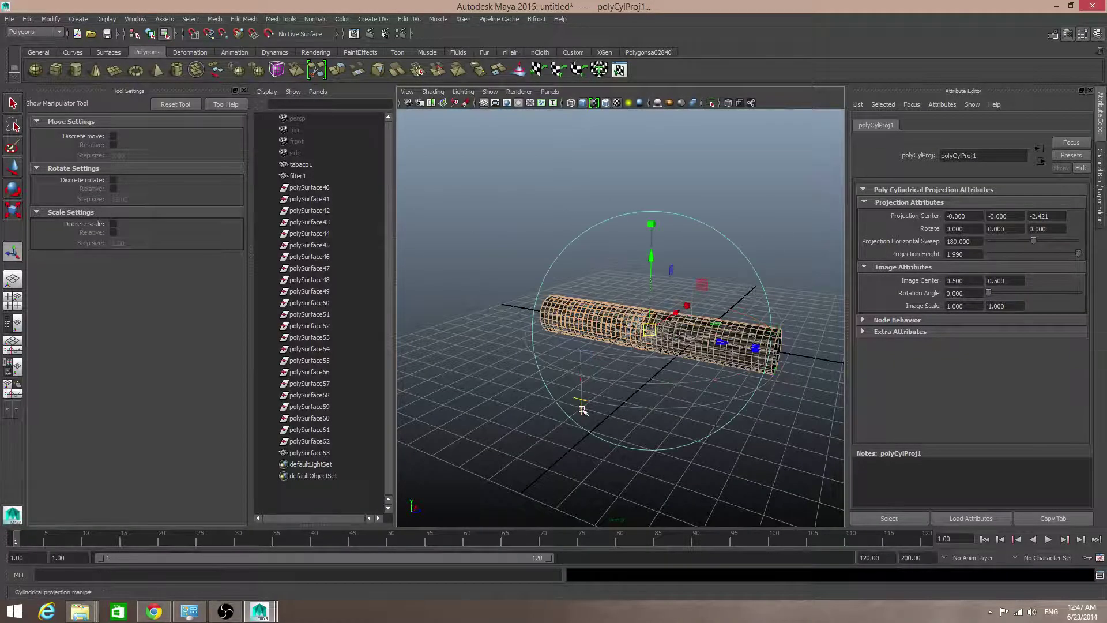
{"action": "left_click_drag", "start_coordinate": [642, 408], "coordinate": [503, 399], "text": "alt"}
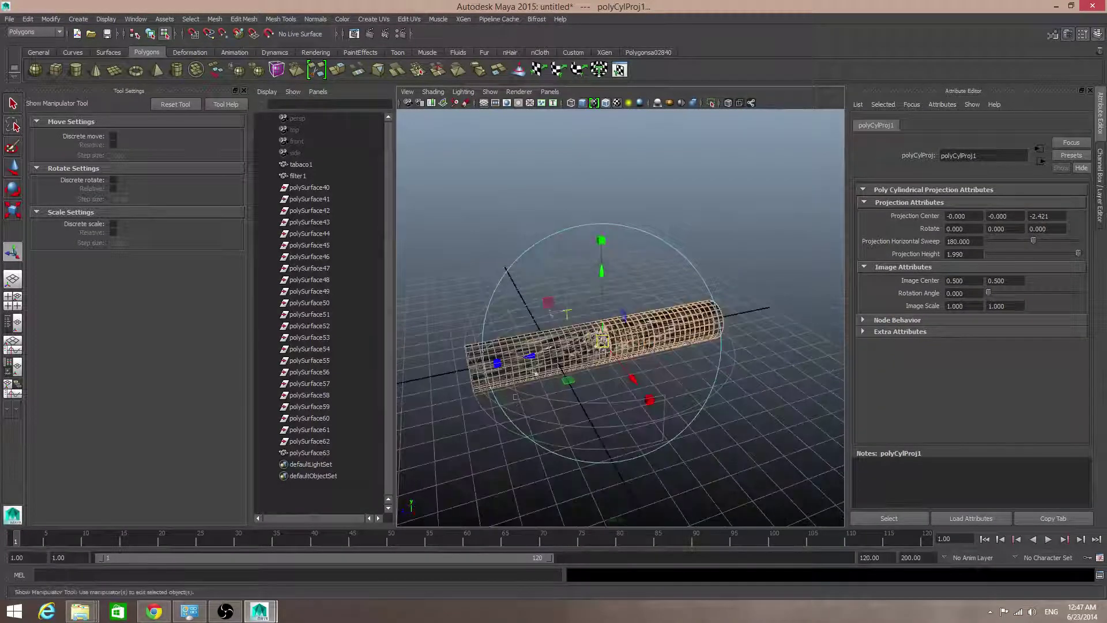
{"action": "left_click", "coordinate": [547, 235]}
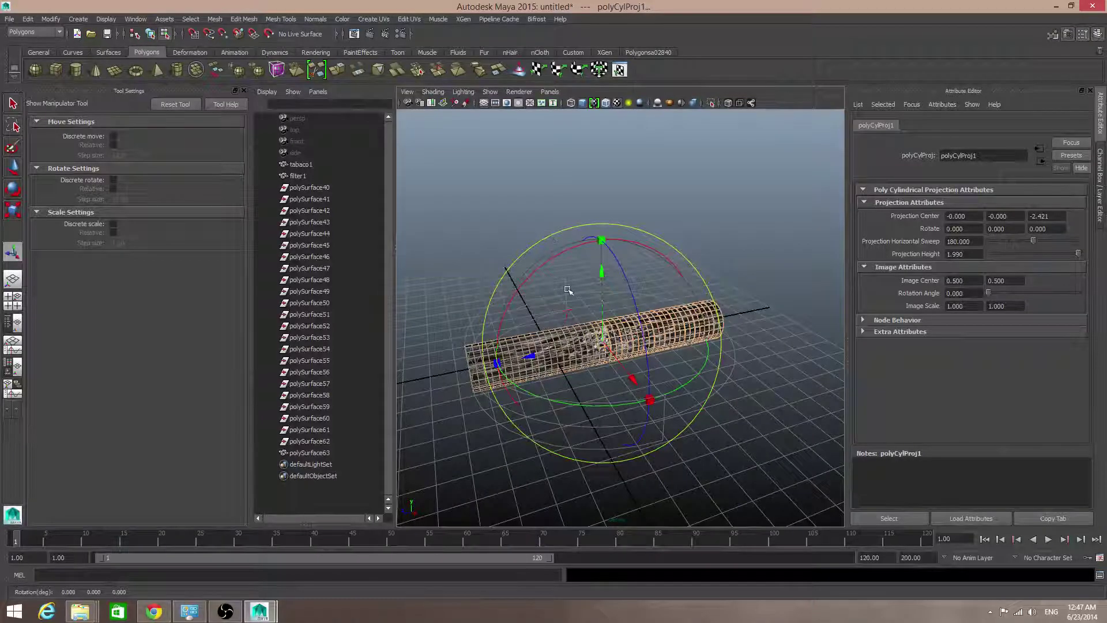
{"action": "left_click_drag", "start_coordinate": [560, 255], "coordinate": [630, 243]}
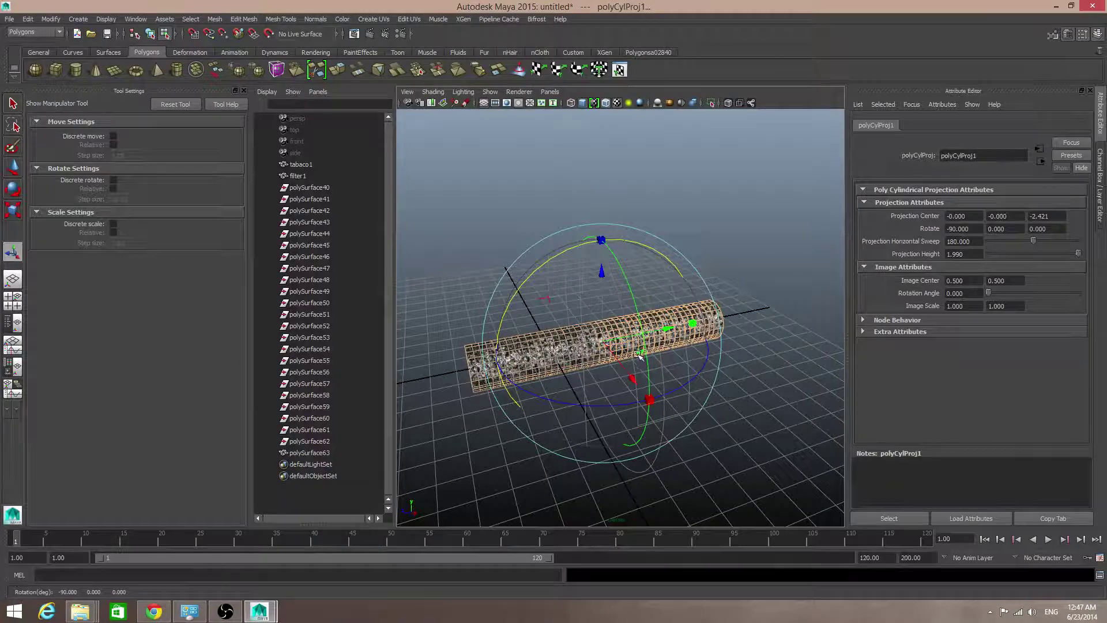
- Extend the projection's horizontal sweep to 360 degrees around the ash mesh and return to object selection
{"action": "left_click_drag", "start_coordinate": [669, 362], "coordinate": [606, 453], "text": "alt"}
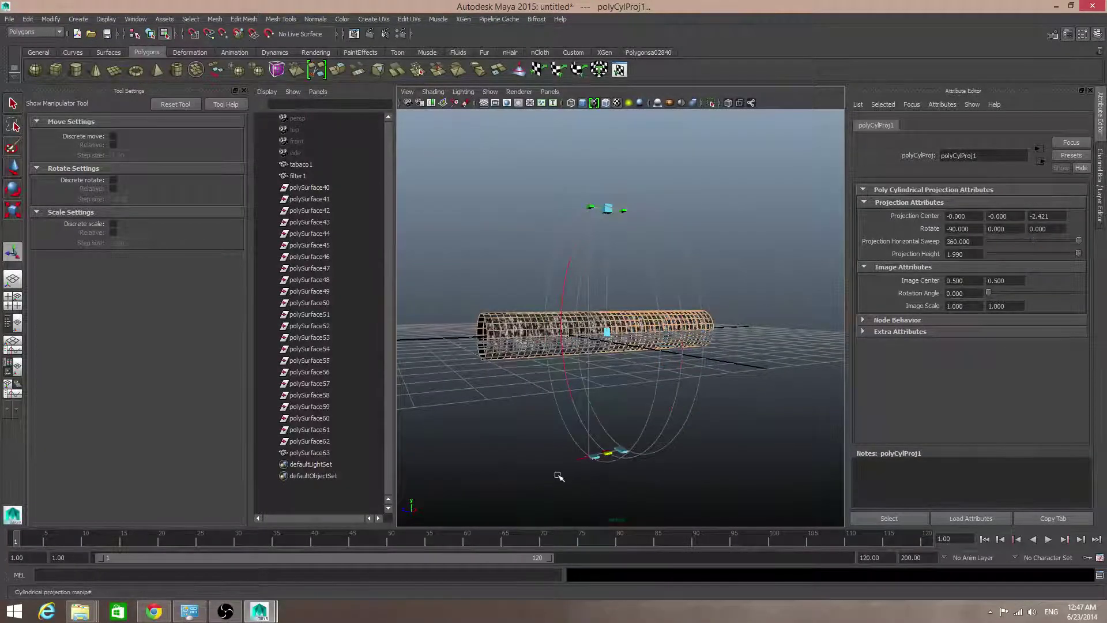
{"action": "left_click_drag", "start_coordinate": [576, 388], "coordinate": [696, 362], "text": "alt"}
{"action": "key", "text": "F8"}
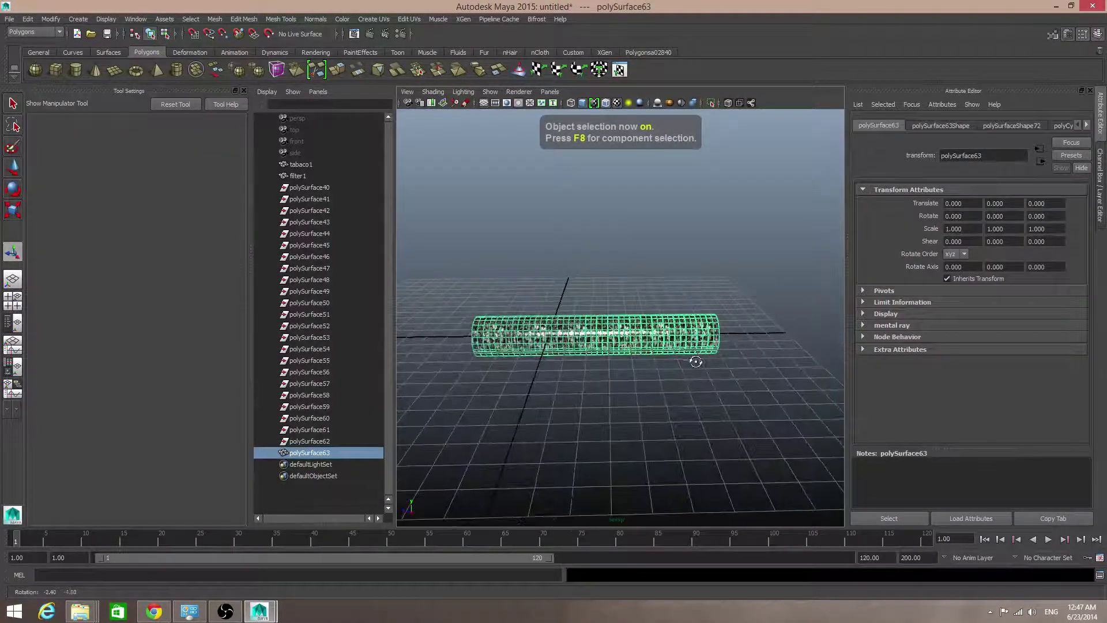
- Separate the UV-mapped ash mesh polySurface63 back into its individual segments
{"action": "left_click", "coordinate": [304, 188]}
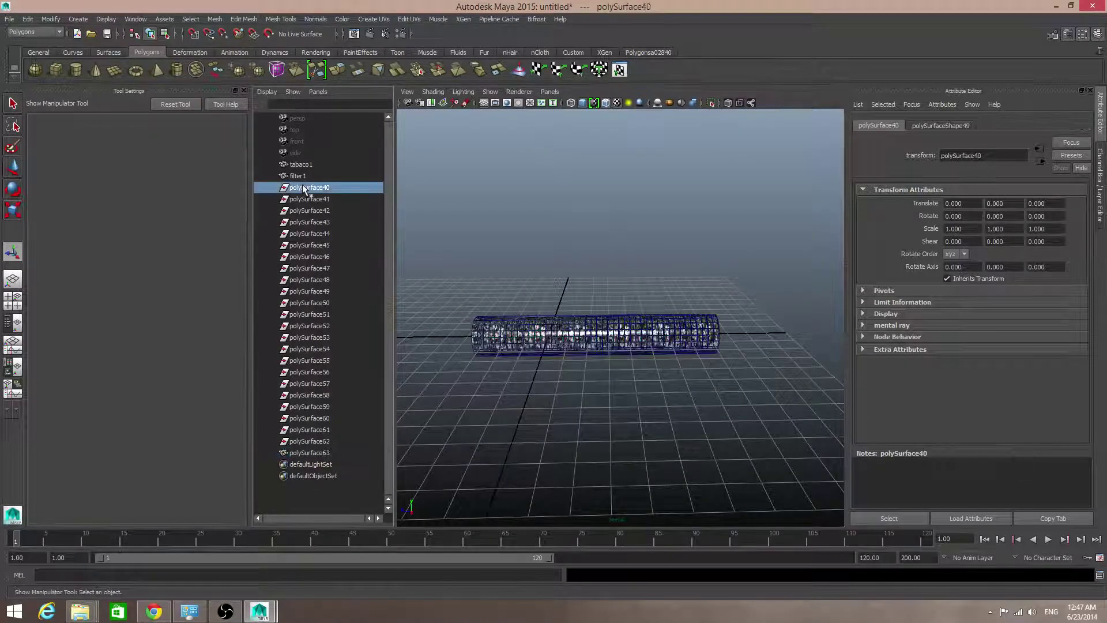
{"action": "left_click_drag", "start_coordinate": [469, 282], "coordinate": [734, 411]}
{"action": "left_click", "coordinate": [733, 411]}
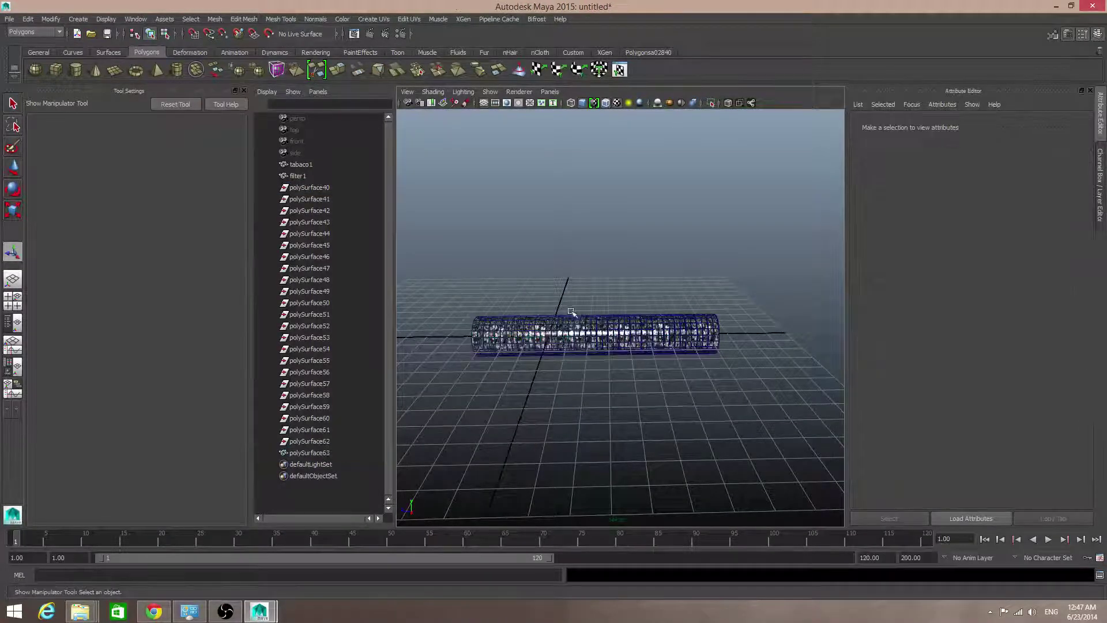
{"action": "left_click", "coordinate": [645, 349]}
{"action": "left_click", "coordinate": [215, 19]}
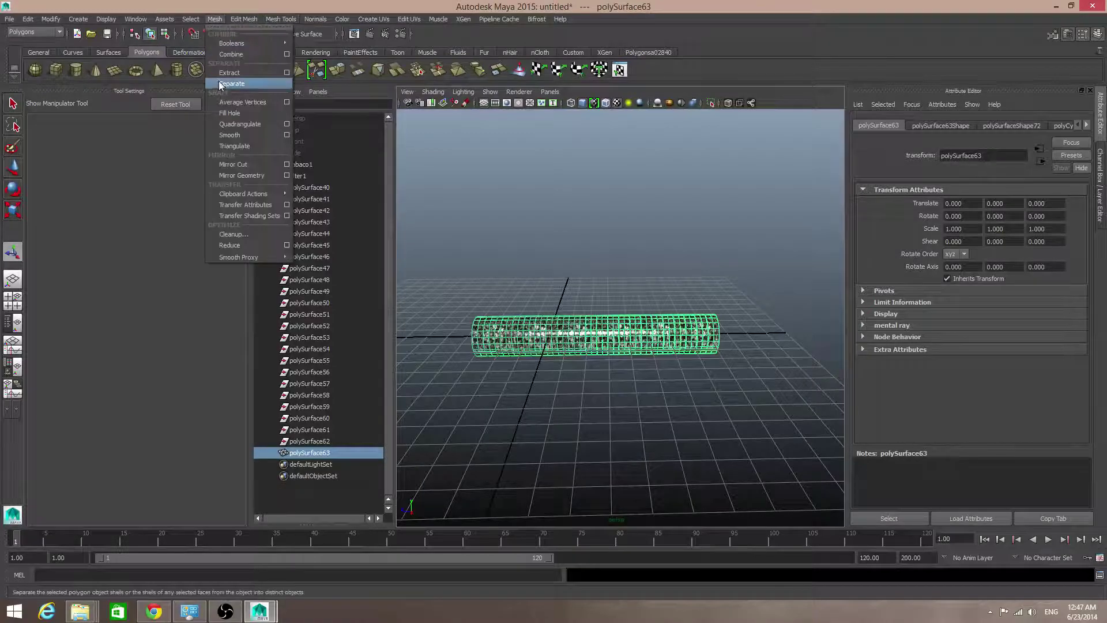
{"action": "left_click", "coordinate": [219, 81]}
- Examine the texture on the separated ash cylinder and check individual segments along its length
{"action": "right_click_drag", "start_coordinate": [566, 352], "coordinate": [715, 407], "text": "alt"}
{"action": "left_click_drag", "start_coordinate": [714, 407], "coordinate": [686, 424], "text": "alt"}
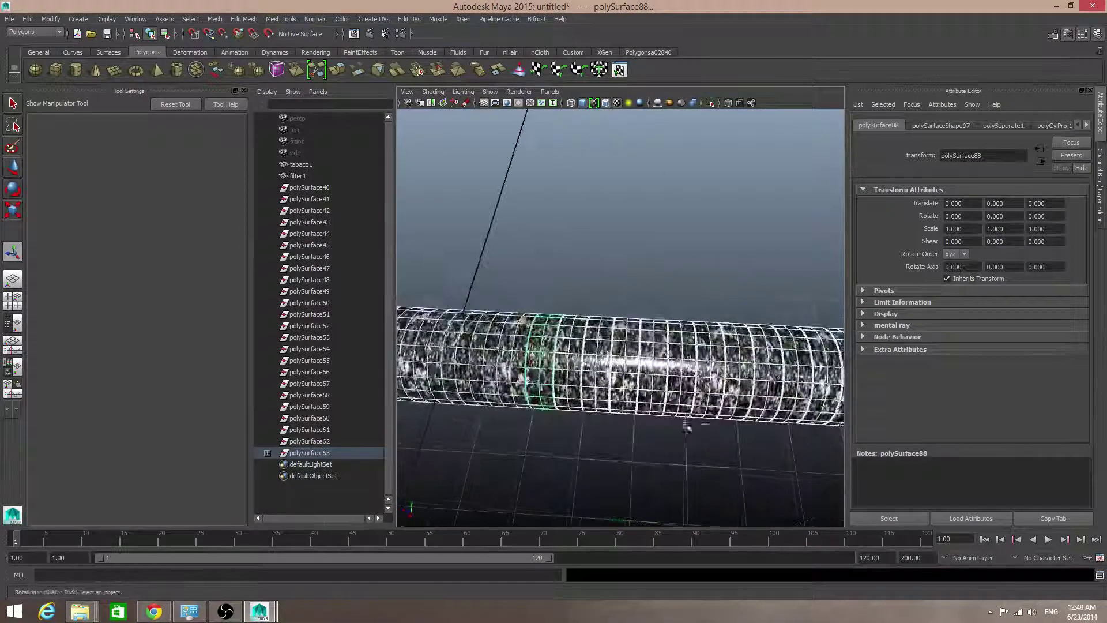
{"action": "middle_click_drag", "start_coordinate": [516, 357], "coordinate": [585, 379], "text": "alt"}
{"action": "right_click_drag", "start_coordinate": [583, 377], "coordinate": [573, 396], "text": "alt"}
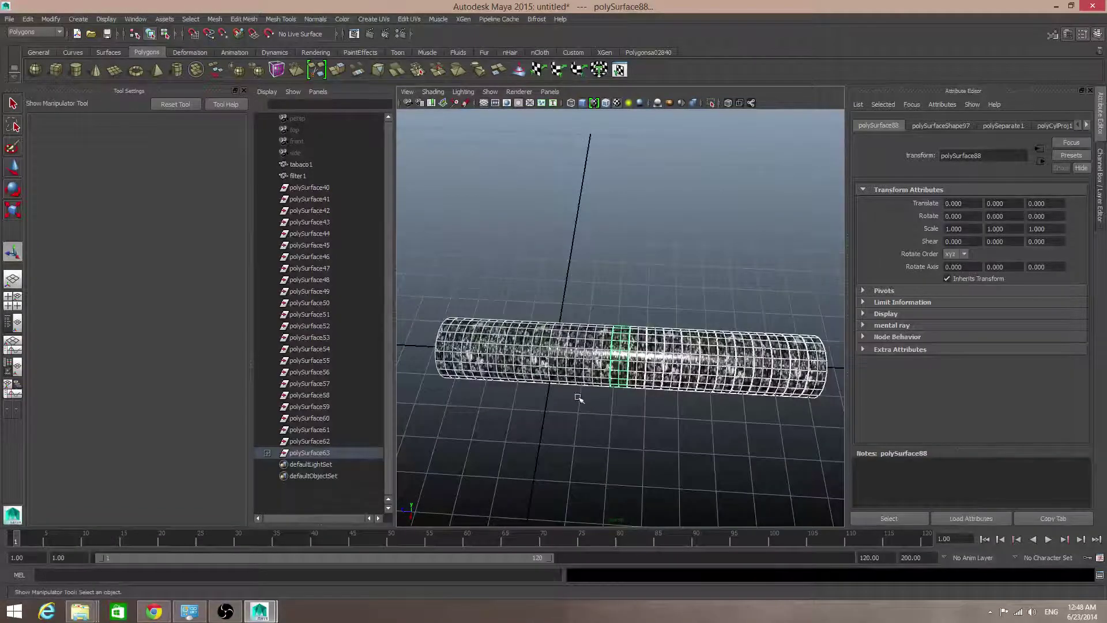
{"action": "left_click_drag", "start_coordinate": [573, 395], "coordinate": [700, 352], "text": "alt"}
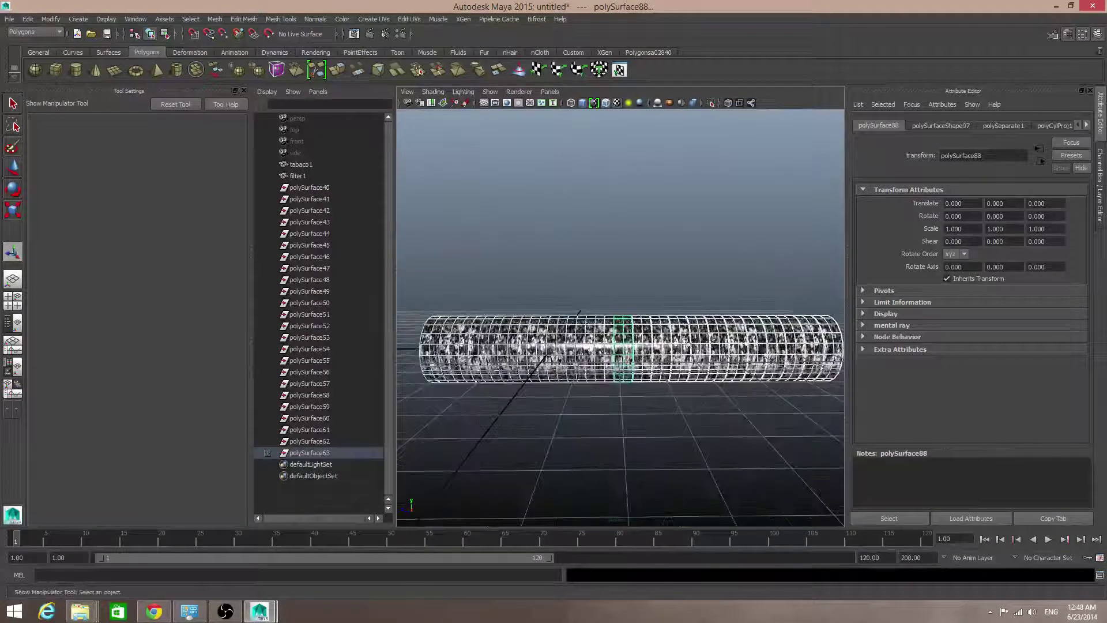
{"action": "left_click", "coordinate": [663, 339]}
{"action": "left_click", "coordinate": [697, 346]}
{"action": "left_click", "coordinate": [732, 348]}
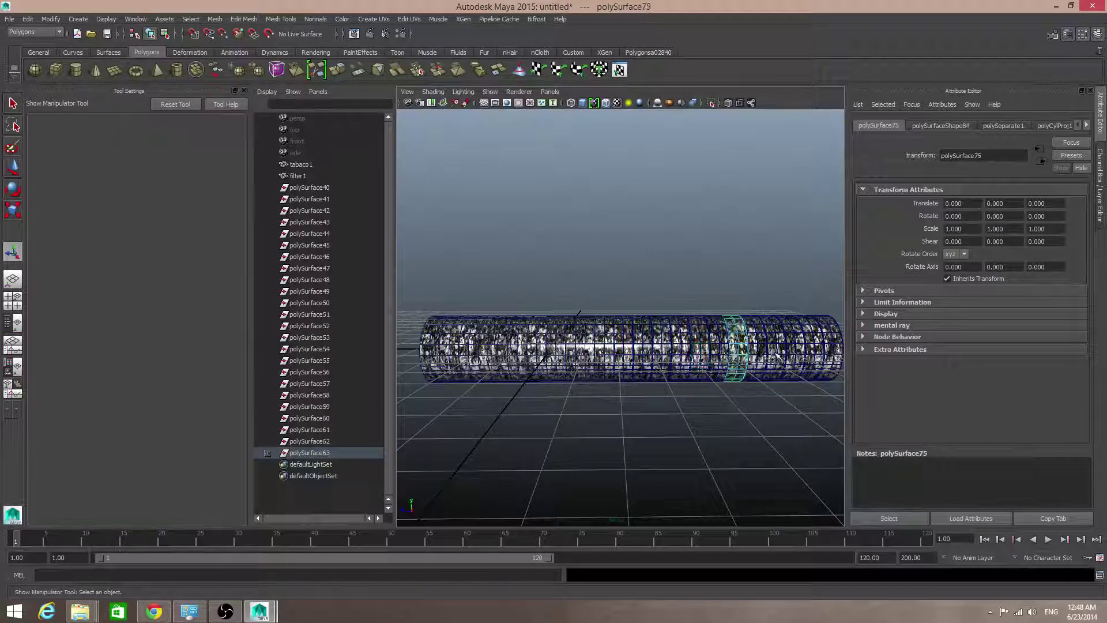
{"action": "left_click", "coordinate": [776, 353]}
{"action": "left_click", "coordinate": [792, 354]}
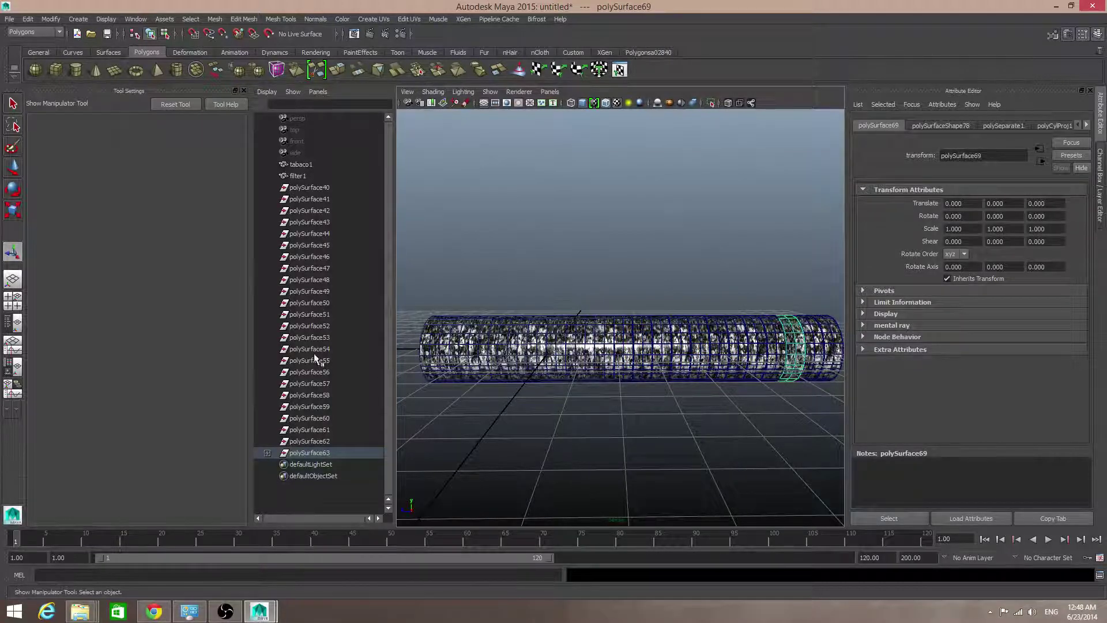
- Delete the history of all nodes from polySurface40 through polySurface63
{"action": "left_click", "coordinate": [301, 190]}
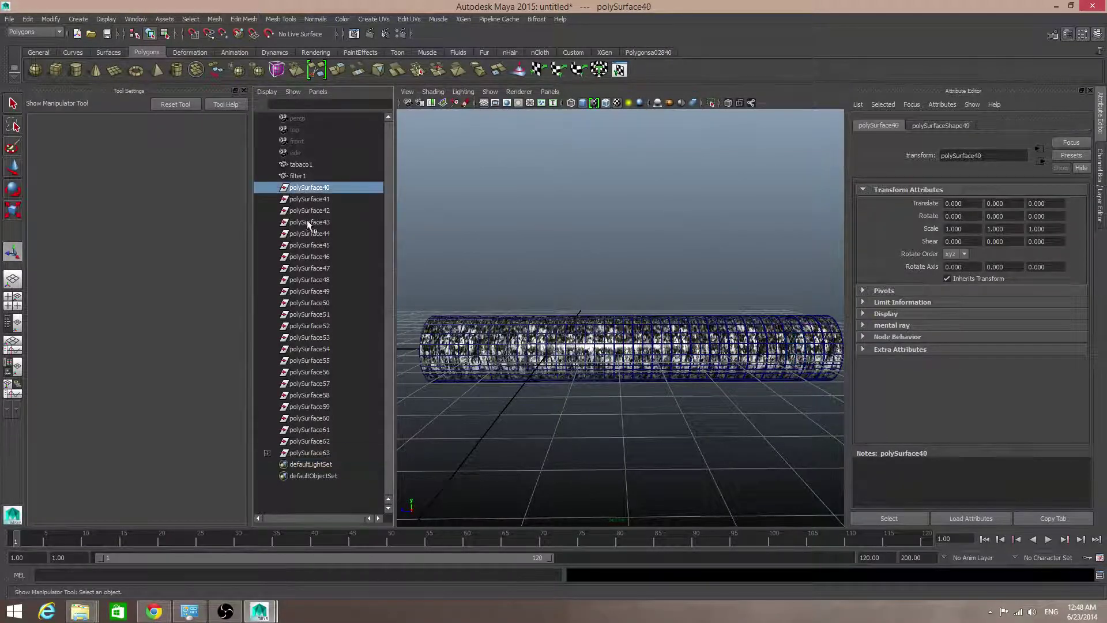
{"action": "left_click", "coordinate": [306, 453], "text": "shift"}
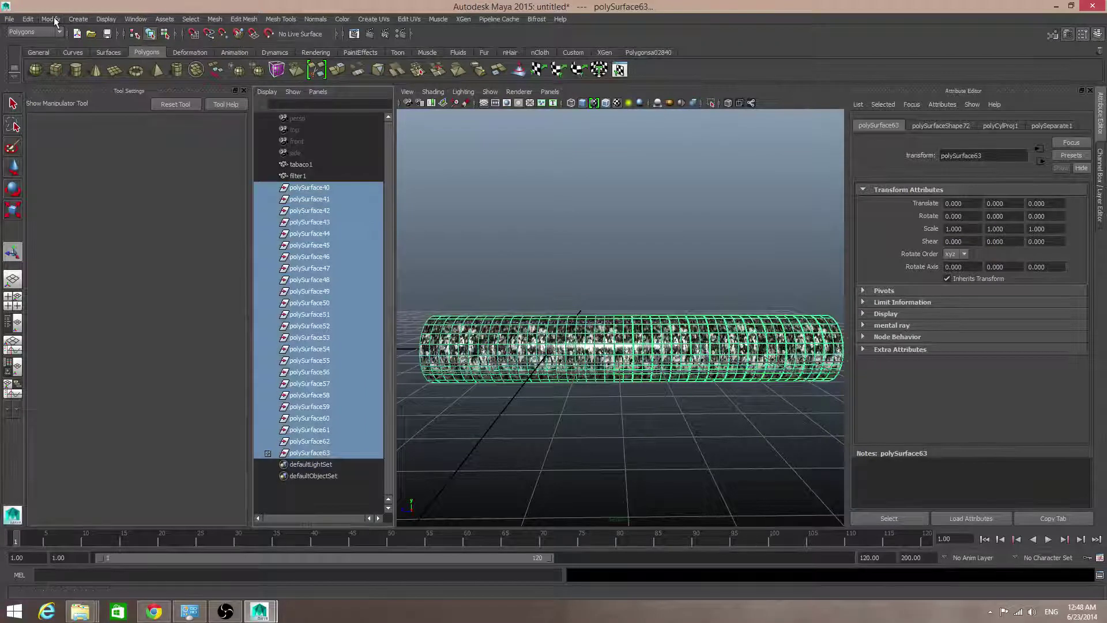
{"action": "left_click", "coordinate": [28, 19]}
{"action": "mouse_move", "coordinate": [76, 139]}
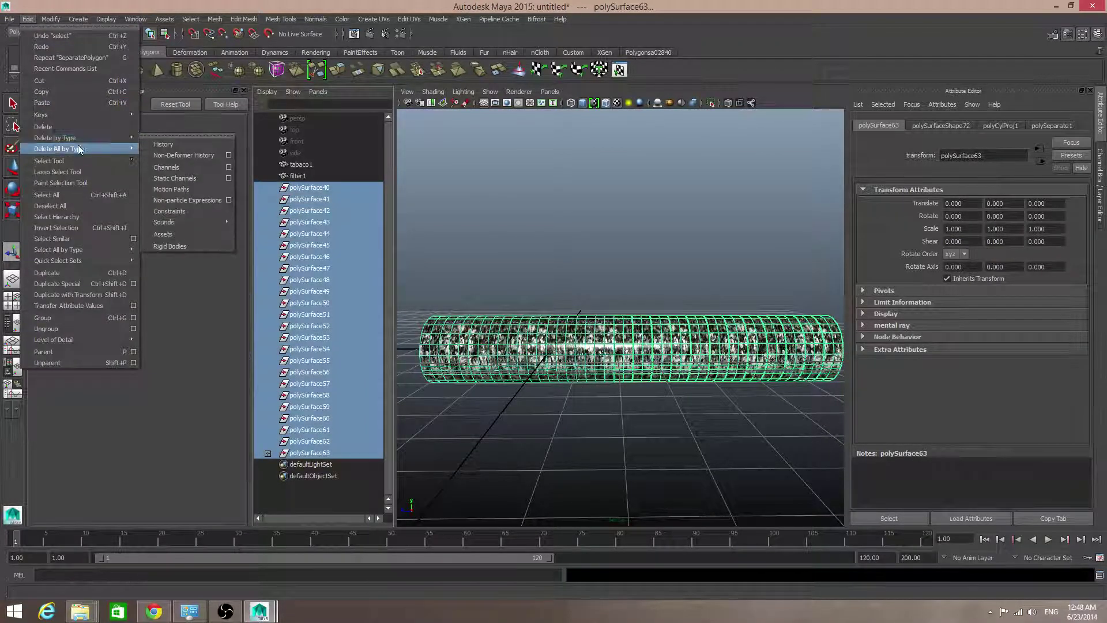
{"action": "left_click", "coordinate": [163, 155]}
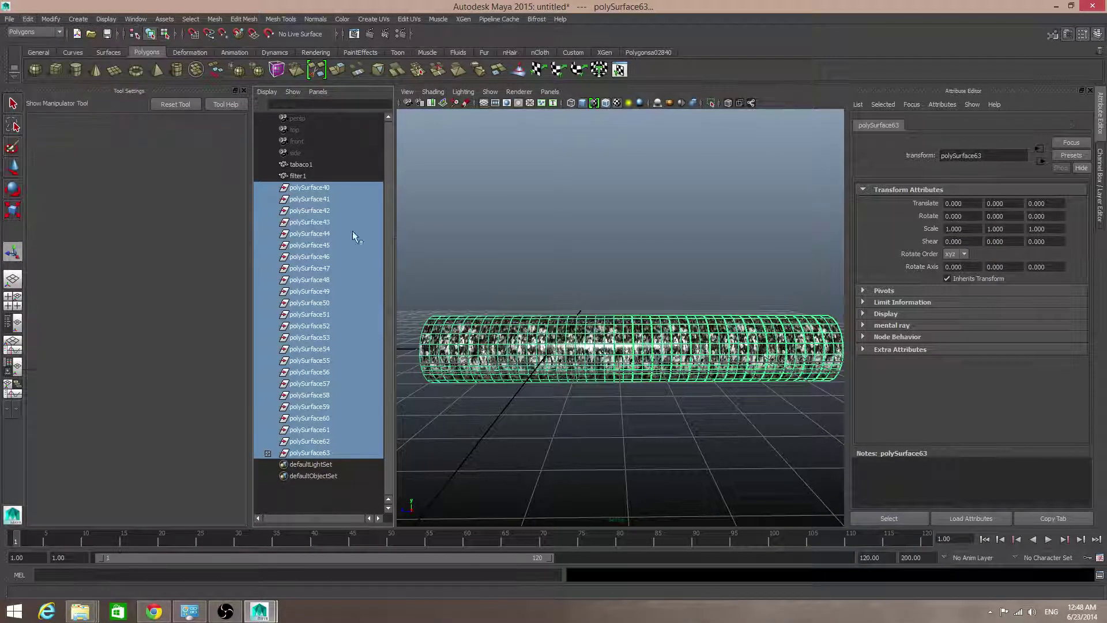
- Delete the leftover empty transforms polySurface40 through polySurface62, keeping the polySurface63 group with its segments
{"action": "left_click", "coordinate": [295, 189]}
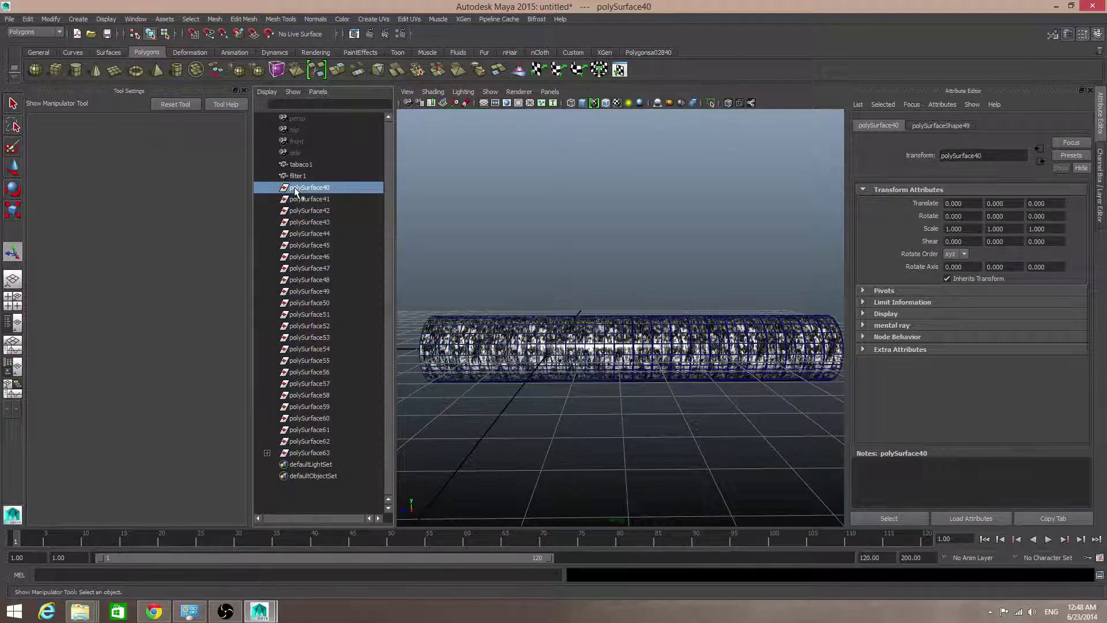
{"action": "left_click", "coordinate": [267, 453]}
{"action": "scroll", "coordinate": [317, 467], "scroll_direction": "down", "scroll_amount": 8}
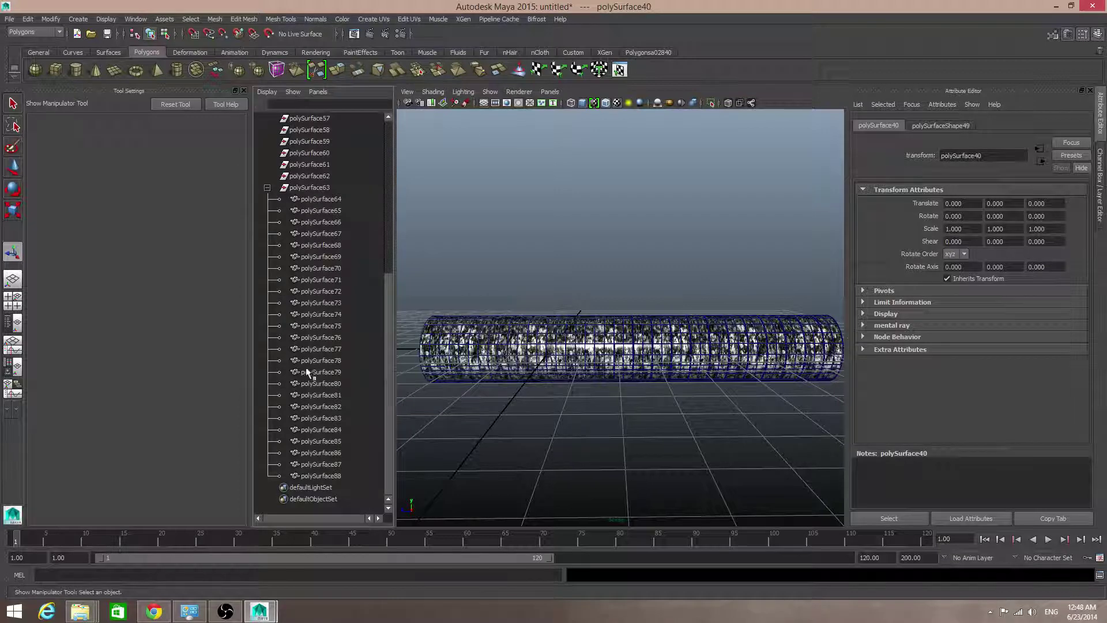
{"action": "scroll", "coordinate": [307, 373], "scroll_direction": "up", "scroll_amount": 8}
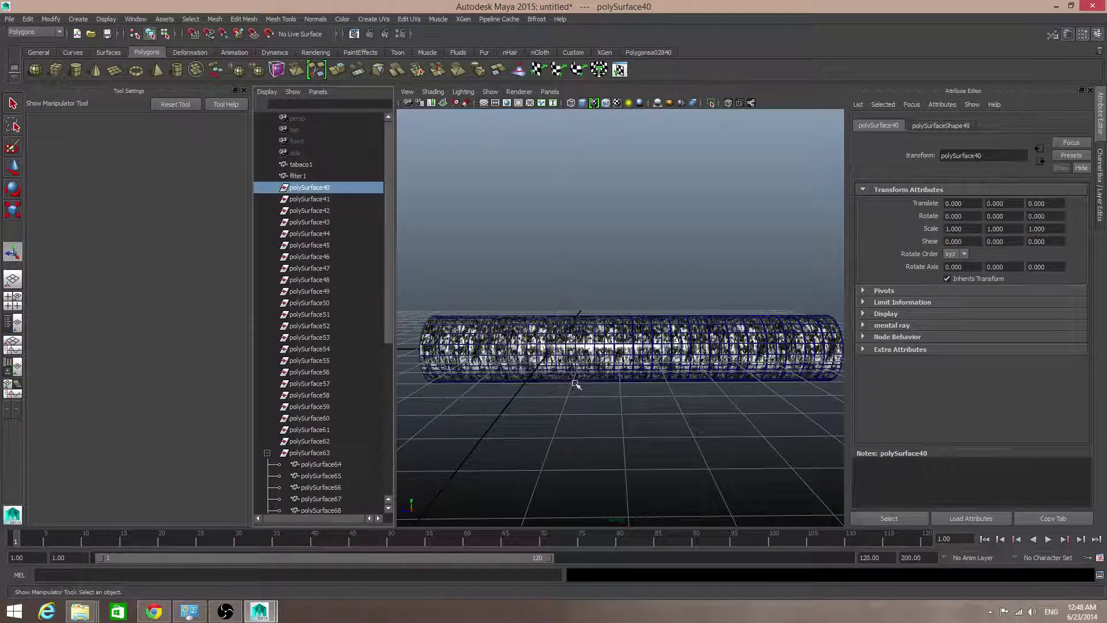
{"action": "left_click", "coordinate": [310, 441], "text": "shift"}
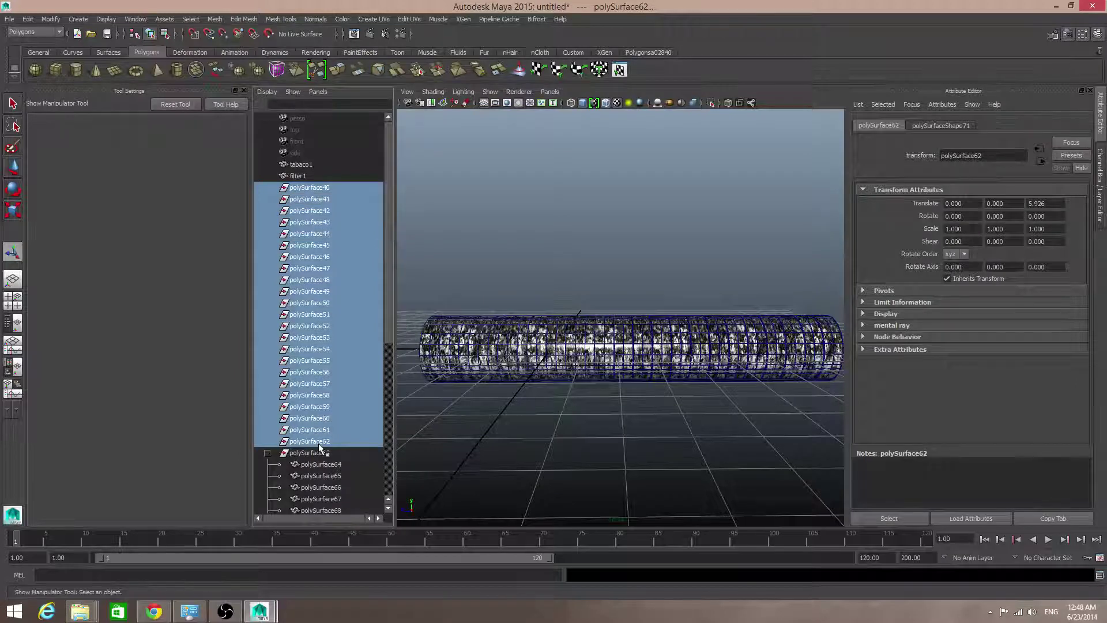
{"action": "key", "text": "Delete"}
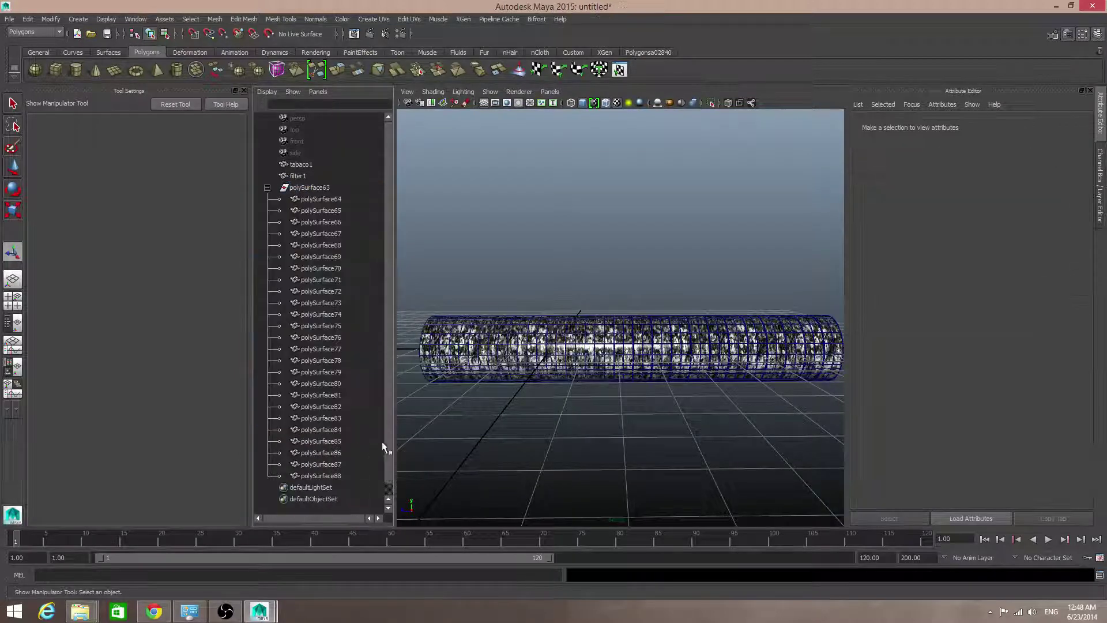
- Move segments polySurface64 through polySurface88 out of the polySurface63 group to the top level and delete the emptied group
{"action": "left_click", "coordinate": [300, 198]}
{"action": "left_click", "coordinate": [309, 474], "text": "shift"}
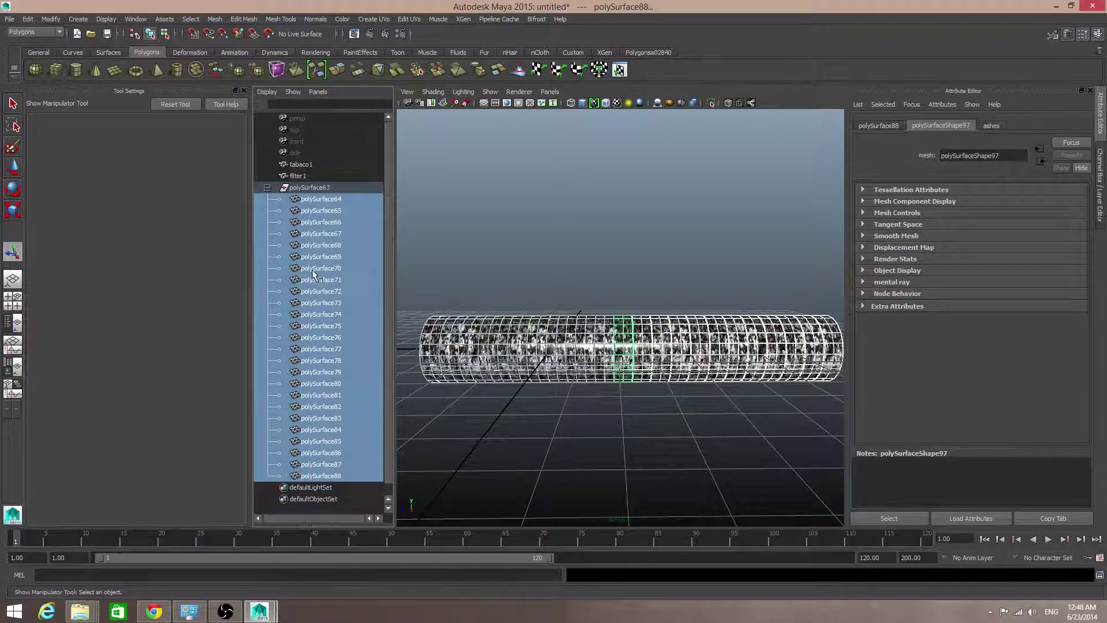
{"action": "left_click_drag", "start_coordinate": [312, 276], "coordinate": [305, 187]}
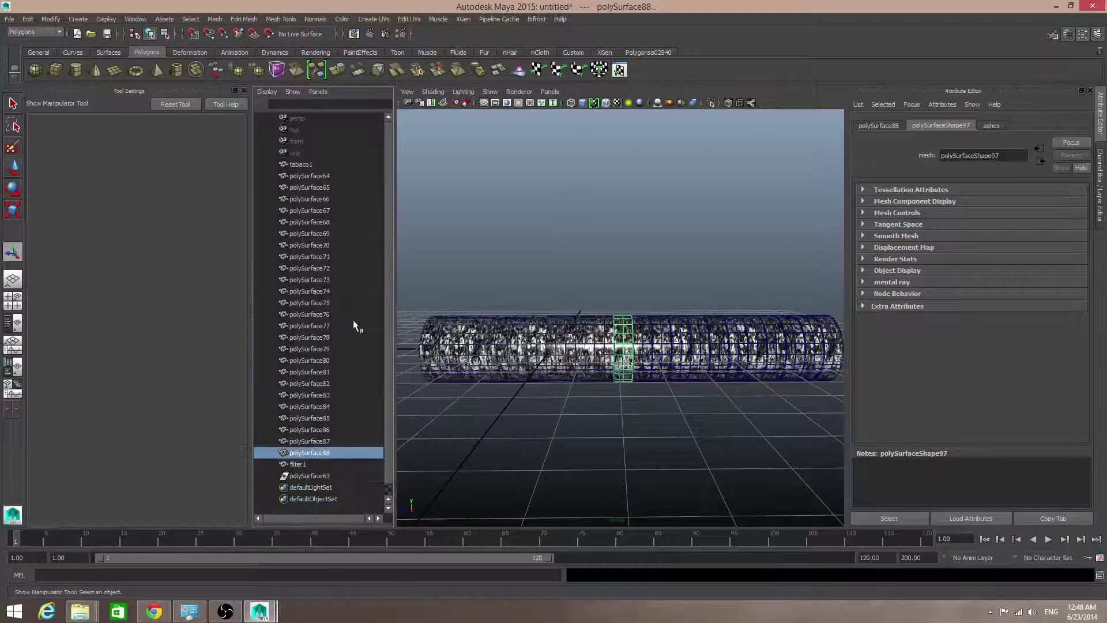
{"action": "left_click", "coordinate": [294, 477]}
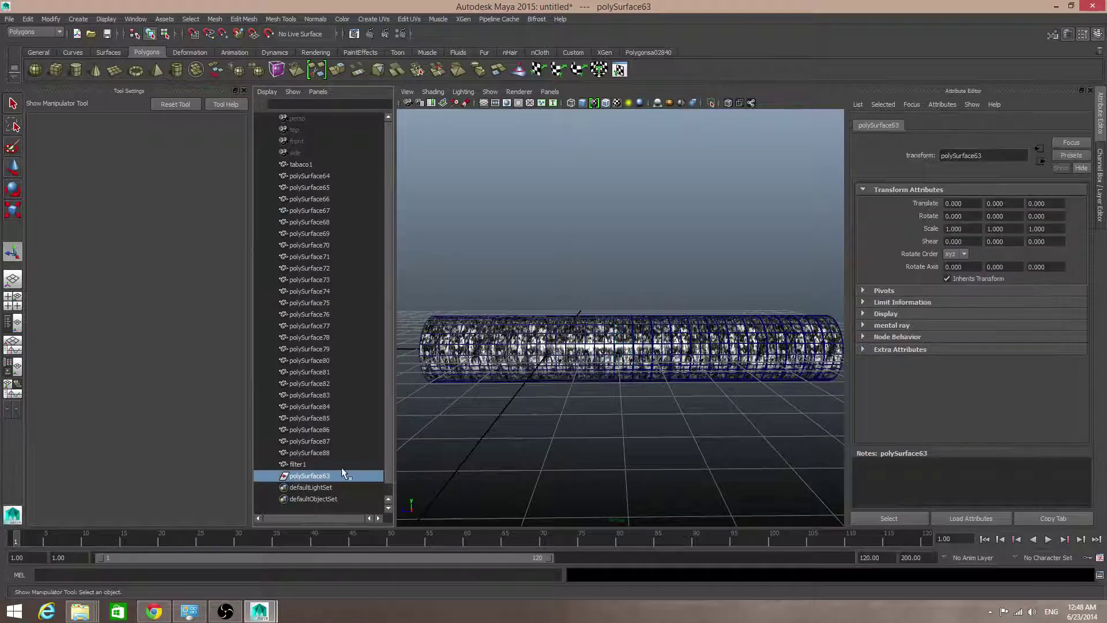
{"action": "key", "text": "Delete"}
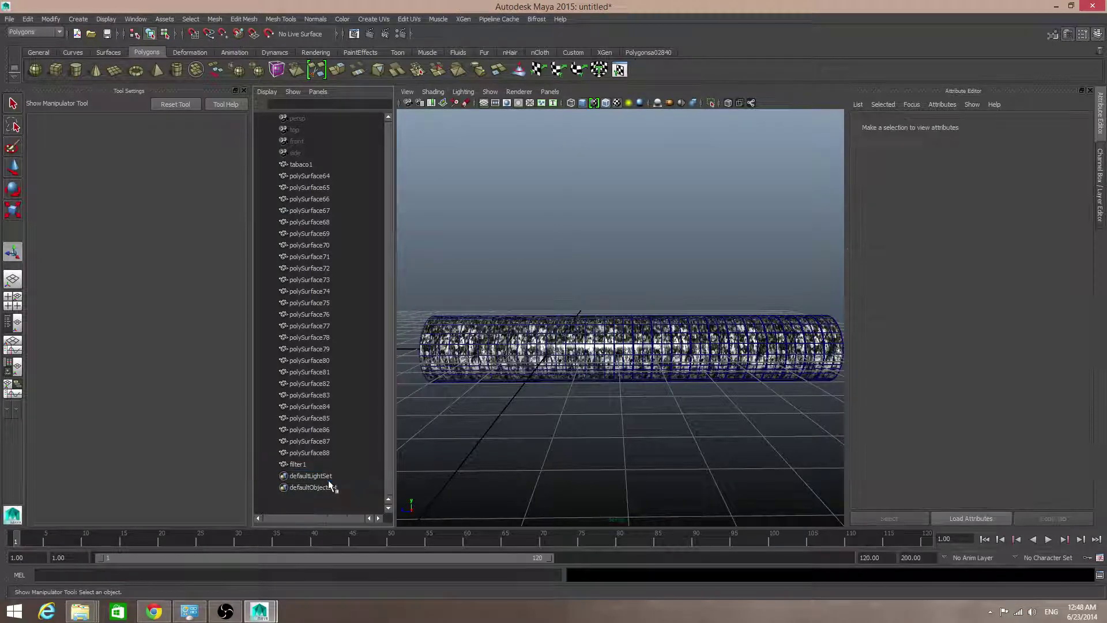
- Check individual segments along the ash cylinder and select the outermost end segment polySurface64
{"action": "left_click", "coordinate": [565, 363]}
{"action": "left_click", "coordinate": [683, 354]}
{"action": "left_click", "coordinate": [778, 357]}
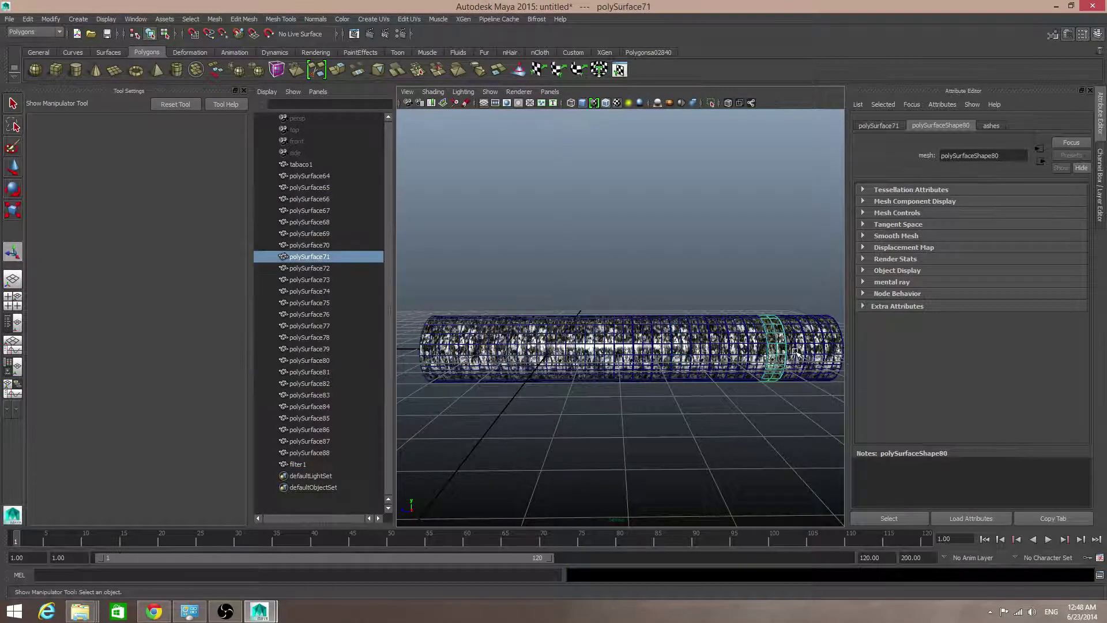
{"action": "middle_click_drag", "start_coordinate": [778, 357], "coordinate": [574, 357], "text": "alt"}
{"action": "right_click_drag", "start_coordinate": [575, 357], "coordinate": [703, 356], "text": "alt"}
{"action": "left_click_drag", "start_coordinate": [653, 362], "coordinate": [679, 393], "text": "alt"}
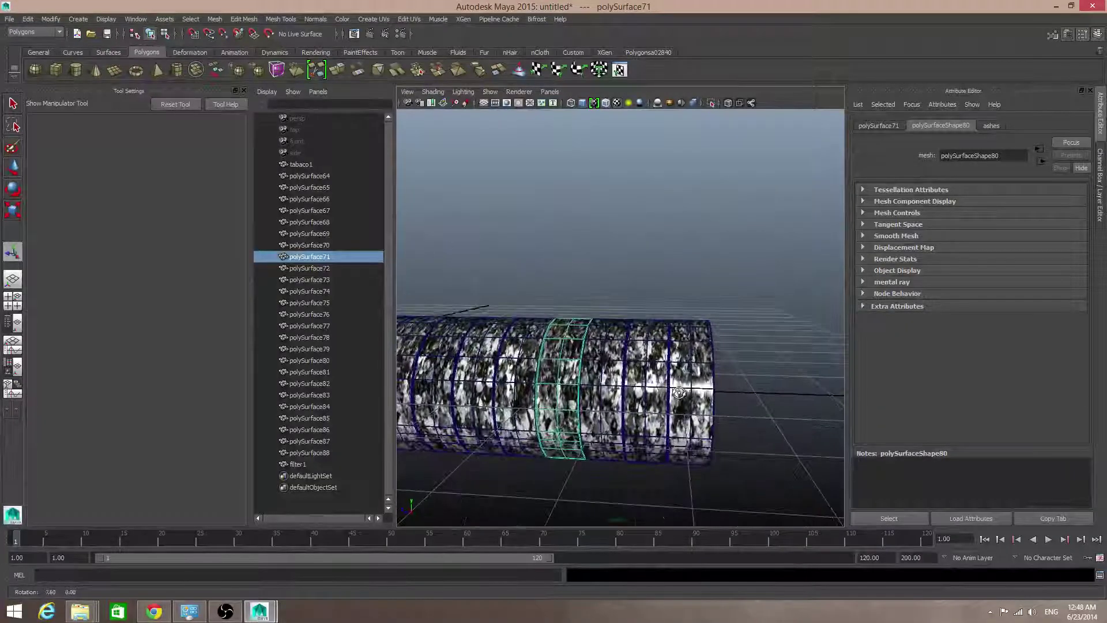
{"action": "right_click_drag", "start_coordinate": [679, 393], "coordinate": [672, 397], "text": "alt"}
{"action": "middle_click_drag", "start_coordinate": [671, 396], "coordinate": [642, 374], "text": "alt"}
{"action": "left_click_drag", "start_coordinate": [642, 374], "coordinate": [678, 396], "text": "alt"}
{"action": "left_click", "coordinate": [679, 398]}
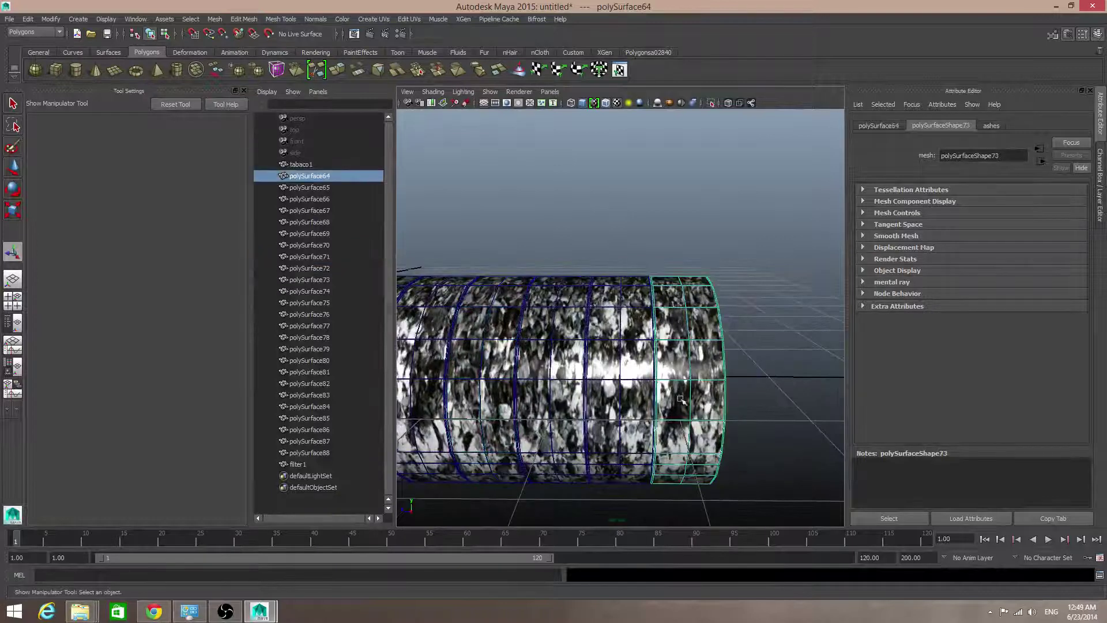
- Isolate segment polySurface67 in the viewport and view its cap end
{"action": "left_click", "coordinate": [628, 297]}
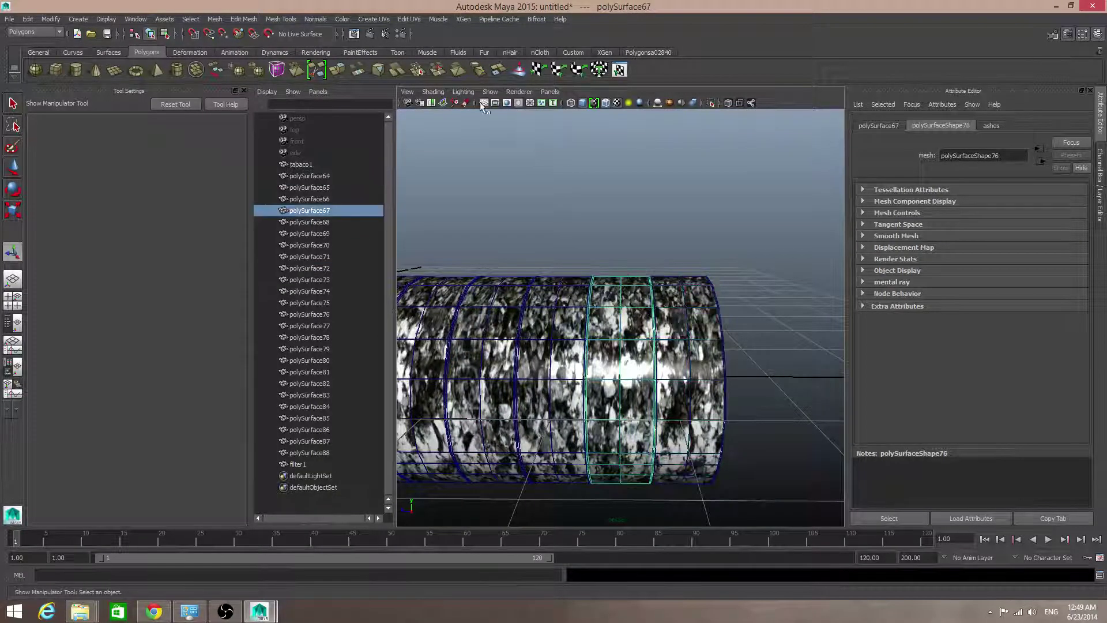
{"action": "left_click", "coordinate": [711, 102]}
{"action": "left_click_drag", "start_coordinate": [704, 218], "coordinate": [547, 299], "text": "alt"}
{"action": "middle_click_drag", "start_coordinate": [540, 352], "coordinate": [611, 347], "text": "alt"}
{"action": "mouse_move", "coordinate": [608, 366]}
{"action": "left_mouse_down", "text": "alt"}
{"action": "mouse_move", "coordinate": [594, 301]}
{"action": "mouse_move", "coordinate": [599, 350]}
{"action": "left_mouse_up", "text": "alt"}
- Select the central disc faces of polySurface67's caps and grow the face selection outward over the whole caps
{"action": "right_click", "coordinate": [597, 288]}
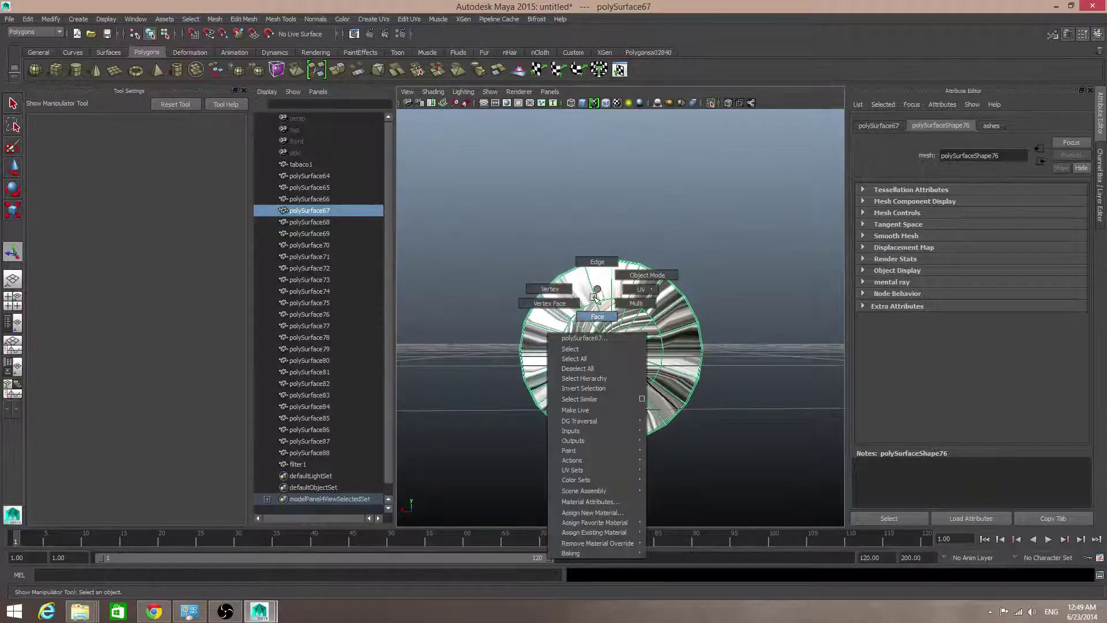
{"action": "left_click", "coordinate": [596, 315]}
{"action": "left_click", "coordinate": [577, 292]}
{"action": "left_click_drag", "start_coordinate": [592, 331], "coordinate": [707, 356], "text": "alt"}
{"action": "right_click_drag", "start_coordinate": [655, 344], "coordinate": [730, 378], "text": "alt"}
{"action": "left_click_drag", "start_coordinate": [681, 334], "coordinate": [568, 347], "text": "alt"}
{"action": "left_click", "coordinate": [611, 385]}
{"action": "mouse_move", "coordinate": [611, 385]}
{"action": "left_mouse_down", "text": "alt"}
{"action": "mouse_move", "coordinate": [778, 390]}
{"action": "mouse_move", "coordinate": [622, 394]}
{"action": "left_mouse_up", "text": "alt"}
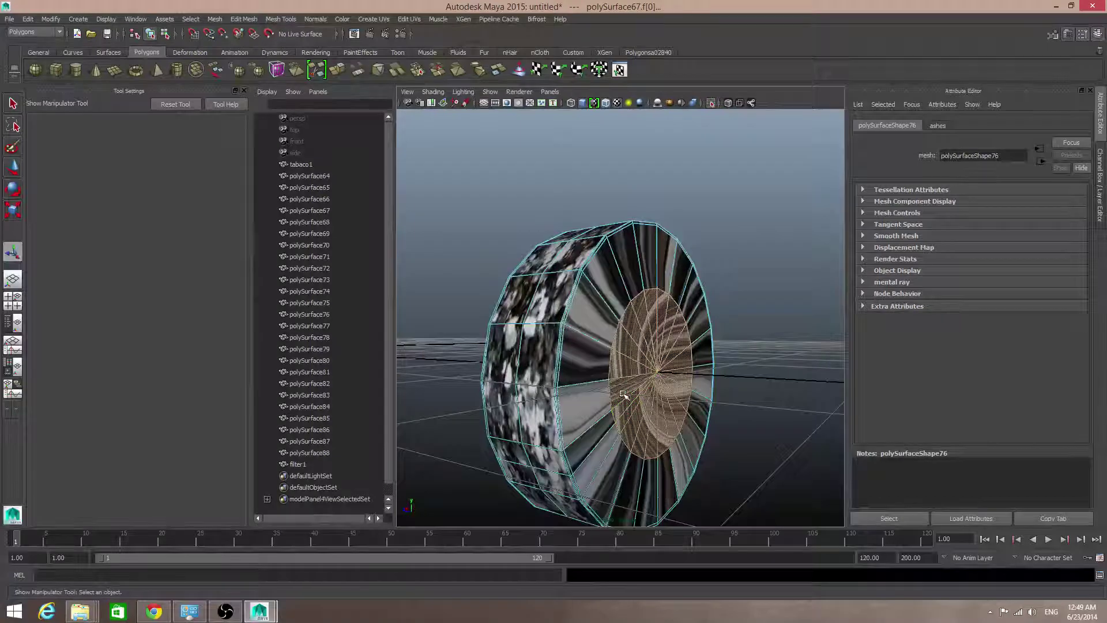
{"action": "key", "text": "shift+period"}
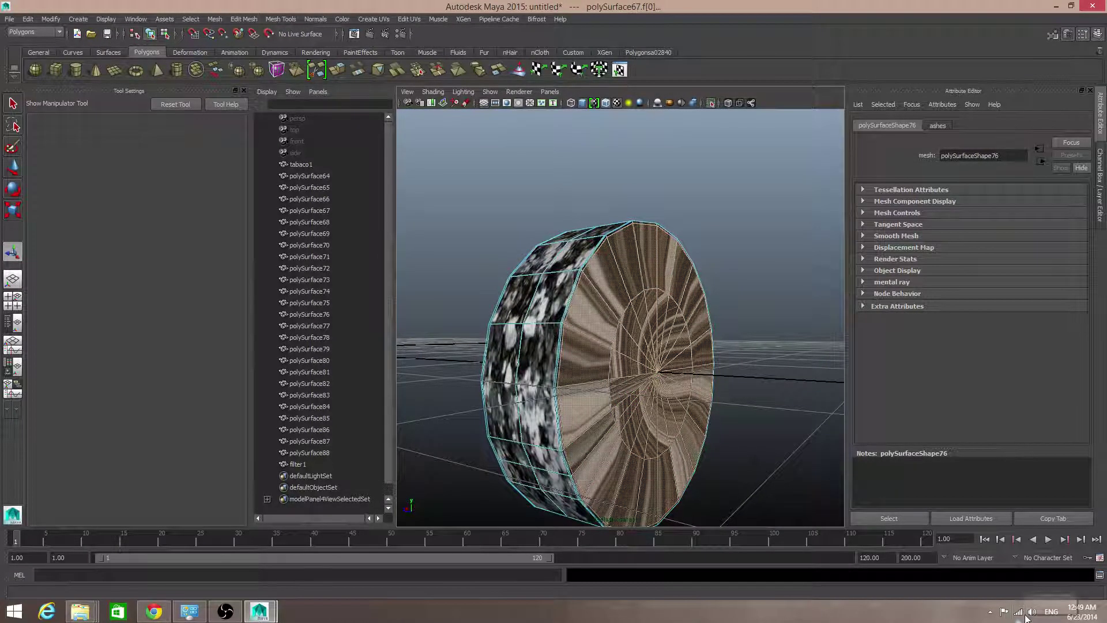
- Switch to Chrome, search Google Images for "keyboard", view a keyboard layout picture, and return to Maya
{"action": "right_click", "coordinate": [1054, 614]}
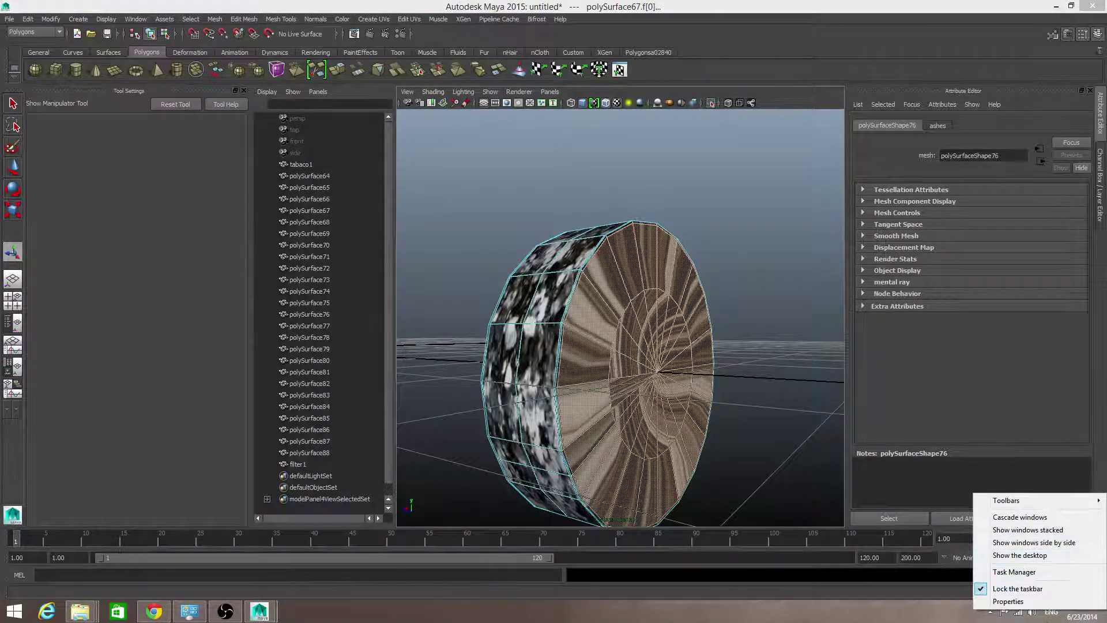
{"action": "left_click", "coordinate": [1050, 613]}
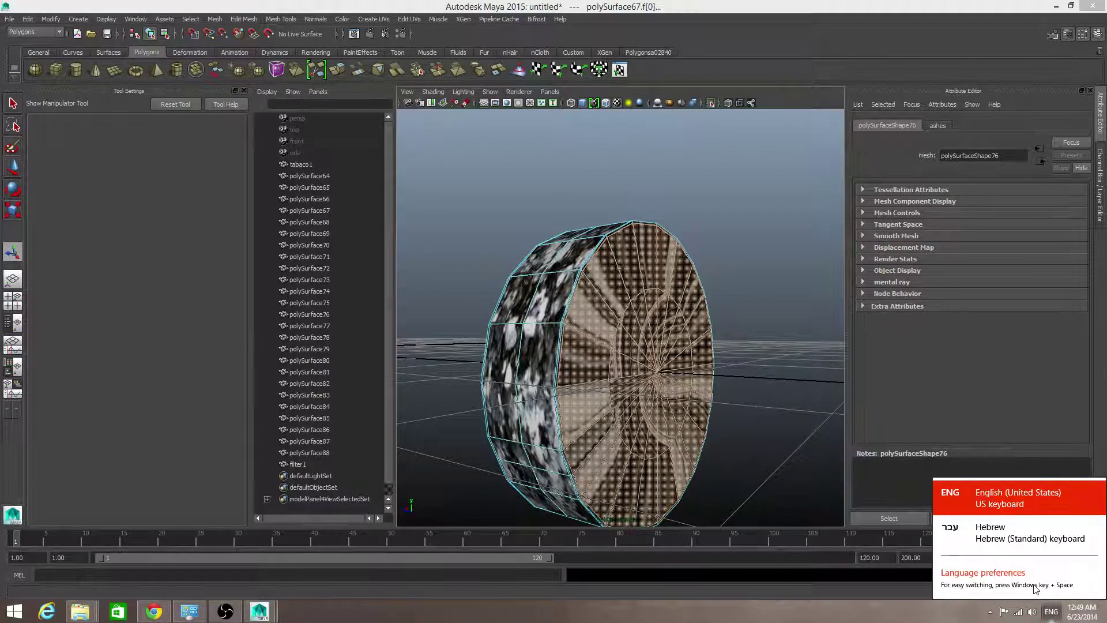
{"action": "left_click", "coordinate": [155, 612]}
{"action": "left_click", "coordinate": [156, 612]}
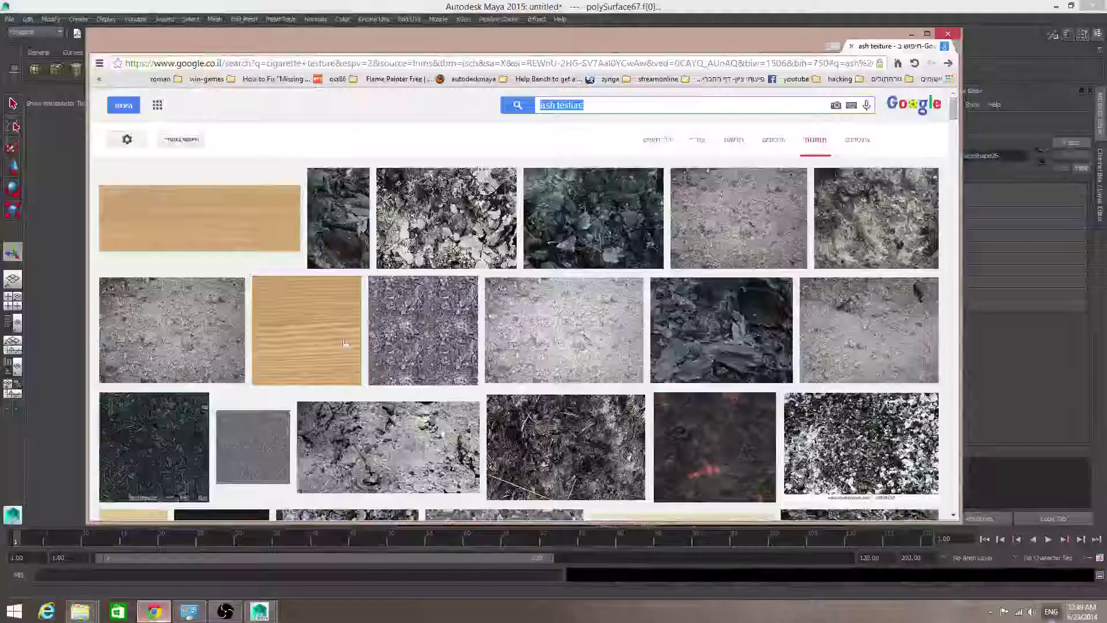
{"action": "triple_click", "coordinate": [608, 103]}
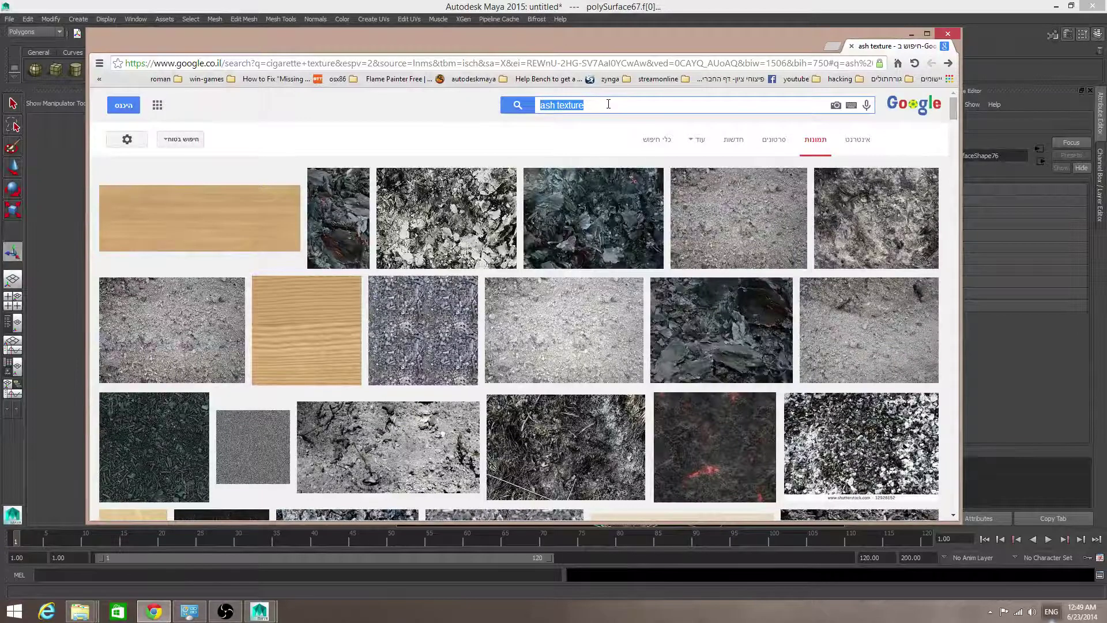
{"action": "type", "text": "keyboar"}
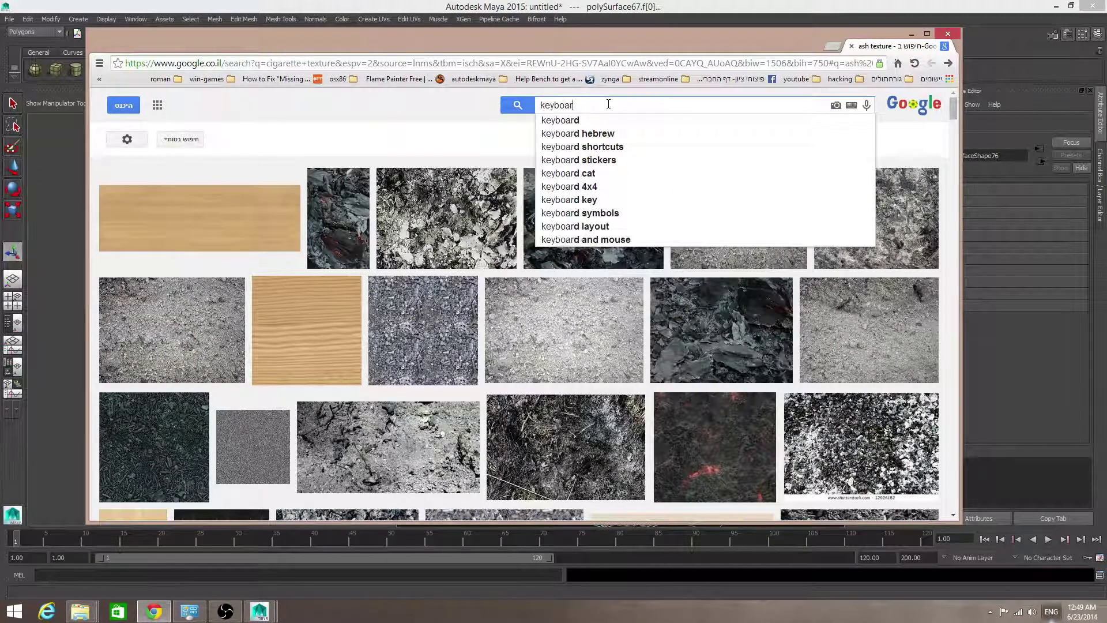
{"action": "type", "text": "d"}
{"action": "key", "text": "Return"}
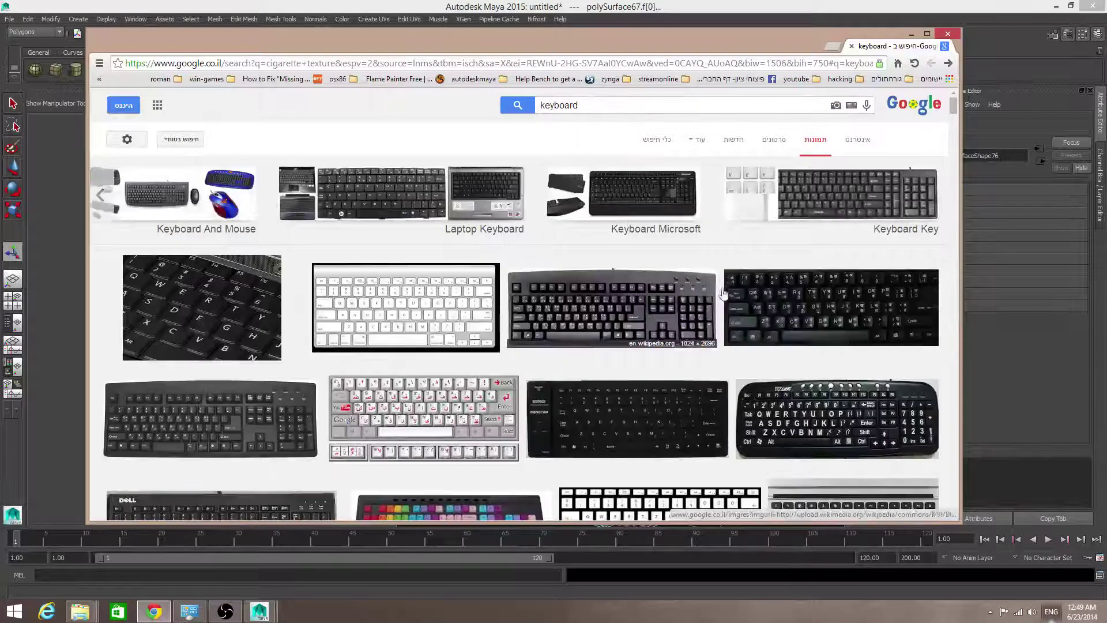
{"action": "left_click", "coordinate": [830, 299]}
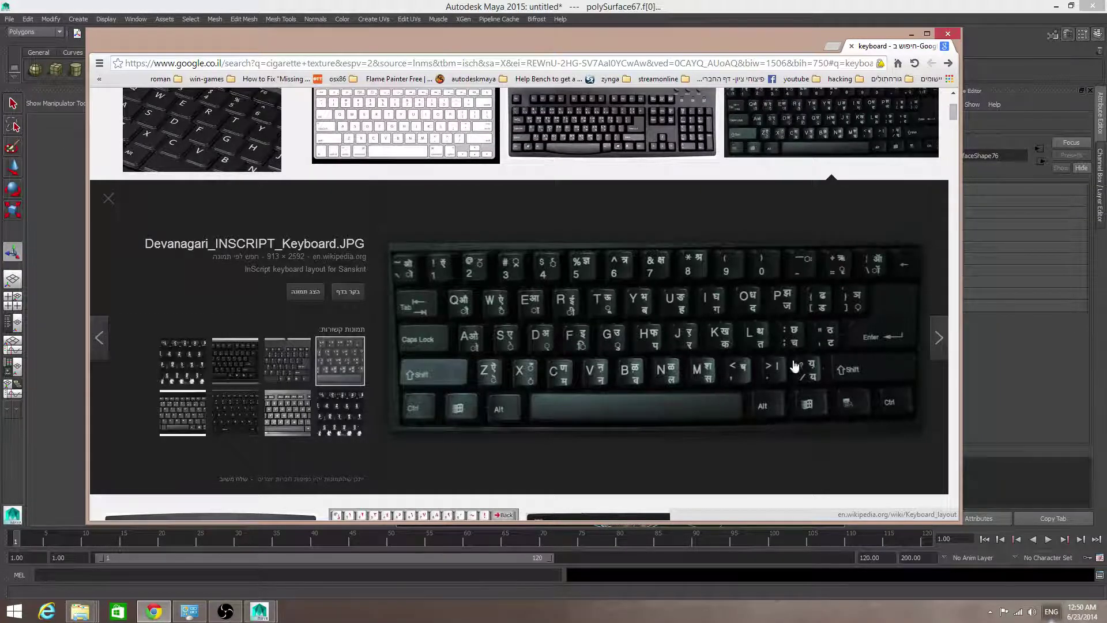
{"action": "left_click", "coordinate": [911, 34]}
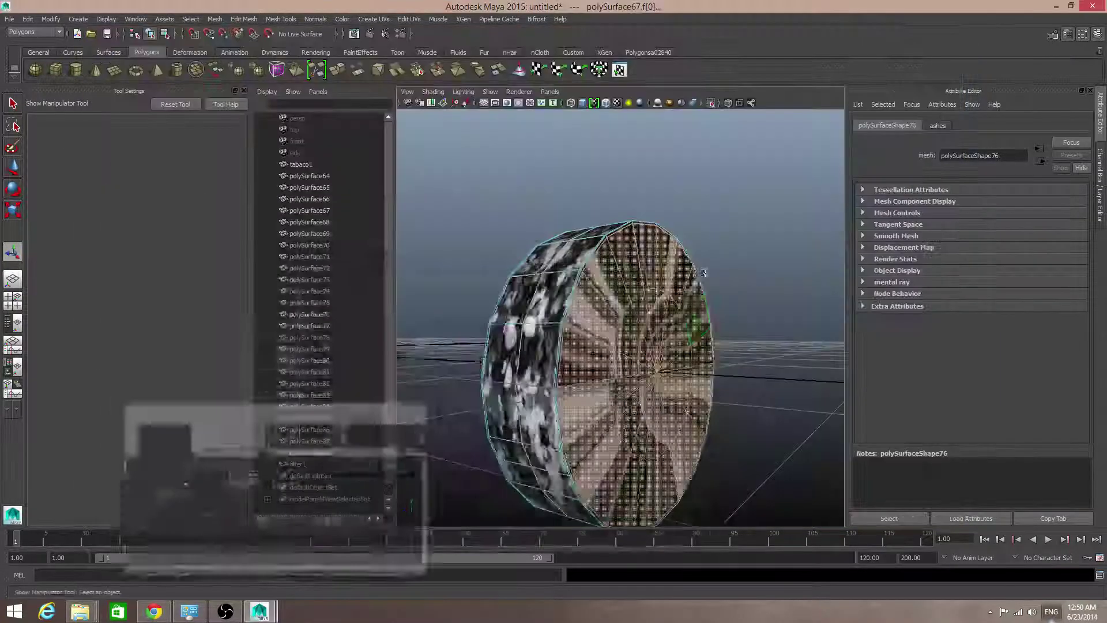
- Grow the selection from the central discs to both full caps of polySurface67 and check that the side wall is excluded
{"action": "left_click_drag", "start_coordinate": [696, 361], "coordinate": [786, 389], "text": "alt"}
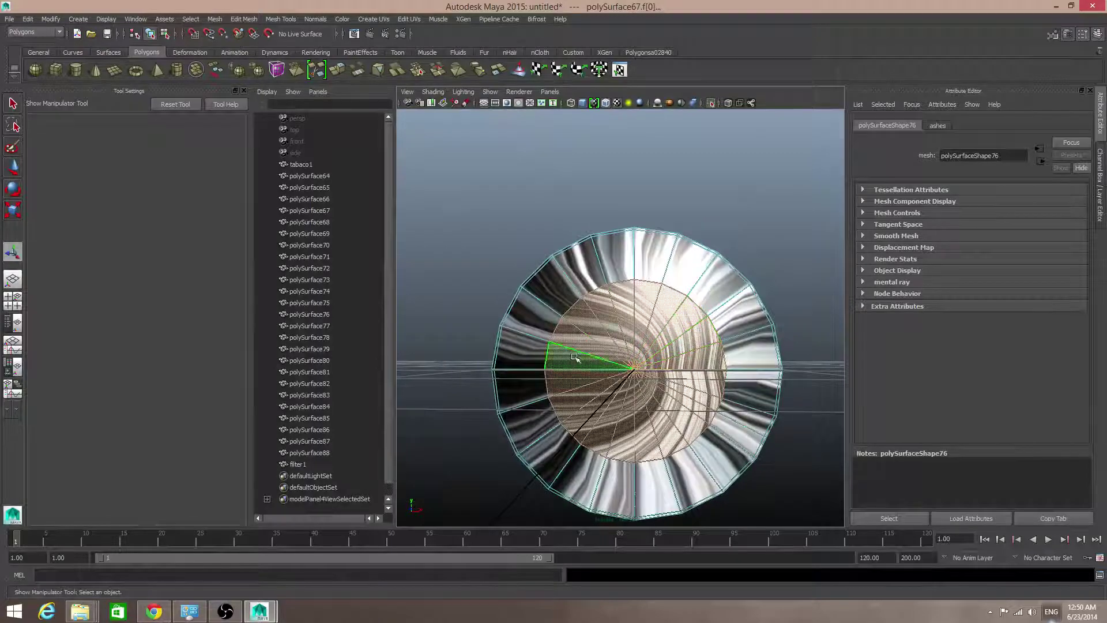
{"action": "left_click_drag", "start_coordinate": [673, 362], "coordinate": [428, 368], "text": "alt"}
{"action": "left_click_drag", "start_coordinate": [595, 362], "coordinate": [563, 323], "text": "alt"}
{"action": "left_click_drag", "start_coordinate": [584, 400], "coordinate": [620, 401], "text": "alt"}
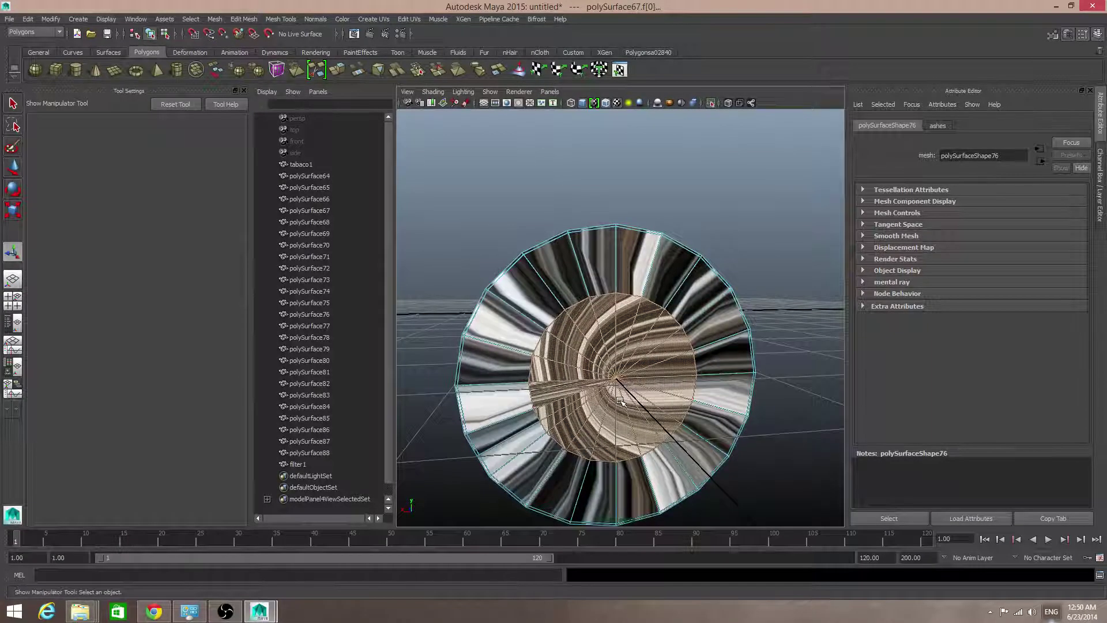
{"action": "key", "text": "shift+period"}
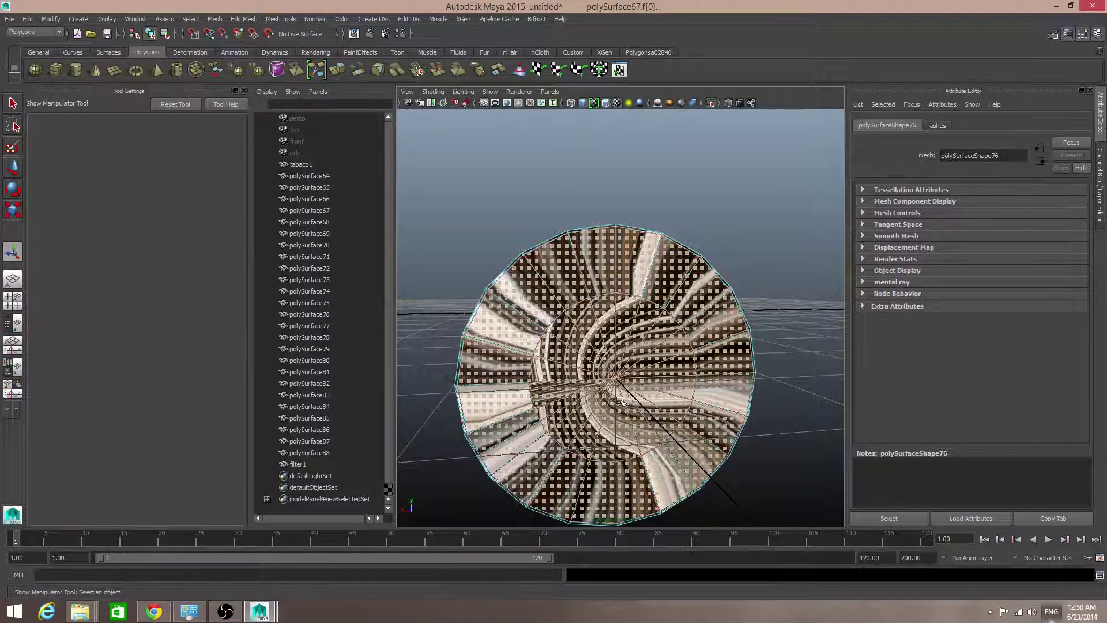
{"action": "scroll", "coordinate": [619, 326], "scroll_direction": "up", "scroll_amount": 3}
{"action": "scroll", "coordinate": [623, 227], "scroll_direction": "down", "scroll_amount": 3}
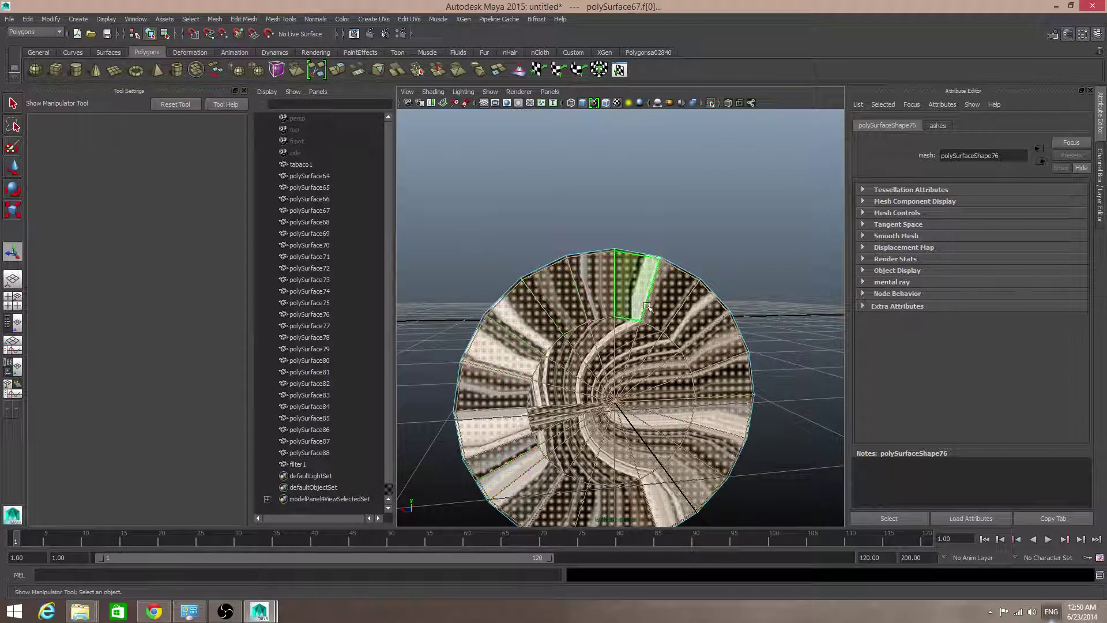
{"action": "scroll", "coordinate": [641, 392], "scroll_direction": "up", "scroll_amount": 2}
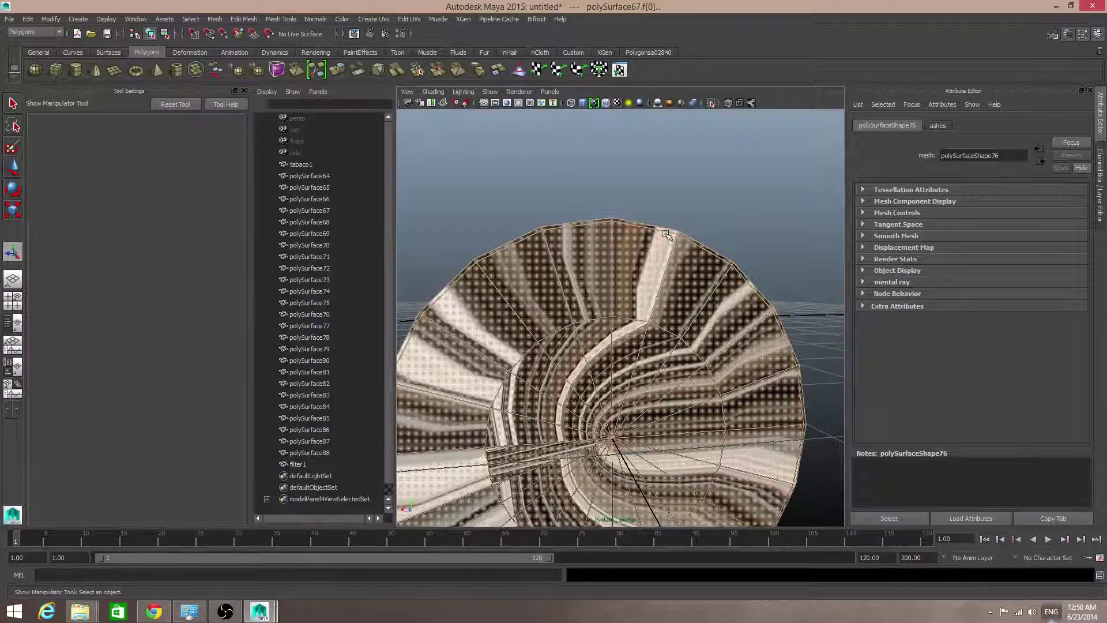
{"action": "left_click_drag", "start_coordinate": [566, 280], "coordinate": [665, 304], "text": "alt"}
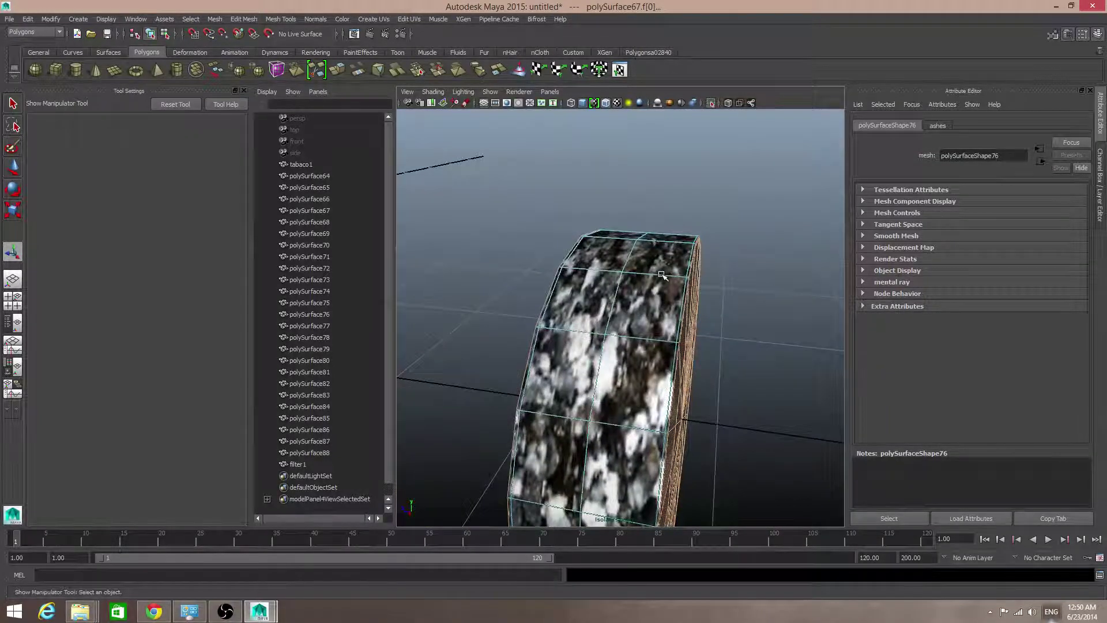
{"action": "left_click_drag", "start_coordinate": [611, 268], "coordinate": [519, 267], "text": "alt"}
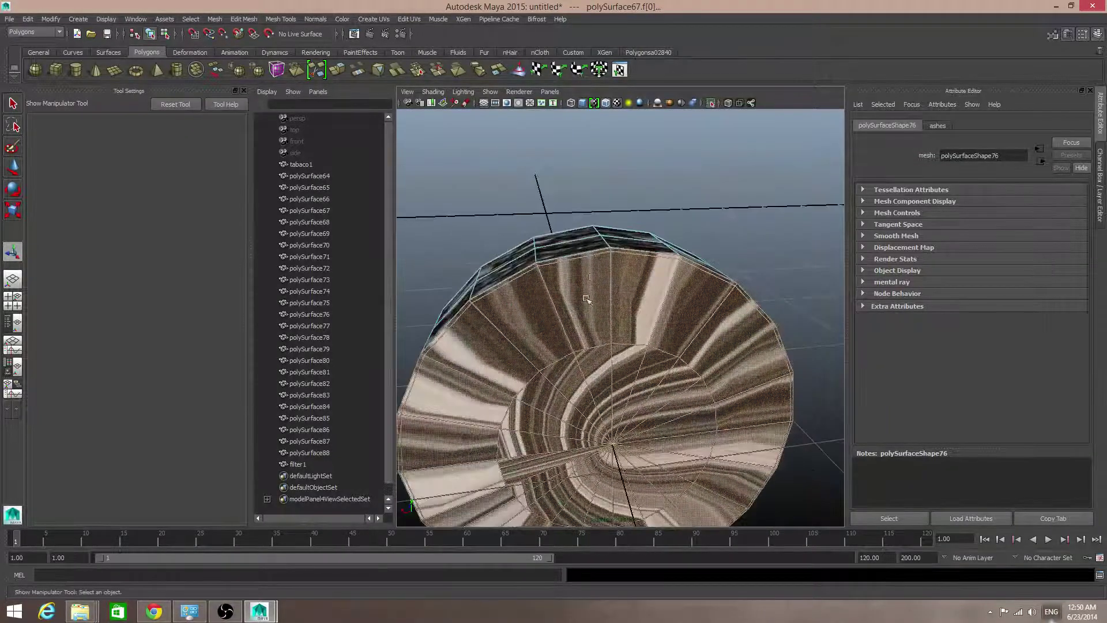
{"action": "left_click_drag", "start_coordinate": [586, 299], "coordinate": [724, 305], "text": "alt"}
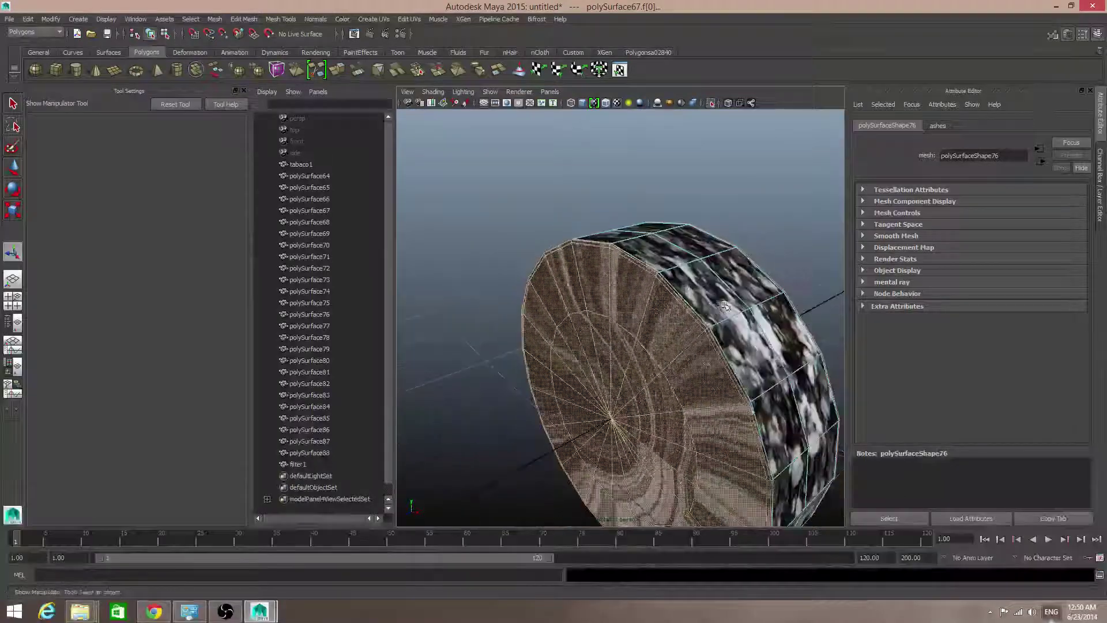
{"action": "scroll", "coordinate": [725, 305], "scroll_direction": "down", "scroll_amount": 5}
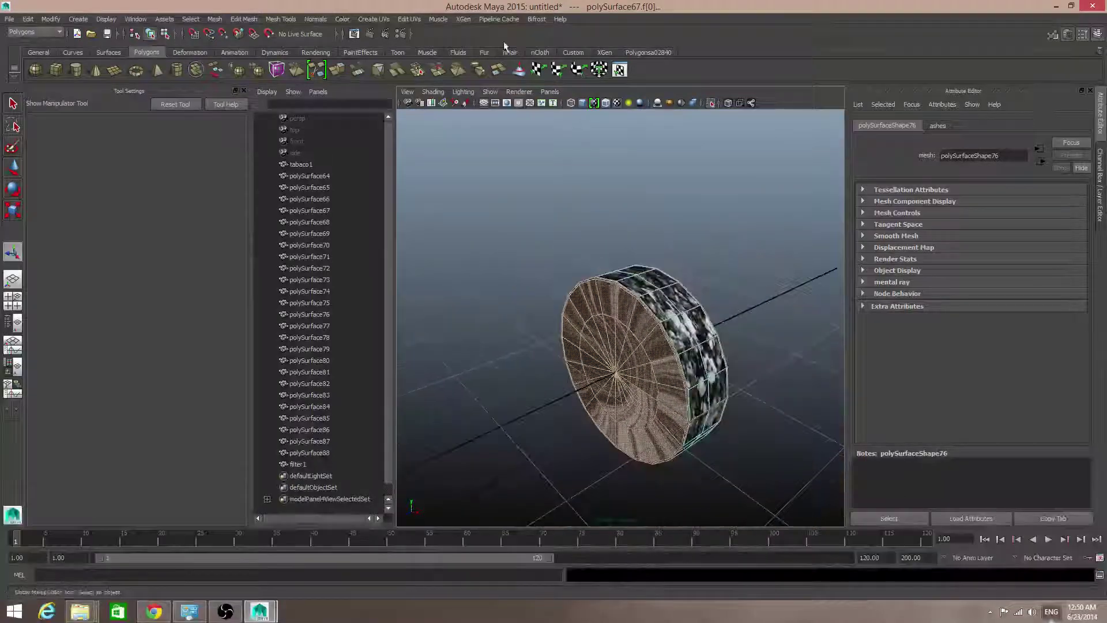
- Try a planar UV mapping projected from the X axis on polySurface67's cap faces and inspect the texture
{"action": "left_click", "coordinate": [373, 19]}
{"action": "left_click", "coordinate": [389, 35]}
{"action": "left_click_drag", "start_coordinate": [807, 374], "coordinate": [719, 366], "text": "alt"}
{"action": "middle_click_drag", "start_coordinate": [674, 365], "coordinate": [655, 332], "text": "alt"}
{"action": "left_click_drag", "start_coordinate": [655, 331], "coordinate": [615, 351], "text": "alt"}
{"action": "key", "text": "e"}
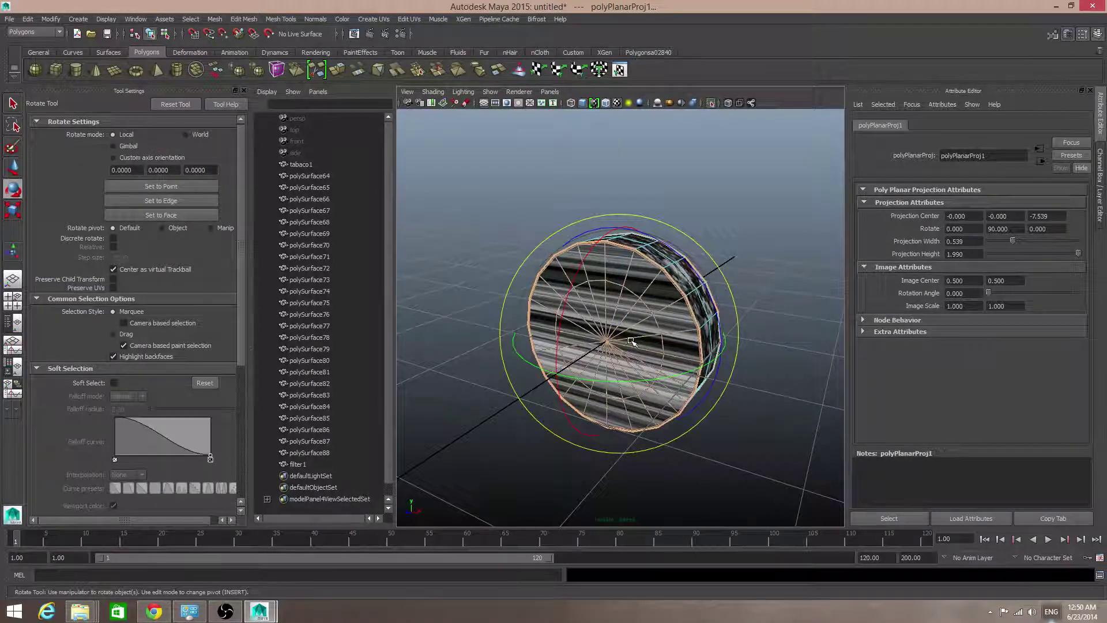
{"action": "left_click_drag", "start_coordinate": [633, 340], "coordinate": [663, 309], "text": "alt"}
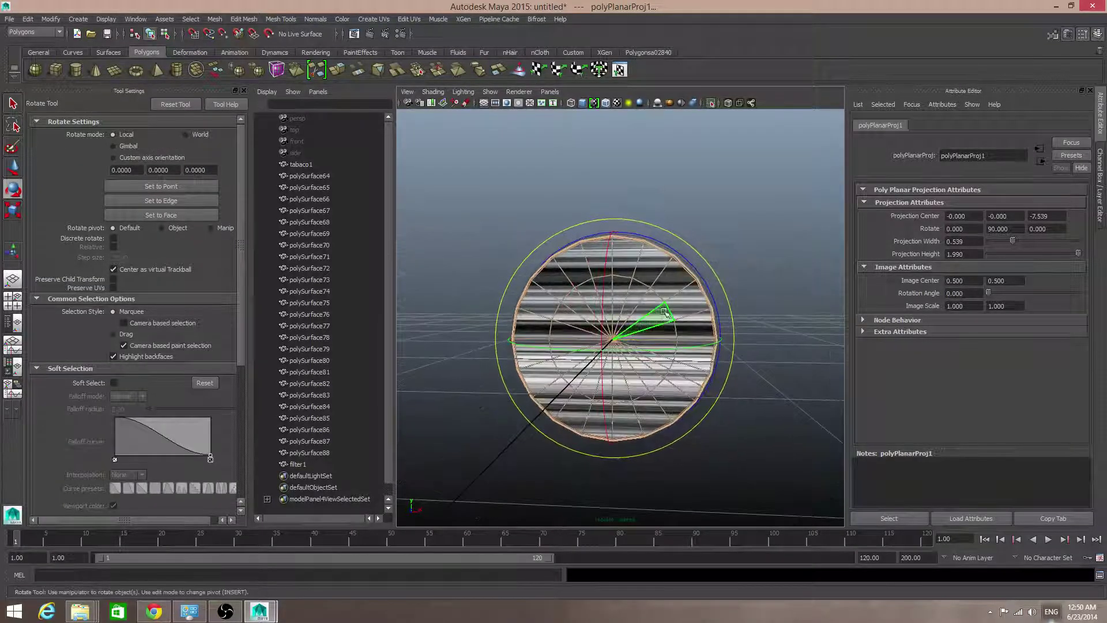
{"action": "right_click_drag", "start_coordinate": [663, 304], "coordinate": [665, 336]}
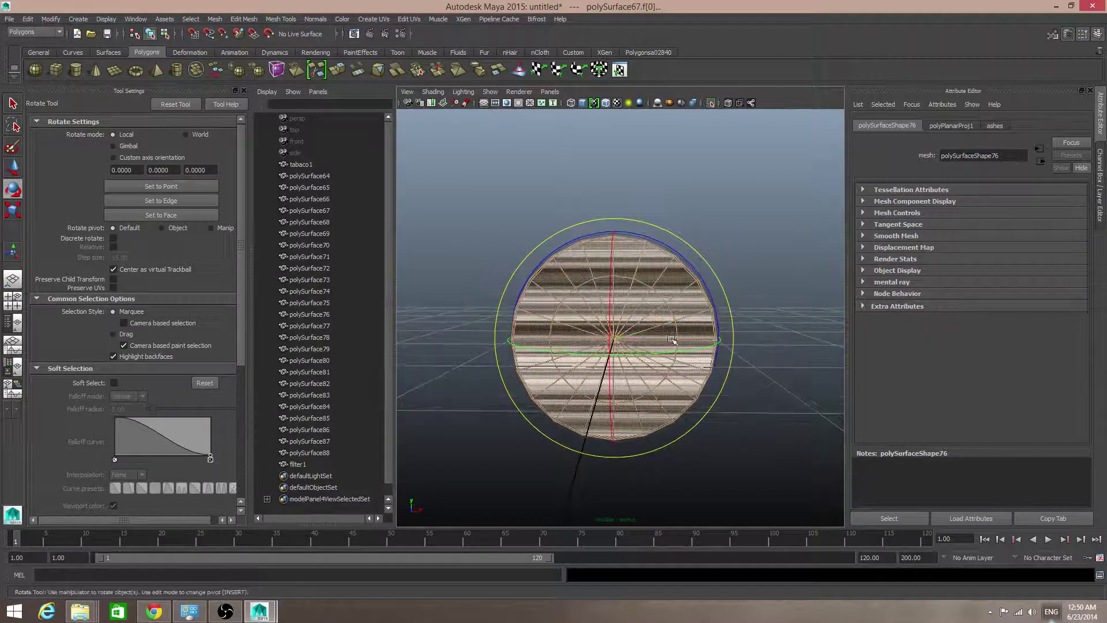
- Reproject the cap faces with bounding-box planar mapping, trying the Y axis first and settling on the Z axis
{"action": "left_click", "coordinate": [373, 19]}
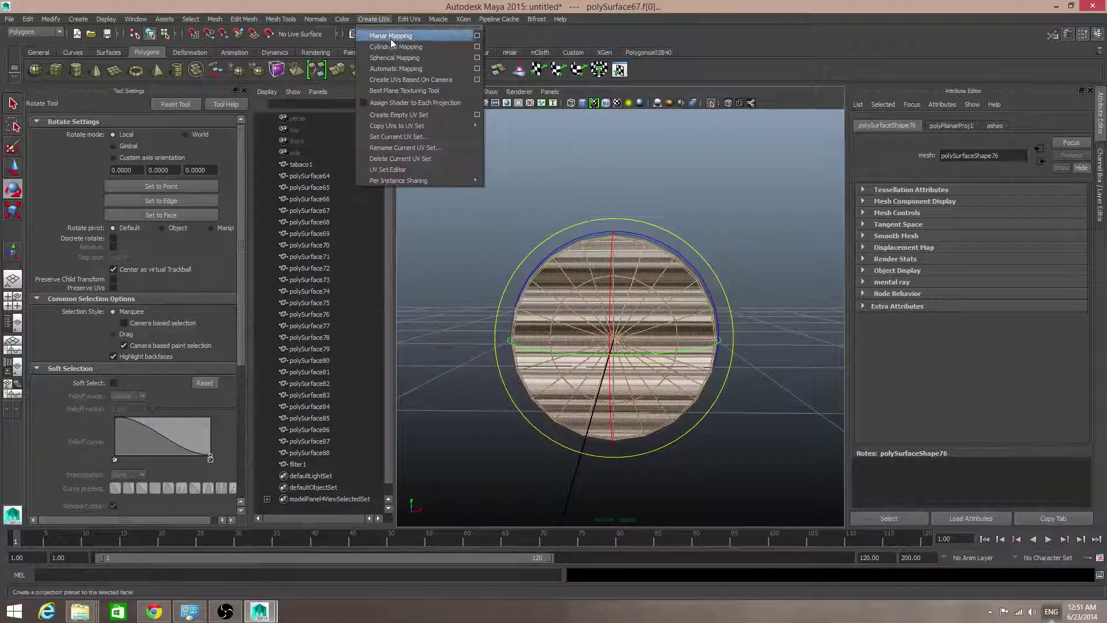
{"action": "left_click", "coordinate": [478, 37]}
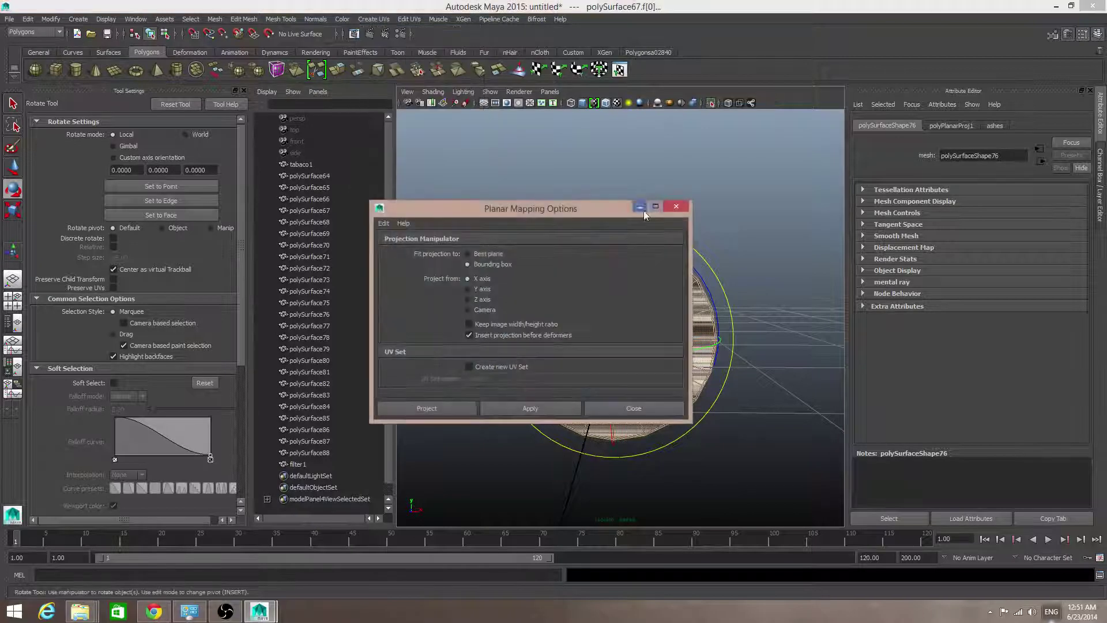
{"action": "left_click", "coordinate": [467, 289]}
{"action": "left_click_drag", "start_coordinate": [519, 208], "coordinate": [289, 118]}
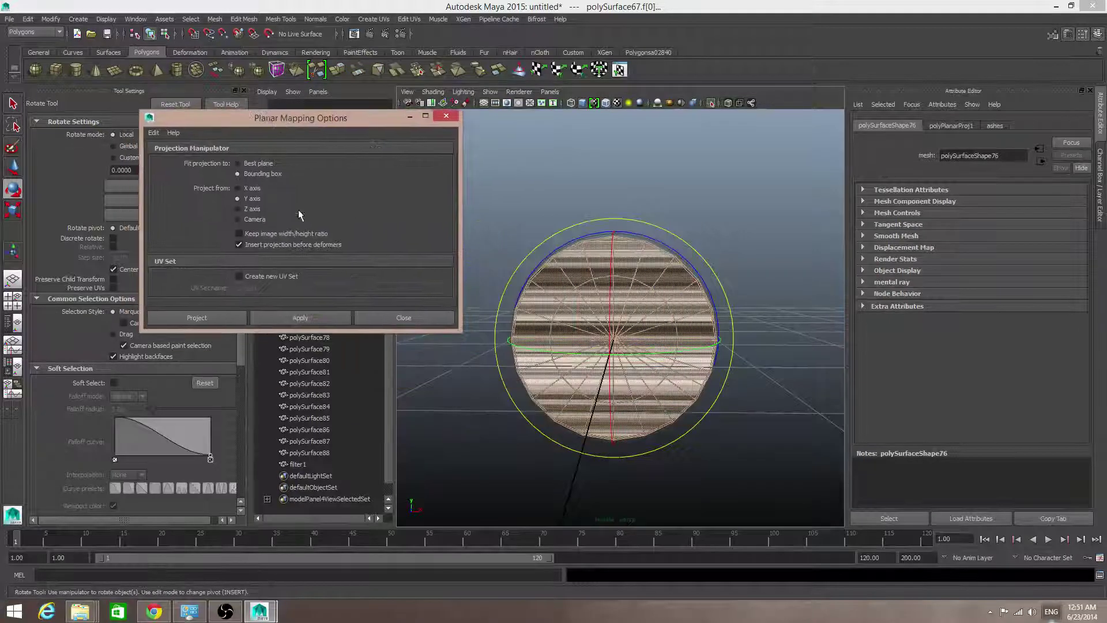
{"action": "left_click", "coordinate": [291, 312]}
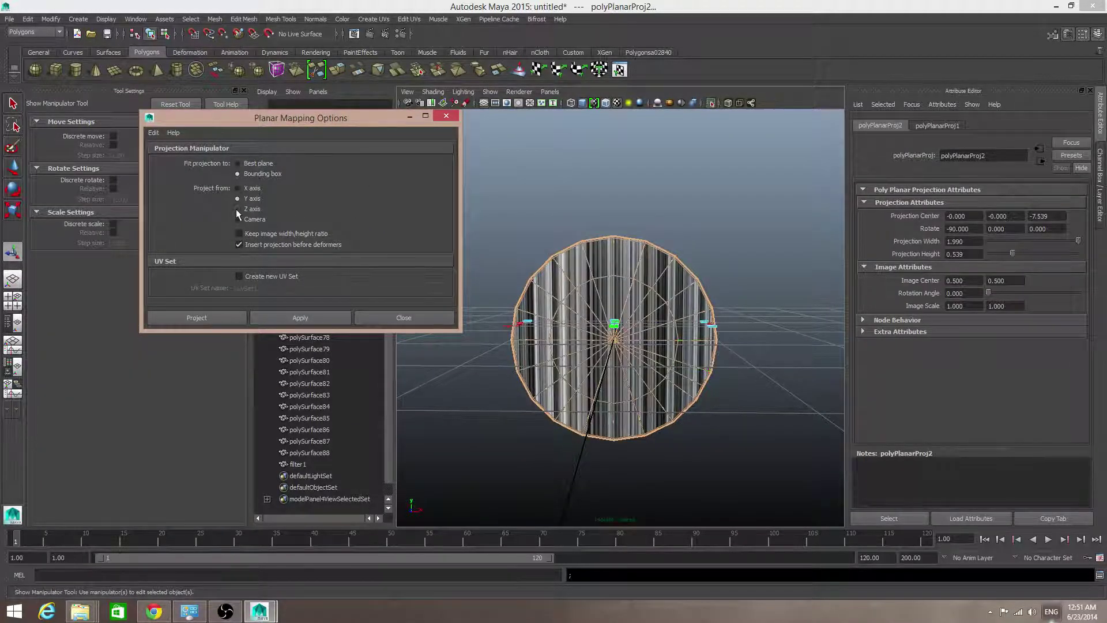
{"action": "left_click", "coordinate": [237, 209]}
{"action": "left_click", "coordinate": [300, 318]}
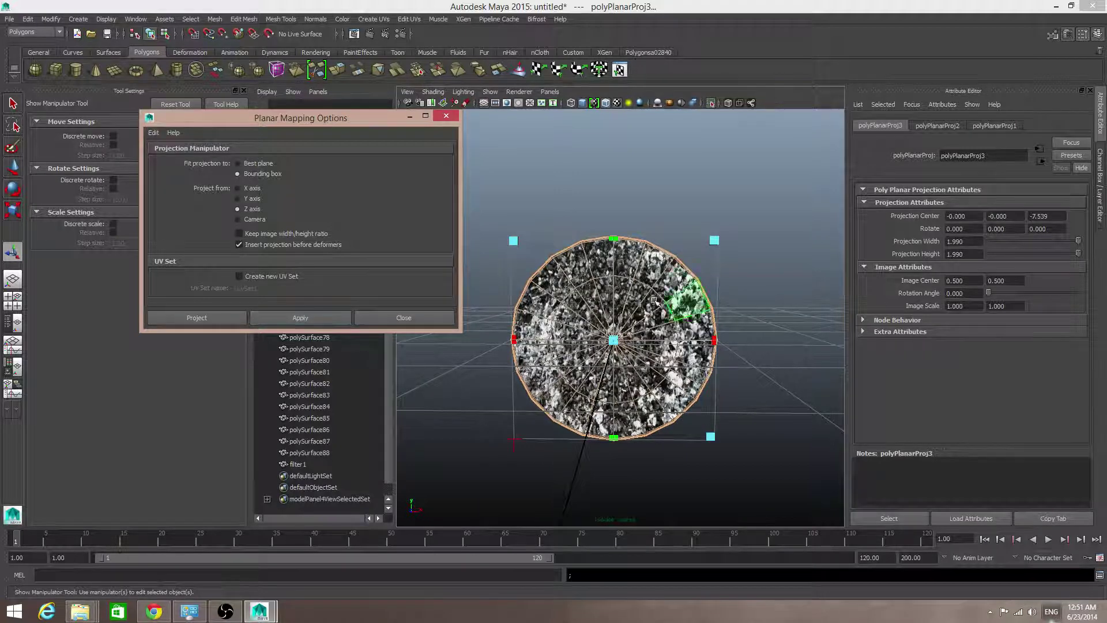
{"action": "left_click", "coordinate": [402, 317]}
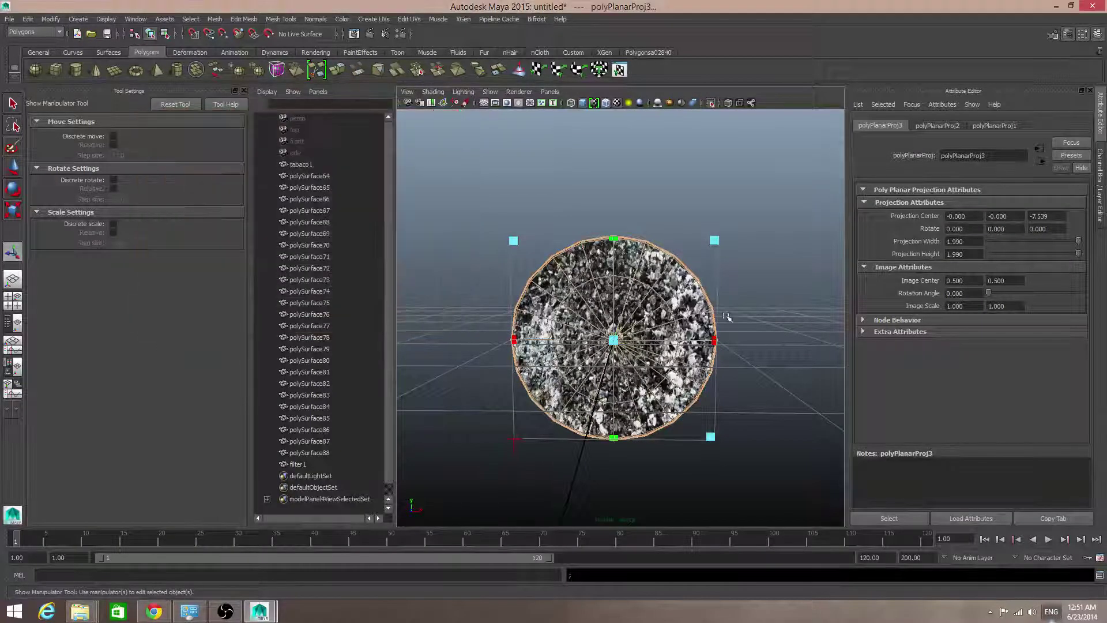
- Return polySurface67 to object selection and end the isolation to show all ash segments
{"action": "left_click_drag", "start_coordinate": [519, 322], "coordinate": [617, 330], "text": "alt"}
{"action": "key", "text": "F8"}
{"action": "left_click", "coordinate": [618, 327]}
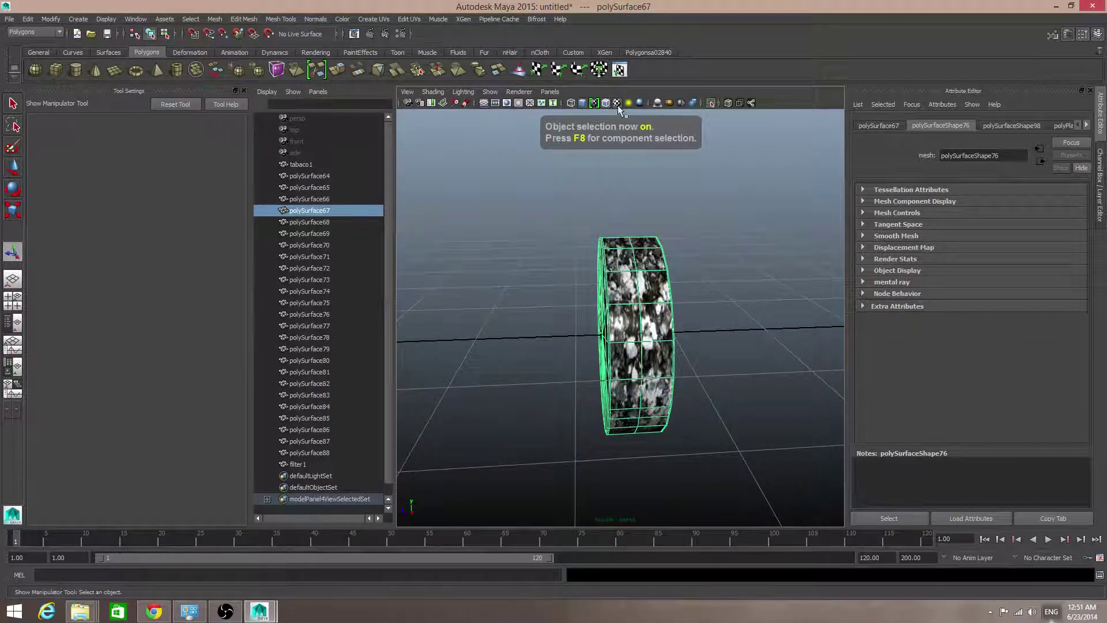
{"action": "left_click", "coordinate": [710, 102]}
- Select the ash segment polySurface69, isolate it in the viewport and switch it to face selection
{"action": "left_click", "coordinate": [597, 339]}
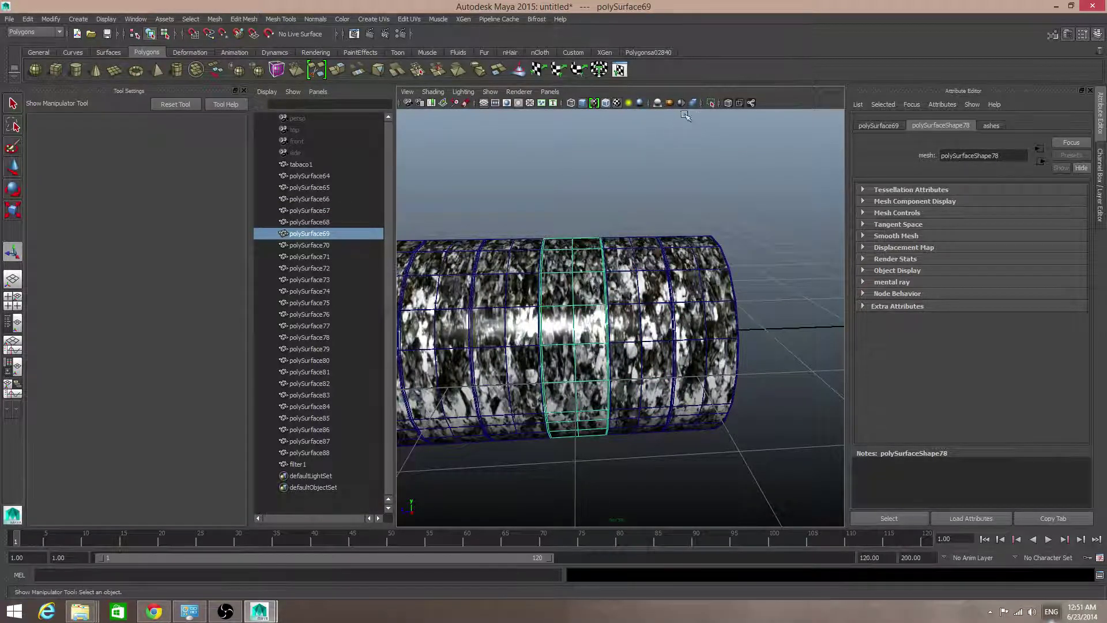
{"action": "left_click", "coordinate": [710, 102]}
{"action": "left_click_drag", "start_coordinate": [642, 235], "coordinate": [642, 304], "text": "alt"}
{"action": "right_click", "coordinate": [643, 303]}
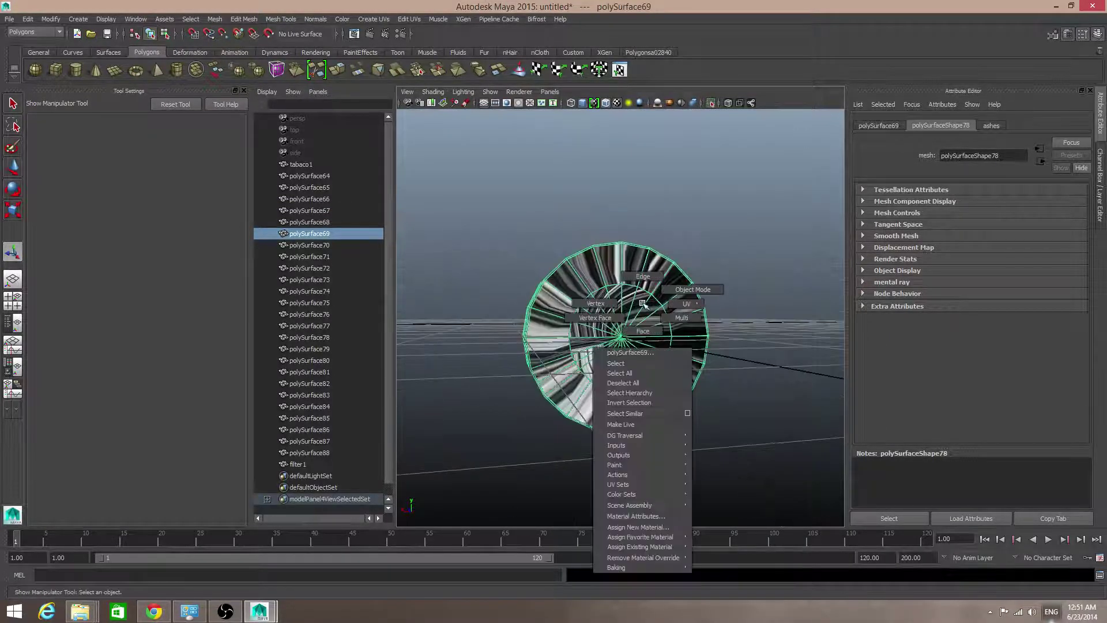
{"action": "right_click_drag", "start_coordinate": [643, 303], "coordinate": [643, 330]}
- Select the central disc faces of polySurface69 and grow the selection to cover both end caps
{"action": "mouse_move", "coordinate": [652, 331]}
{"action": "left_mouse_down", "text": "alt"}
{"action": "mouse_move", "coordinate": [806, 364]}
{"action": "mouse_move", "coordinate": [637, 346]}
{"action": "left_mouse_up", "text": "alt"}
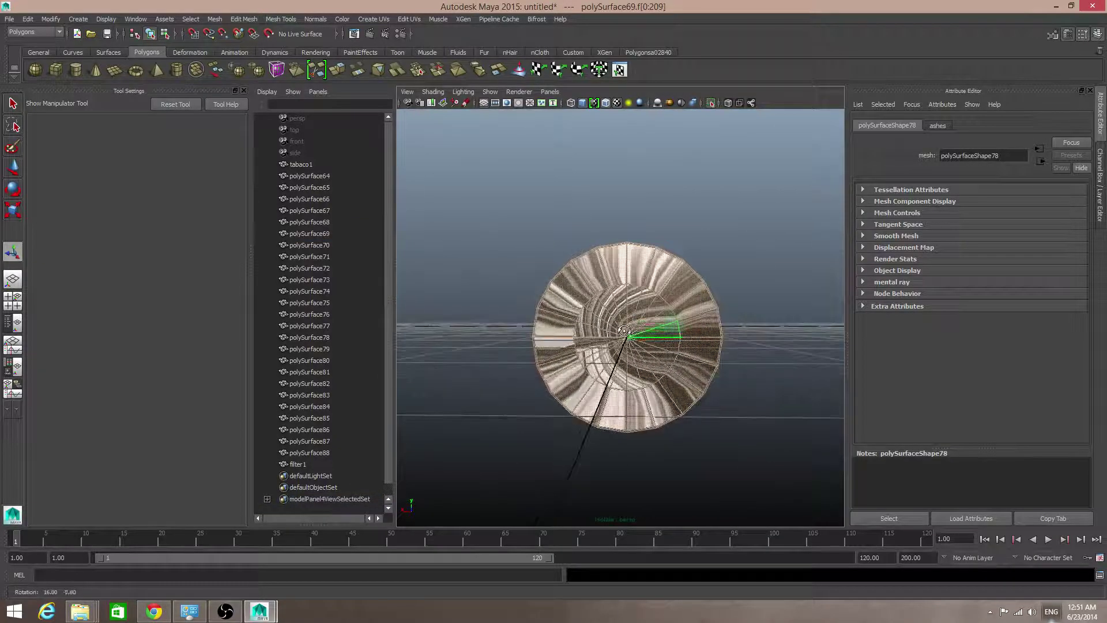
{"action": "left_click", "coordinate": [627, 359]}
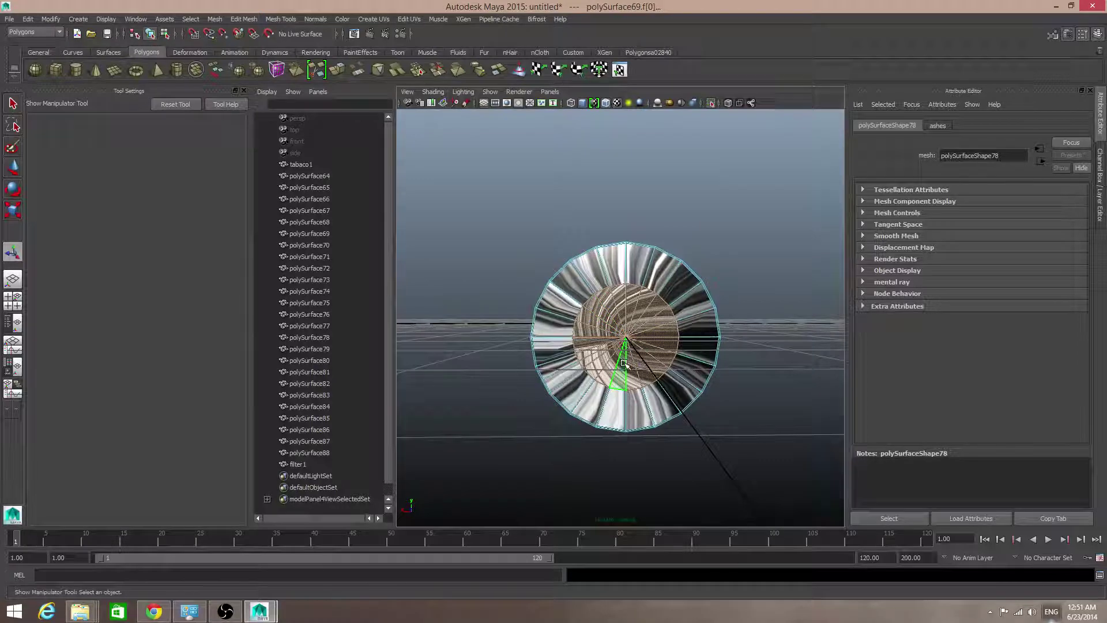
{"action": "key", "text": "shift+period"}
- Check the period key in the browser's keyboard picture, return to Maya and inspect that polySurface69's side wall is excluded from the selection
{"action": "left_click", "coordinate": [161, 609]}
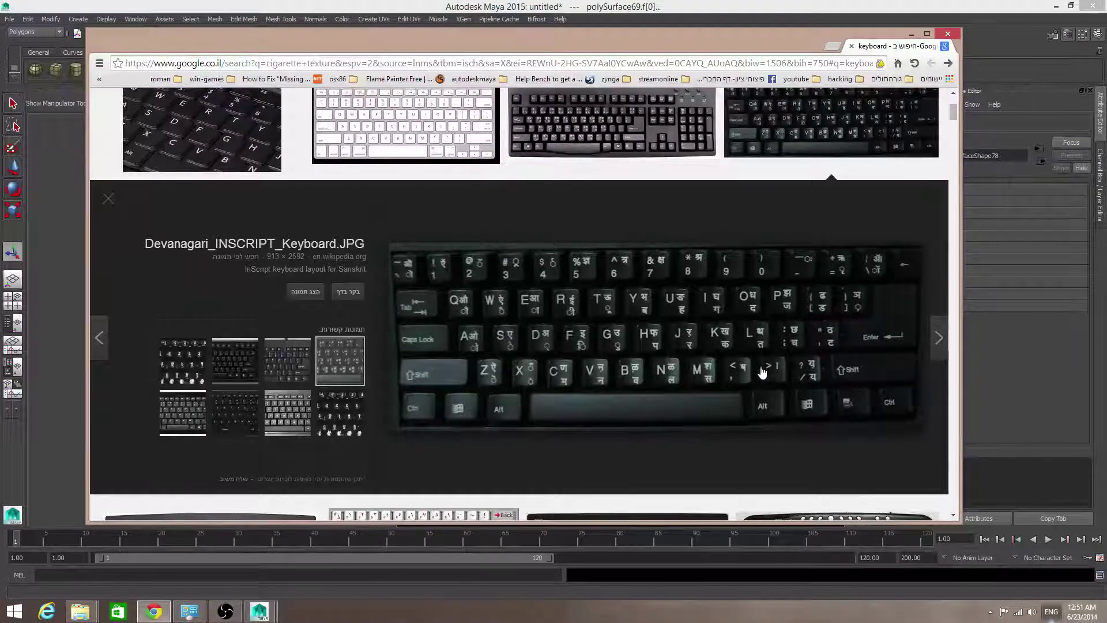
{"action": "left_click", "coordinate": [911, 33]}
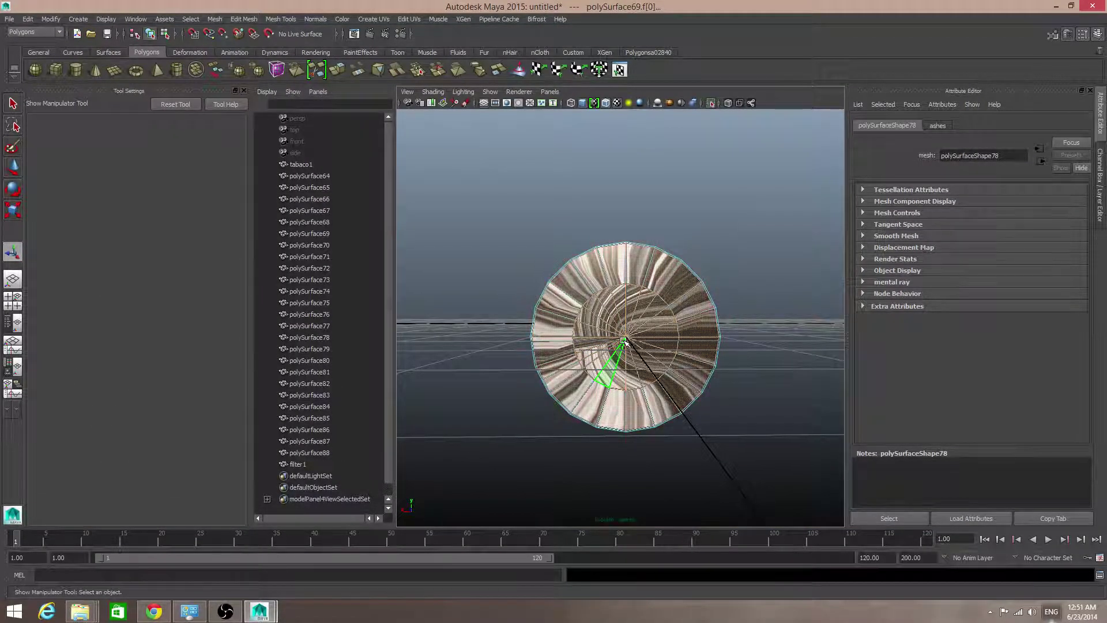
{"action": "scroll", "coordinate": [624, 341], "scroll_direction": "up", "scroll_amount": 7}
{"action": "middle_click_drag", "start_coordinate": [695, 226], "coordinate": [628, 299], "text": "alt"}
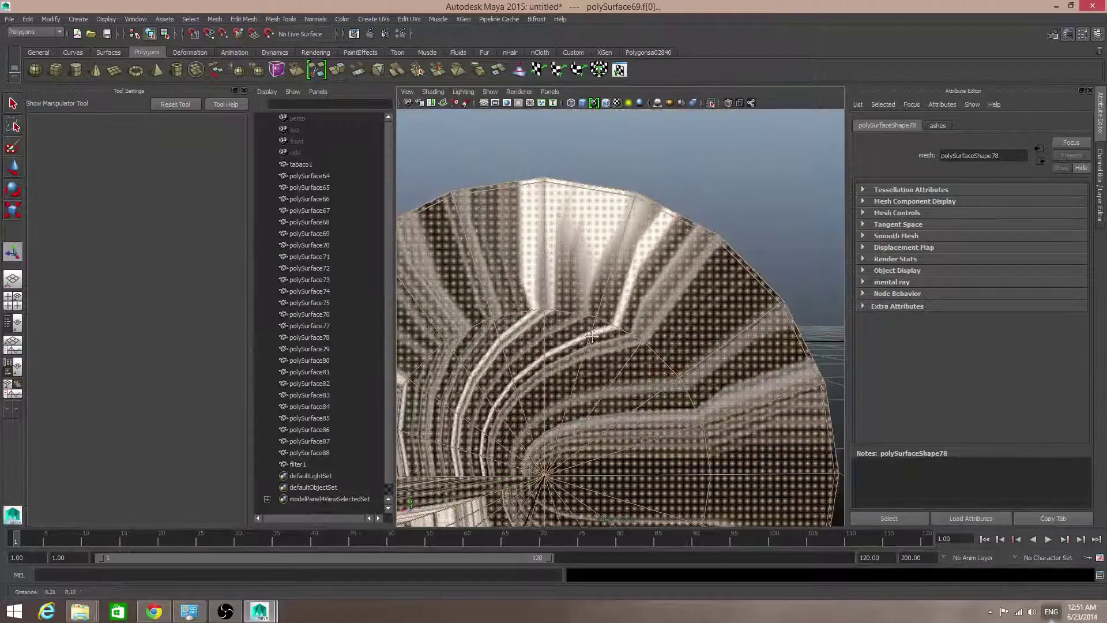
{"action": "left_click_drag", "start_coordinate": [636, 301], "coordinate": [589, 310], "text": "alt"}
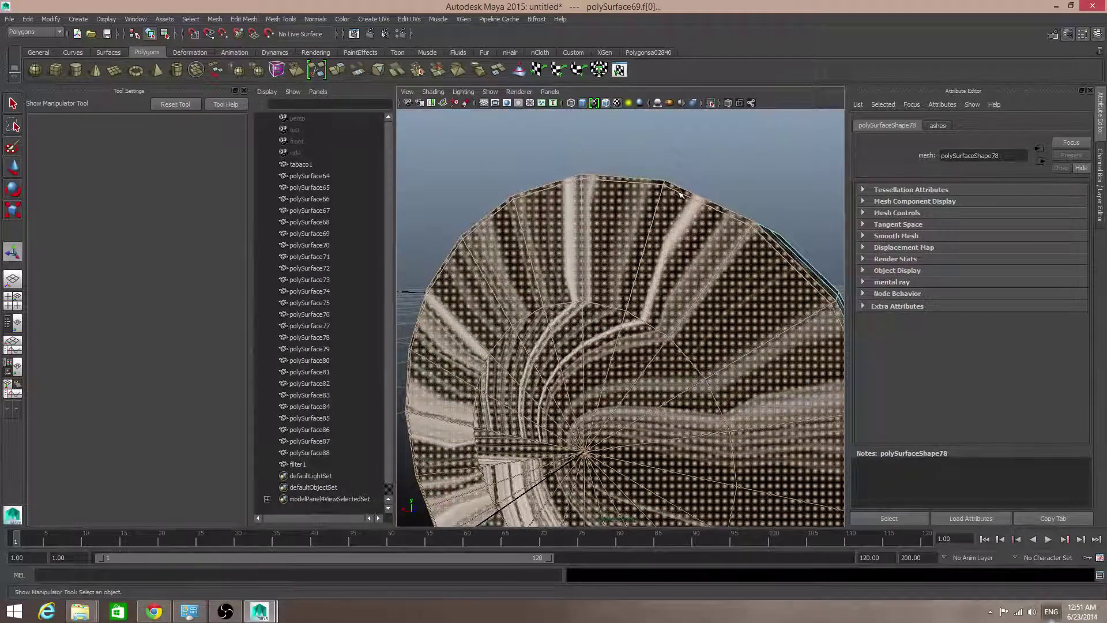
{"action": "right_click_drag", "start_coordinate": [766, 289], "coordinate": [611, 311], "text": "alt"}
{"action": "left_click_drag", "start_coordinate": [611, 311], "coordinate": [808, 304], "text": "alt"}
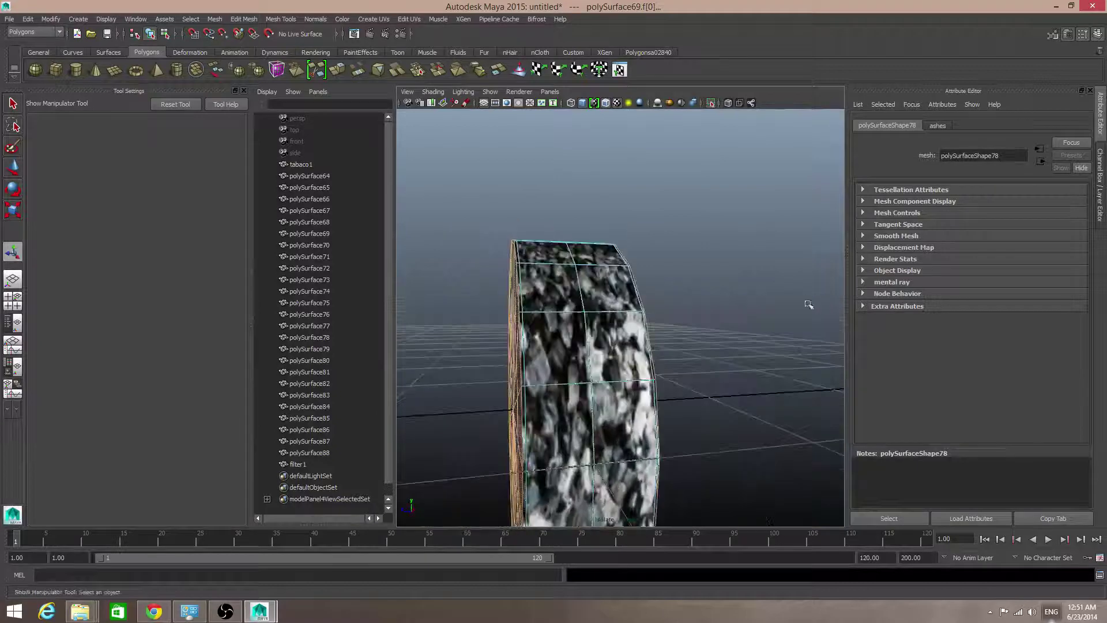
- Apply Z-axis planar UV mapping to polySurface69's cap faces, return it to object selection and end the isolation
{"action": "left_click", "coordinate": [374, 19]}
{"action": "left_click", "coordinate": [384, 32]}
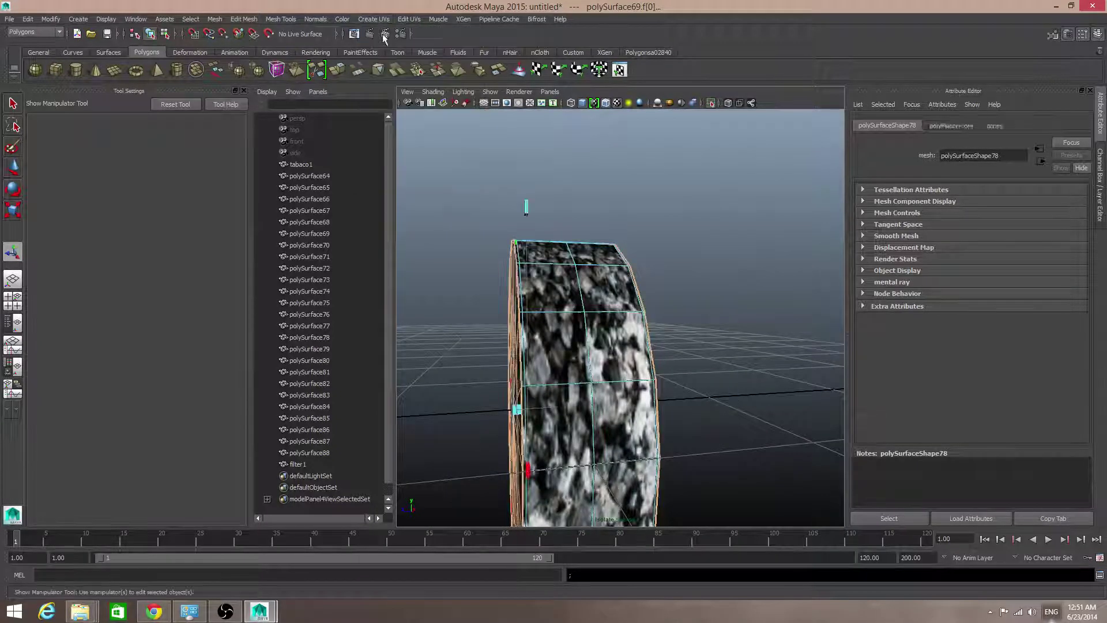
{"action": "mouse_move", "coordinate": [633, 369]}
{"action": "left_mouse_down", "text": "alt"}
{"action": "mouse_move", "coordinate": [728, 359]}
{"action": "mouse_move", "coordinate": [611, 368]}
{"action": "left_mouse_up", "text": "alt"}
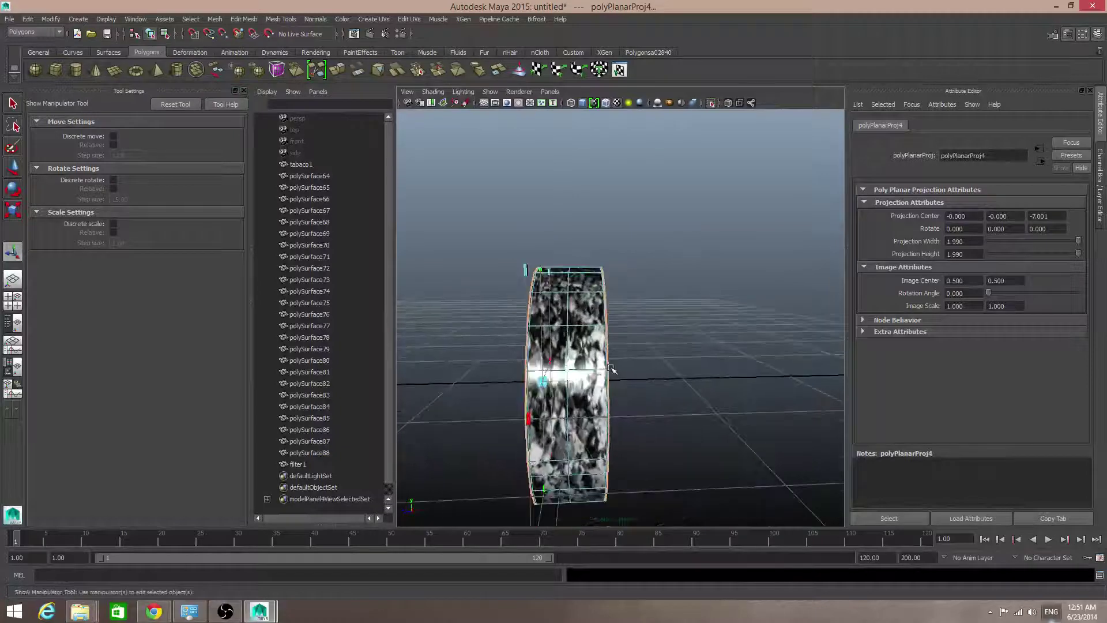
{"action": "key", "text": "F8"}
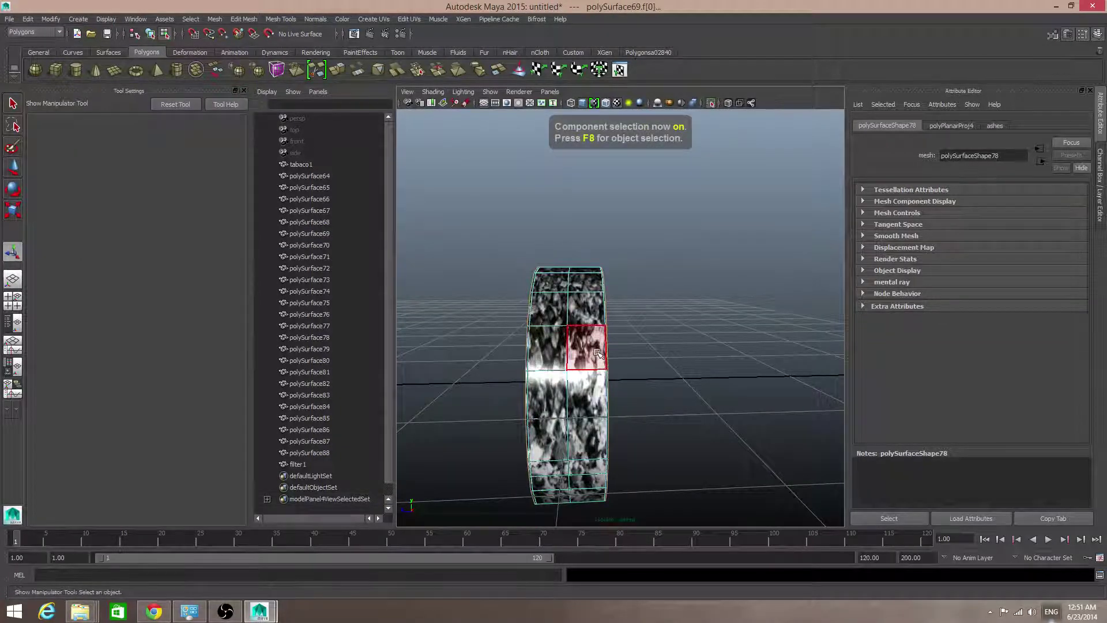
{"action": "key", "text": "F8"}
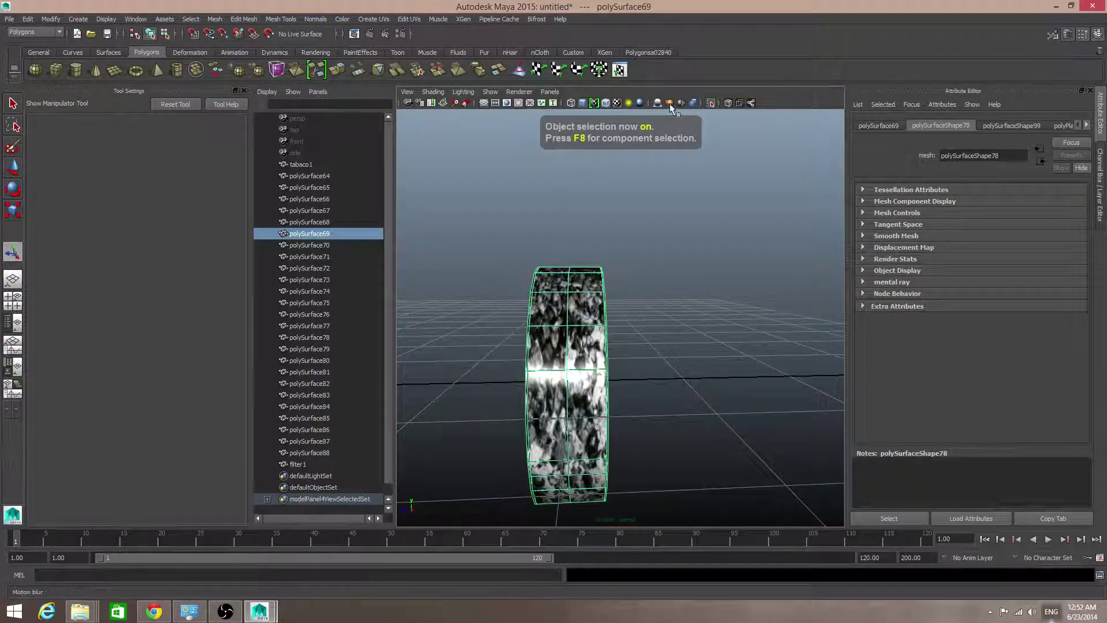
{"action": "left_click", "coordinate": [708, 106]}
- Isolate the ash segment polySurface71 and select the faces of both end caps, starting from the central discs
{"action": "left_click_drag", "start_coordinate": [553, 360], "coordinate": [608, 390], "text": "alt"}
{"action": "left_click", "coordinate": [599, 375]}
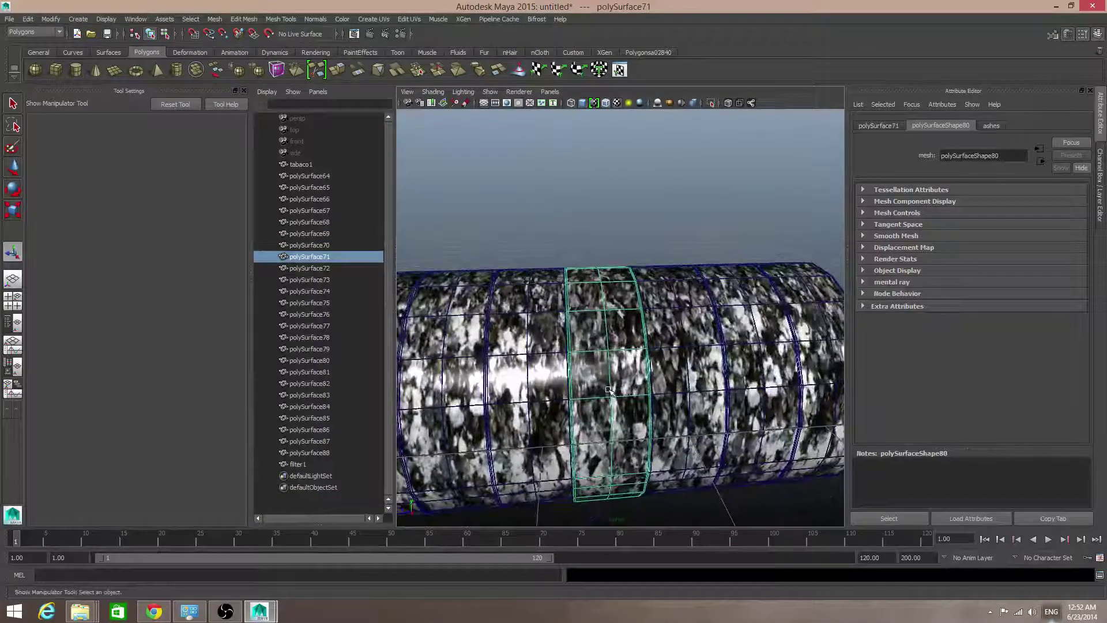
{"action": "left_click", "coordinate": [709, 104]}
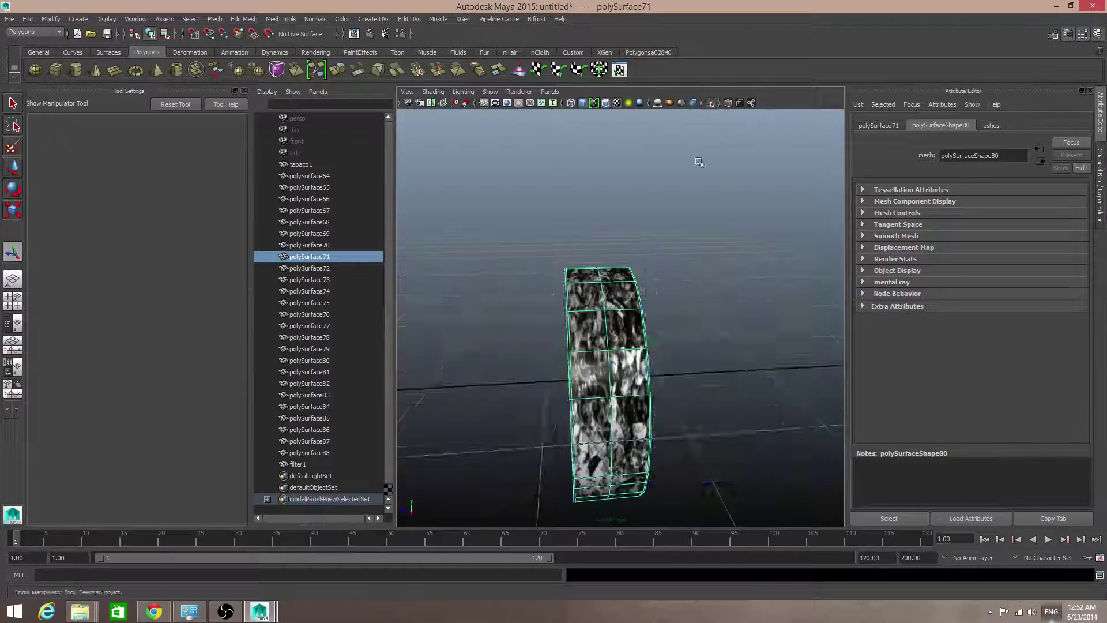
{"action": "left_click_drag", "start_coordinate": [697, 165], "coordinate": [563, 260], "text": "alt"}
{"action": "right_click_drag", "start_coordinate": [610, 301], "coordinate": [607, 336]}
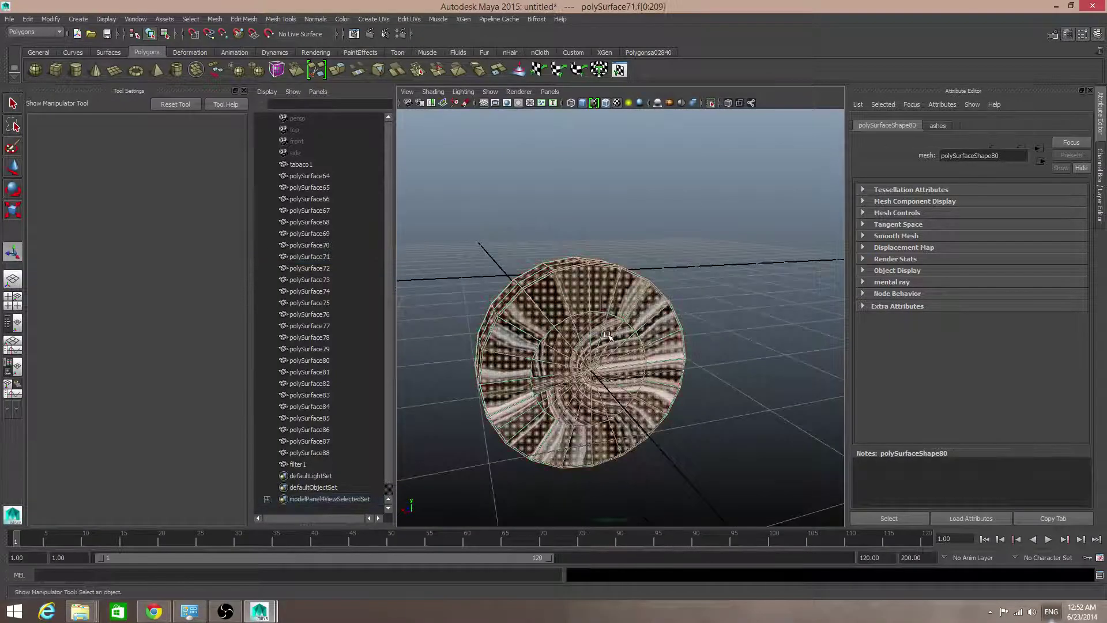
{"action": "left_click_drag", "start_coordinate": [607, 340], "coordinate": [583, 388], "text": "alt"}
{"action": "left_click", "coordinate": [576, 351]}
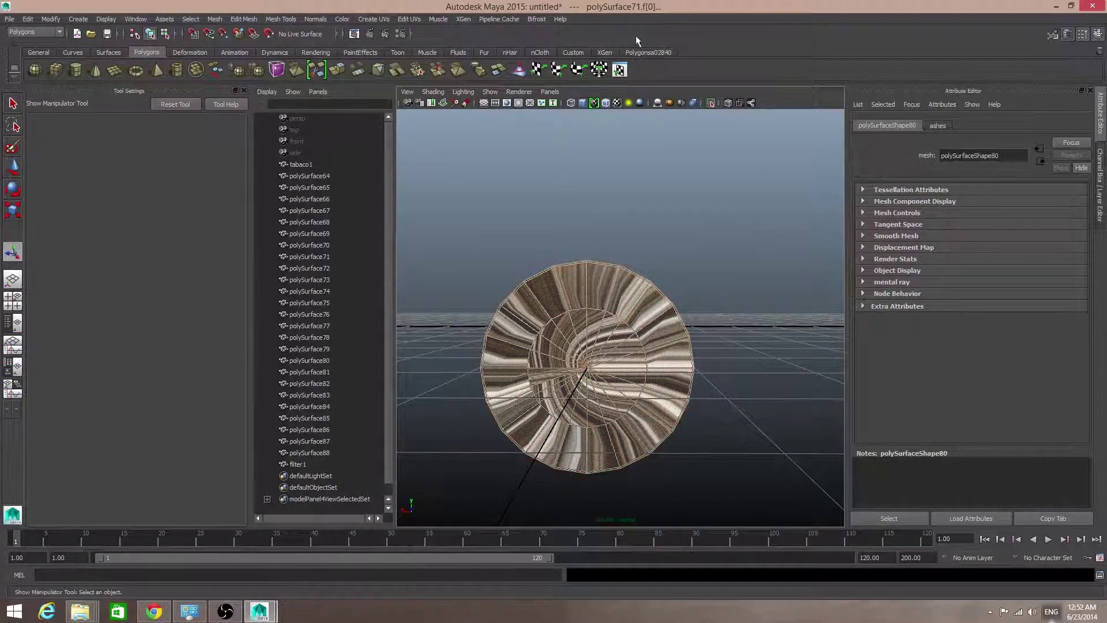
- Apply Z-axis planar UV mapping to polySurface71's cap faces, return it to object selection and end the isolation
{"action": "left_click", "coordinate": [375, 19]}
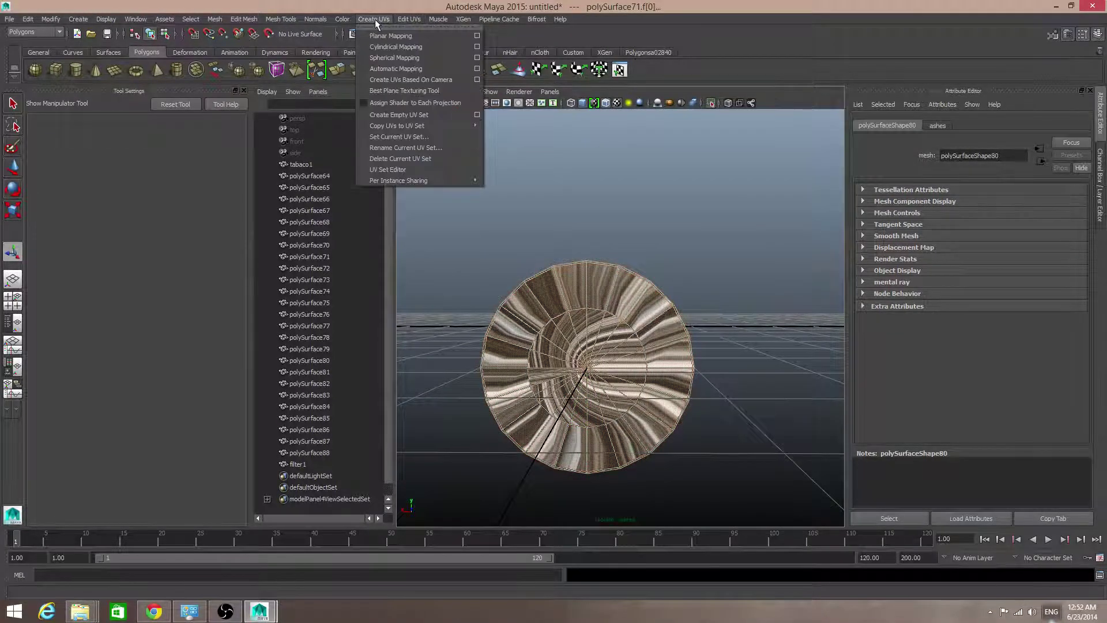
{"action": "left_click", "coordinate": [389, 39]}
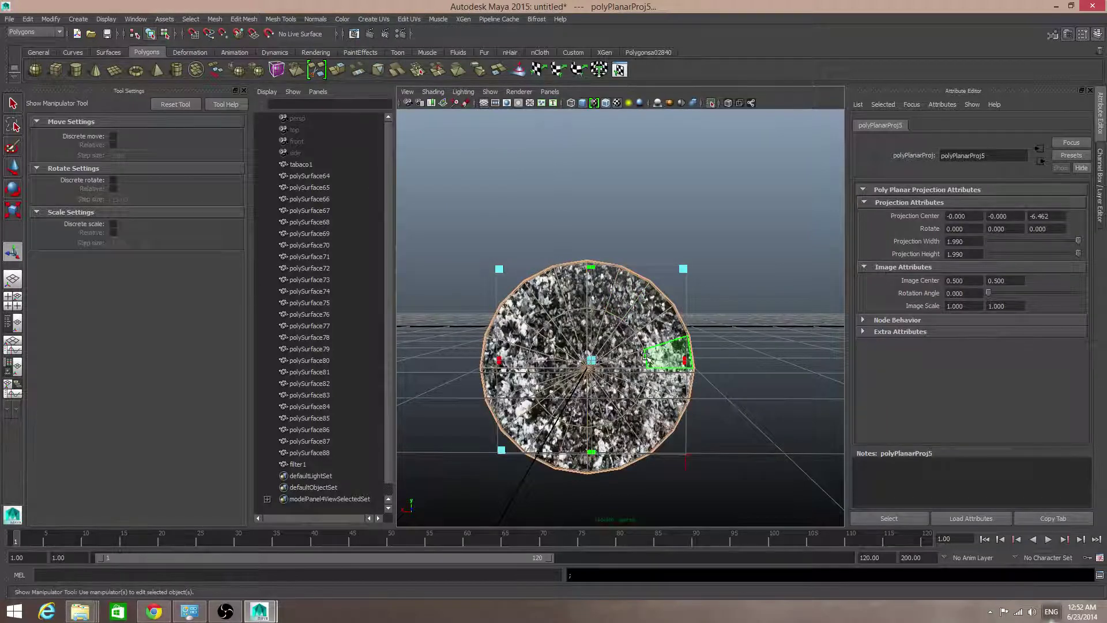
{"action": "key", "text": "F8"}
{"action": "left_click_drag", "start_coordinate": [646, 357], "coordinate": [696, 118], "text": "alt"}
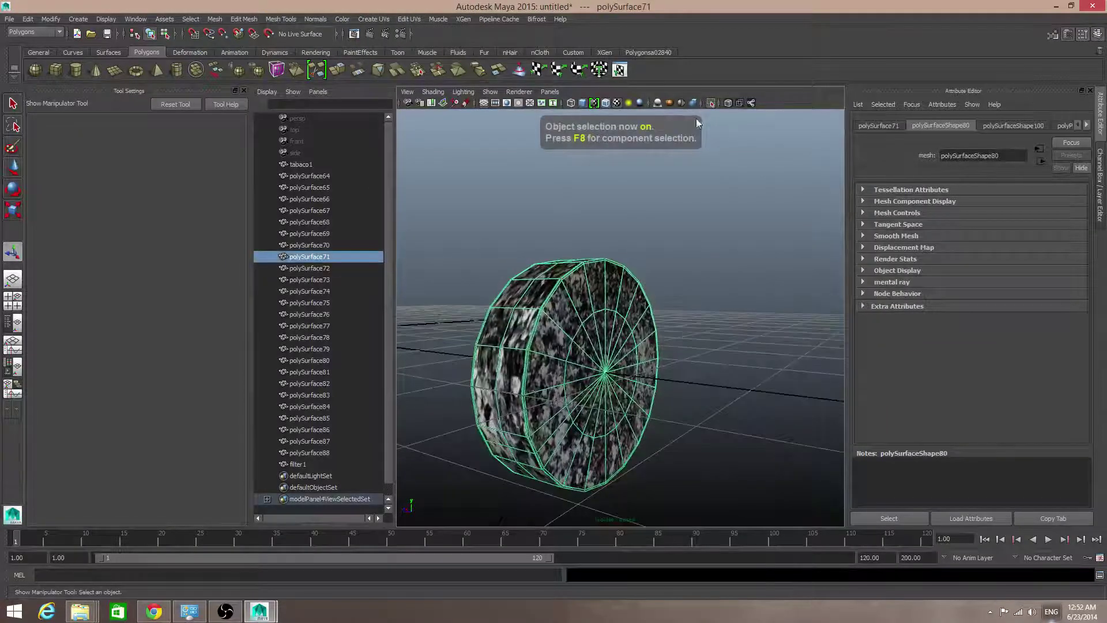
{"action": "left_click", "coordinate": [710, 104]}
- Select the ash segment polySurface73, isolate it in the viewport and switch it to face selection
{"action": "left_click_drag", "start_coordinate": [583, 323], "coordinate": [639, 314], "text": "alt"}
{"action": "scroll", "coordinate": [623, 323], "scroll_direction": "down", "scroll_amount": 3}
{"action": "left_click", "coordinate": [562, 351]}
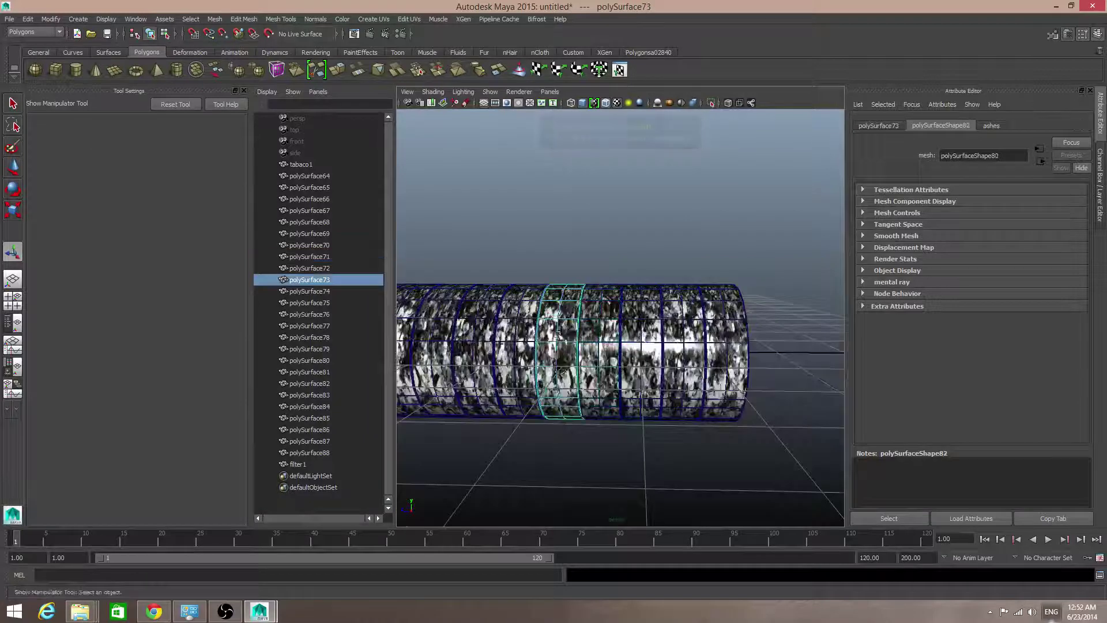
{"action": "left_click_drag", "start_coordinate": [562, 351], "coordinate": [530, 380], "text": "alt"}
{"action": "left_click_drag", "start_coordinate": [542, 341], "coordinate": [638, 257], "text": "alt"}
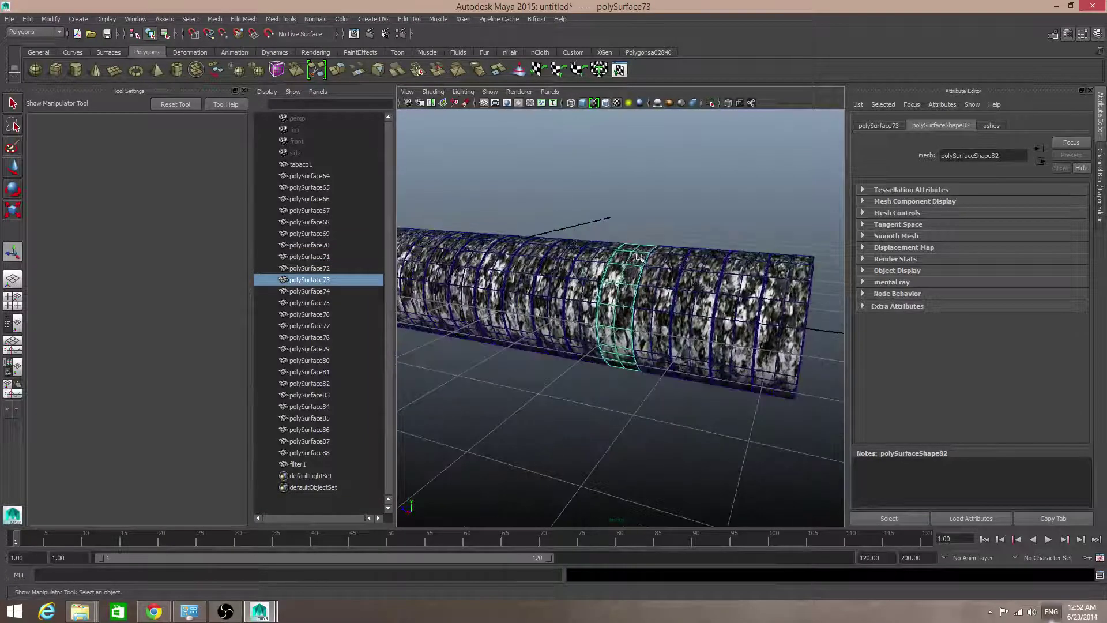
{"action": "left_click", "coordinate": [709, 103]}
{"action": "right_click", "coordinate": [642, 282]}
{"action": "left_click", "coordinate": [642, 309]}
{"action": "left_click", "coordinate": [643, 309]}
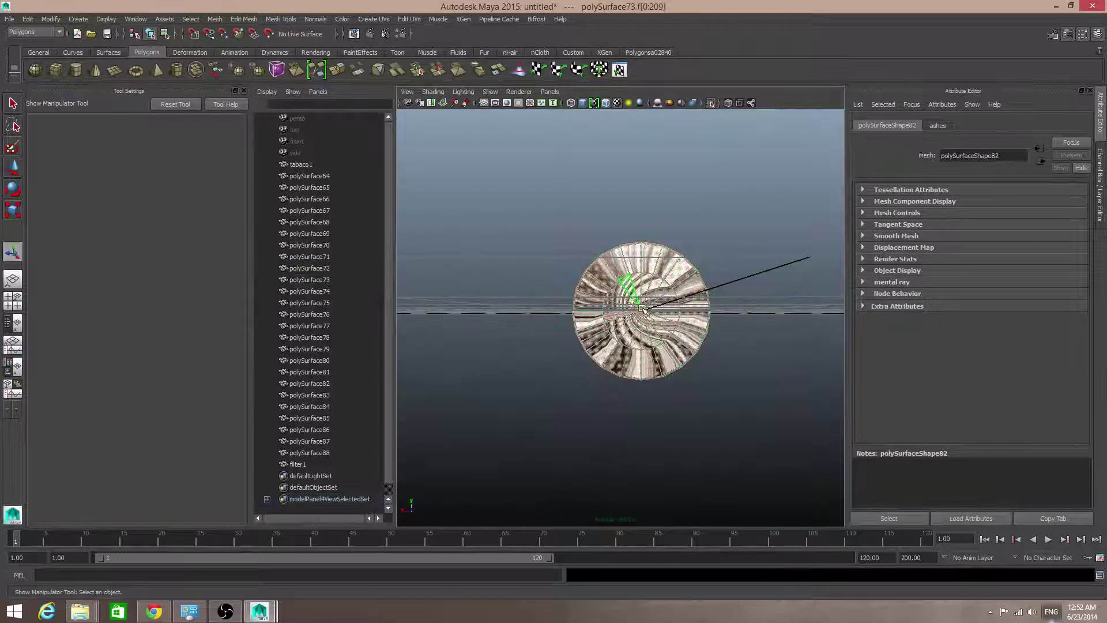
- Select polySurface73's central disc faces, grow the selection to both full caps and check that the side wall is excluded
{"action": "left_click", "coordinate": [651, 319]}
{"action": "key", "text": "shift+period"}
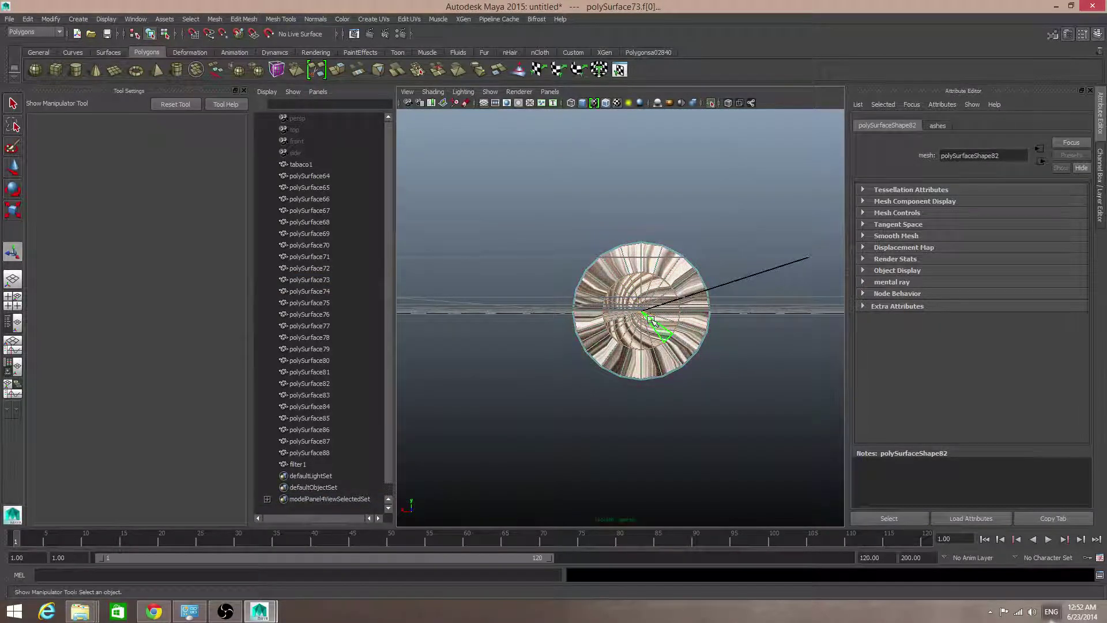
{"action": "left_click_drag", "start_coordinate": [651, 321], "coordinate": [699, 345], "text": "alt"}
{"action": "scroll", "coordinate": [610, 278], "scroll_direction": "up", "scroll_amount": 6}
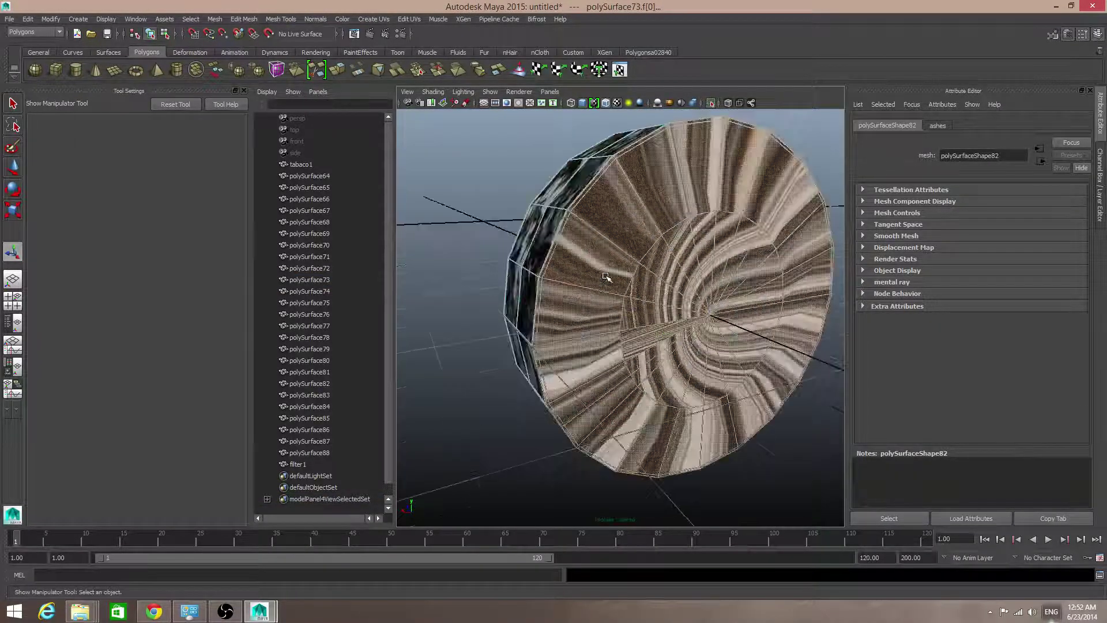
{"action": "middle_click_drag", "start_coordinate": [634, 255], "coordinate": [633, 272], "text": "alt"}
{"action": "left_click_drag", "start_coordinate": [632, 272], "coordinate": [632, 324], "text": "alt"}
- Apply Z-axis planar UV mapping to polySurface73's cap faces, return it to object selection and end the isolation
{"action": "left_click", "coordinate": [385, 20]}
{"action": "left_click", "coordinate": [386, 37]}
{"action": "key", "text": "F8"}
{"action": "key", "text": "F8"}
{"action": "left_click", "coordinate": [713, 103]}
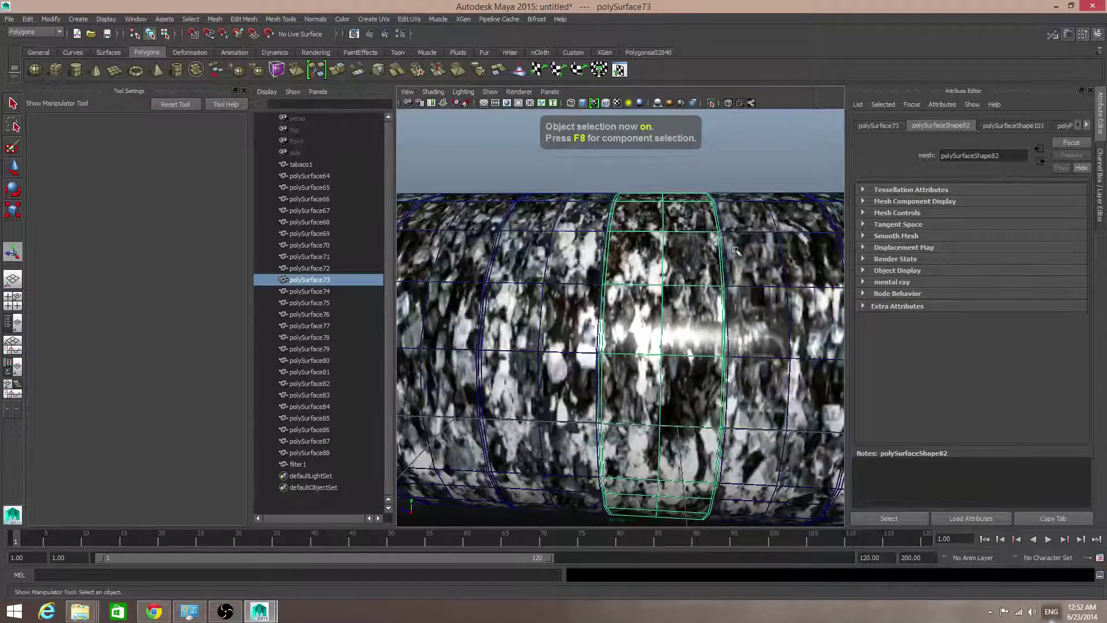
- Select the ash segment polySurface75, isolate it in the viewport and switch it to face selection
{"action": "scroll", "coordinate": [646, 277], "scroll_direction": "down", "scroll_amount": 3}
{"action": "left_click", "coordinate": [593, 318]}
{"action": "middle_click_drag", "start_coordinate": [594, 318], "coordinate": [696, 307], "text": "alt"}
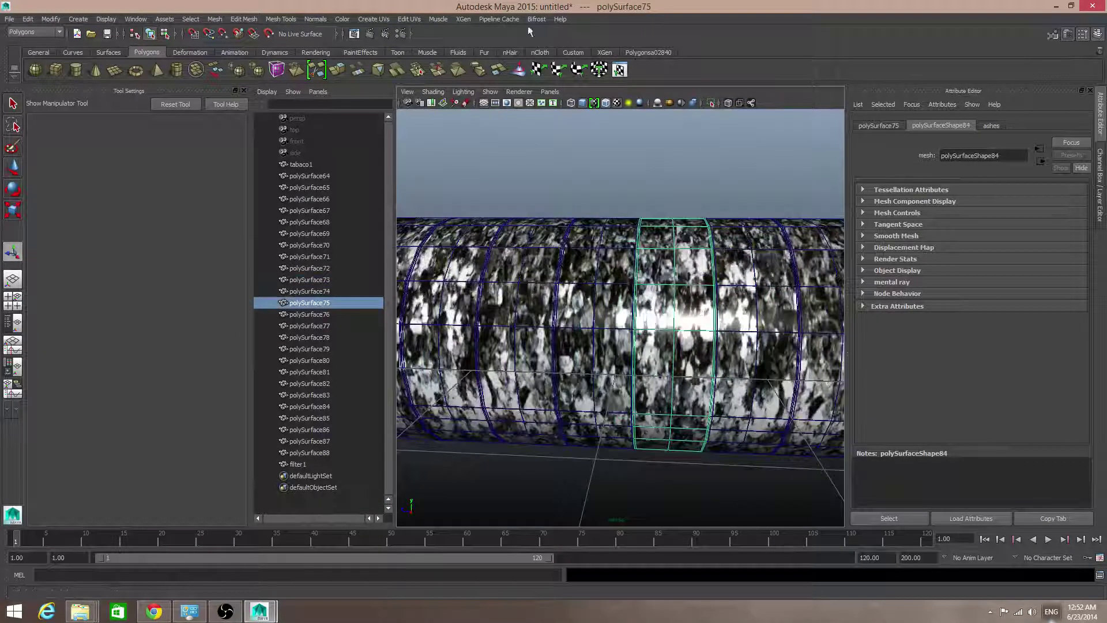
{"action": "left_click", "coordinate": [714, 106]}
{"action": "left_click_drag", "start_coordinate": [728, 205], "coordinate": [639, 228], "text": "alt"}
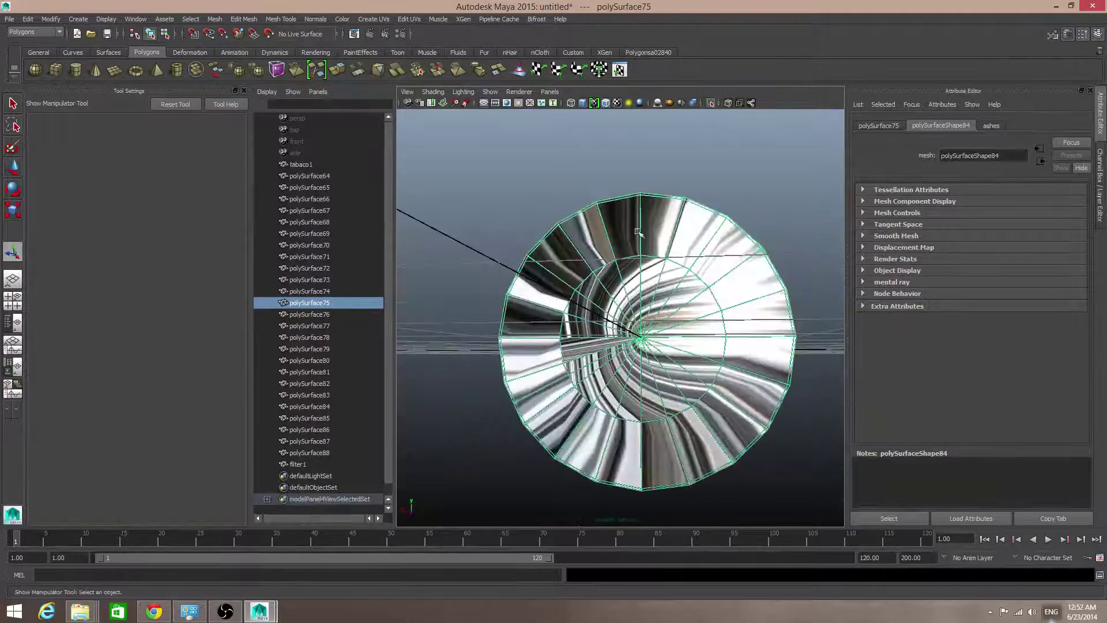
{"action": "right_click_drag", "start_coordinate": [708, 299], "coordinate": [718, 330]}
- Select polySurface75's central disc faces and grow the selection to both full caps, leaving out the side wall
{"action": "left_click_drag", "start_coordinate": [719, 332], "coordinate": [722, 338], "text": "alt"}
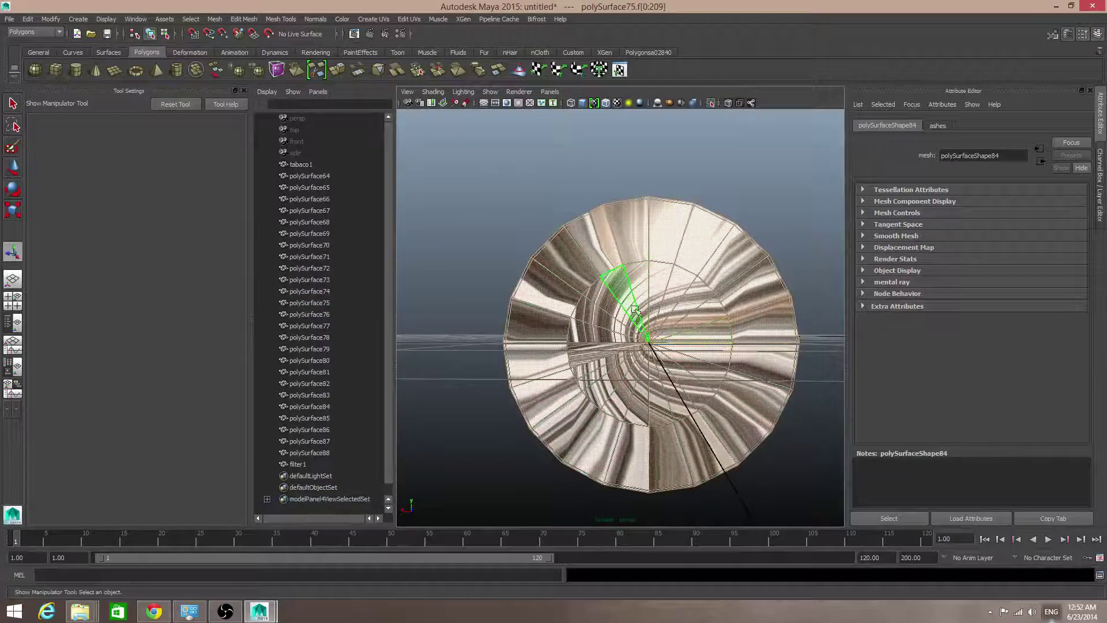
{"action": "left_click_drag", "start_coordinate": [634, 309], "coordinate": [685, 363]}
{"action": "left_click_drag", "start_coordinate": [614, 336], "coordinate": [828, 341], "text": "alt"}
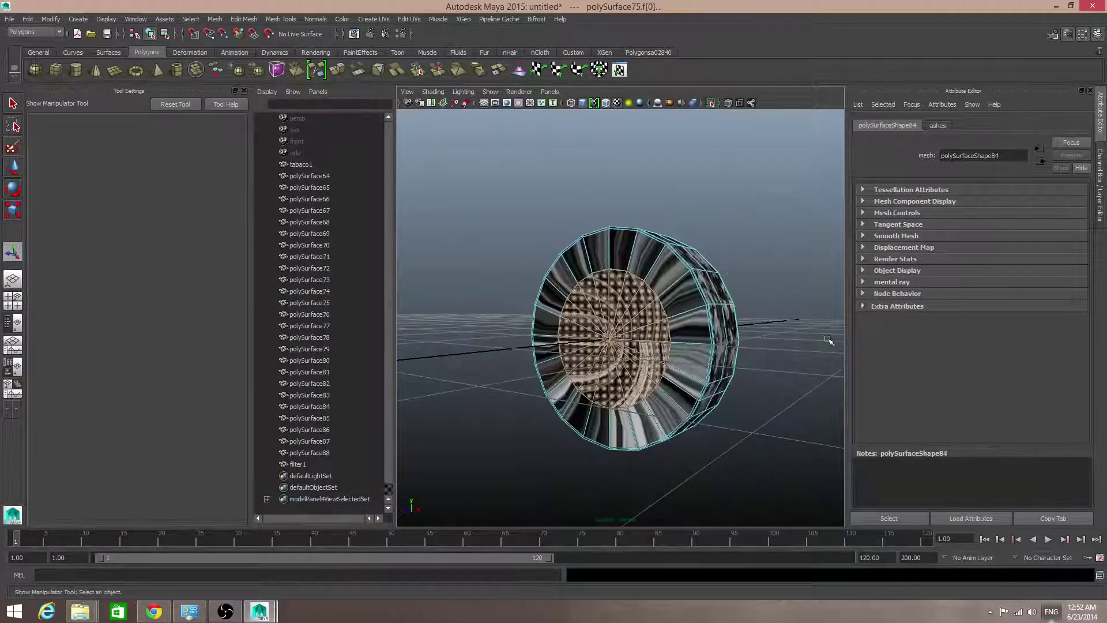
{"action": "key", "text": "shift+period"}
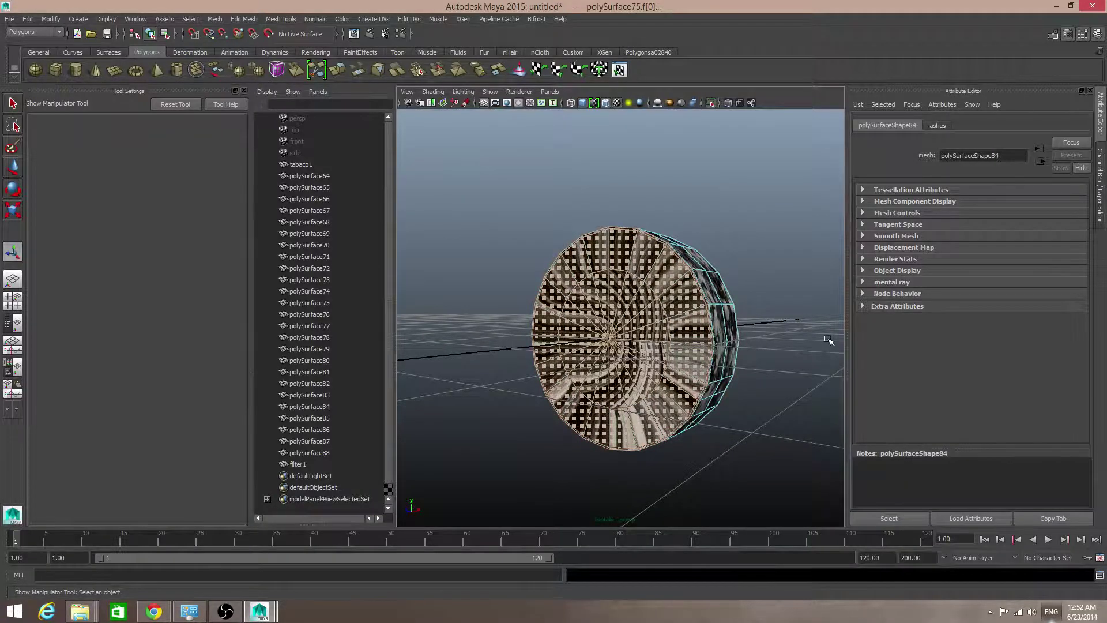
{"action": "left_click_drag", "start_coordinate": [828, 340], "coordinate": [605, 334], "text": "alt"}
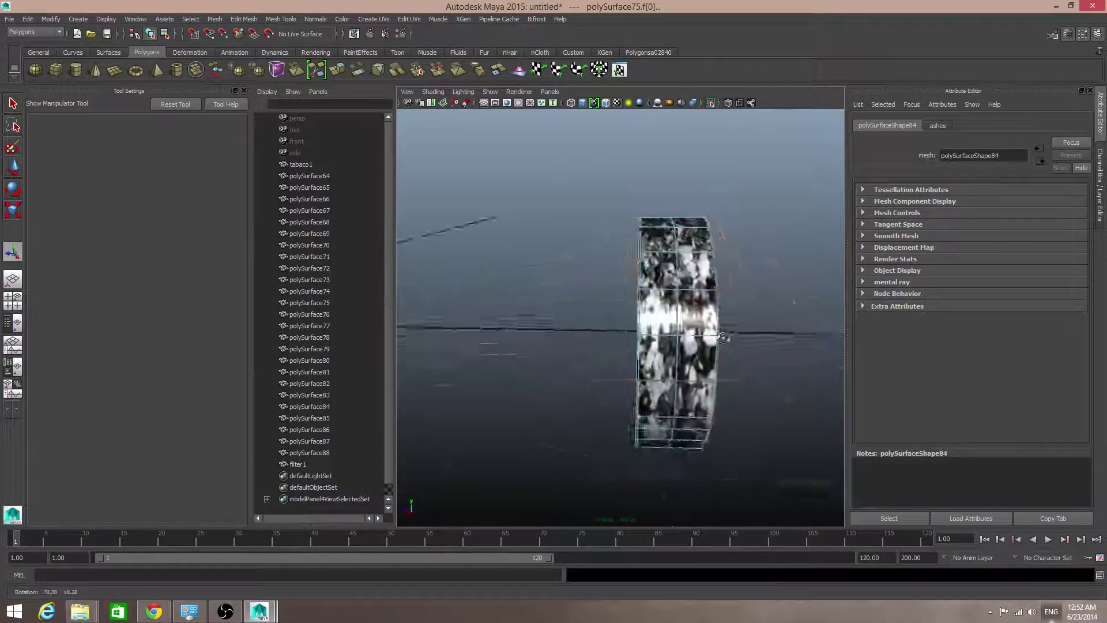
- Apply Z-axis planar UV mapping to polySurface75's cap faces, return it to object selection and end the isolation
{"action": "left_click", "coordinate": [374, 21]}
{"action": "left_click", "coordinate": [384, 34]}
{"action": "left_click_drag", "start_coordinate": [720, 285], "coordinate": [660, 288], "text": "alt"}
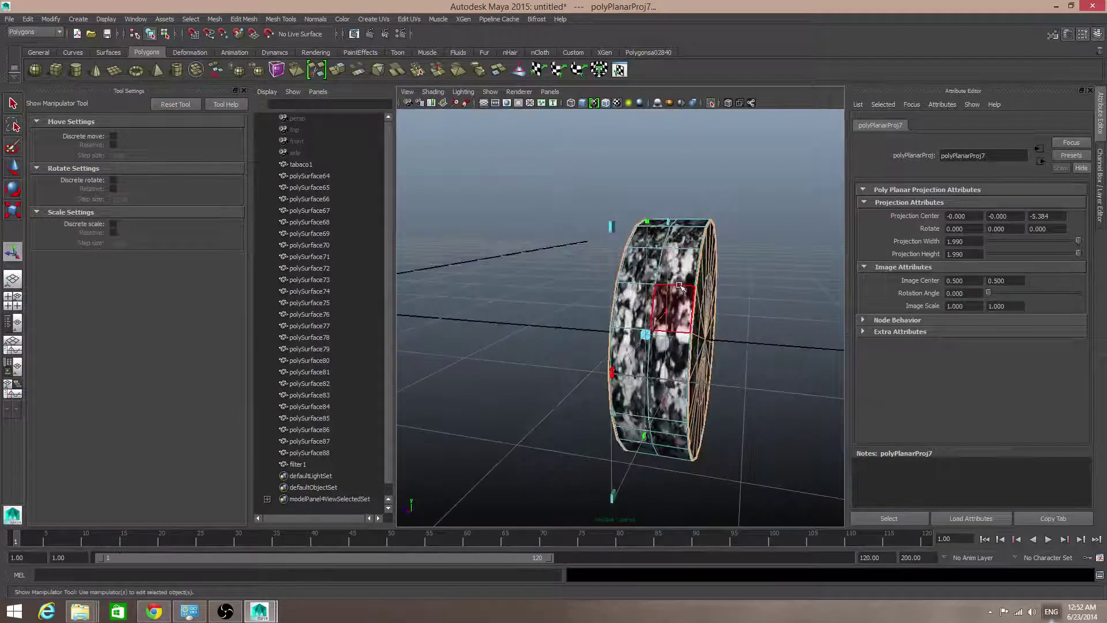
{"action": "key", "text": "F8"}
{"action": "left_click_drag", "start_coordinate": [691, 124], "coordinate": [704, 115], "text": "alt"}
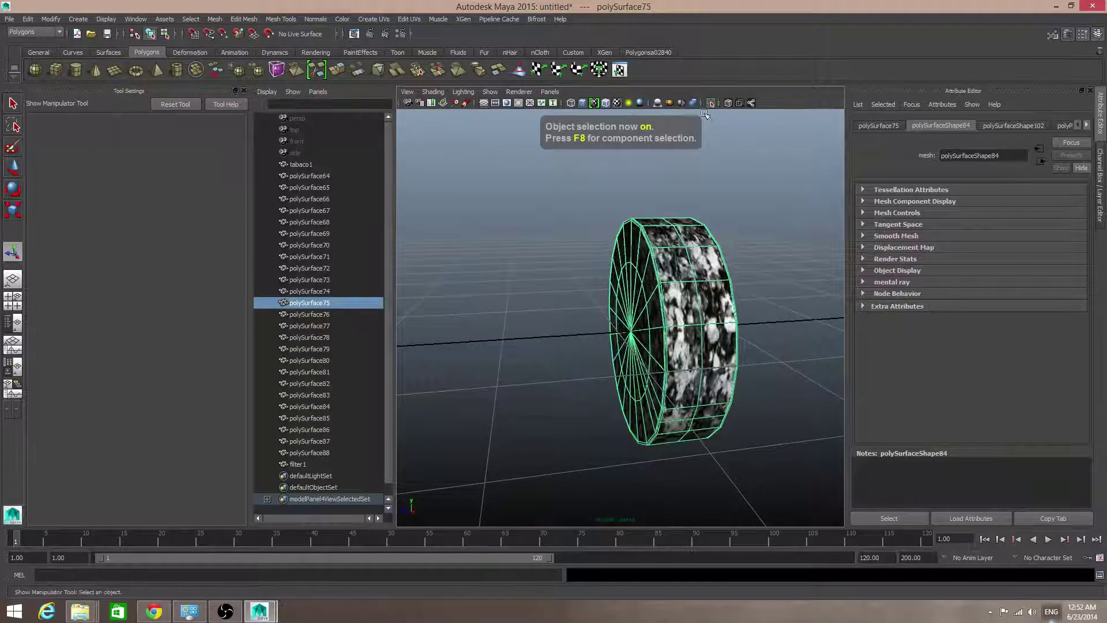
{"action": "left_click", "coordinate": [710, 103]}
- Select the ash segment polySurface77 and isolate it in the viewport
{"action": "scroll", "coordinate": [668, 230], "scroll_direction": "down", "scroll_amount": 3}
{"action": "left_click", "coordinate": [620, 320]}
{"action": "left_click_drag", "start_coordinate": [593, 334], "coordinate": [611, 304], "text": "alt"}
{"action": "scroll", "coordinate": [567, 299], "scroll_direction": "up", "scroll_amount": 4}
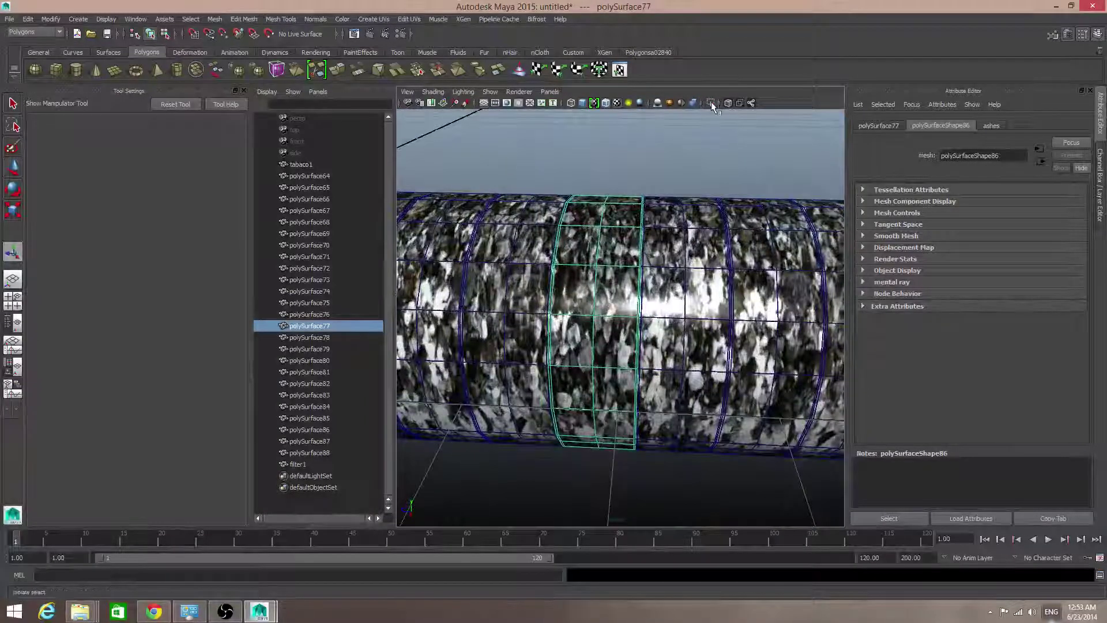
{"action": "left_click", "coordinate": [711, 104]}
- Switch polySurface77 to face selection and select the faces of both full caps, leaving out the side wall
{"action": "left_click_drag", "start_coordinate": [680, 299], "coordinate": [548, 264], "text": "alt"}
{"action": "right_click_drag", "start_coordinate": [654, 314], "coordinate": [655, 340]}
{"action": "left_click_drag", "start_coordinate": [704, 356], "coordinate": [874, 377], "text": "alt"}
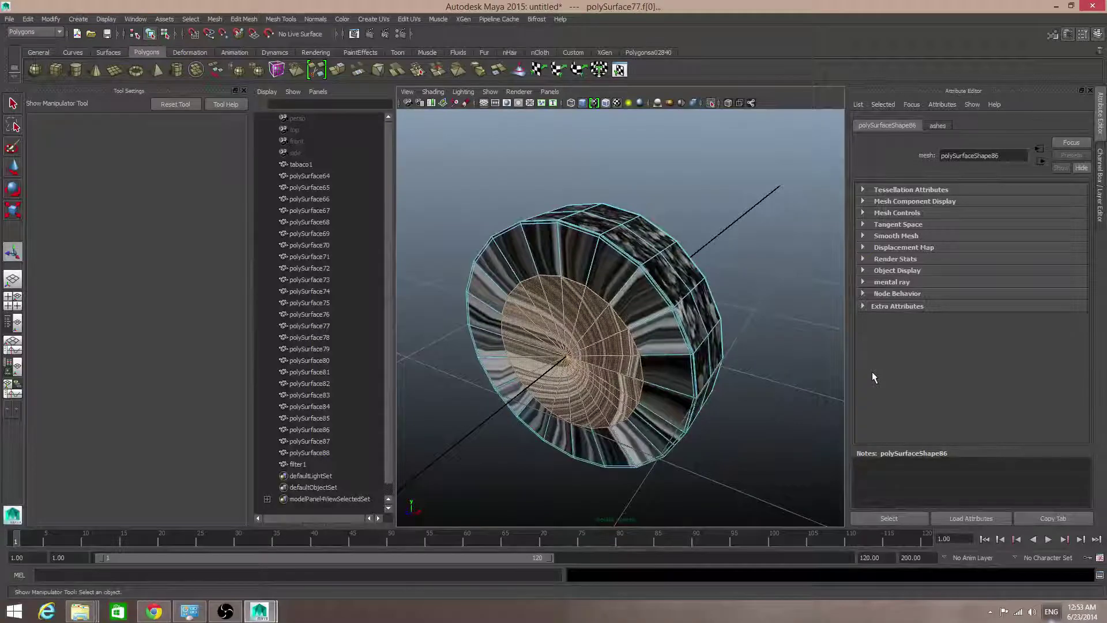
{"action": "left_click_drag", "start_coordinate": [815, 343], "coordinate": [496, 242], "text": "alt"}
- Apply Z-axis planar UV mapping to polySurface77's cap faces, return it to object selection and end the isolation
{"action": "left_click", "coordinate": [369, 20]}
{"action": "left_click", "coordinate": [377, 40]}
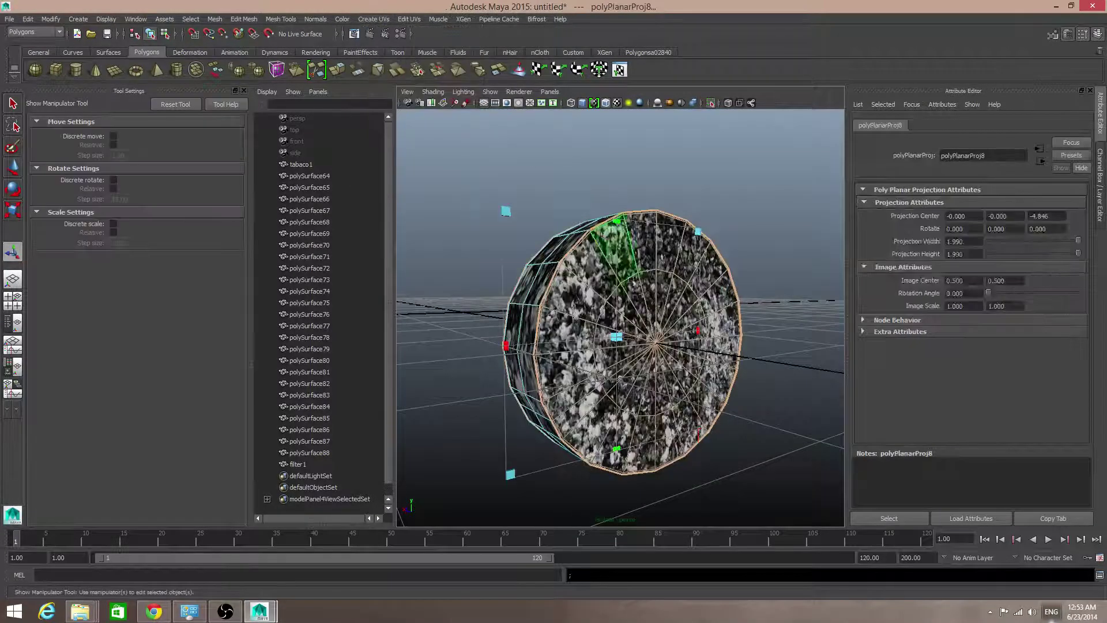
{"action": "left_click_drag", "start_coordinate": [584, 300], "coordinate": [628, 136], "text": "alt"}
{"action": "key", "text": "F8"}
{"action": "left_click", "coordinate": [710, 103]}
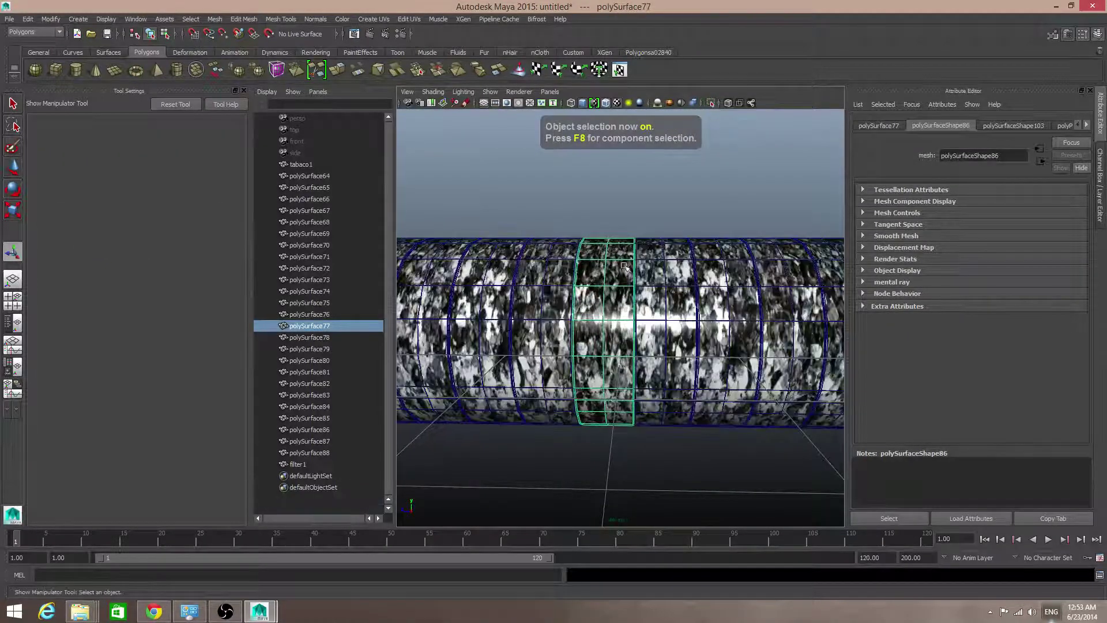
- Select the ash segment polySurface79, isolate it in the viewport and switch it to face selection
{"action": "left_click", "coordinate": [572, 345]}
{"action": "left_click_drag", "start_coordinate": [573, 345], "coordinate": [634, 322], "text": "alt"}
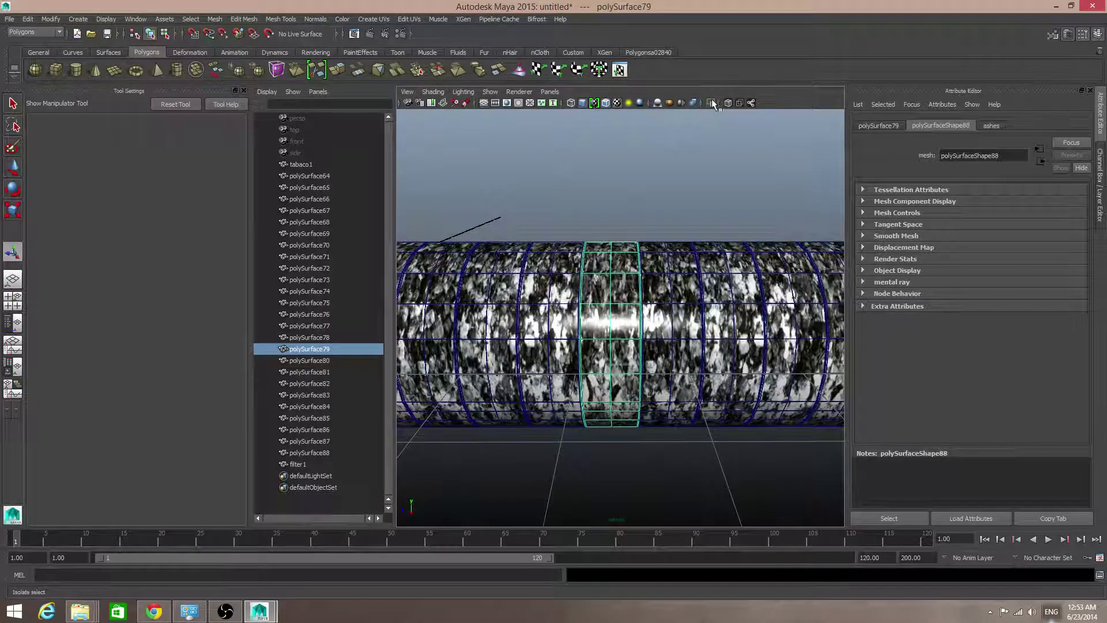
{"action": "left_click", "coordinate": [711, 103]}
{"action": "left_click_drag", "start_coordinate": [709, 227], "coordinate": [589, 268], "text": "alt"}
{"action": "left_click_drag", "start_coordinate": [668, 333], "coordinate": [646, 344], "text": "alt"}
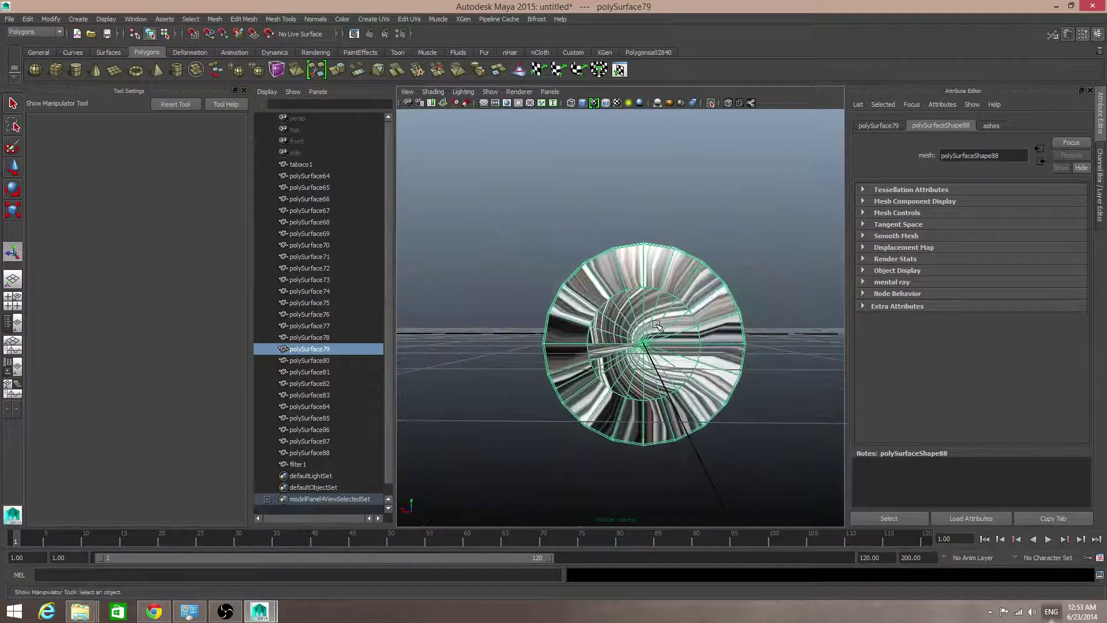
{"action": "right_click_drag", "start_coordinate": [645, 344], "coordinate": [650, 347]}
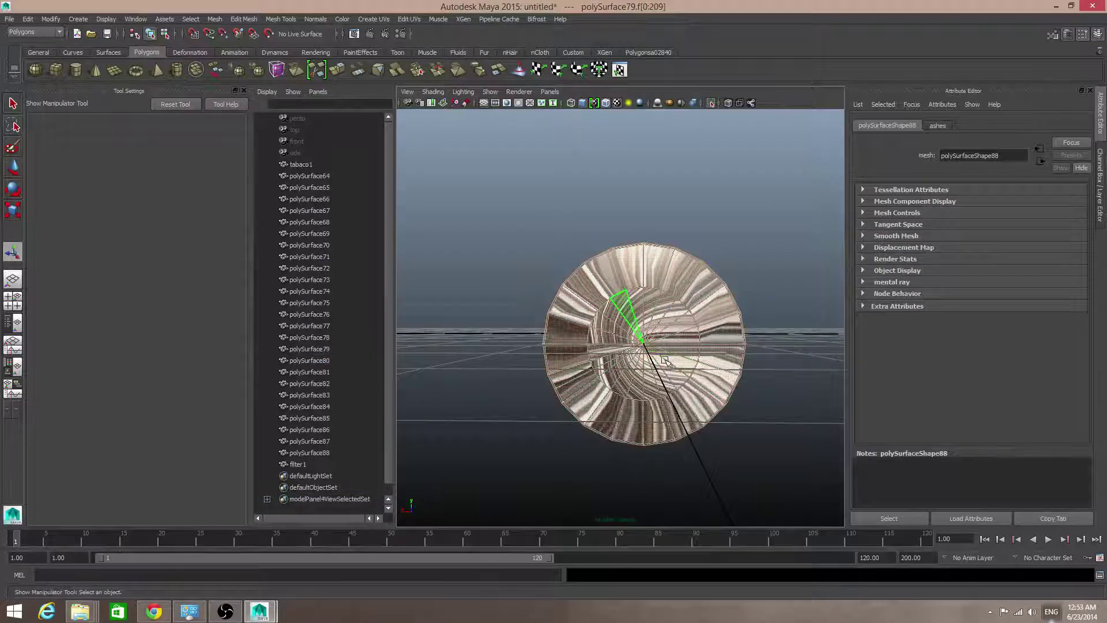
- Select polySurface79's central disc faces and grow the selection to both full caps, leaving out the side wall
{"action": "left_click_drag", "start_coordinate": [665, 360], "coordinate": [674, 326], "text": "alt"}
{"action": "right_click_drag", "start_coordinate": [556, 312], "coordinate": [613, 310], "text": "alt"}
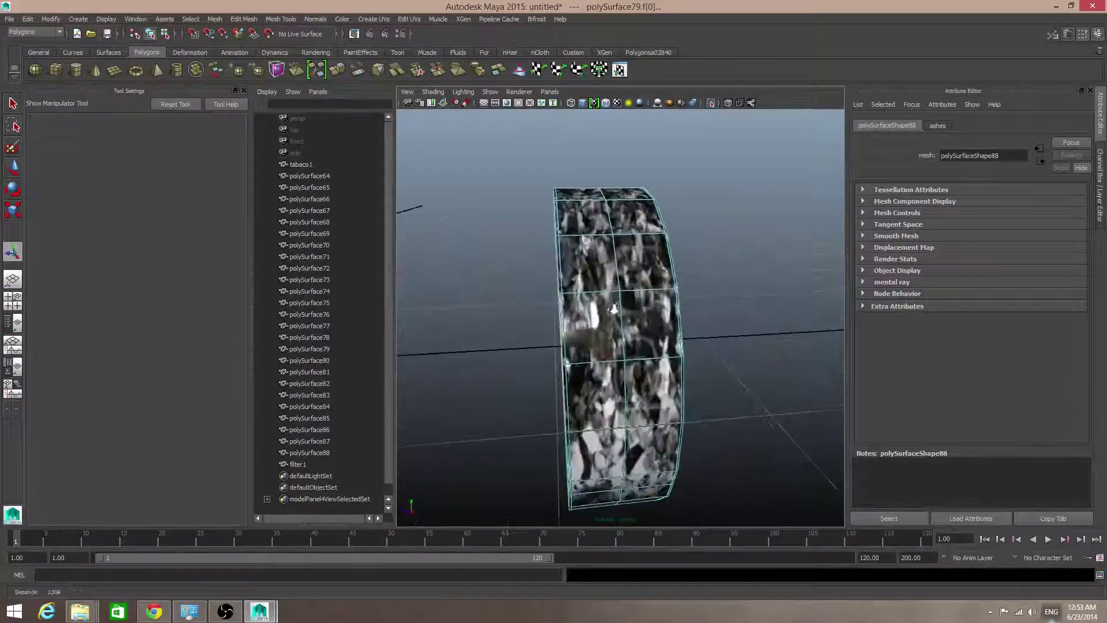
{"action": "left_click_drag", "start_coordinate": [613, 310], "coordinate": [716, 349], "text": "alt"}
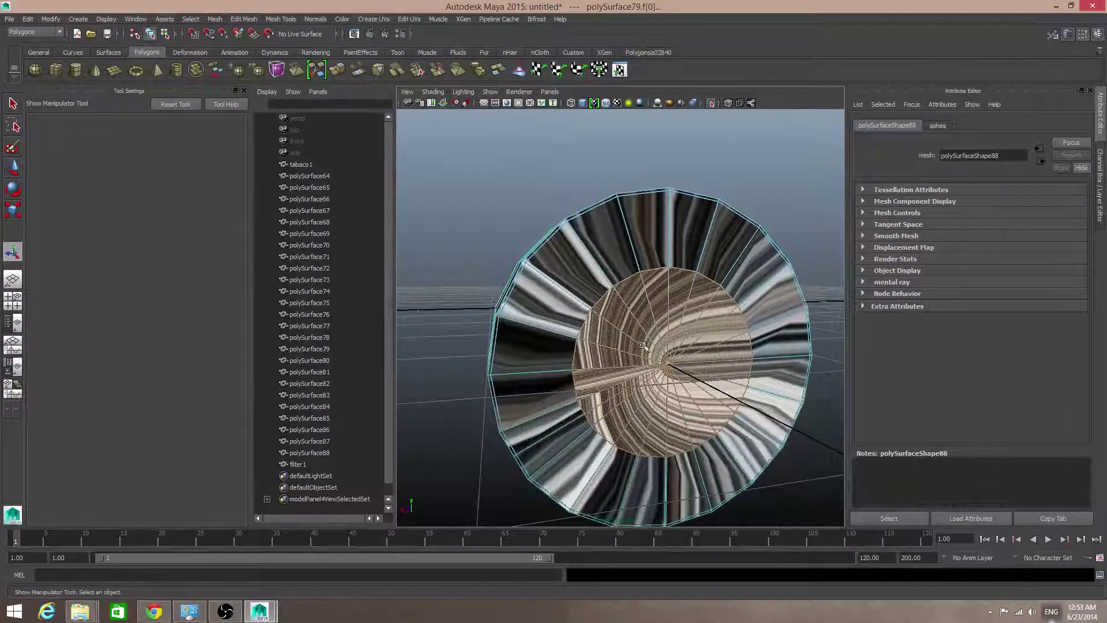
{"action": "scroll", "coordinate": [664, 345], "scroll_direction": "down", "scroll_amount": 6}
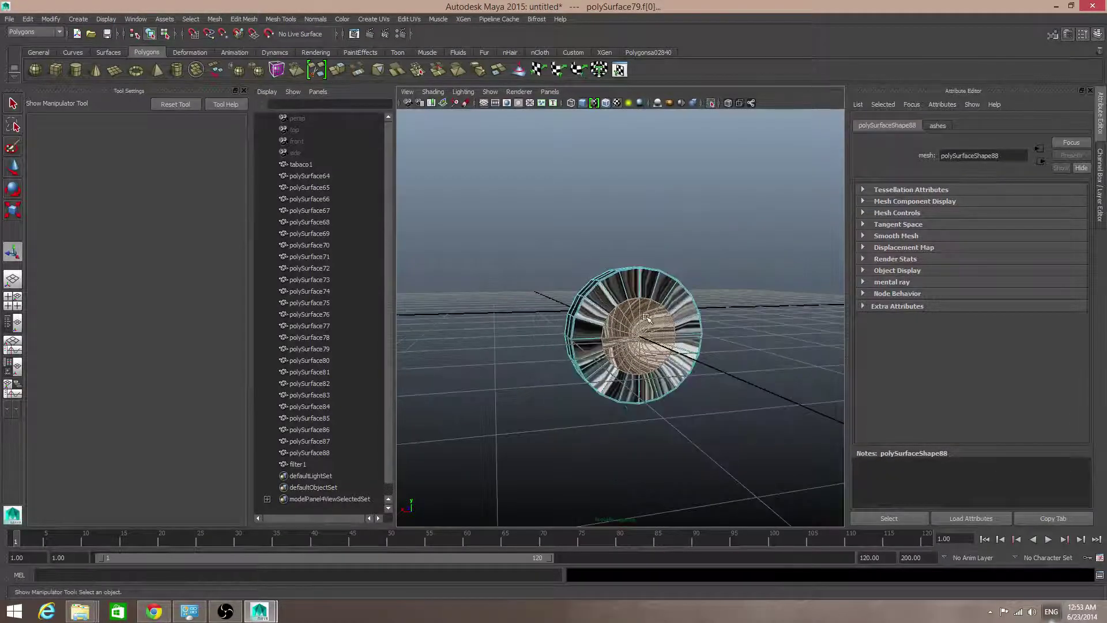
{"action": "left_click_drag", "start_coordinate": [646, 317], "coordinate": [619, 312], "text": "alt"}
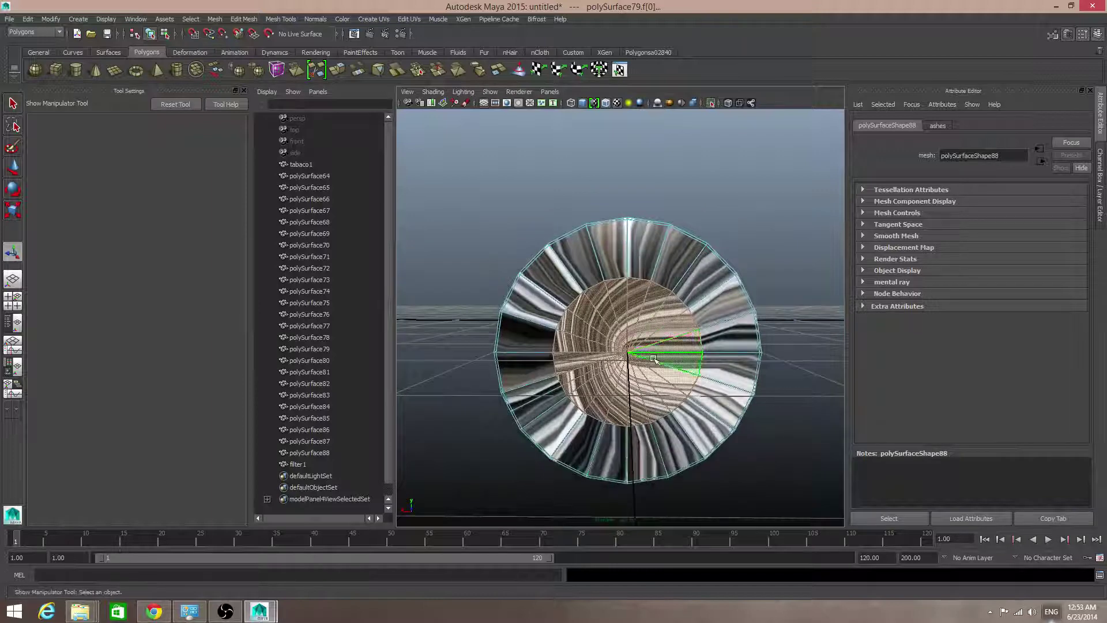
{"action": "key", "text": "shift+period"}
{"action": "key", "text": "shift+period"}
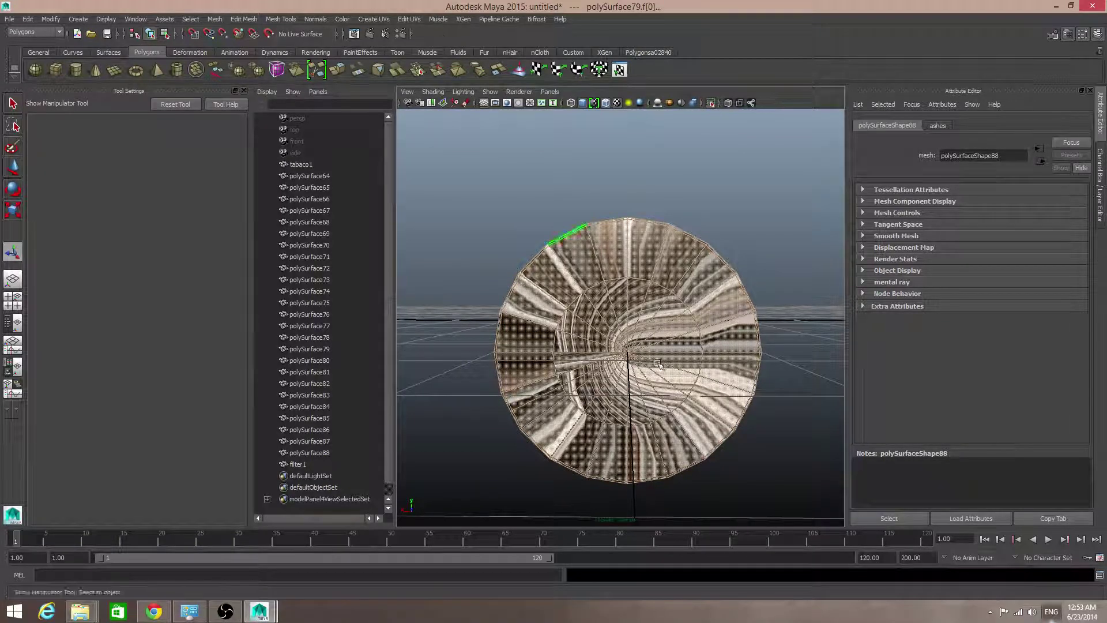
- Apply Z-axis planar UV mapping to polySurface79's cap faces, return it to object selection and end the isolation
{"action": "left_click", "coordinate": [382, 22]}
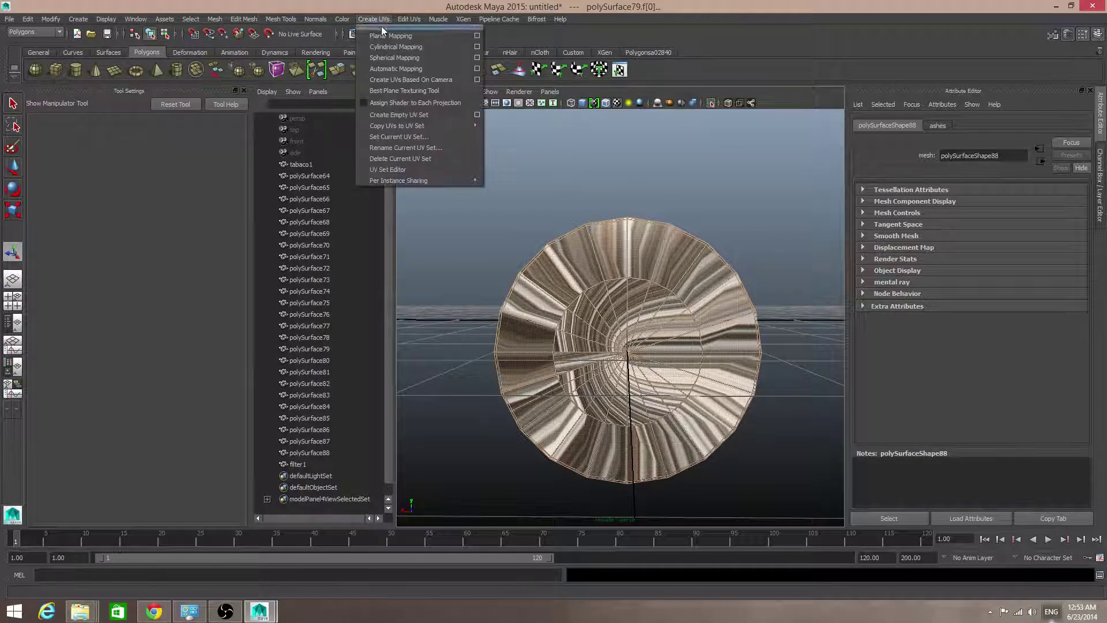
{"action": "left_click", "coordinate": [385, 35]}
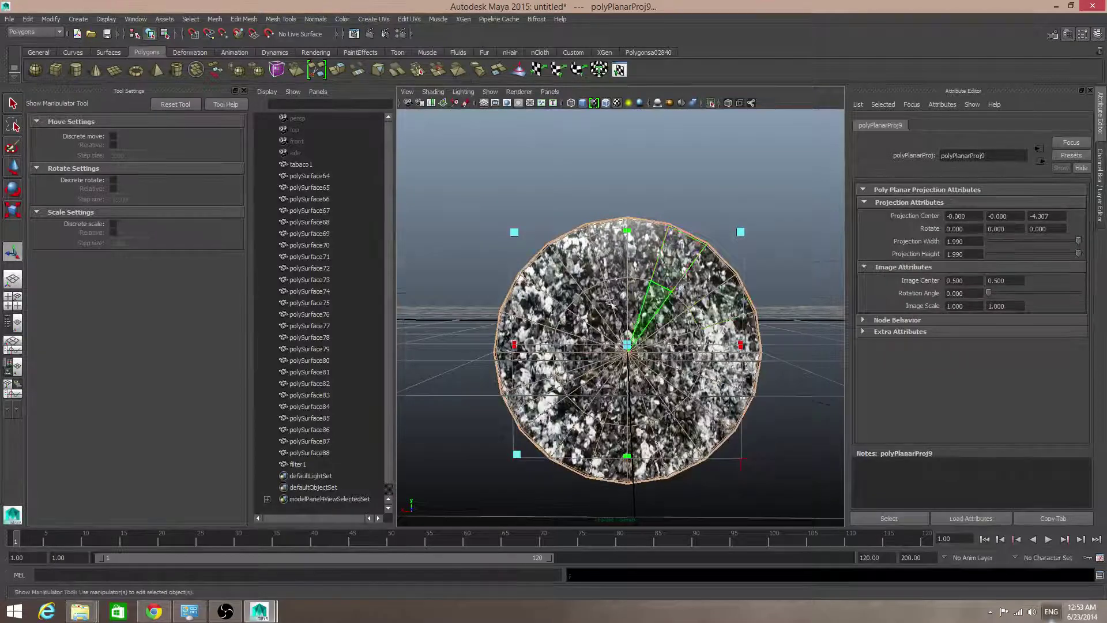
{"action": "left_click_drag", "start_coordinate": [646, 323], "coordinate": [675, 322], "text": "alt"}
{"action": "key", "text": "F8"}
{"action": "left_click", "coordinate": [637, 291]}
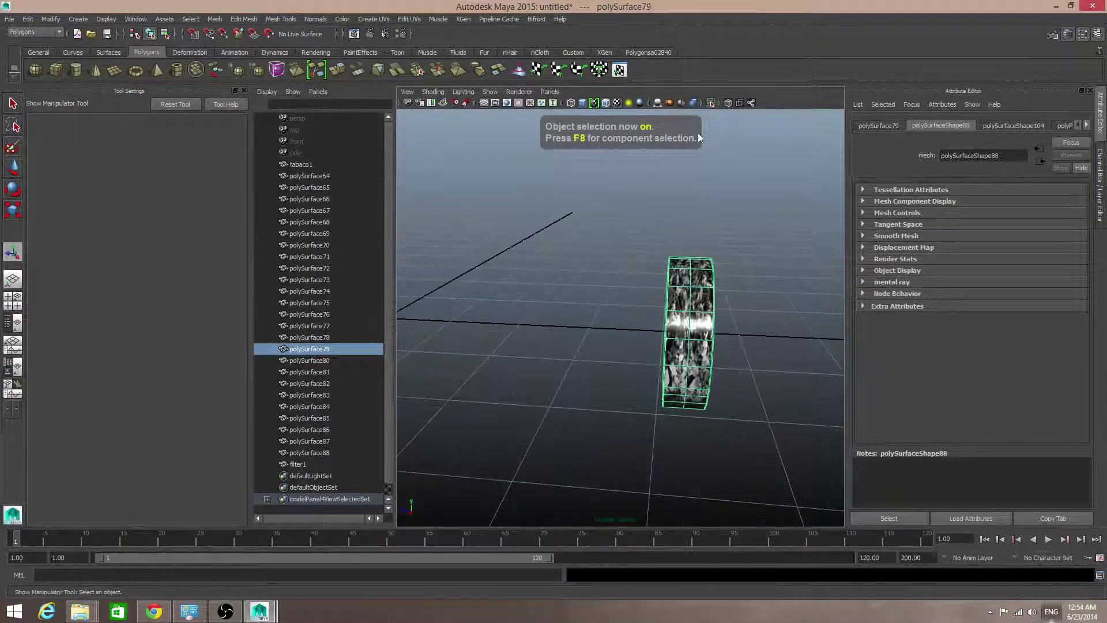
{"action": "left_click", "coordinate": [710, 101]}
- Select the ash segment polySurface81, isolate it in the viewport and switch it to face selection
{"action": "left_click", "coordinate": [638, 298]}
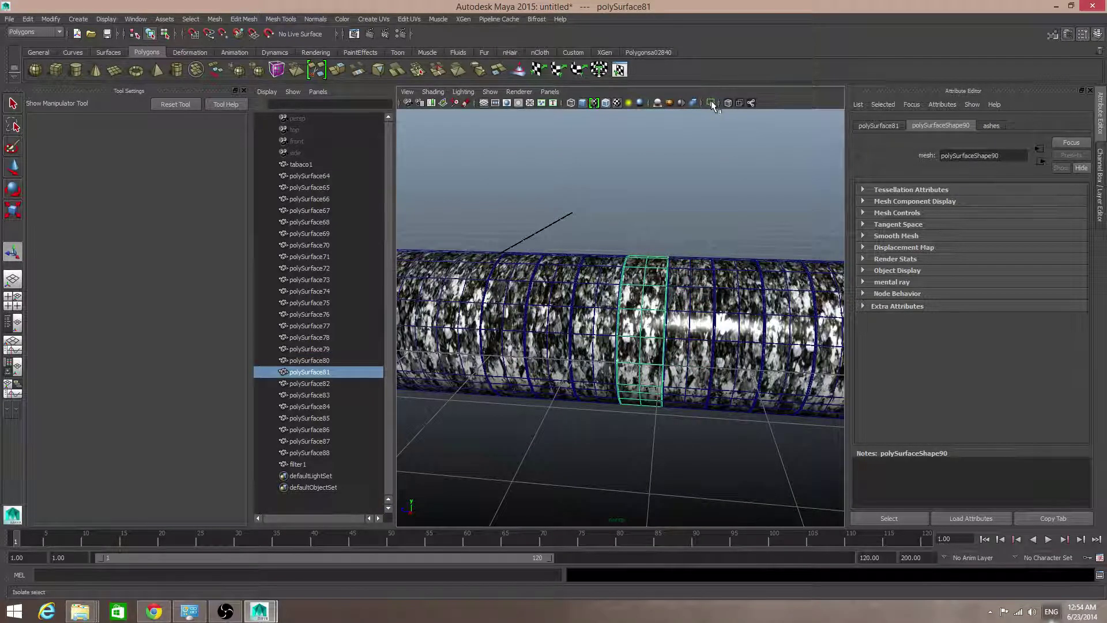
{"action": "left_click", "coordinate": [711, 103]}
{"action": "left_click_drag", "start_coordinate": [721, 283], "coordinate": [611, 279], "text": "alt"}
{"action": "right_click_drag", "start_coordinate": [648, 318], "coordinate": [652, 347]}
- Select polySurface81's central disc faces and extend the selection to both full caps, leaving out the side wall
{"action": "left_click_drag", "start_coordinate": [651, 347], "coordinate": [836, 369], "text": "alt"}
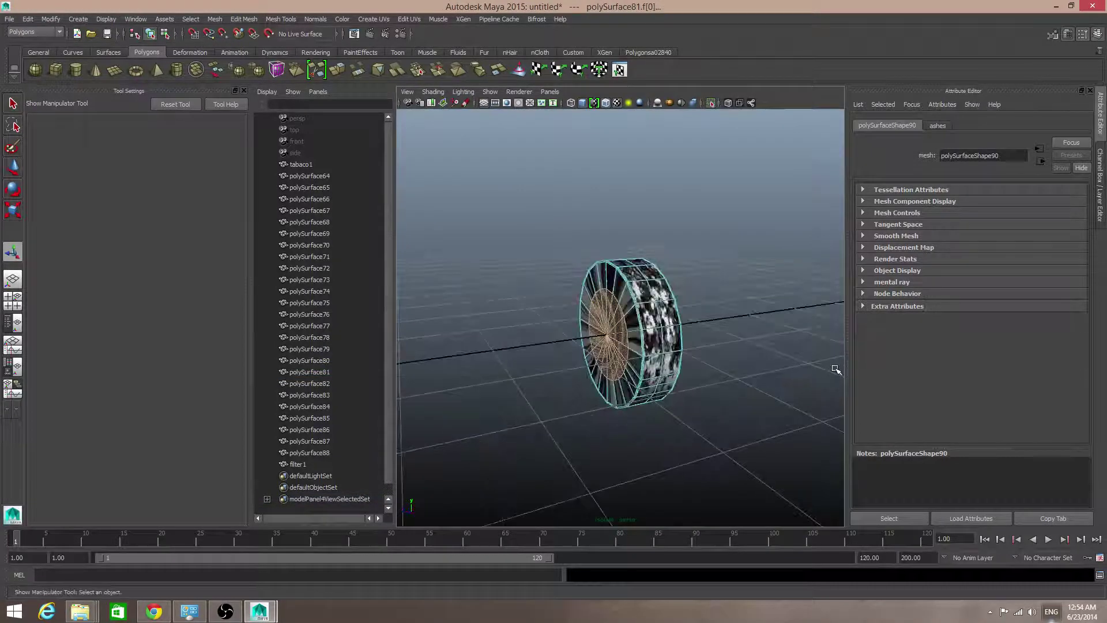
{"action": "scroll", "coordinate": [676, 344], "scroll_direction": "up", "scroll_amount": 4}
{"action": "left_click_drag", "start_coordinate": [676, 343], "coordinate": [574, 324], "text": "alt"}
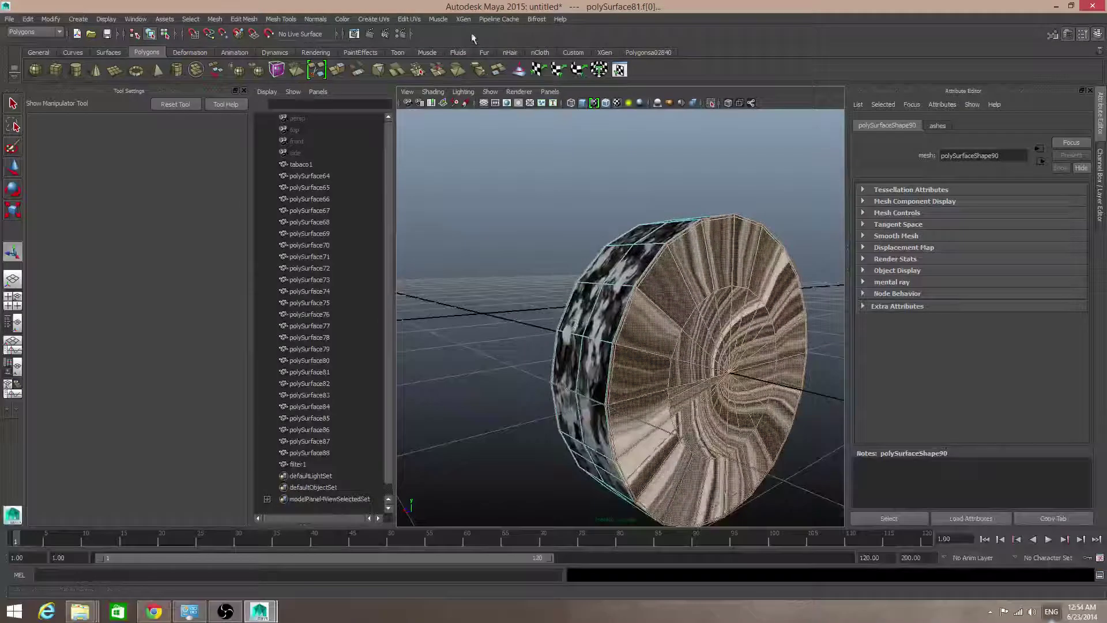
- Apply Z-axis planar UV mapping to polySurface81's cap faces, return it to object selection and end the isolation
{"action": "left_click", "coordinate": [373, 19]}
{"action": "left_click", "coordinate": [392, 35]}
{"action": "left_click_drag", "start_coordinate": [570, 283], "coordinate": [627, 289], "text": "alt"}
{"action": "key", "text": "F8"}
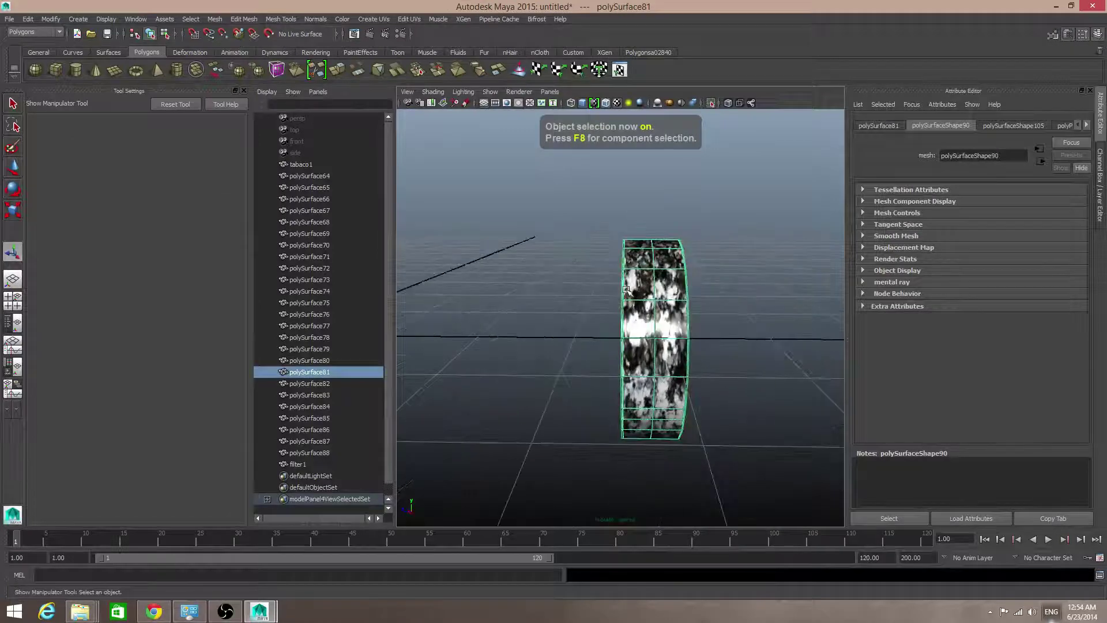
{"action": "left_click", "coordinate": [705, 101]}
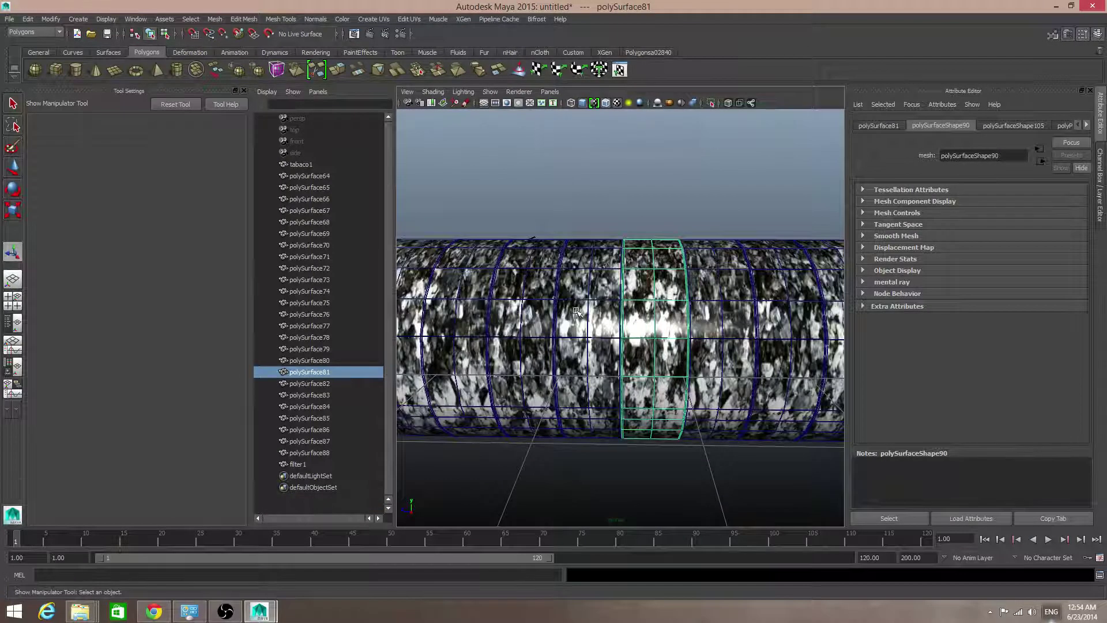
- Select the ash segment polySurface83 and isolate it in the viewport
{"action": "left_click", "coordinate": [612, 322]}
{"action": "left_click_drag", "start_coordinate": [613, 322], "coordinate": [608, 323], "text": "alt"}
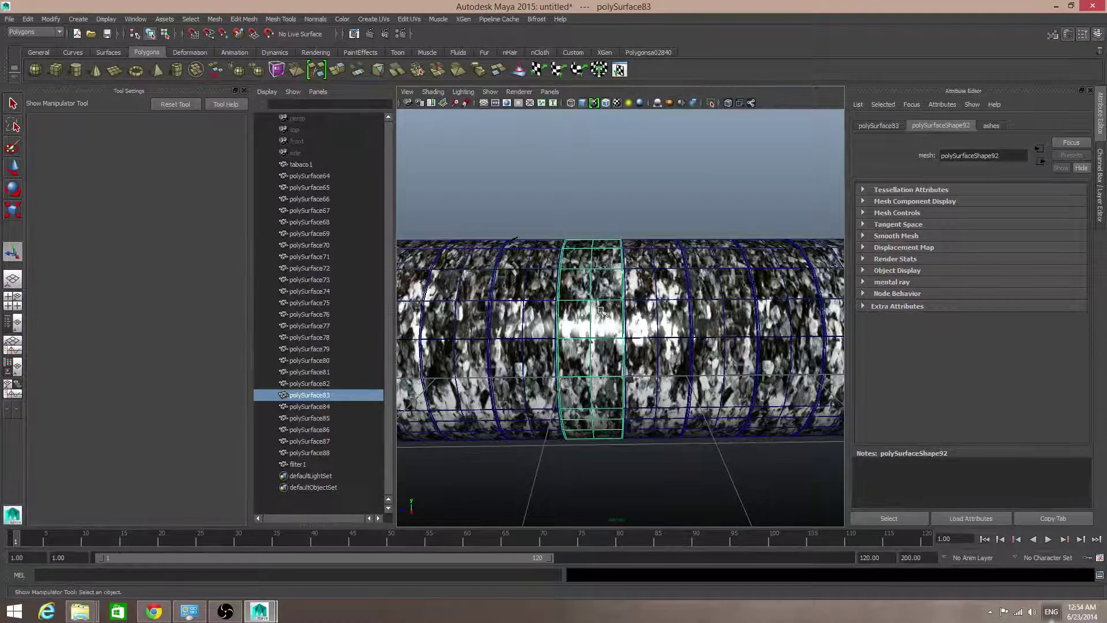
{"action": "middle_click_drag", "start_coordinate": [608, 313], "coordinate": [610, 287], "text": "alt"}
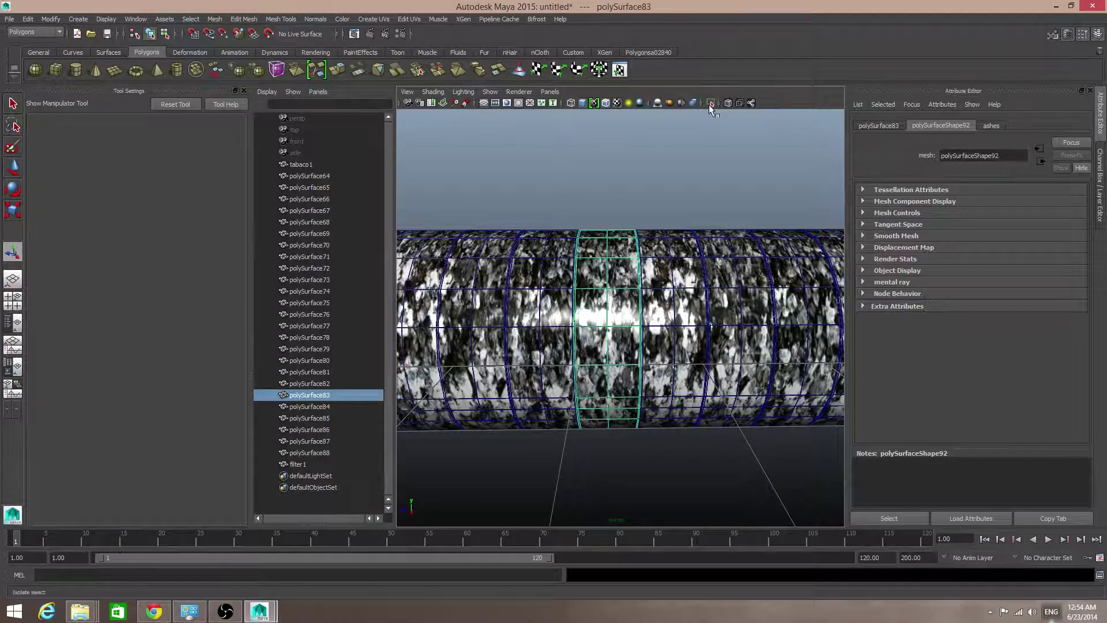
{"action": "left_click", "coordinate": [709, 106]}
- Switch polySurface83 to face selection and select the faces of both full caps, leaving out the side wall
{"action": "left_click_drag", "start_coordinate": [714, 225], "coordinate": [643, 293], "text": "alt"}
{"action": "right_click_drag", "start_coordinate": [652, 316], "coordinate": [660, 335]}
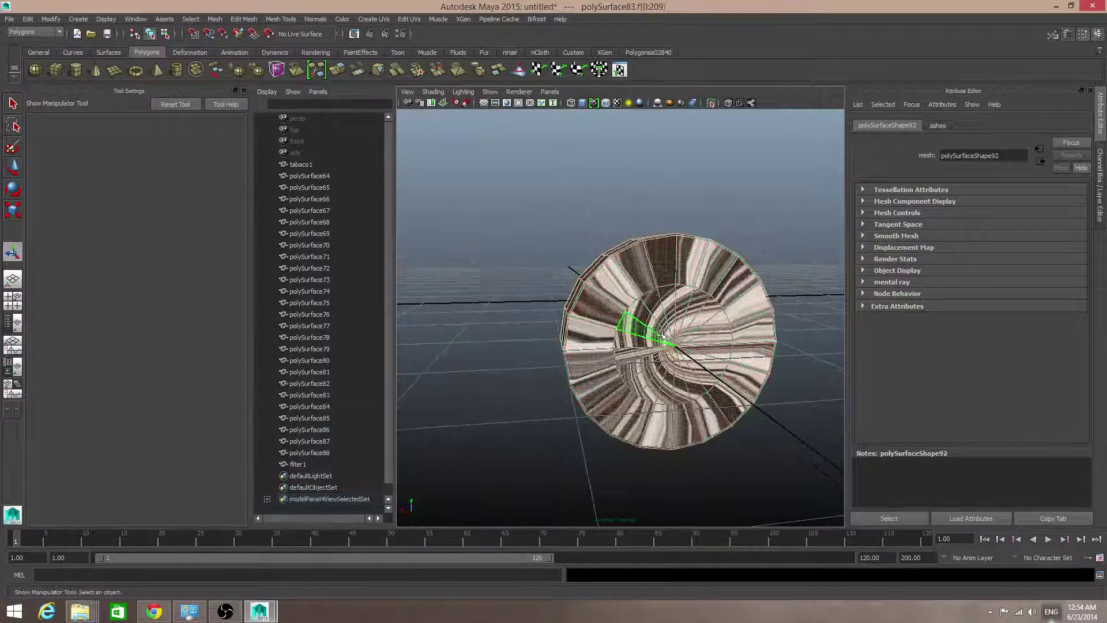
{"action": "left_click_drag", "start_coordinate": [660, 334], "coordinate": [841, 356], "text": "alt"}
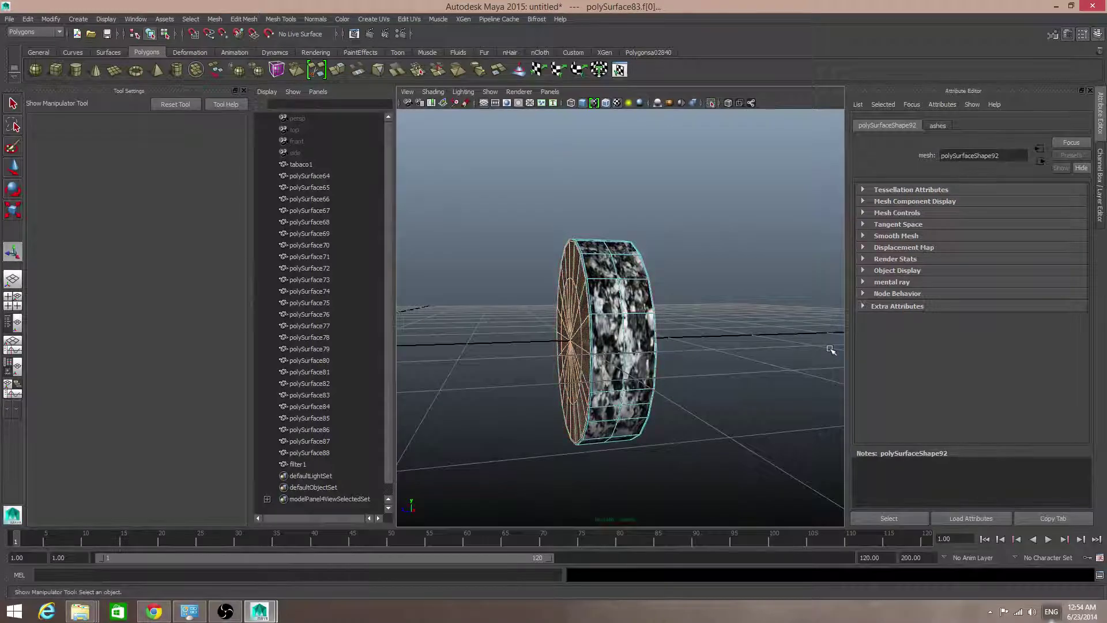
{"action": "left_click_drag", "start_coordinate": [735, 297], "coordinate": [681, 299], "text": "alt"}
- Apply Z-axis planar UV mapping to polySurface83's cap faces, return it to object selection and end the isolation
{"action": "left_click", "coordinate": [377, 19]}
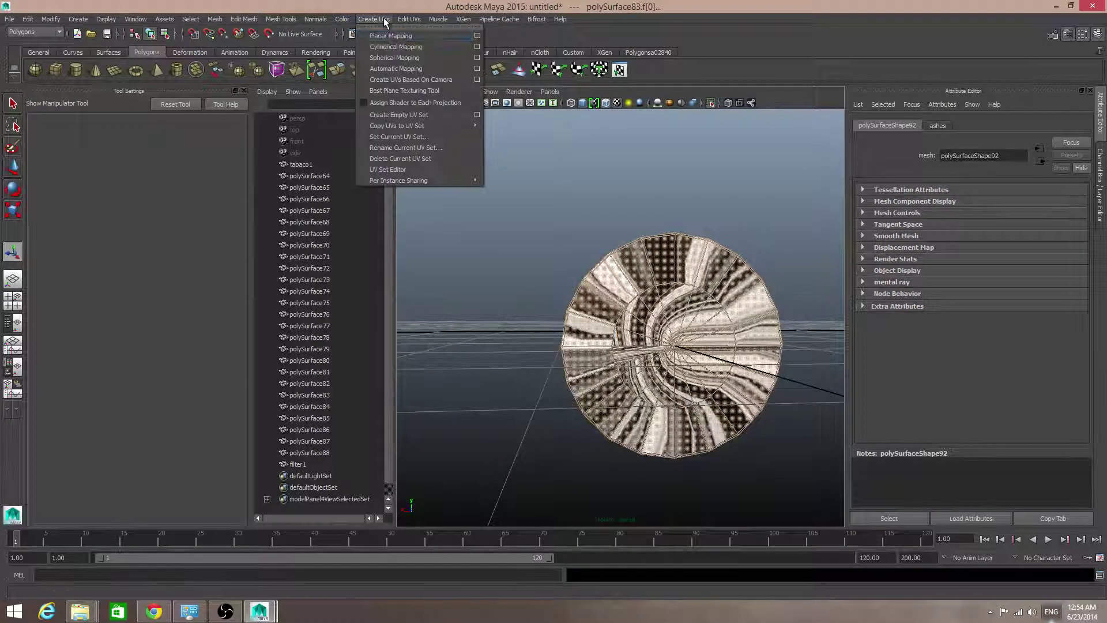
{"action": "left_click", "coordinate": [394, 36]}
{"action": "left_click_drag", "start_coordinate": [715, 369], "coordinate": [773, 370], "text": "alt"}
{"action": "key", "text": "F8"}
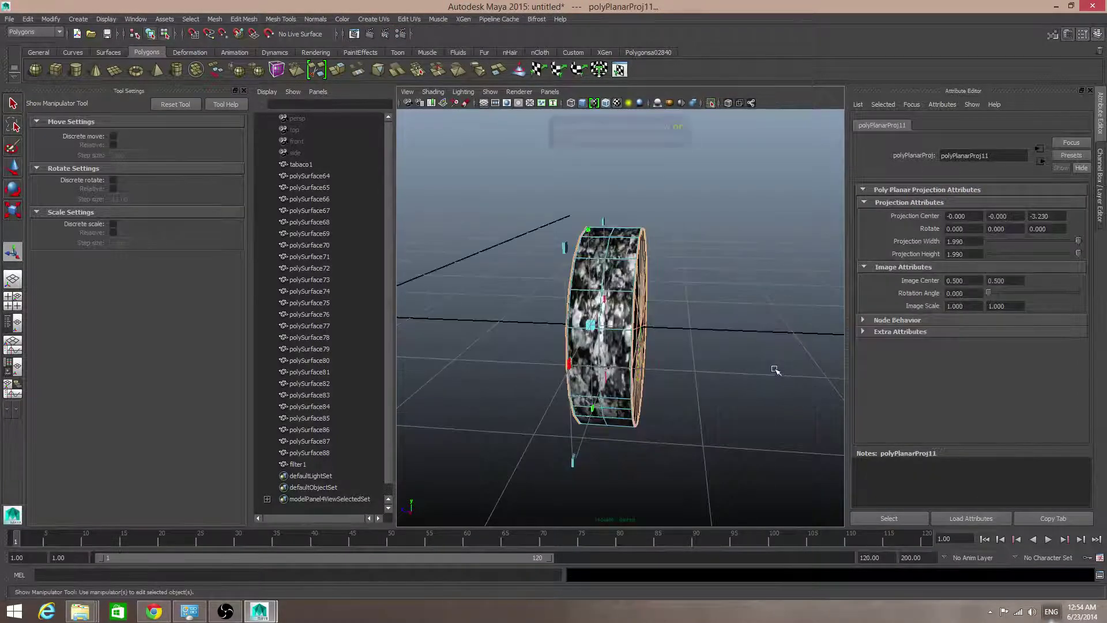
{"action": "left_click", "coordinate": [711, 104]}
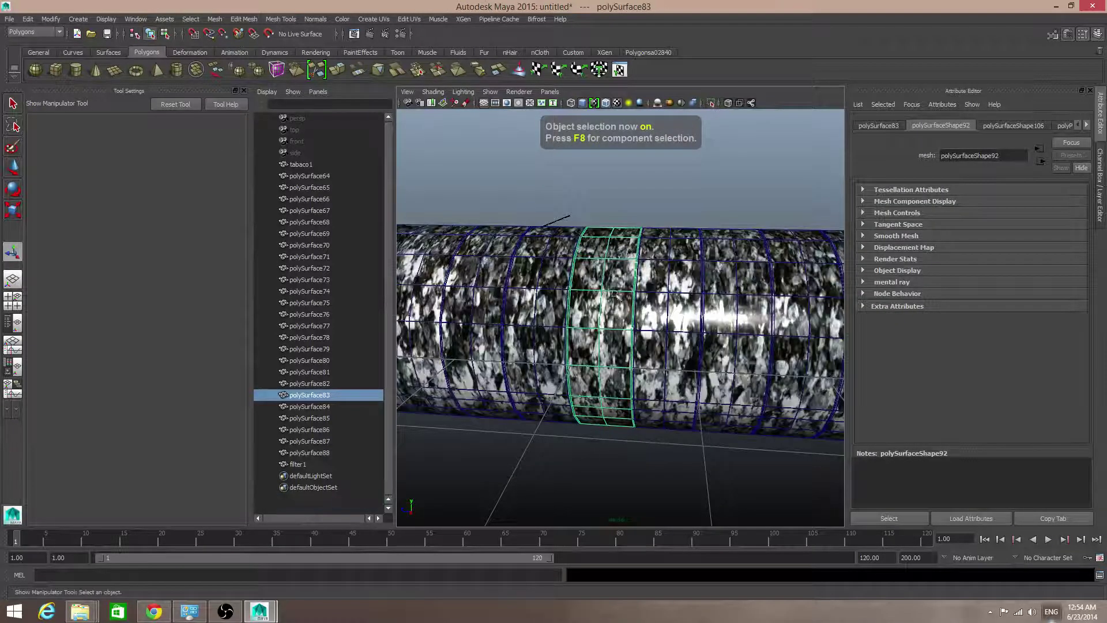
- Select the ash segment polySurface85 and isolate it in the viewport
{"action": "left_click_drag", "start_coordinate": [593, 300], "coordinate": [629, 301], "text": "alt"}
{"action": "left_click", "coordinate": [541, 308]}
{"action": "middle_click_drag", "start_coordinate": [540, 308], "coordinate": [650, 292], "text": "alt"}
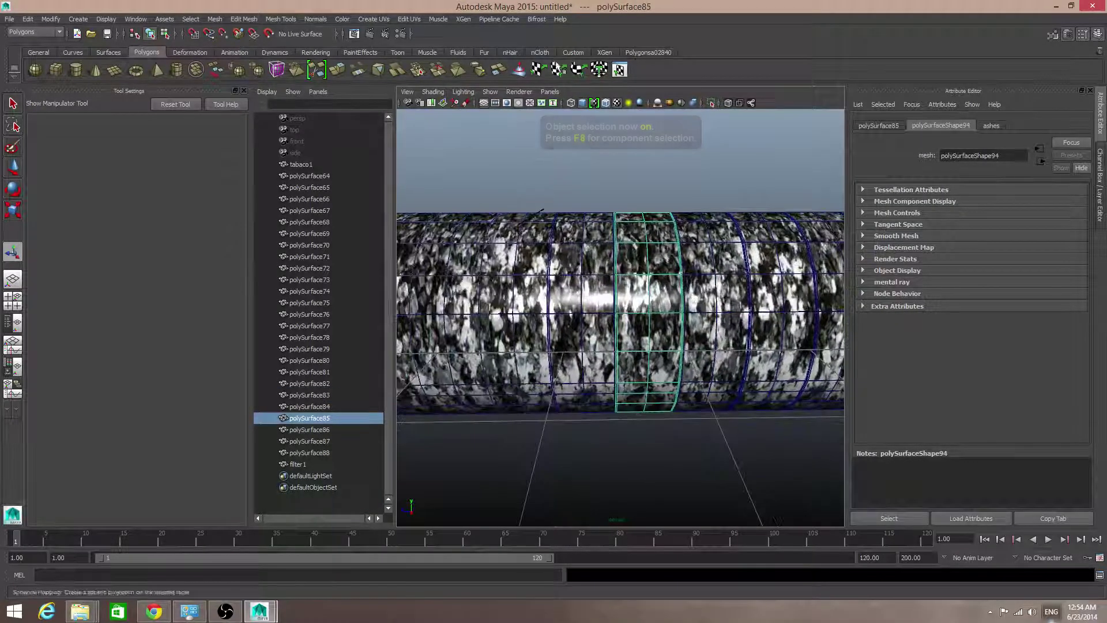
{"action": "left_click", "coordinate": [710, 103]}
- Switch polySurface85 to face selection and select the faces of both full caps, leaving out the side wall
{"action": "left_click_drag", "start_coordinate": [743, 265], "coordinate": [623, 279], "text": "alt"}
{"action": "right_click_drag", "start_coordinate": [719, 301], "coordinate": [717, 329]}
{"action": "double_click", "coordinate": [718, 327]}
{"action": "left_click_drag", "start_coordinate": [717, 326], "coordinate": [759, 318], "text": "alt"}
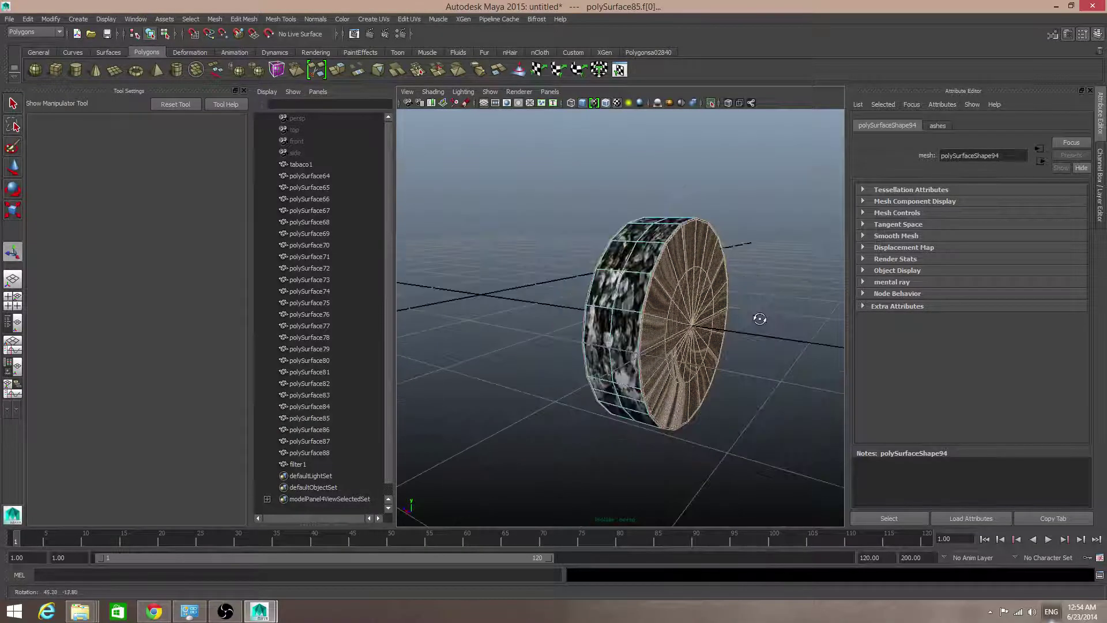
- Apply Z-axis planar UV mapping to polySurface85's cap faces, return it to object selection and end the isolation
{"action": "left_click", "coordinate": [376, 19]}
{"action": "left_click", "coordinate": [393, 35]}
{"action": "left_click_drag", "start_coordinate": [549, 262], "coordinate": [582, 252], "text": "alt"}
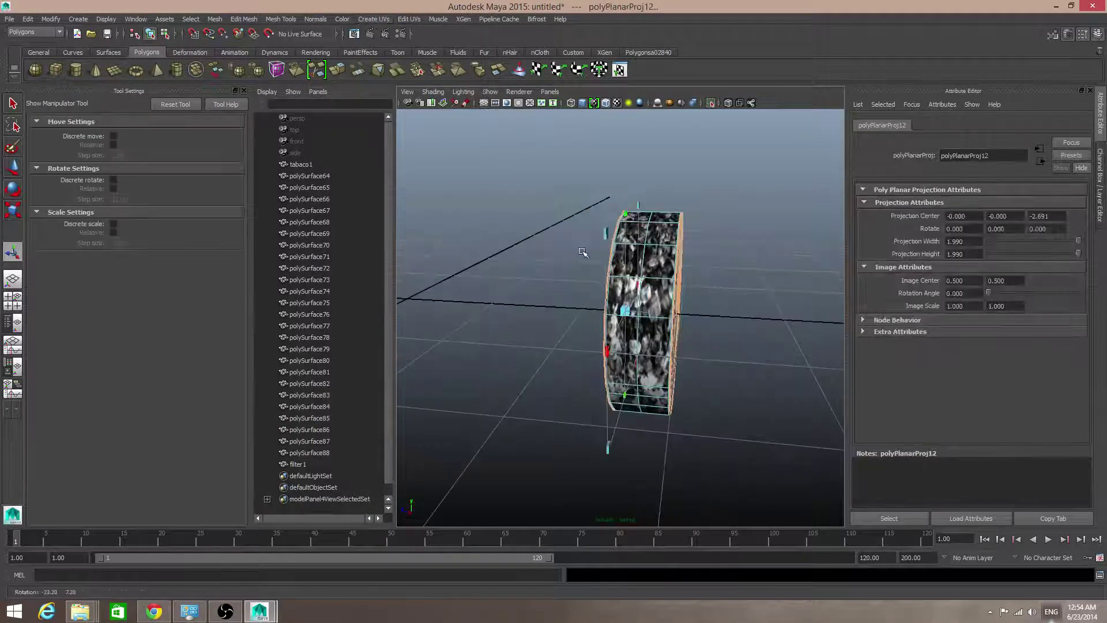
{"action": "key", "text": "F8"}
{"action": "left_click_drag", "start_coordinate": [617, 293], "coordinate": [647, 302], "text": "alt"}
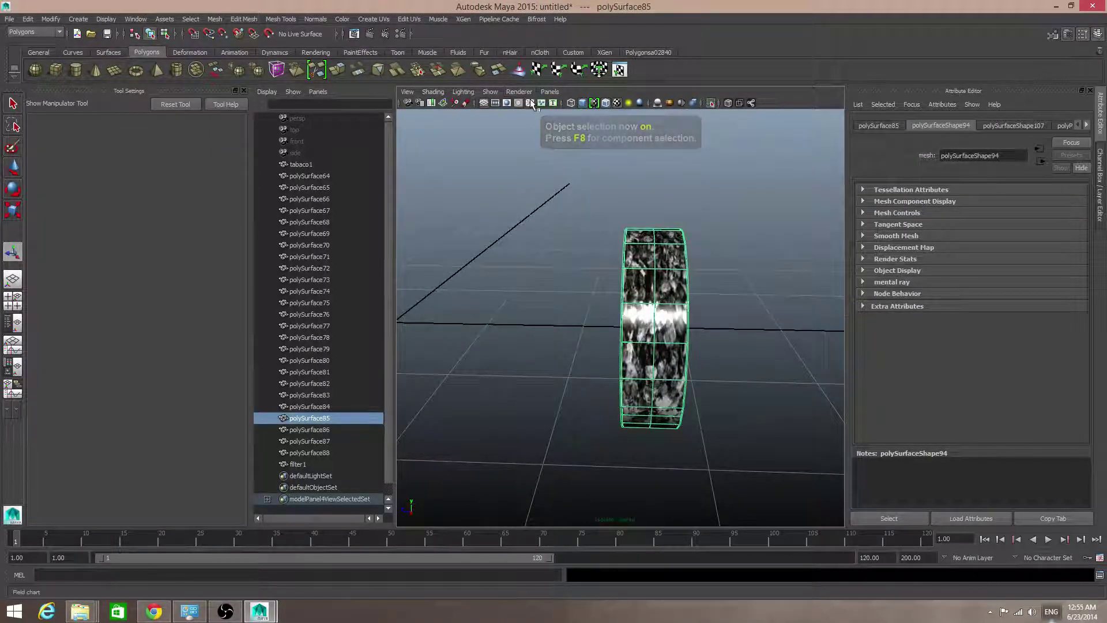
{"action": "left_click", "coordinate": [713, 102]}
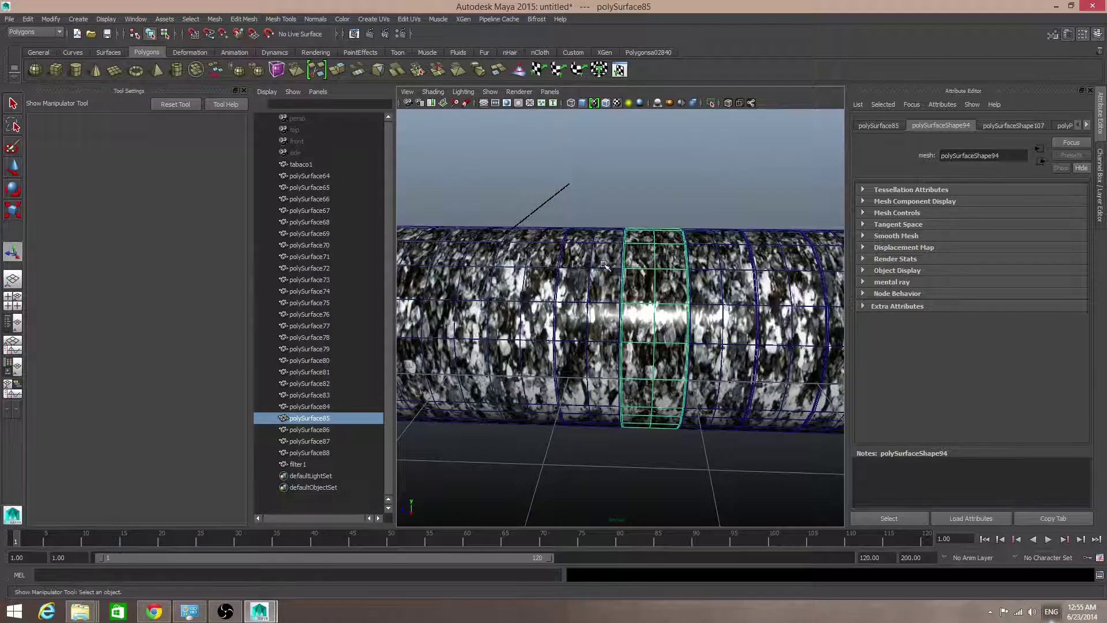
- Select the ash segment polySurface87 and isolate it in the viewport
{"action": "left_click", "coordinate": [594, 334]}
{"action": "middle_click_drag", "start_coordinate": [594, 335], "coordinate": [638, 319], "text": "alt"}
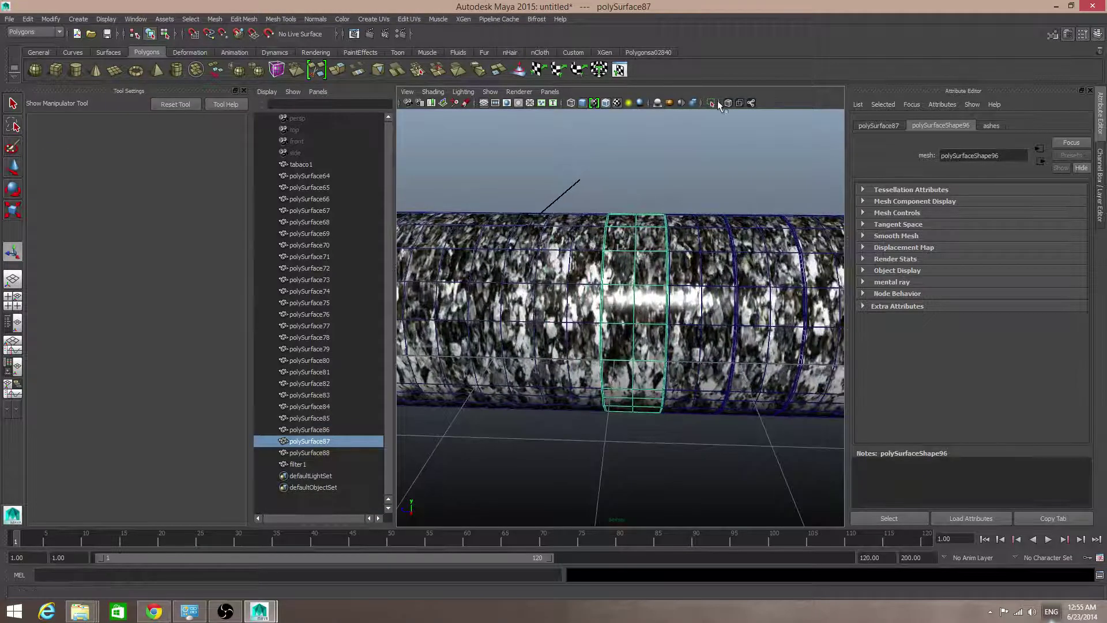
{"action": "left_click", "coordinate": [712, 103]}
- Switch polySurface87 to face selection and select the faces of both full caps, leaving out the side wall
{"action": "left_click_drag", "start_coordinate": [634, 248], "coordinate": [522, 245], "text": "alt"}
{"action": "right_click", "coordinate": [710, 280]}
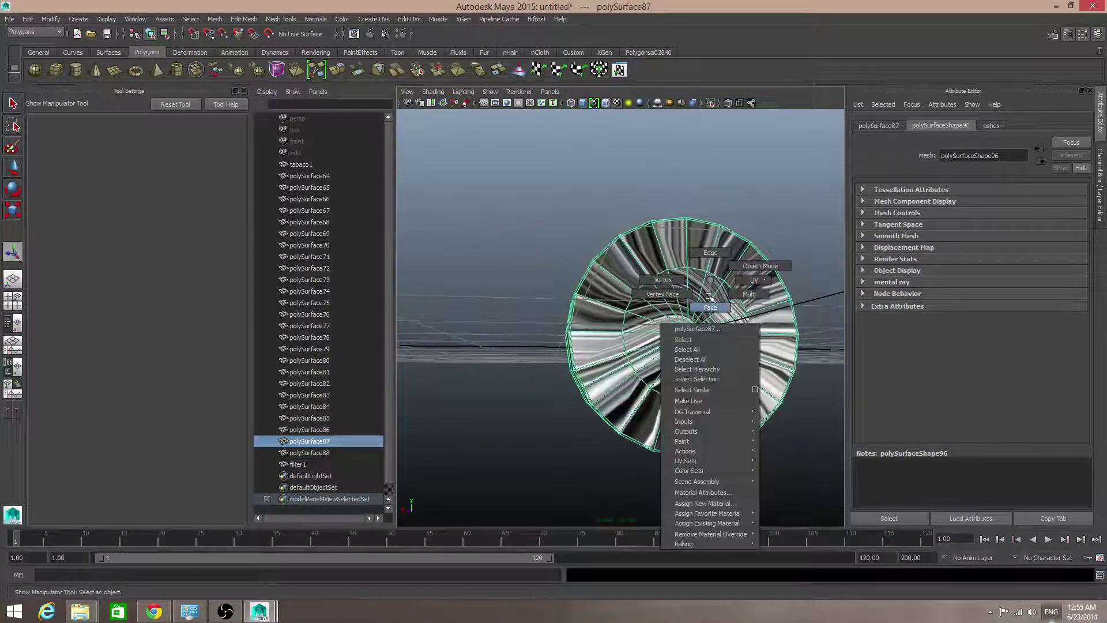
{"action": "right_click_drag", "start_coordinate": [709, 296], "coordinate": [710, 307]}
{"action": "left_click_drag", "start_coordinate": [639, 288], "coordinate": [798, 358]}
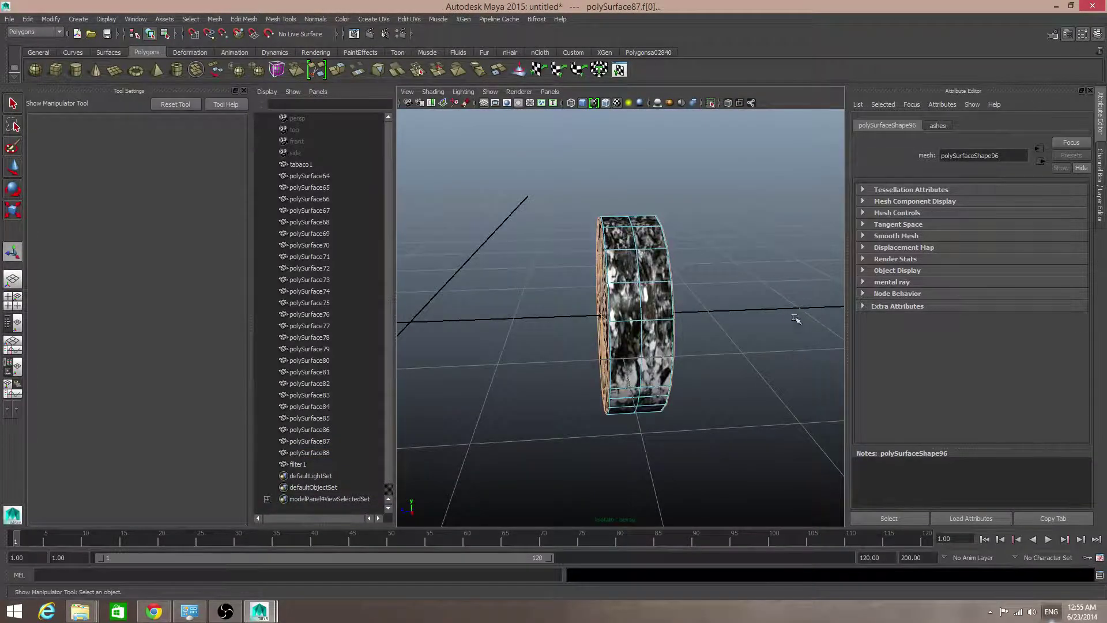
- Apply Z-axis planar UV mapping to polySurface87's cap faces, return it to object selection and end the isolation
{"action": "left_click_drag", "start_coordinate": [796, 318], "coordinate": [729, 280], "text": "alt"}
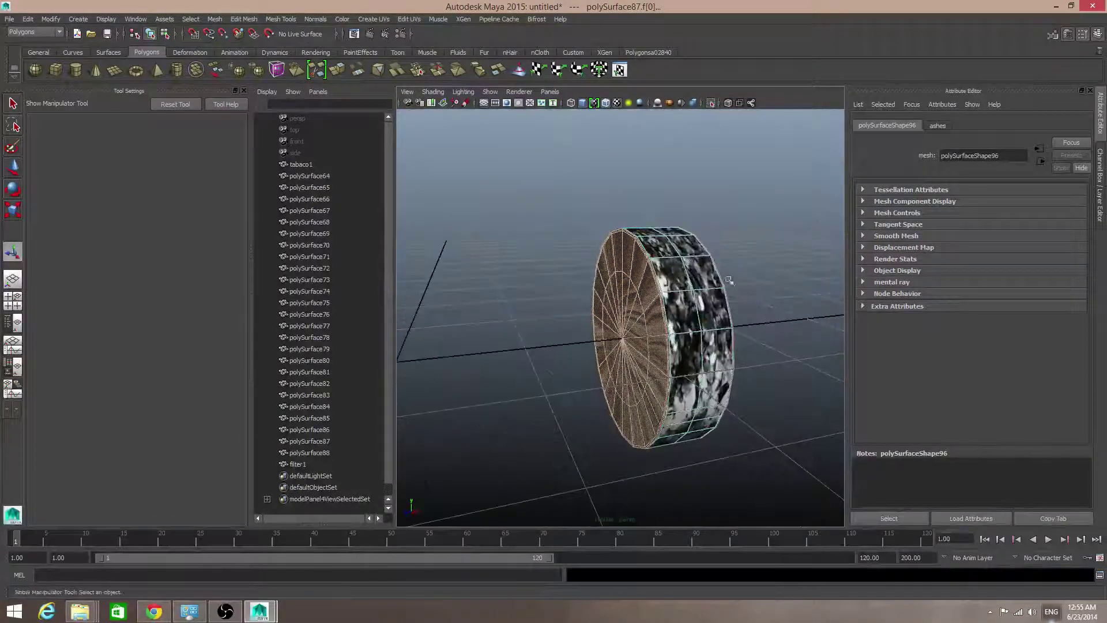
{"action": "left_click", "coordinate": [413, 18]}
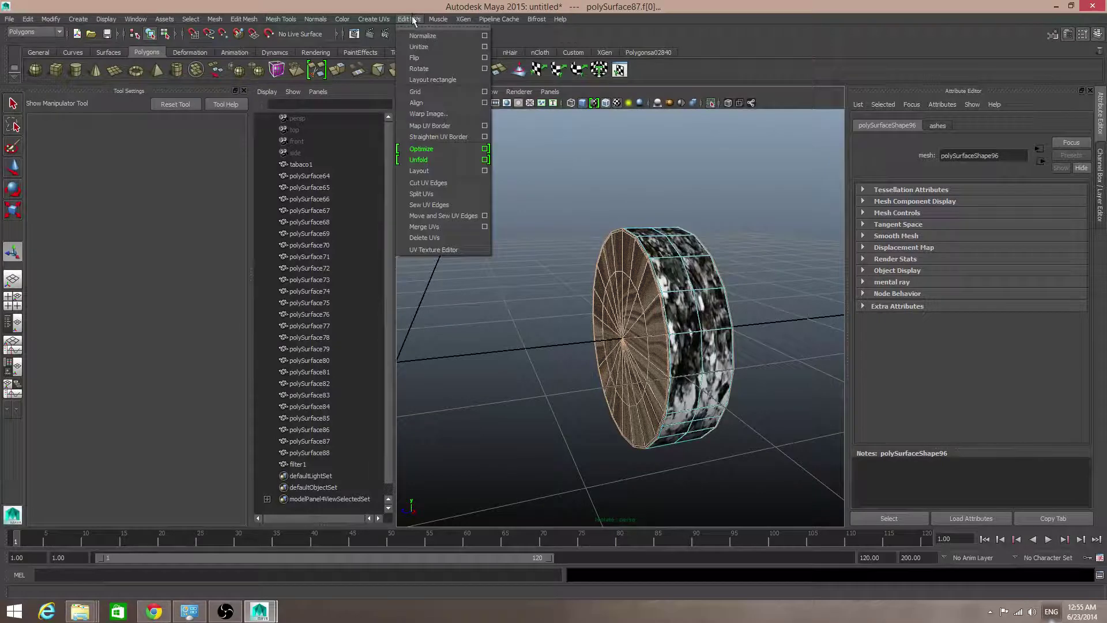
{"action": "mouse_move", "coordinate": [439, 18]}
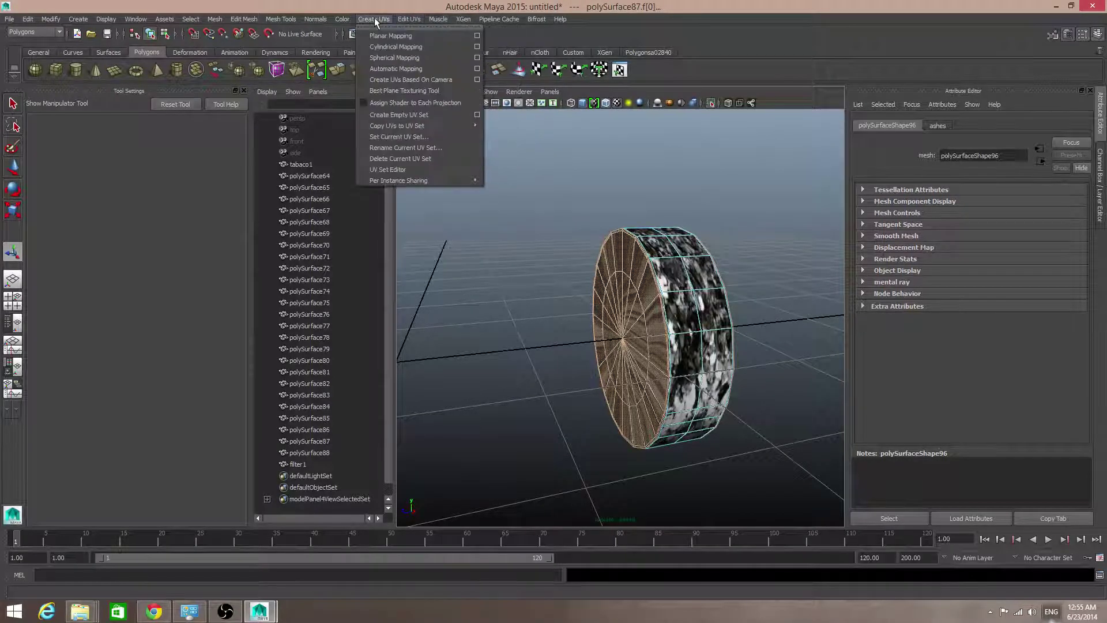
{"action": "left_click", "coordinate": [392, 32]}
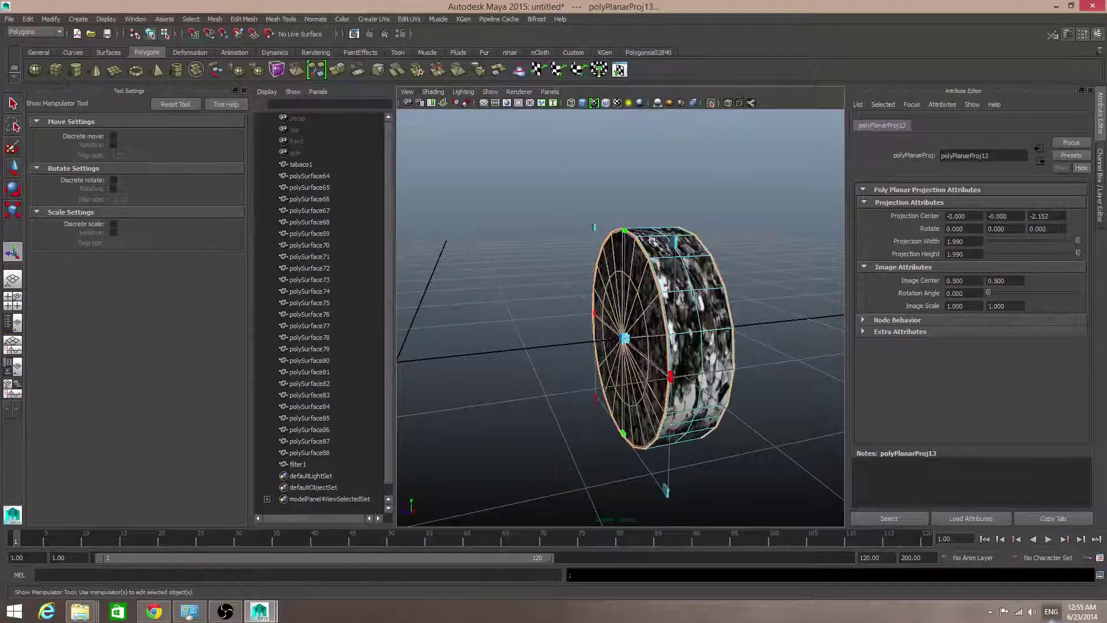
{"action": "key", "text": "F8"}
{"action": "mouse_move", "coordinate": [692, 277]}
{"action": "left_mouse_down", "text": "alt"}
{"action": "mouse_move", "coordinate": [699, 284]}
{"action": "mouse_move", "coordinate": [709, 269]}
{"action": "mouse_move", "coordinate": [675, 271]}
{"action": "left_mouse_up", "text": "alt"}
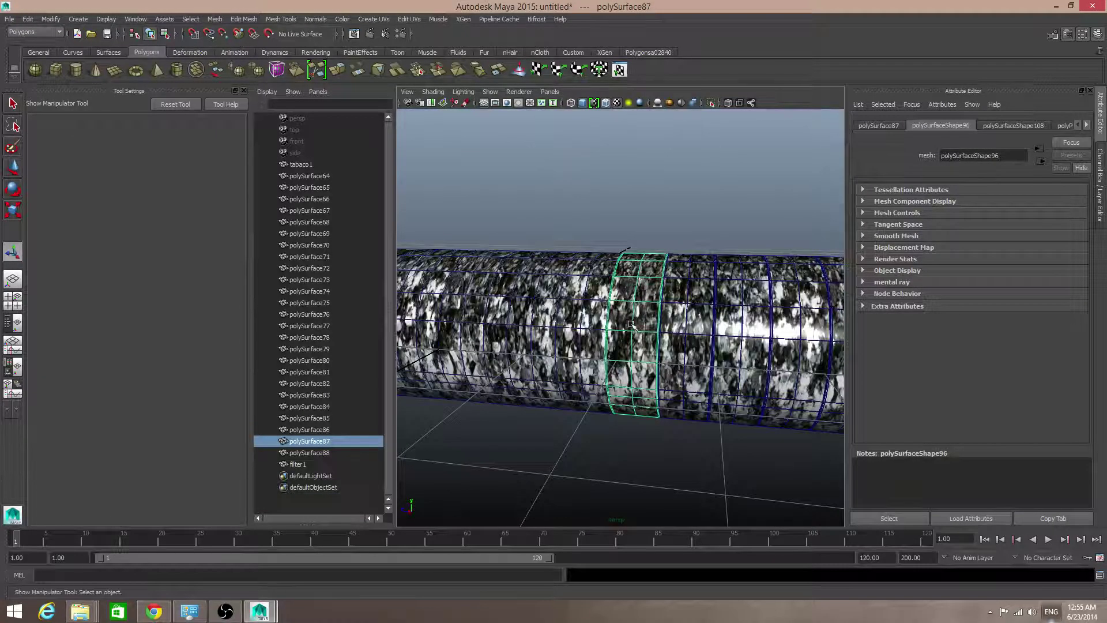
- Select the end segment polySurface64, switch it to face selection and select its cap faces
{"action": "left_click_drag", "start_coordinate": [662, 300], "coordinate": [637, 324], "text": "alt"}
{"action": "left_click", "coordinate": [637, 324]}
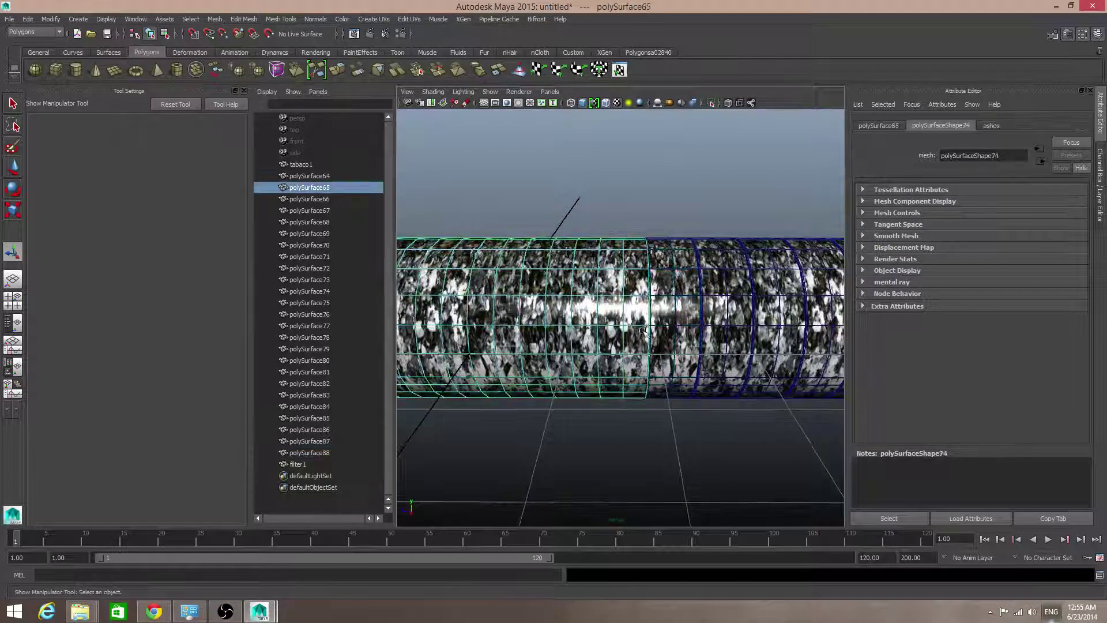
{"action": "scroll", "coordinate": [640, 329], "scroll_direction": "down", "scroll_amount": 3}
{"action": "scroll", "coordinate": [641, 331], "scroll_direction": "down", "scroll_amount": 3}
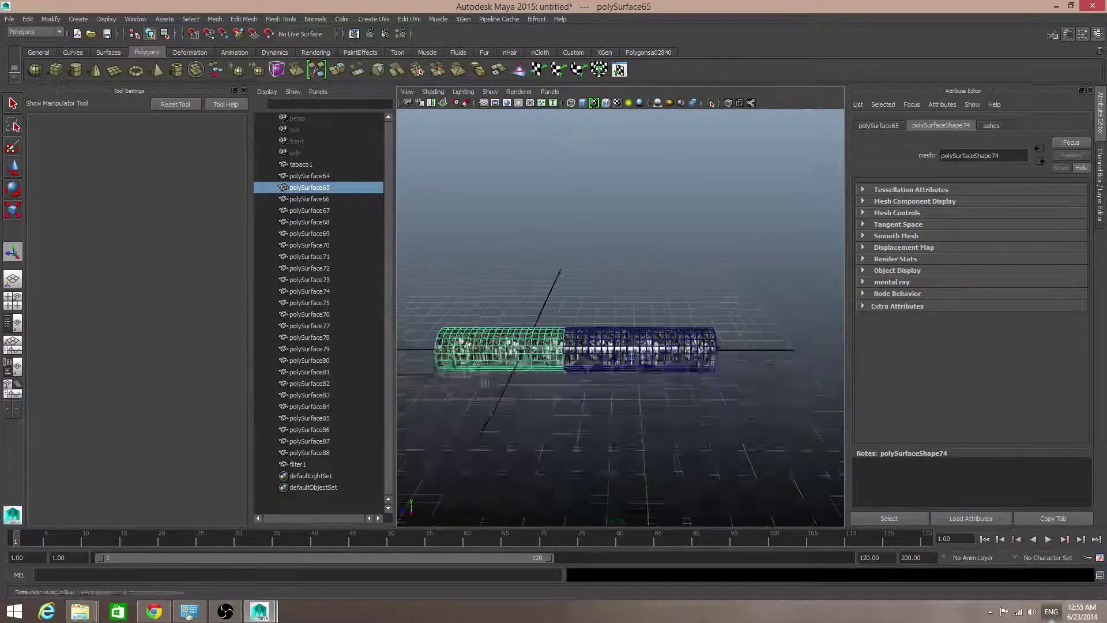
{"action": "left_click_drag", "start_coordinate": [642, 331], "coordinate": [513, 338], "text": "alt"}
{"action": "scroll", "coordinate": [674, 373], "scroll_direction": "up", "scroll_amount": 5}
{"action": "mouse_move", "coordinate": [675, 374]}
{"action": "left_mouse_down", "text": "alt"}
{"action": "mouse_move", "coordinate": [648, 337]}
{"action": "mouse_move", "coordinate": [669, 357]}
{"action": "left_mouse_up", "text": "alt"}
{"action": "left_click", "coordinate": [647, 334]}
{"action": "scroll", "coordinate": [669, 357], "scroll_direction": "down", "scroll_amount": 5}
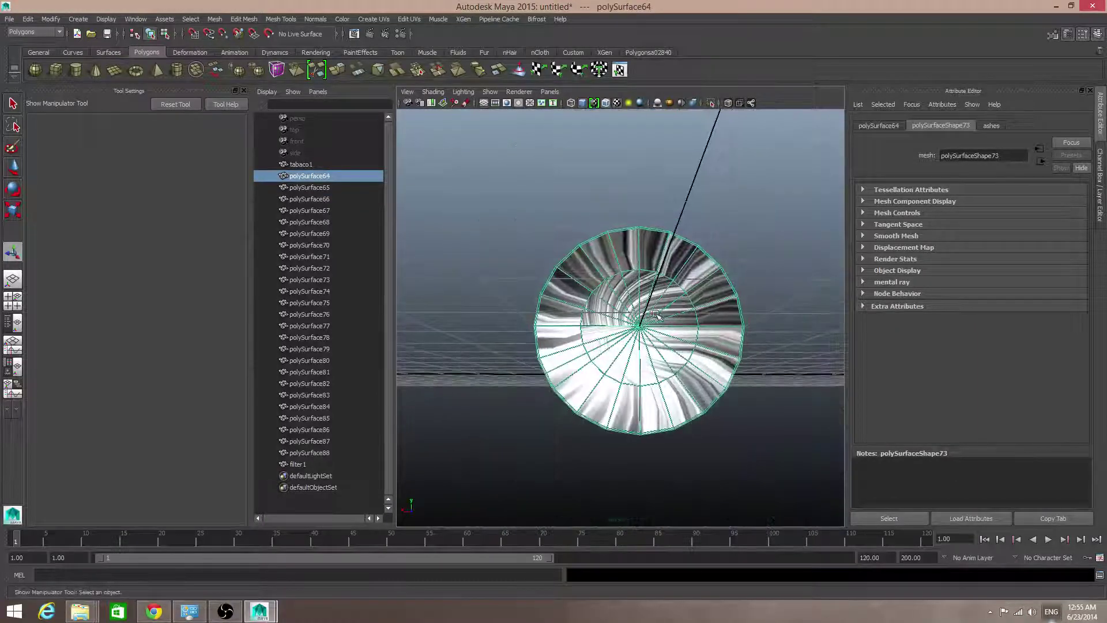
{"action": "right_click_drag", "start_coordinate": [795, 221], "coordinate": [797, 254]}
{"action": "mouse_move", "coordinate": [654, 344]}
{"action": "left_mouse_down", "text": "alt"}
{"action": "mouse_move", "coordinate": [645, 341]}
{"action": "mouse_move", "coordinate": [667, 371]}
{"action": "mouse_move", "coordinate": [601, 346]}
{"action": "mouse_move", "coordinate": [656, 352]}
{"action": "left_mouse_up", "text": "alt"}
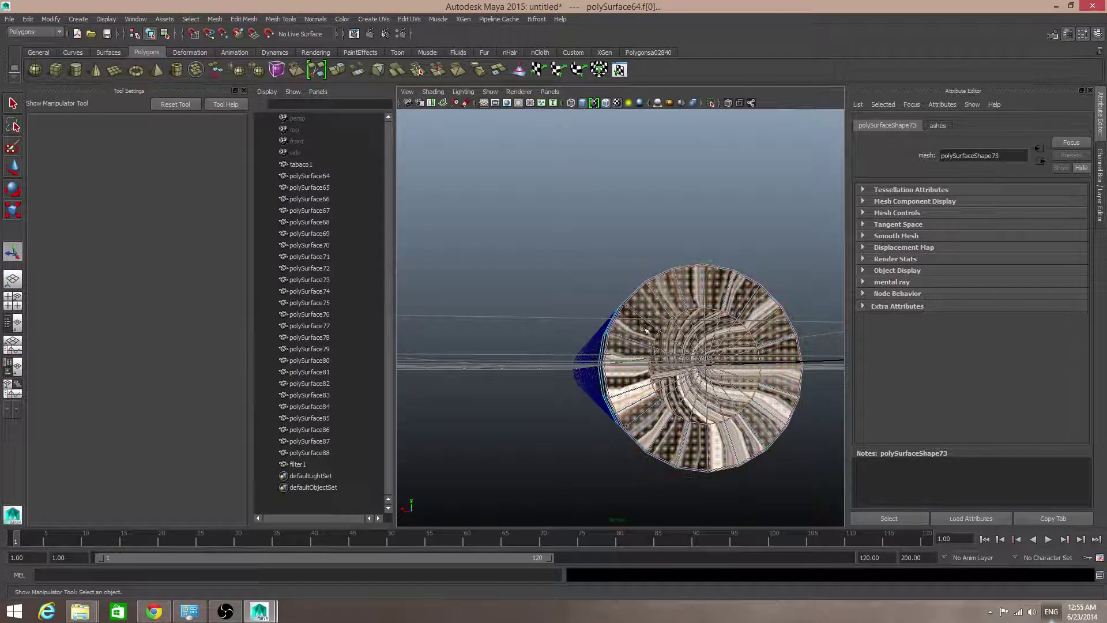
- Apply Z-axis planar UV mapping to polySurface64's selected cap faces and return it to object selection
{"action": "scroll", "coordinate": [645, 325], "scroll_direction": "up", "scroll_amount": 6}
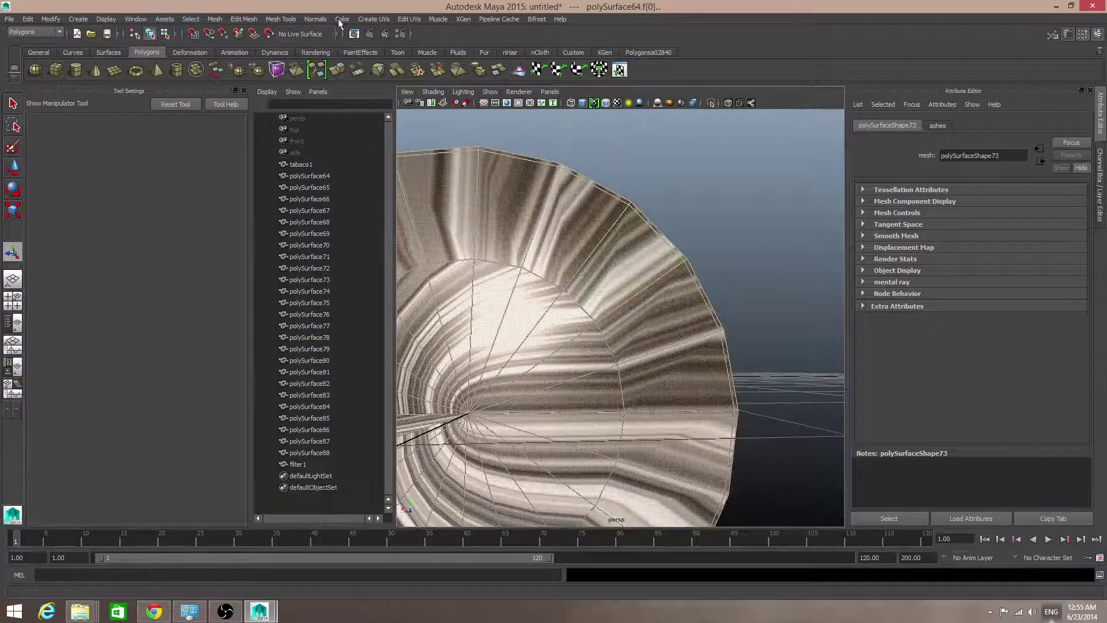
{"action": "left_click", "coordinate": [374, 19]}
{"action": "left_click", "coordinate": [398, 29]}
{"action": "key", "text": "f"}
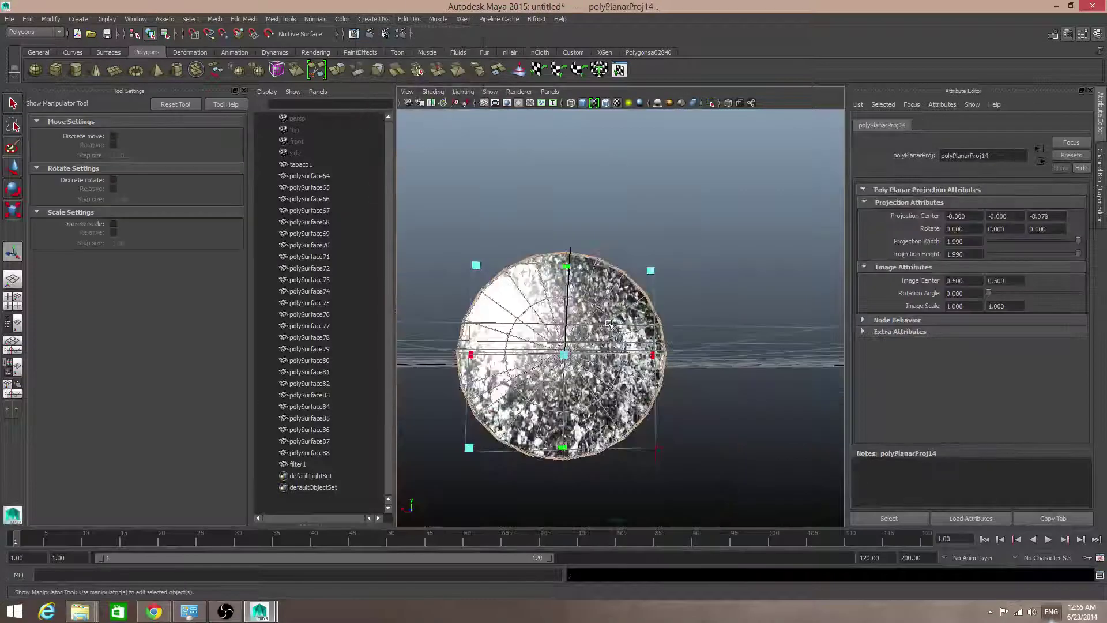
{"action": "key", "text": "F8"}
{"action": "key", "text": "F8"}
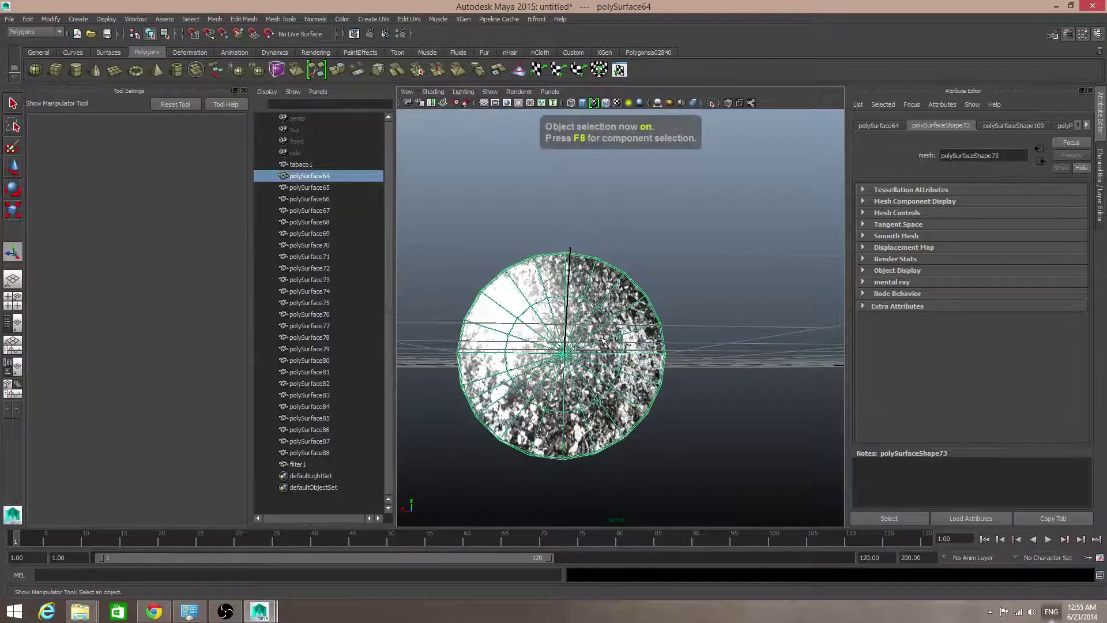
{"action": "left_click_drag", "start_coordinate": [608, 324], "coordinate": [615, 325], "text": "alt"}
{"action": "middle_click_drag", "start_coordinate": [615, 325], "coordinate": [608, 346], "text": "alt"}
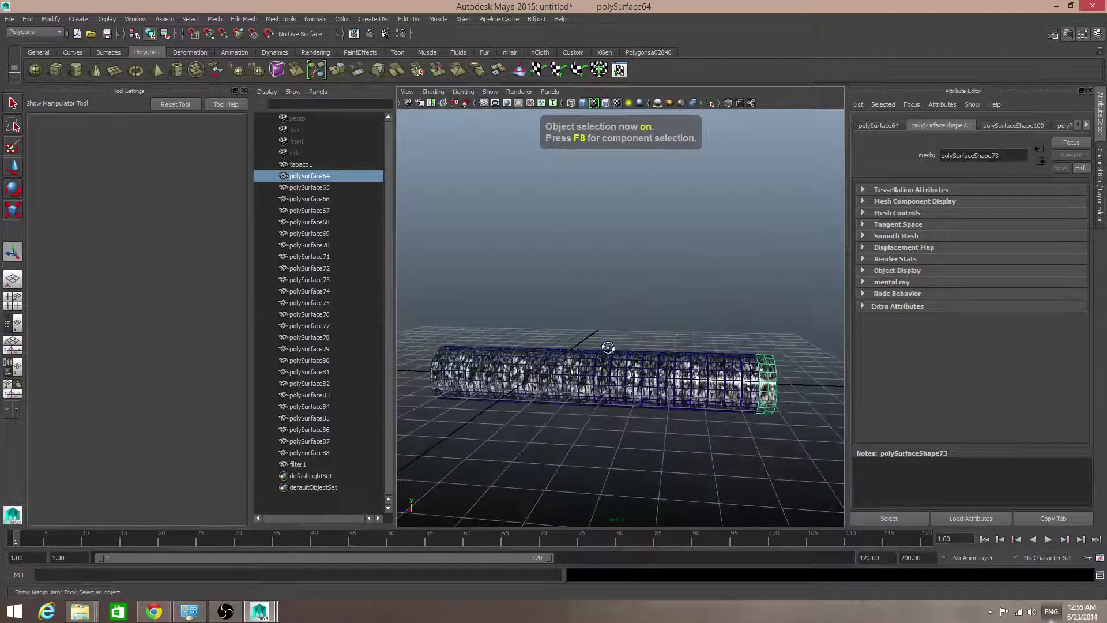
{"action": "left_click_drag", "start_coordinate": [608, 346], "coordinate": [614, 347], "text": "alt"}
- Open the project settings and start a new project
{"action": "left_click", "coordinate": [11, 19]}
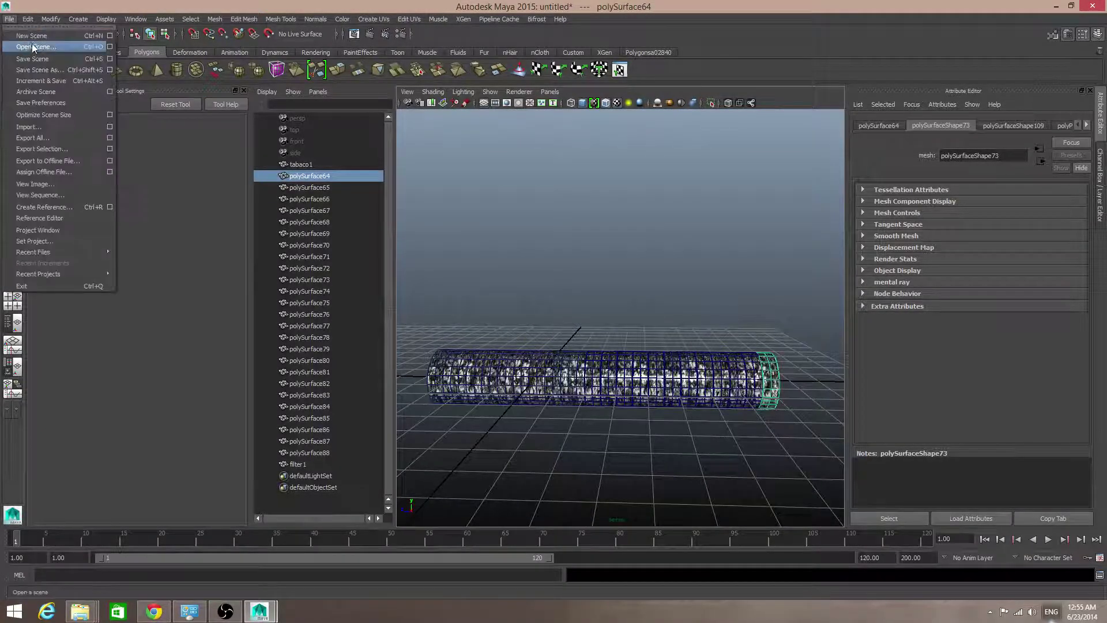
{"action": "left_click", "coordinate": [59, 230]}
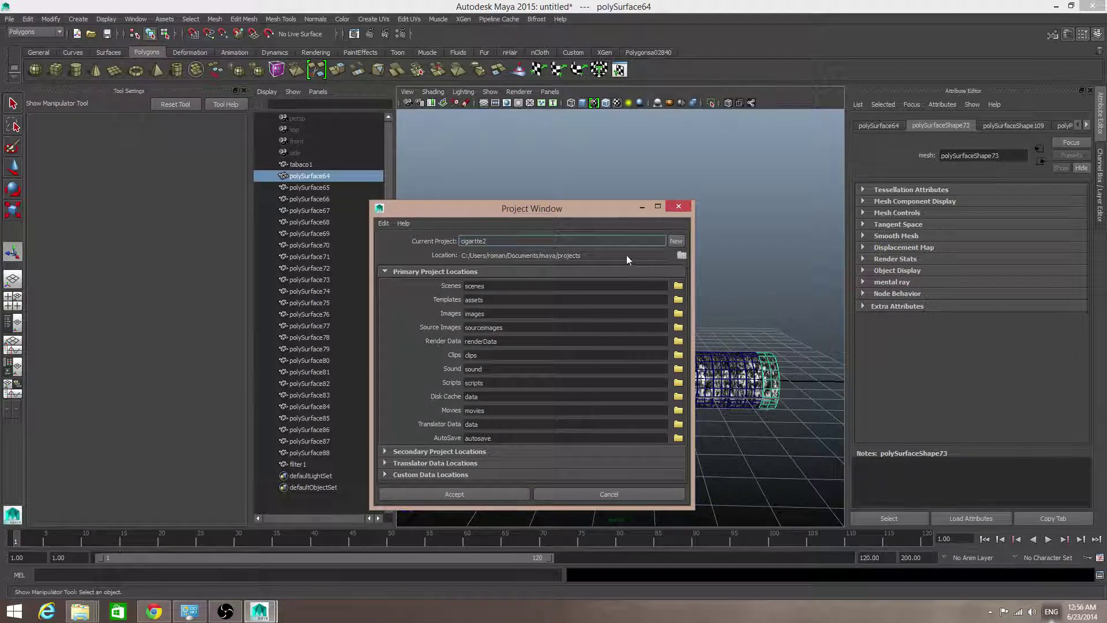
{"action": "left_click", "coordinate": [552, 253]}
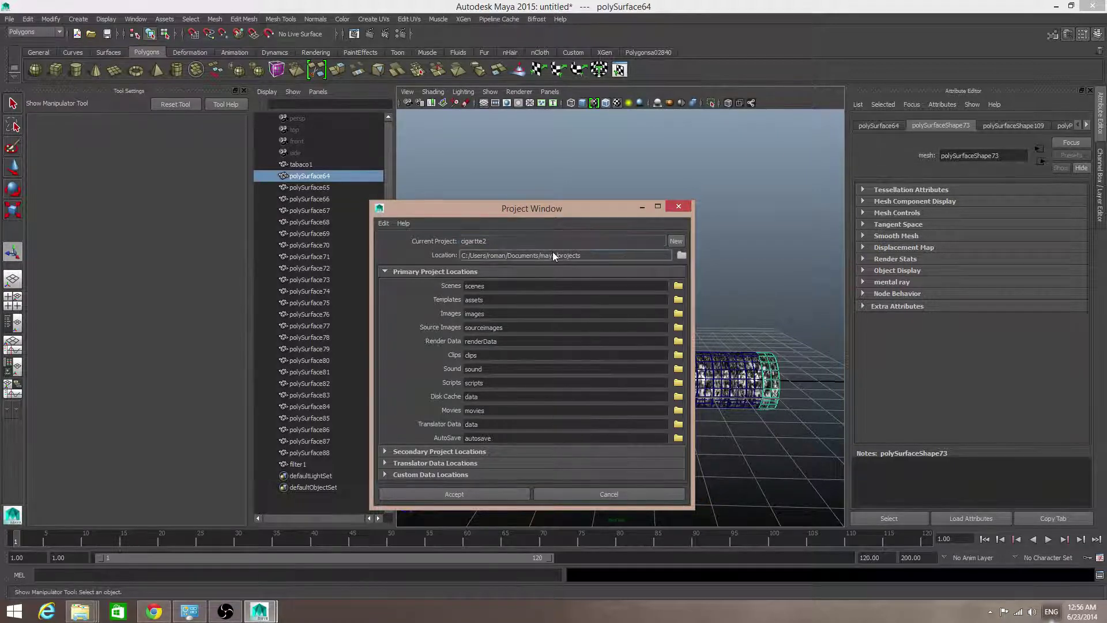
{"action": "left_click", "coordinate": [675, 241]}
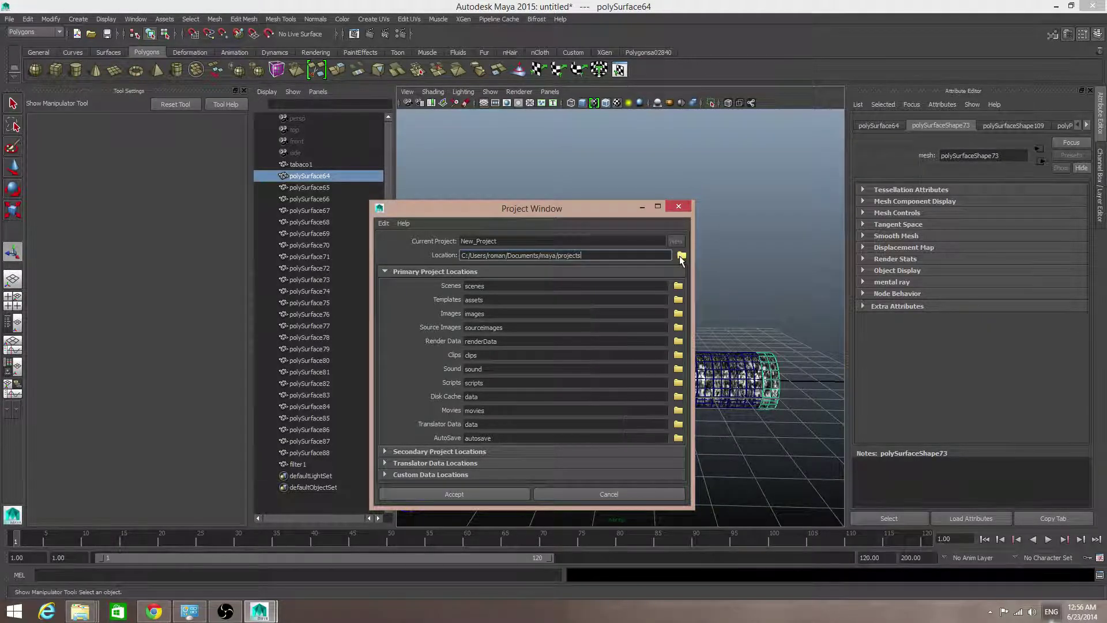
- Set the new project's location to the MayaProject folder on drive E:
{"action": "left_click", "coordinate": [680, 256]}
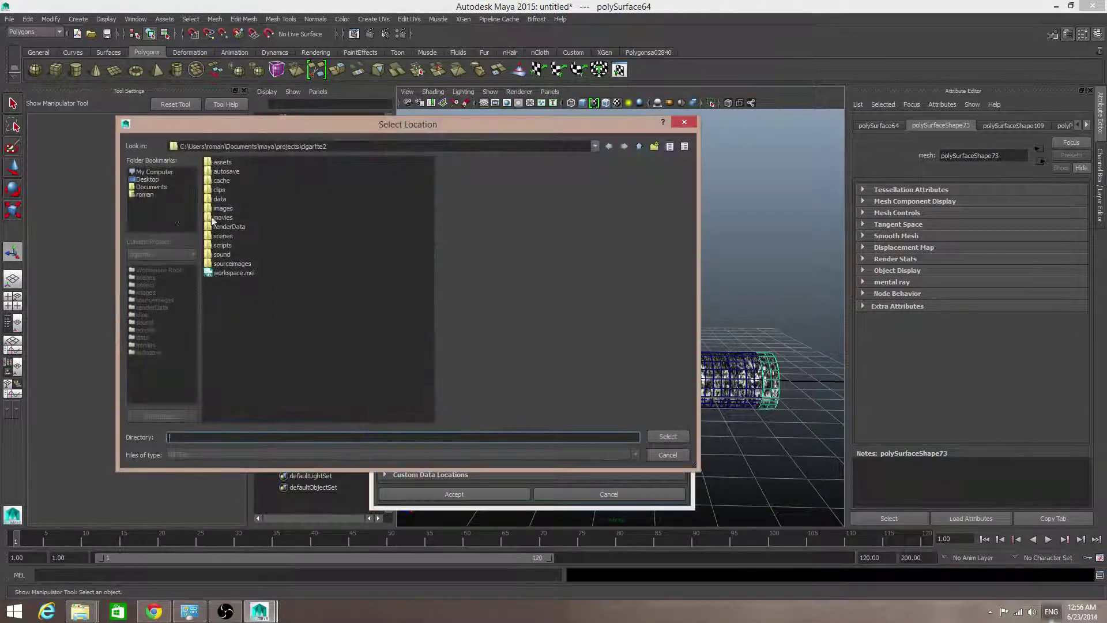
{"action": "left_click", "coordinate": [148, 180]}
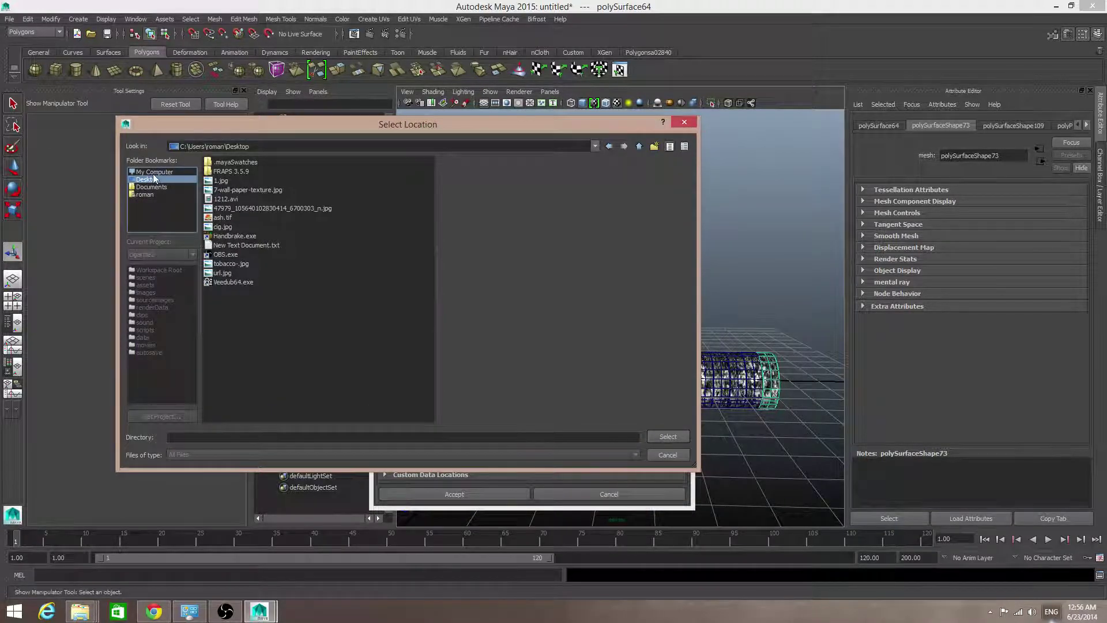
{"action": "left_click", "coordinate": [154, 171]}
{"action": "left_click", "coordinate": [216, 179]}
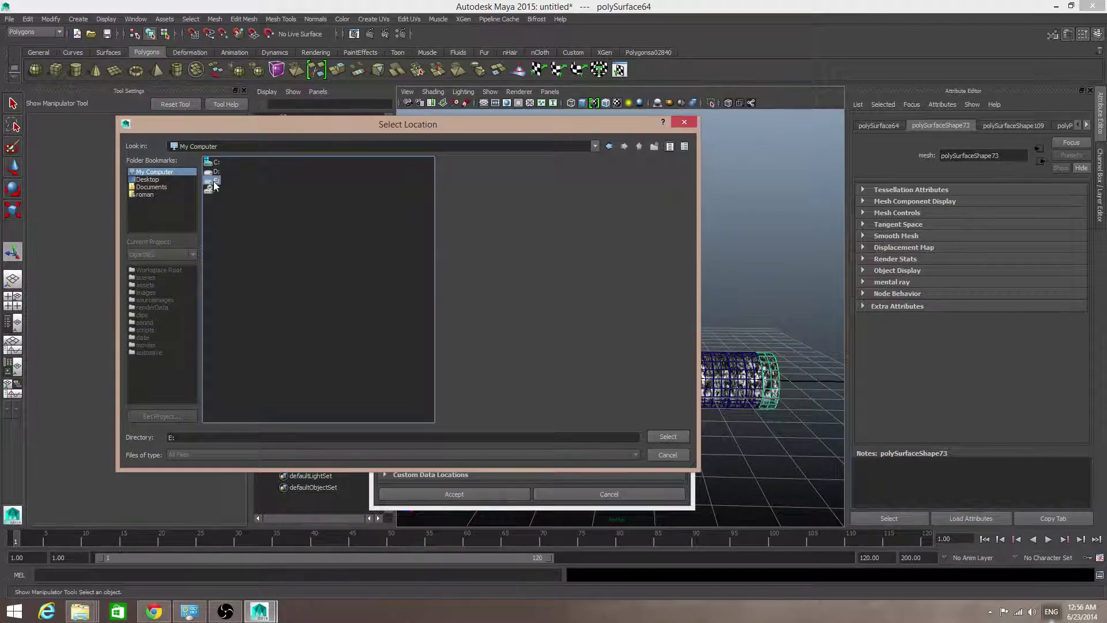
{"action": "double_click", "coordinate": [215, 181]}
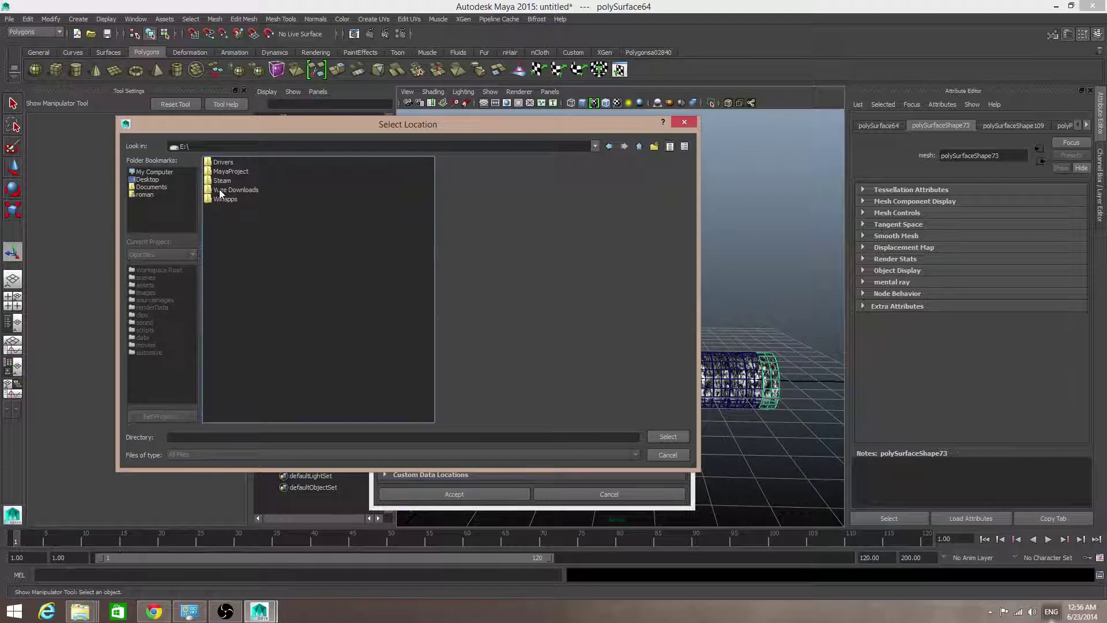
{"action": "double_click", "coordinate": [226, 171]}
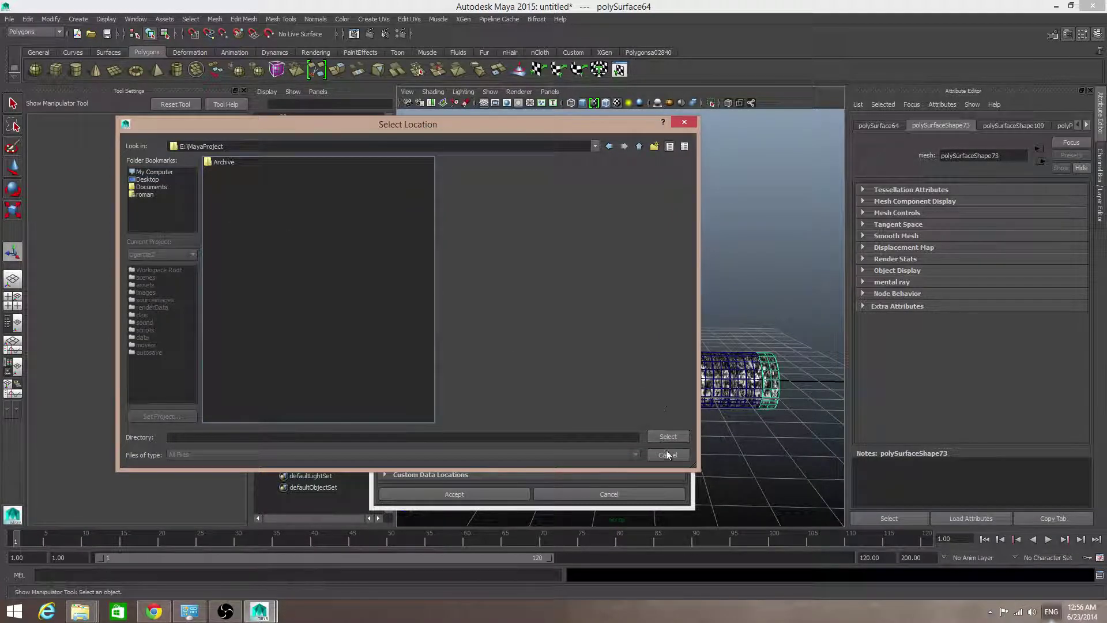
{"action": "left_click", "coordinate": [636, 147]}
{"action": "left_click", "coordinate": [230, 172]}
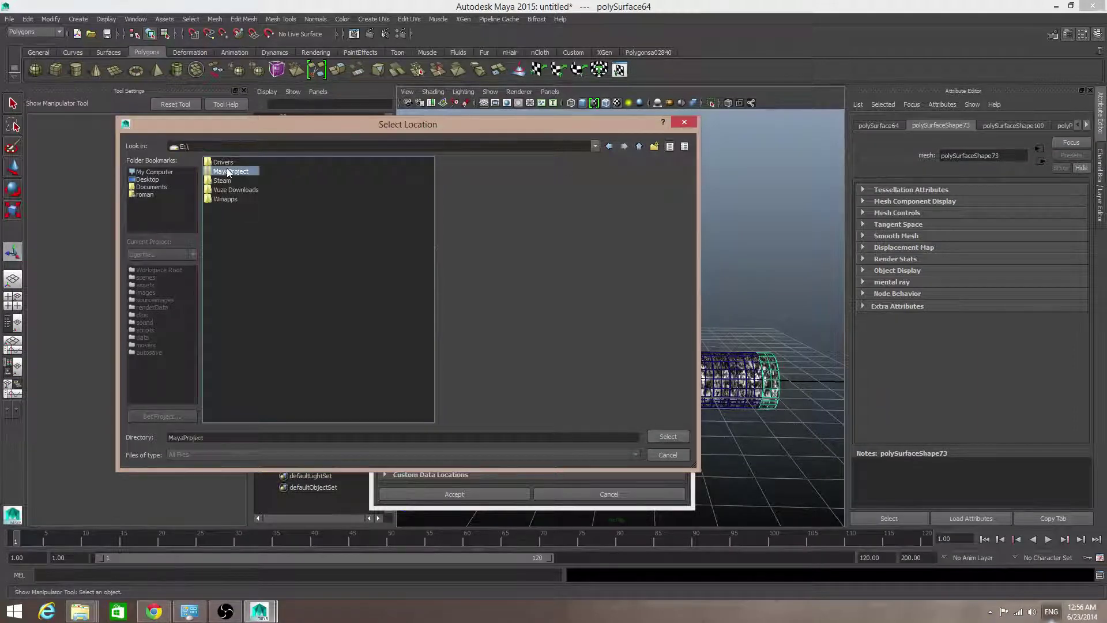
{"action": "left_click", "coordinate": [667, 436]}
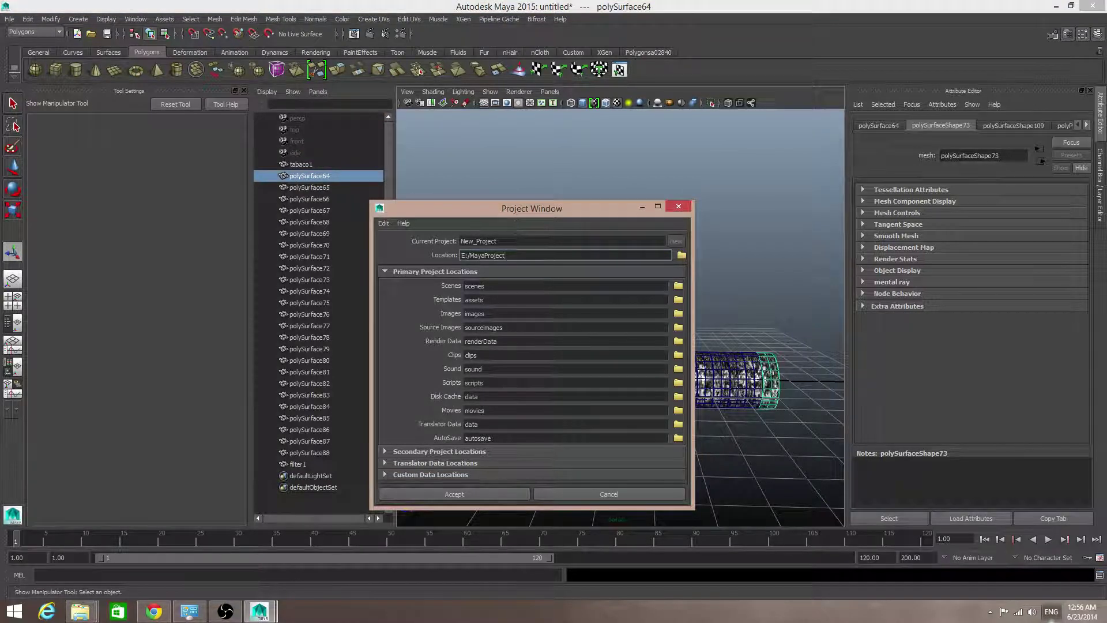
- Name the new project cigarette and create it with the default folder locations
{"action": "left_click_drag", "start_coordinate": [508, 241], "coordinate": [431, 240]}
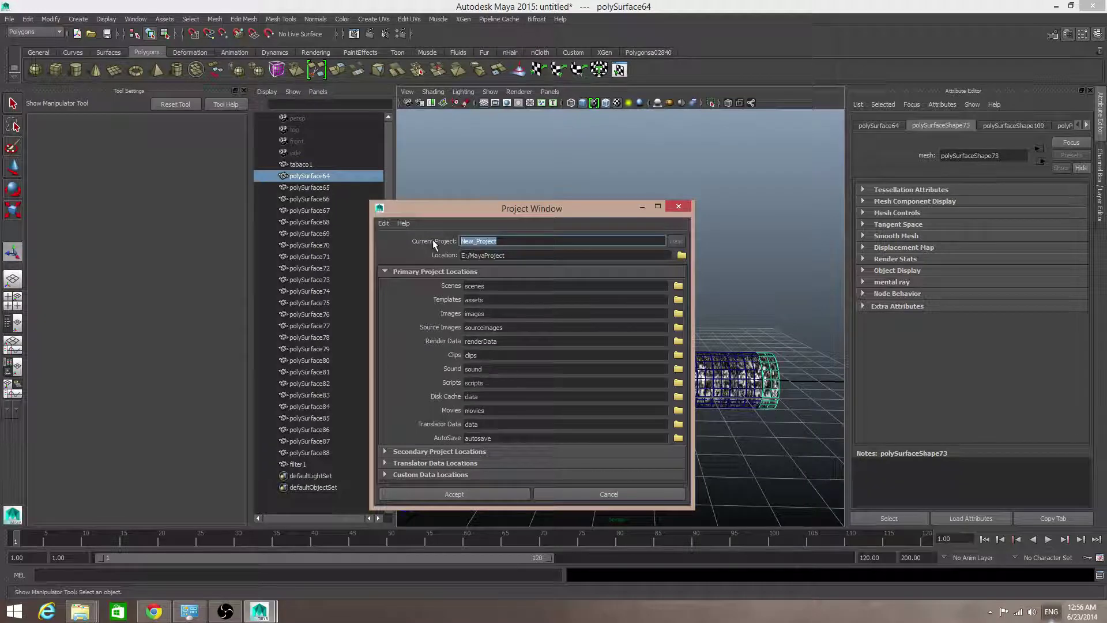
{"action": "type", "text": "cigar"}
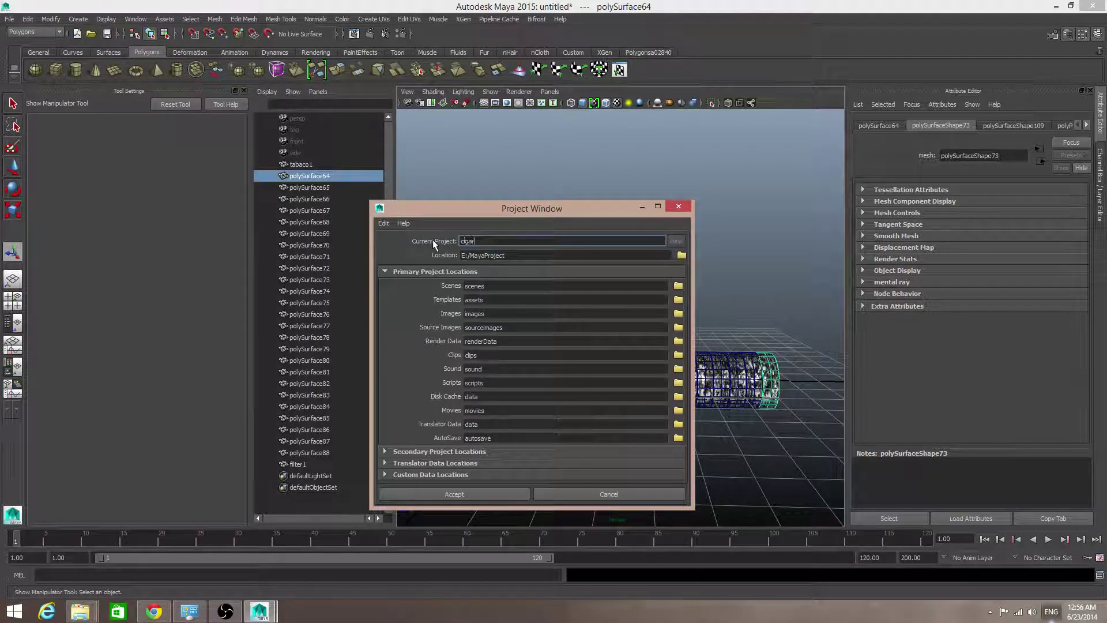
{"action": "type", "text": "ette"}
{"action": "left_click", "coordinate": [494, 494]}
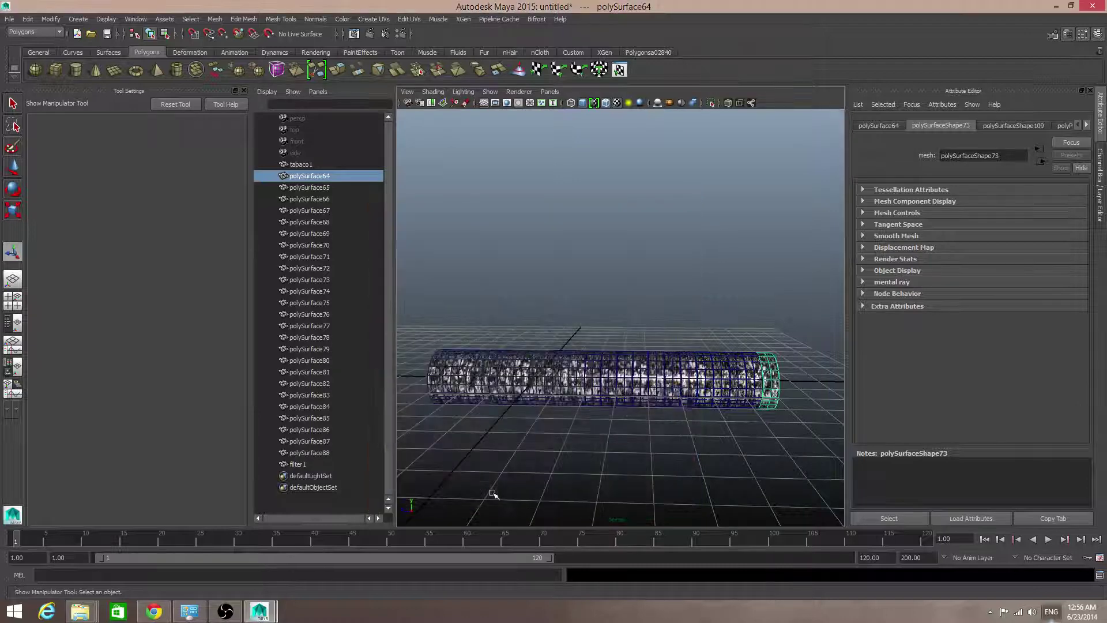
- Set the cigarette folder in E:\MayaProject as the current project
{"action": "left_click", "coordinate": [9, 18]}
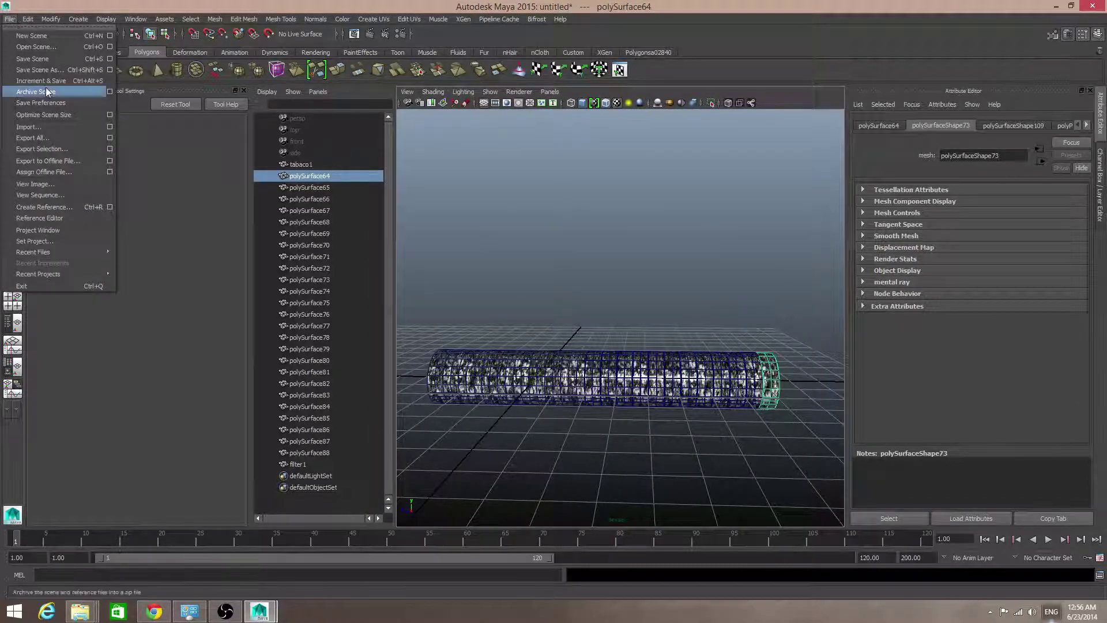
{"action": "left_click", "coordinate": [55, 240]}
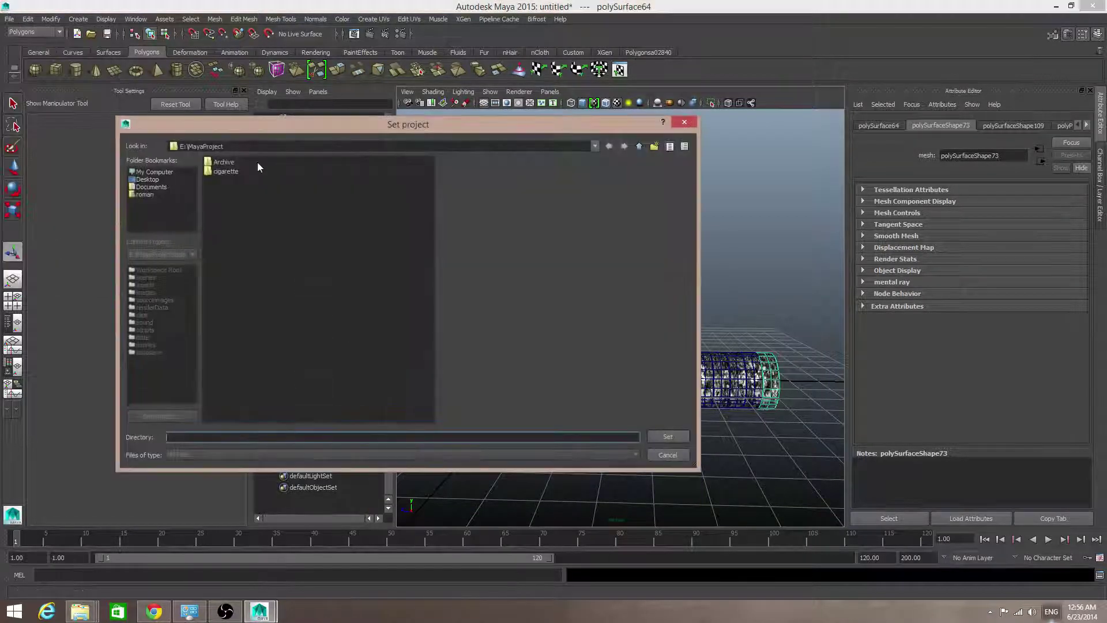
{"action": "left_click_drag", "start_coordinate": [252, 130], "coordinate": [372, 141]}
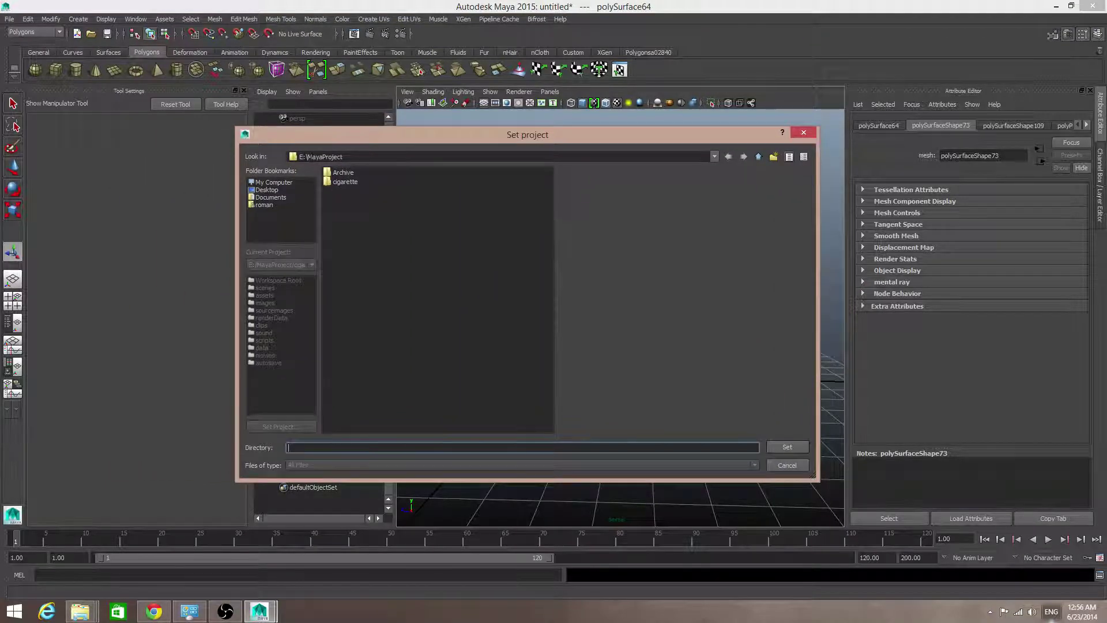
{"action": "left_click_drag", "start_coordinate": [299, 157], "coordinate": [345, 168]}
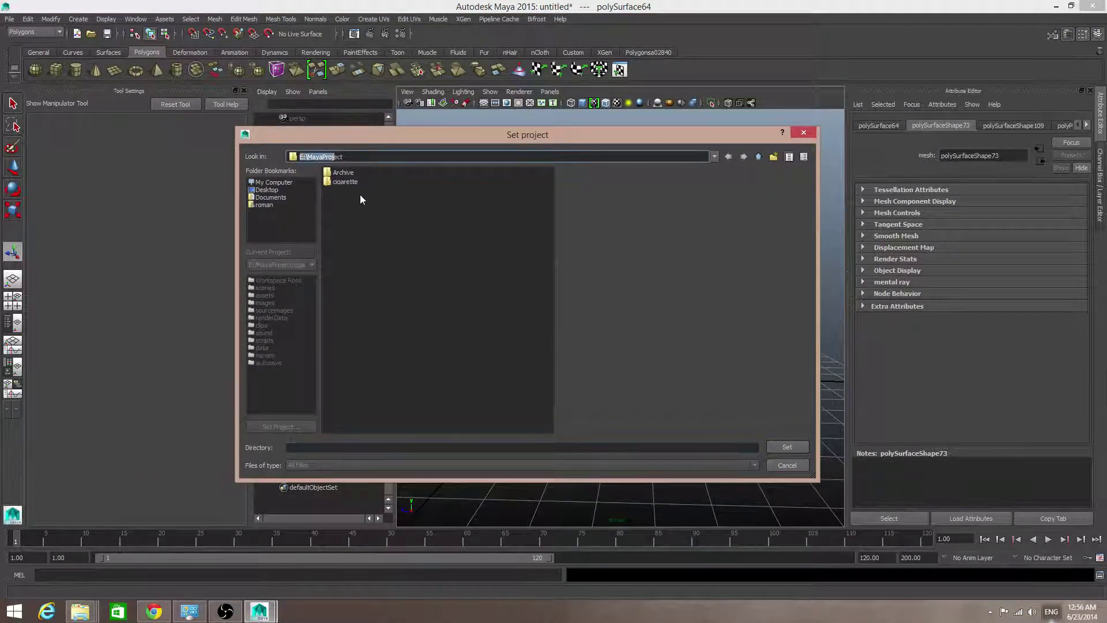
{"action": "left_click", "coordinate": [343, 182]}
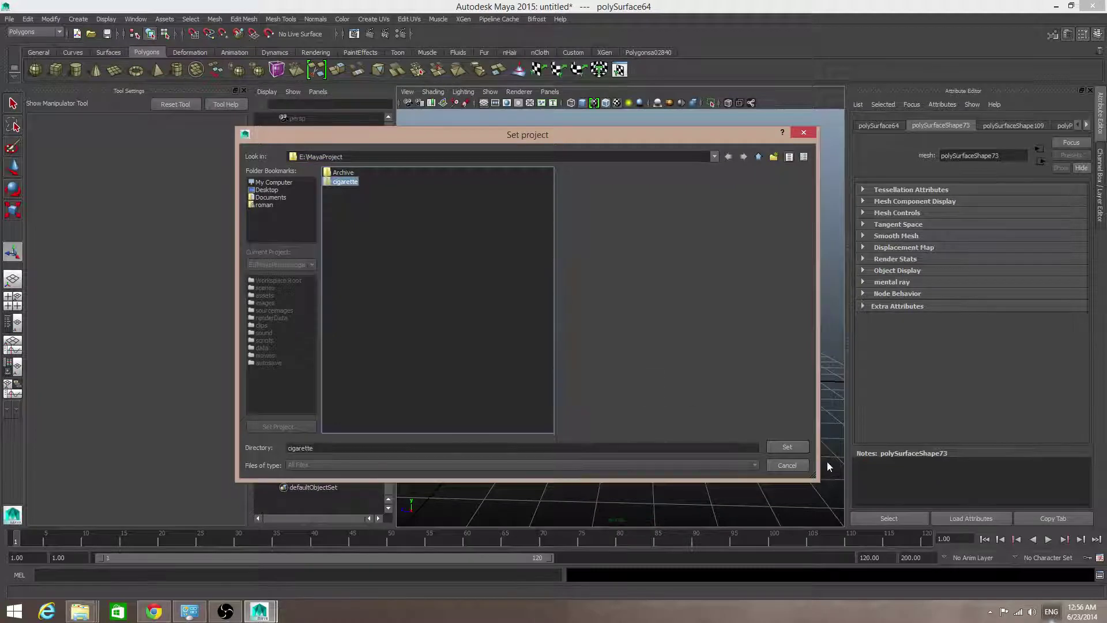
{"action": "left_click", "coordinate": [787, 447]}
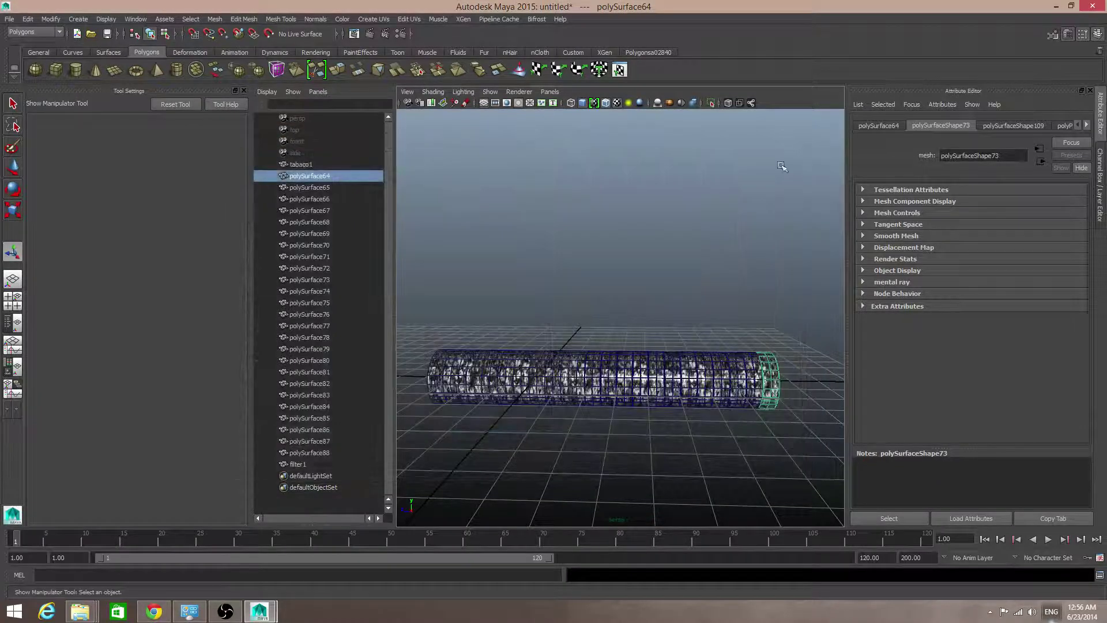
- Save the scene as cigarettetut1 in Maya Binary format in the cigarette project's scenes folder
{"action": "left_click", "coordinate": [9, 19]}
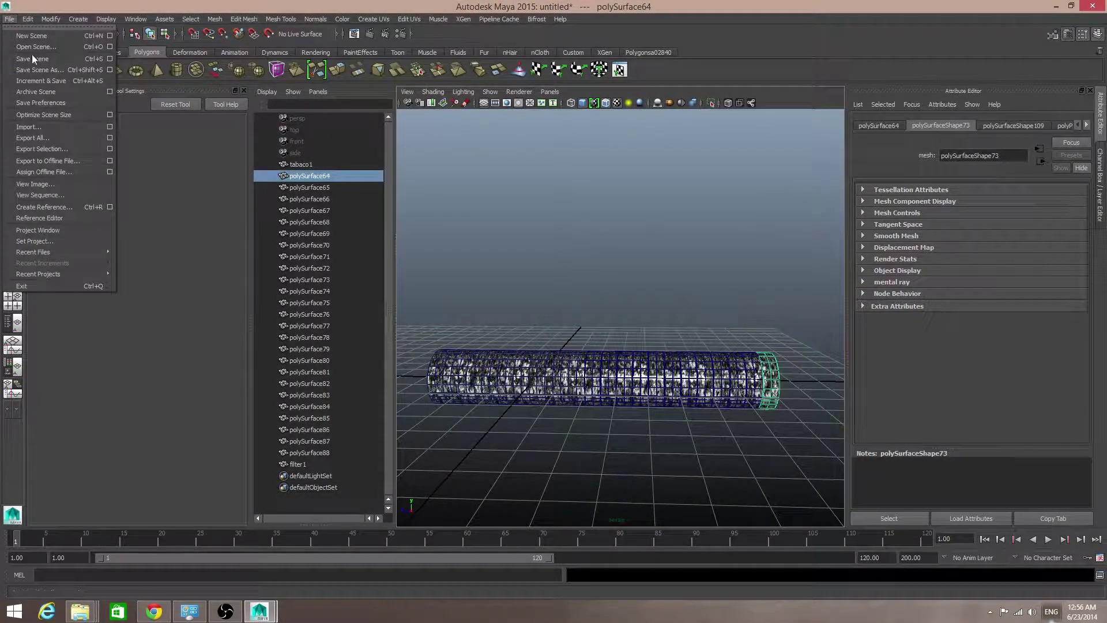
{"action": "left_click", "coordinate": [40, 69]}
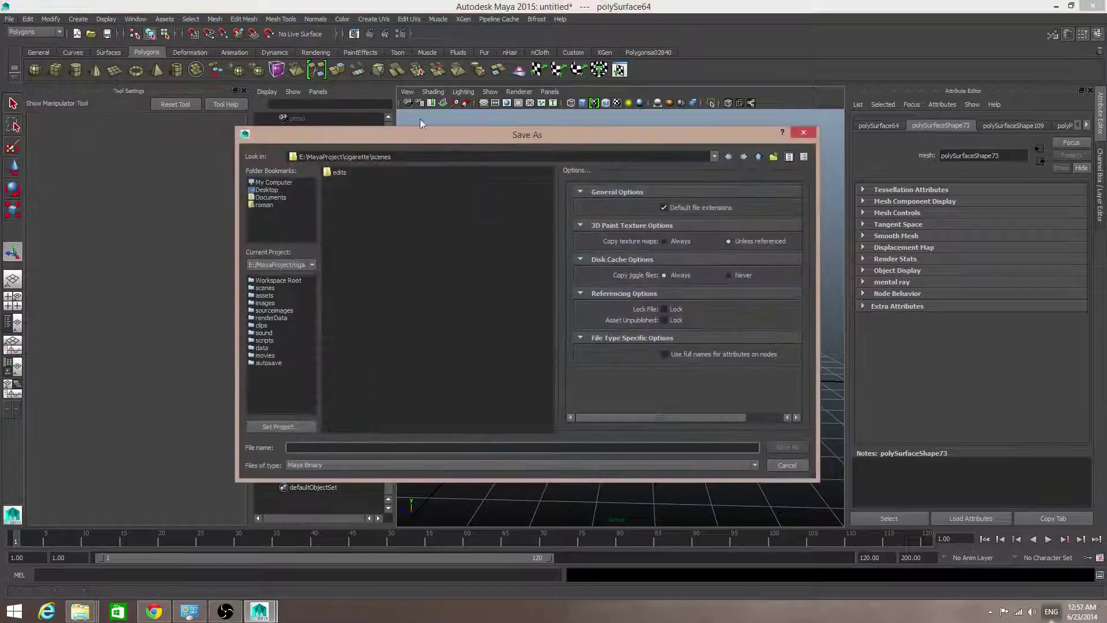
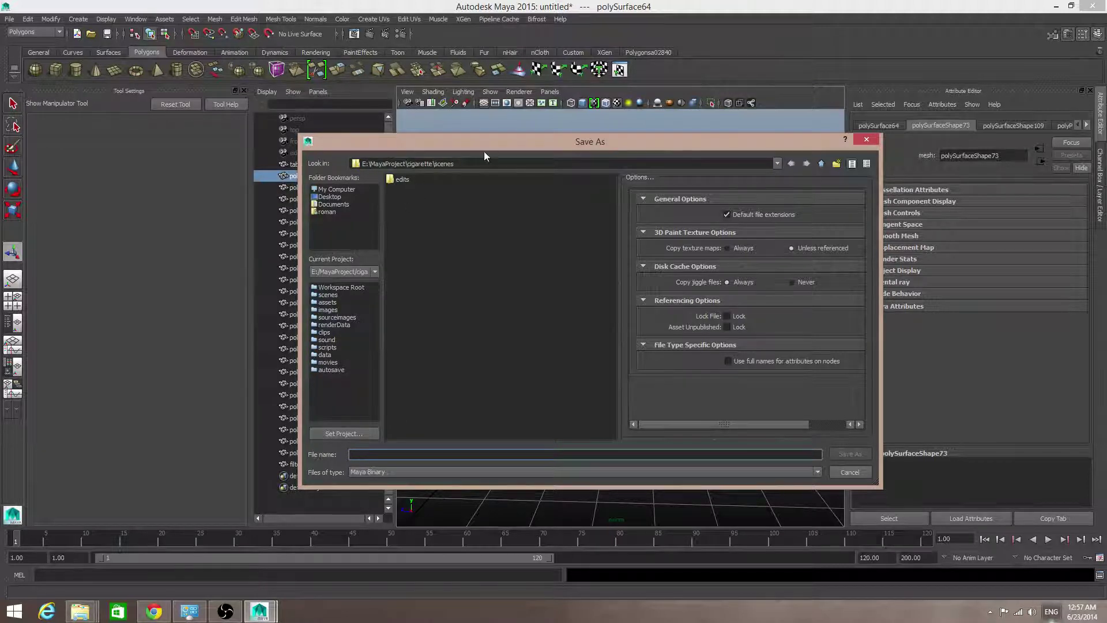
{"action": "left_click_drag", "start_coordinate": [483, 142], "coordinate": [514, 137]}
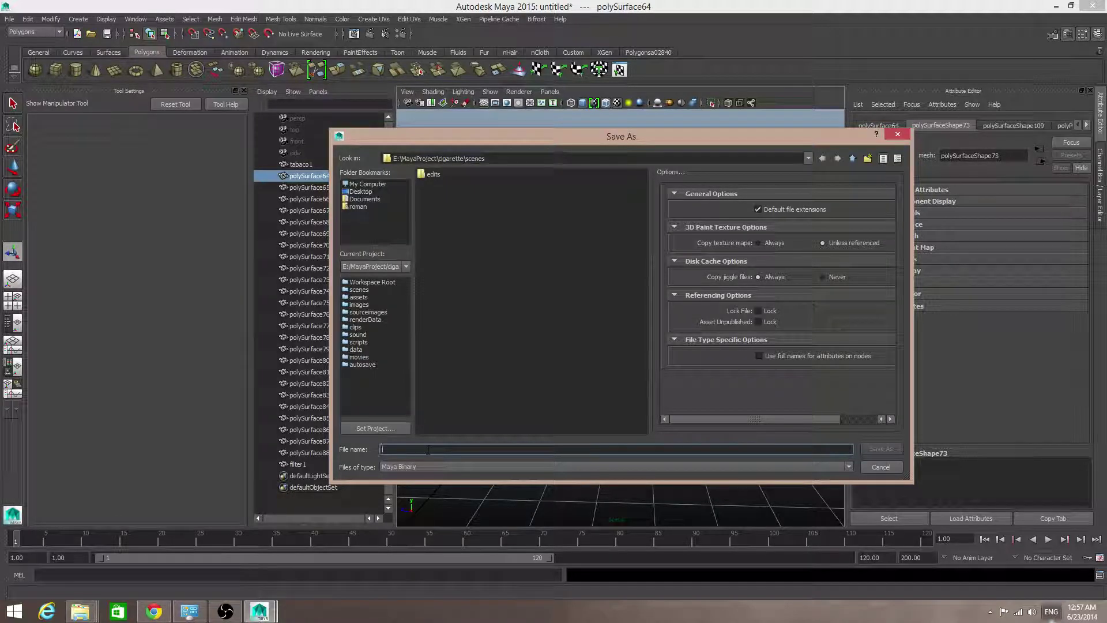
{"action": "type", "text": "cigar"}
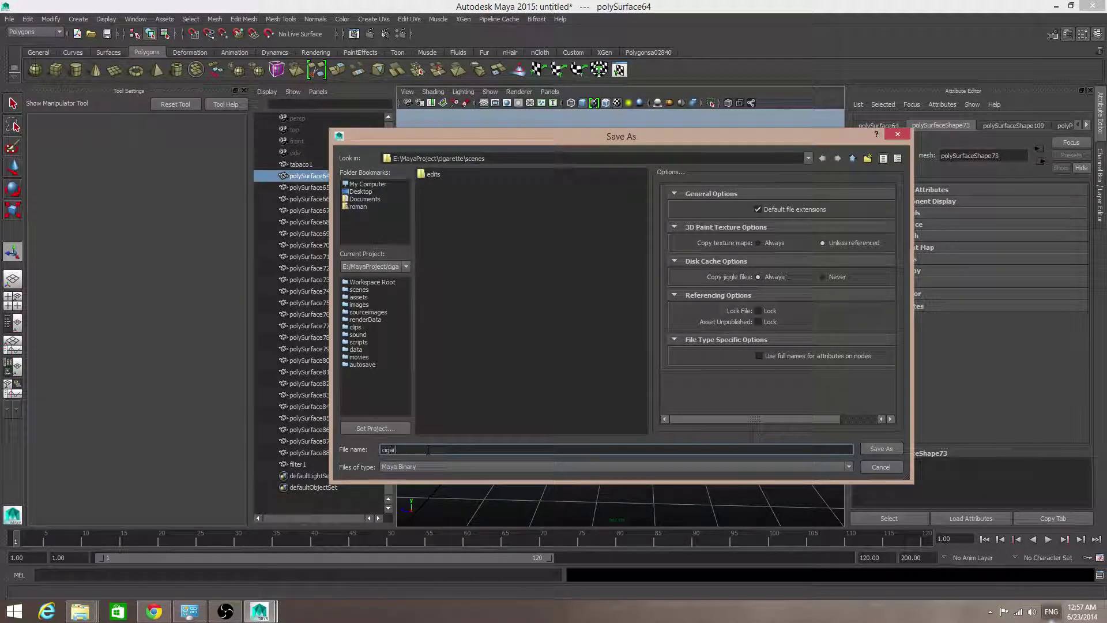
{"action": "type", "text": "ette"}
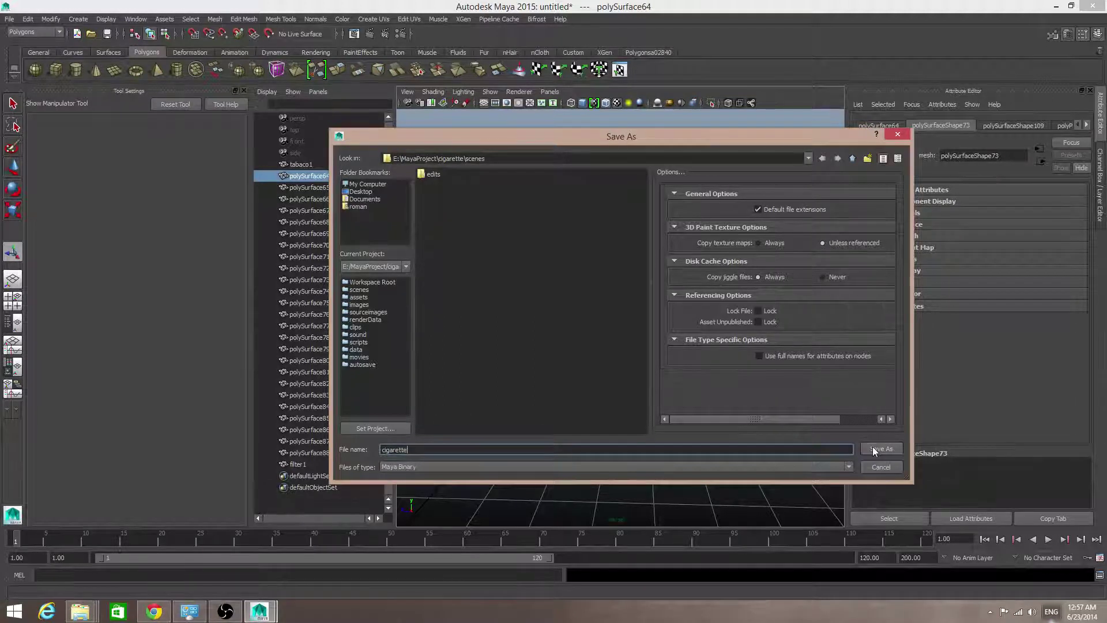
{"action": "type", "text": "_cut1"}
{"action": "left_click", "coordinate": [875, 451]}
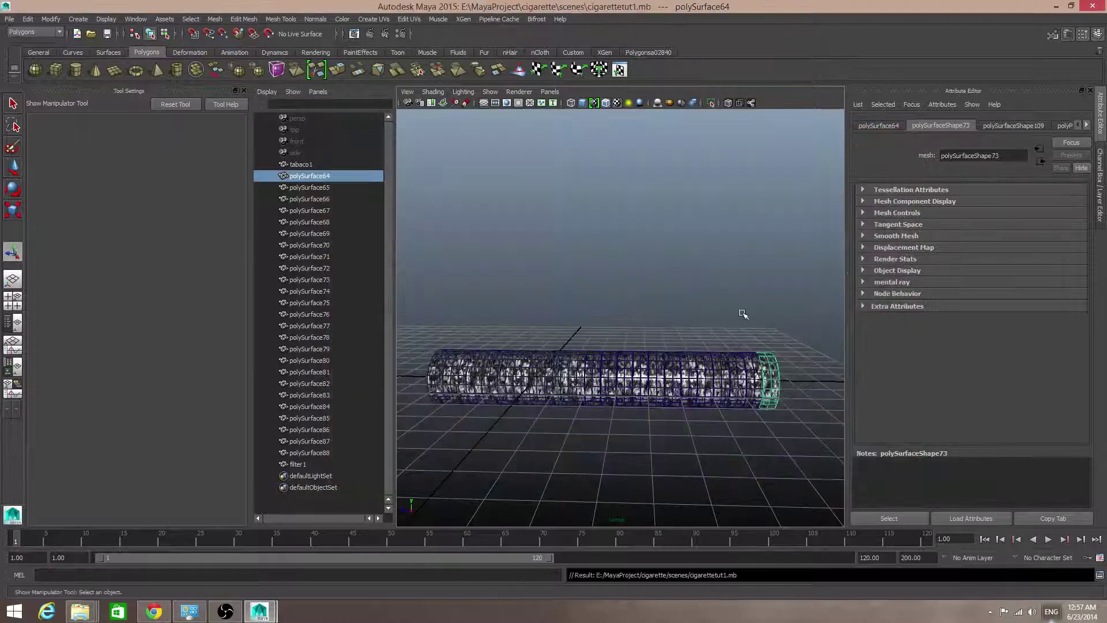
{"action": "scroll", "coordinate": [743, 314], "scroll_direction": "down", "scroll_amount": 3}
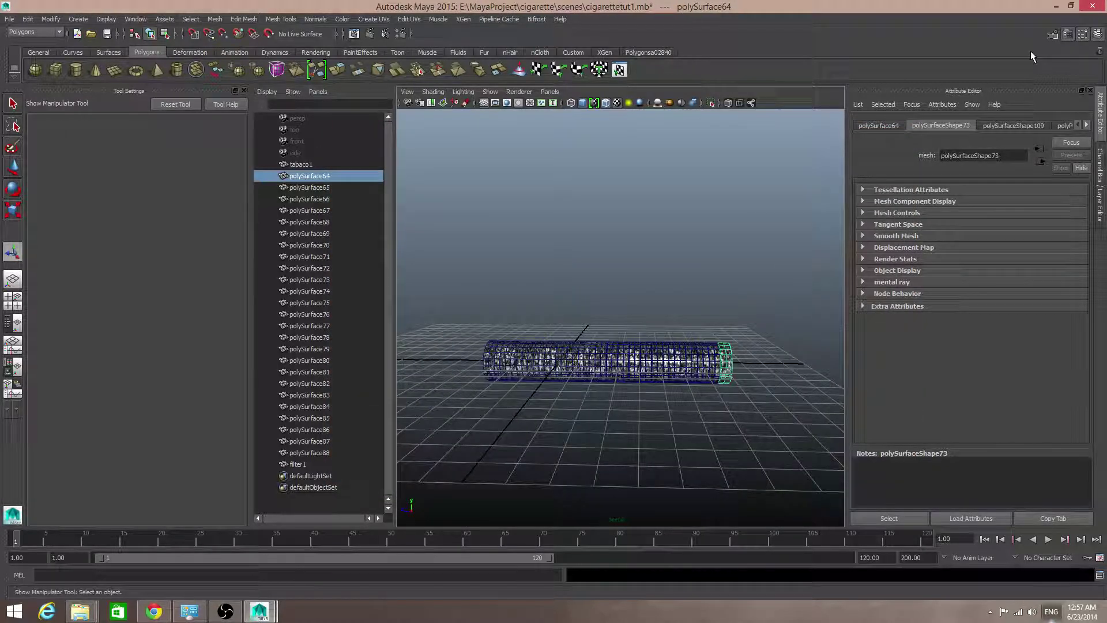